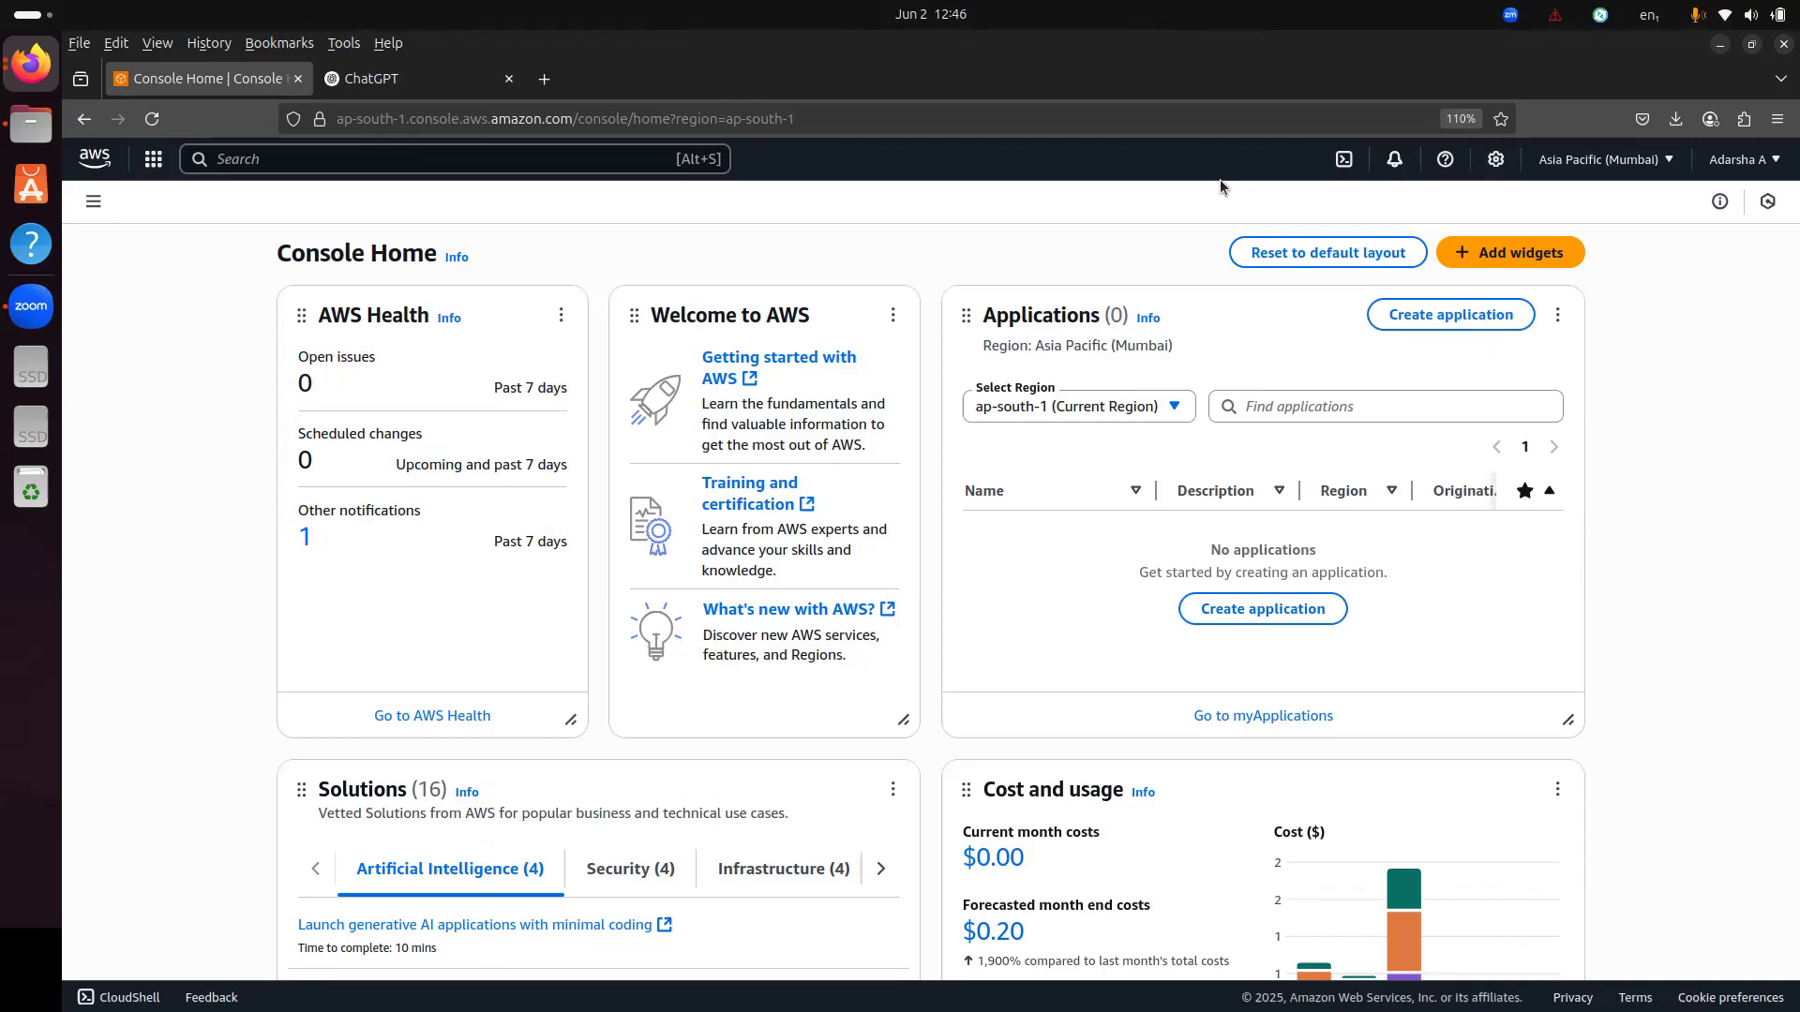
- Find the EC2 service by searching for "ec2", open its dashboard and list the running instances
click(533, 162)
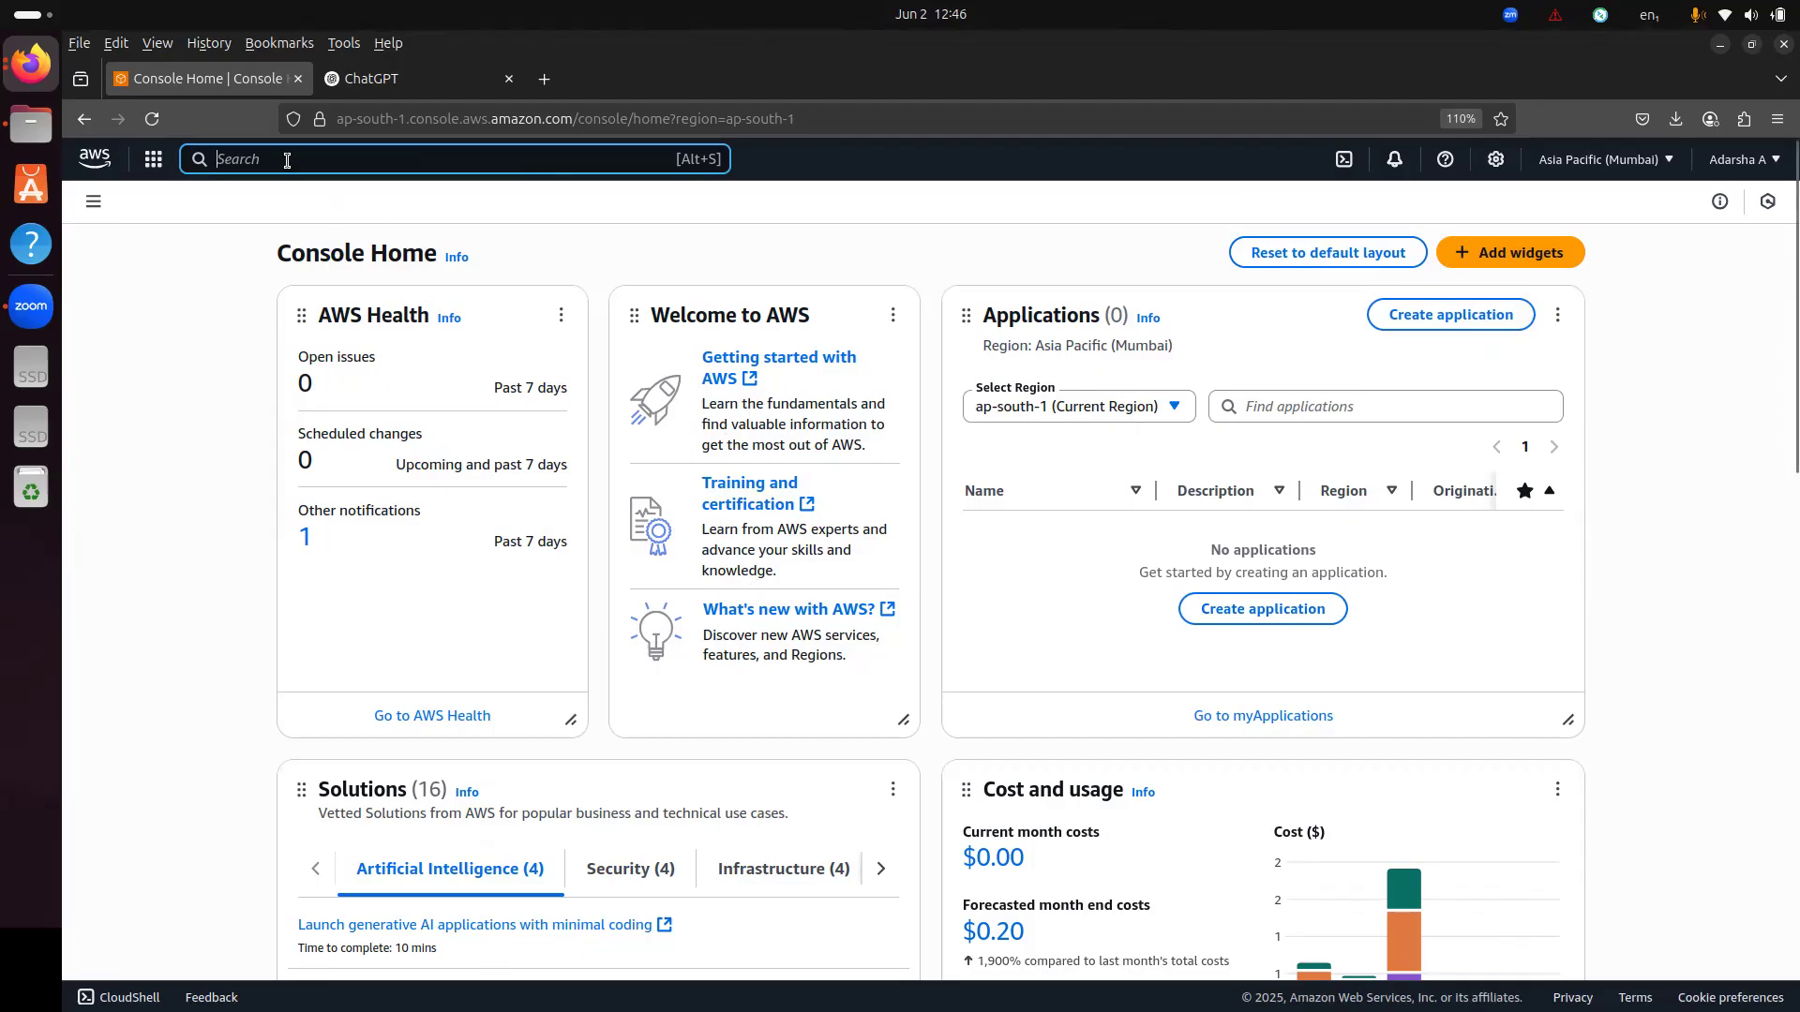
text(ec2)
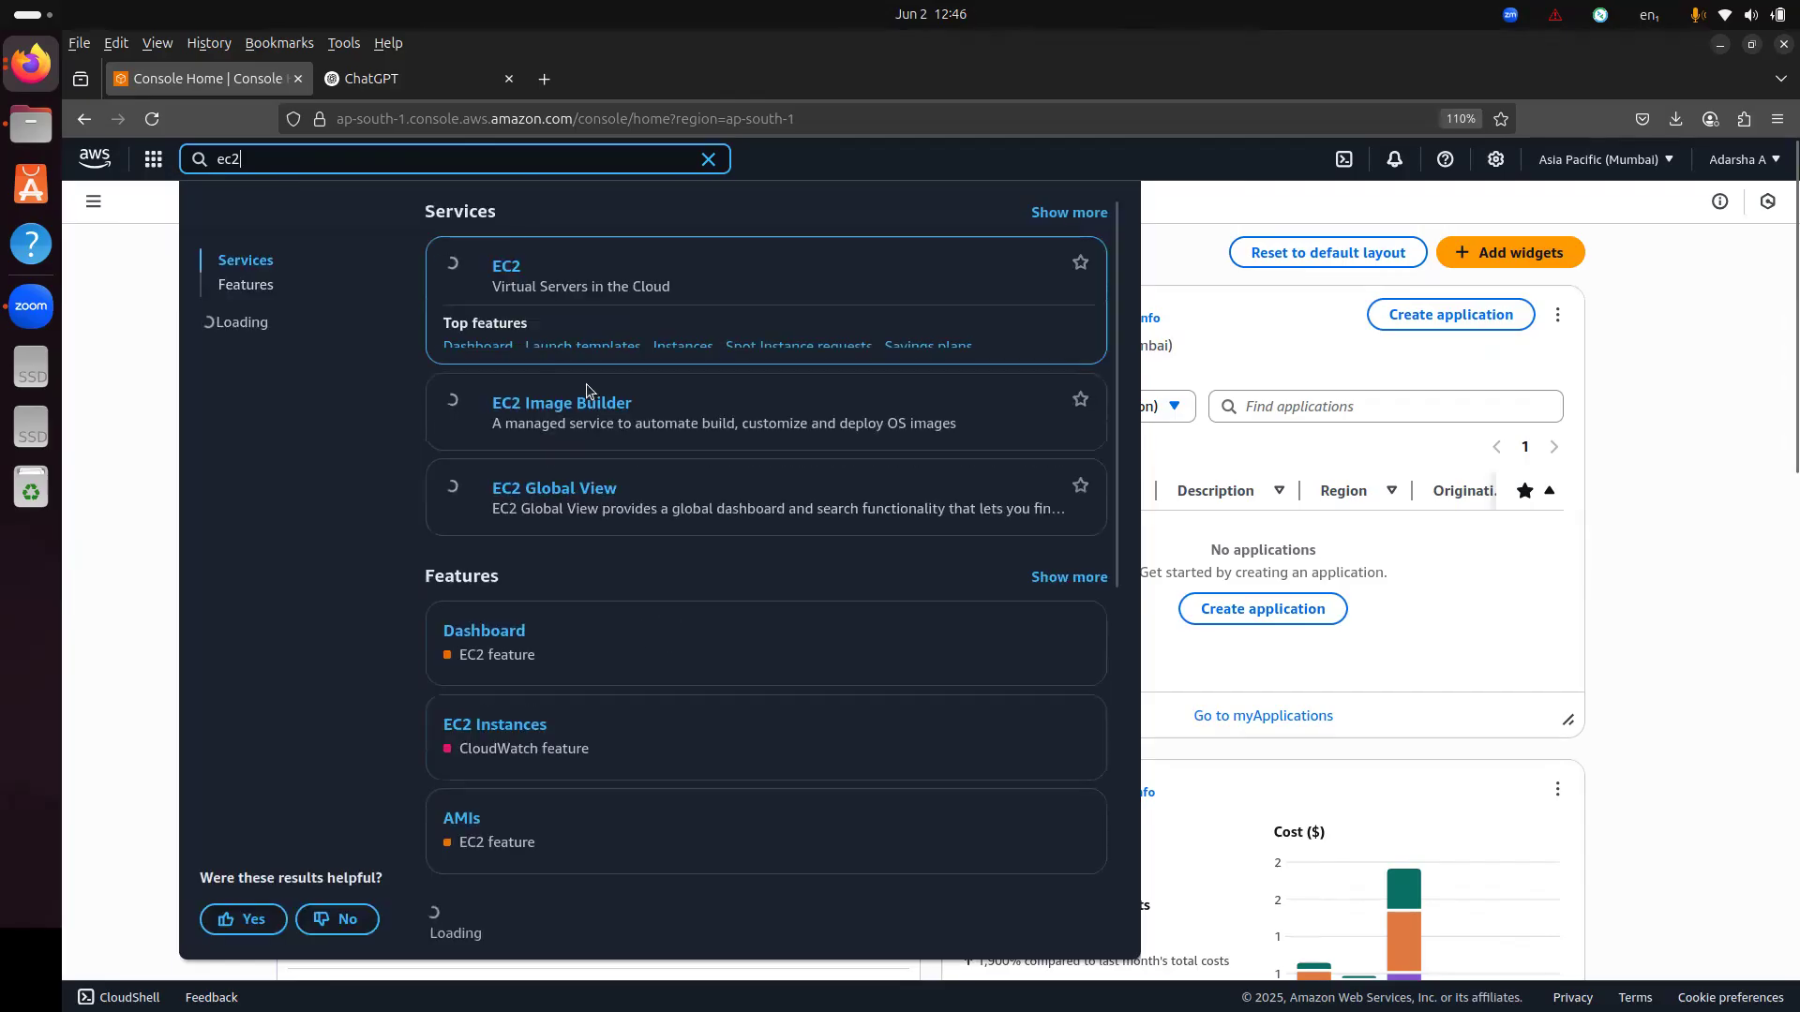
click(507, 269)
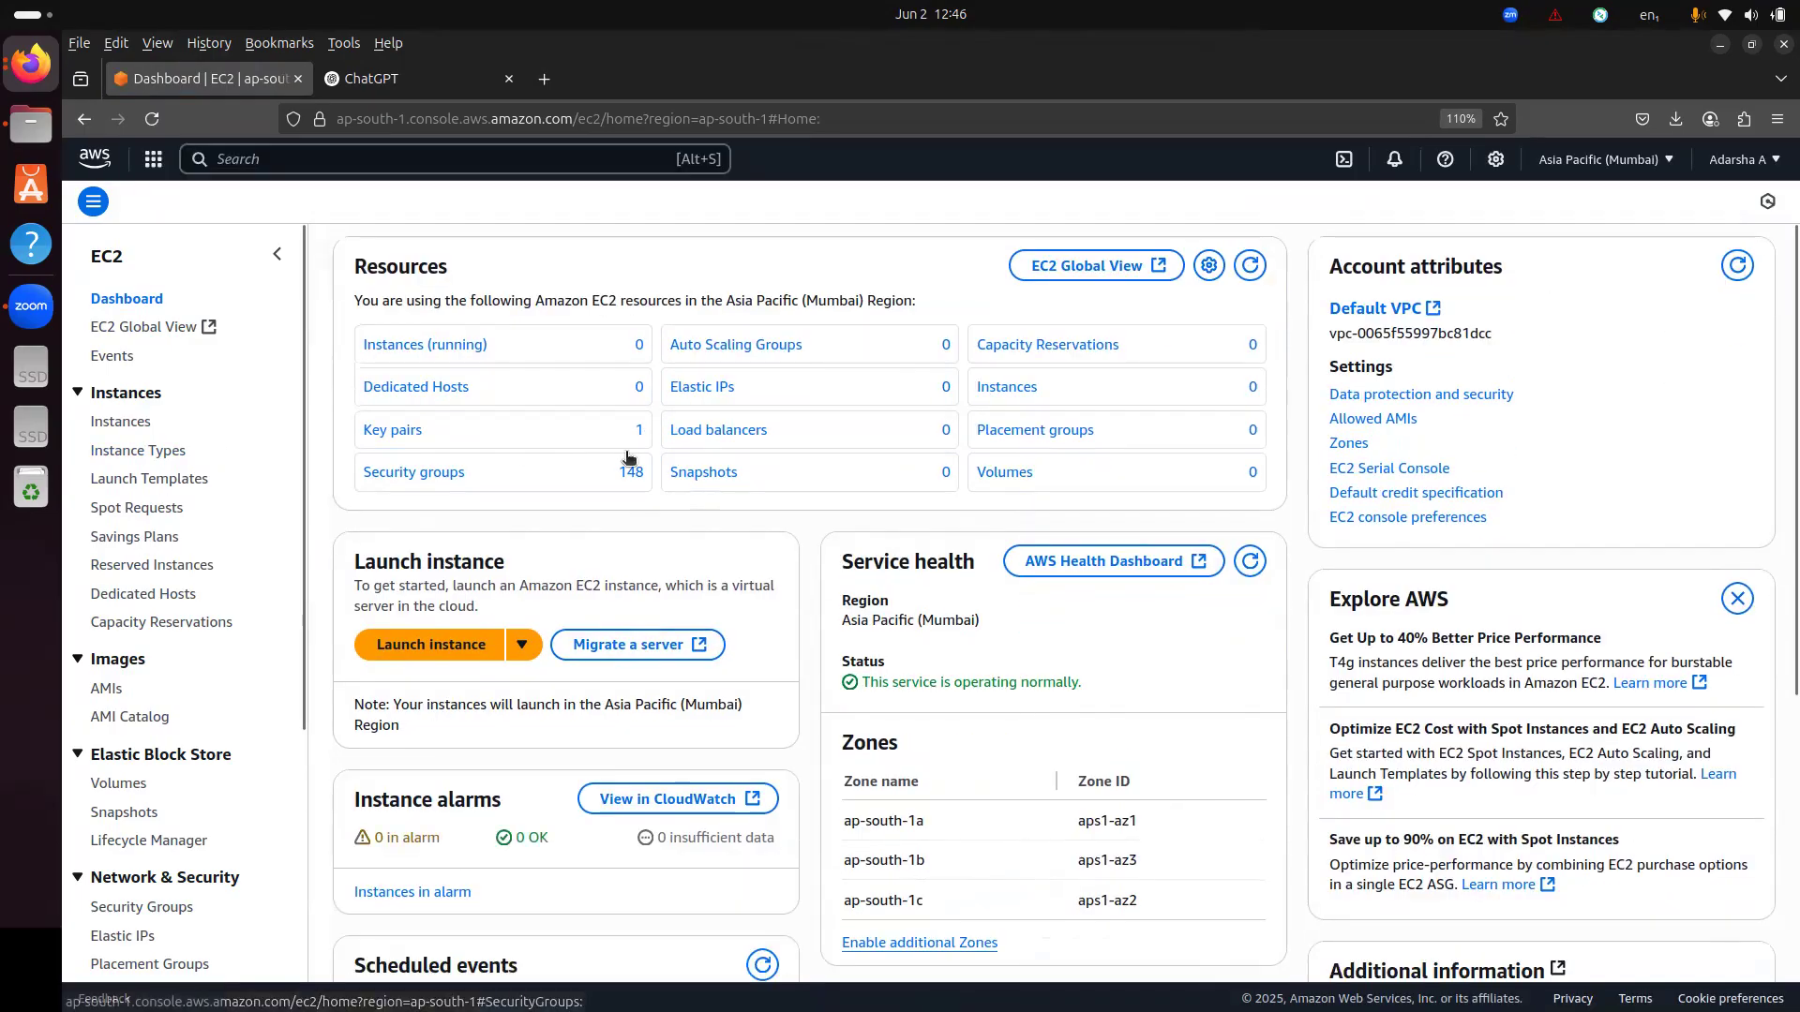
click(453, 348)
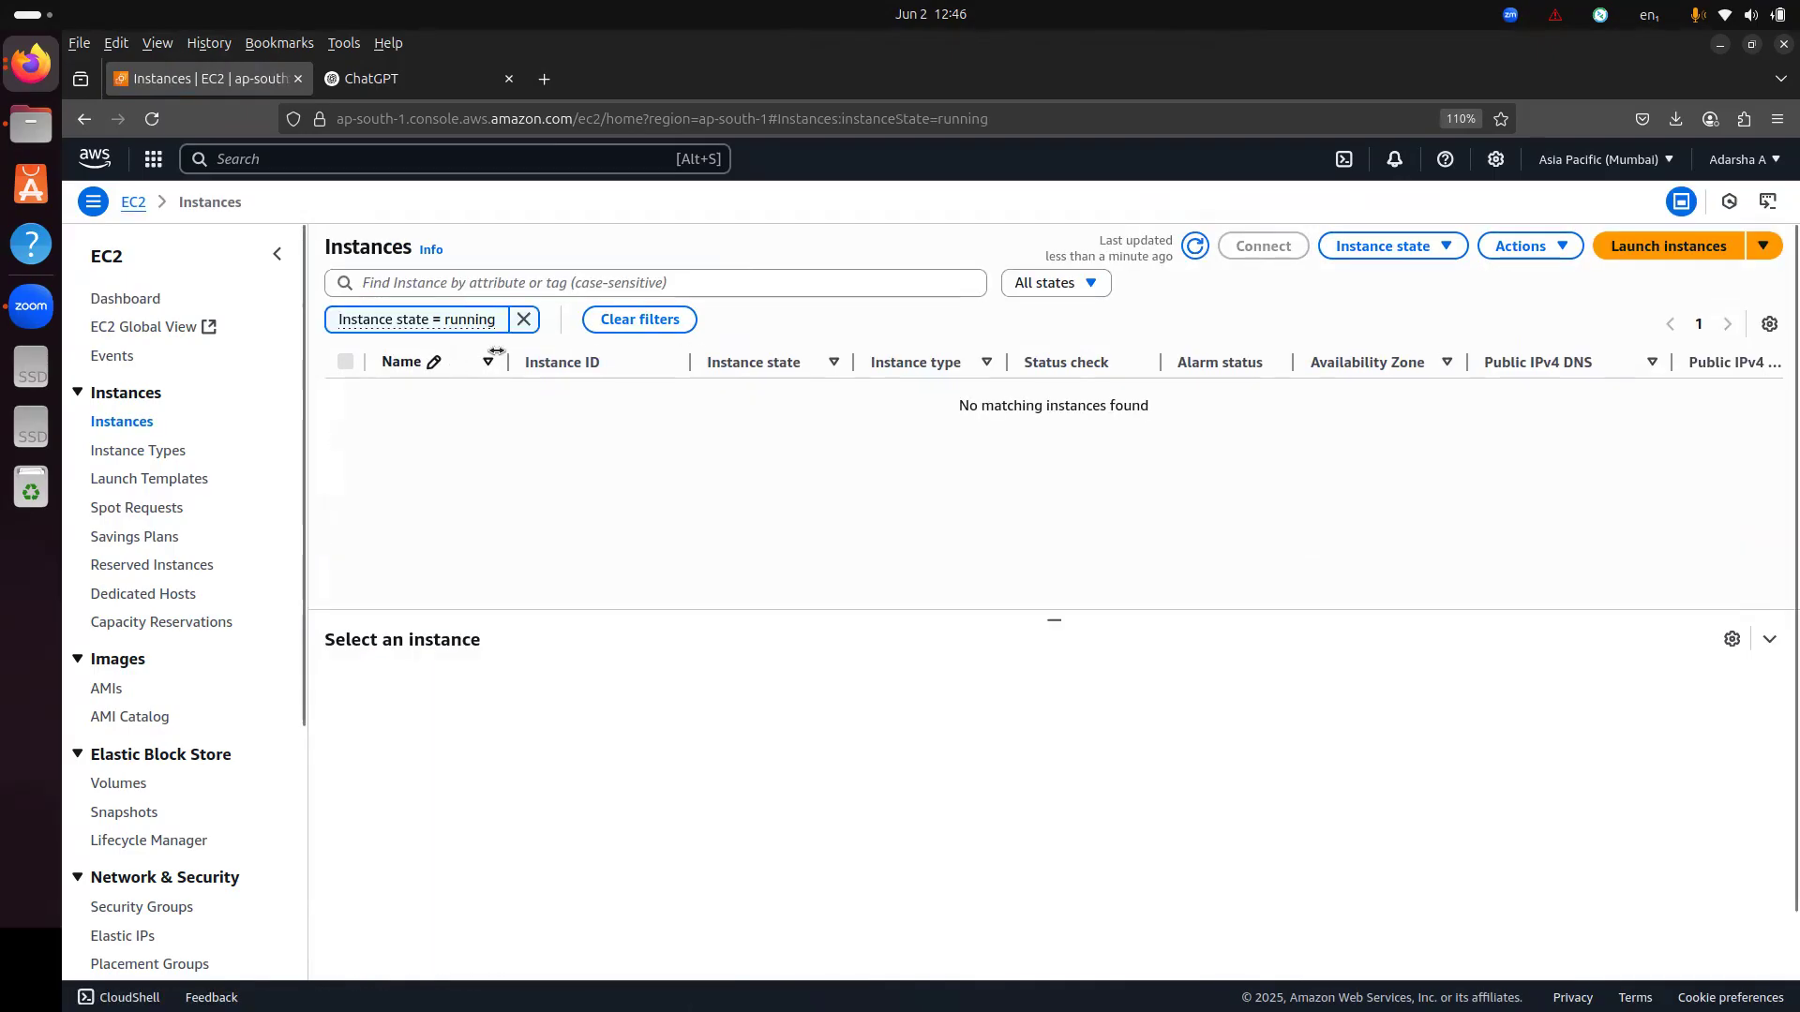
click(82, 119)
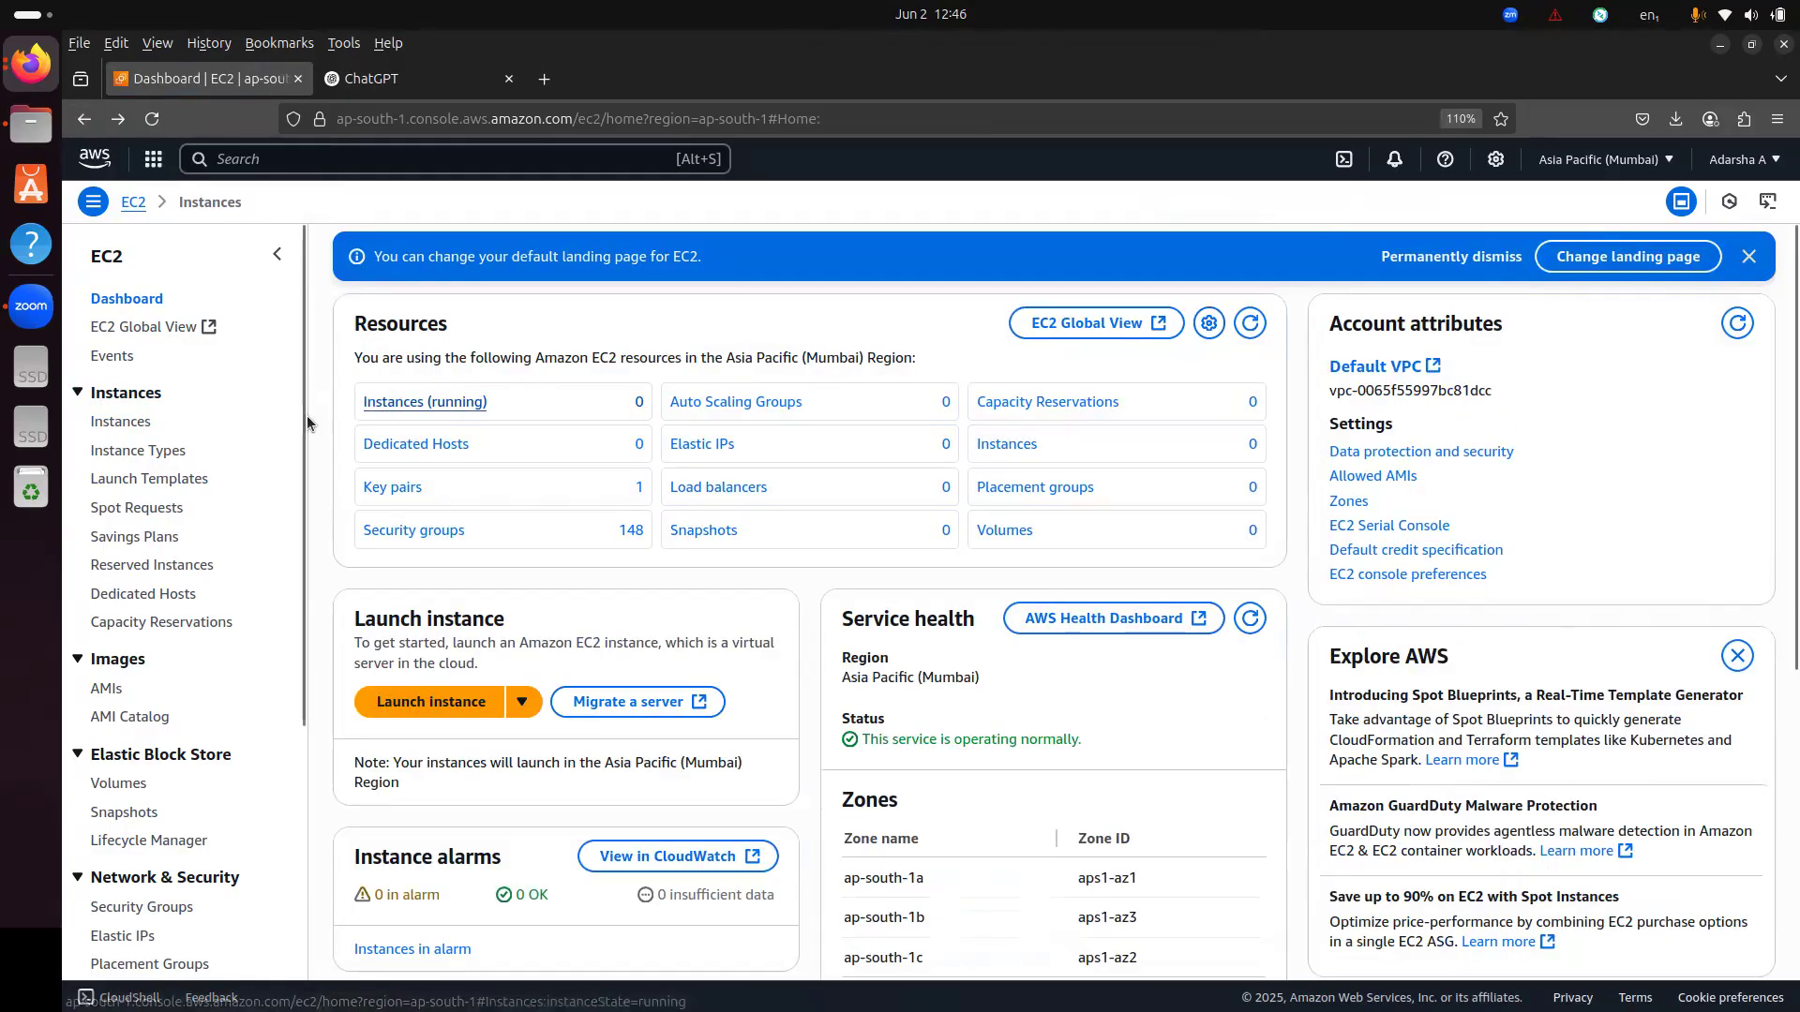
click(392, 403)
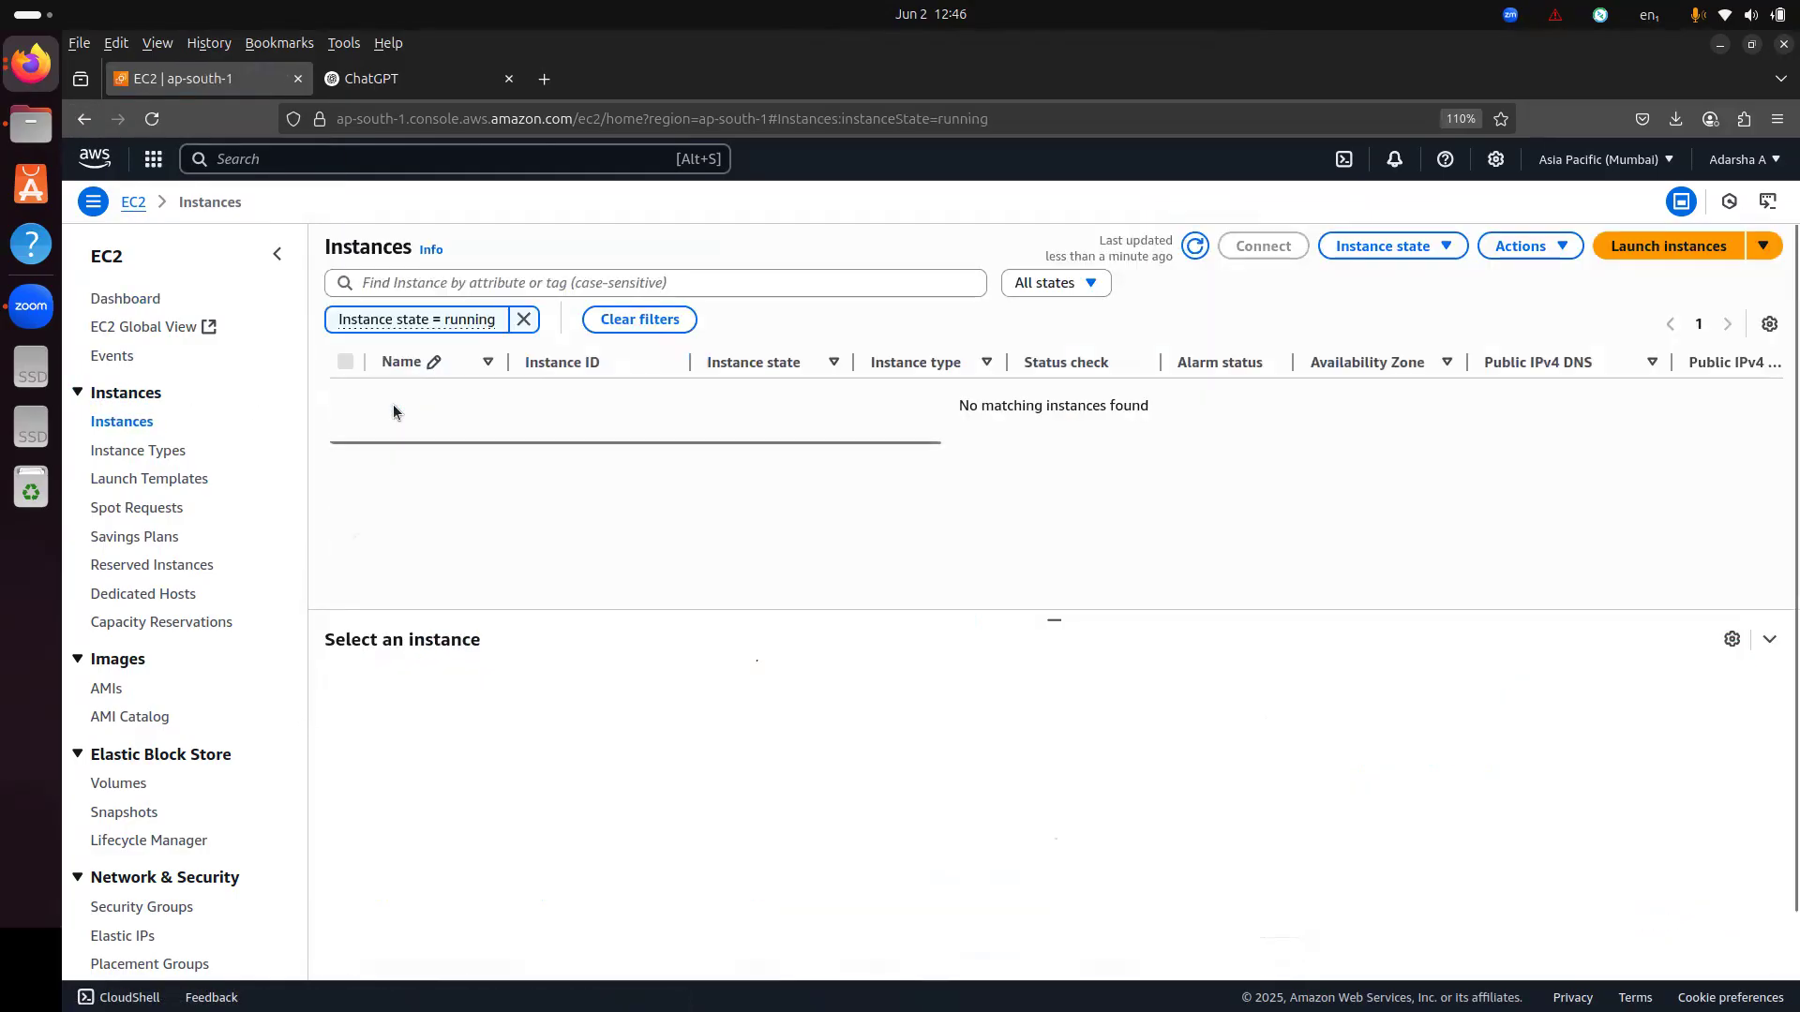
- Start a new instance launch named "windows web hosting" and choose the Windows image from the quick-start operating systems
click(1654, 251)
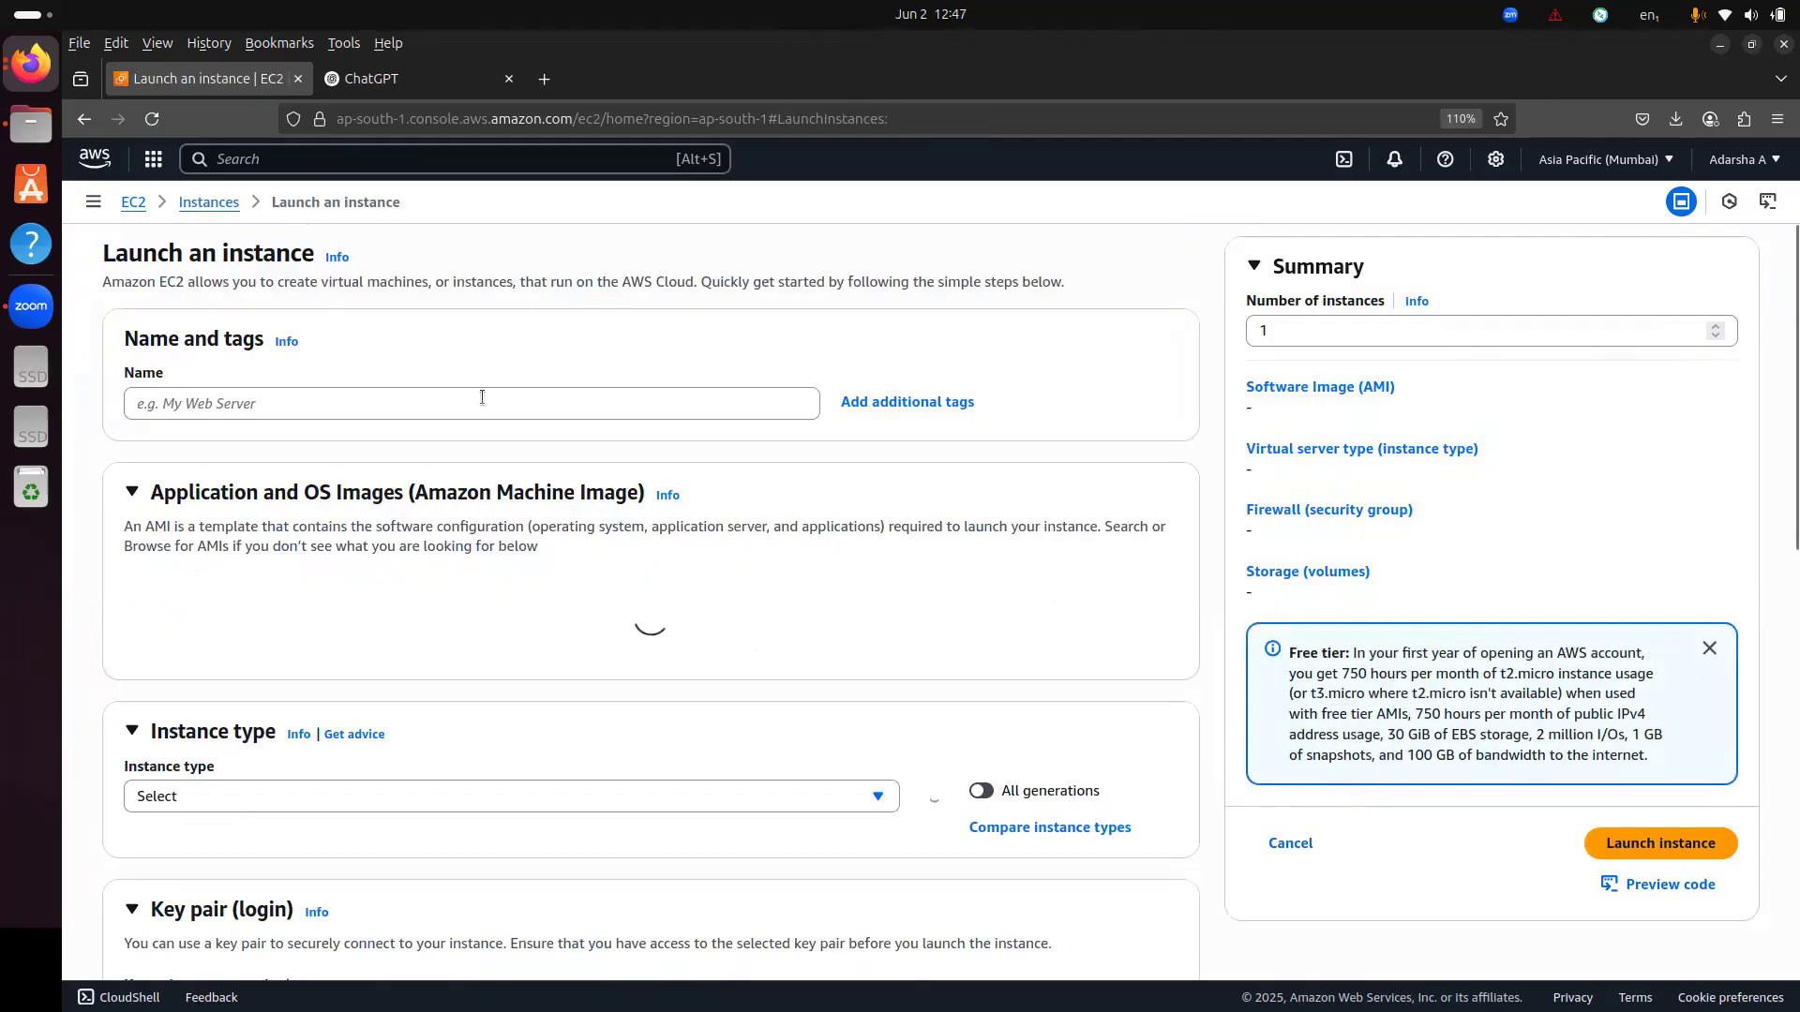
click(242, 398)
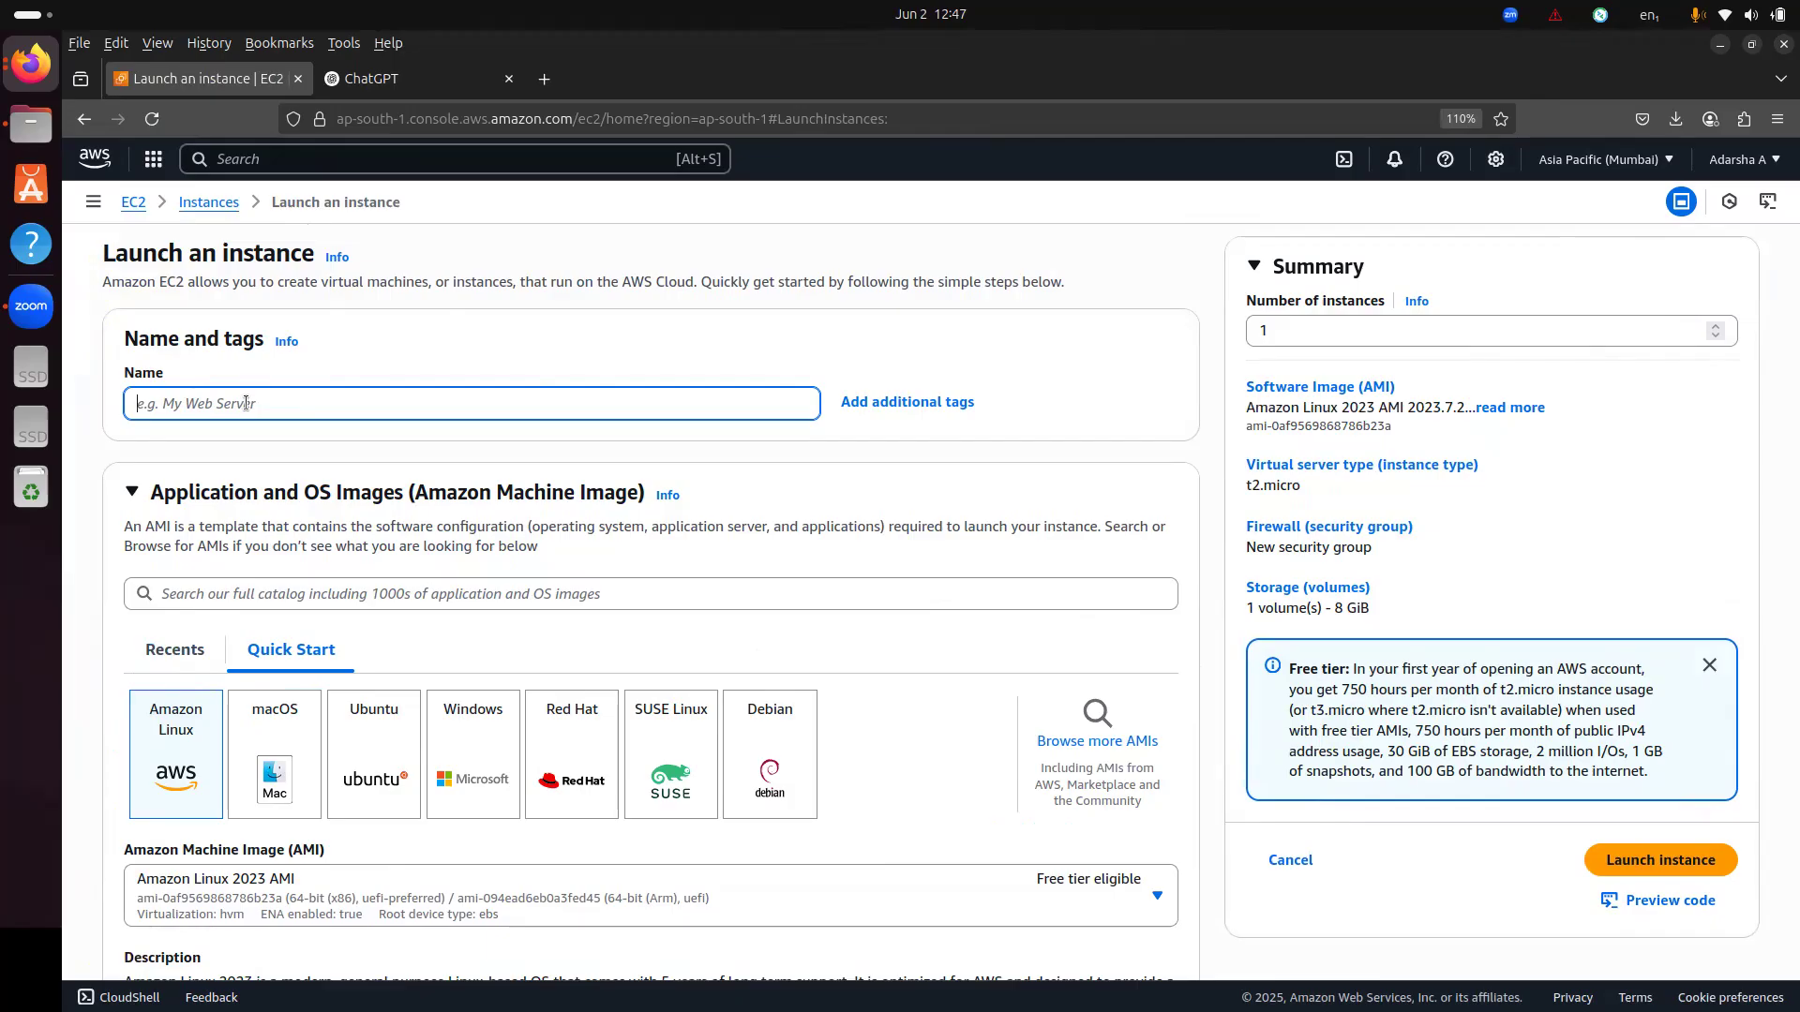
text(windows web hosting)
scroll(437, 527, down, 3)
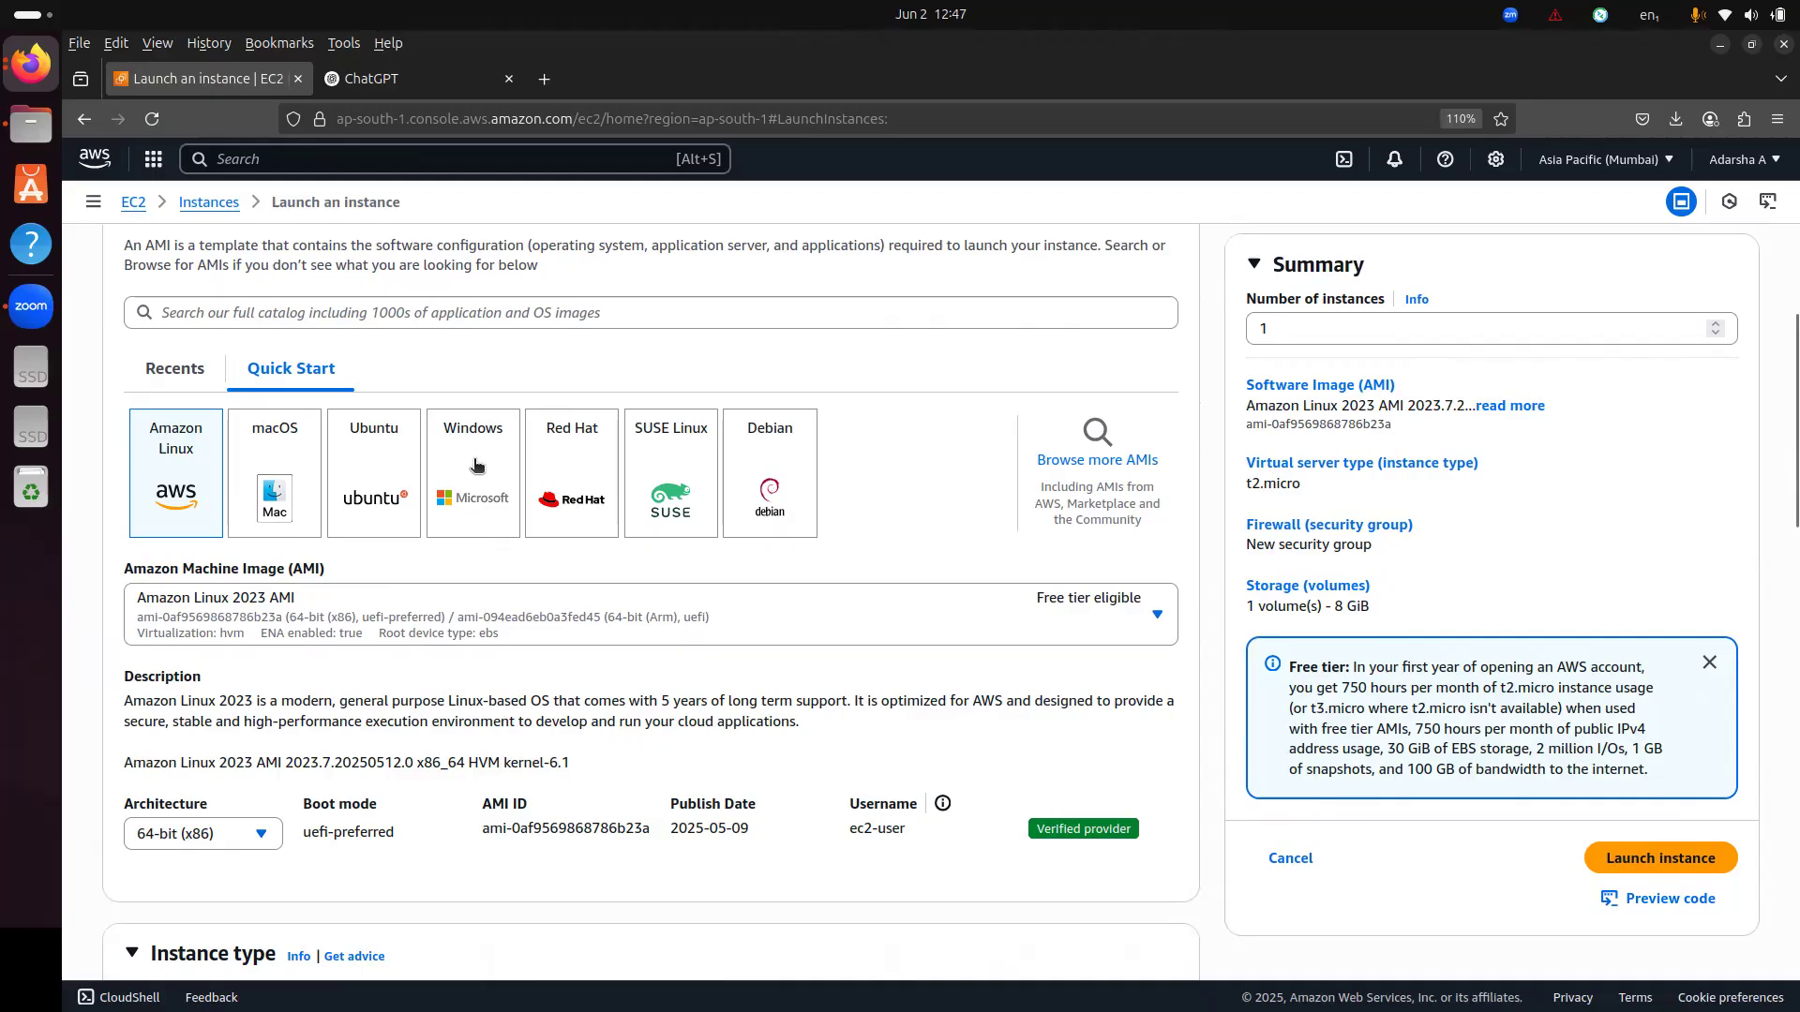
click(468, 480)
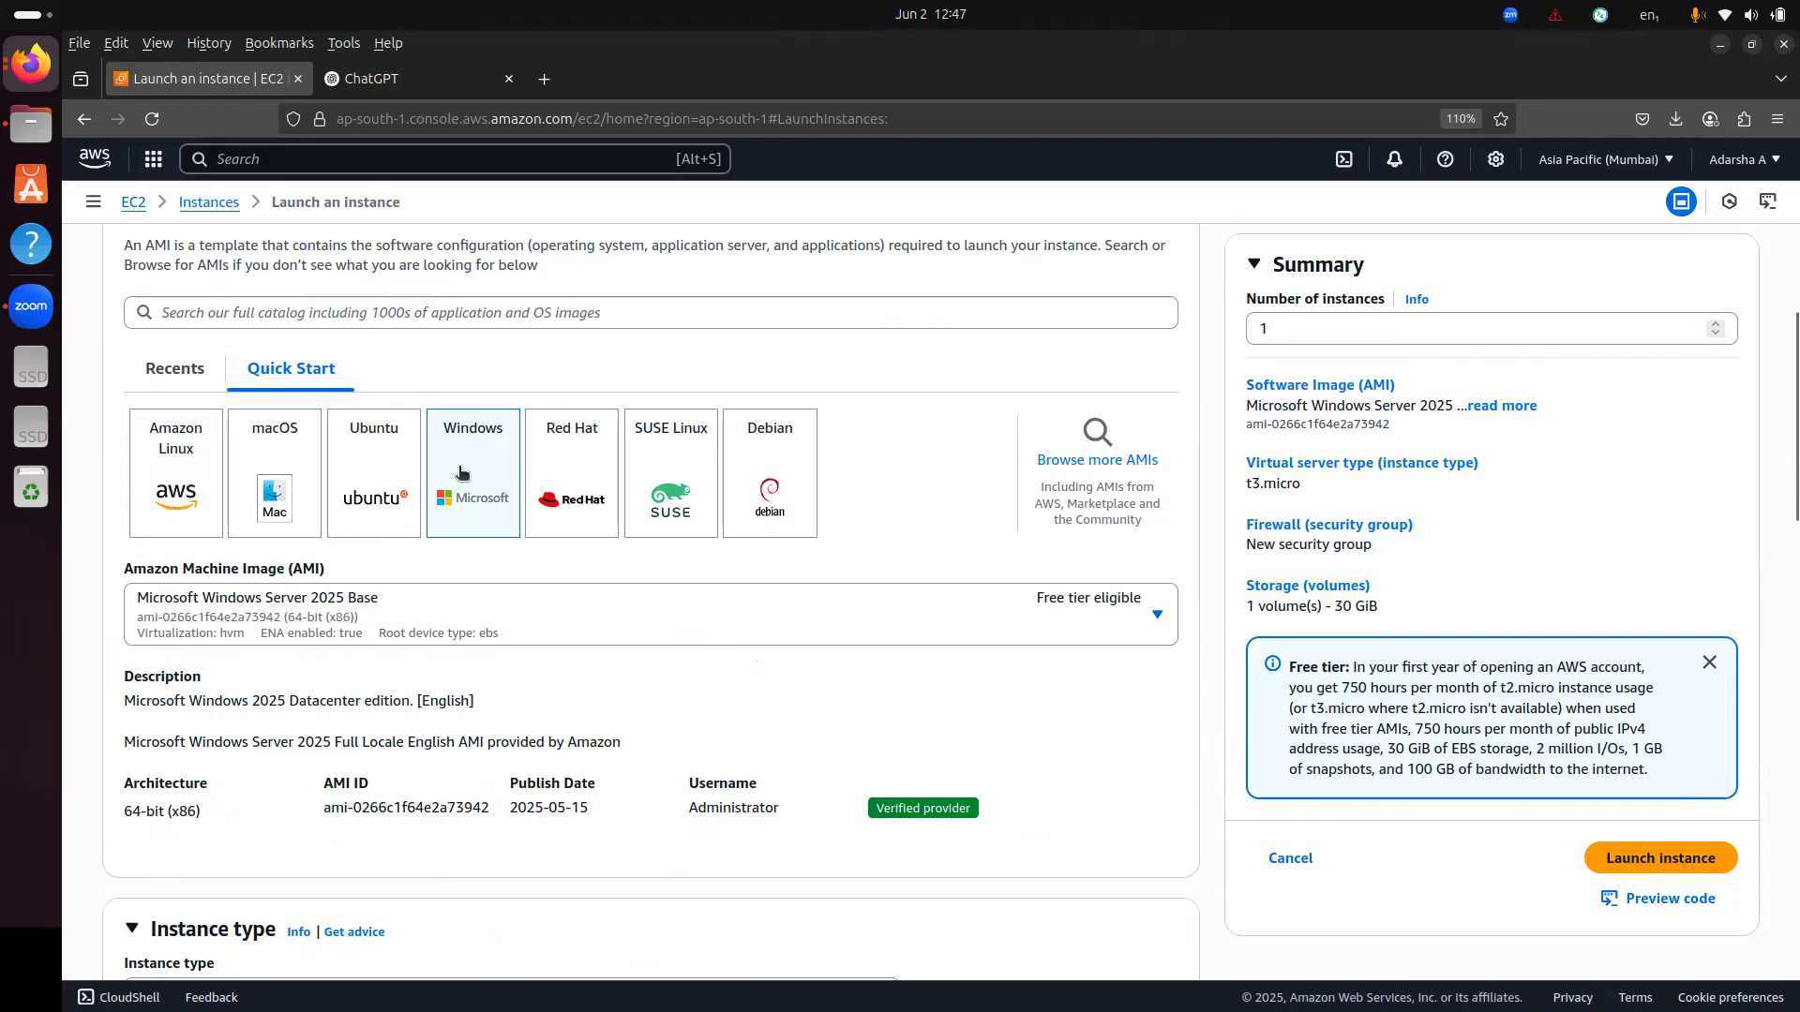
- Review the Windows Server 2025 Base image details and examine the available instance types, leaving the selection as is
scroll(459, 478, down, 3)
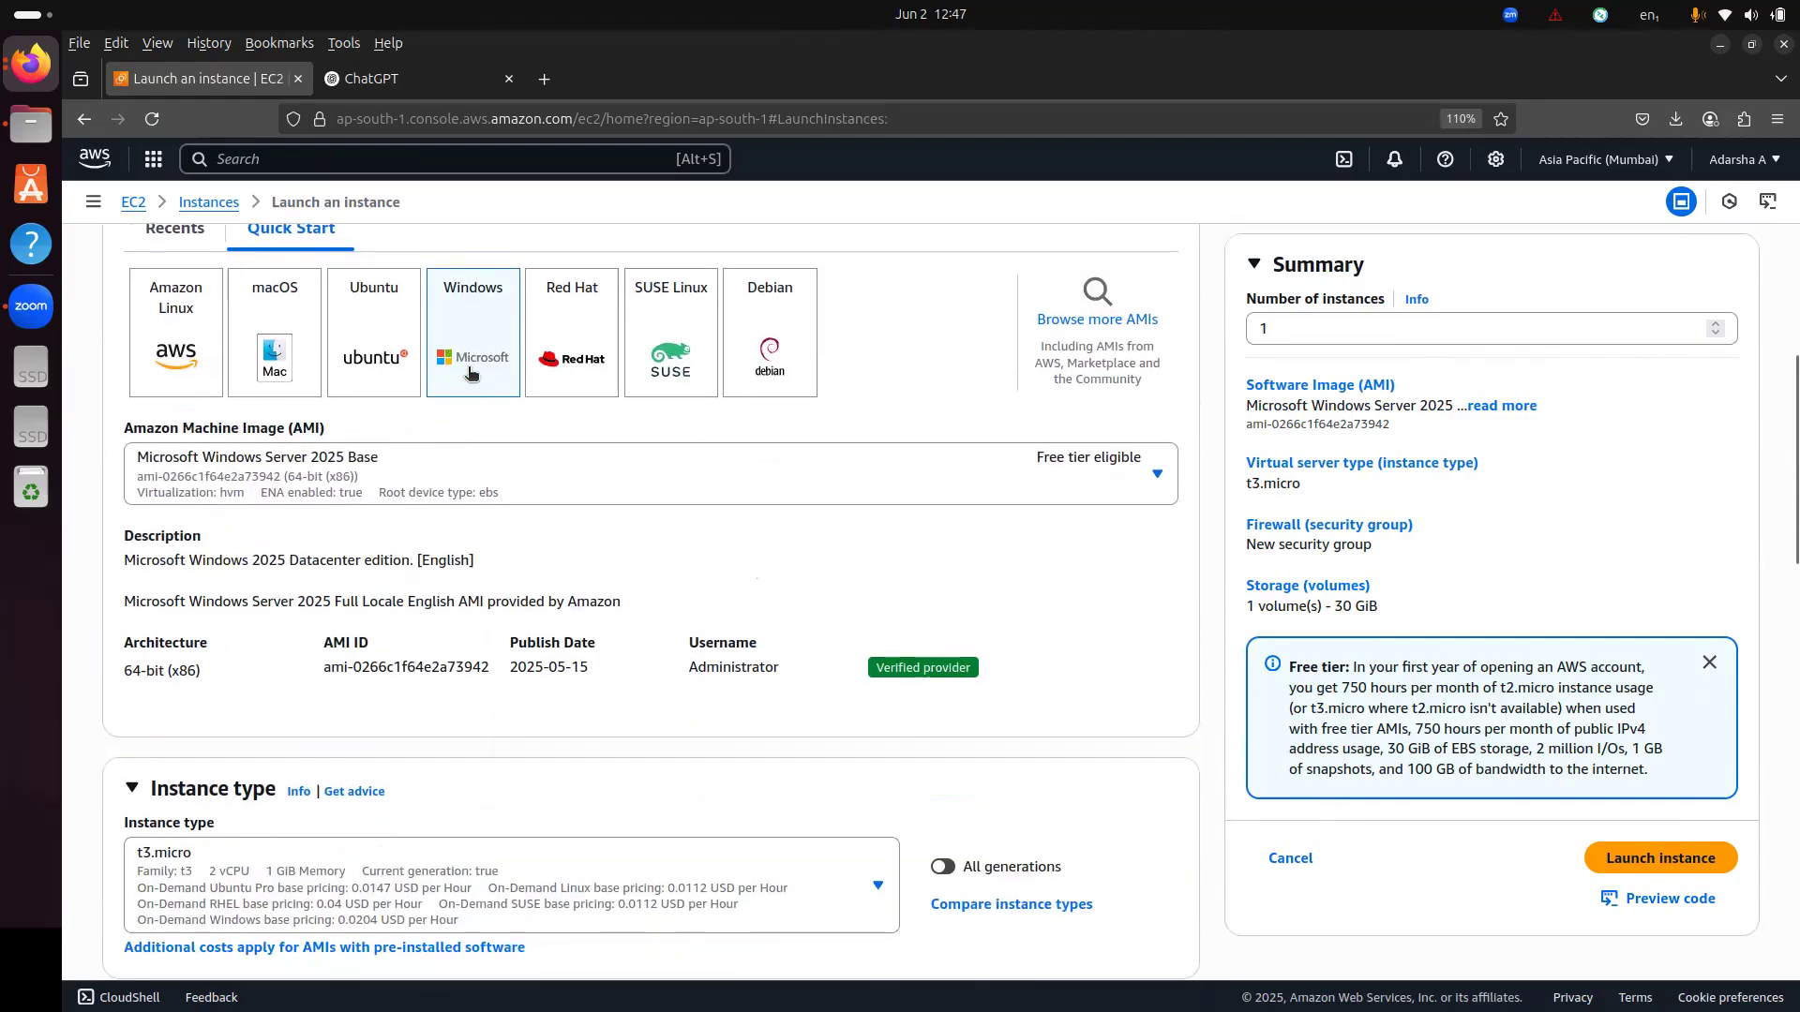
scroll(600, 459, down, 5)
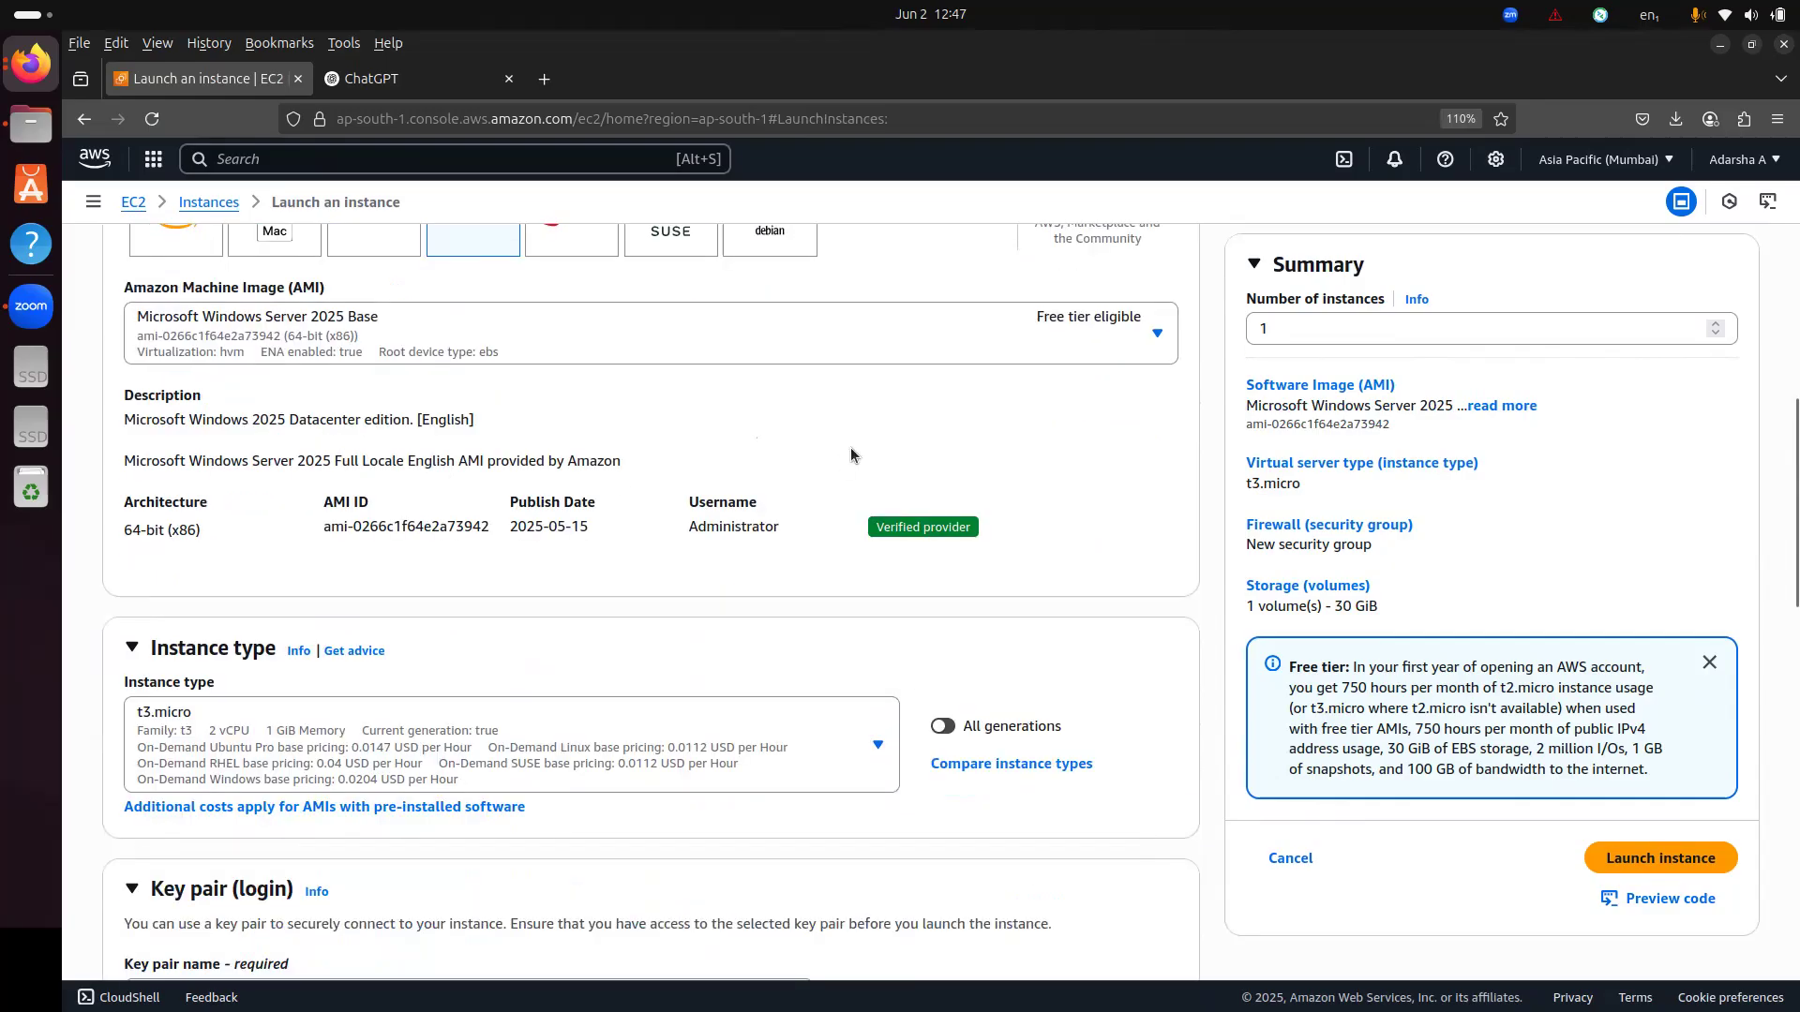
scroll(853, 459, down, 4)
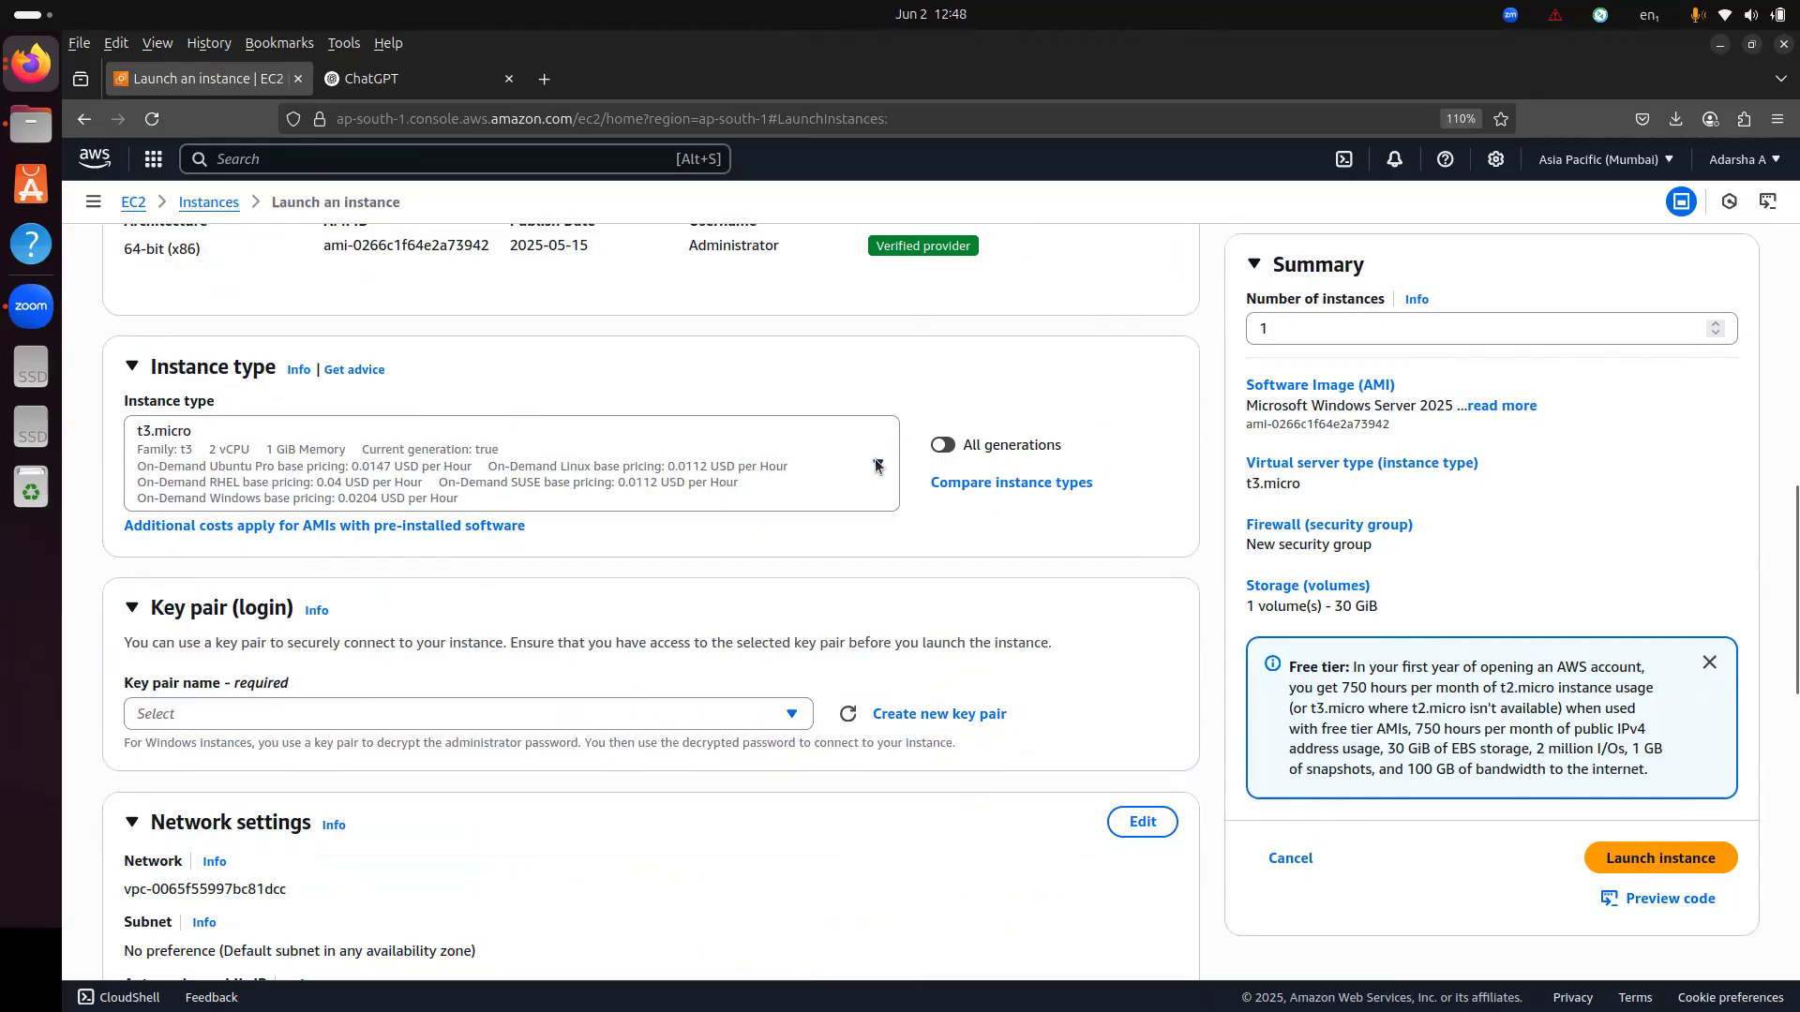
click(879, 465)
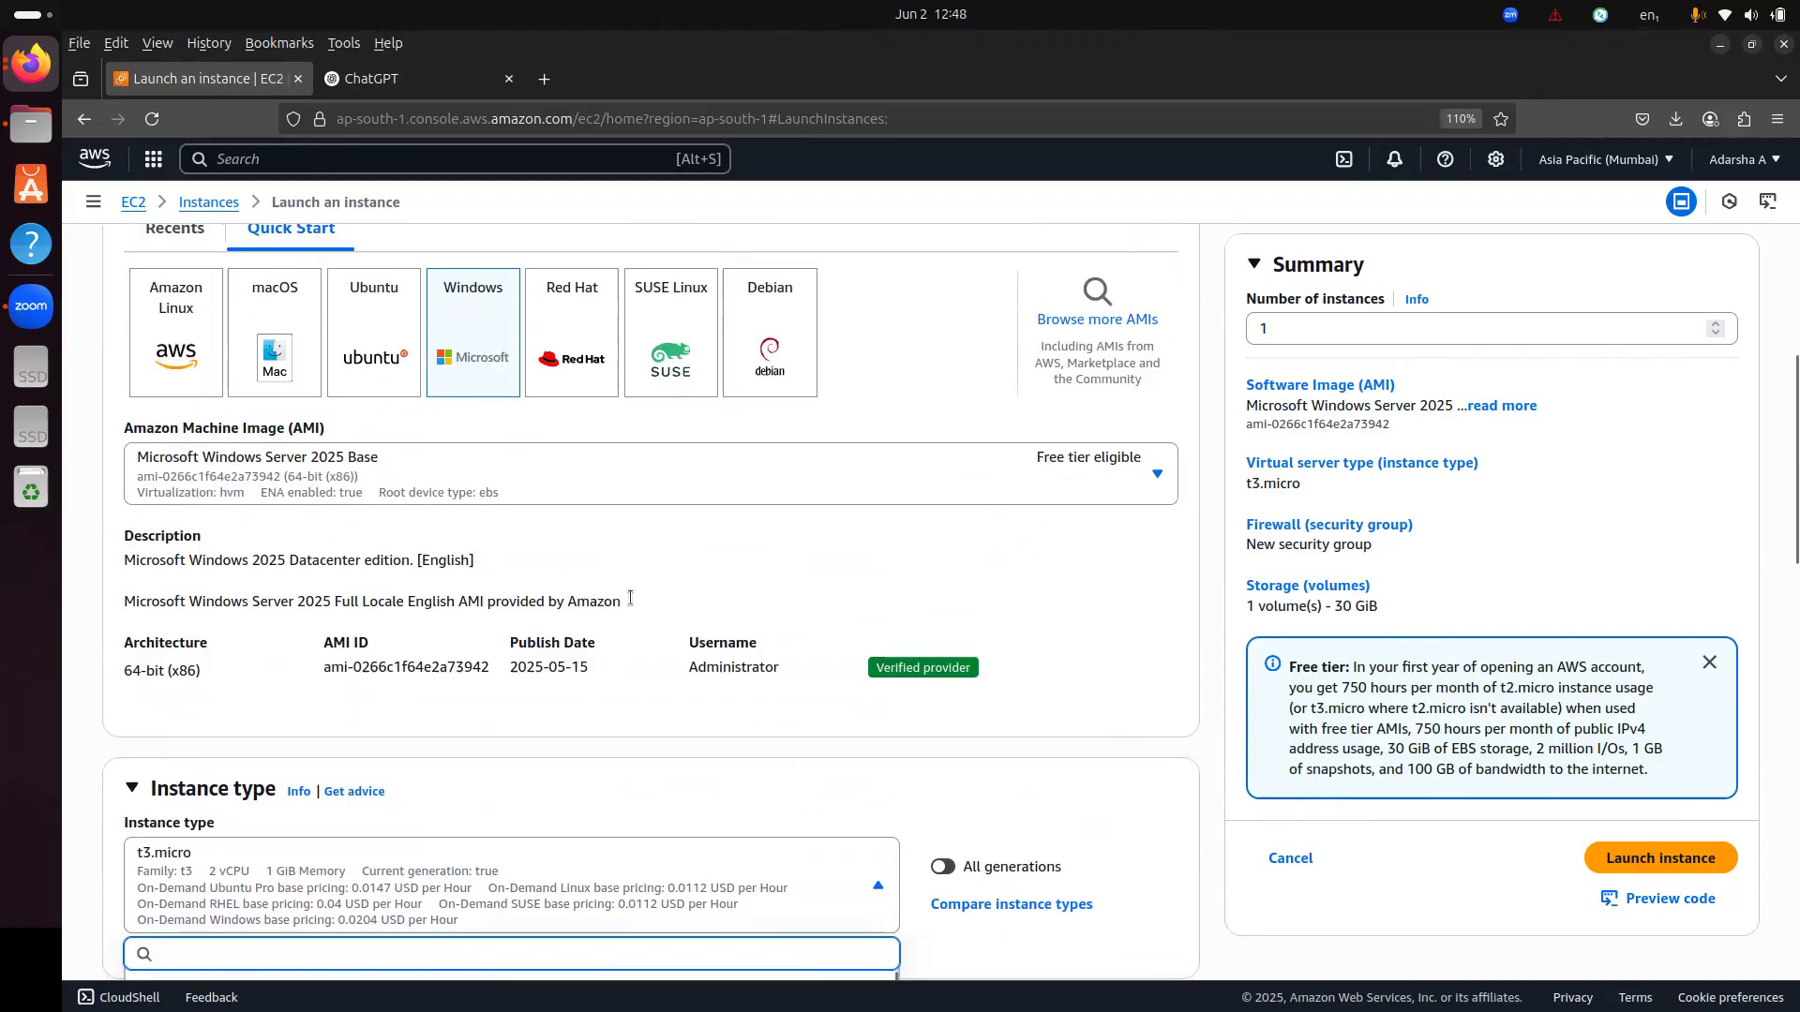
scroll(731, 469, down, 4)
scroll(730, 469, down, 5)
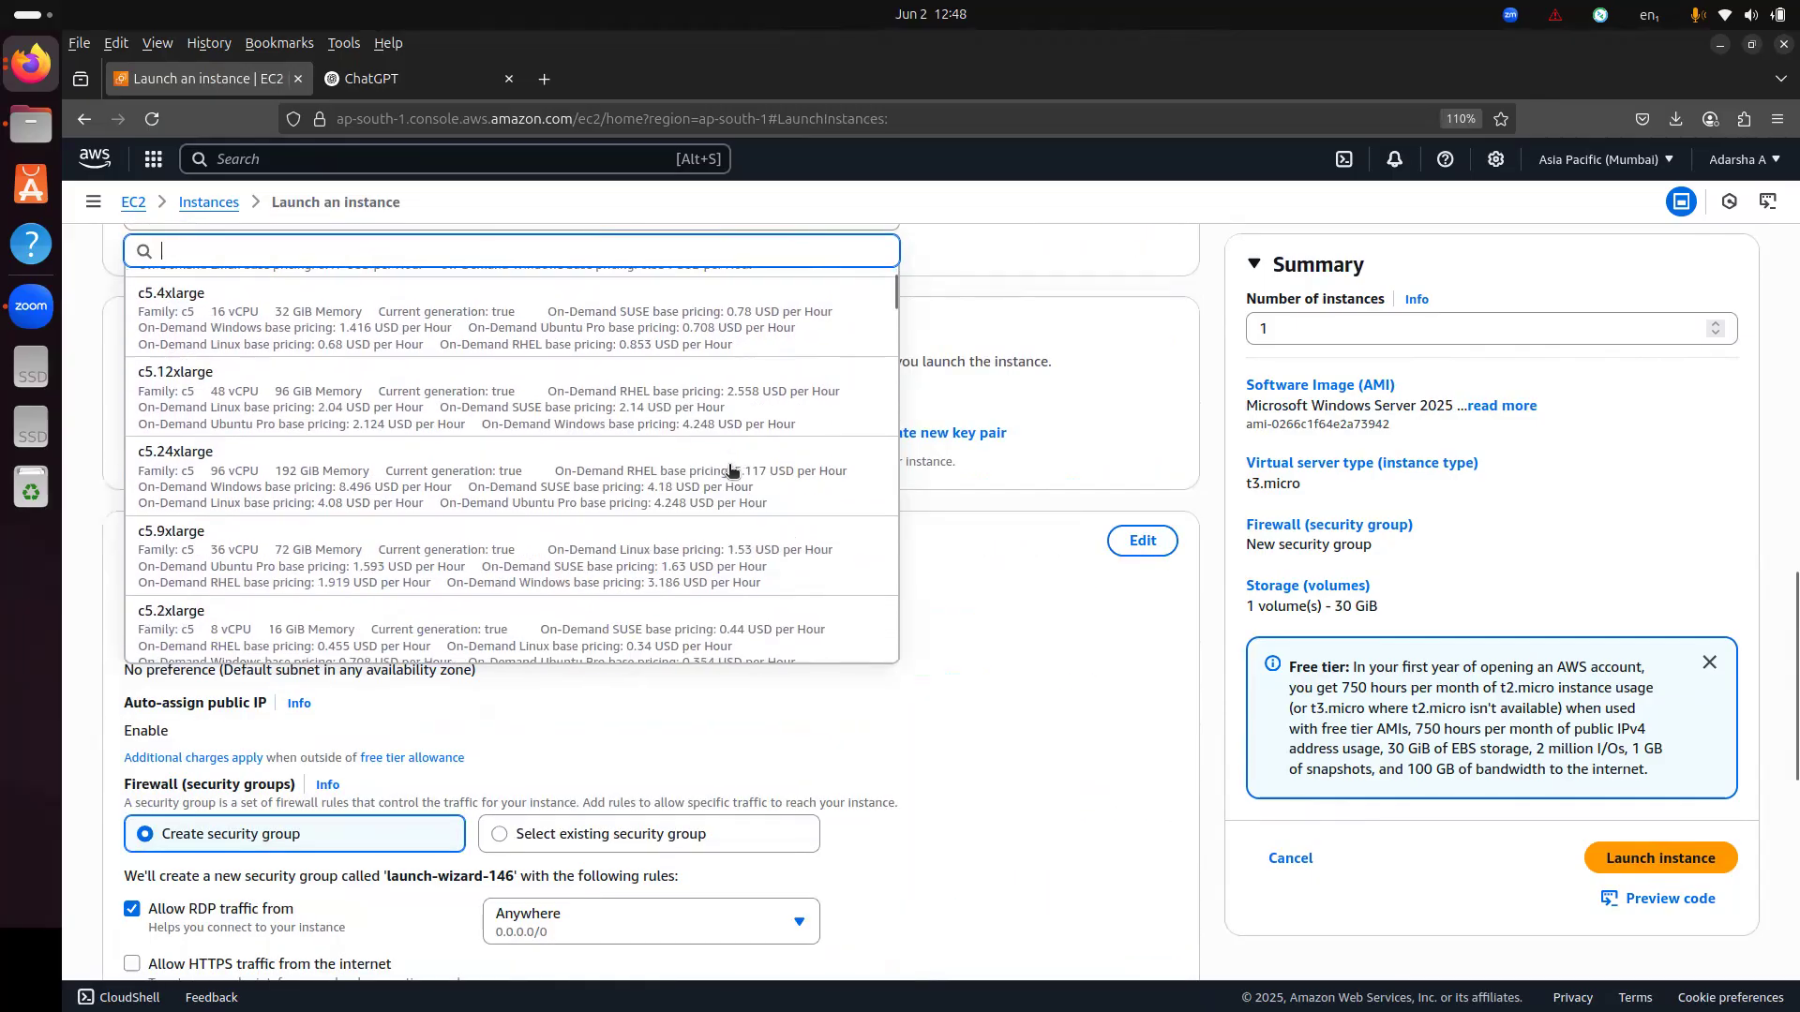
scroll(722, 450, up, 4)
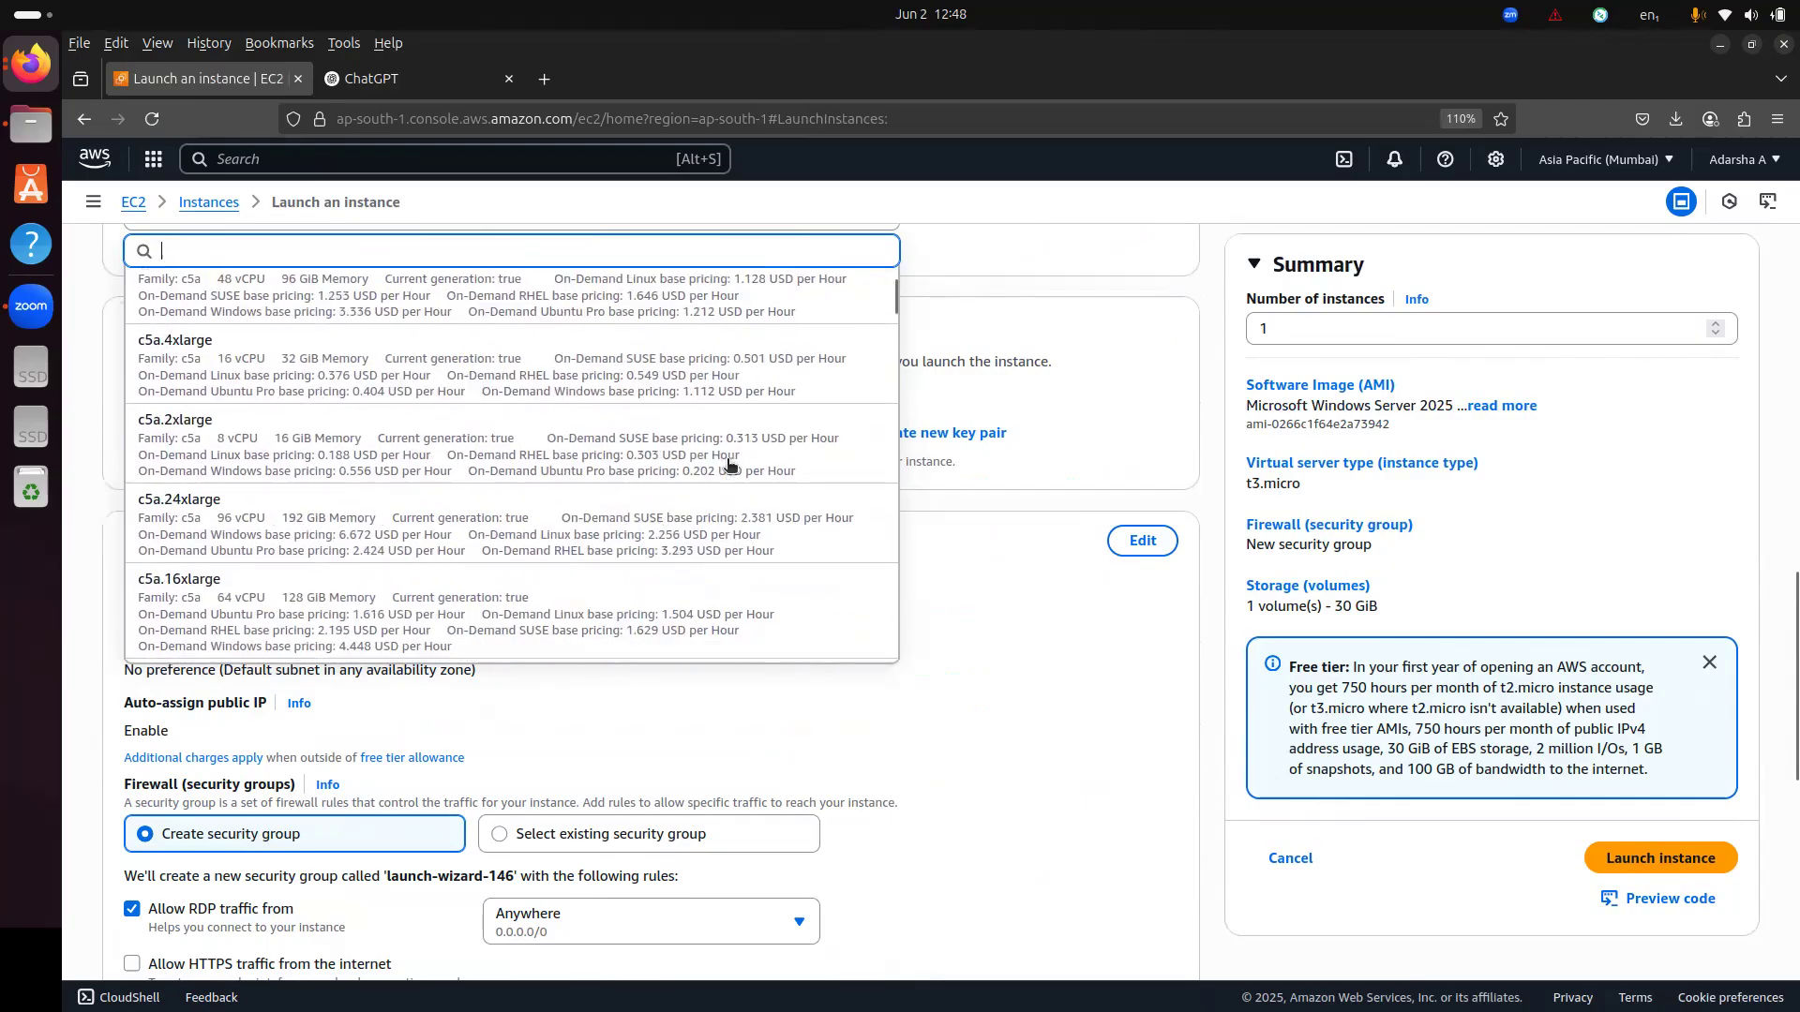
click(1138, 290)
scroll(1095, 334, up, 5)
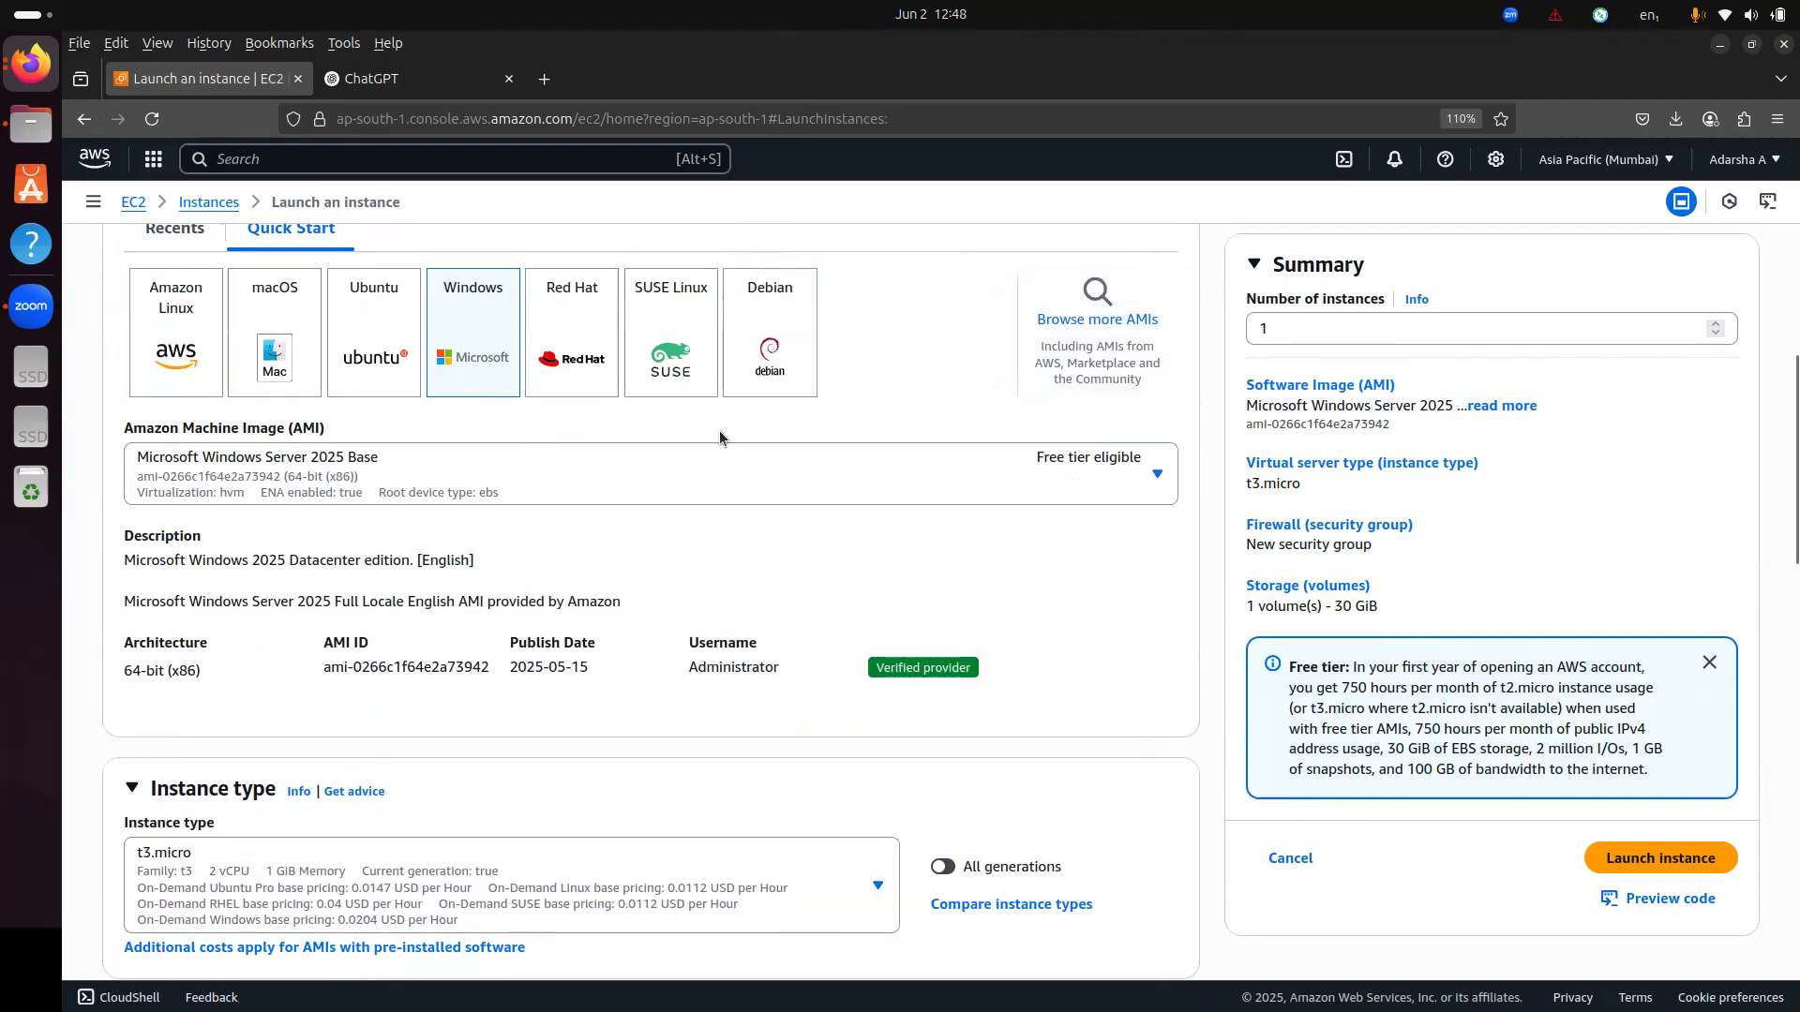
scroll(417, 647, down, 3)
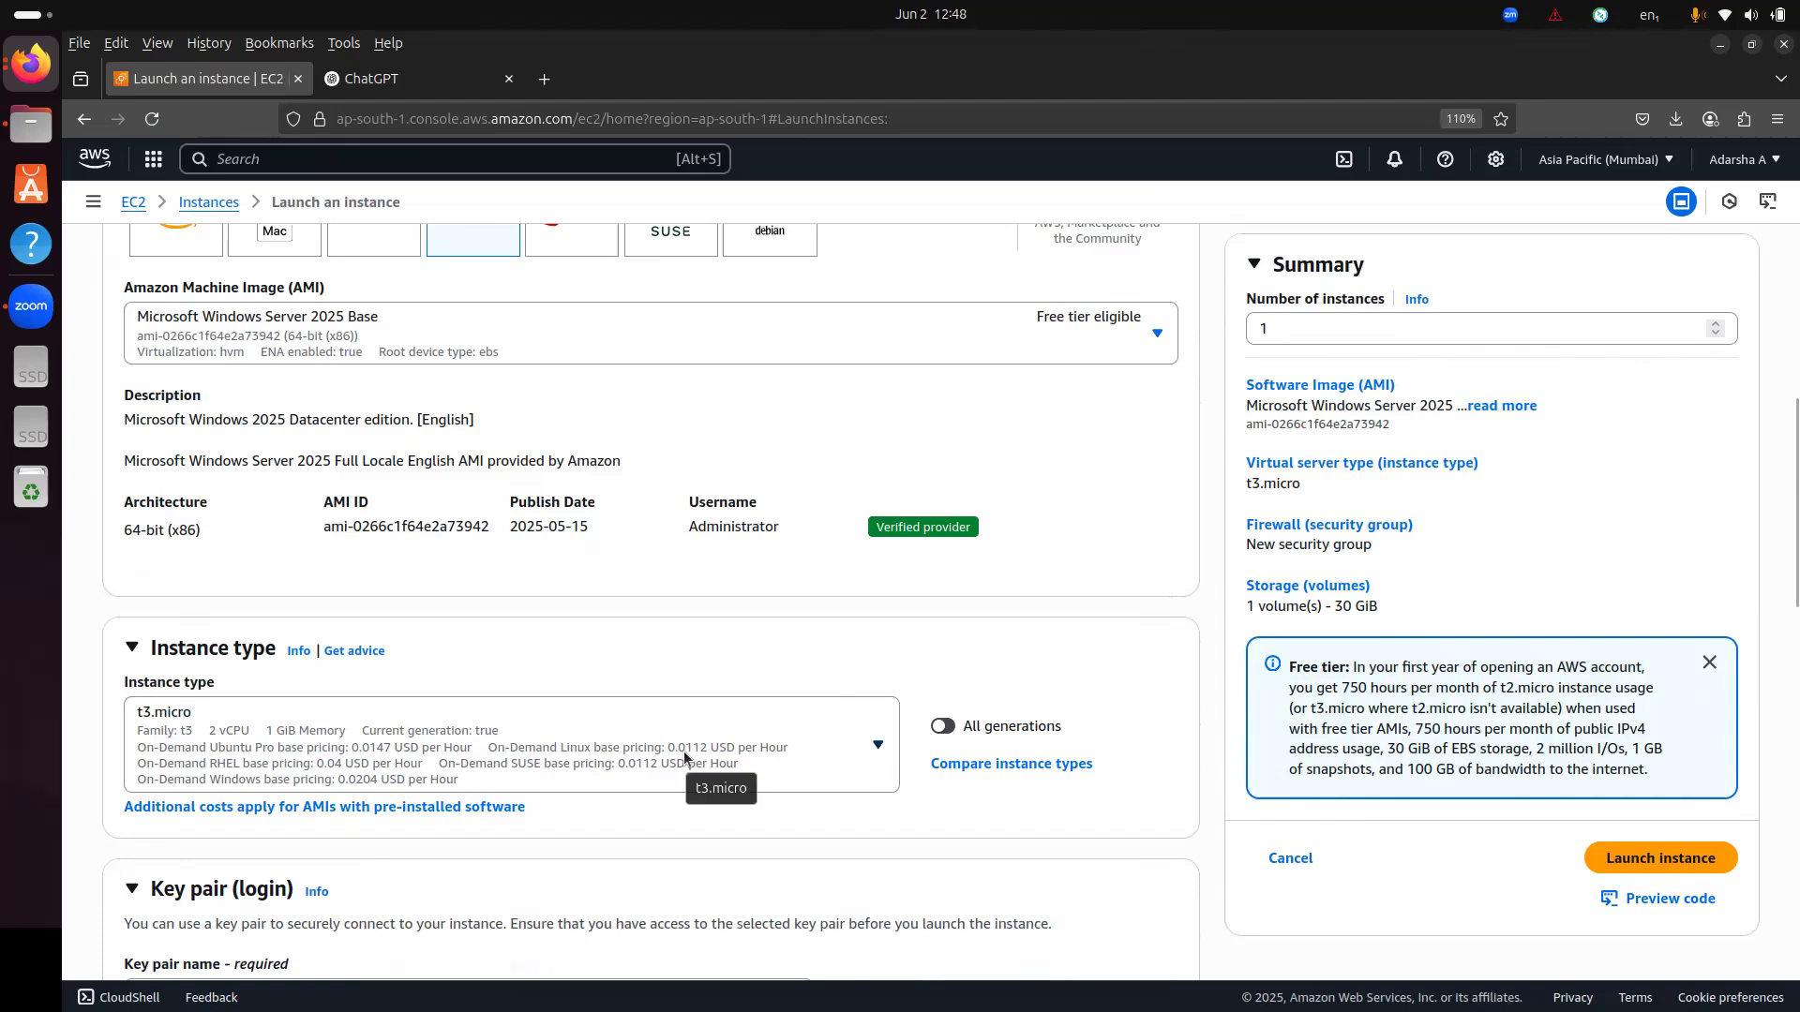
scroll(684, 751, up, 5)
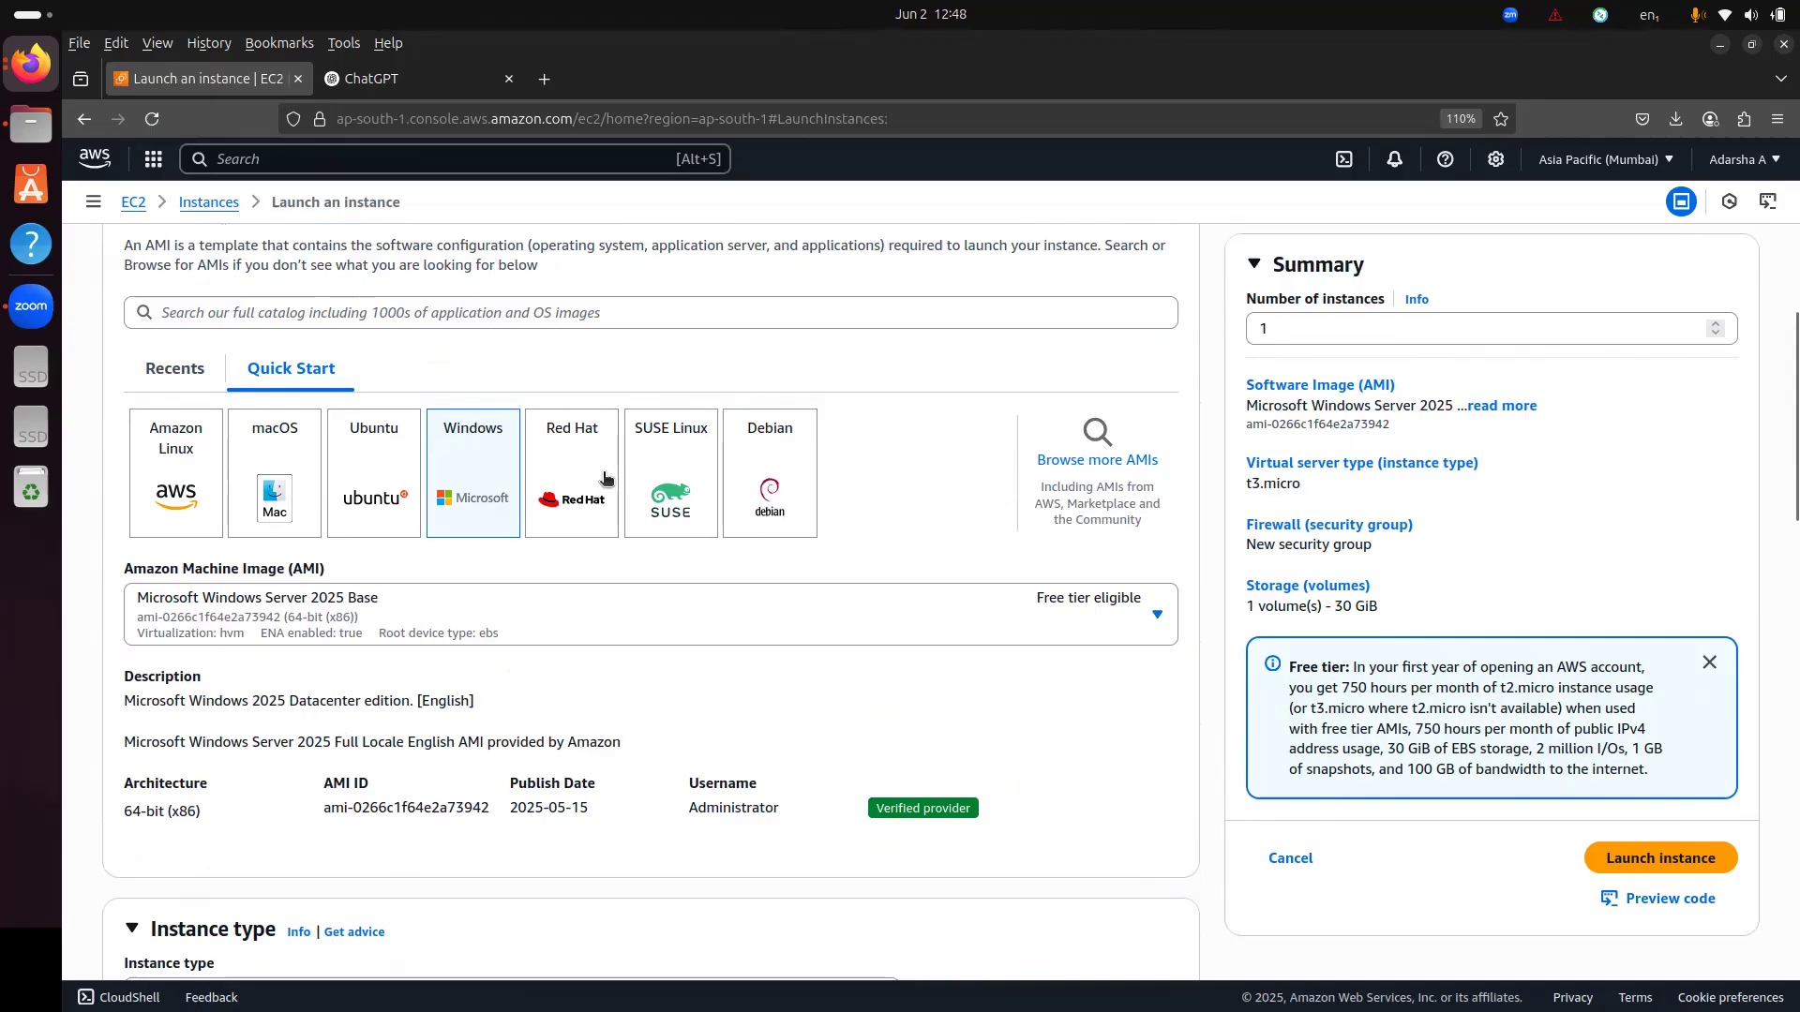
scroll(687, 563, down, 2)
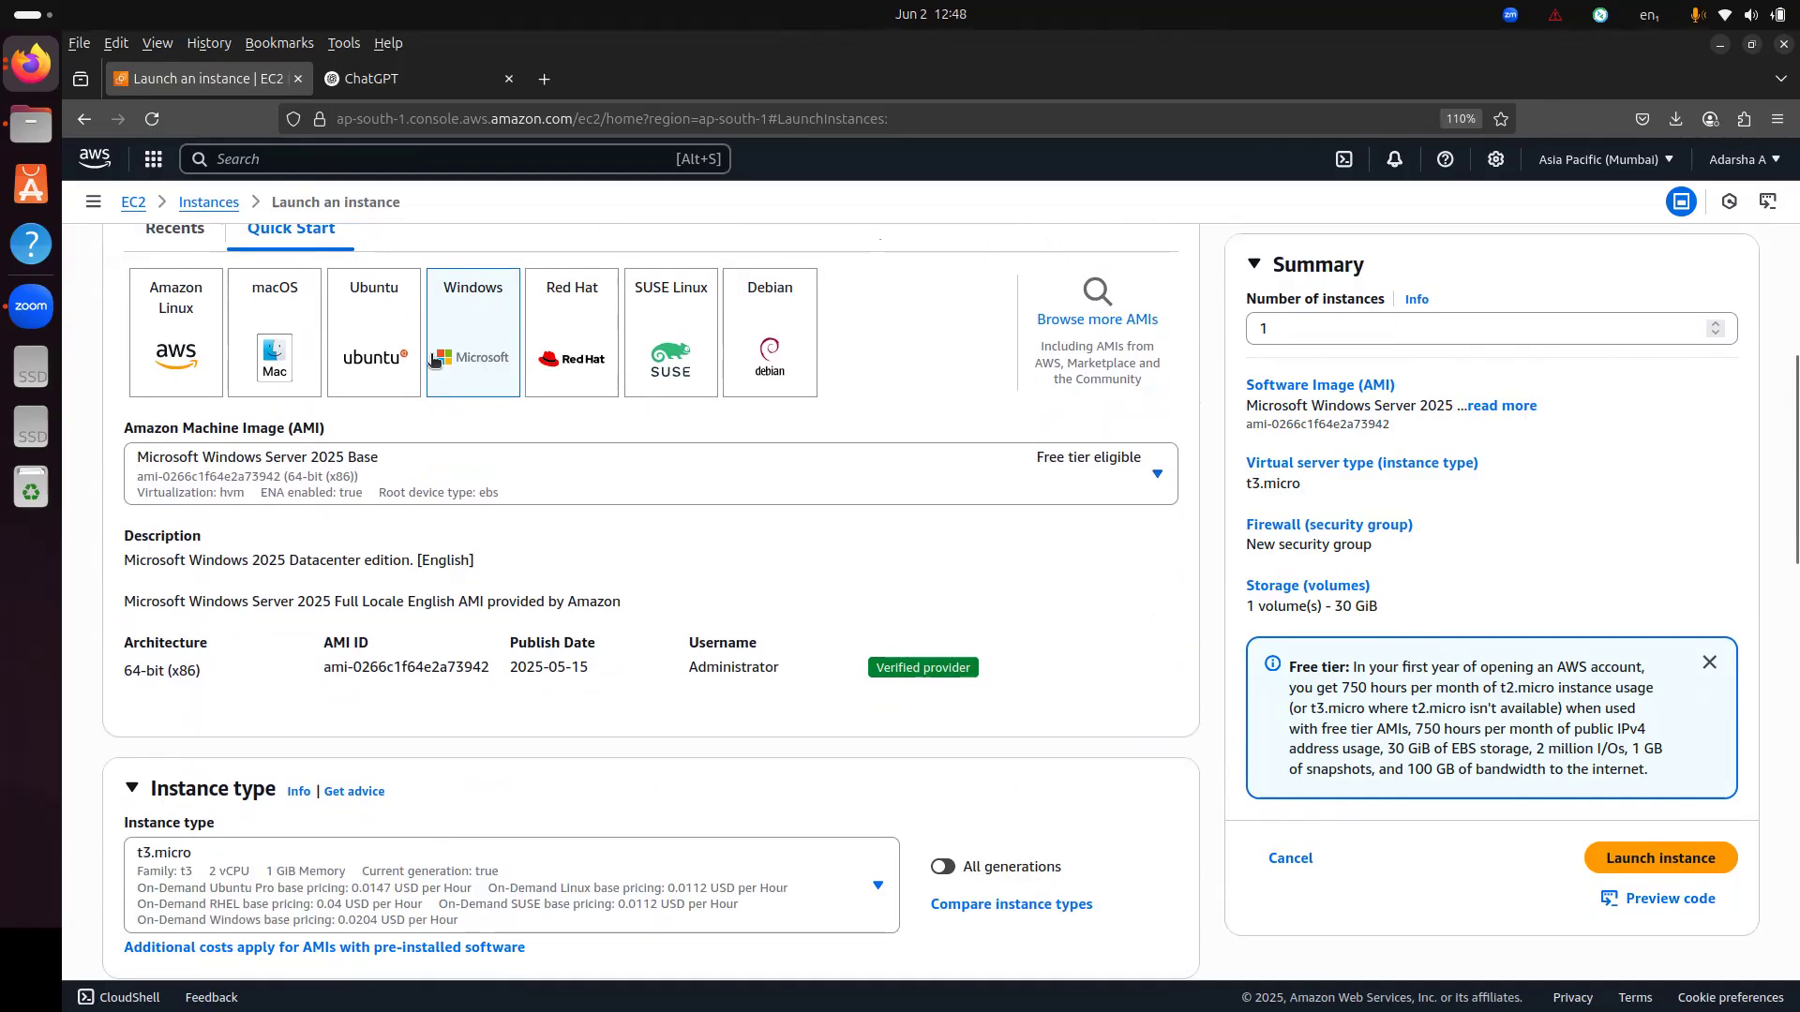
scroll(470, 369, down, 5)
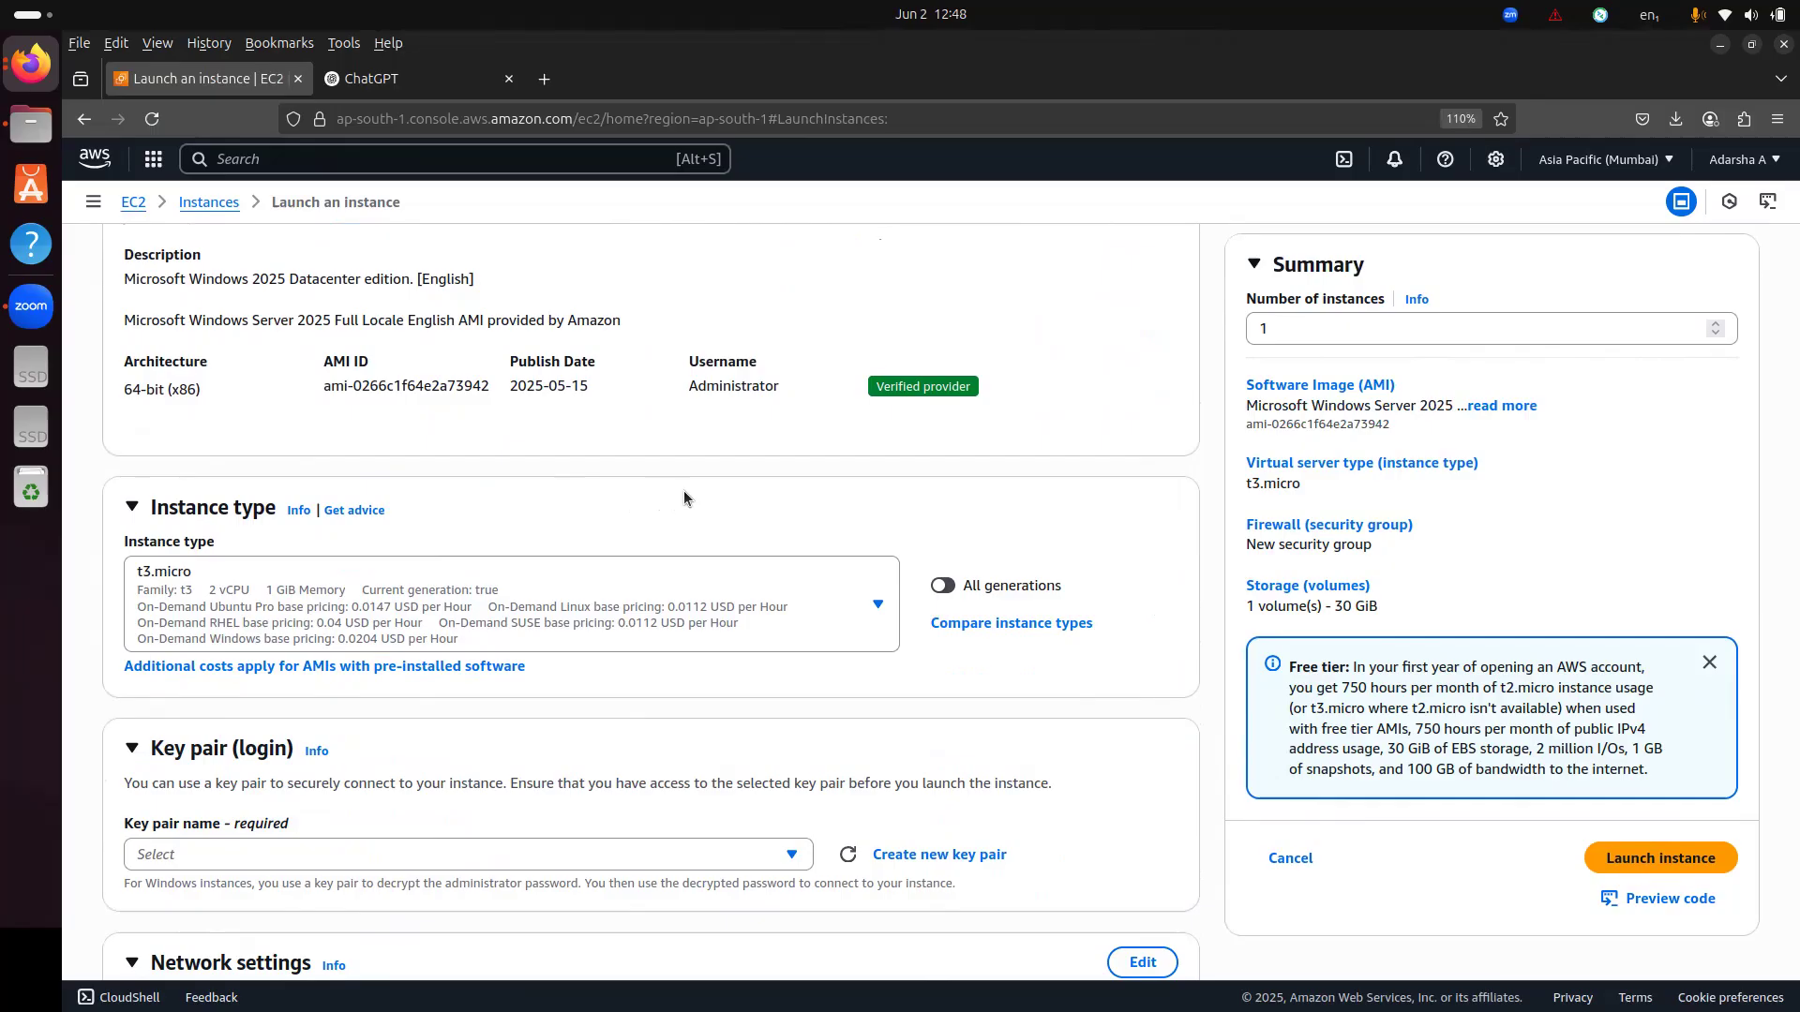
scroll(684, 491, up, 3)
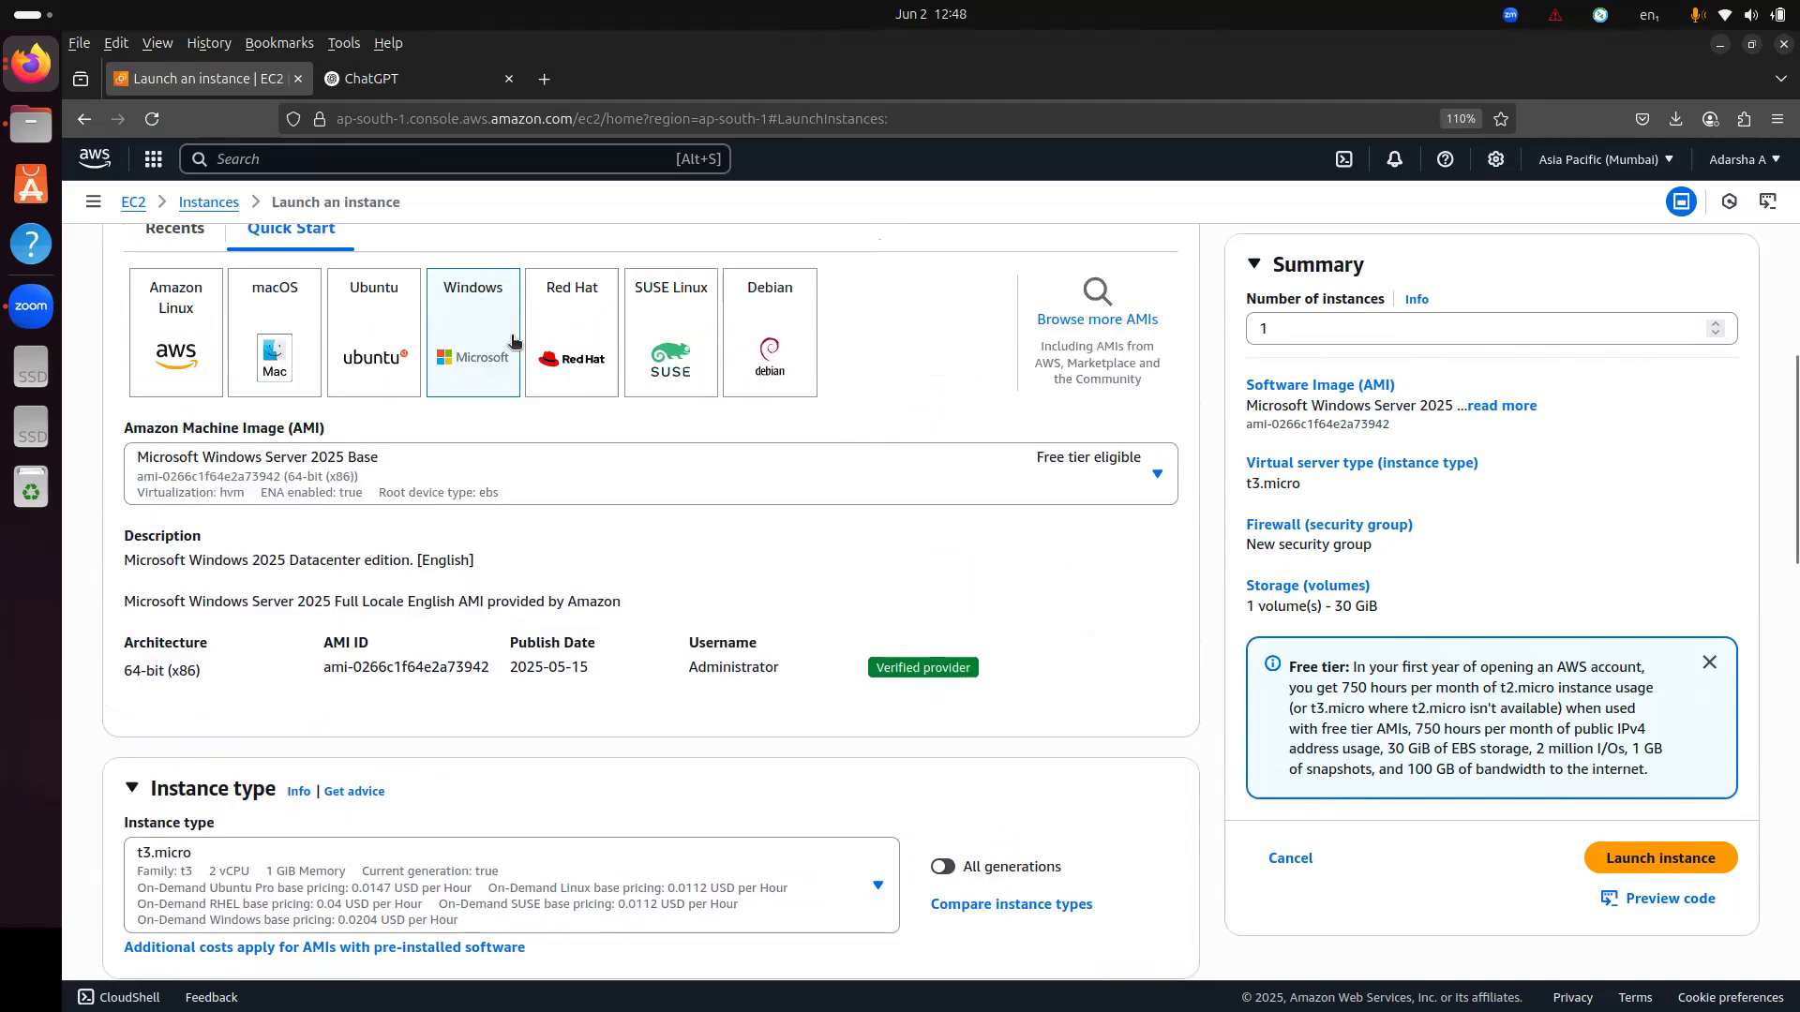
- Select the existing "demo" key pair for logging in to the new instance
scroll(513, 342, down, 3)
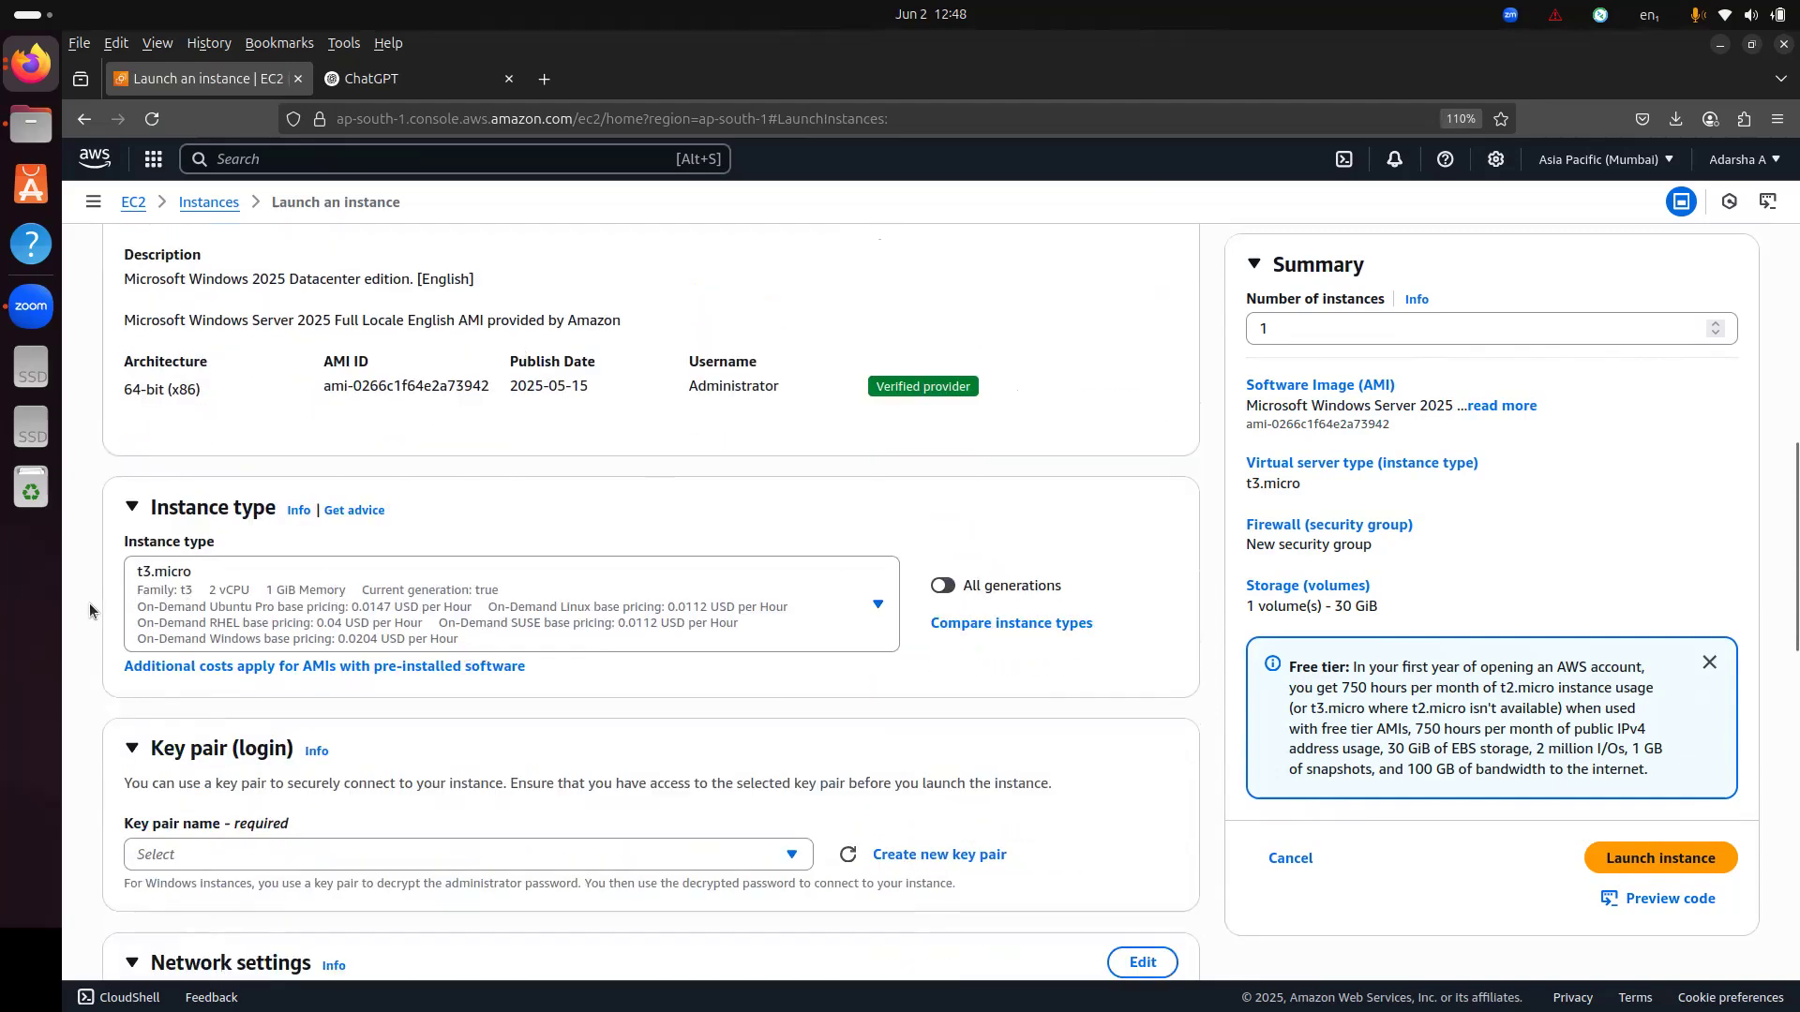
scroll(531, 548, down, 1)
scroll(531, 548, down, 4)
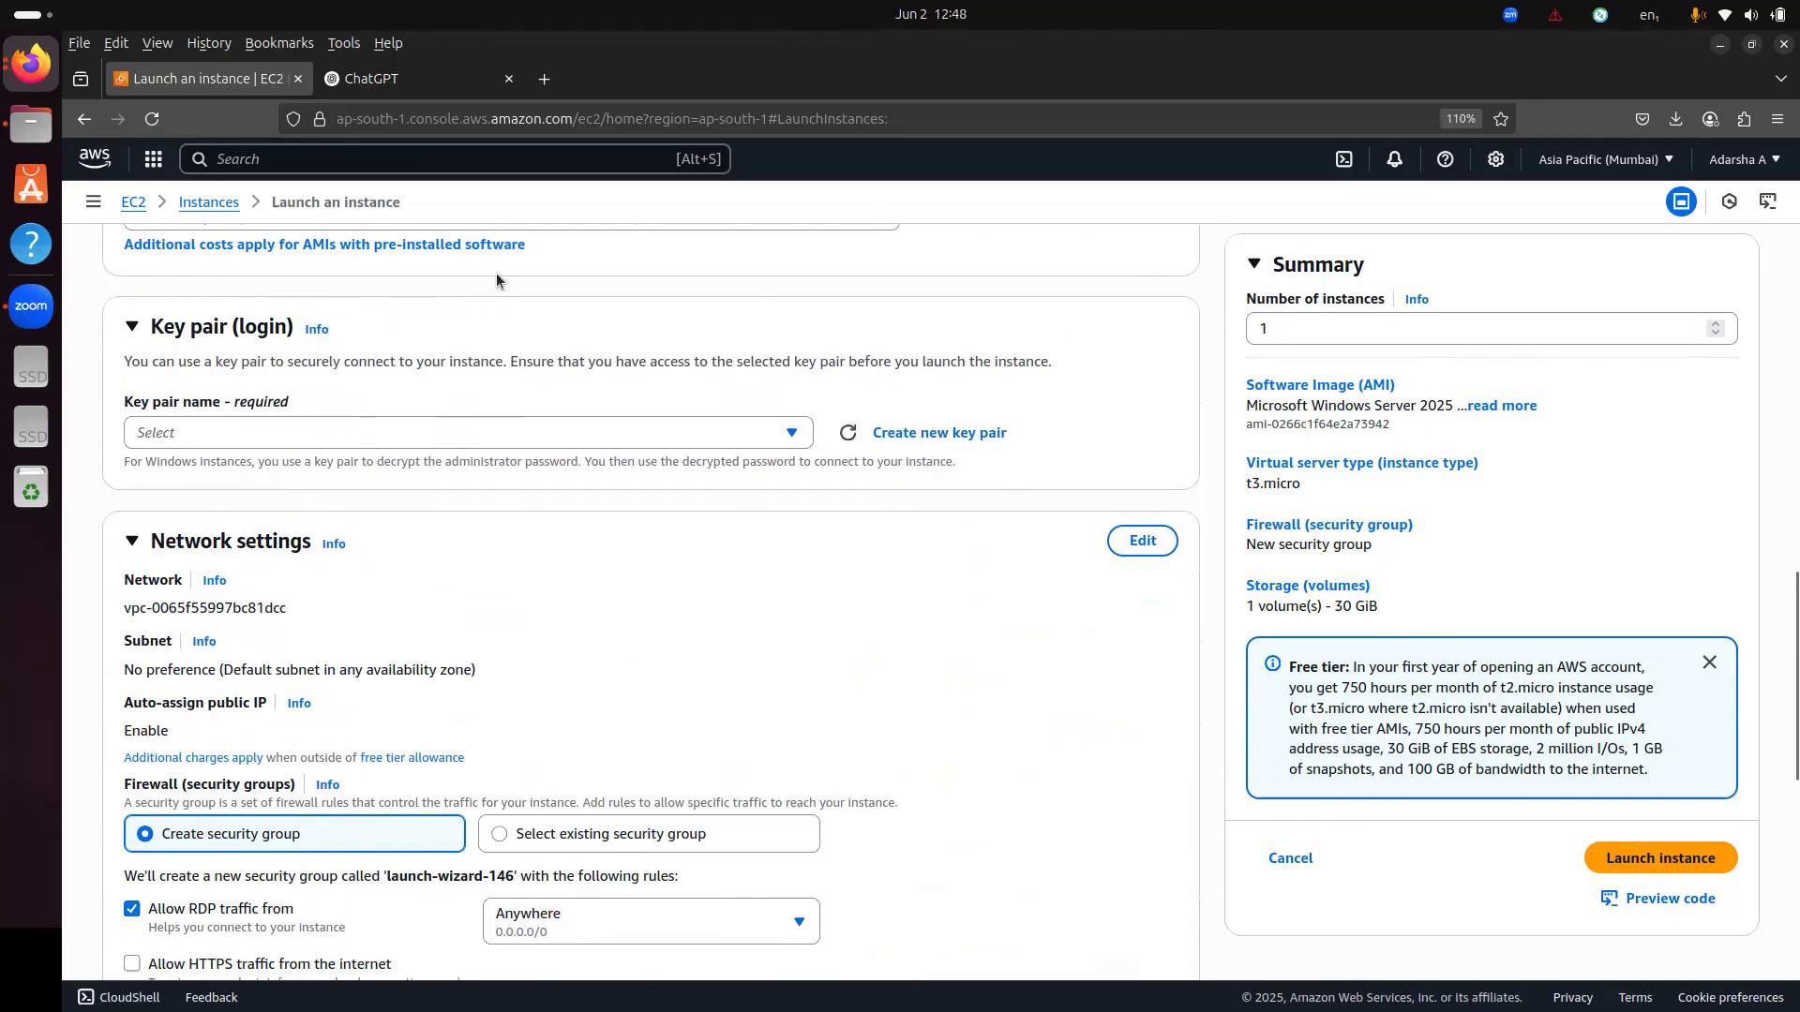
click(185, 434)
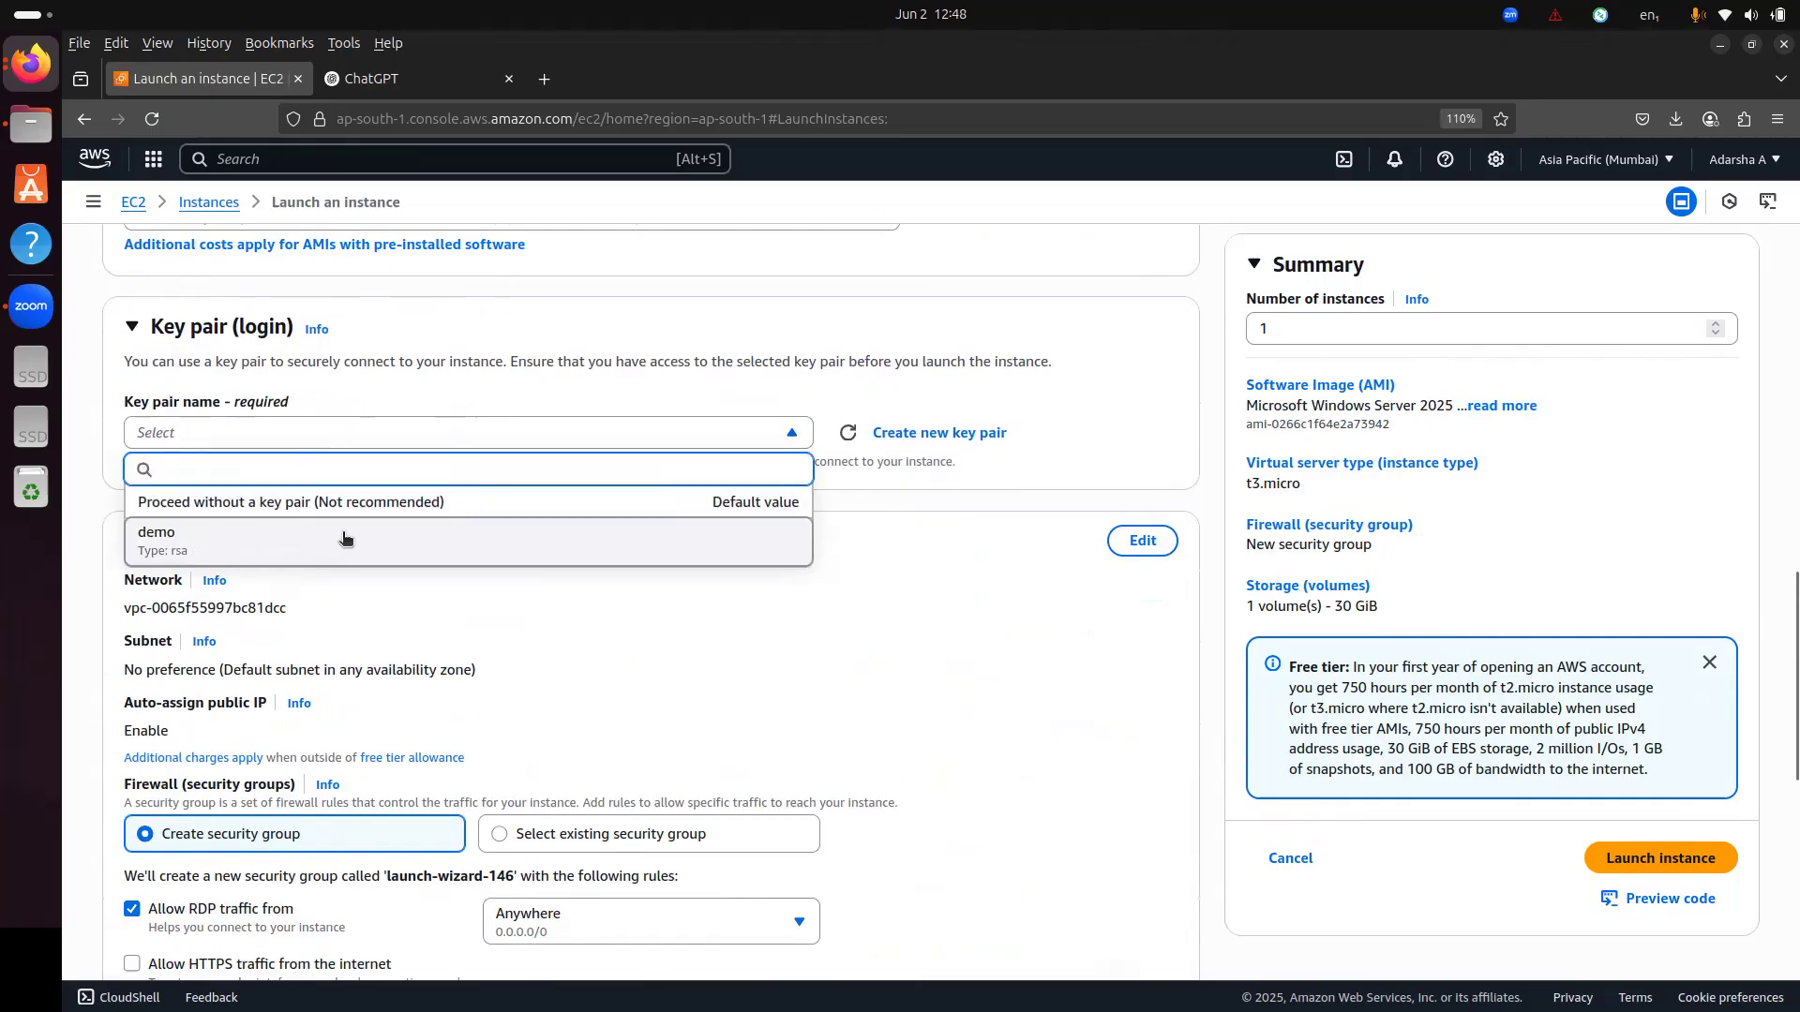
click(199, 541)
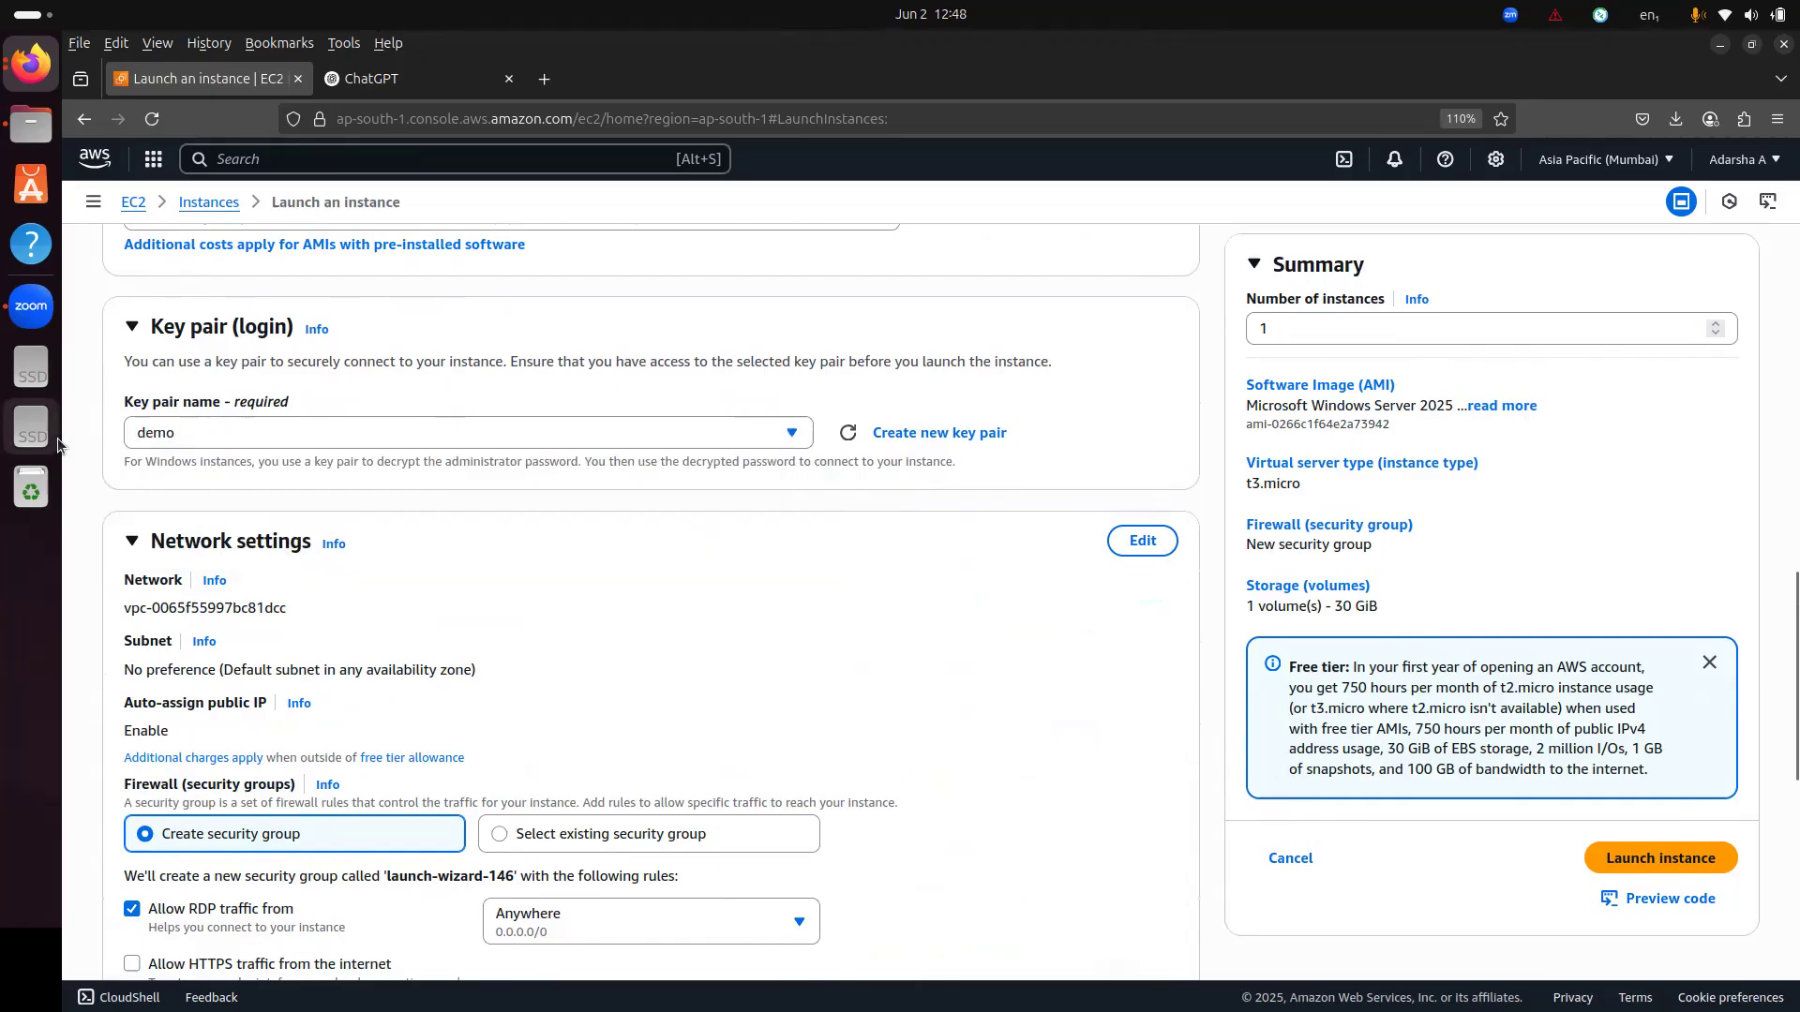
- Allow HTTPS and HTTP traffic from the internet in the new security group and launch the instance
scroll(616, 431, down, 5)
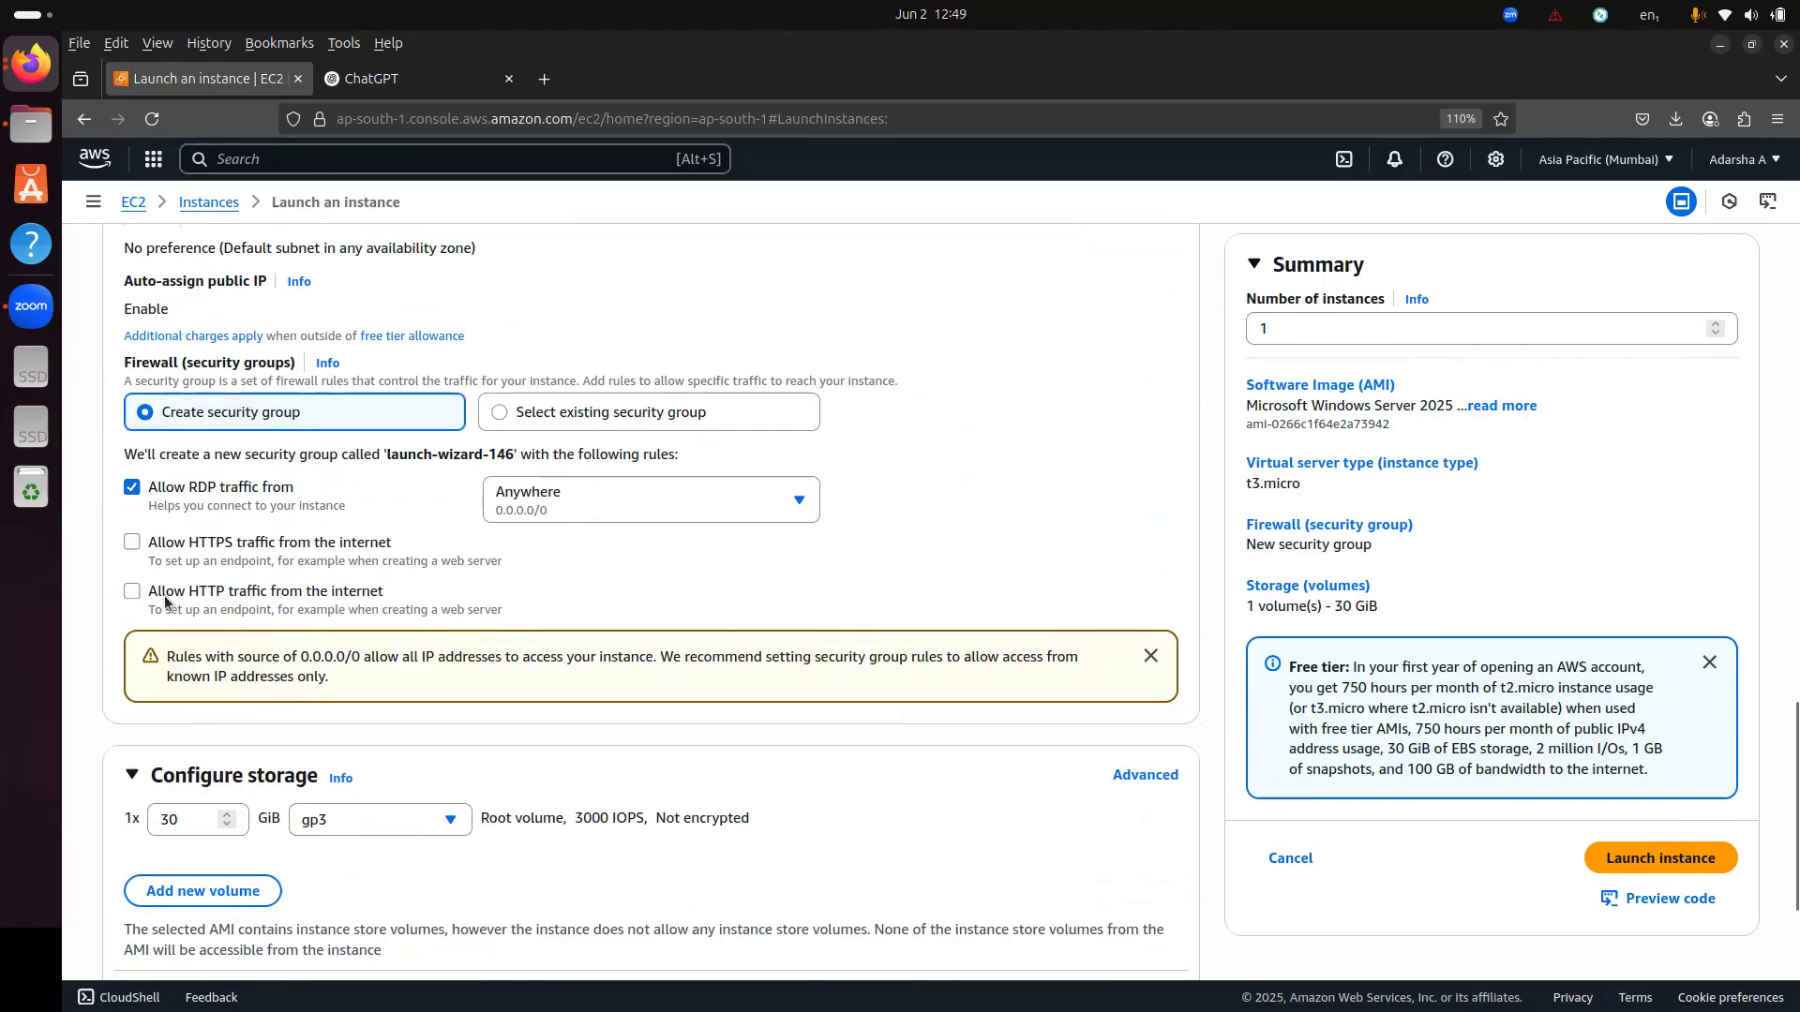
click(133, 543)
click(133, 592)
scroll(155, 628, down, 3)
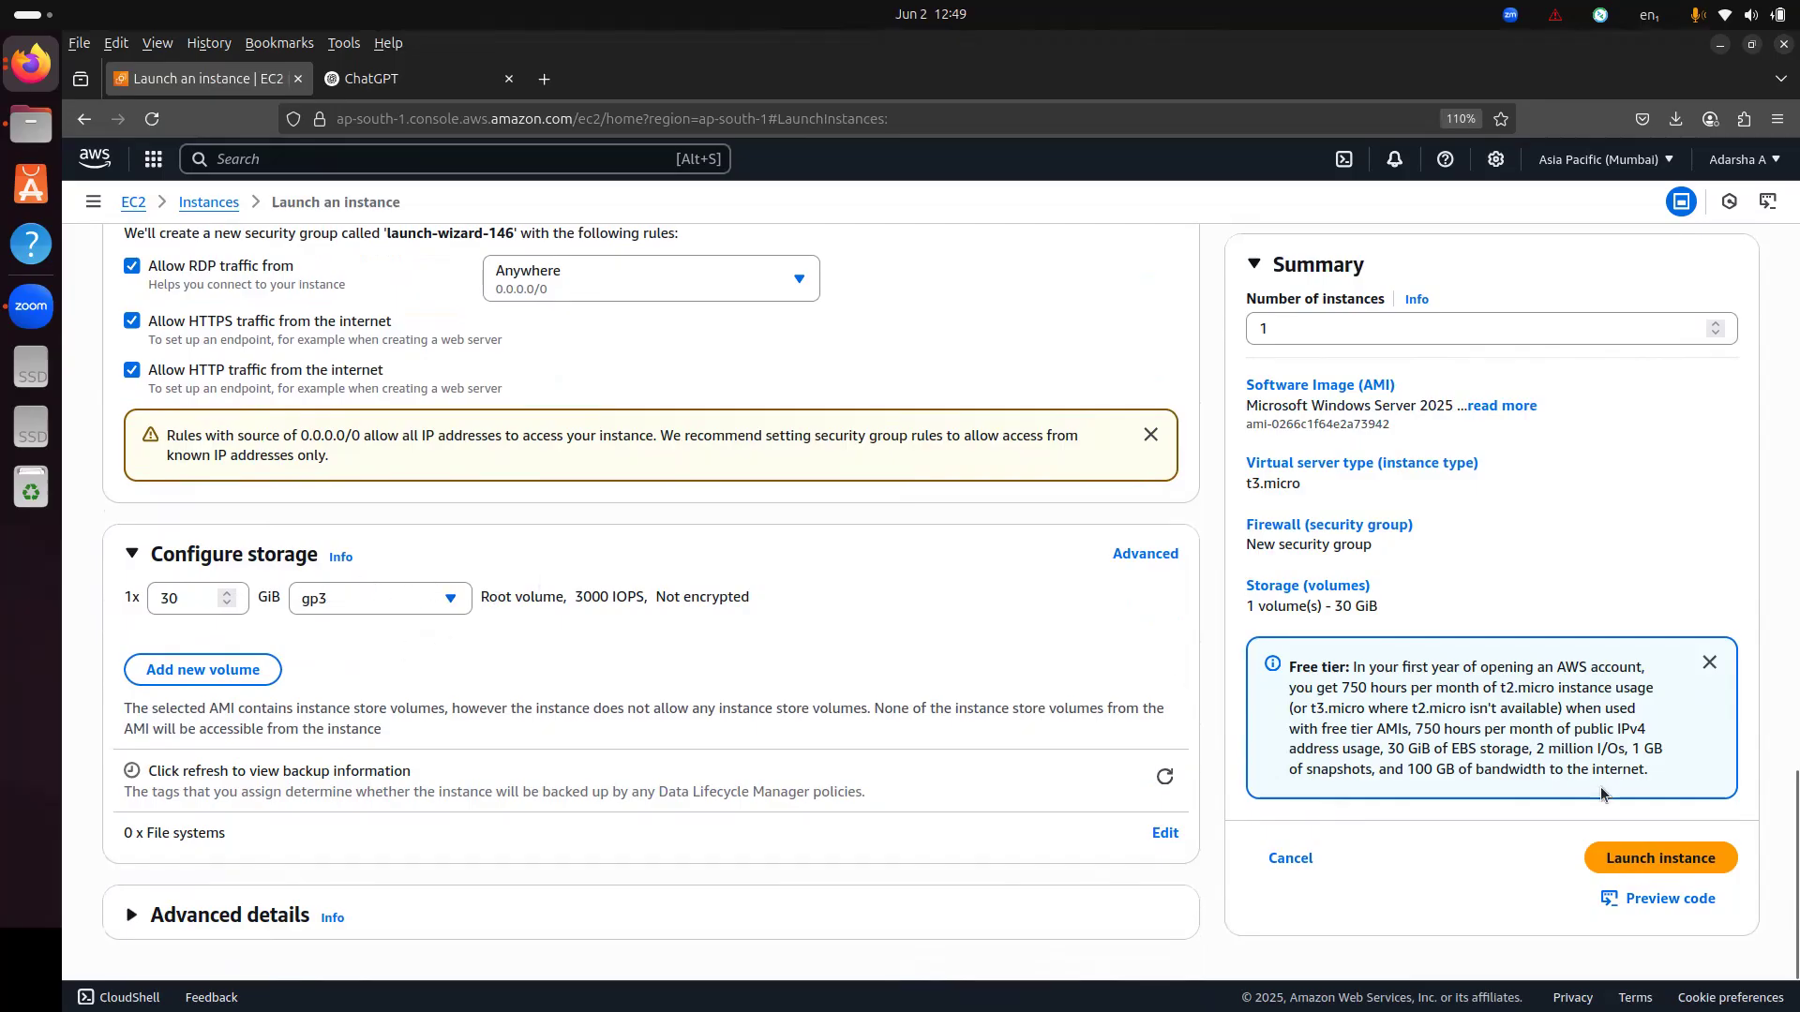
click(1661, 859)
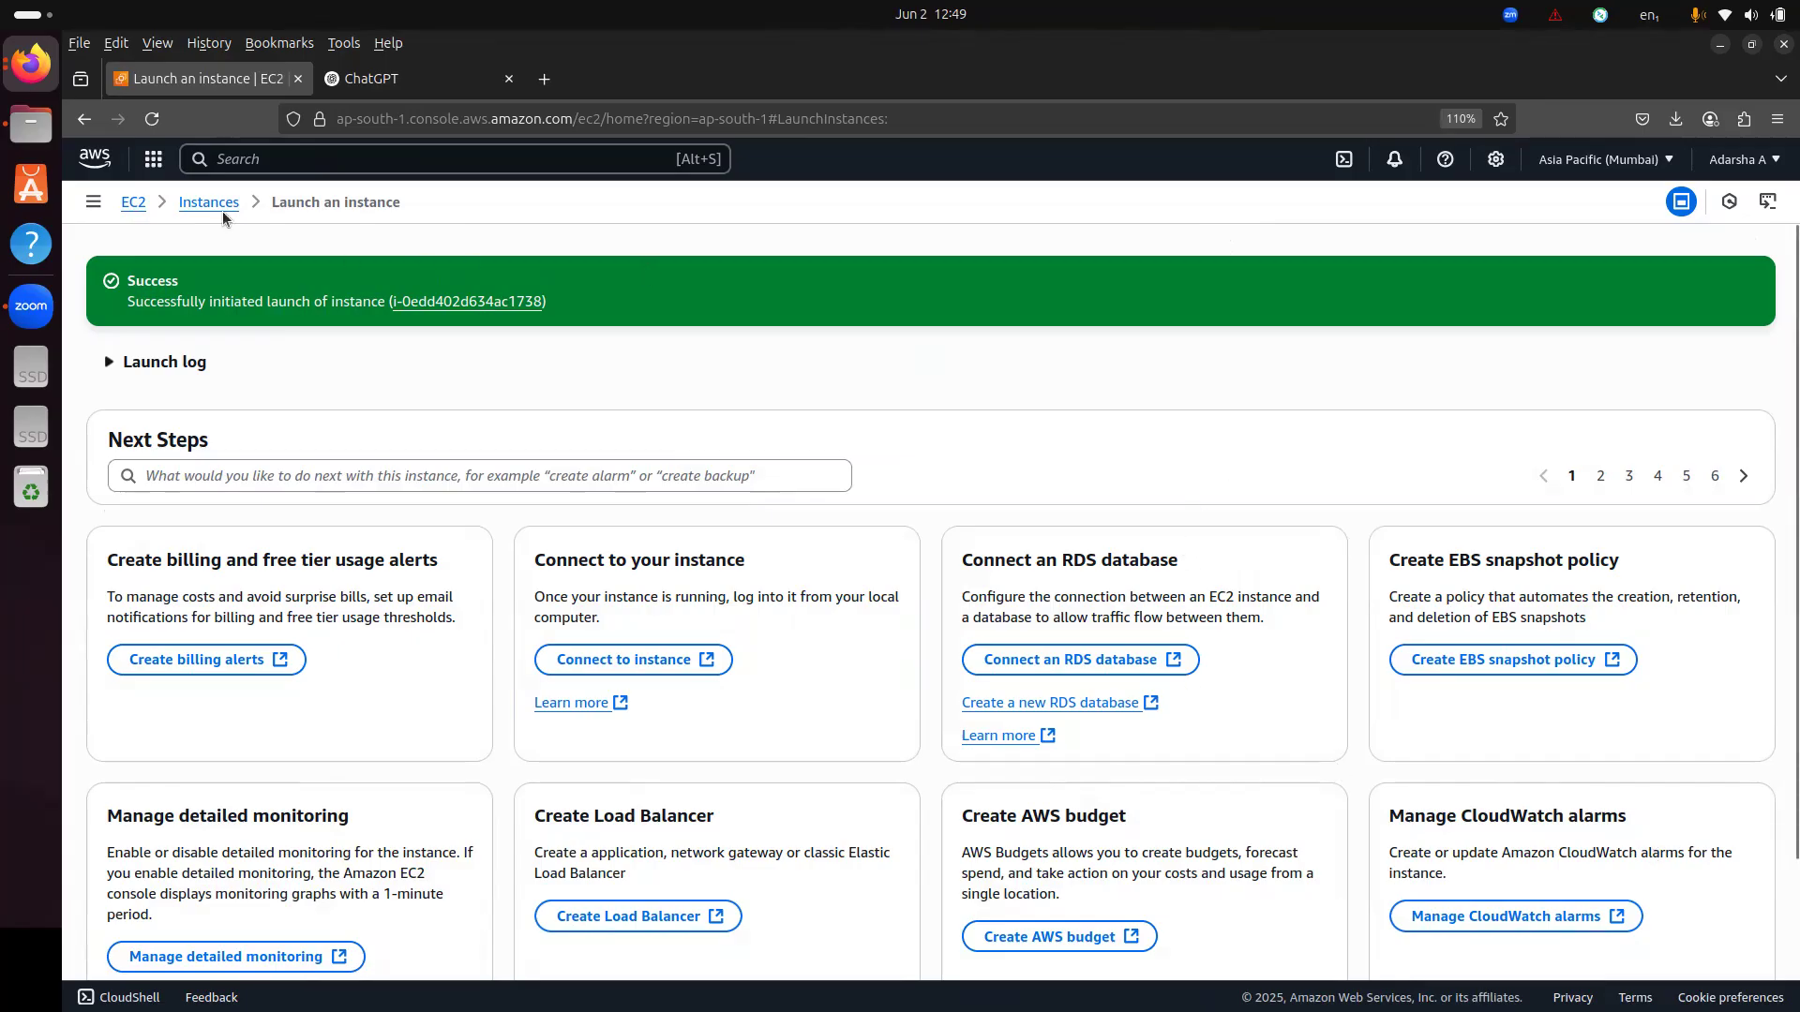
- Return to the EC2 dashboard, reload it and list the running instances
click(133, 203)
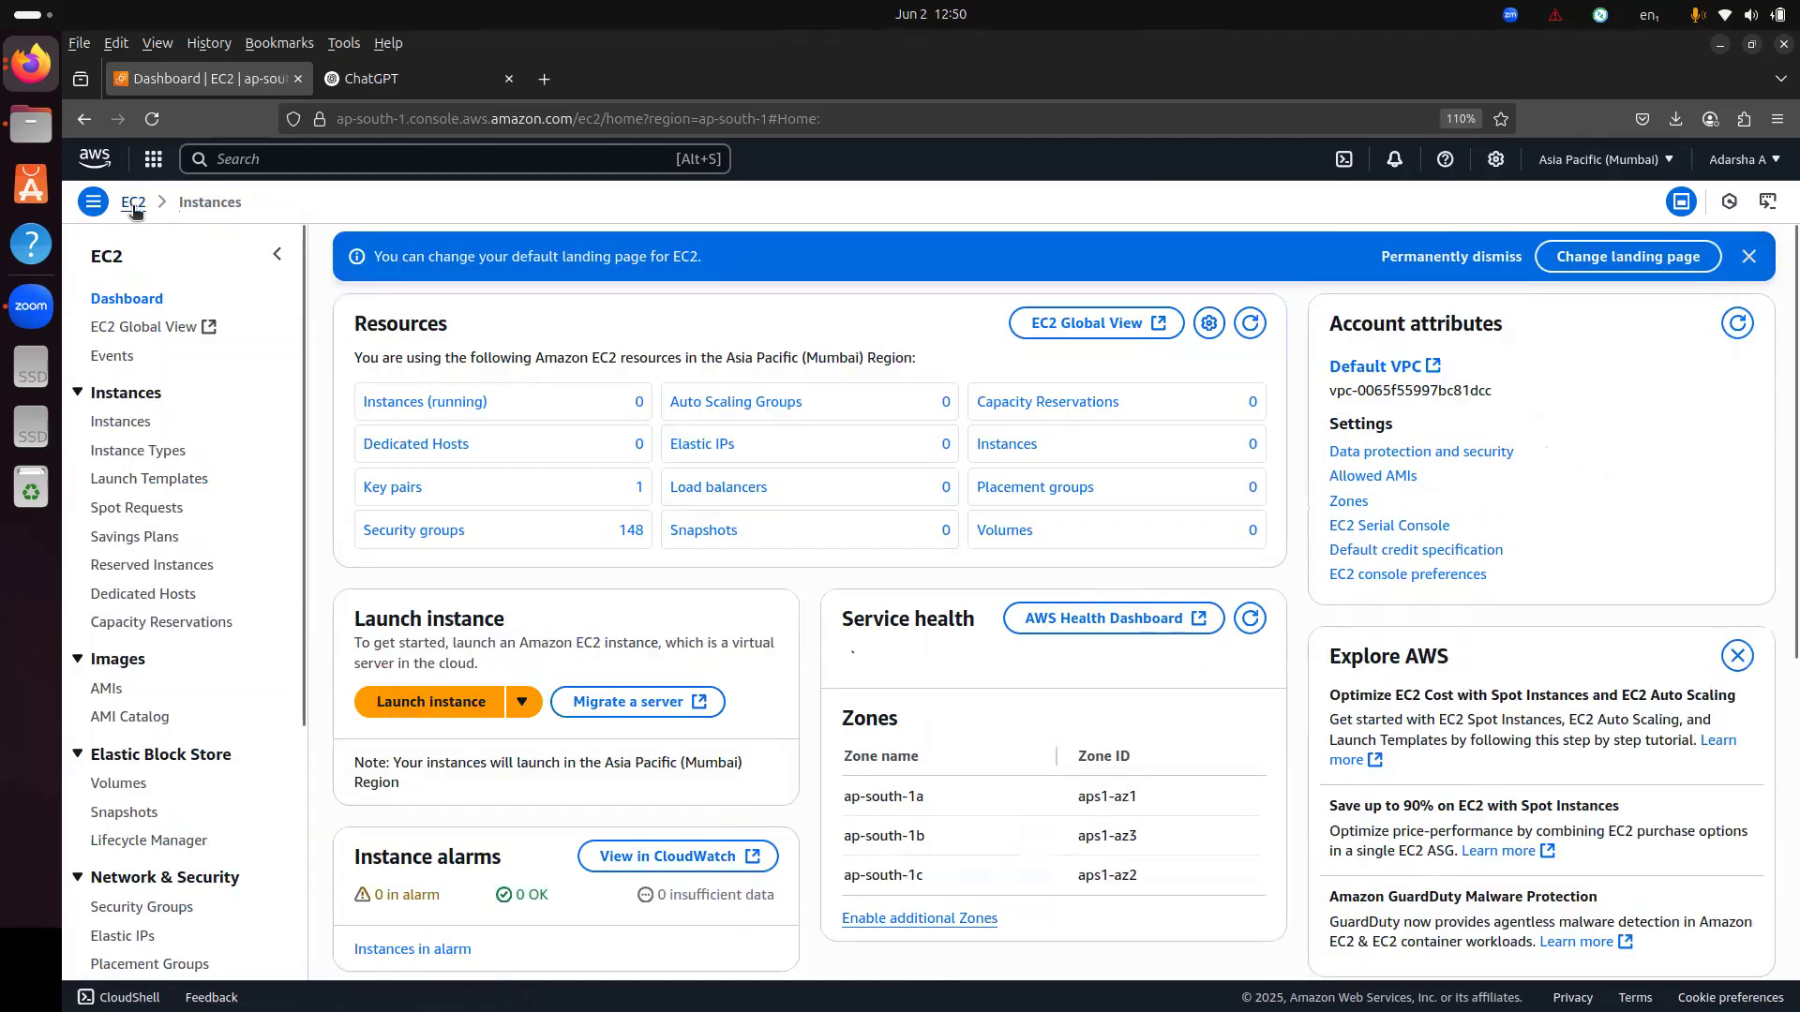
click(134, 208)
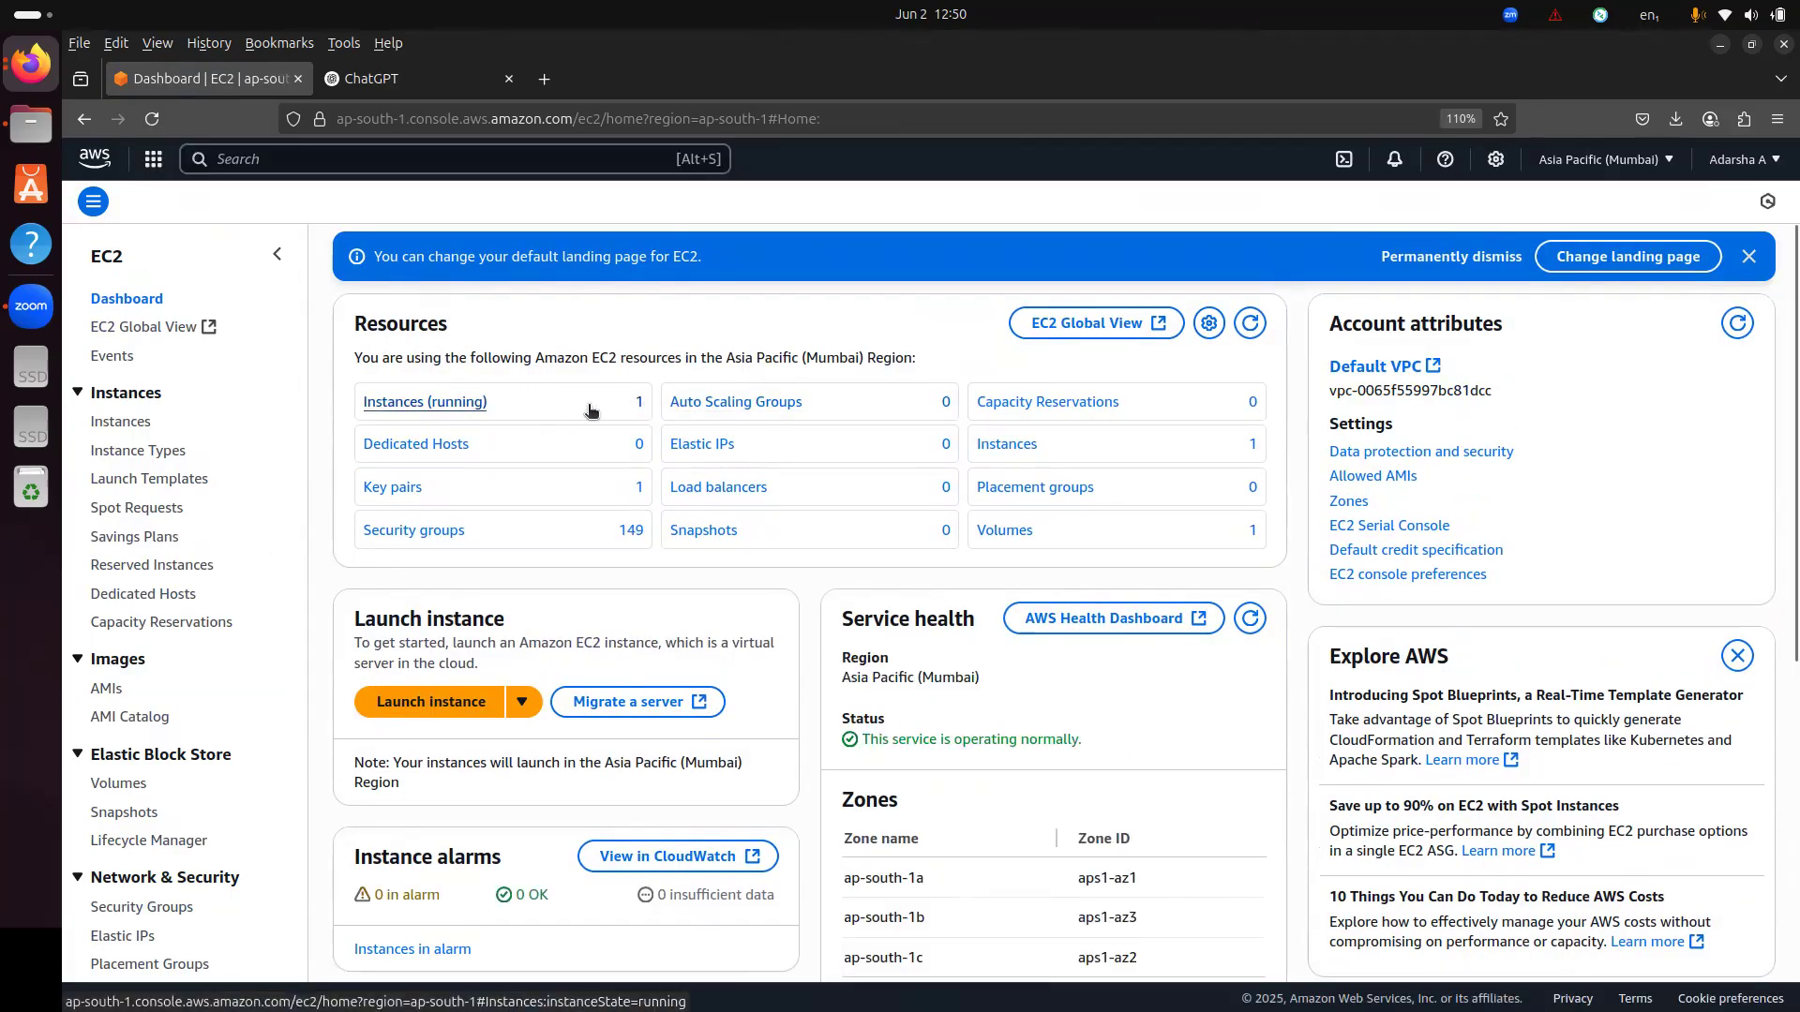
click(395, 403)
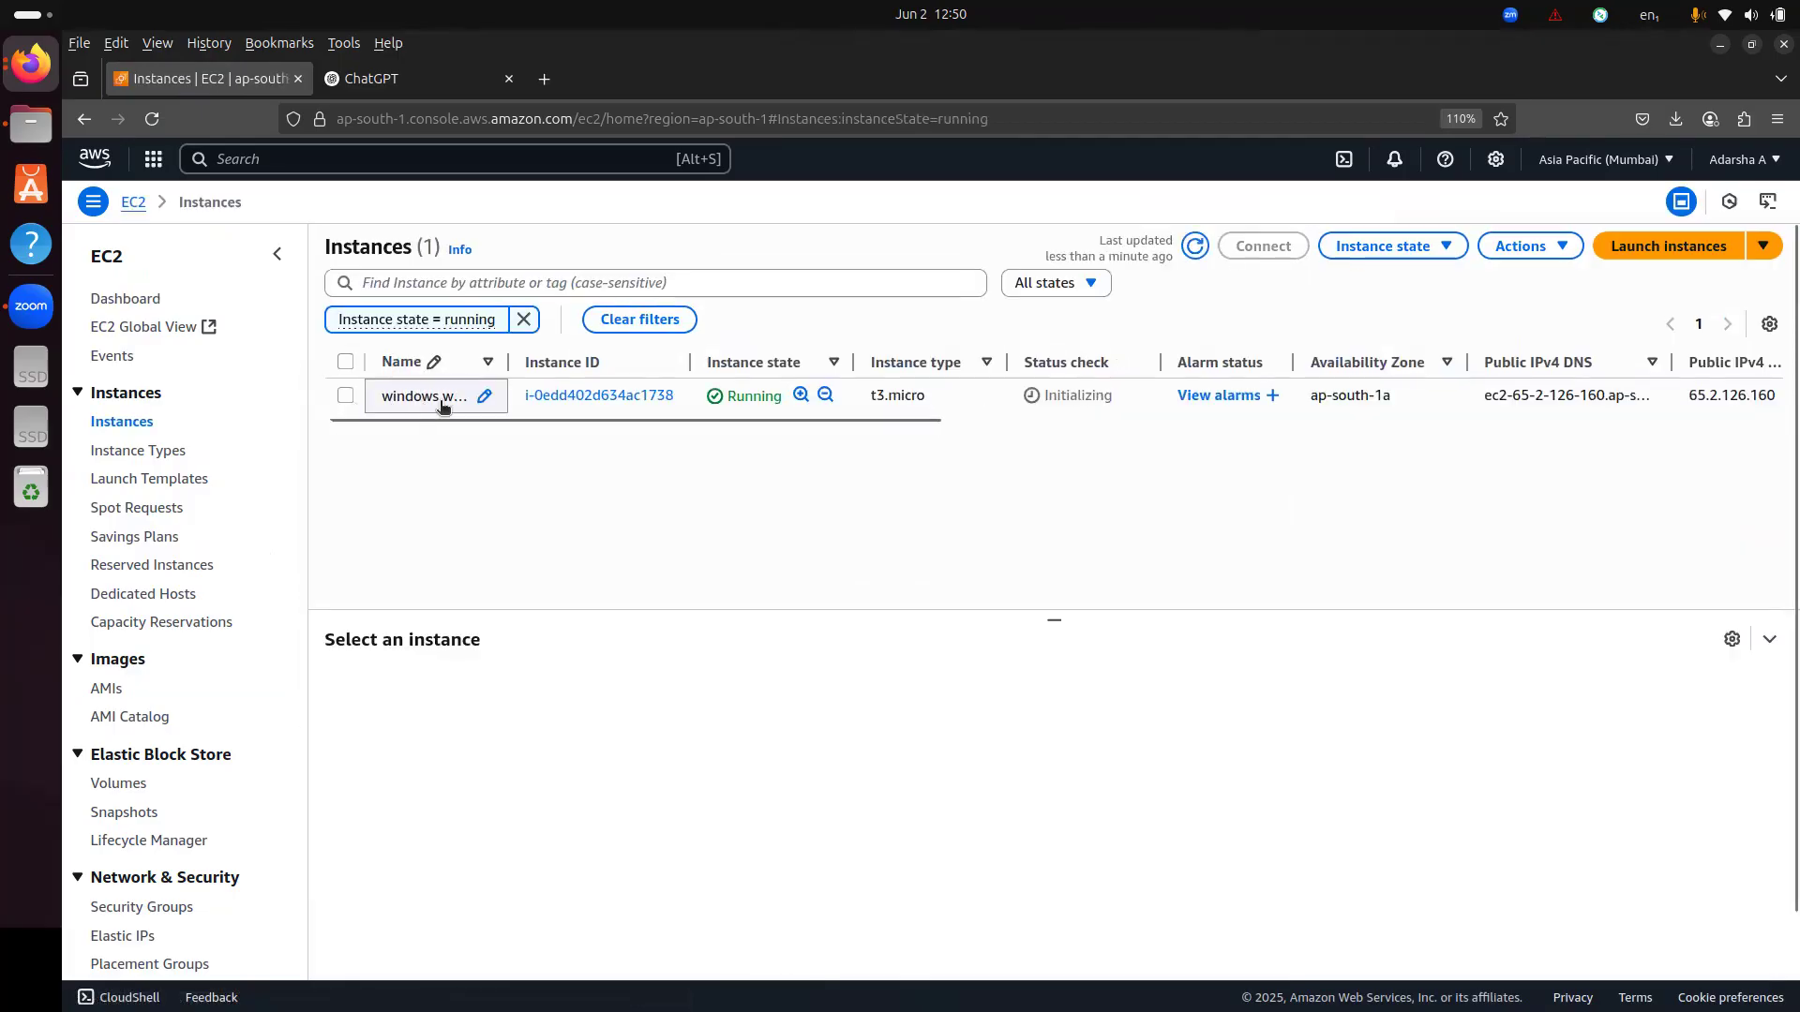
- Select the "windows web hosting" instance and open its RDP client connection options
click(346, 396)
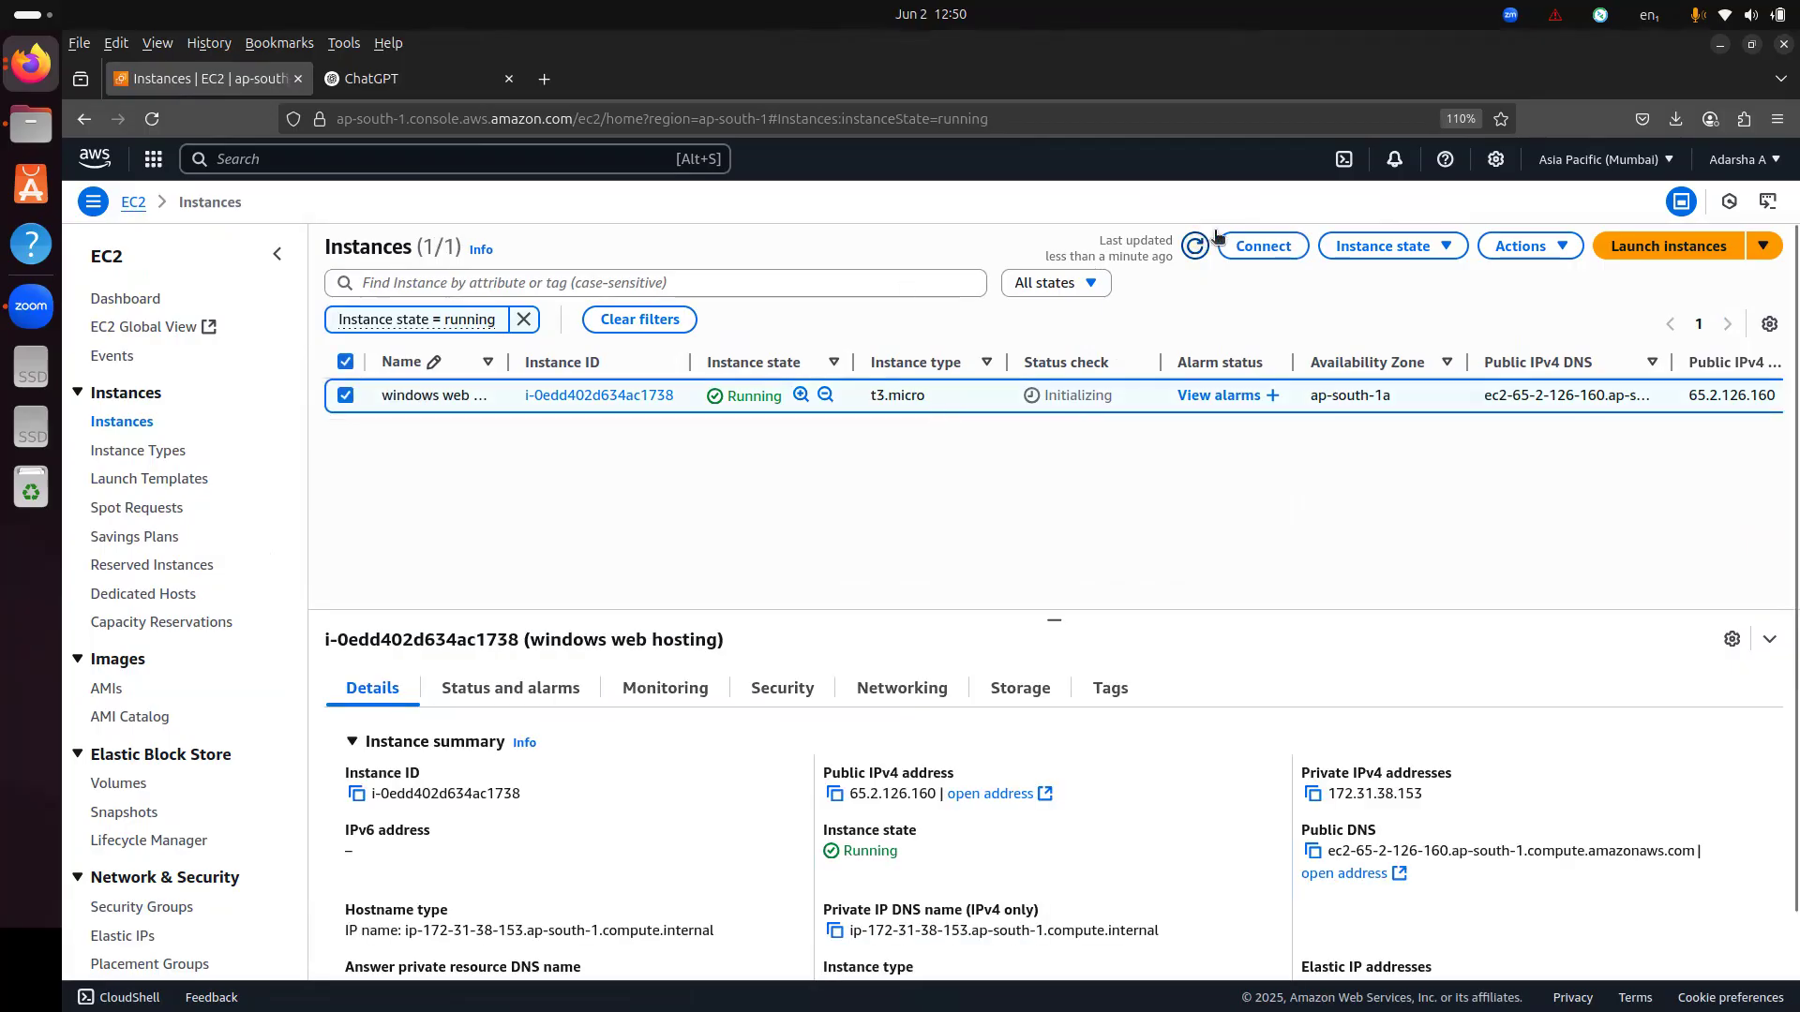
click(1248, 248)
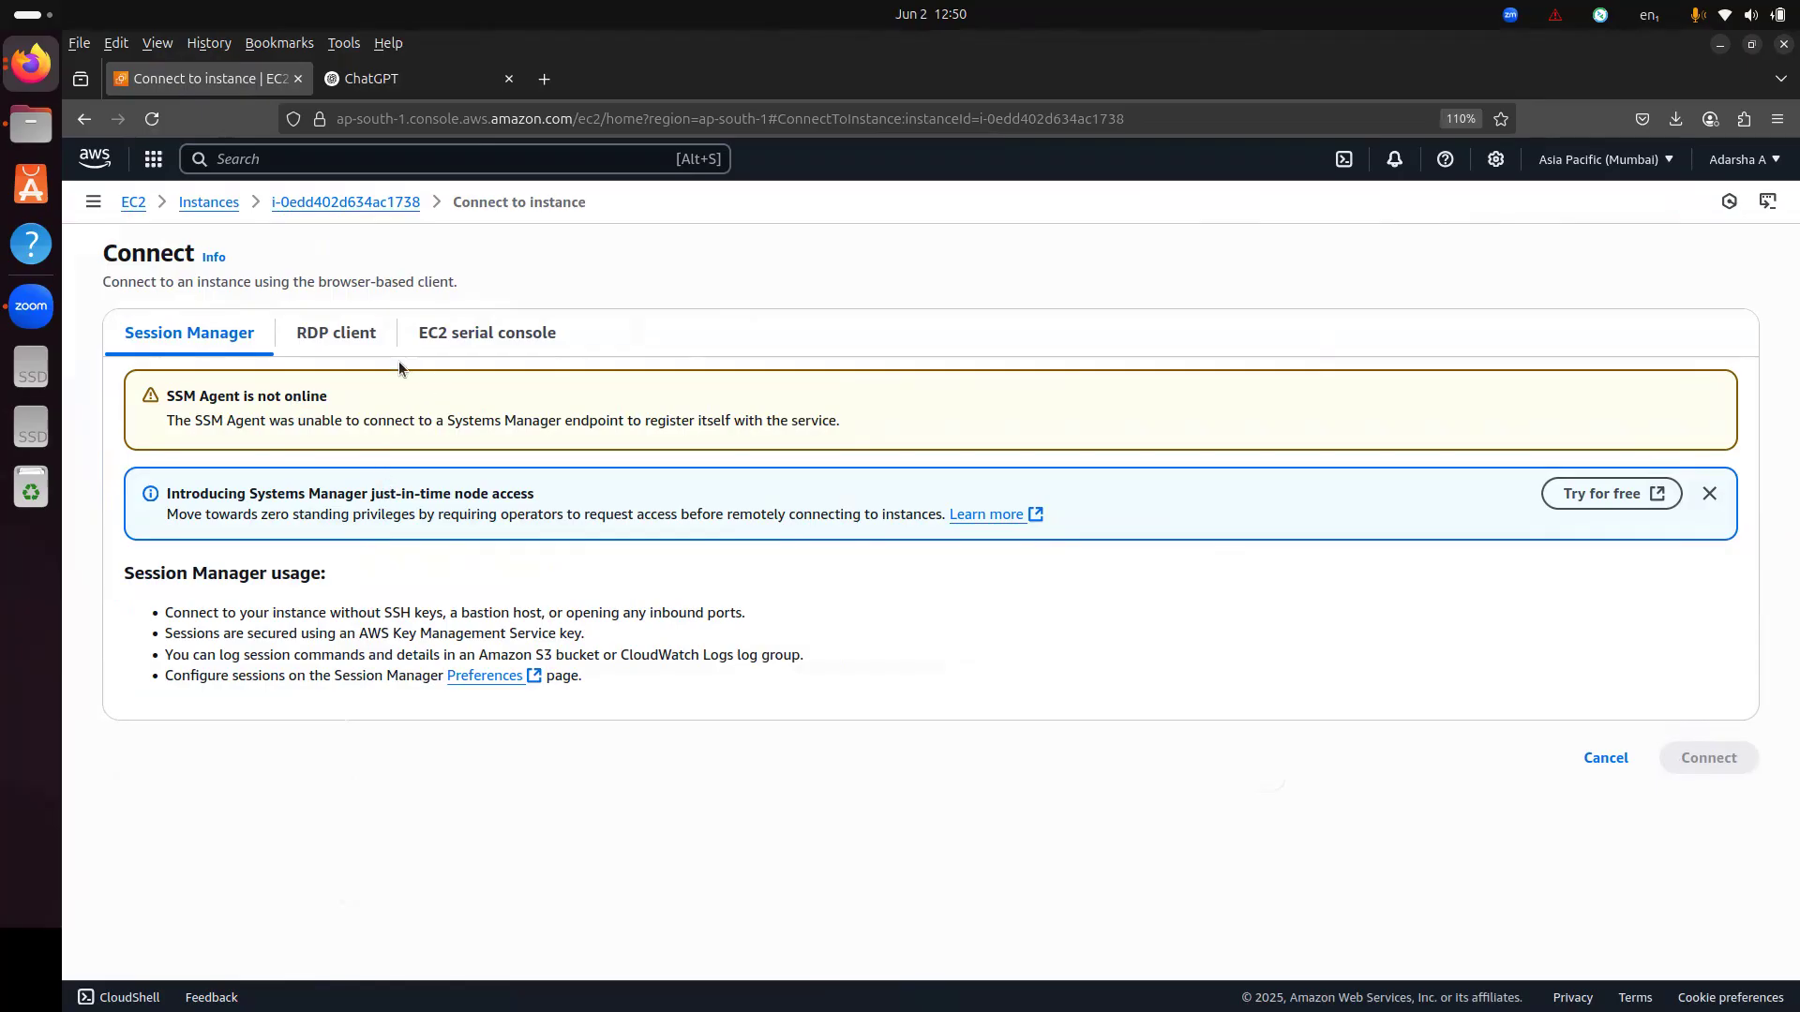
click(328, 341)
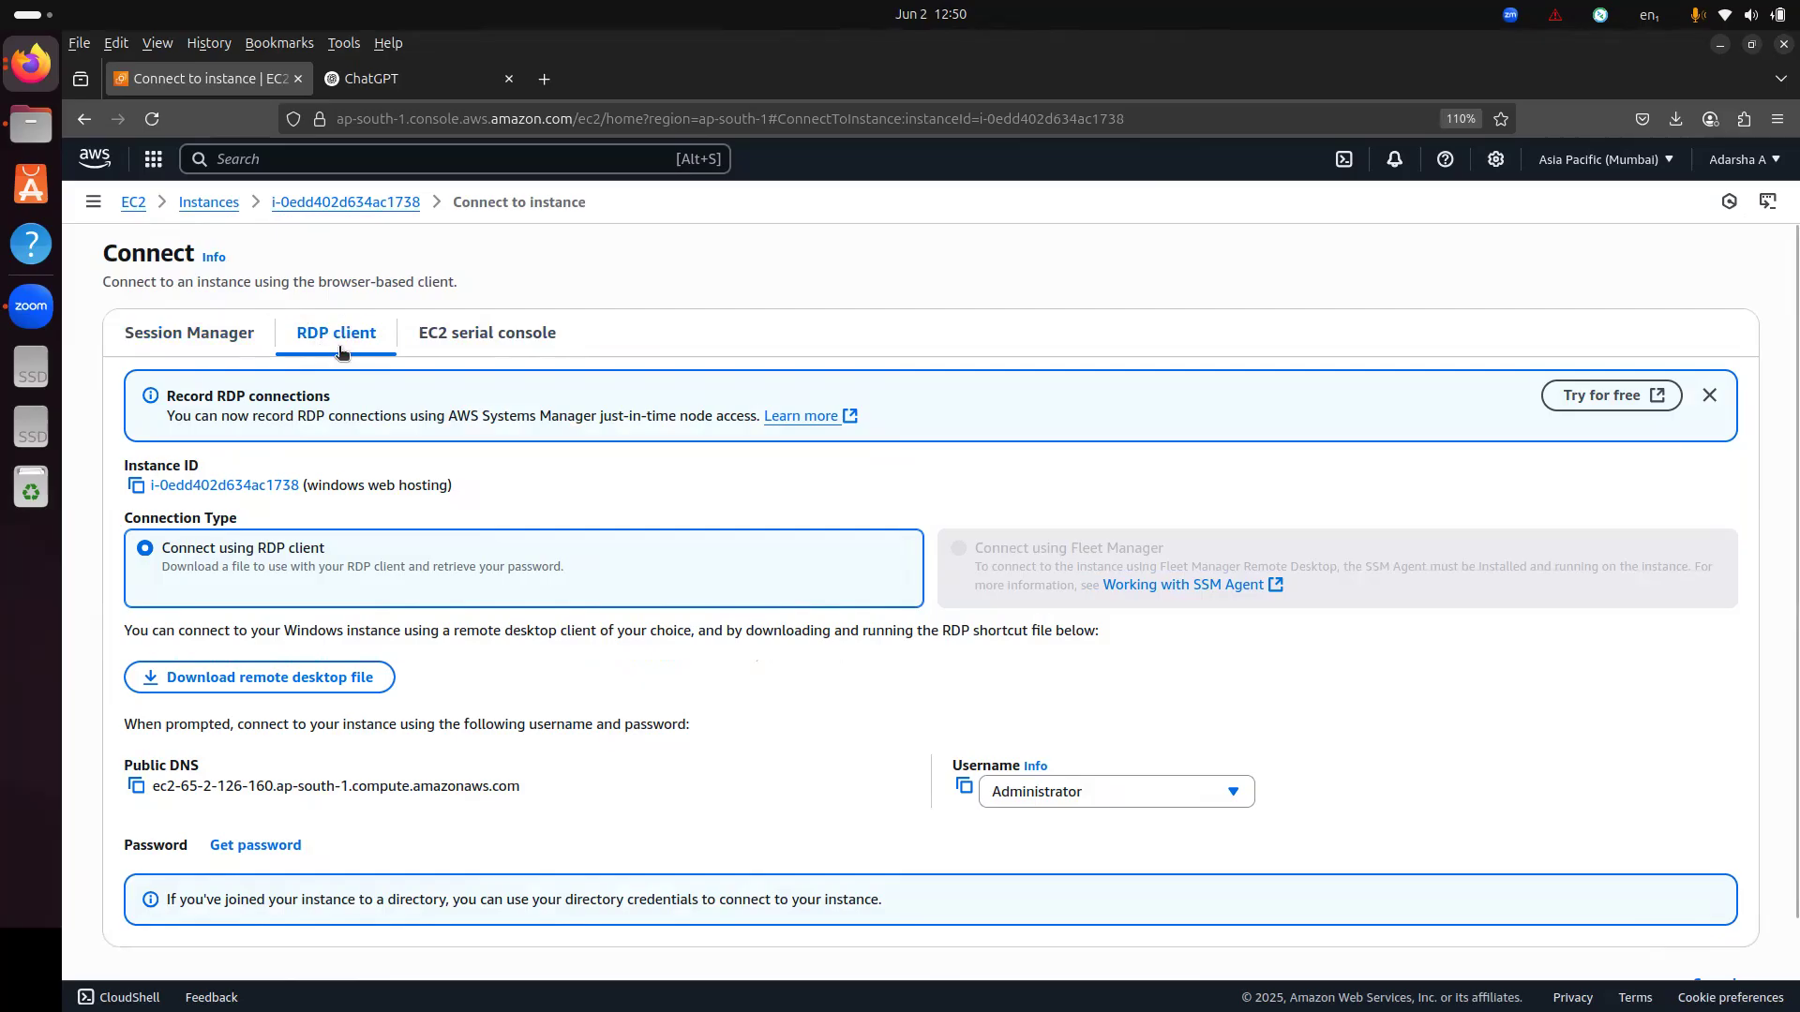
- Download the instance's remote desktop file, open "windows web hosting.rdp" to examine its connection settings, and close it
scroll(339, 342, down, 1)
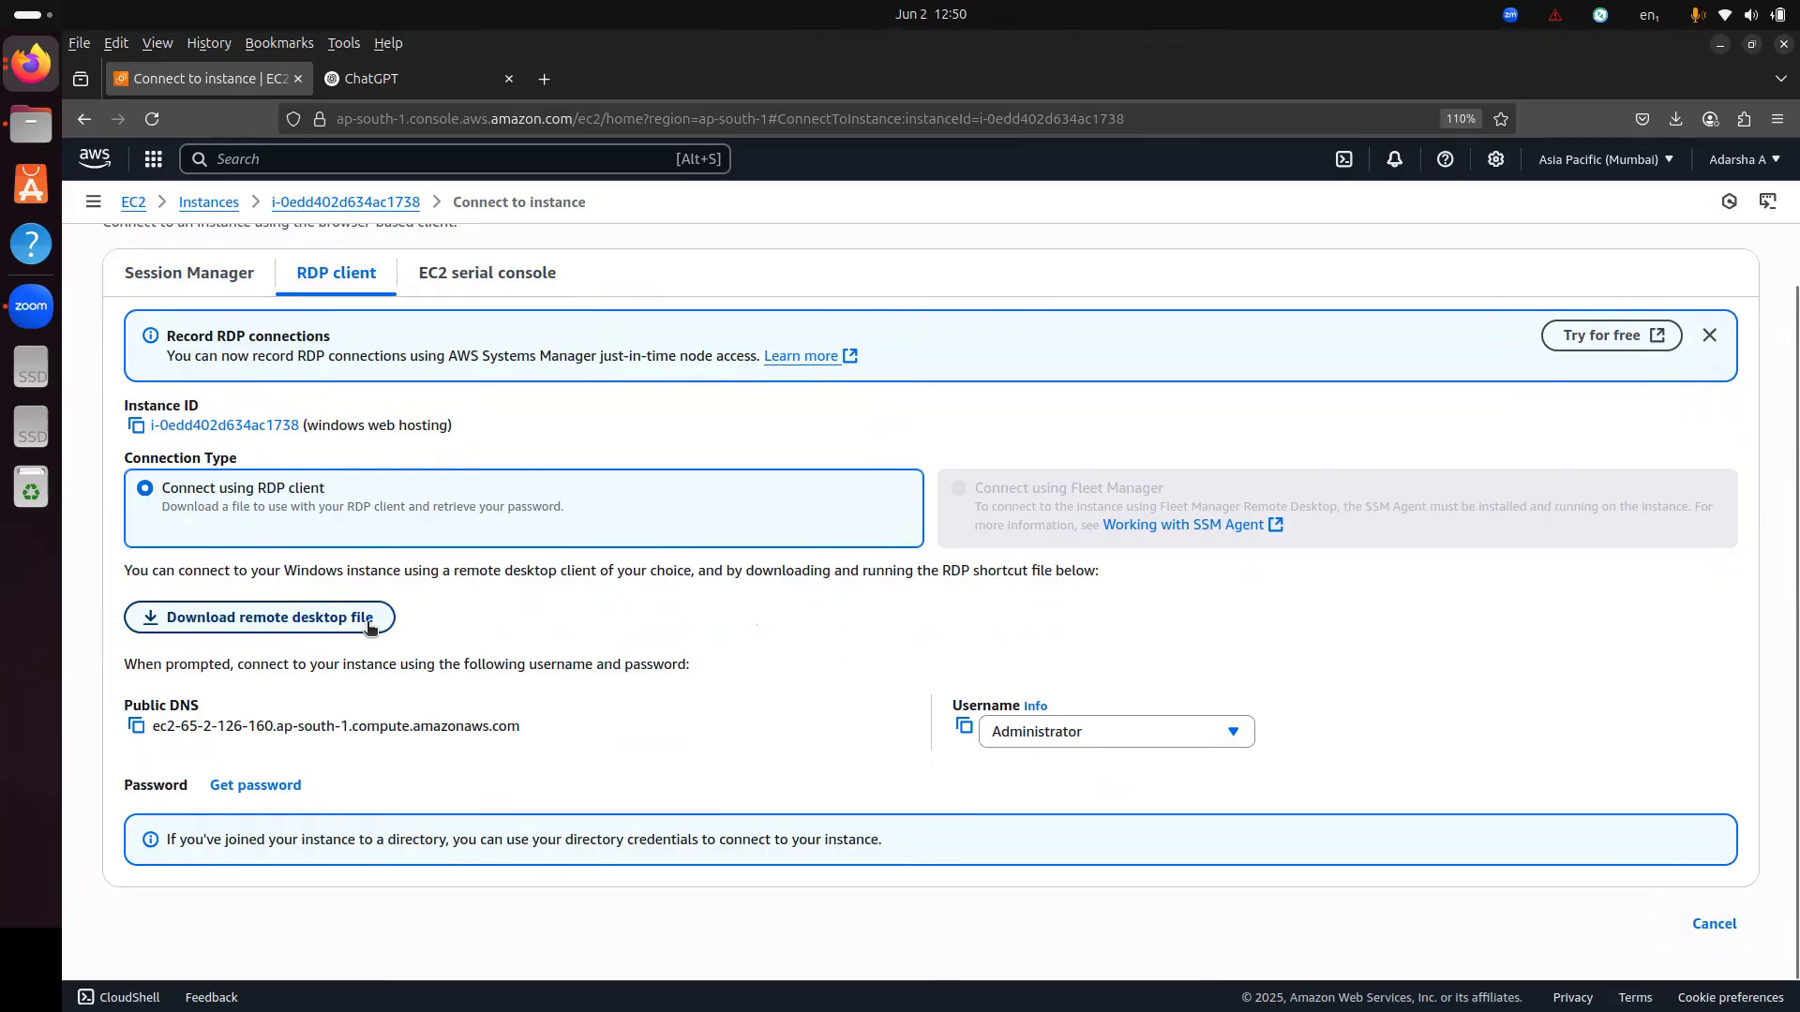
click(300, 624)
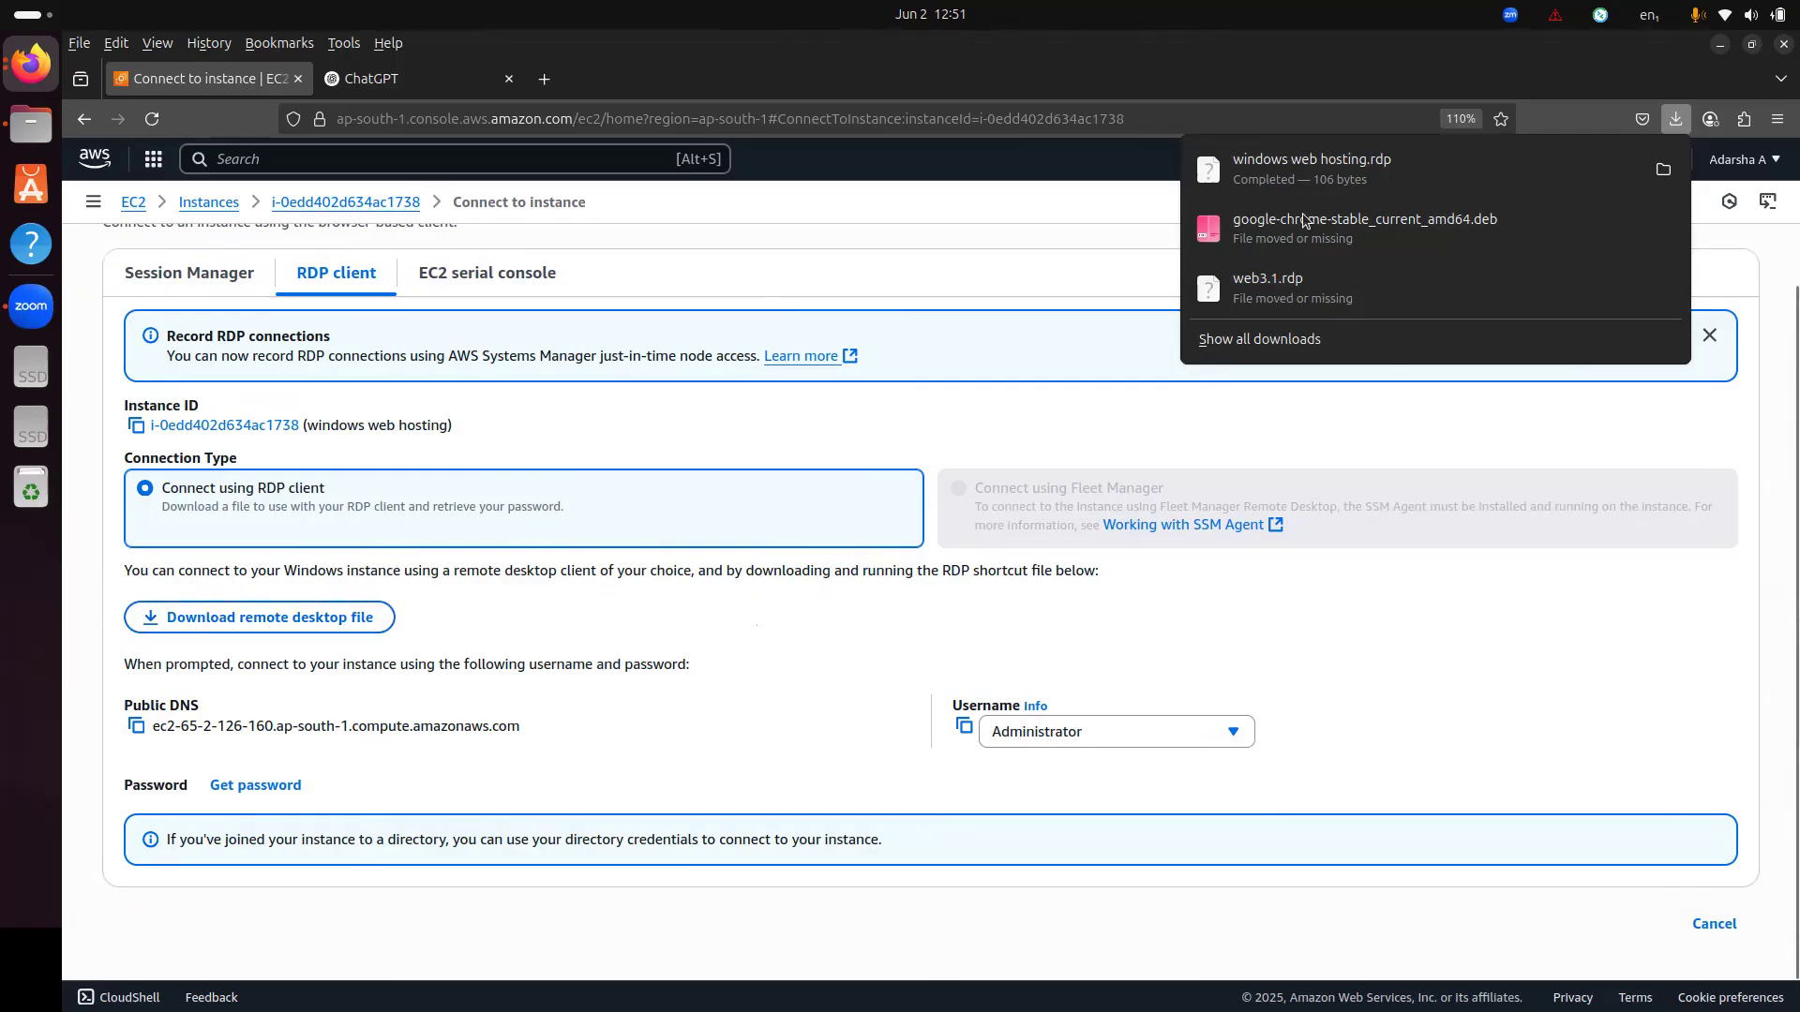
click(1310, 167)
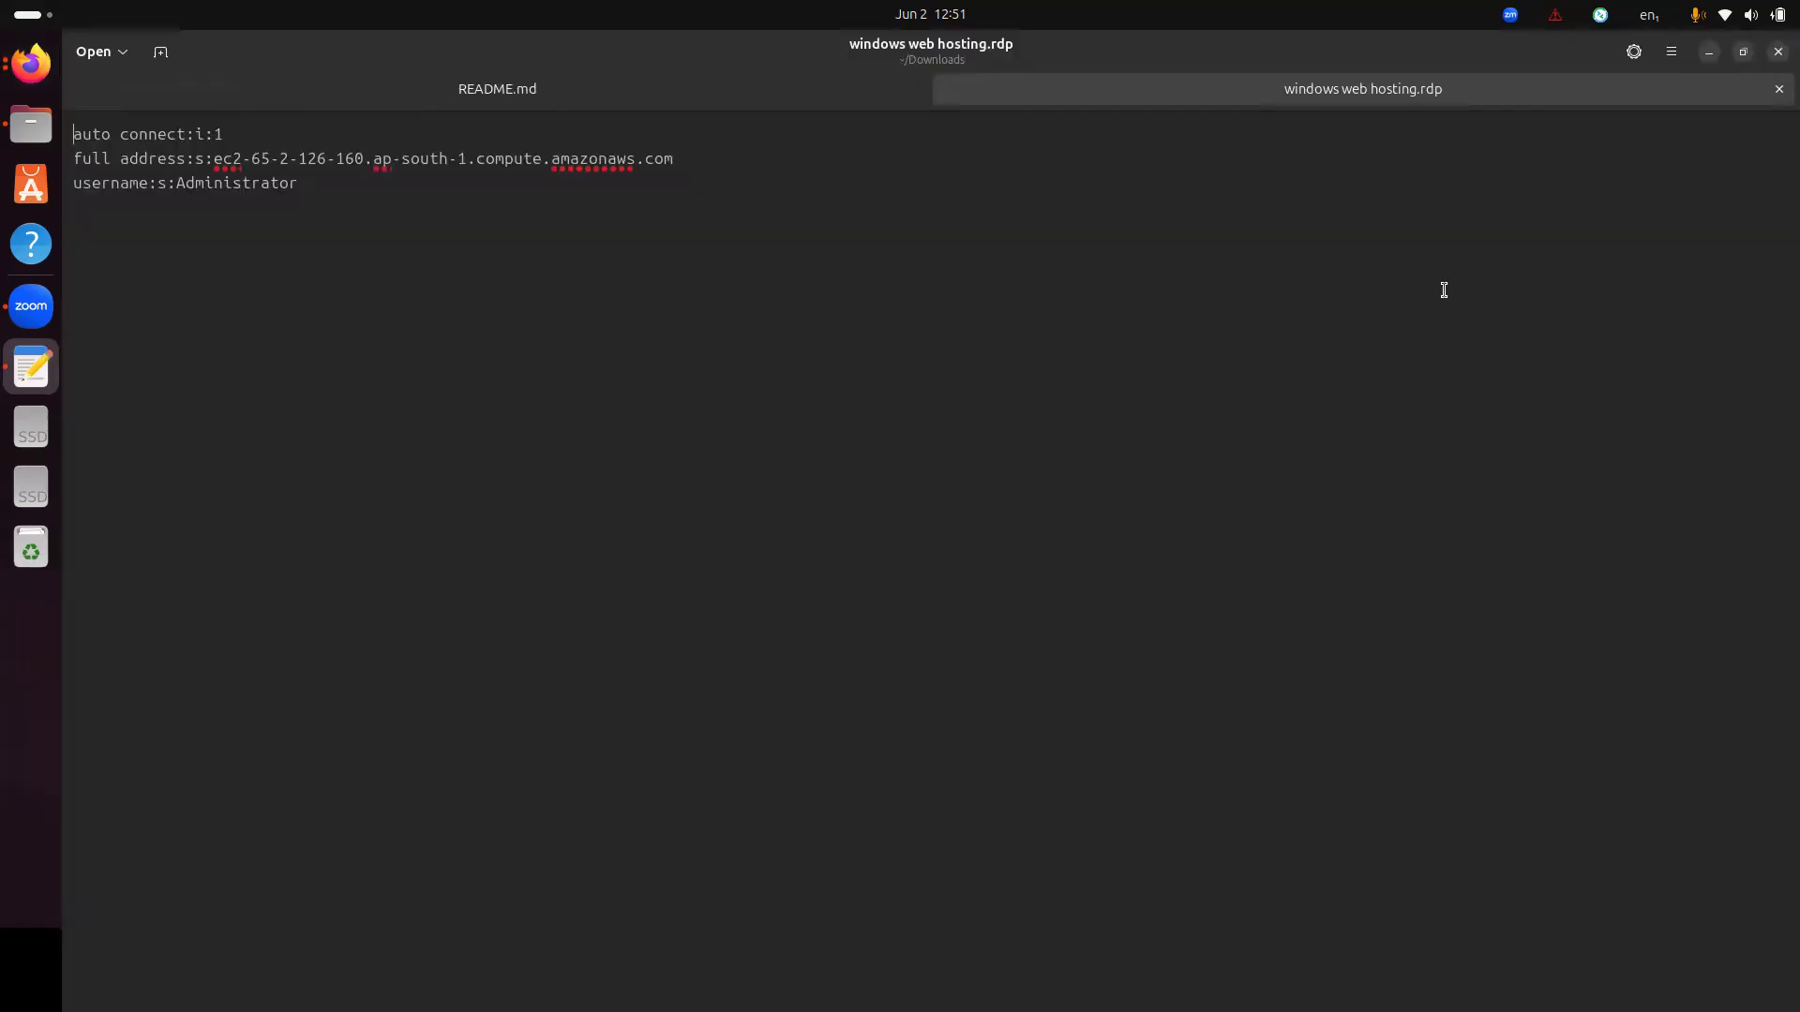
drag(378, 221, 31, 124)
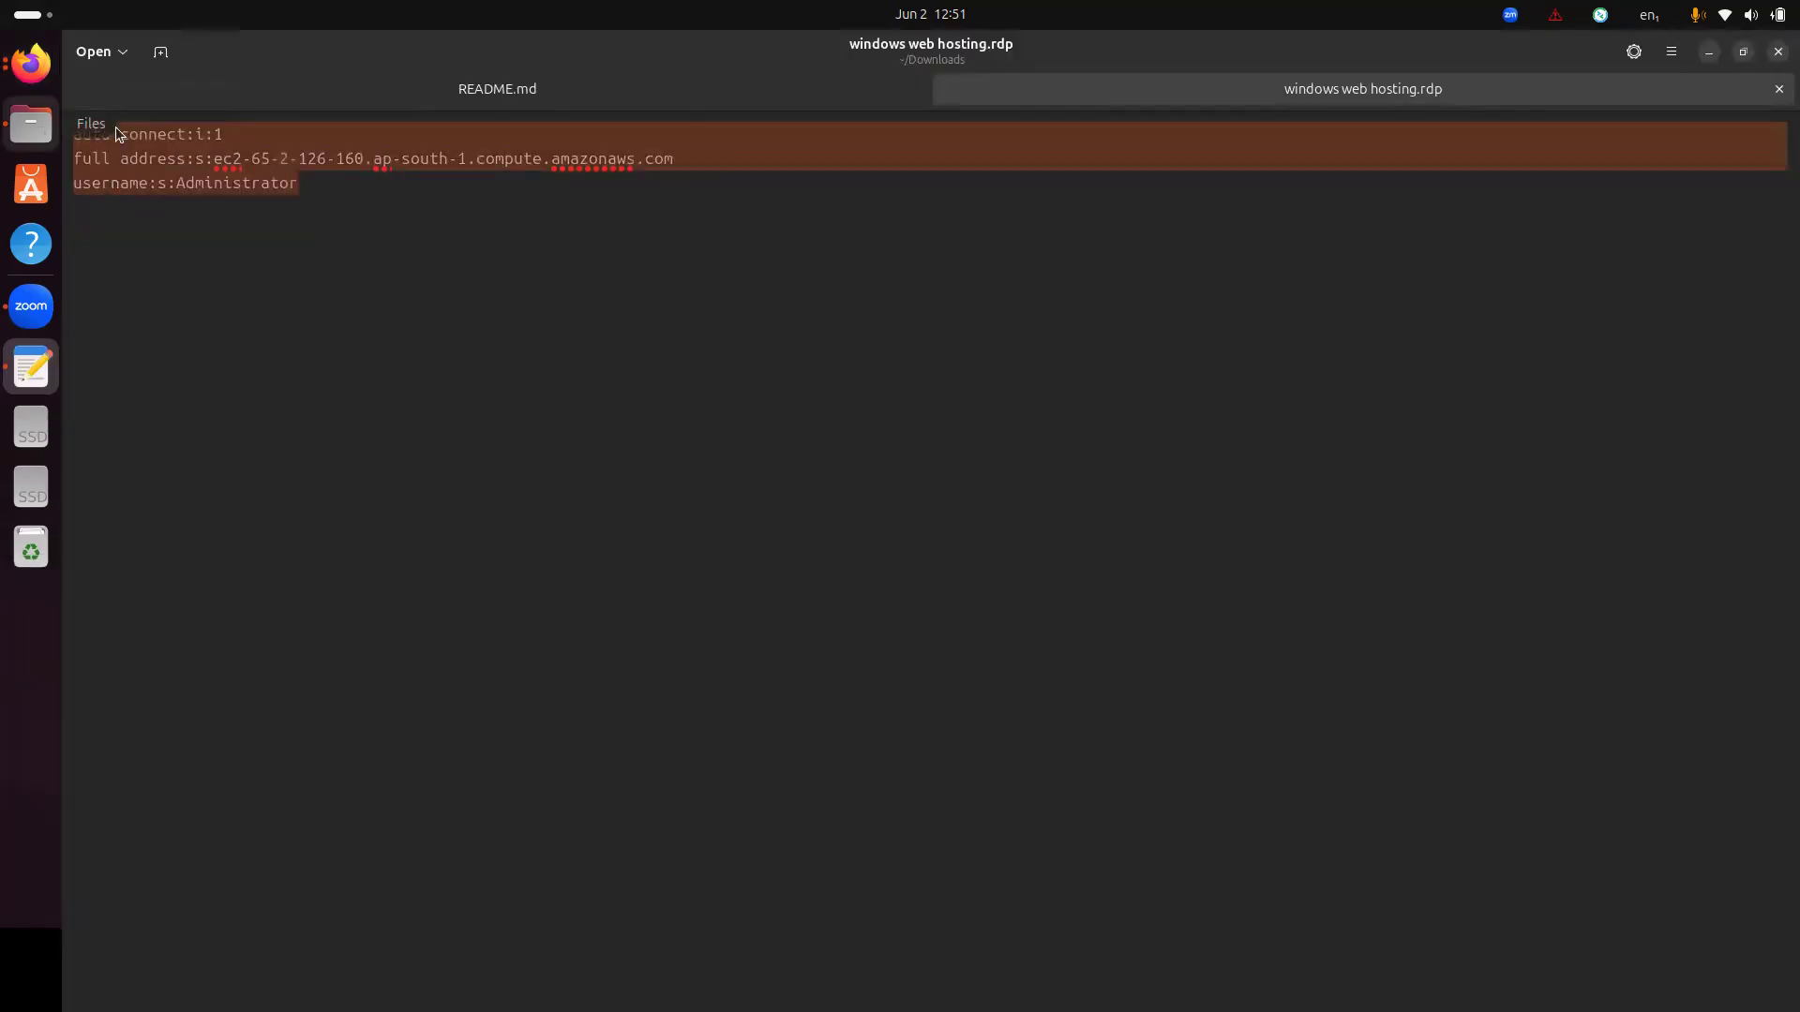
click(1779, 51)
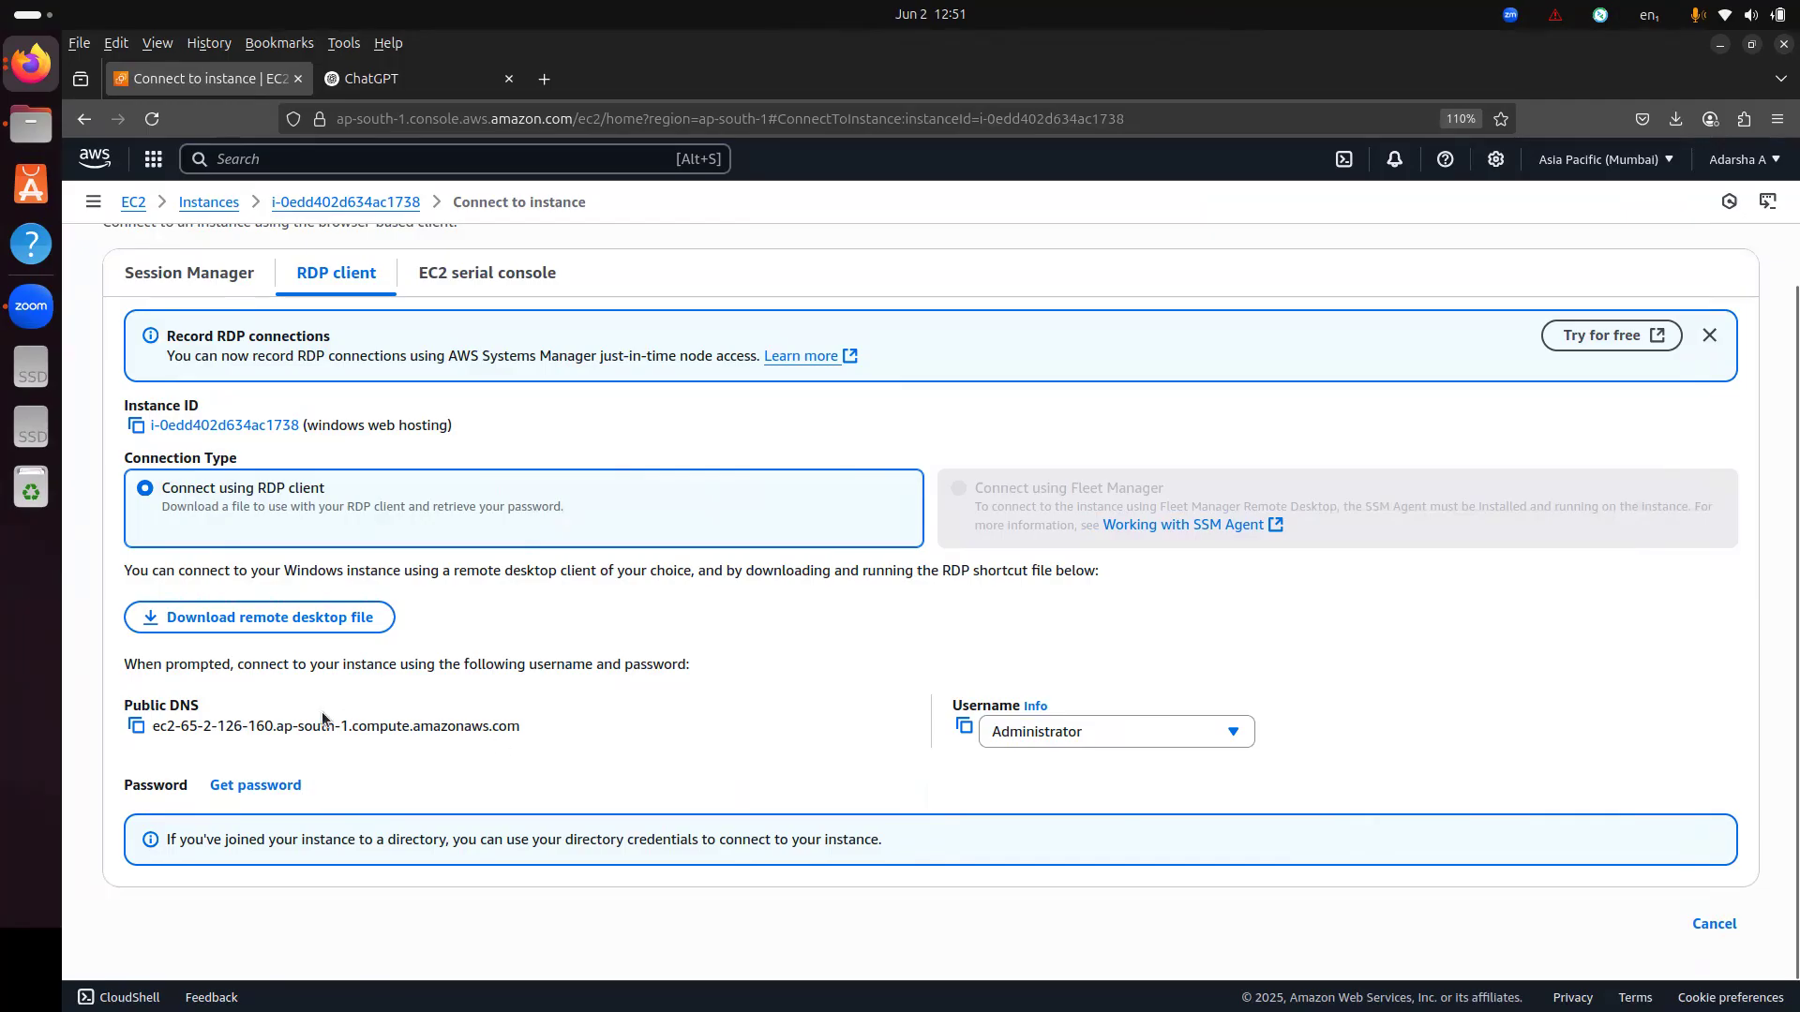
- Upload the demo.pem private key file and decrypt the instance's Windows administrator password
click(255, 786)
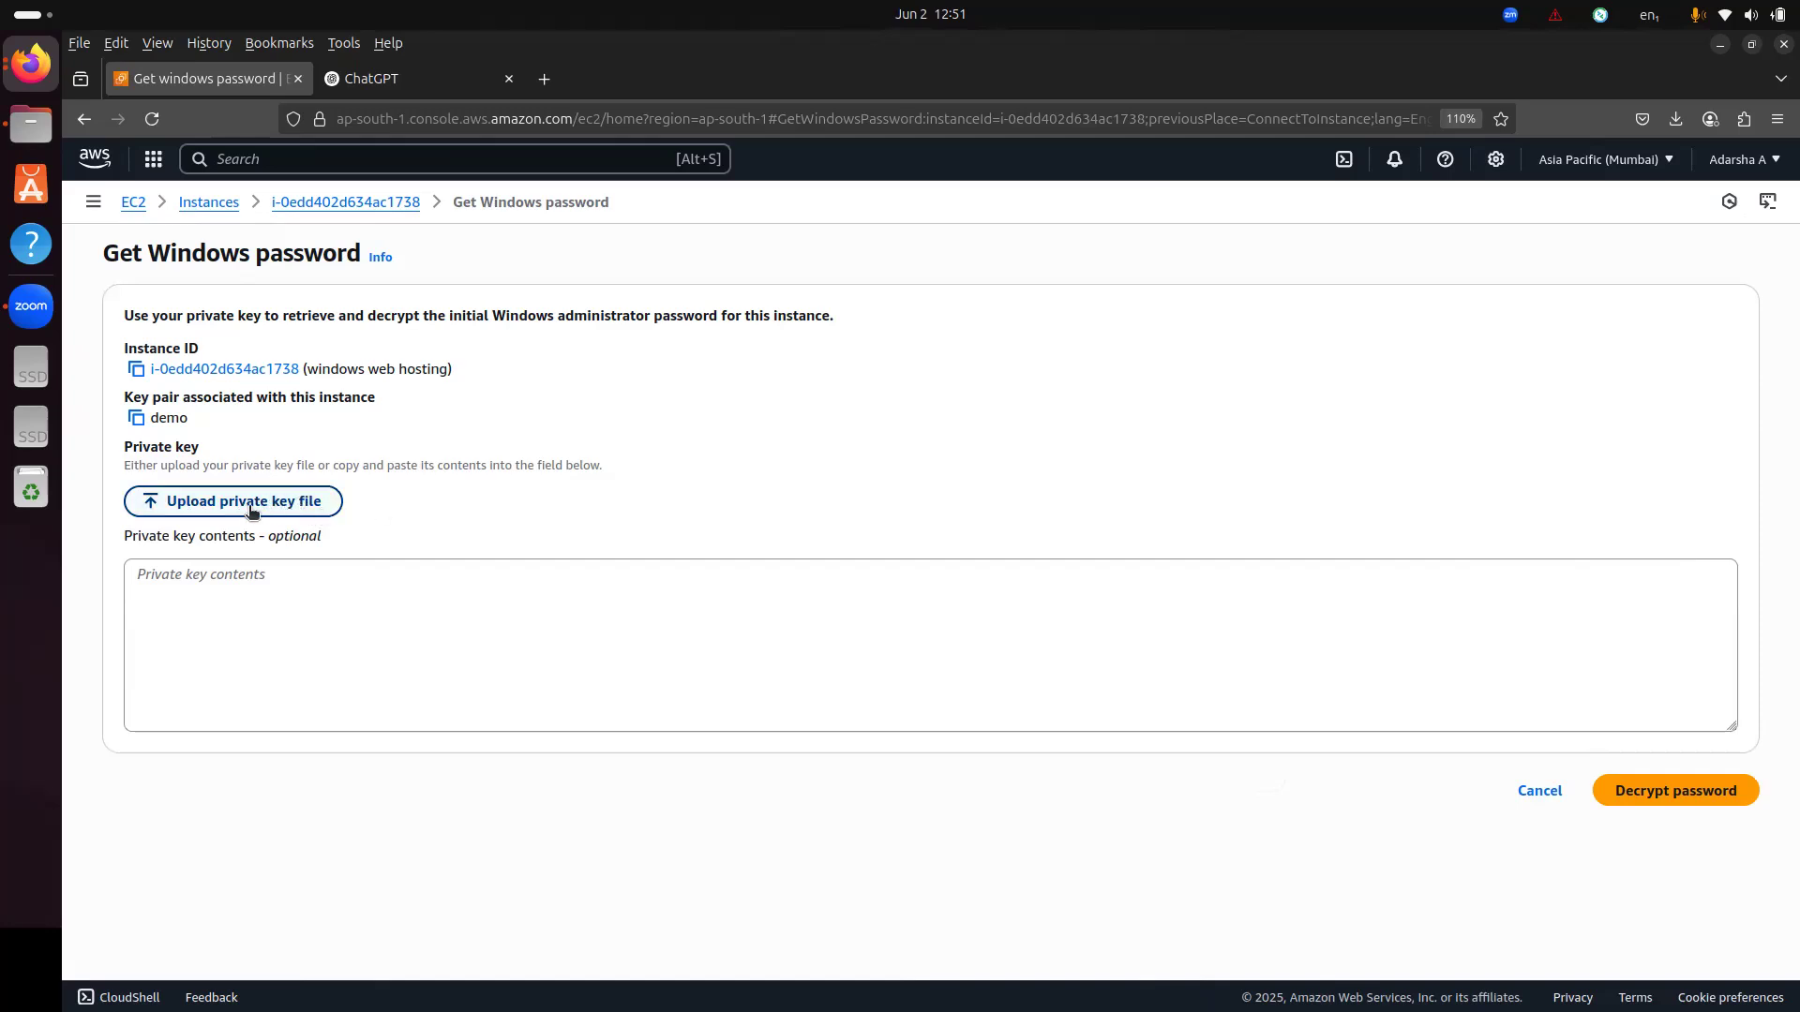
drag(211, 420, 155, 420)
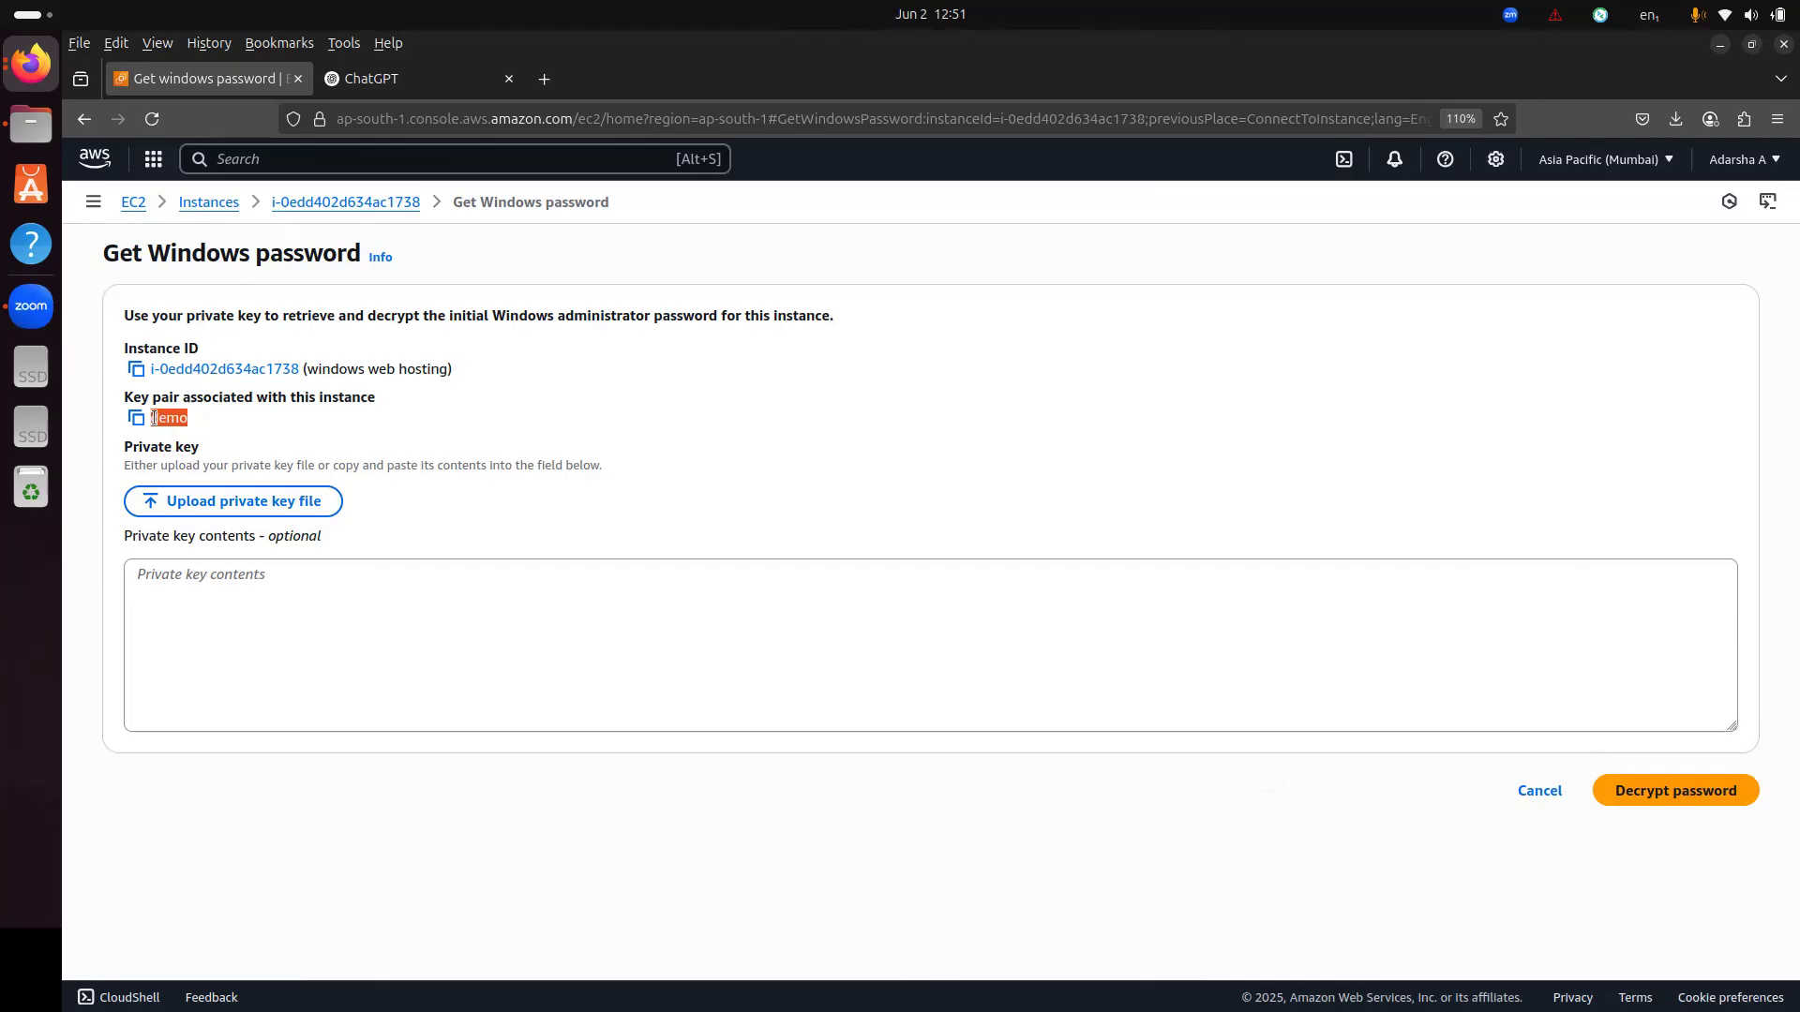
click(523, 480)
click(237, 502)
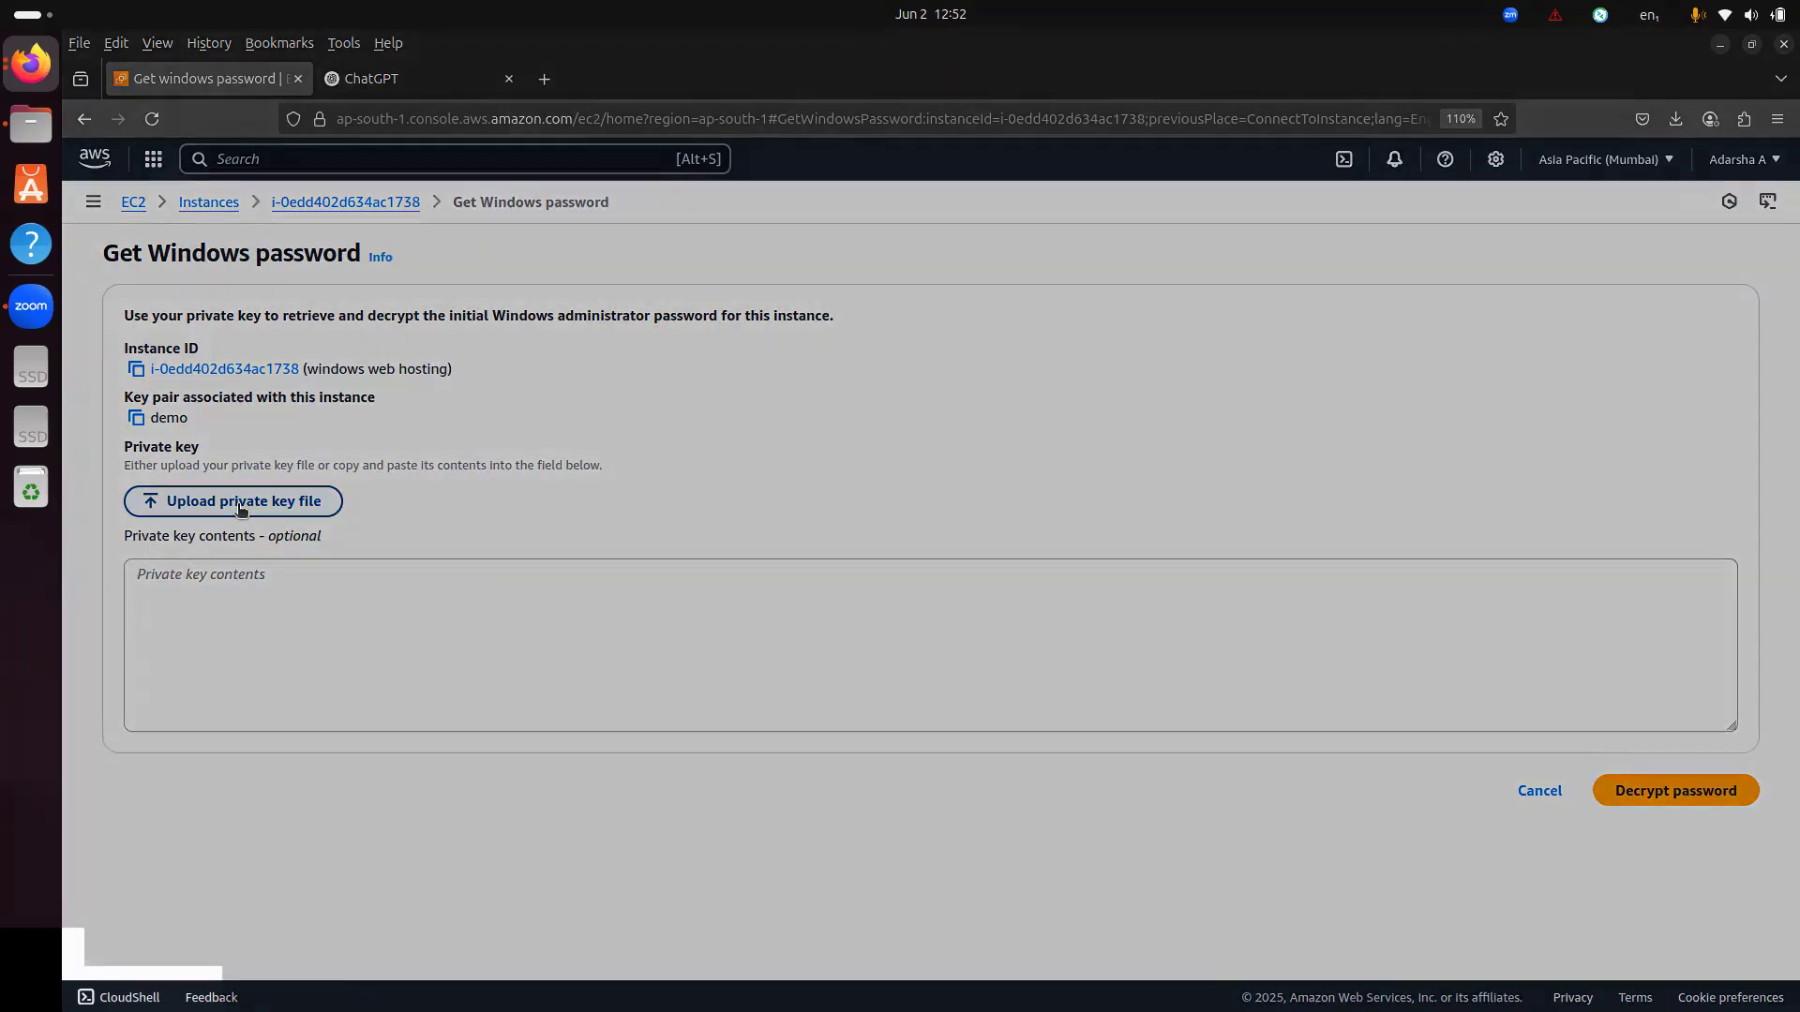
click(1214, 313)
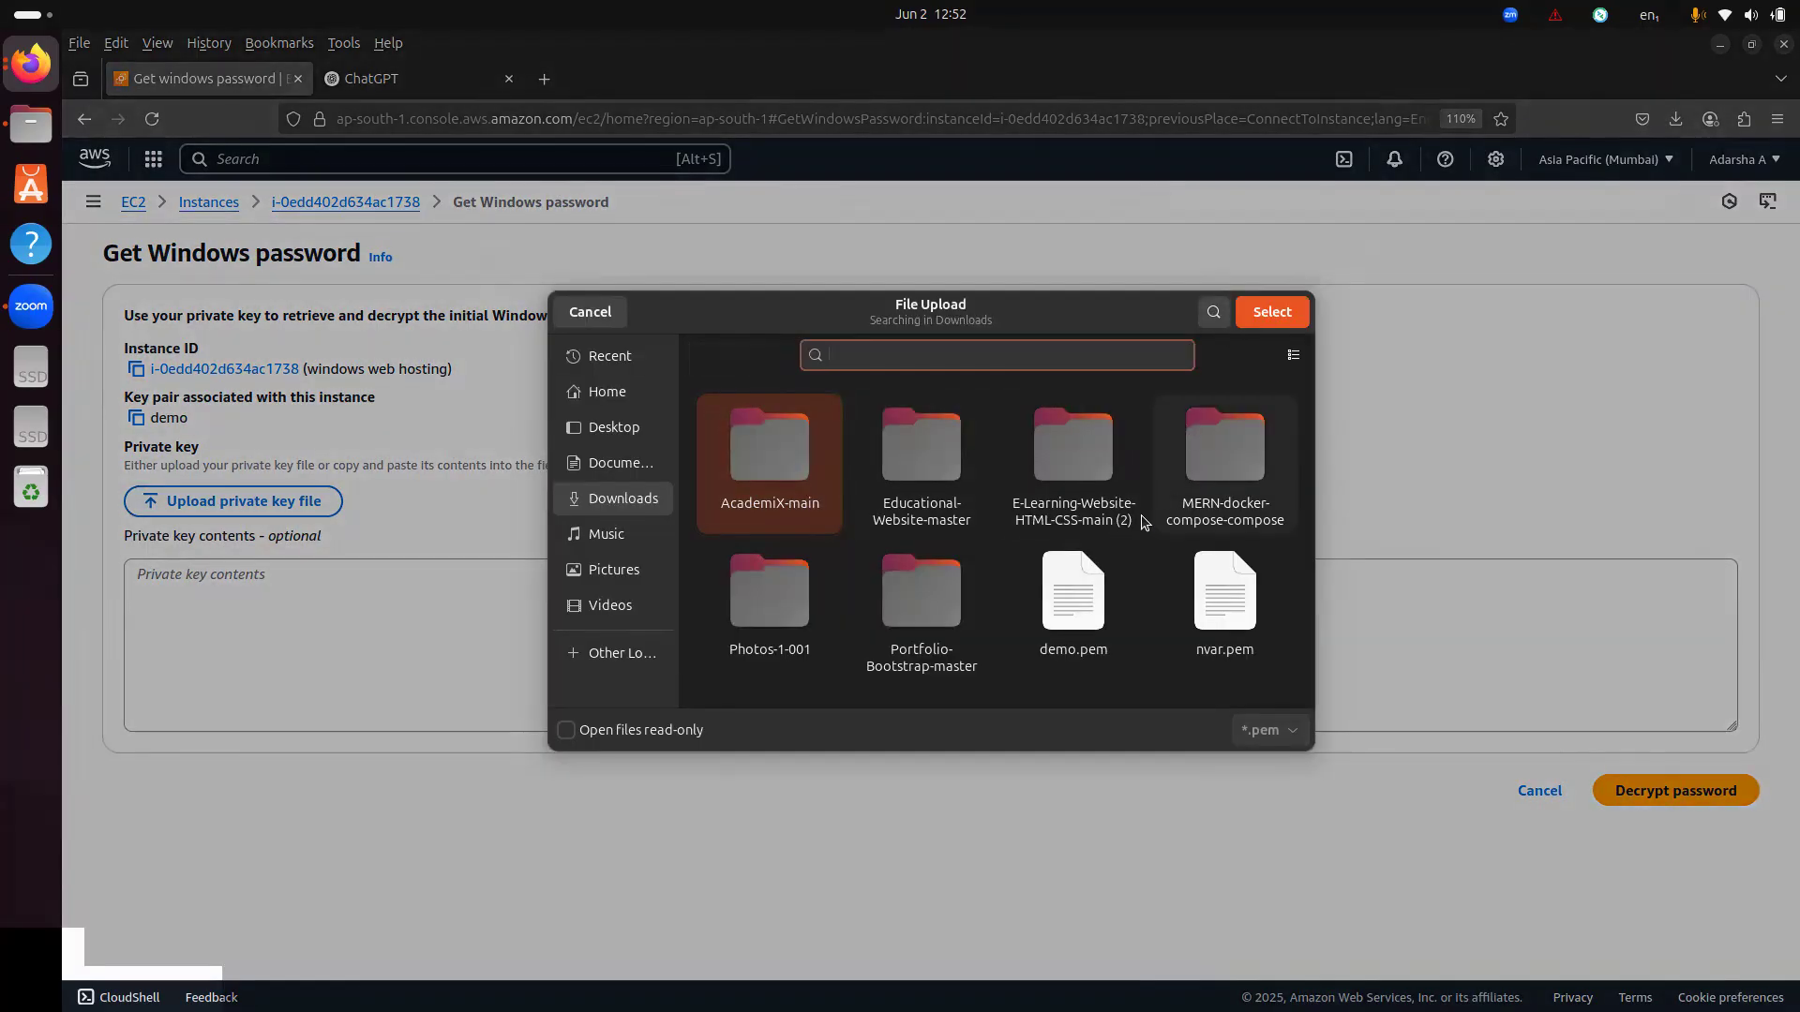
click(1076, 614)
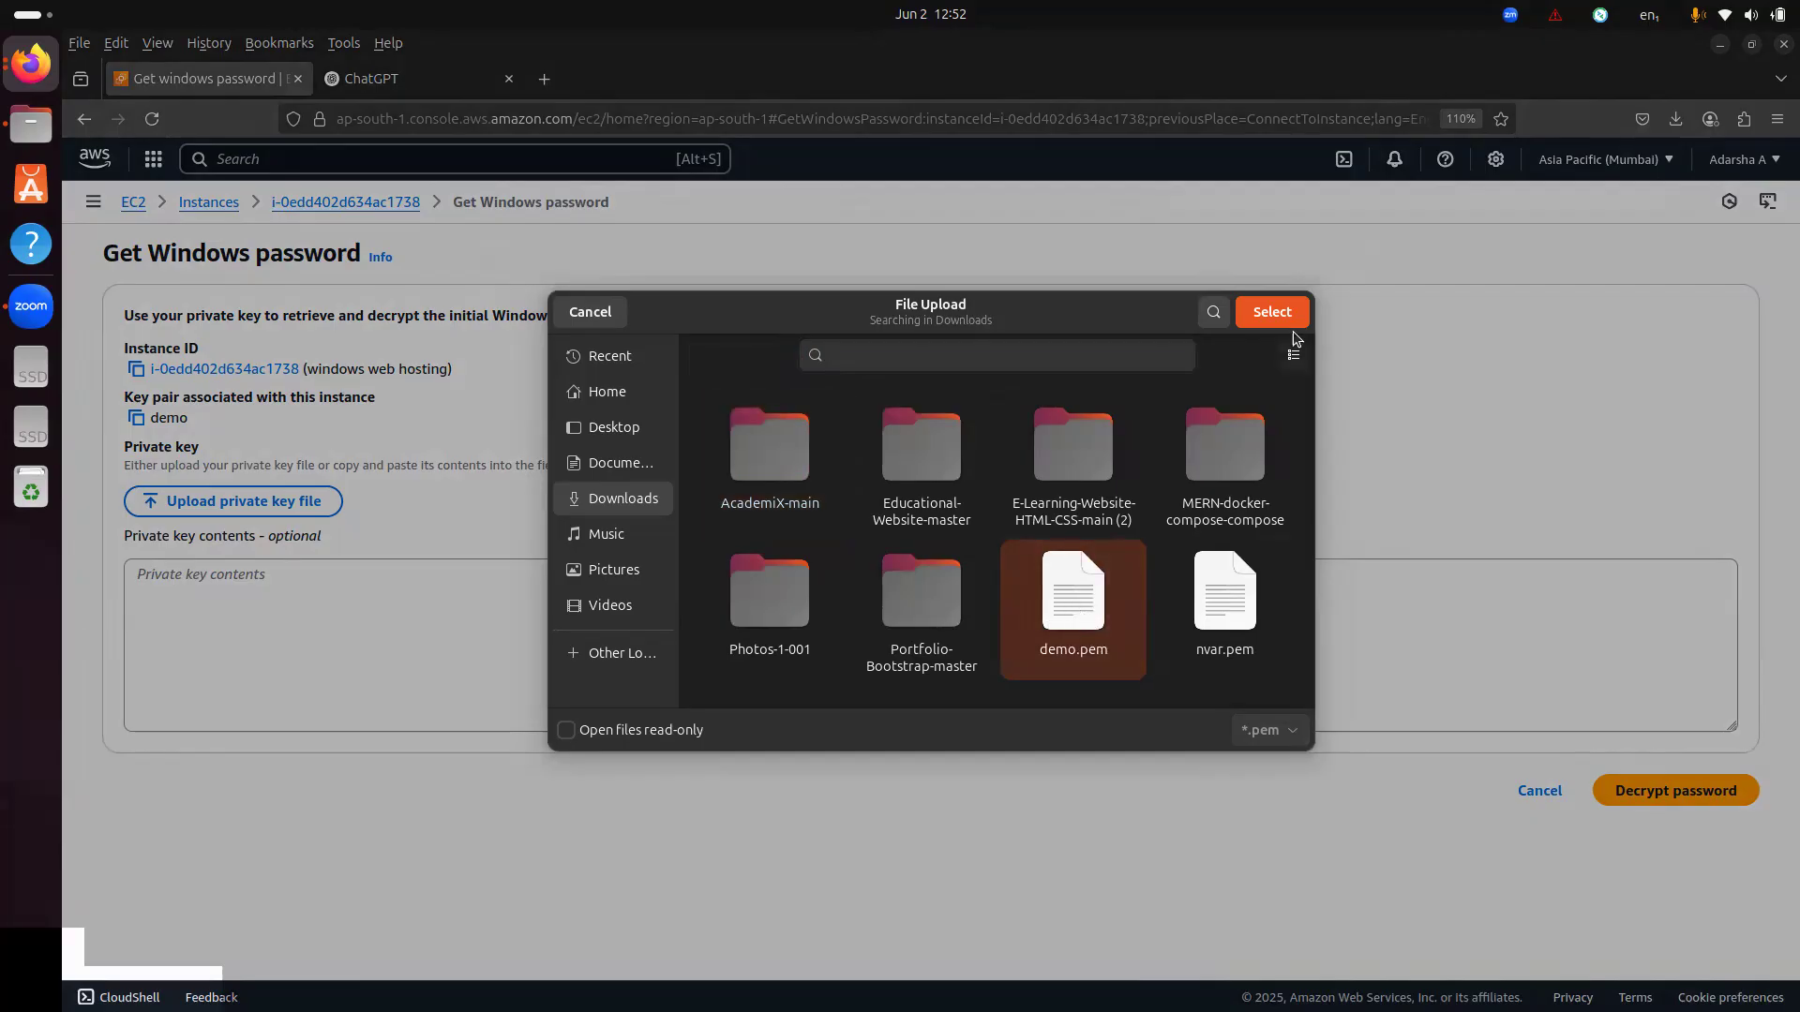
click(1272, 312)
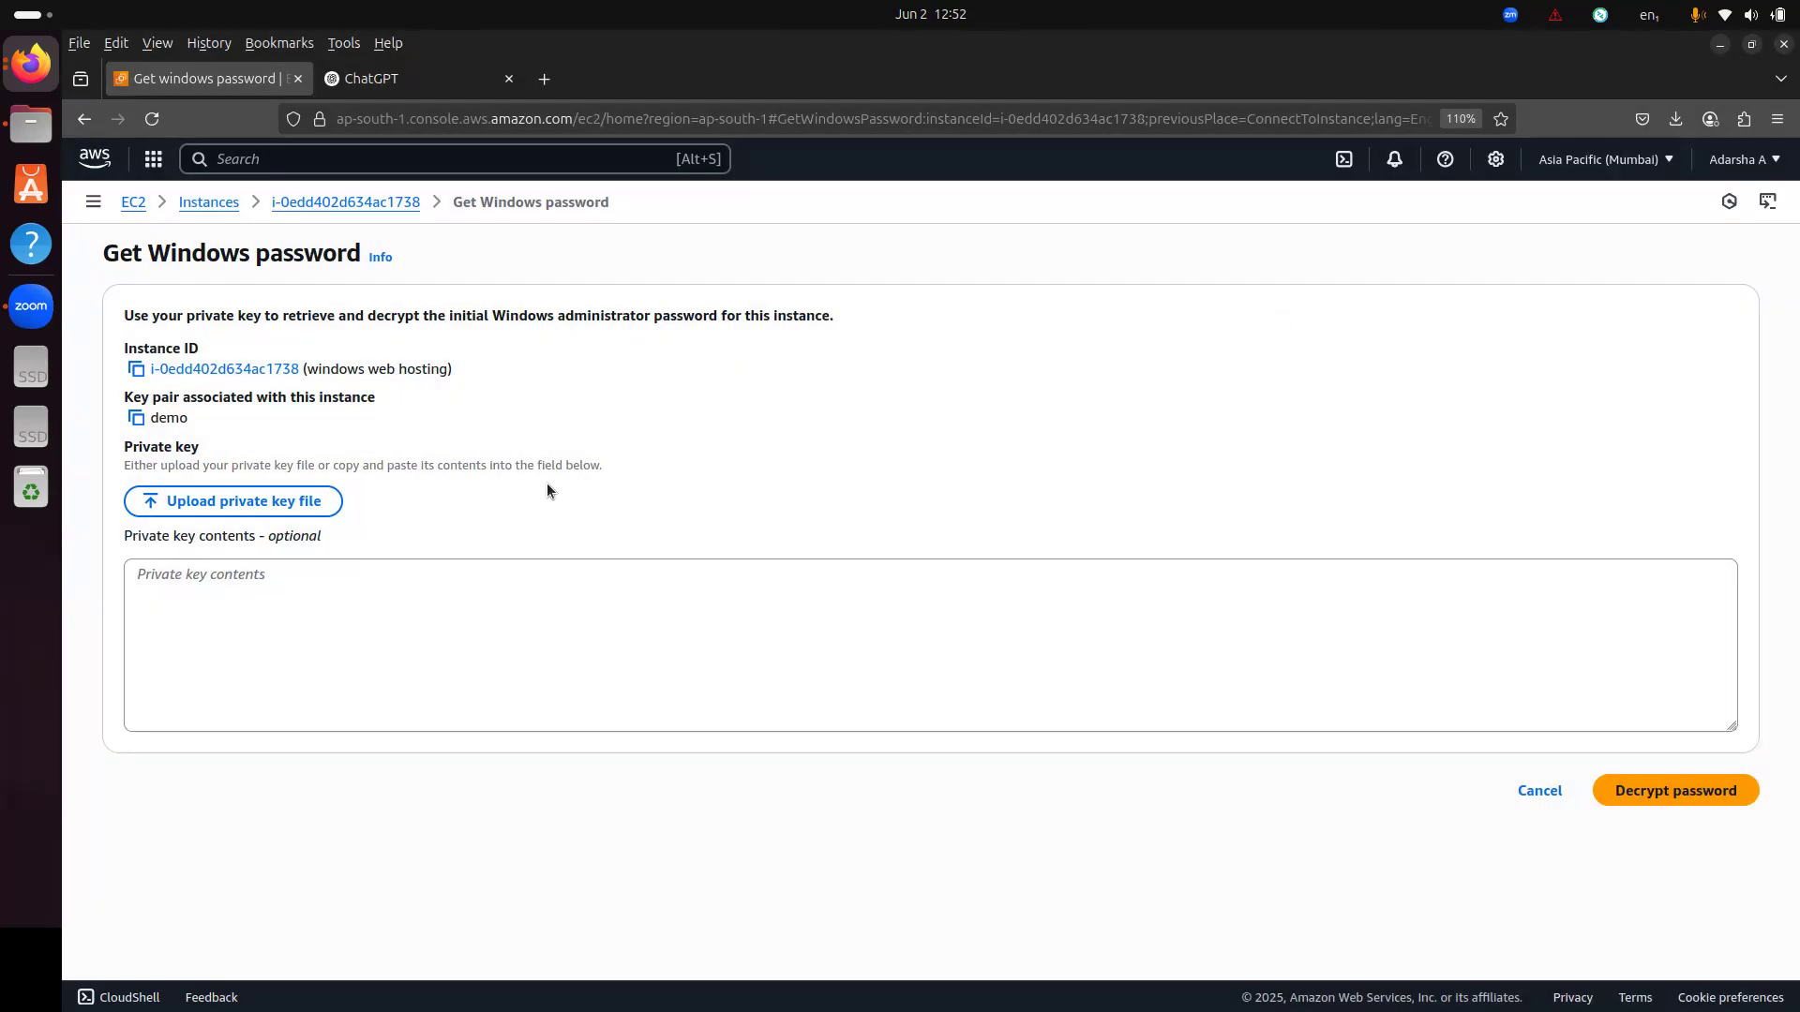
scroll(446, 714, down, 2)
scroll(305, 707, up, 2)
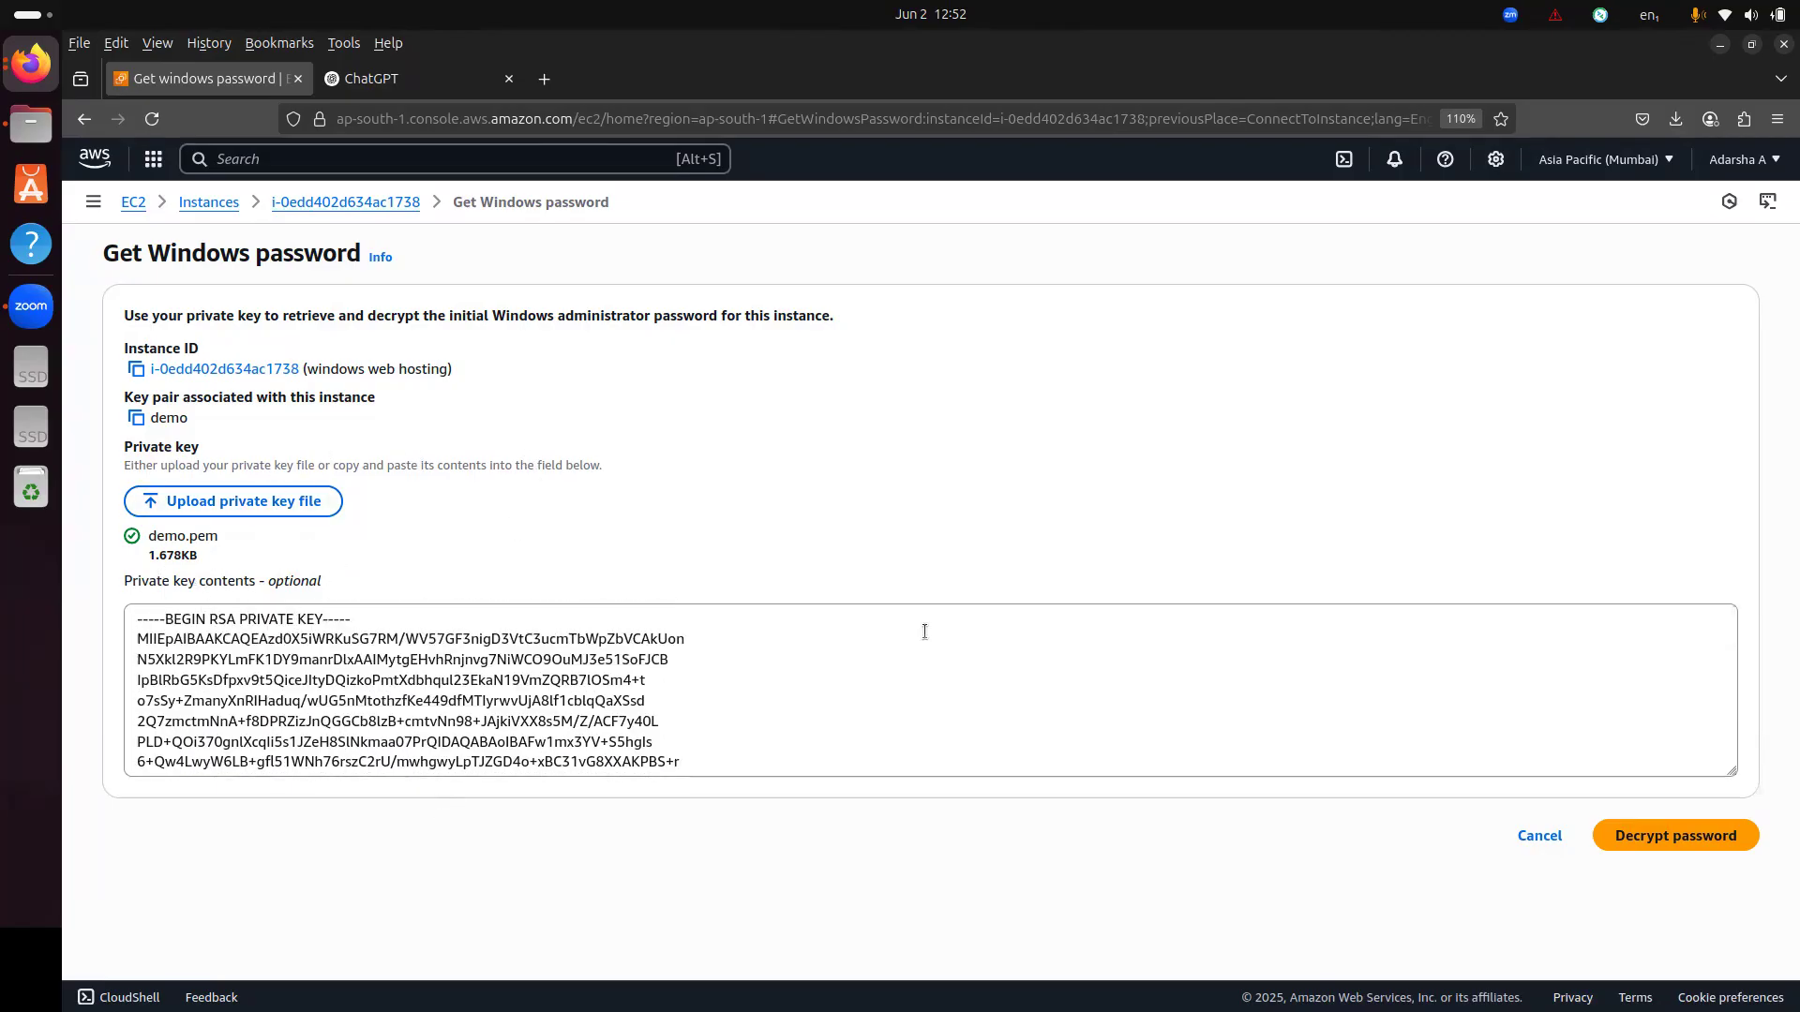
click(1669, 842)
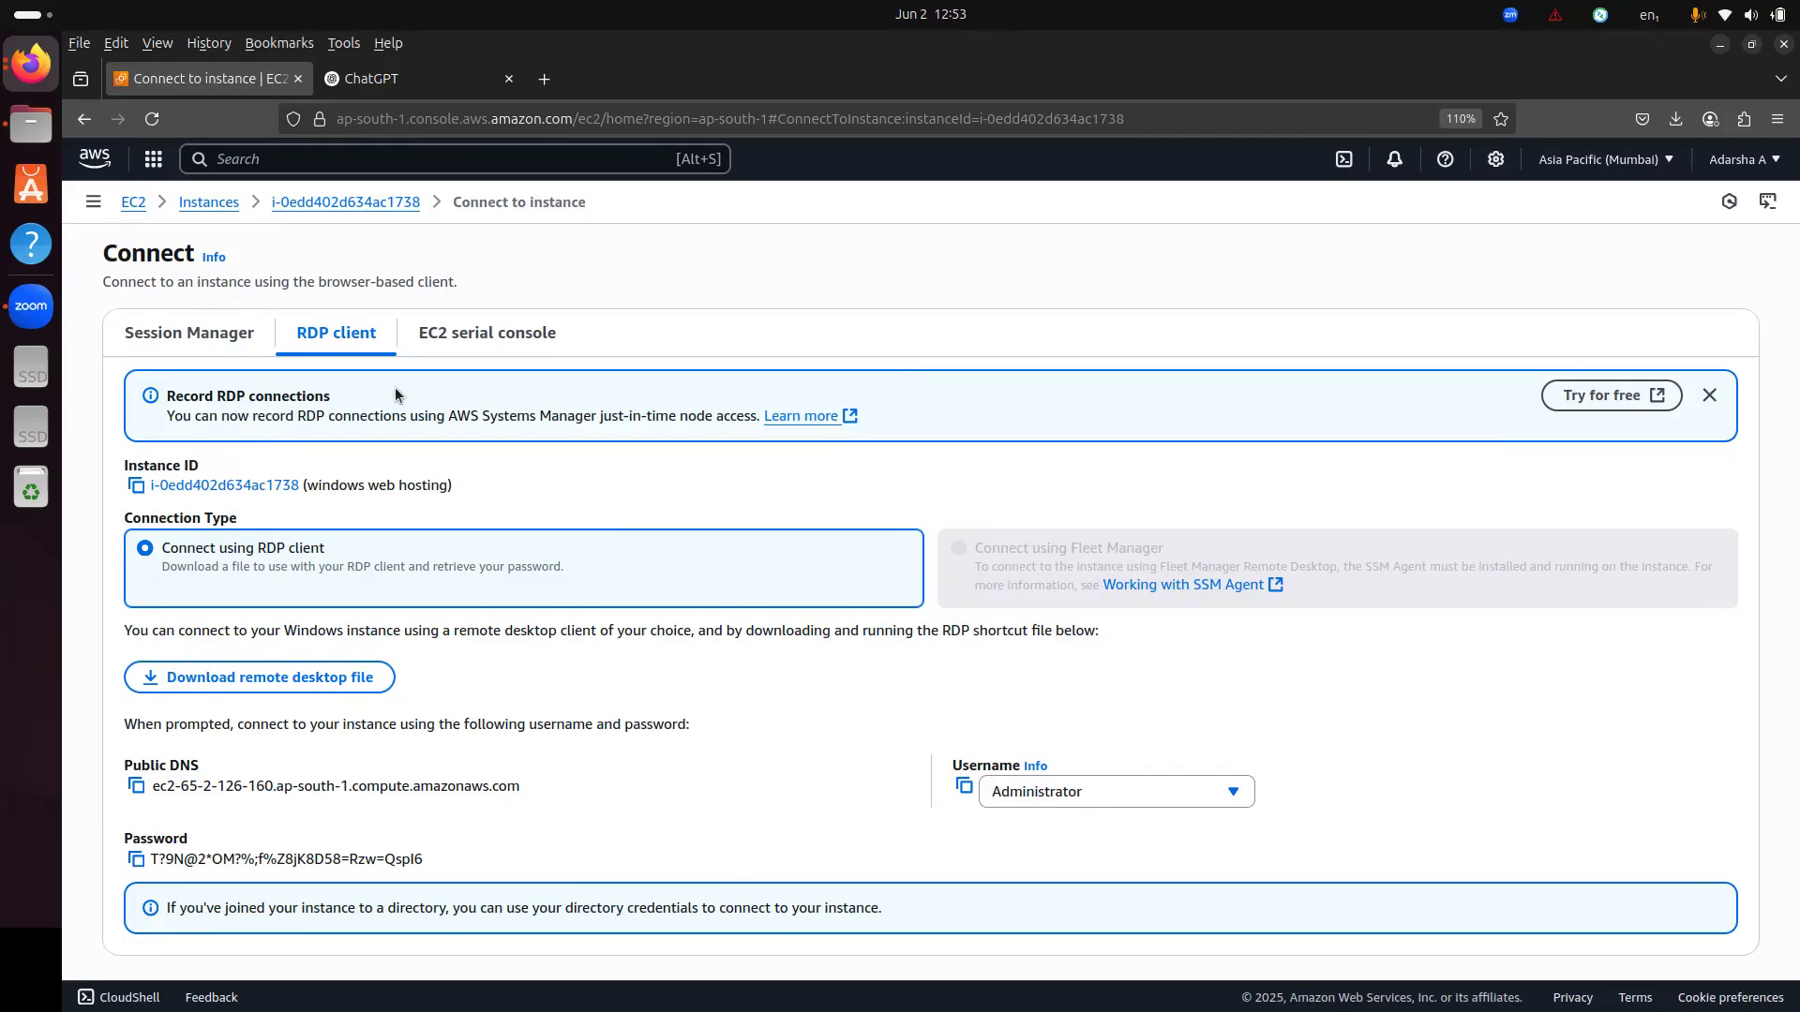
- Check the downloaded "windows web hosting.rdp" file and the username field in the connection details
click(1675, 120)
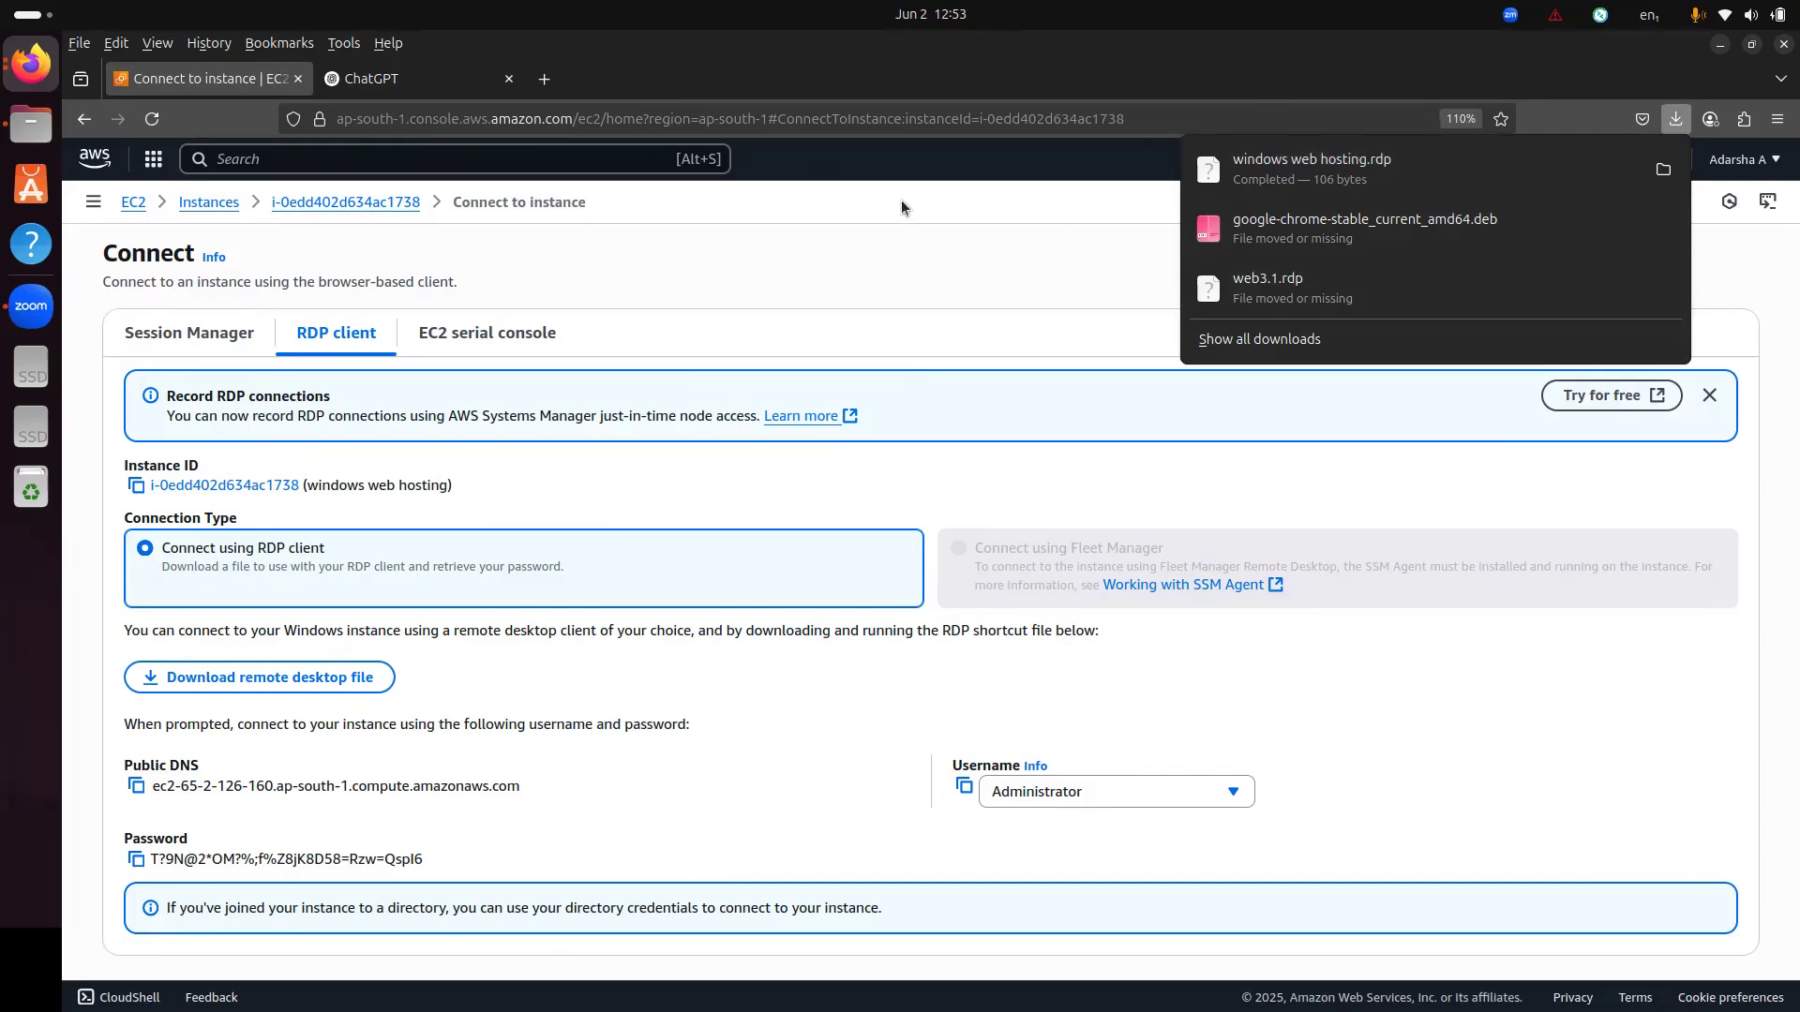
click(902, 706)
drag(949, 766, 1029, 760)
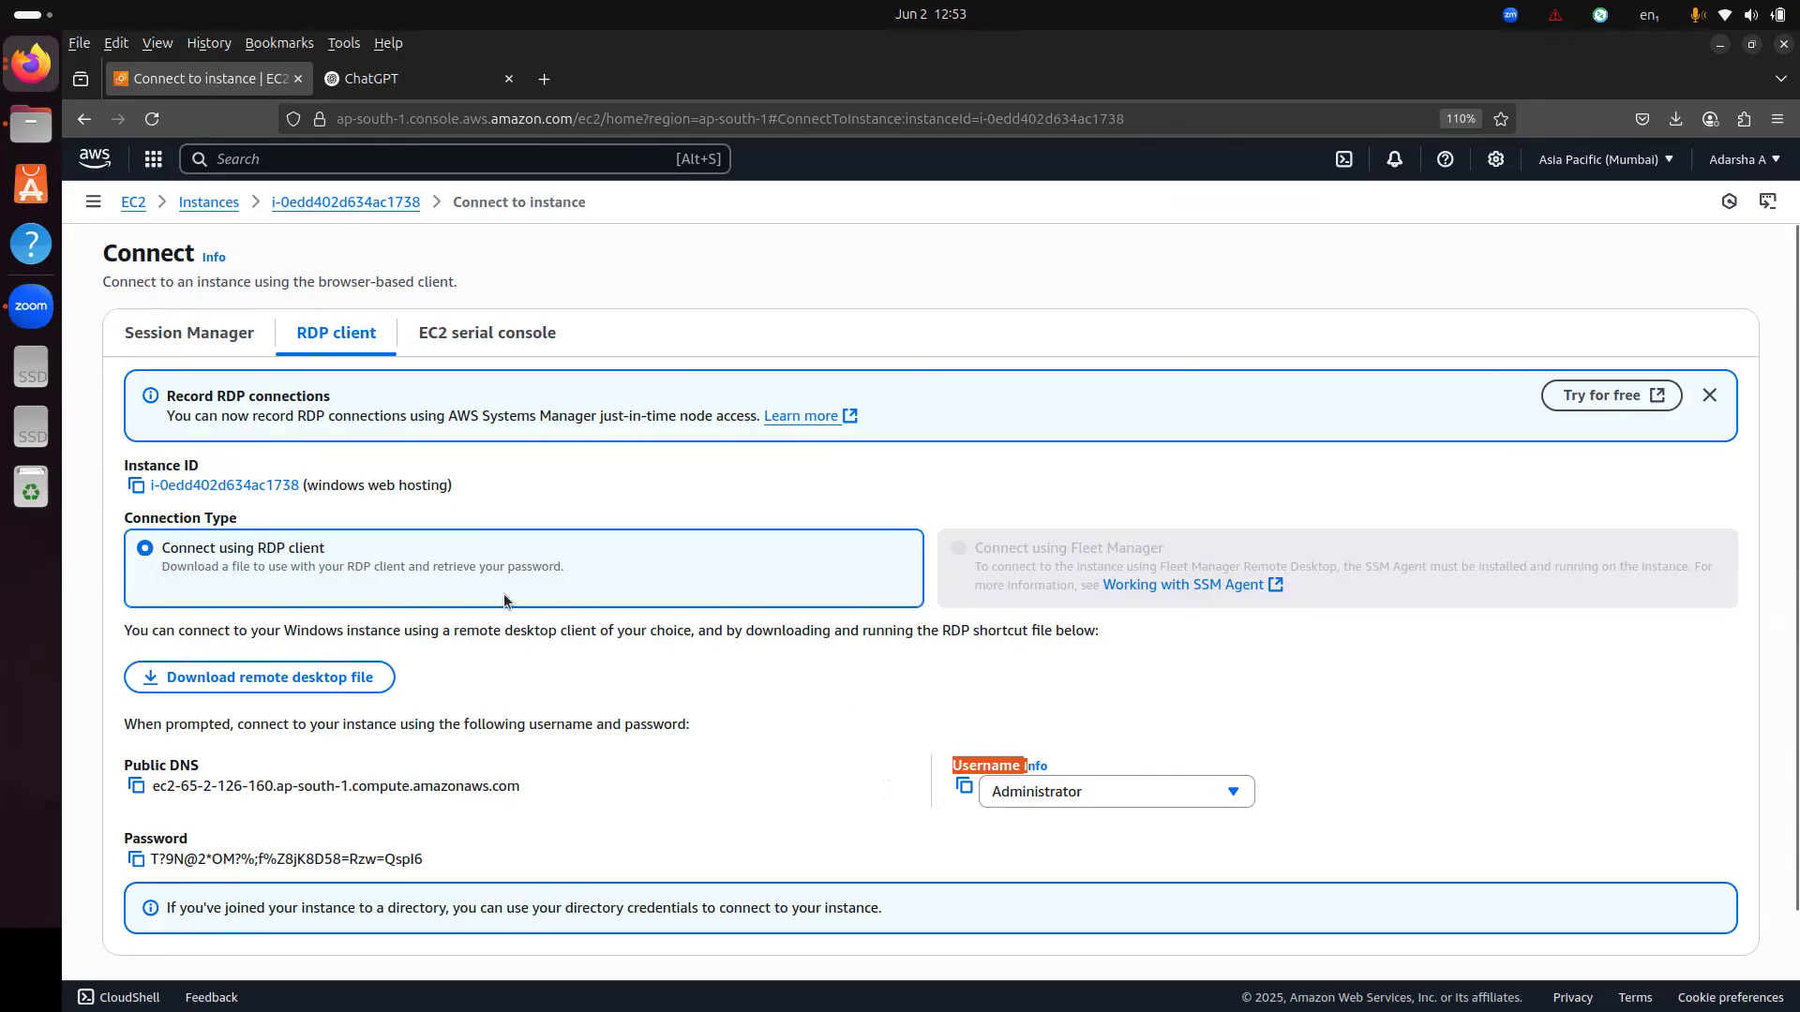
- Switch to App Center, search for "rdp client" to examine the available remote desktop apps, and close it
key(super)
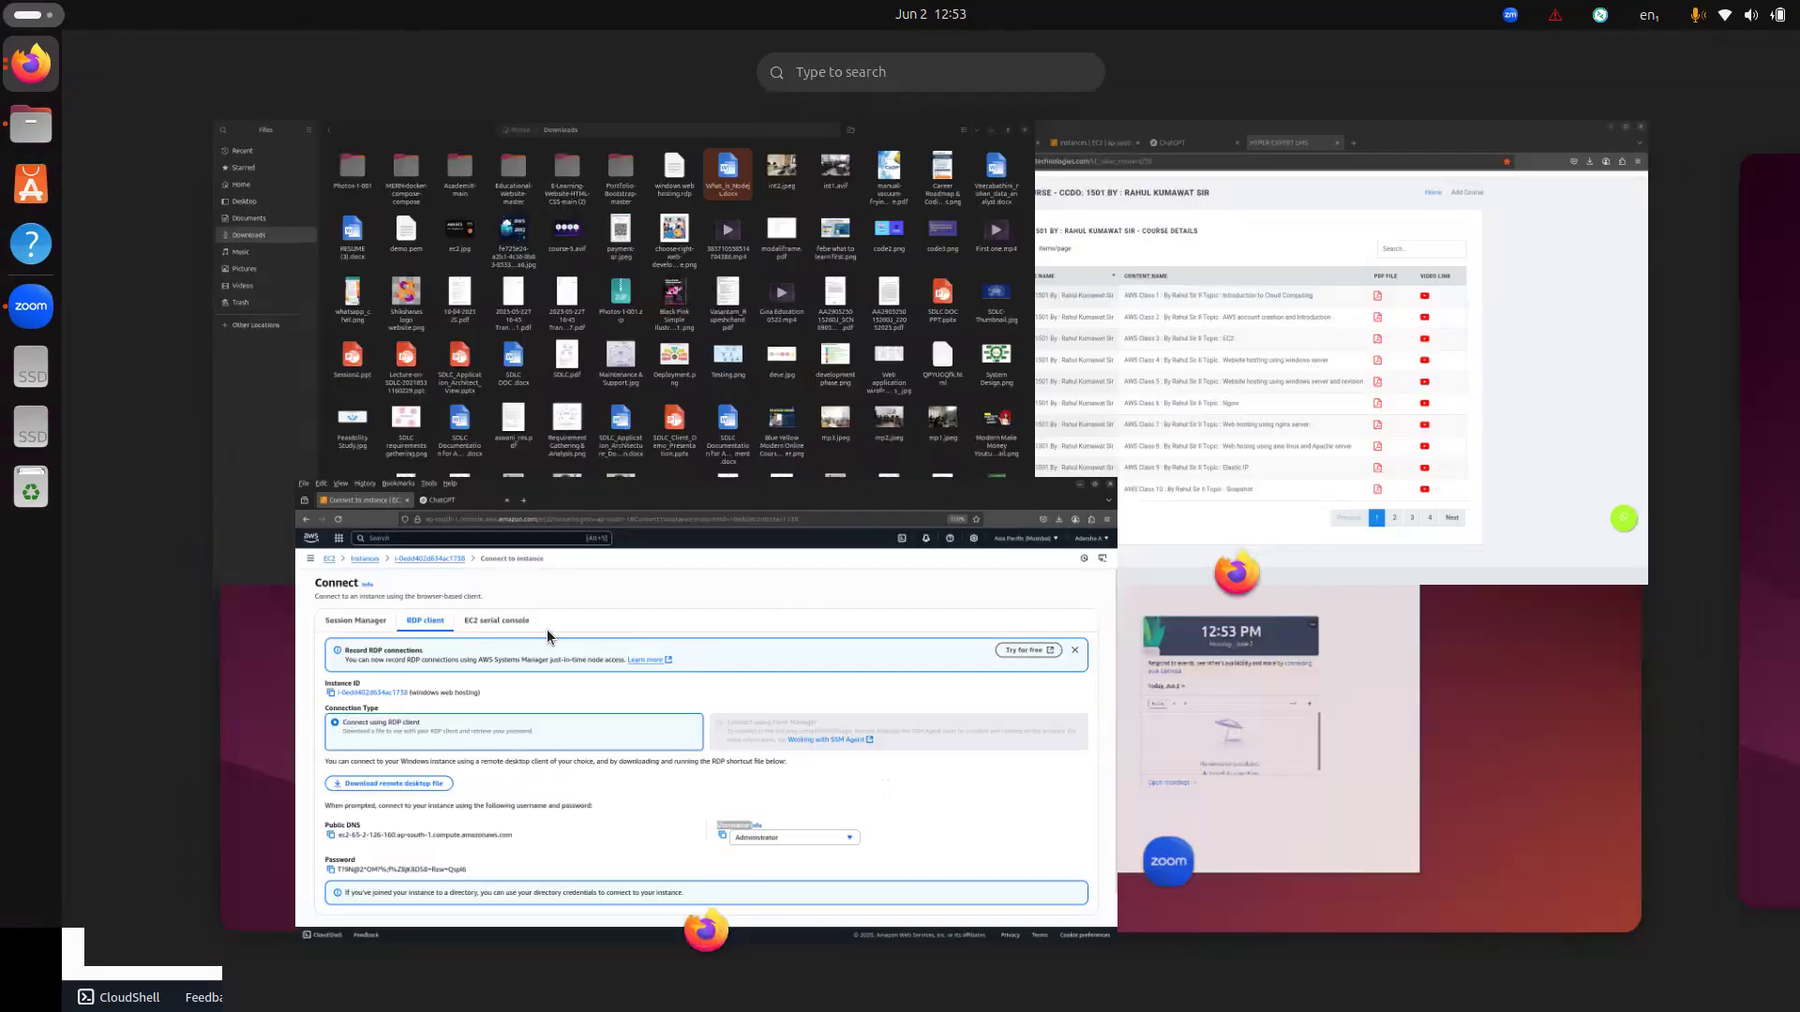
text(rdp)
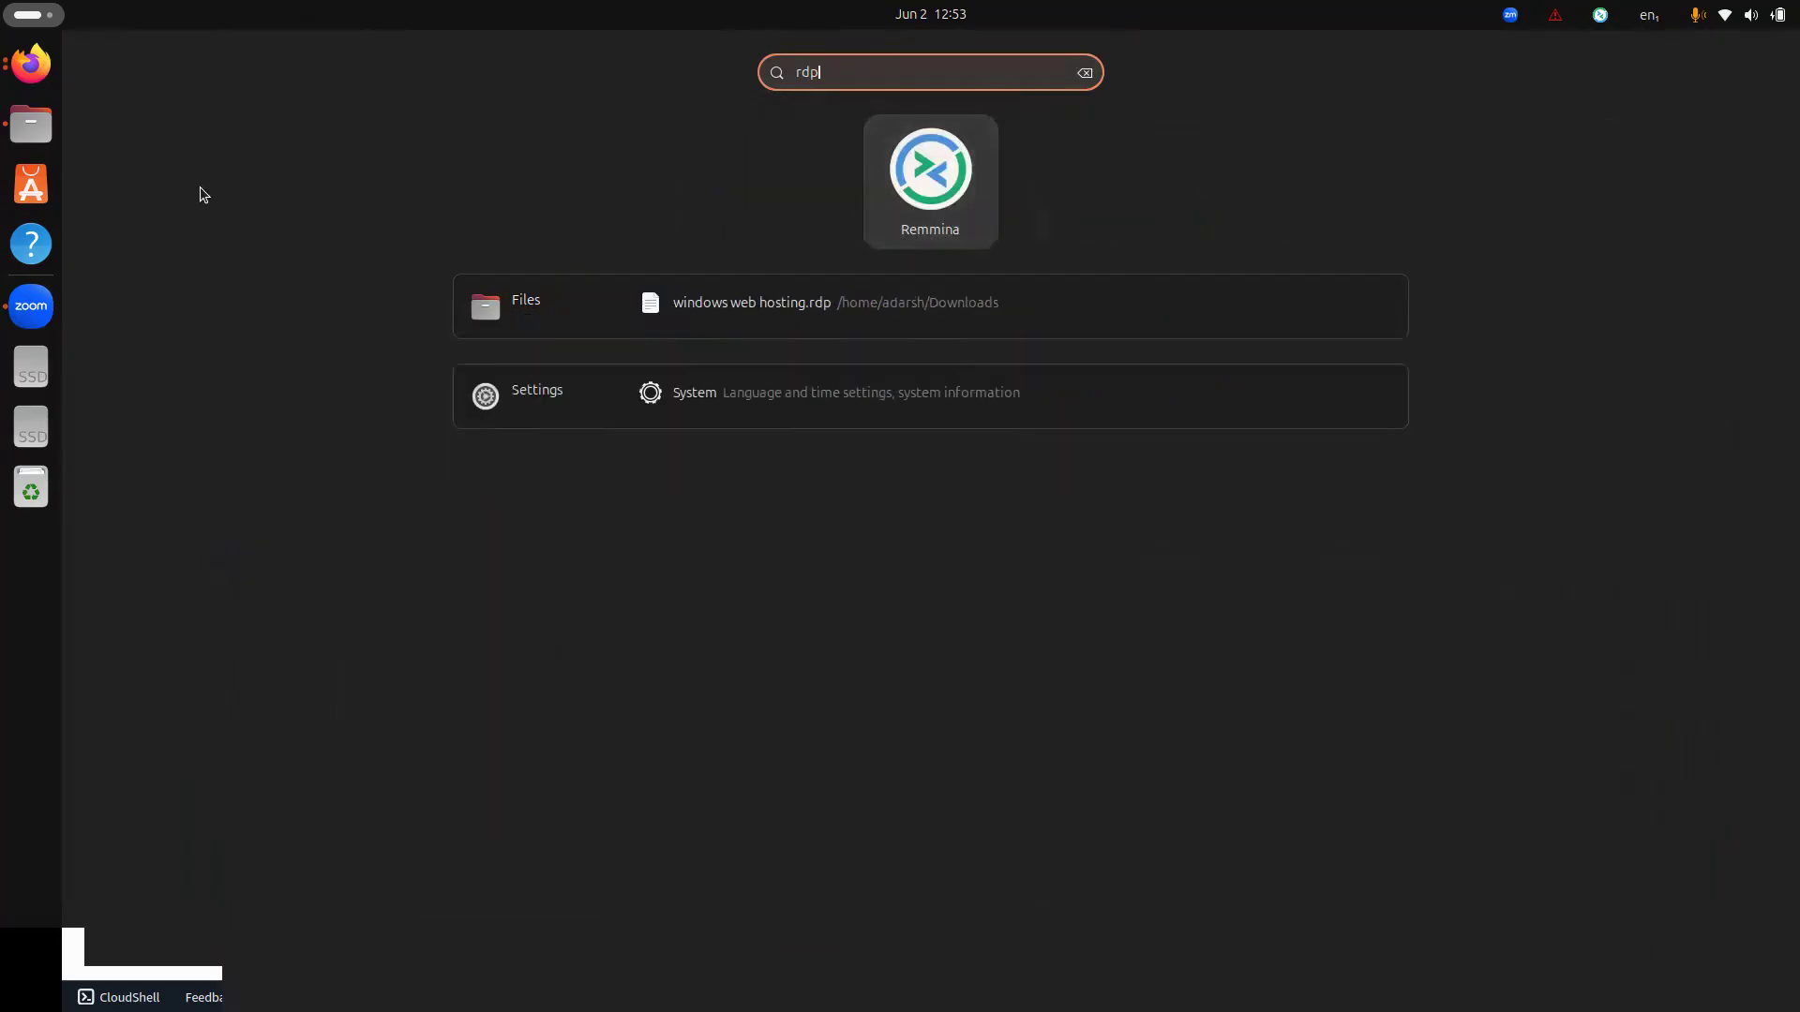
click(33, 186)
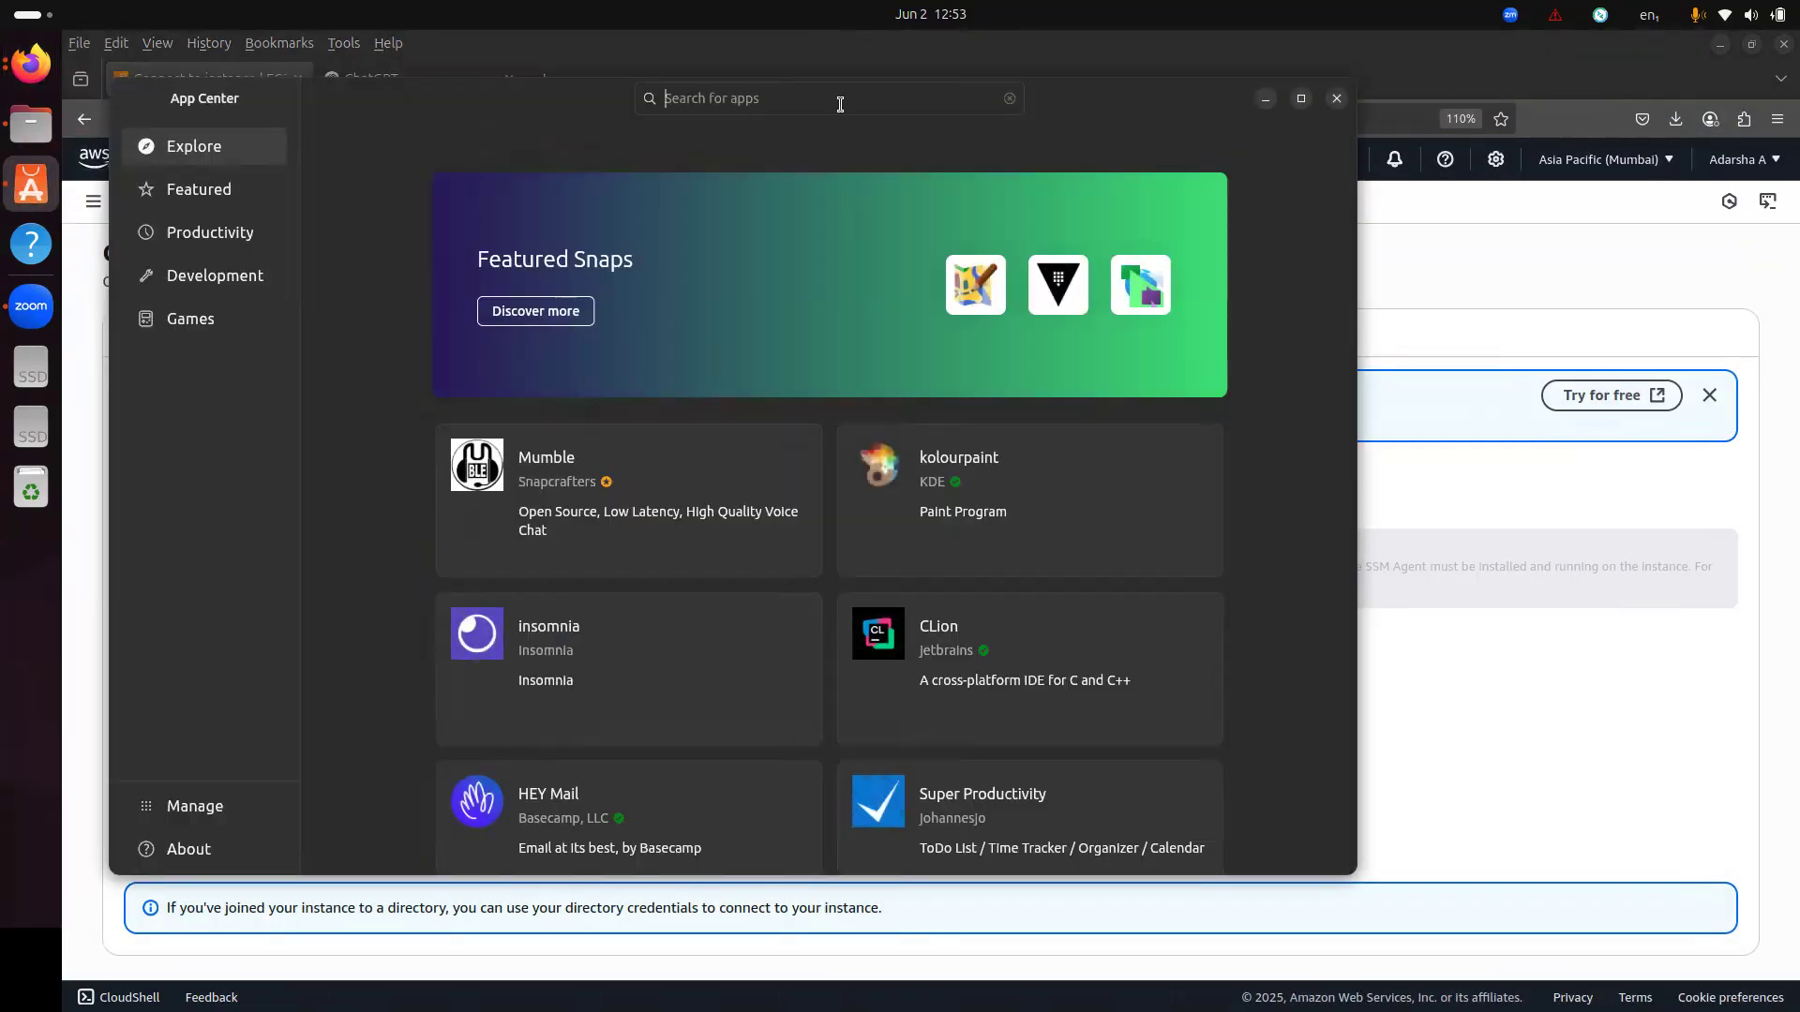
click(853, 113)
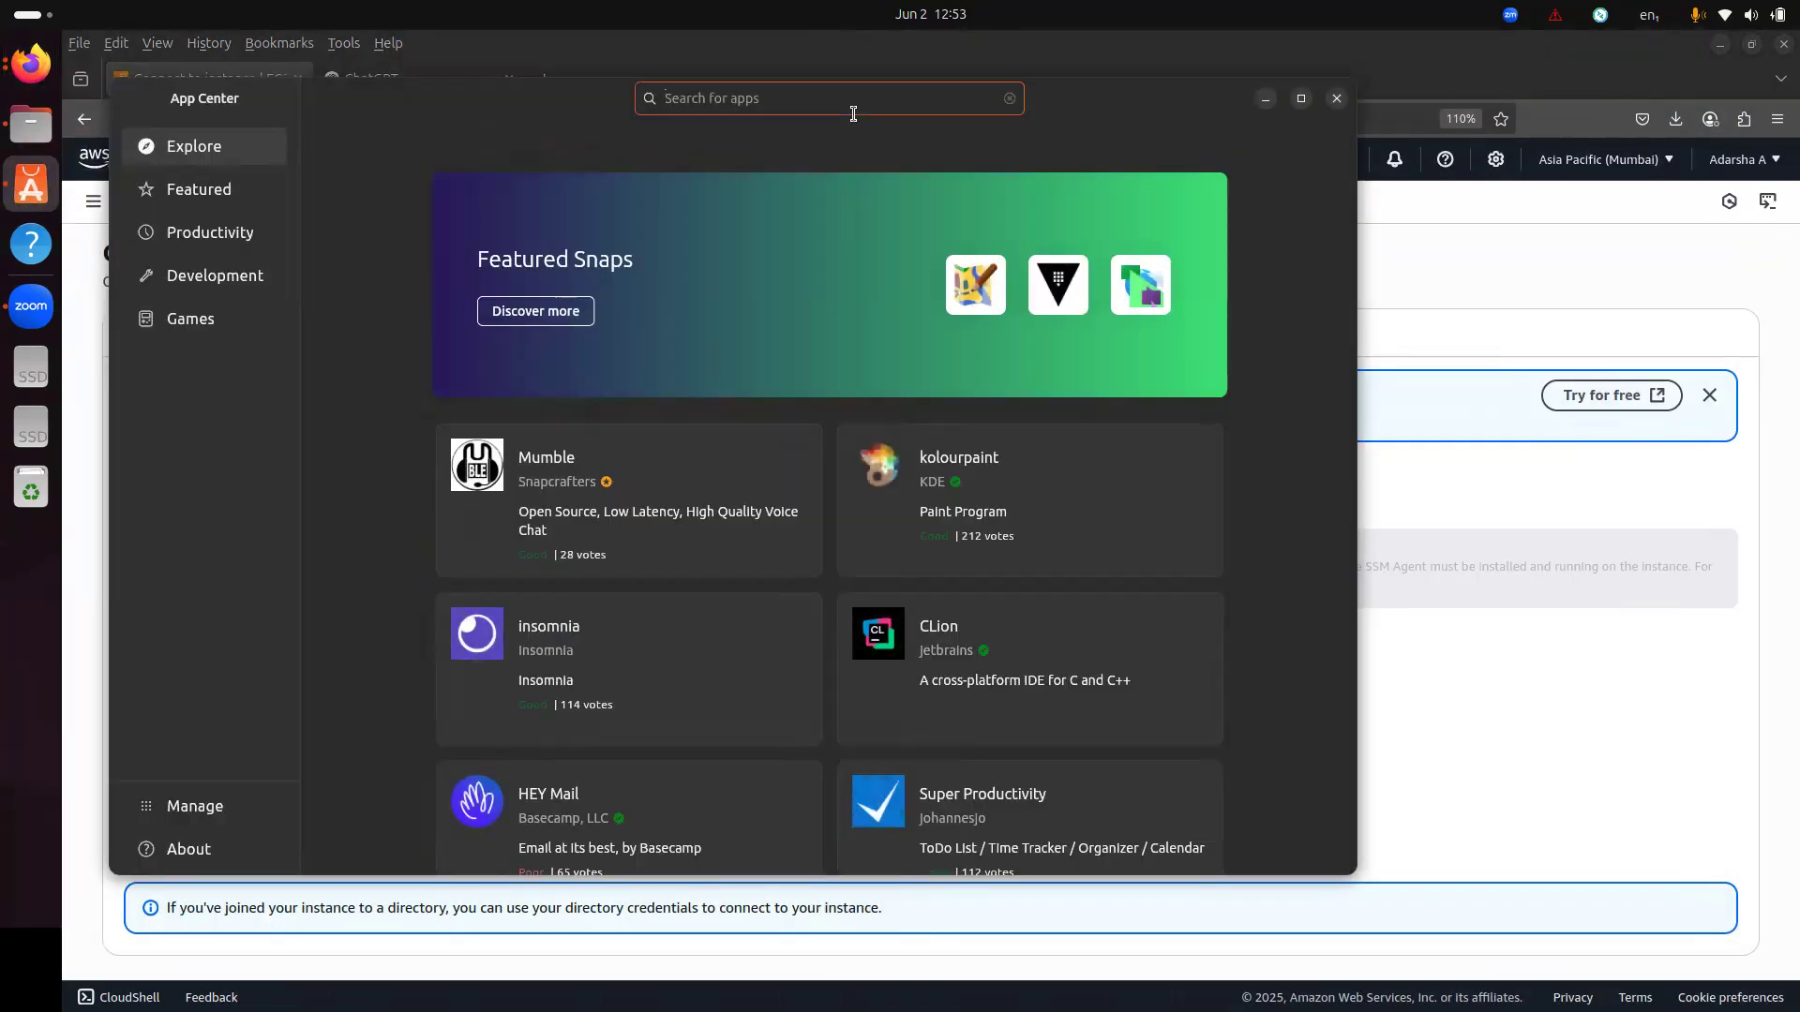
text(rdp clin)
key(BackSpace)
key(BackSpace)
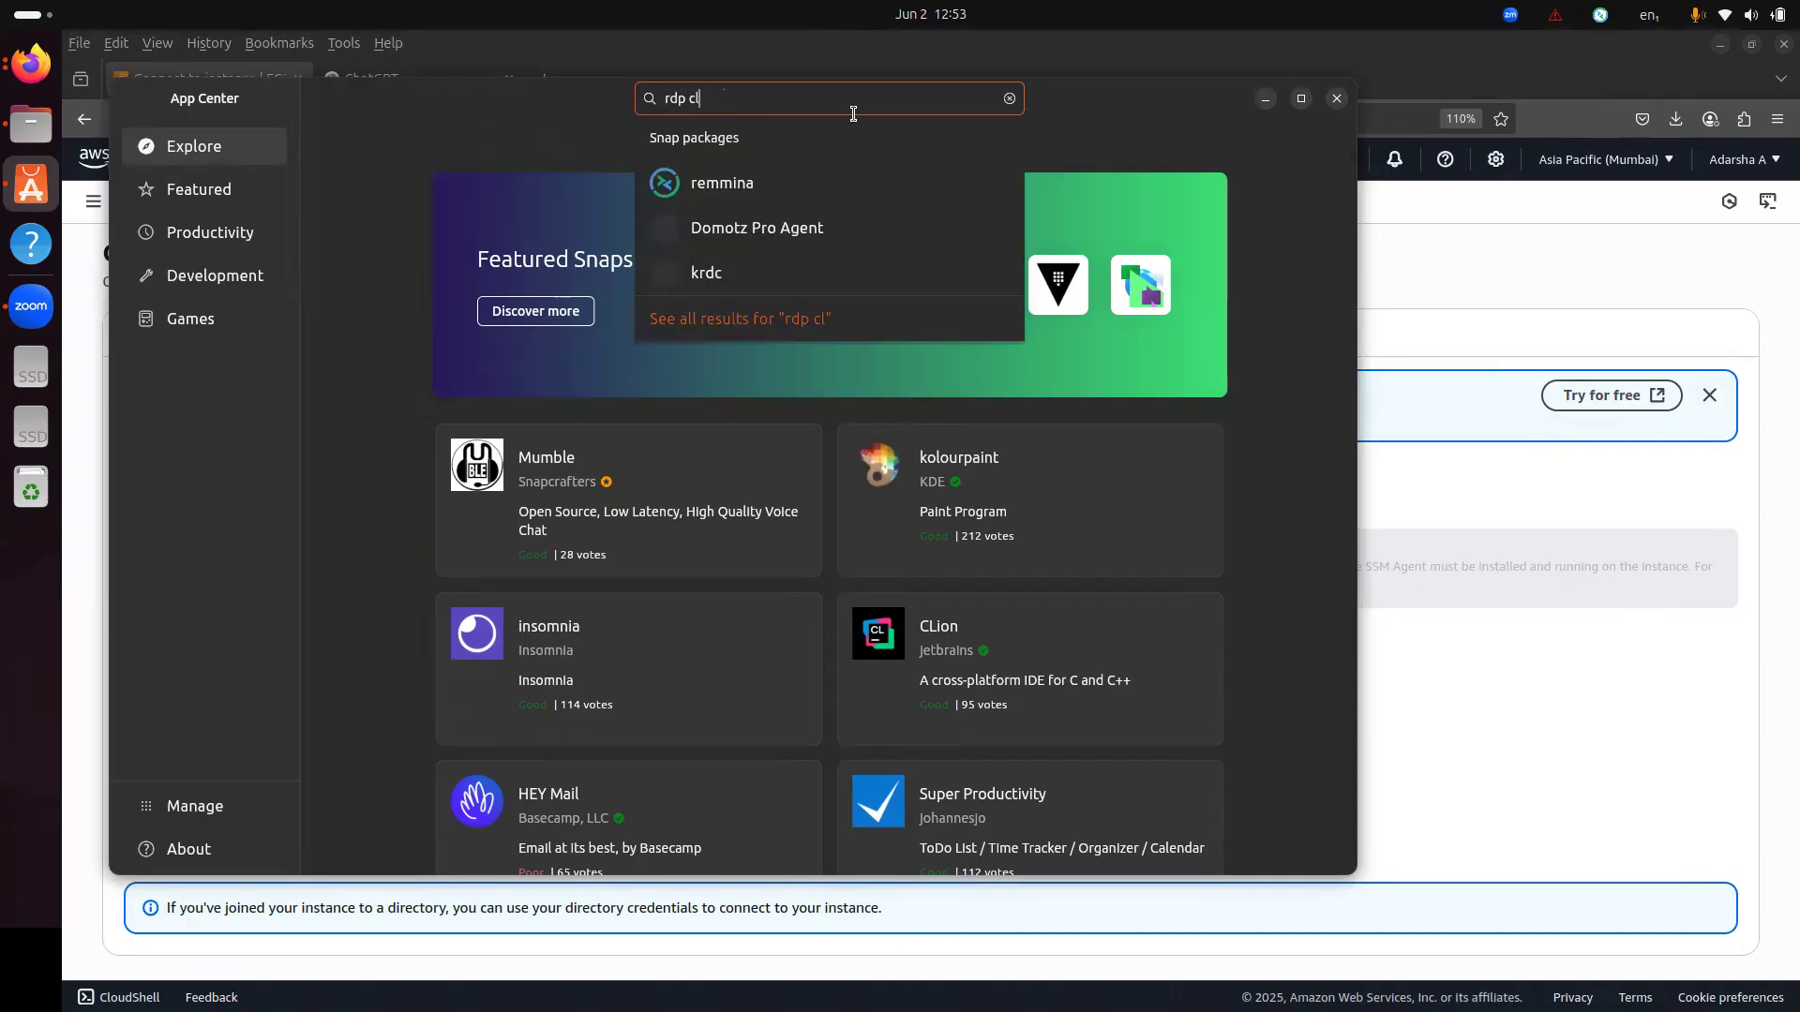
text(ilent)
key(Return)
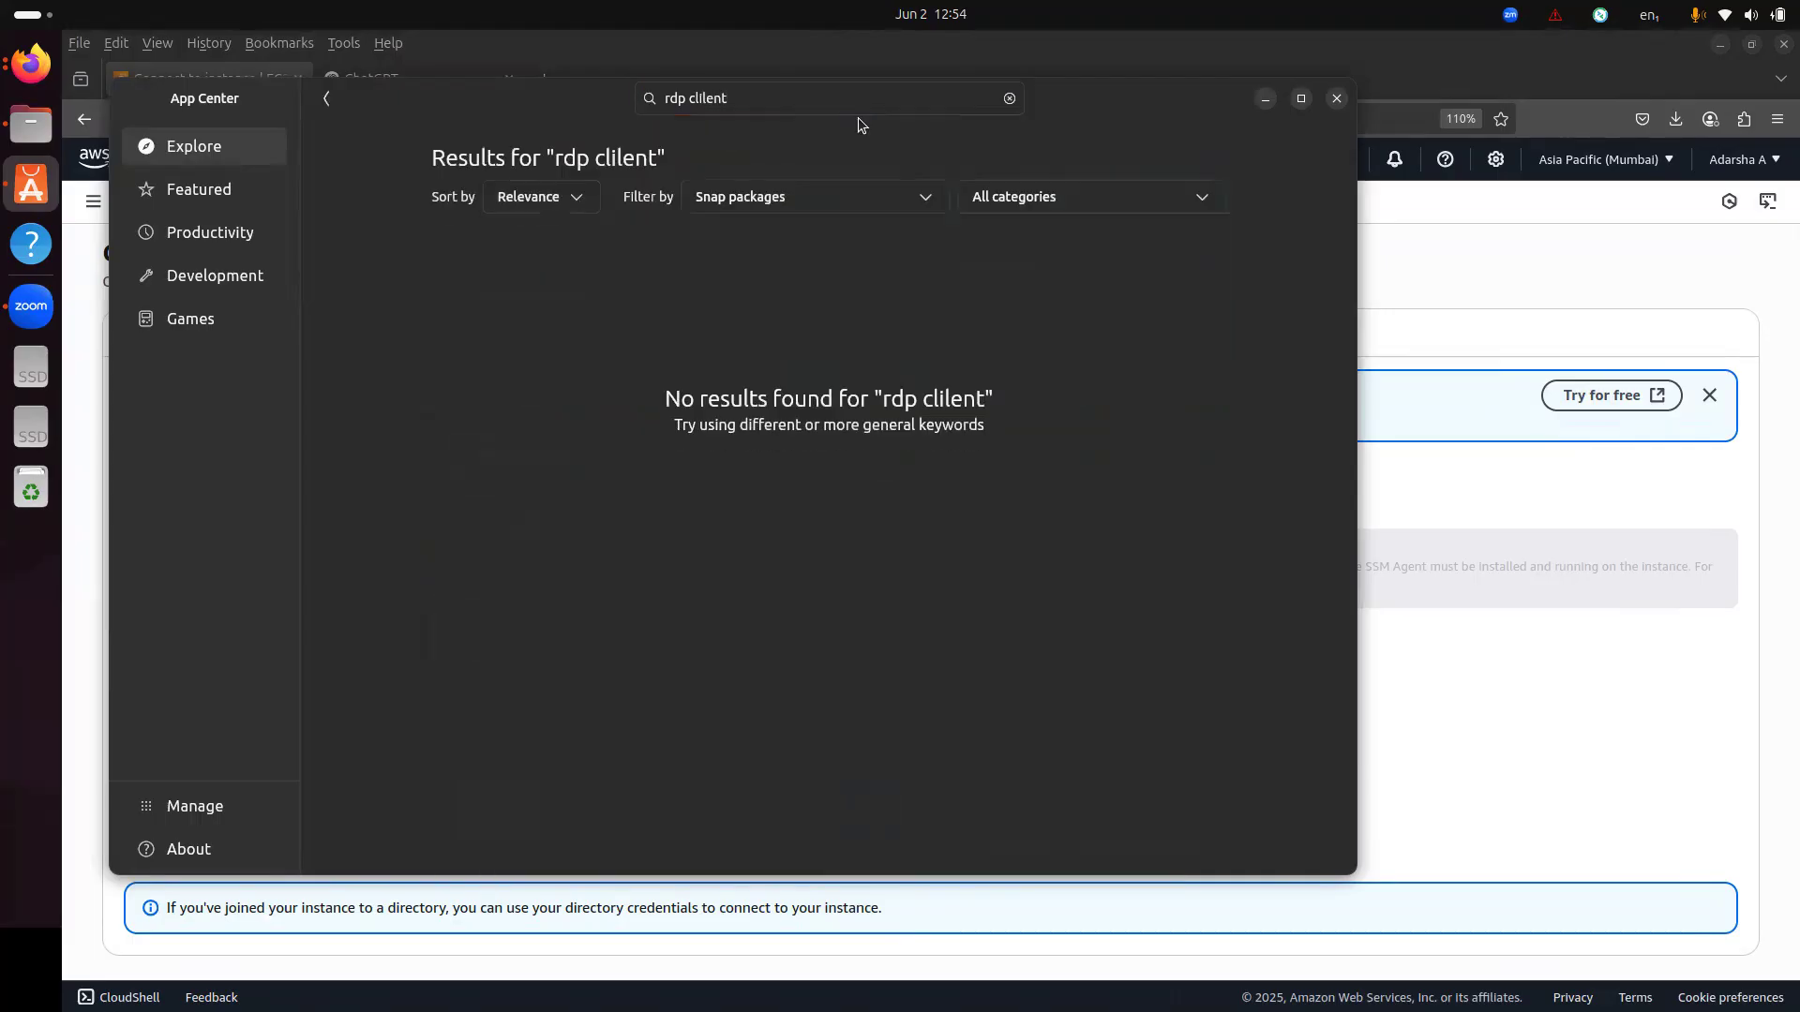
click(715, 97)
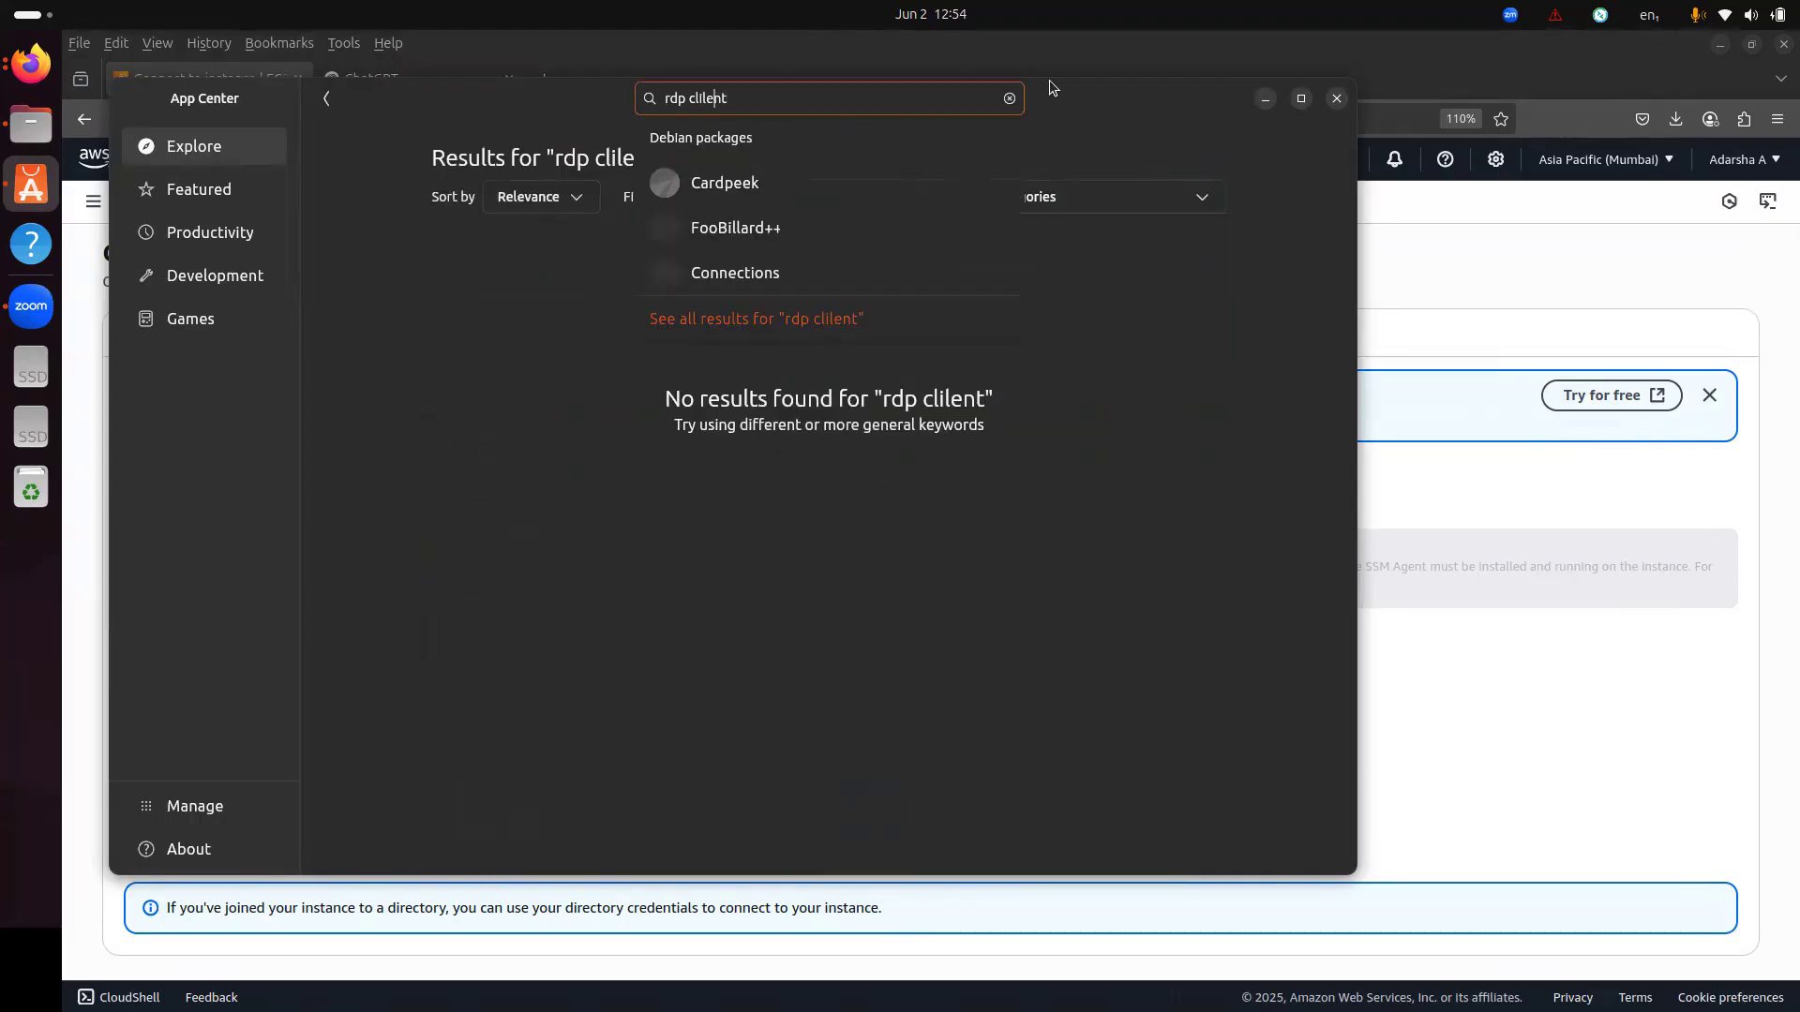
key(BackSpace)
key(Return)
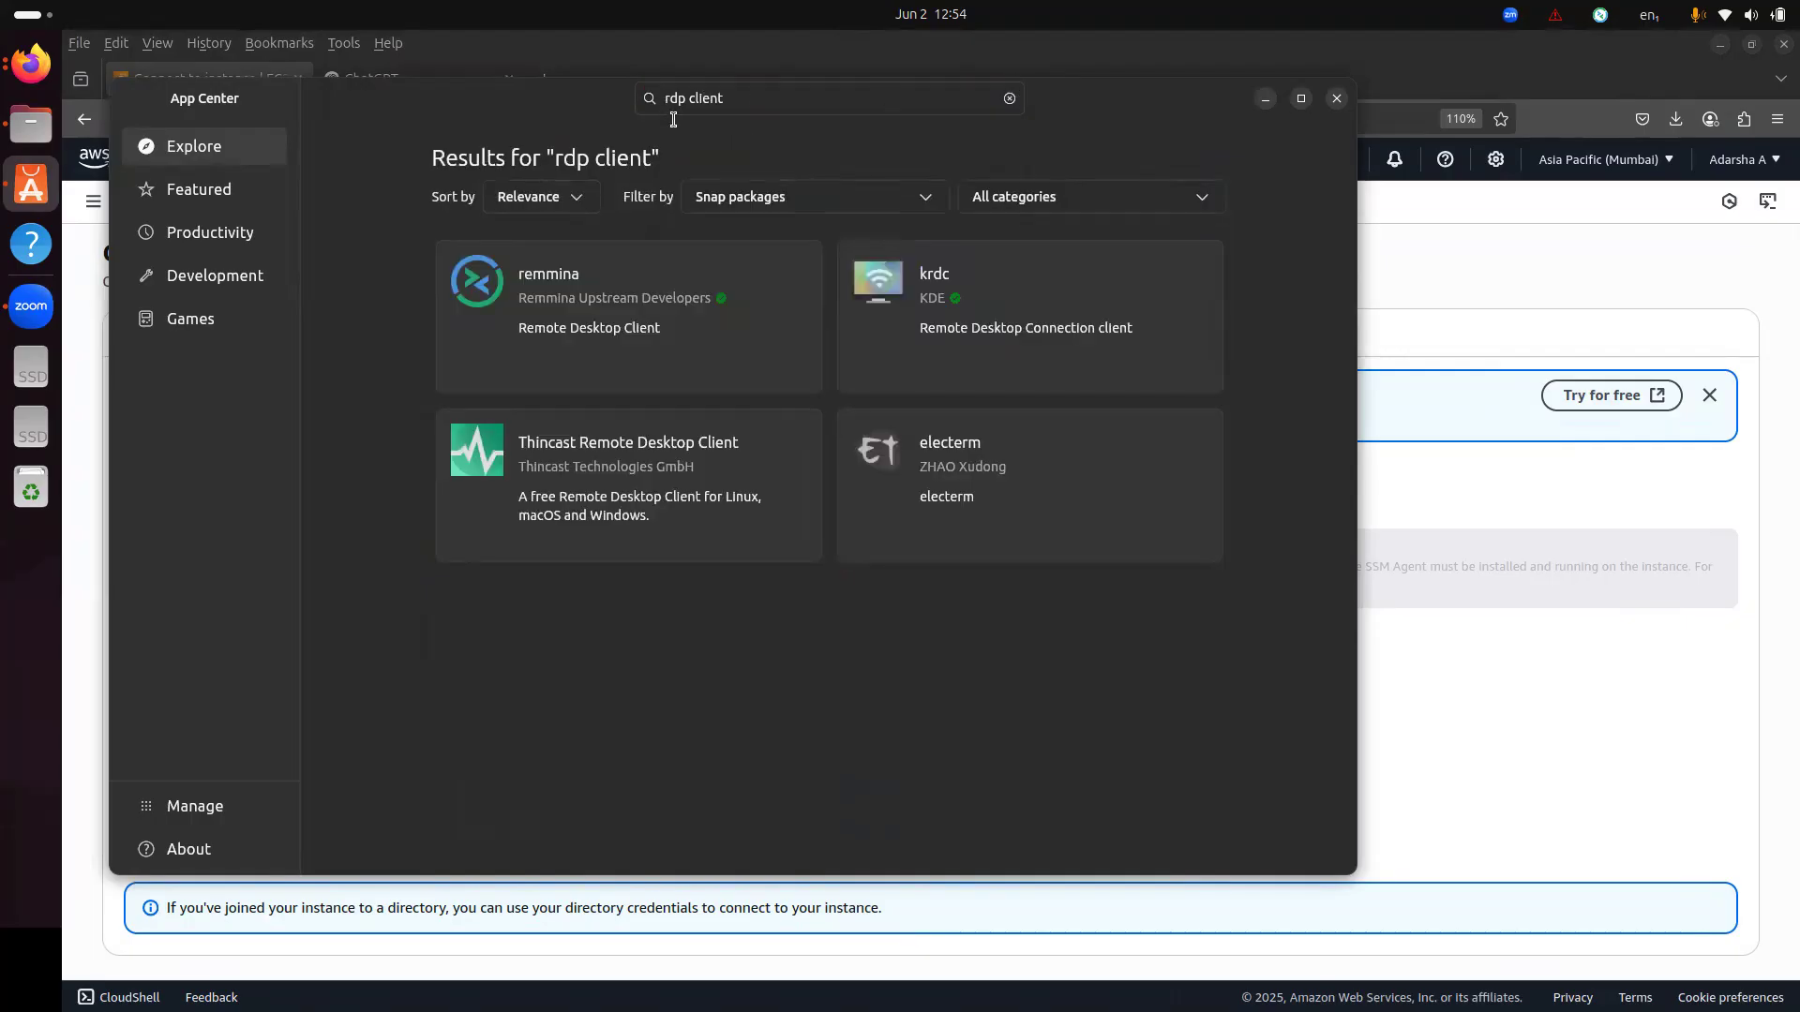
click(735, 99)
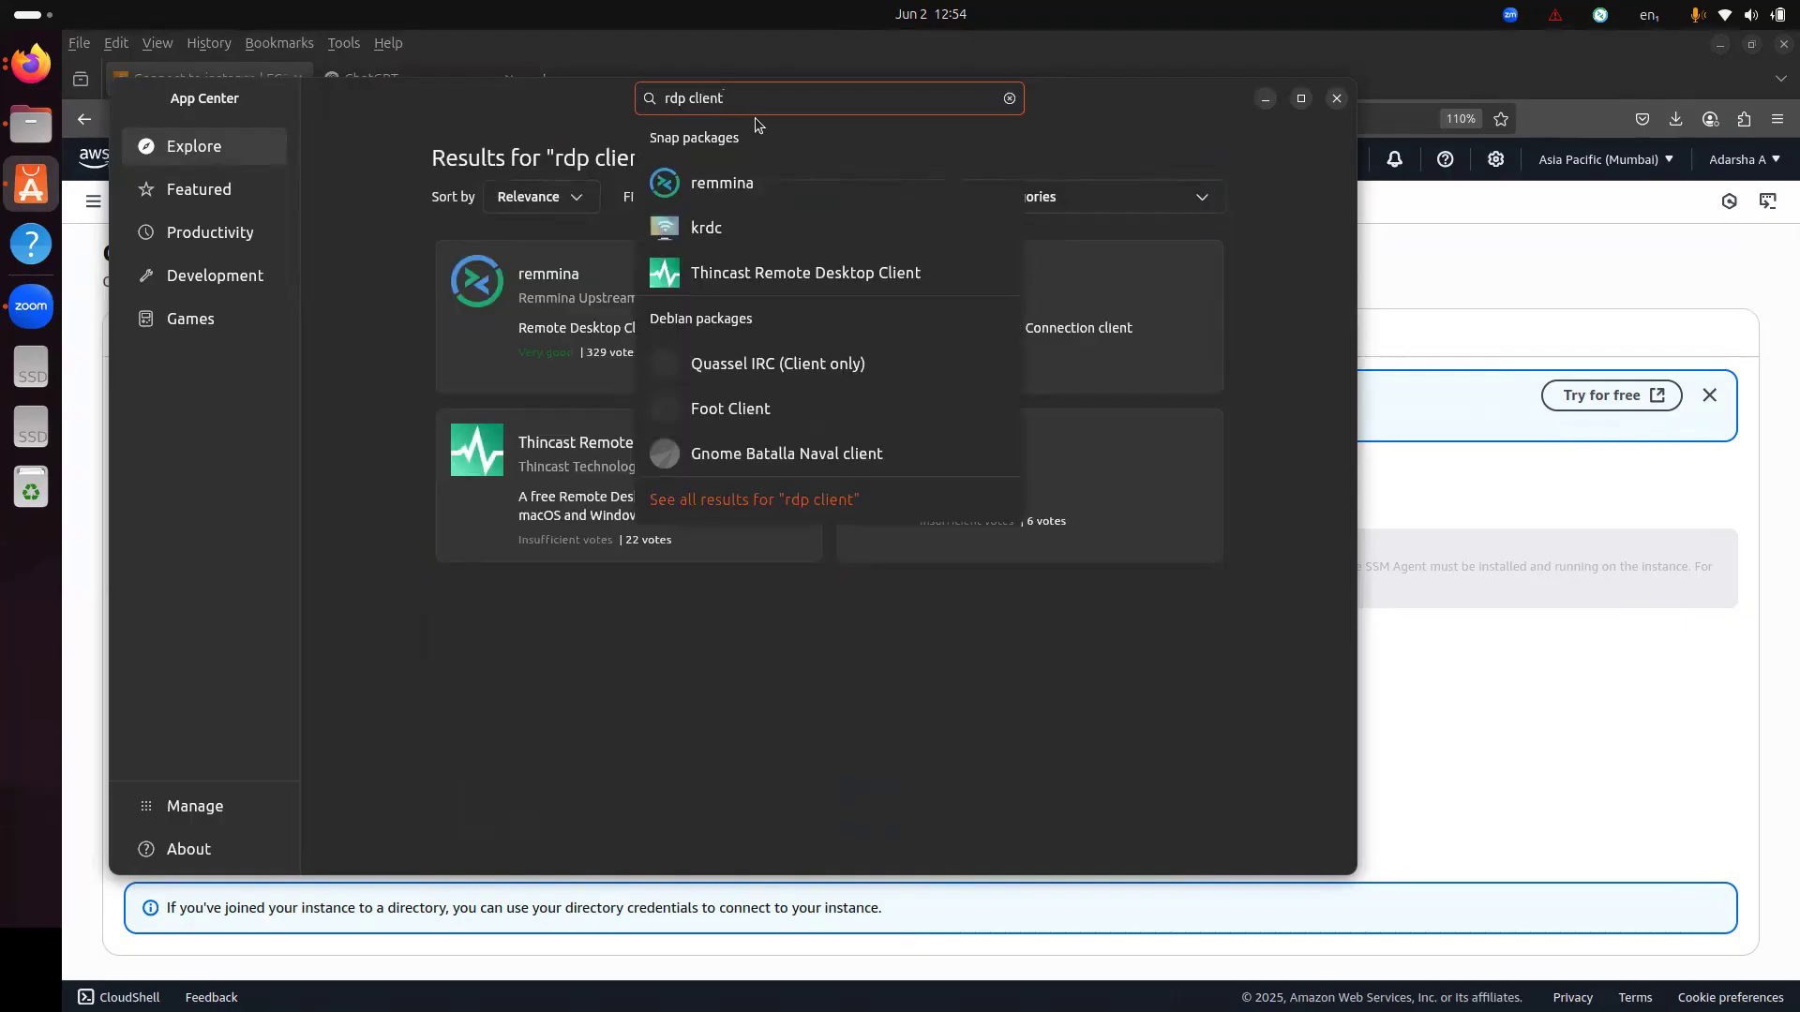
key(Return)
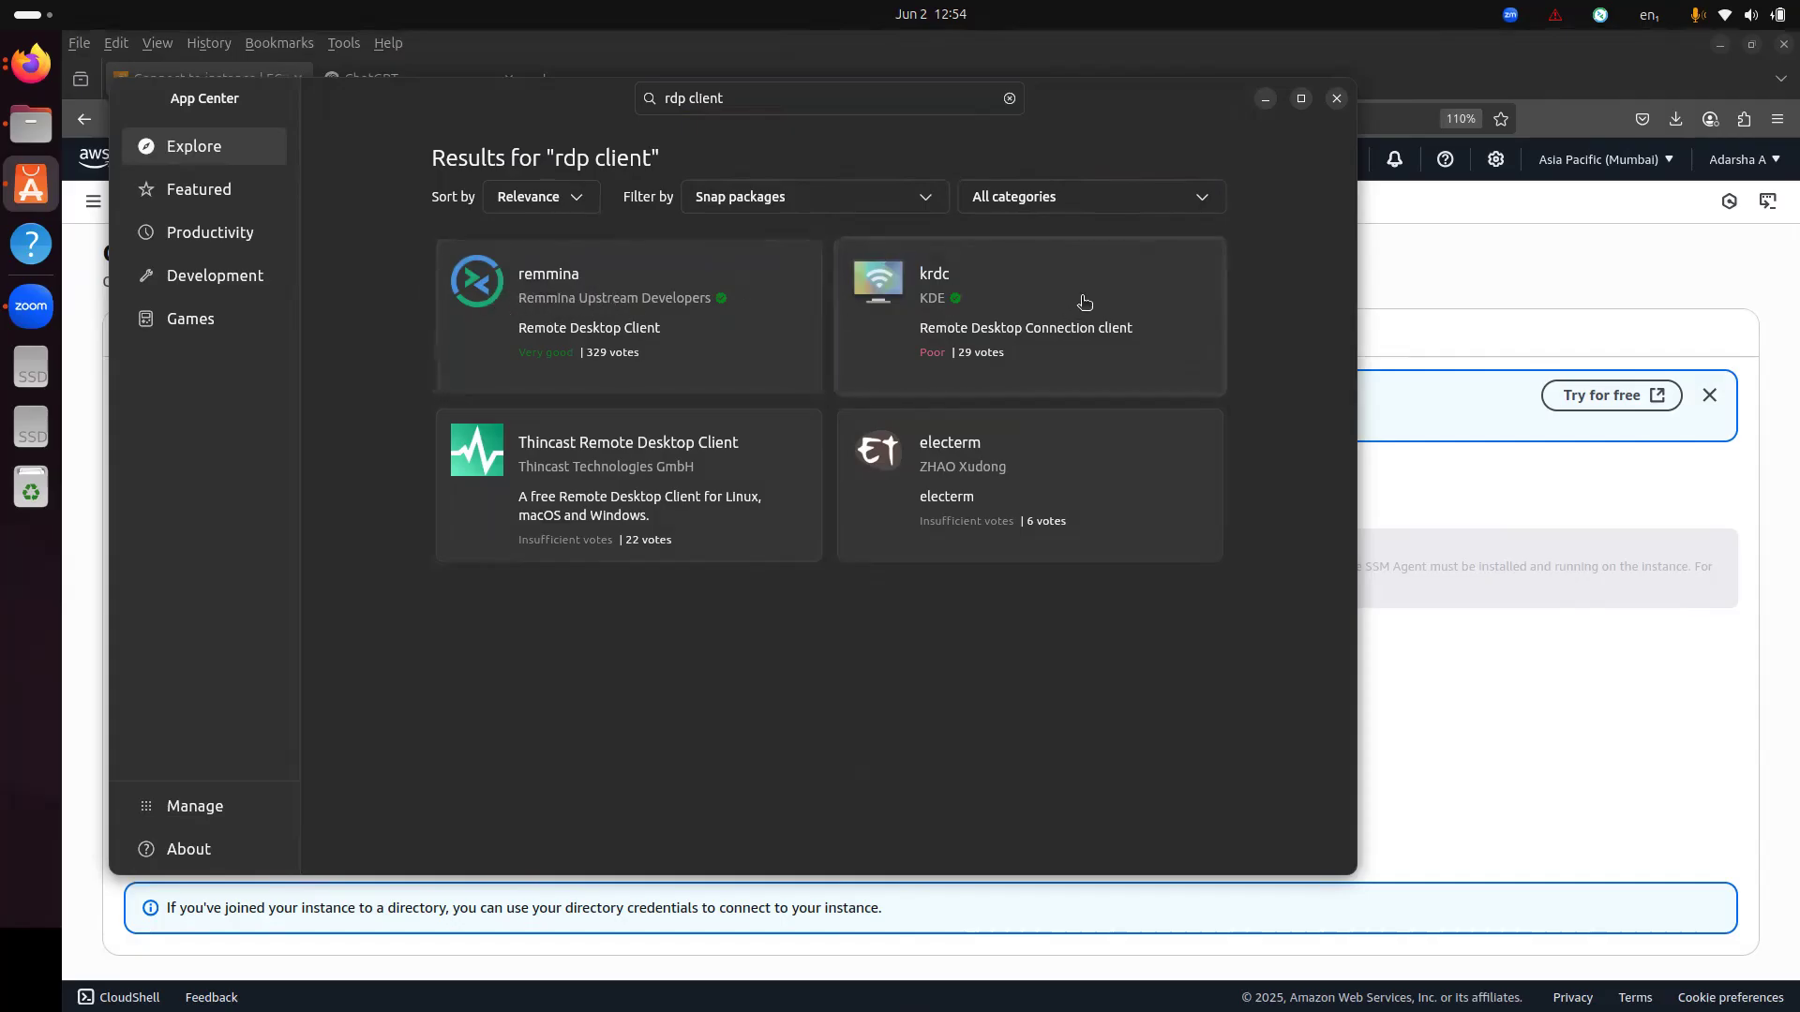
click(1337, 99)
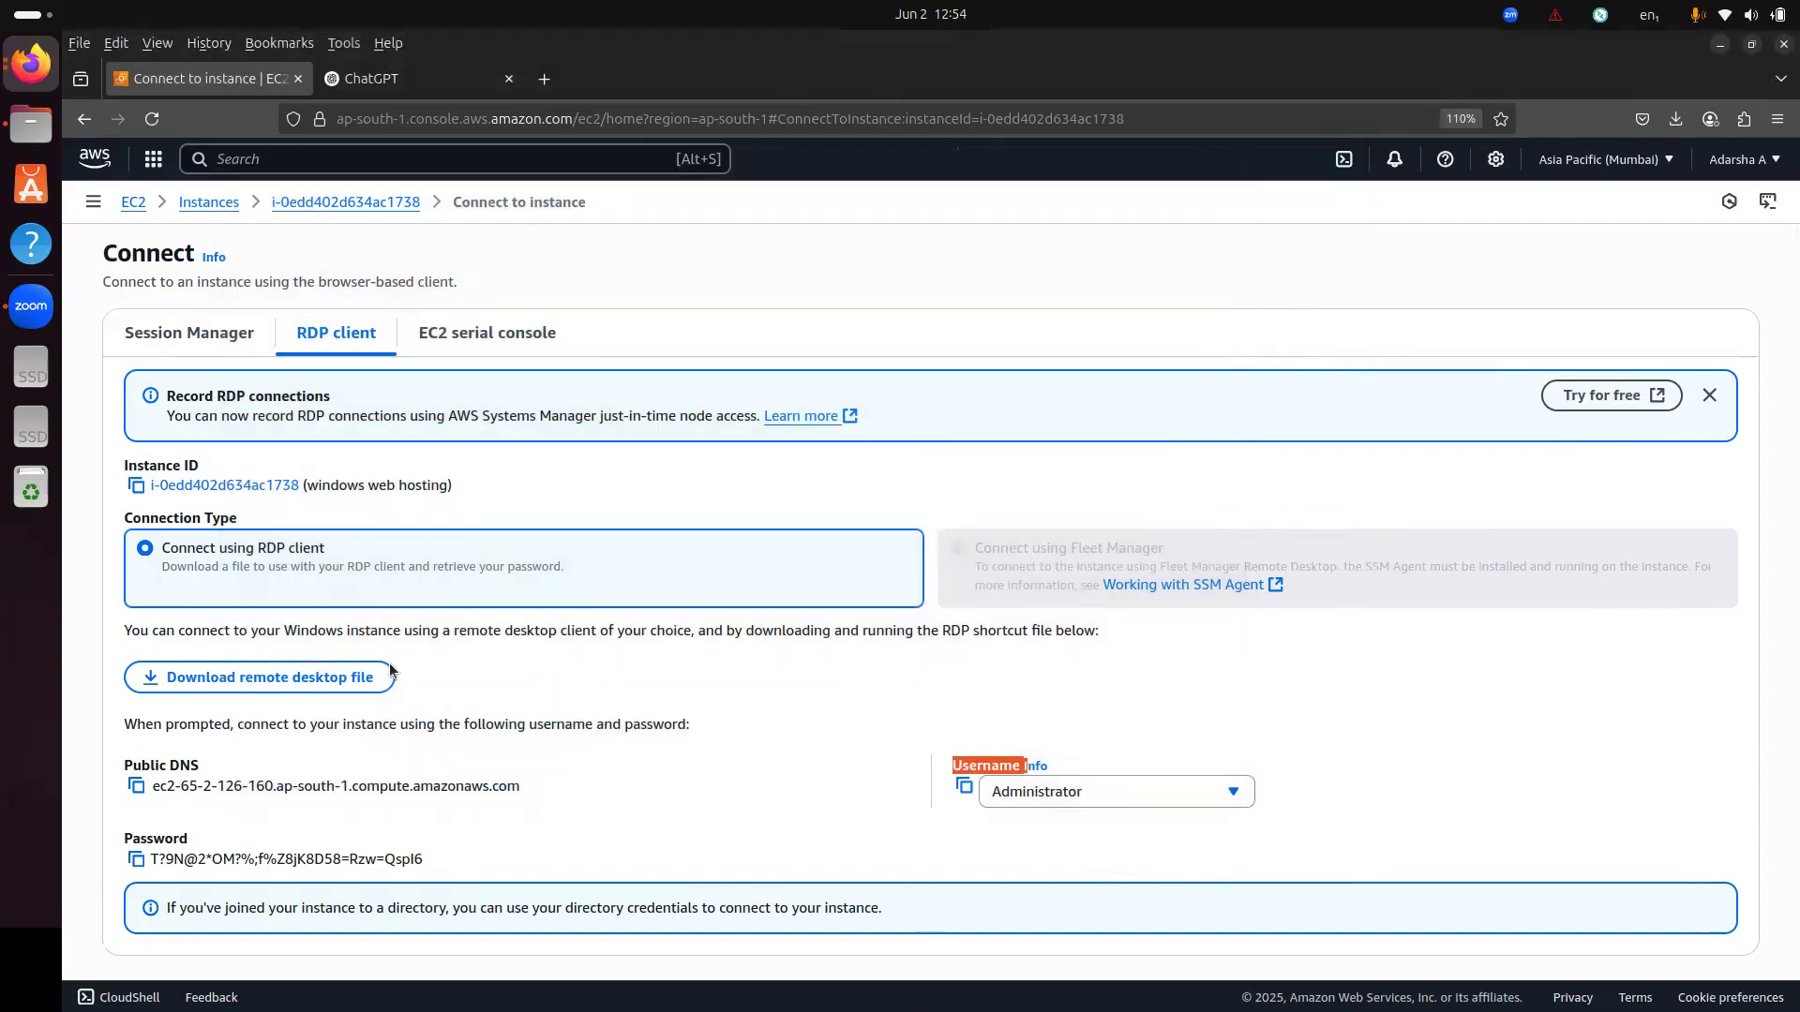
- Search the installed applications for "rdp" and launch Remmina
key(super)
text(rdp)
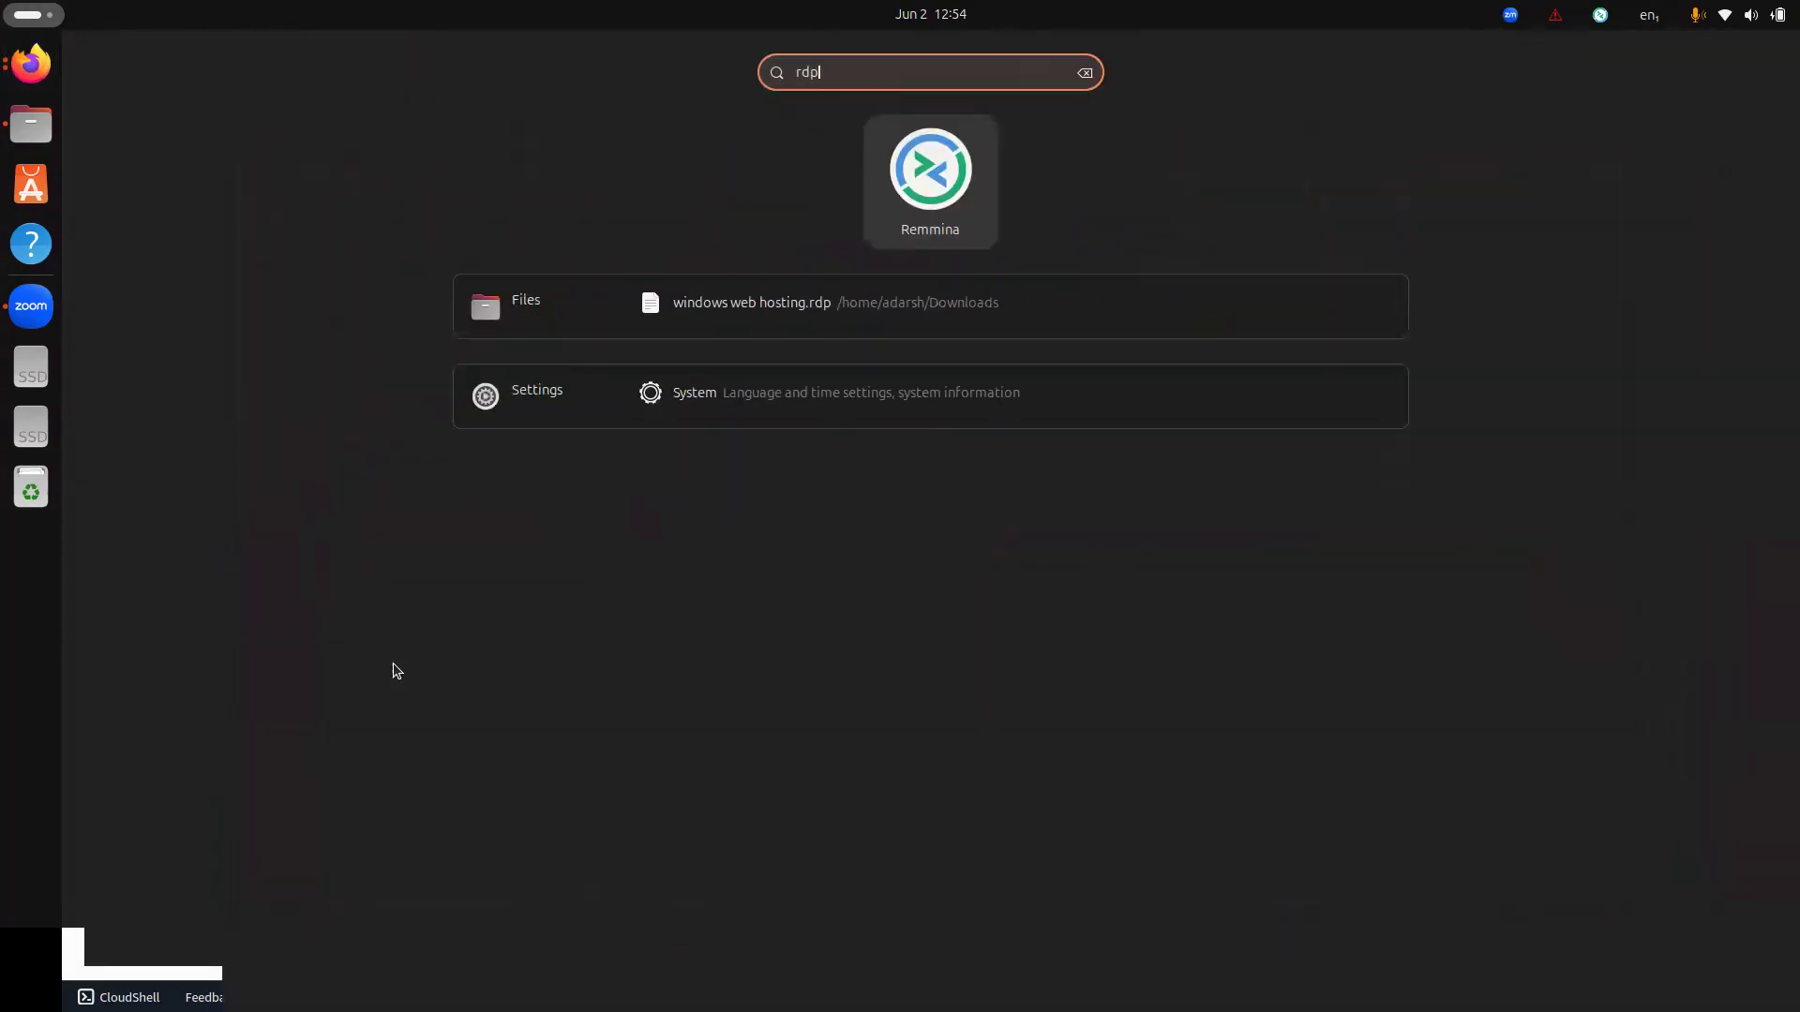
click(919, 176)
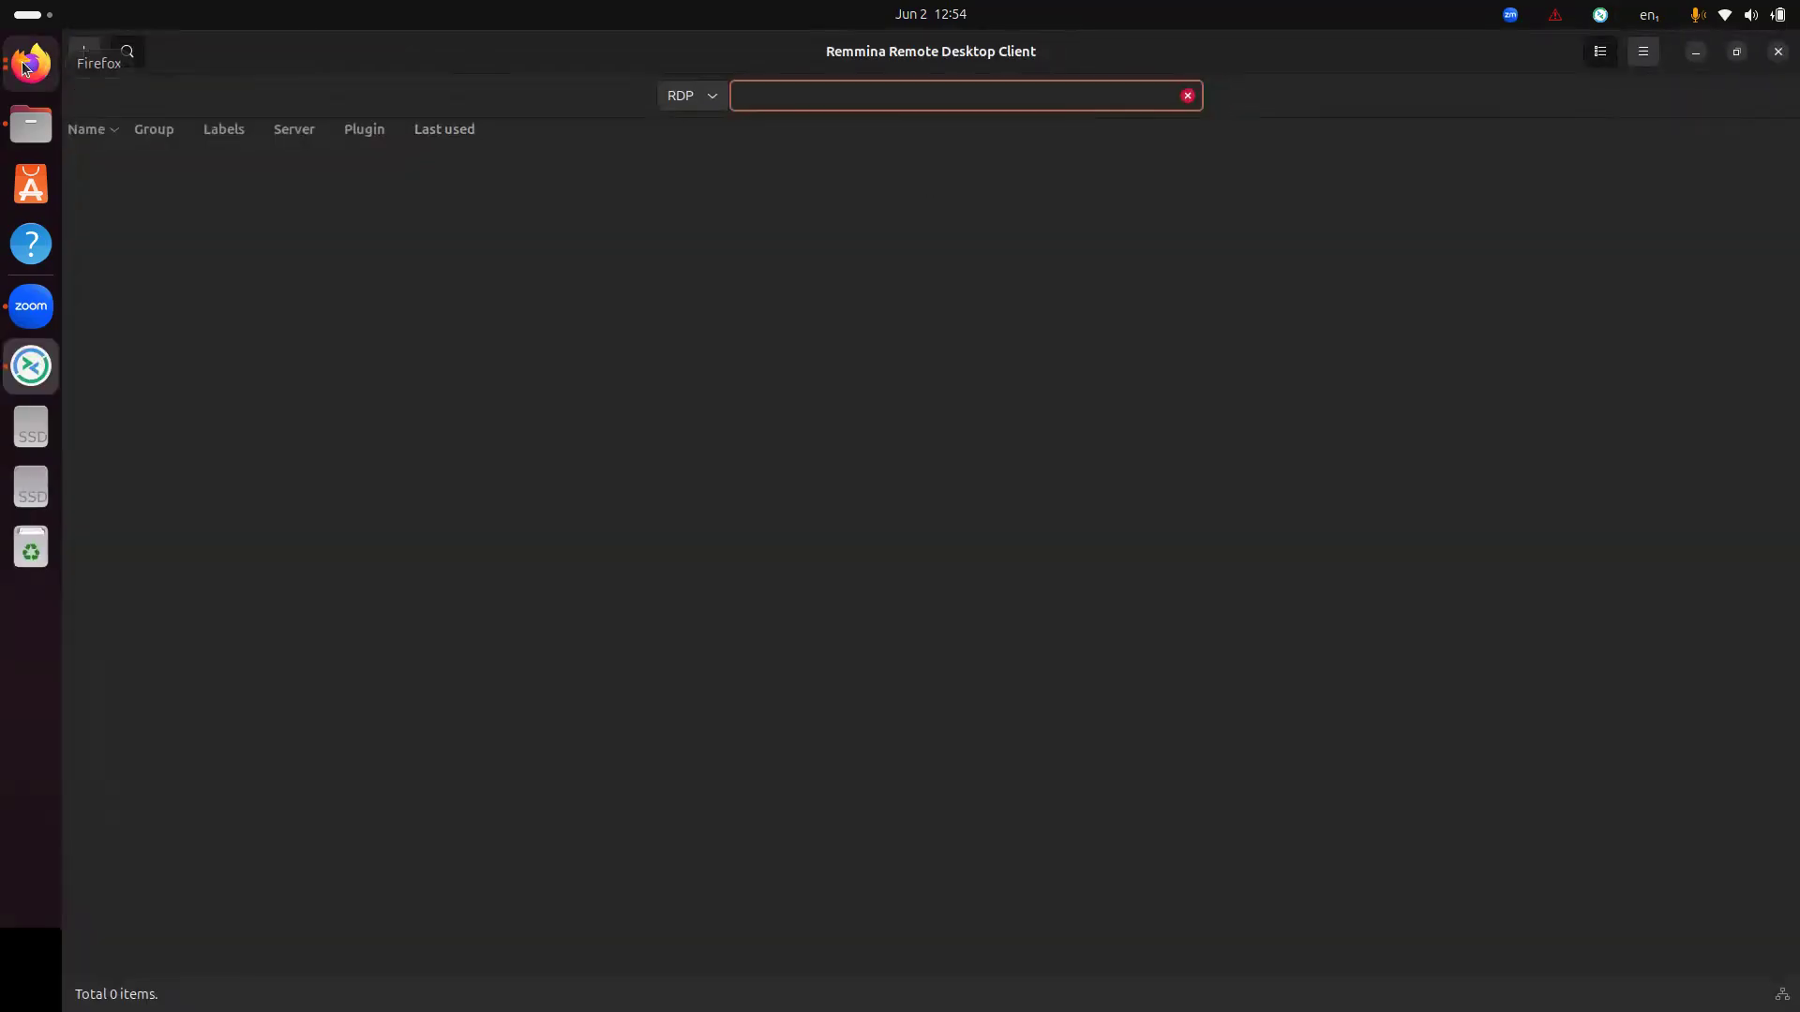
- Switch back to Firefox and review the downloaded RDP file entry and the instance's connection details
click(1696, 52)
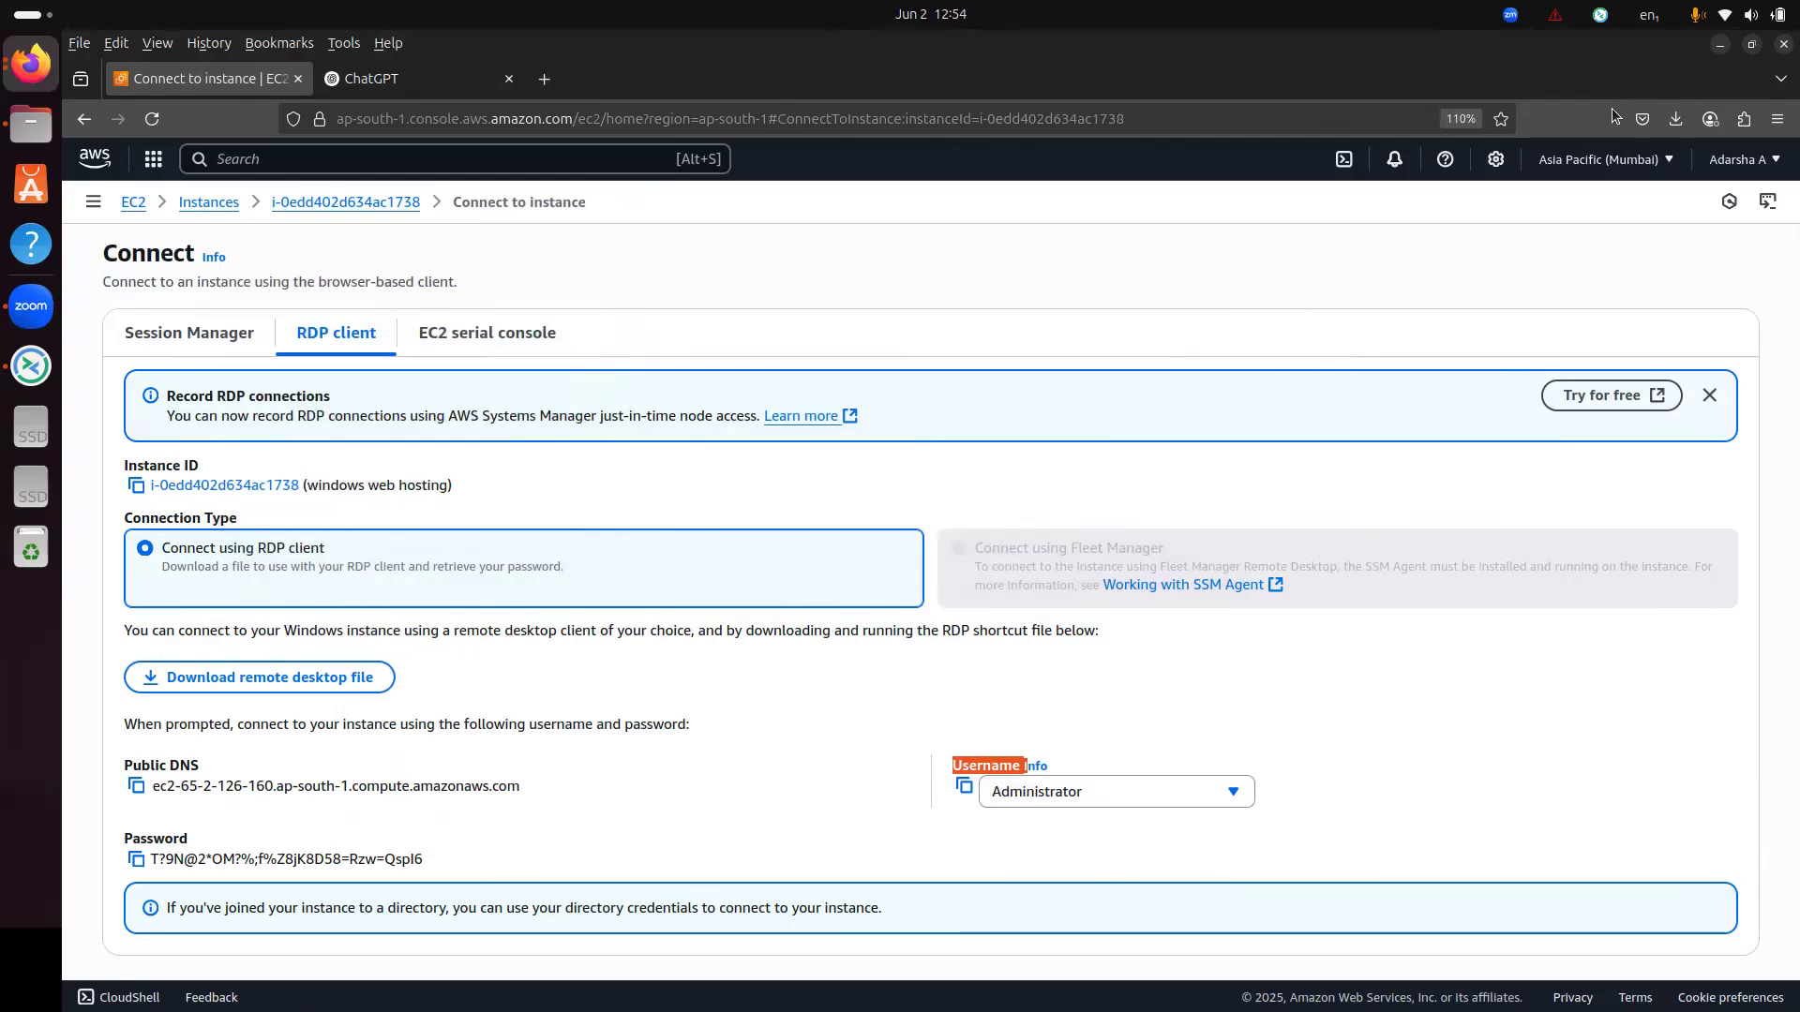
click(1195, 272)
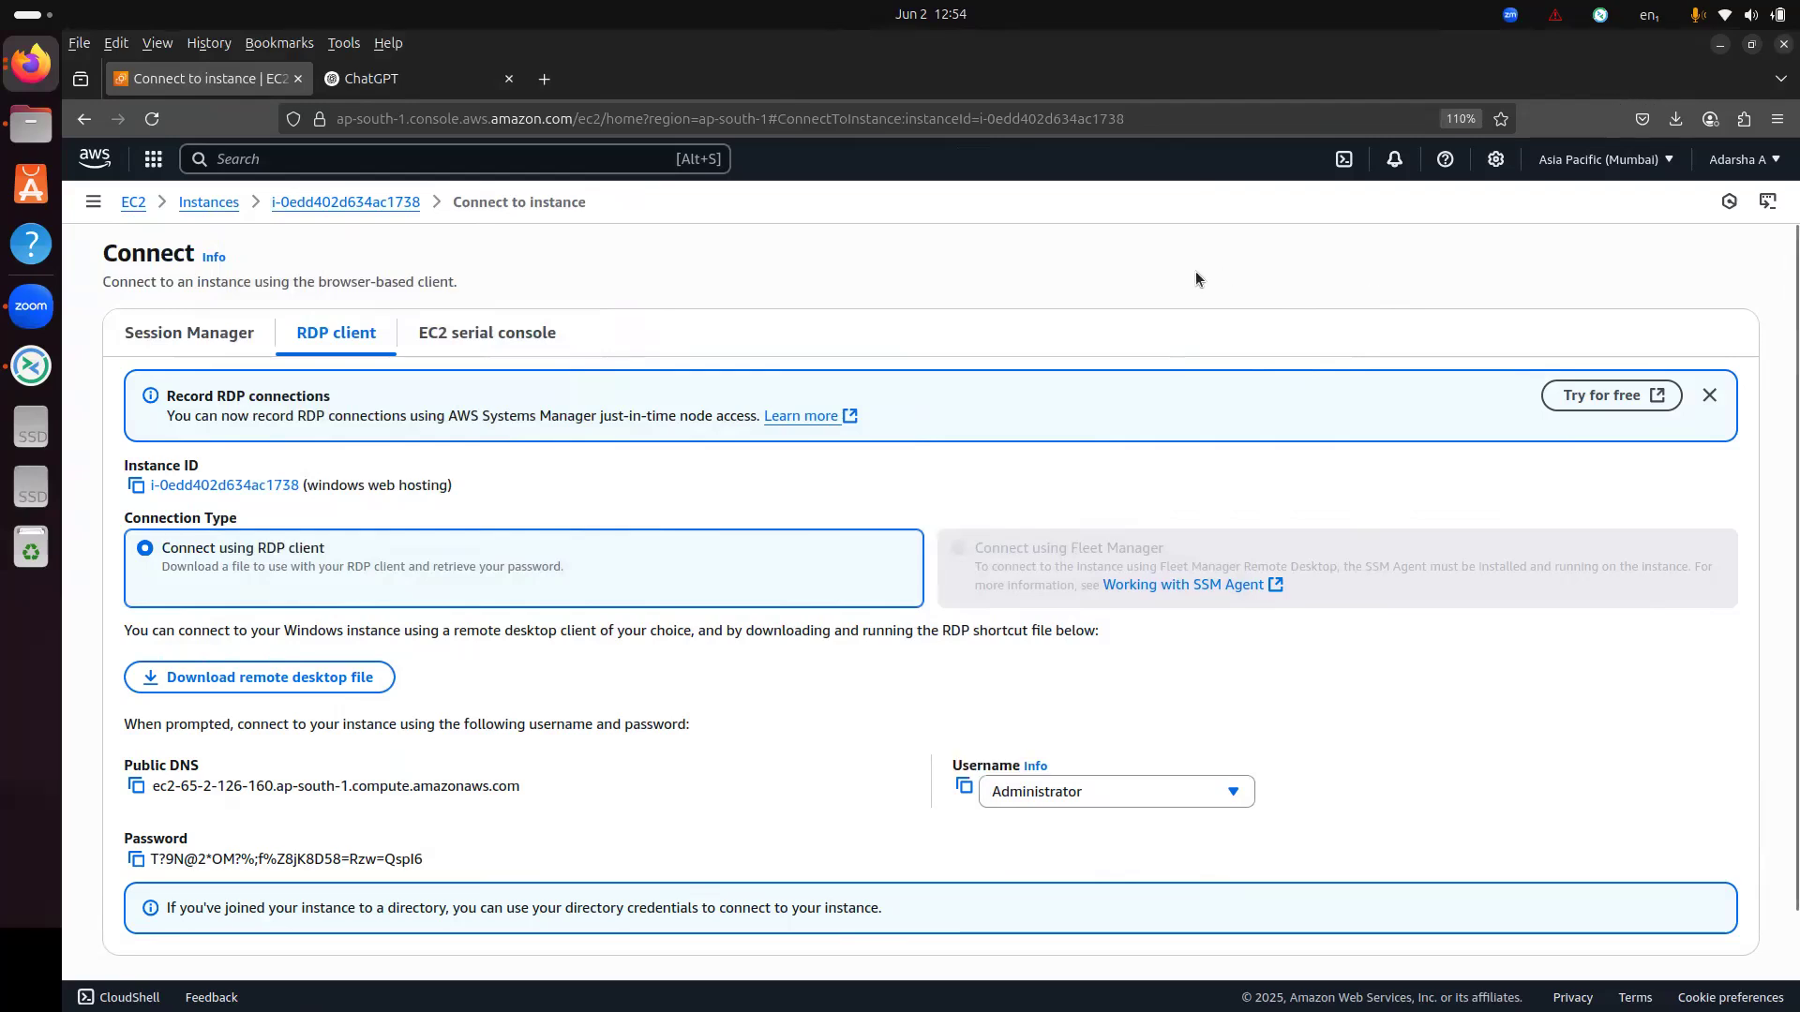
click(1675, 120)
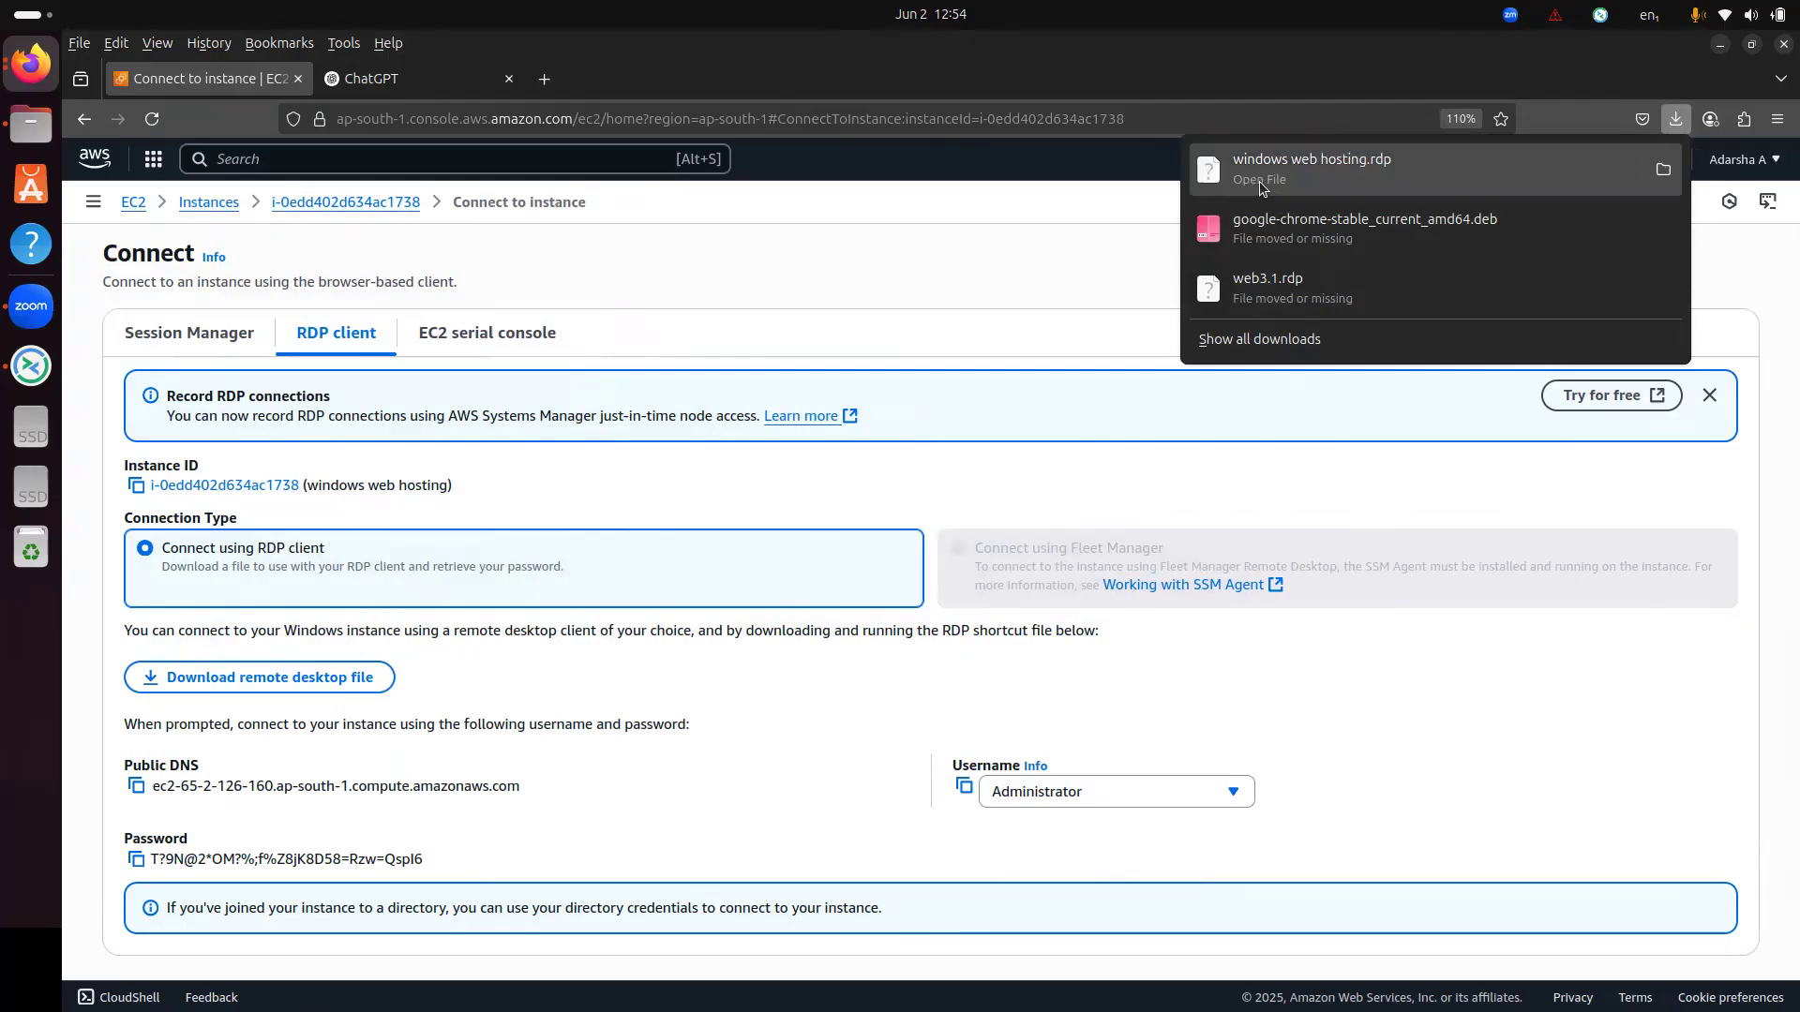
click(989, 252)
scroll(927, 630, down, 1)
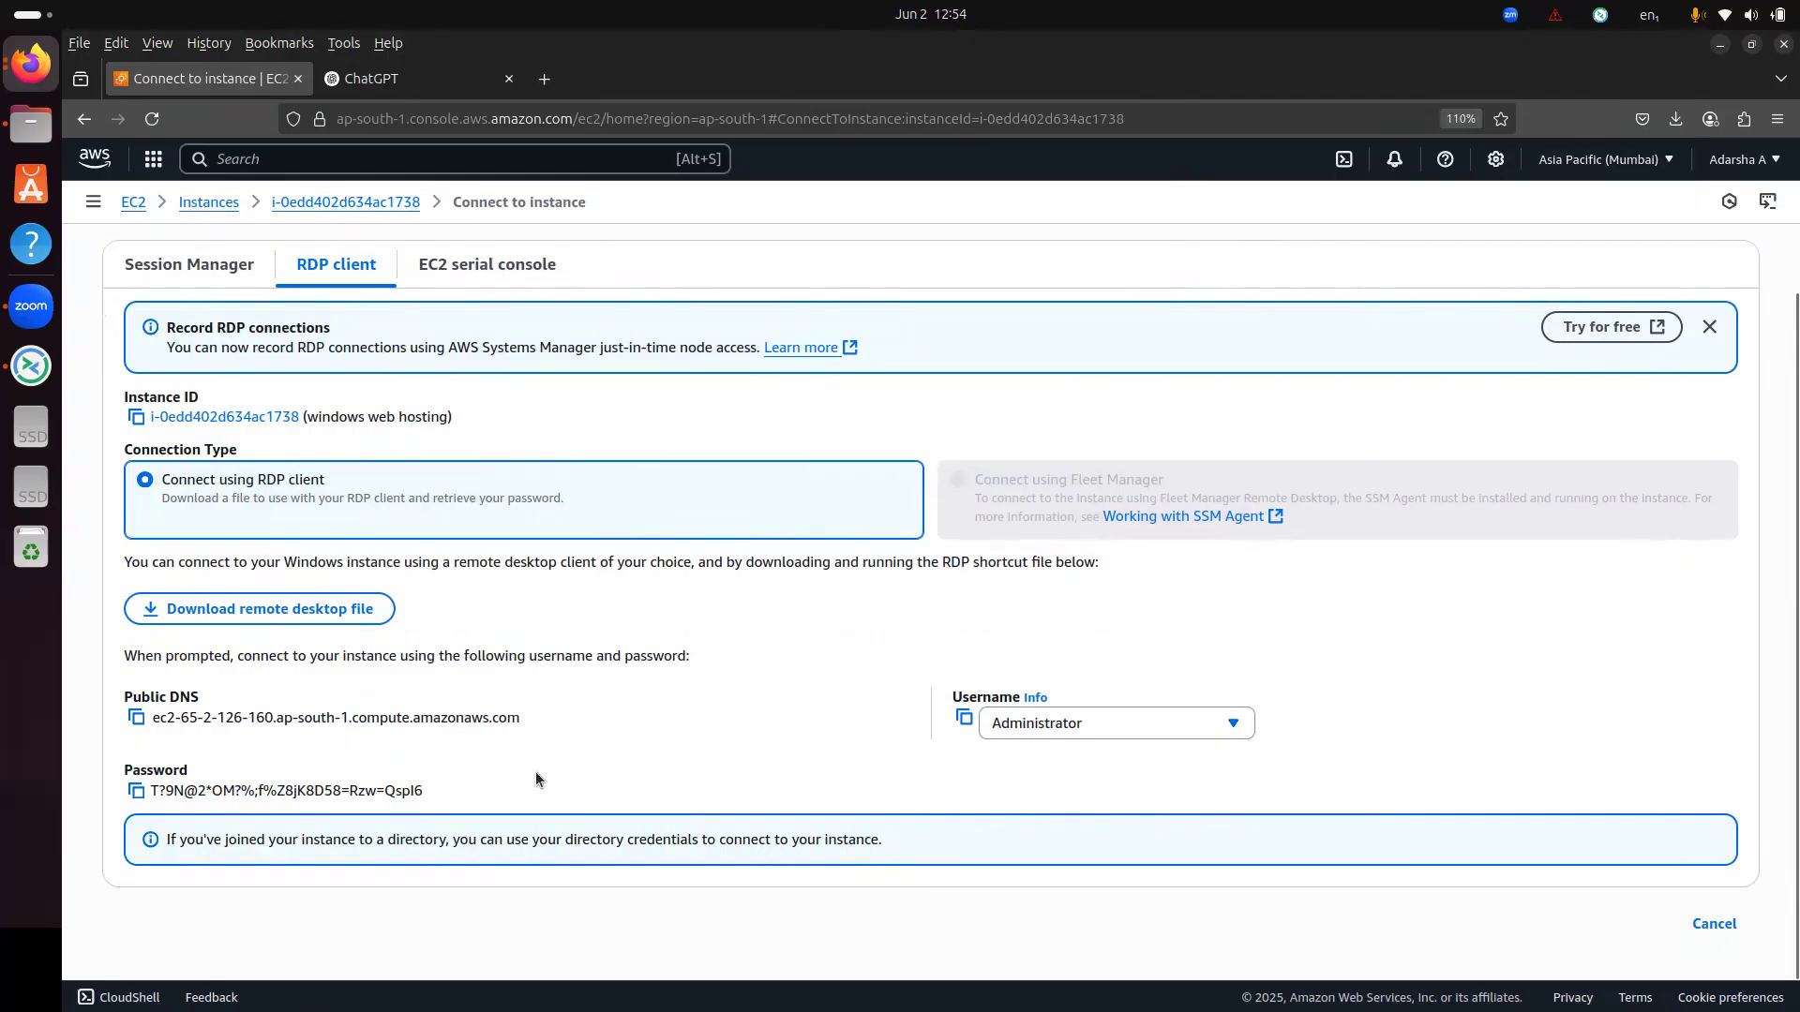
- Check Remmina's RDP address field, return to Firefox and copy the instance's Public DNS from the connection details
click(31, 365)
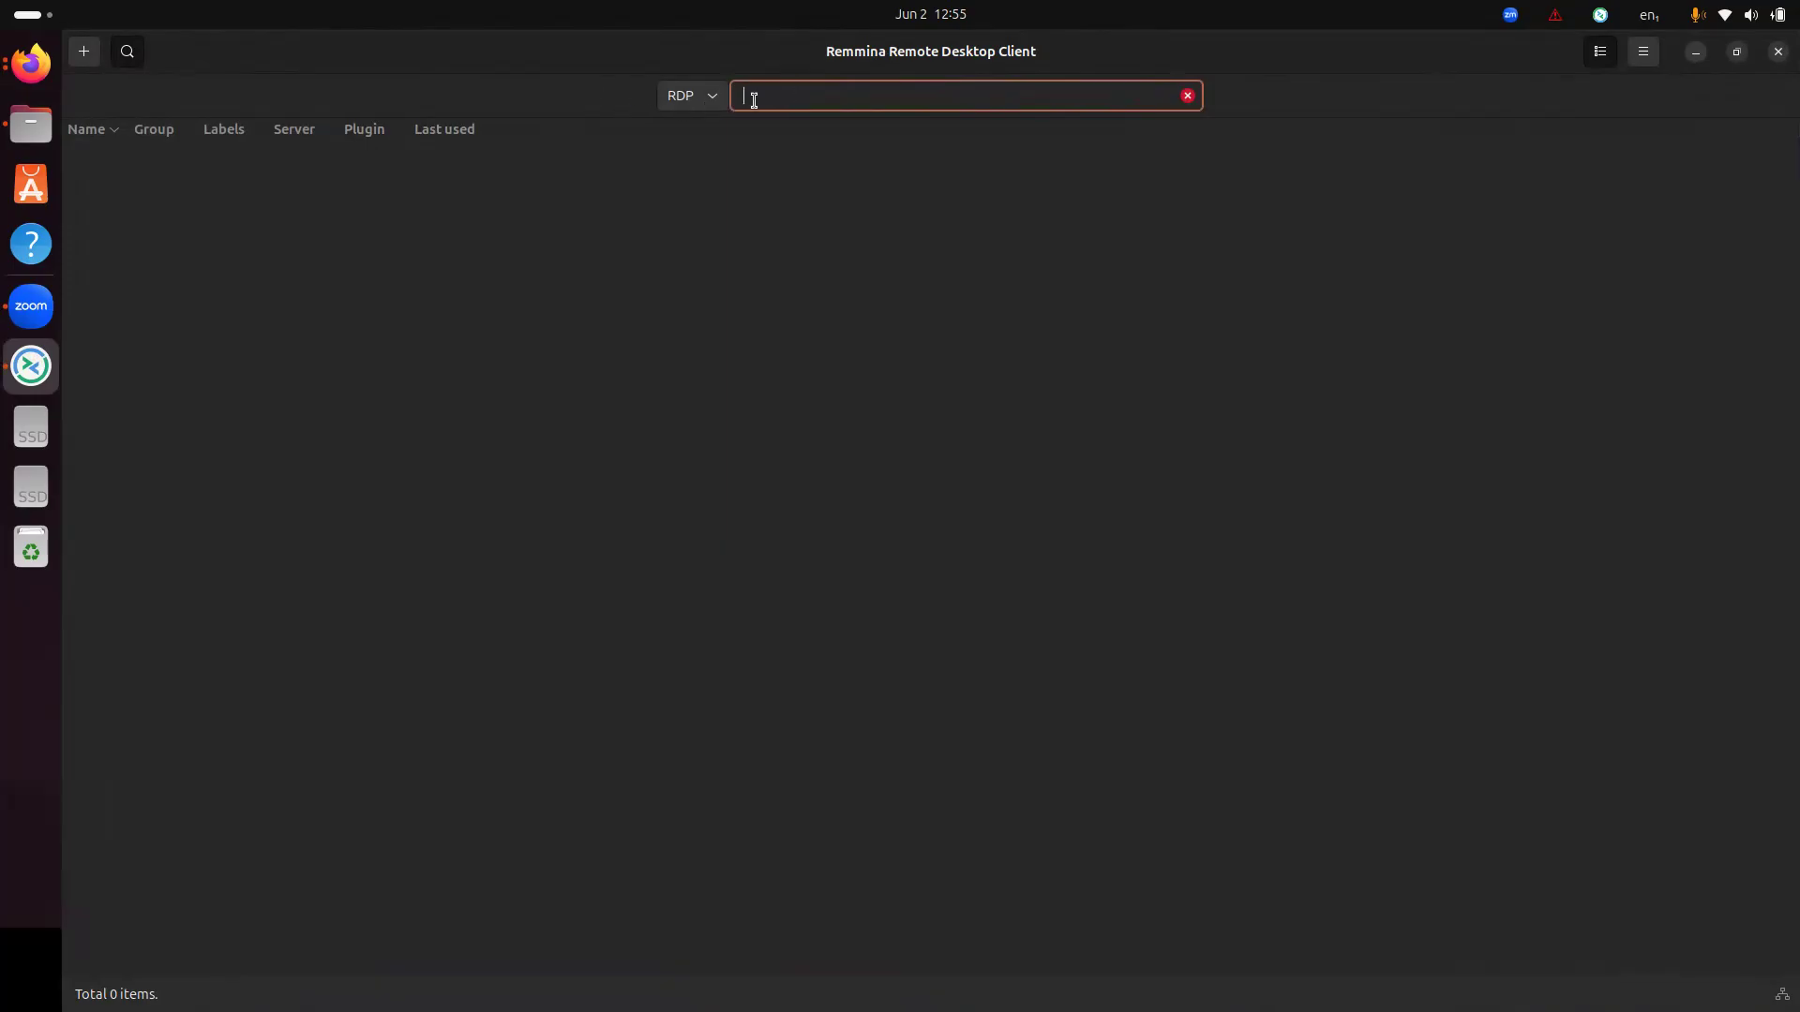
click(1695, 53)
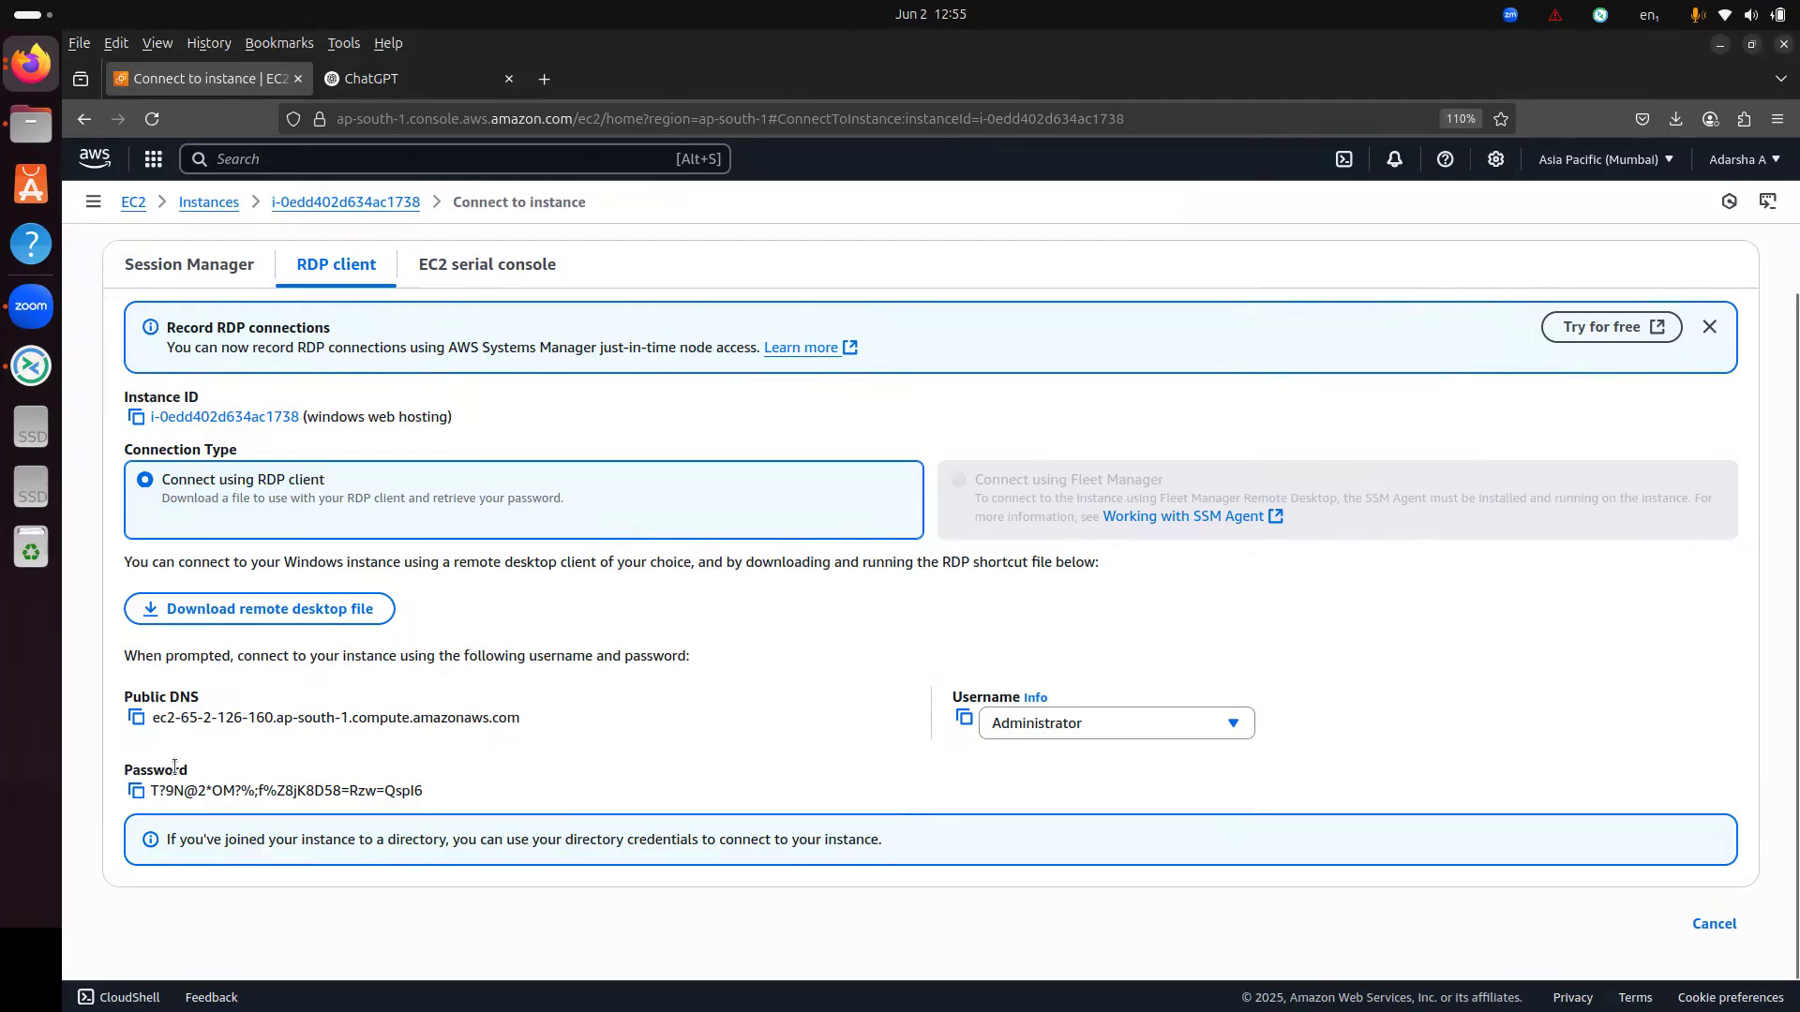
drag(567, 722, 142, 724)
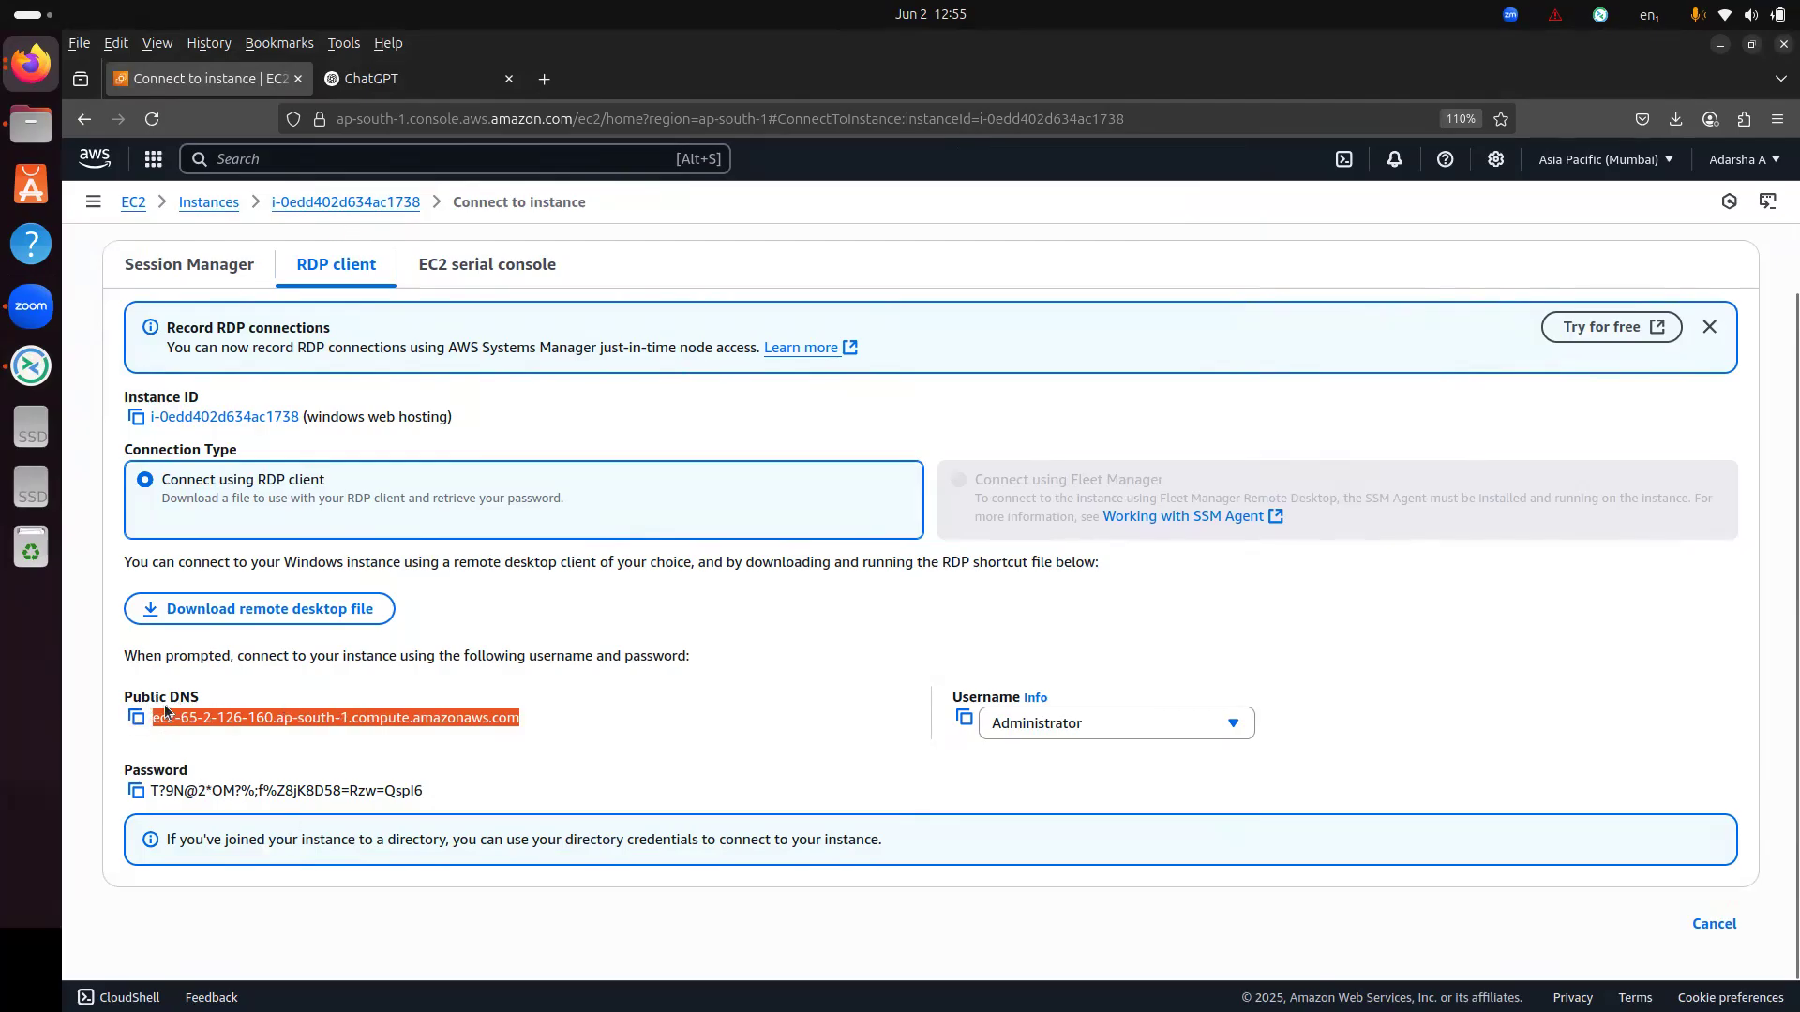
click(137, 718)
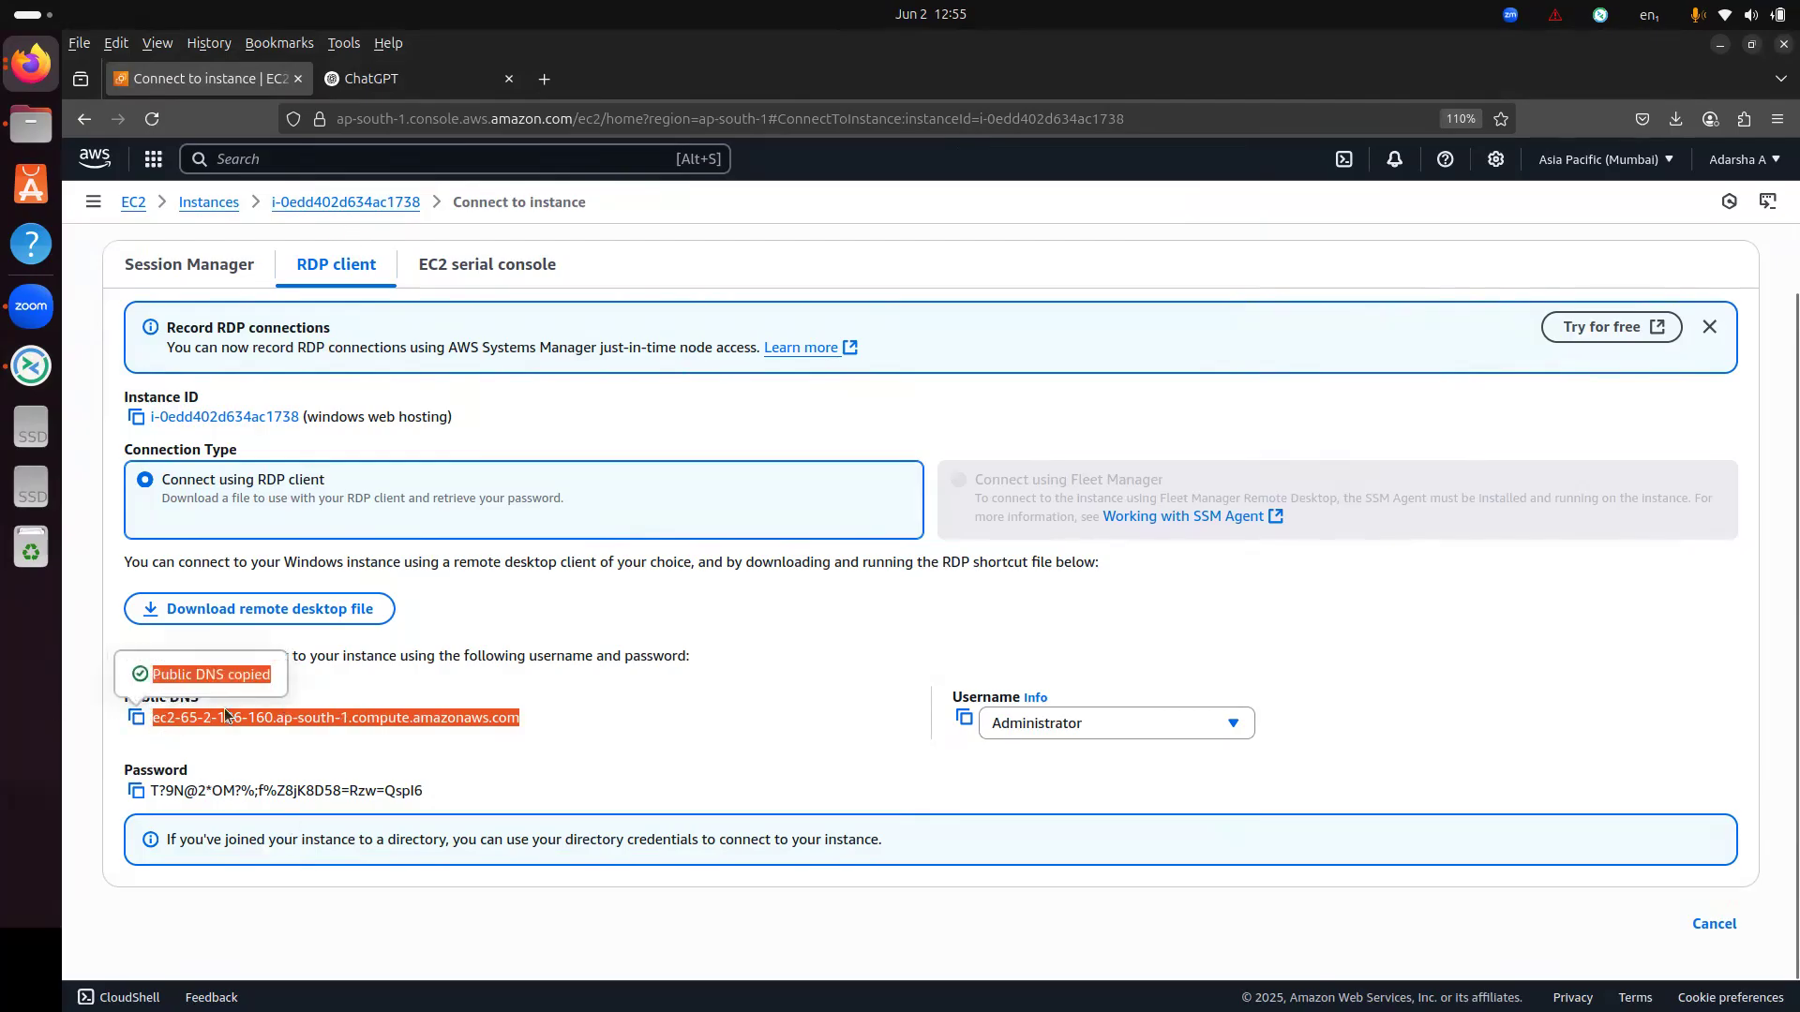
click(498, 701)
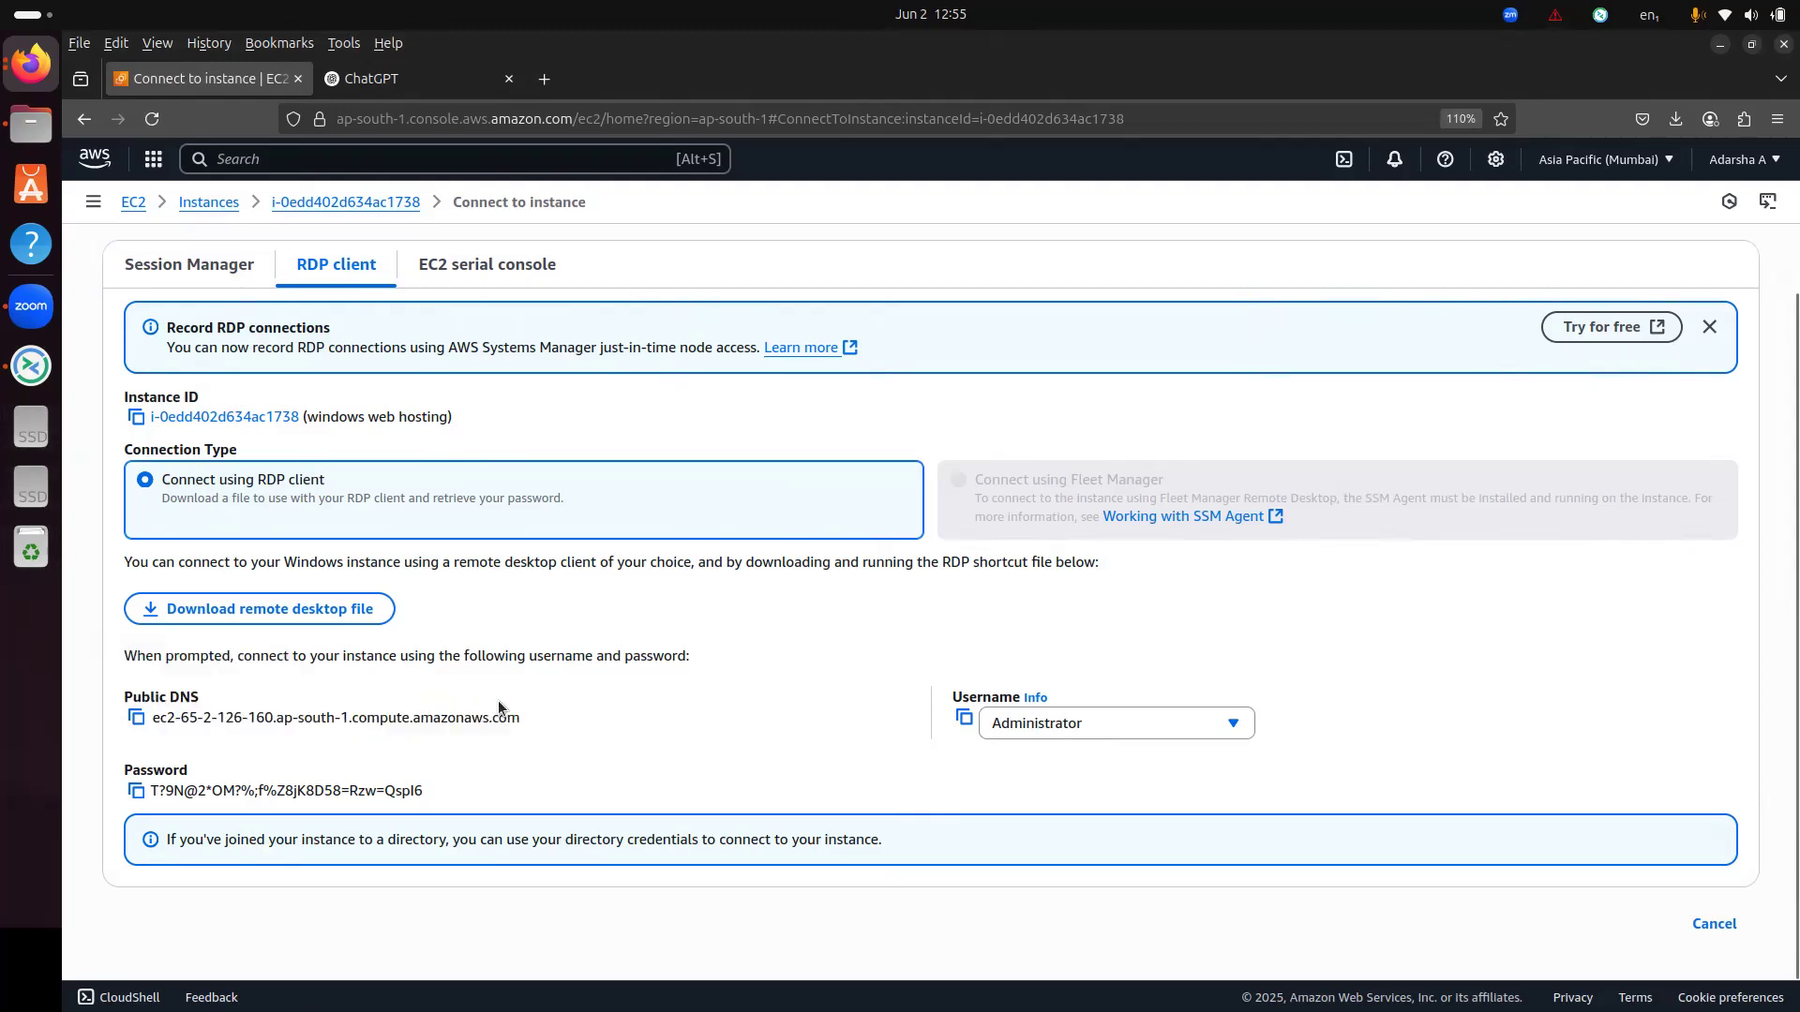
click(138, 719)
- Switch to Remmina, start an RDP connection to the copied address ec2-65-2-126-160.ap-south-1.compute.amazonaws.com, and accept its certificate
click(31, 365)
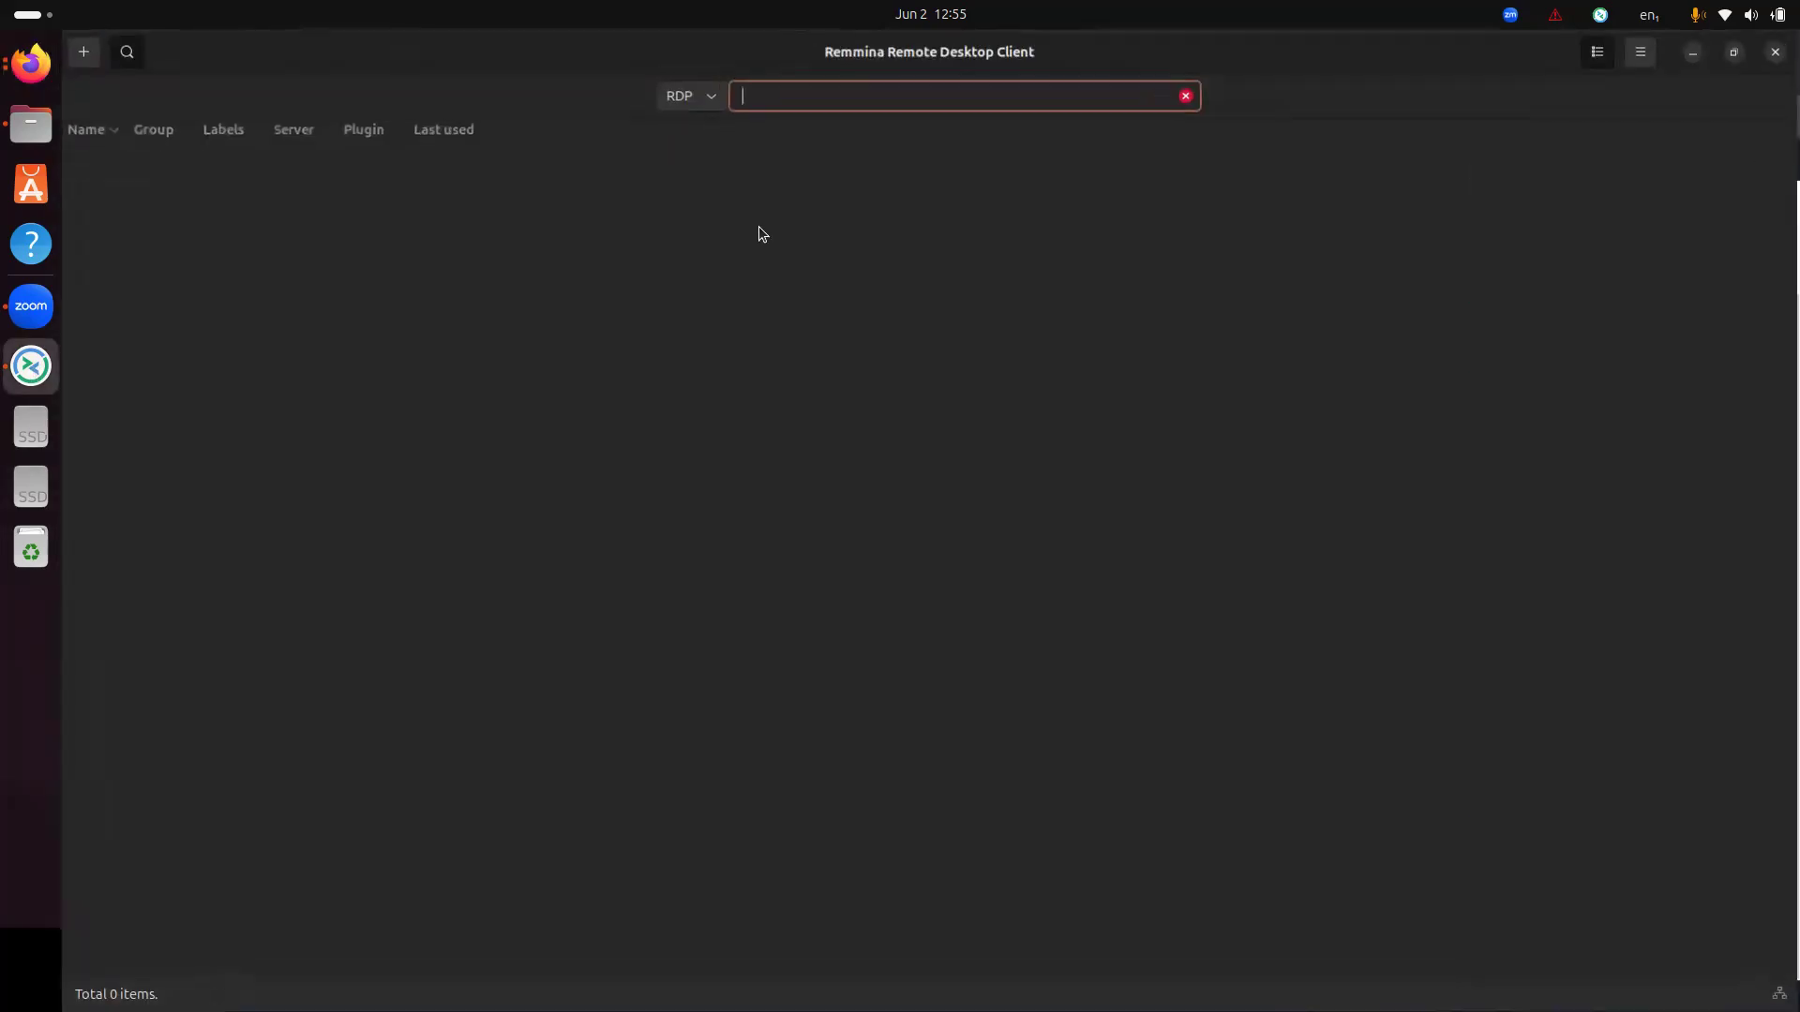
key(ctrl+v)
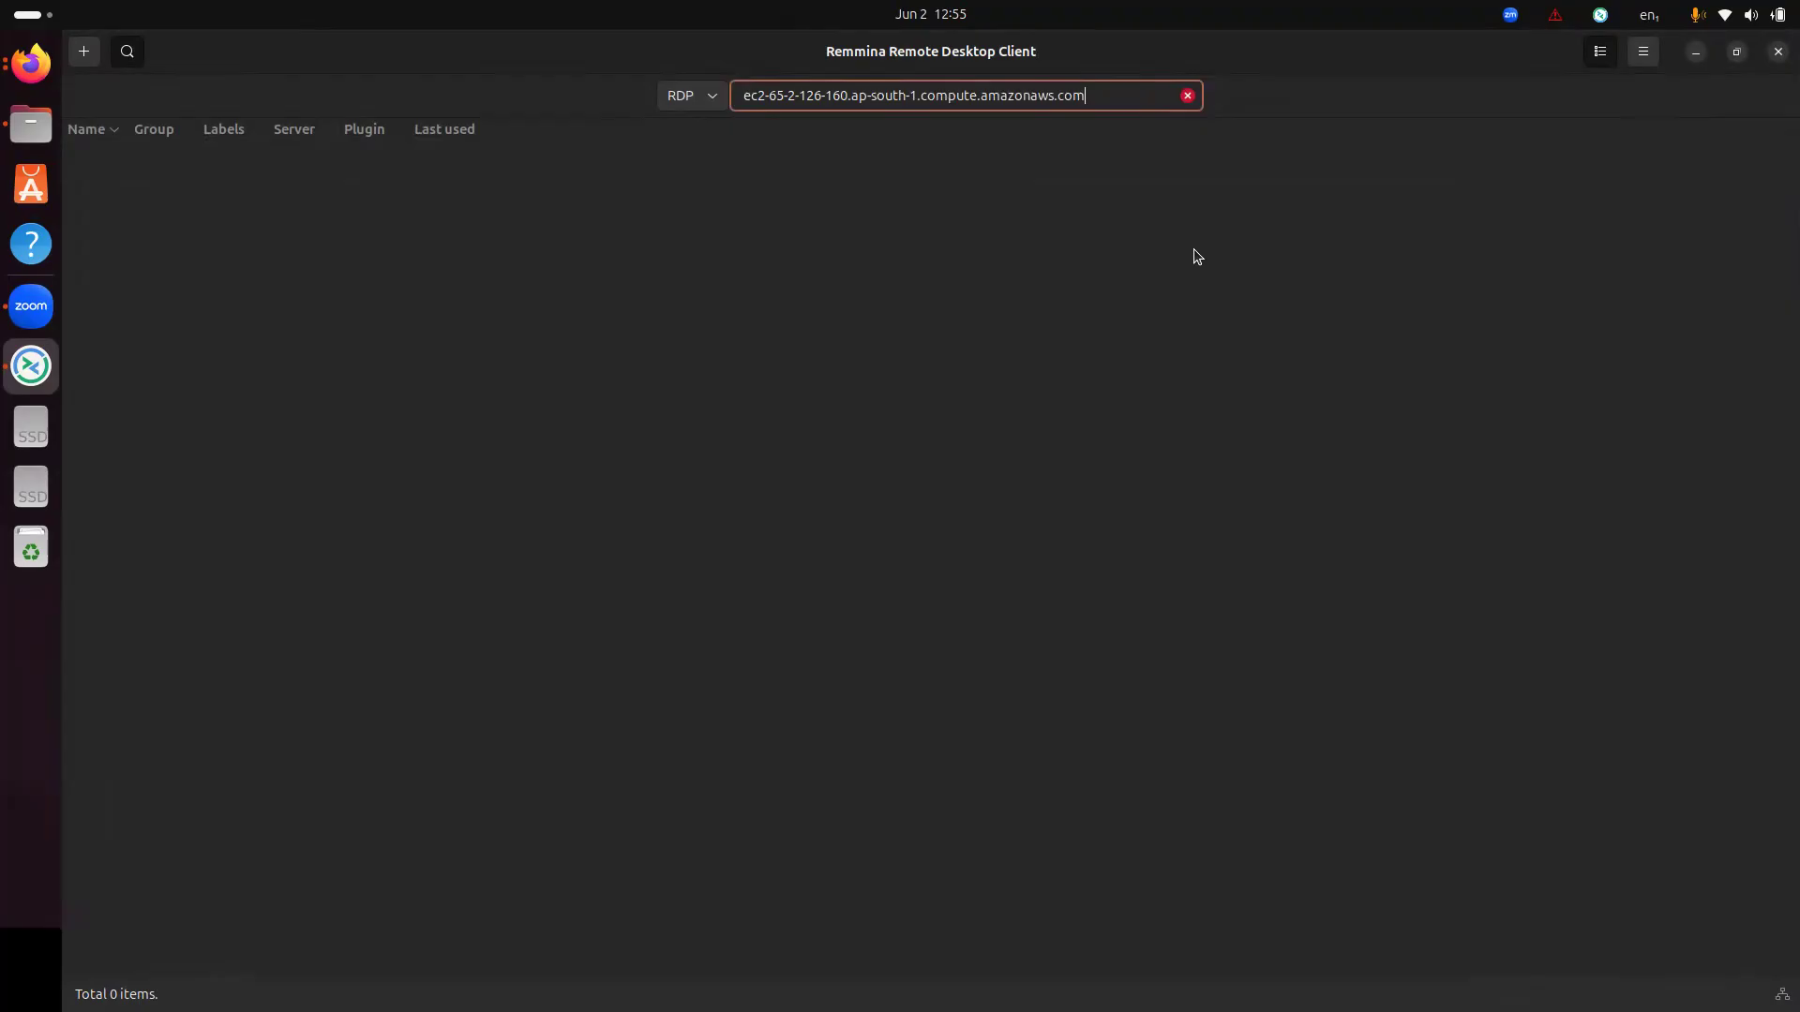
key(Return)
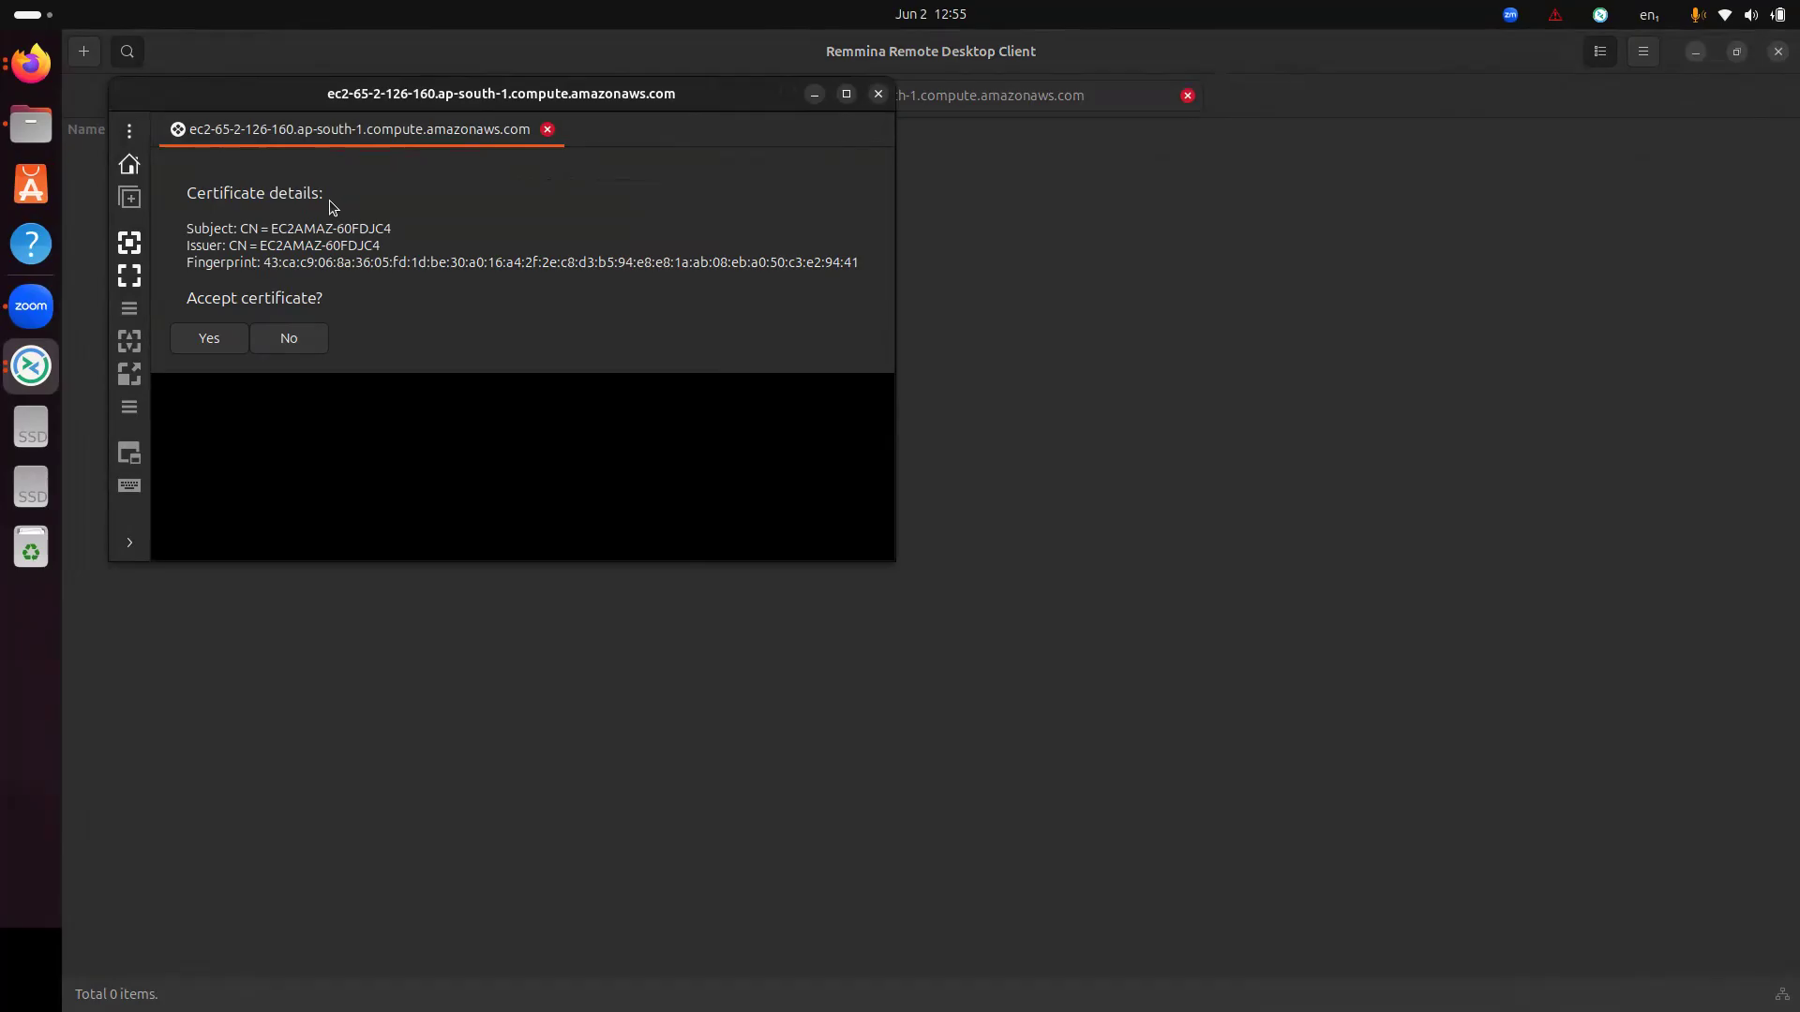
click(207, 344)
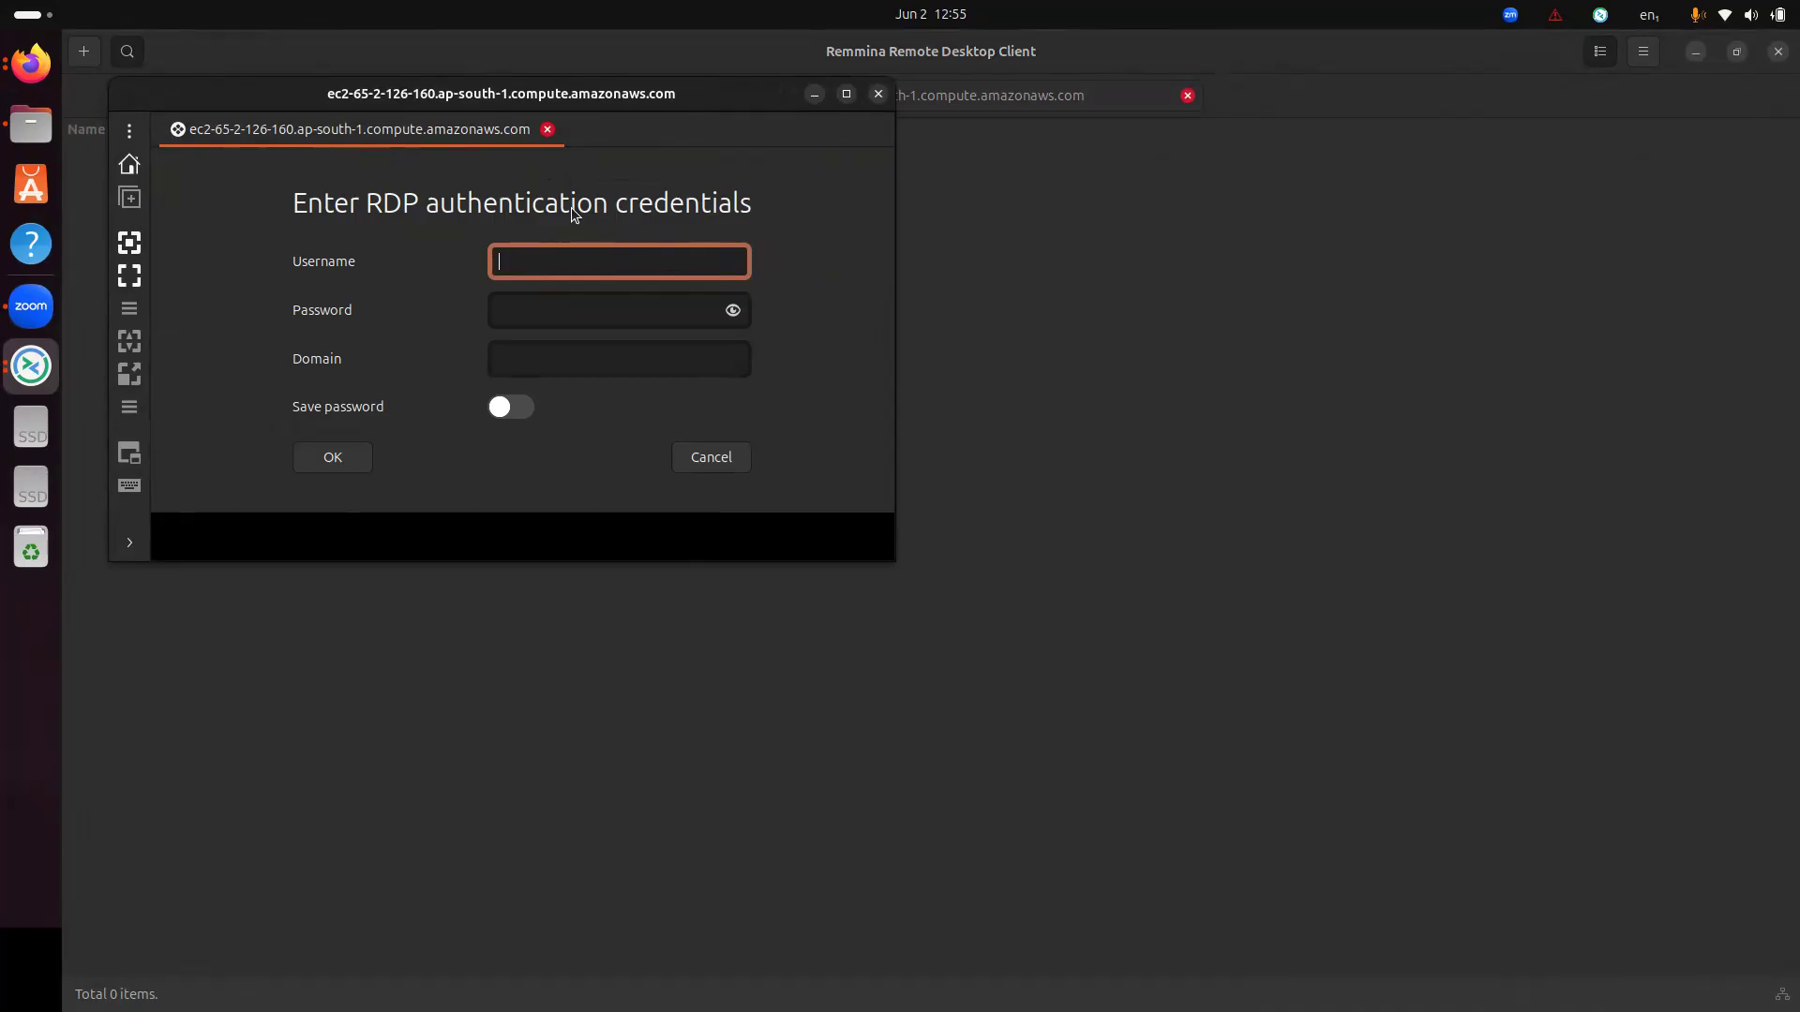
- Copy the Administrator username from the AWS connection details in Firefox and enter it in Remmina's RDP credentials form
drag(712, 95, 779, 232)
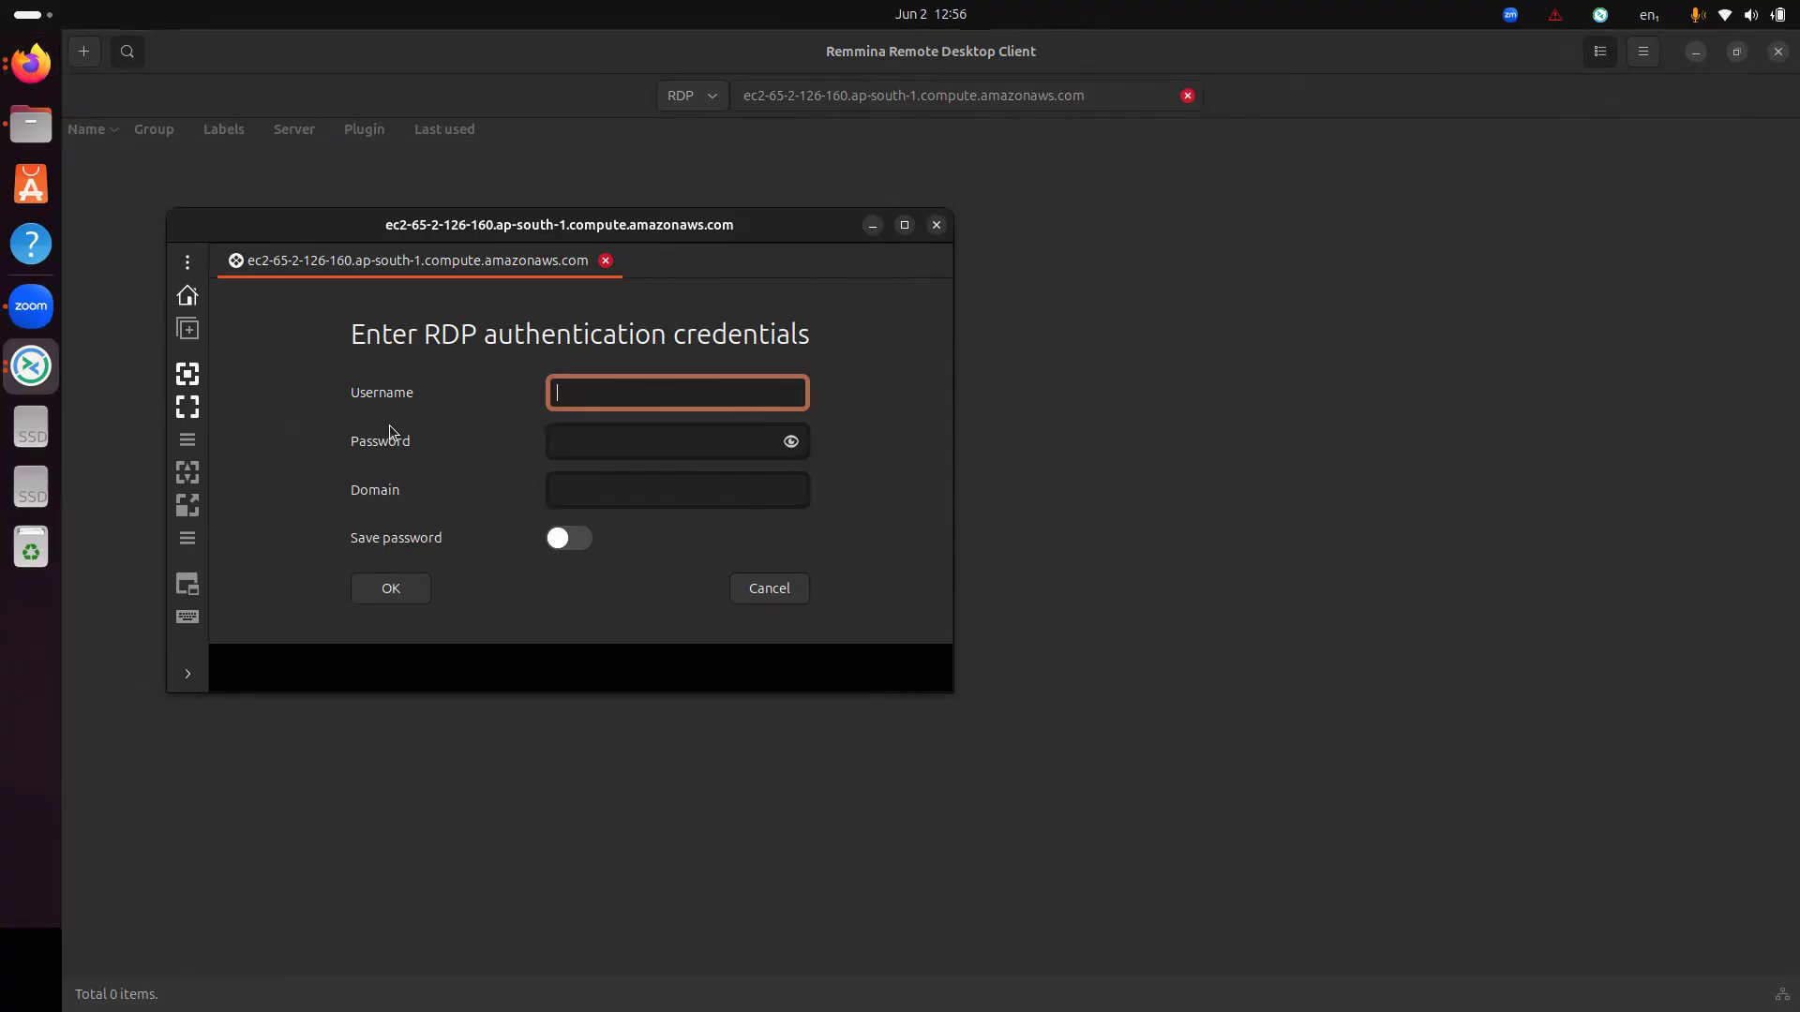
click(1697, 52)
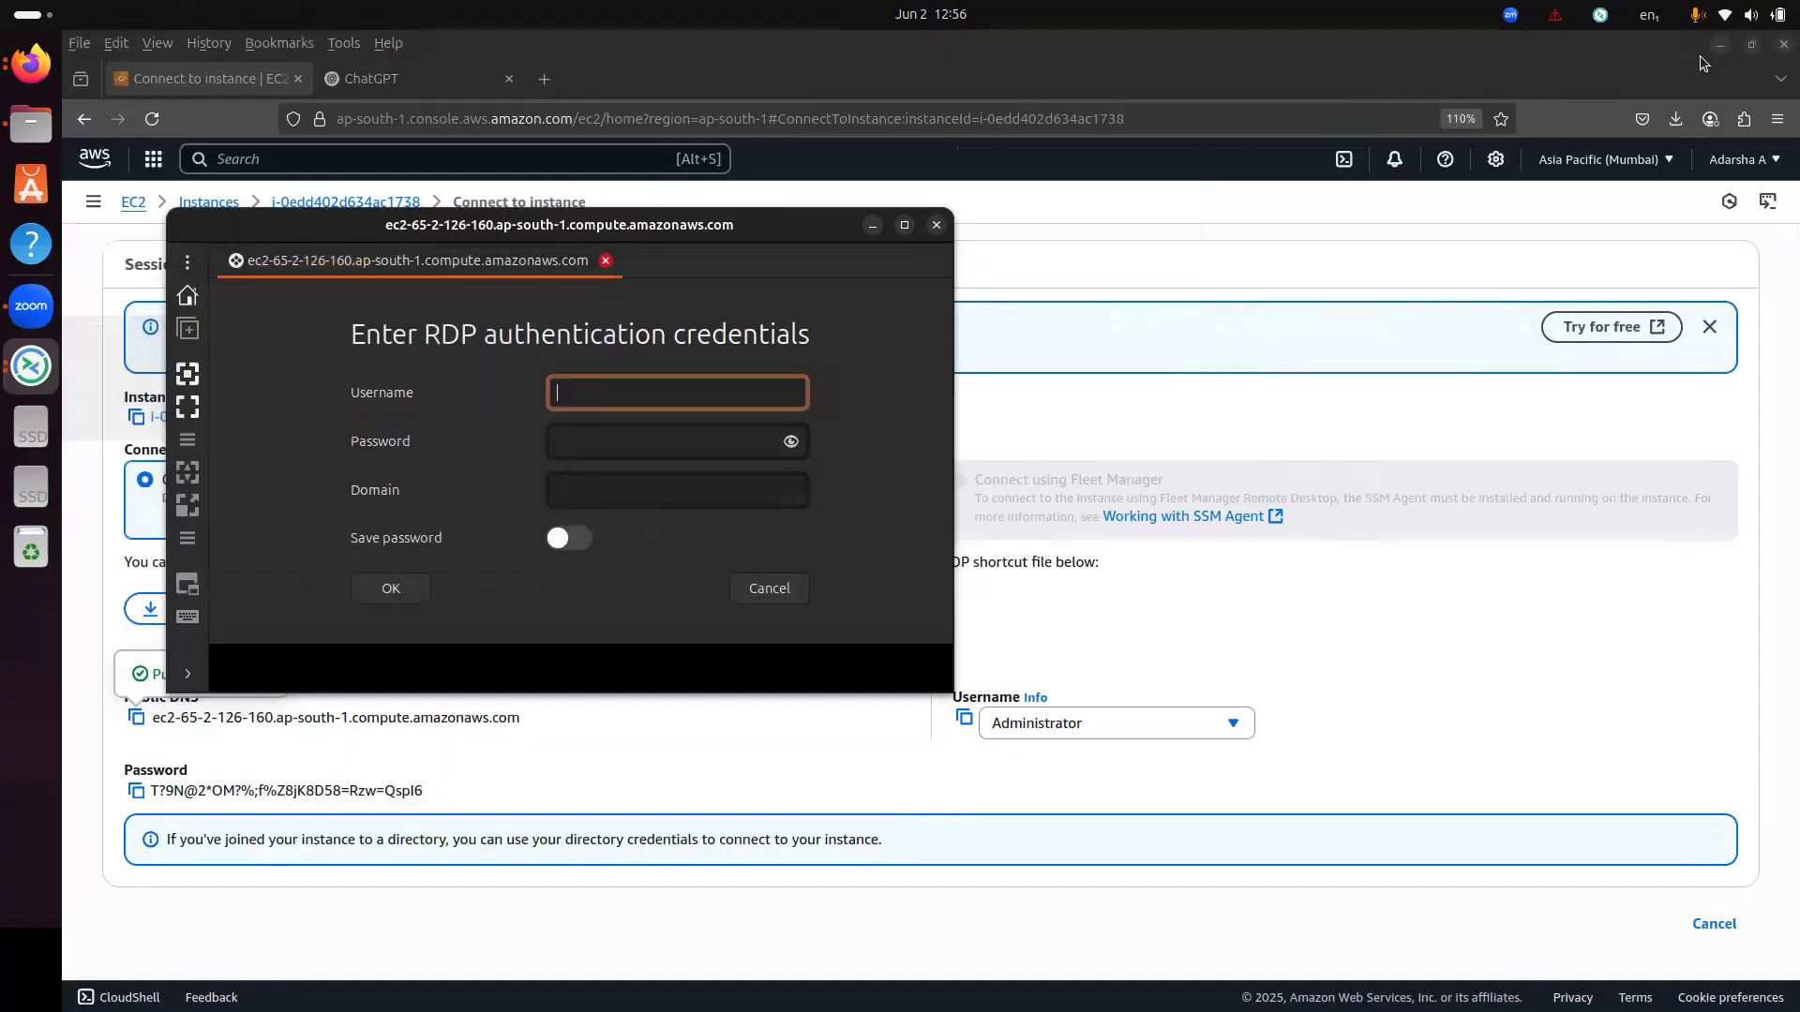
click(966, 718)
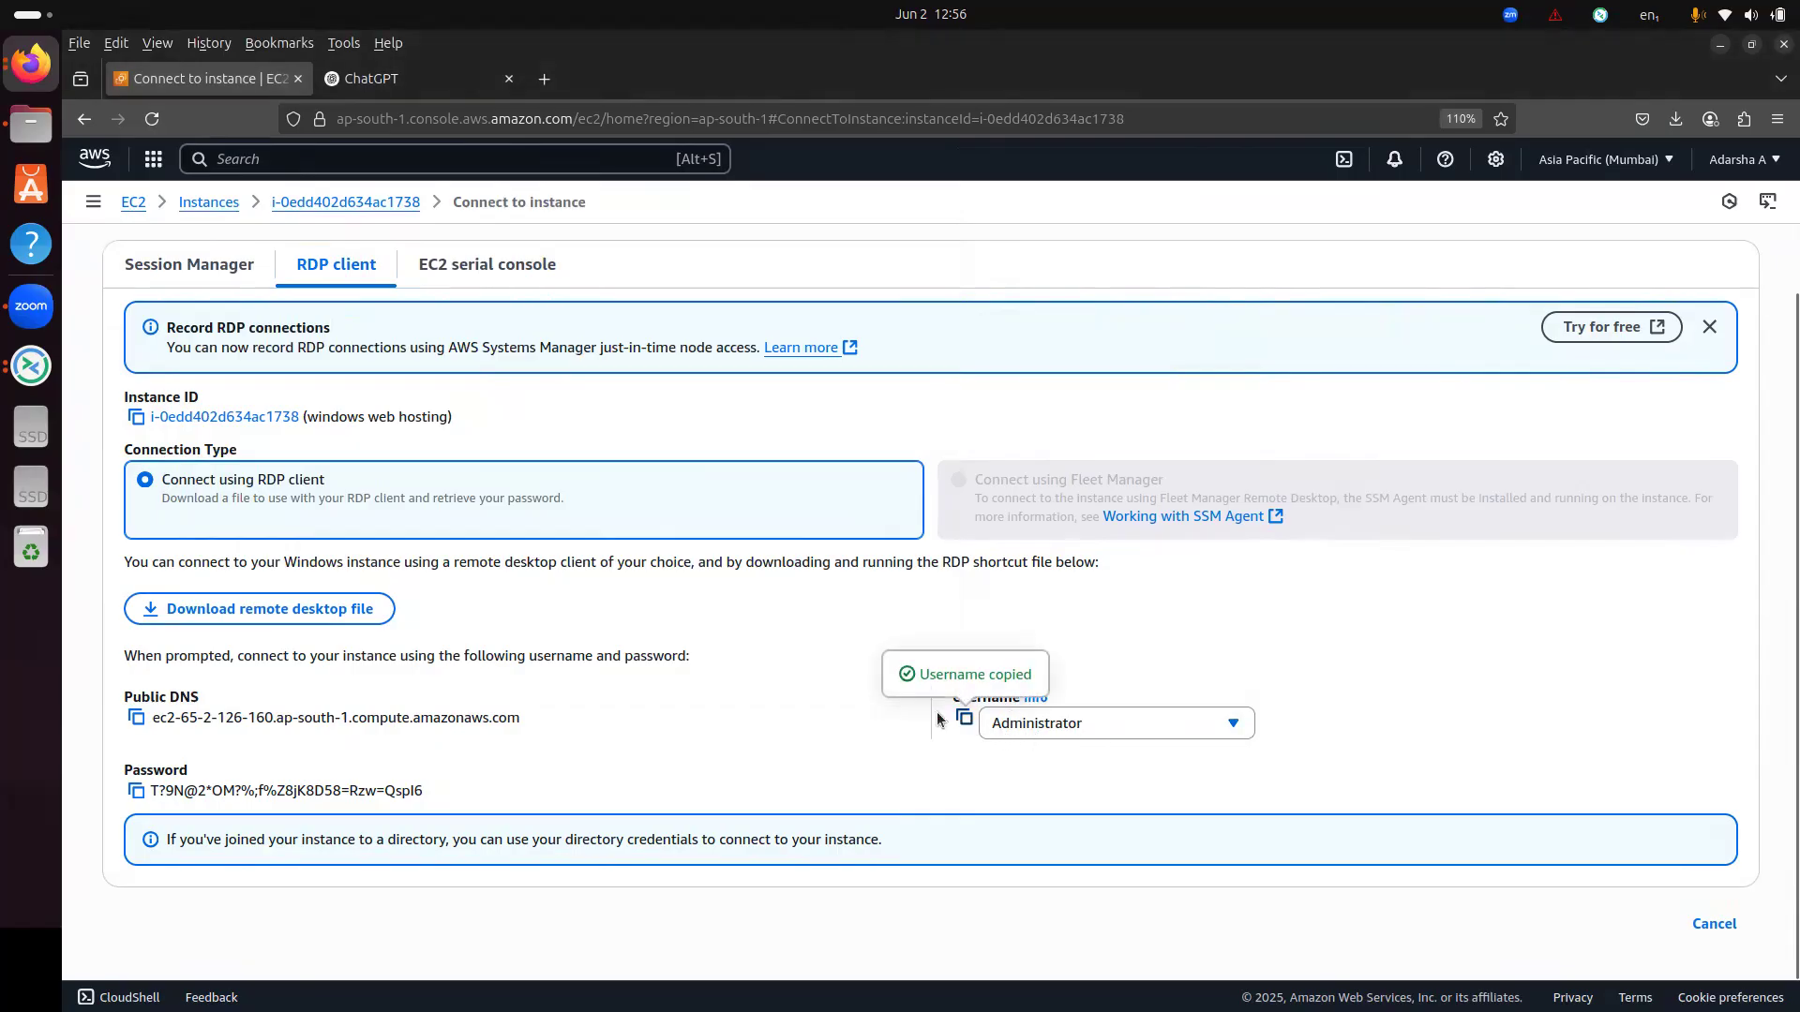
click(30, 365)
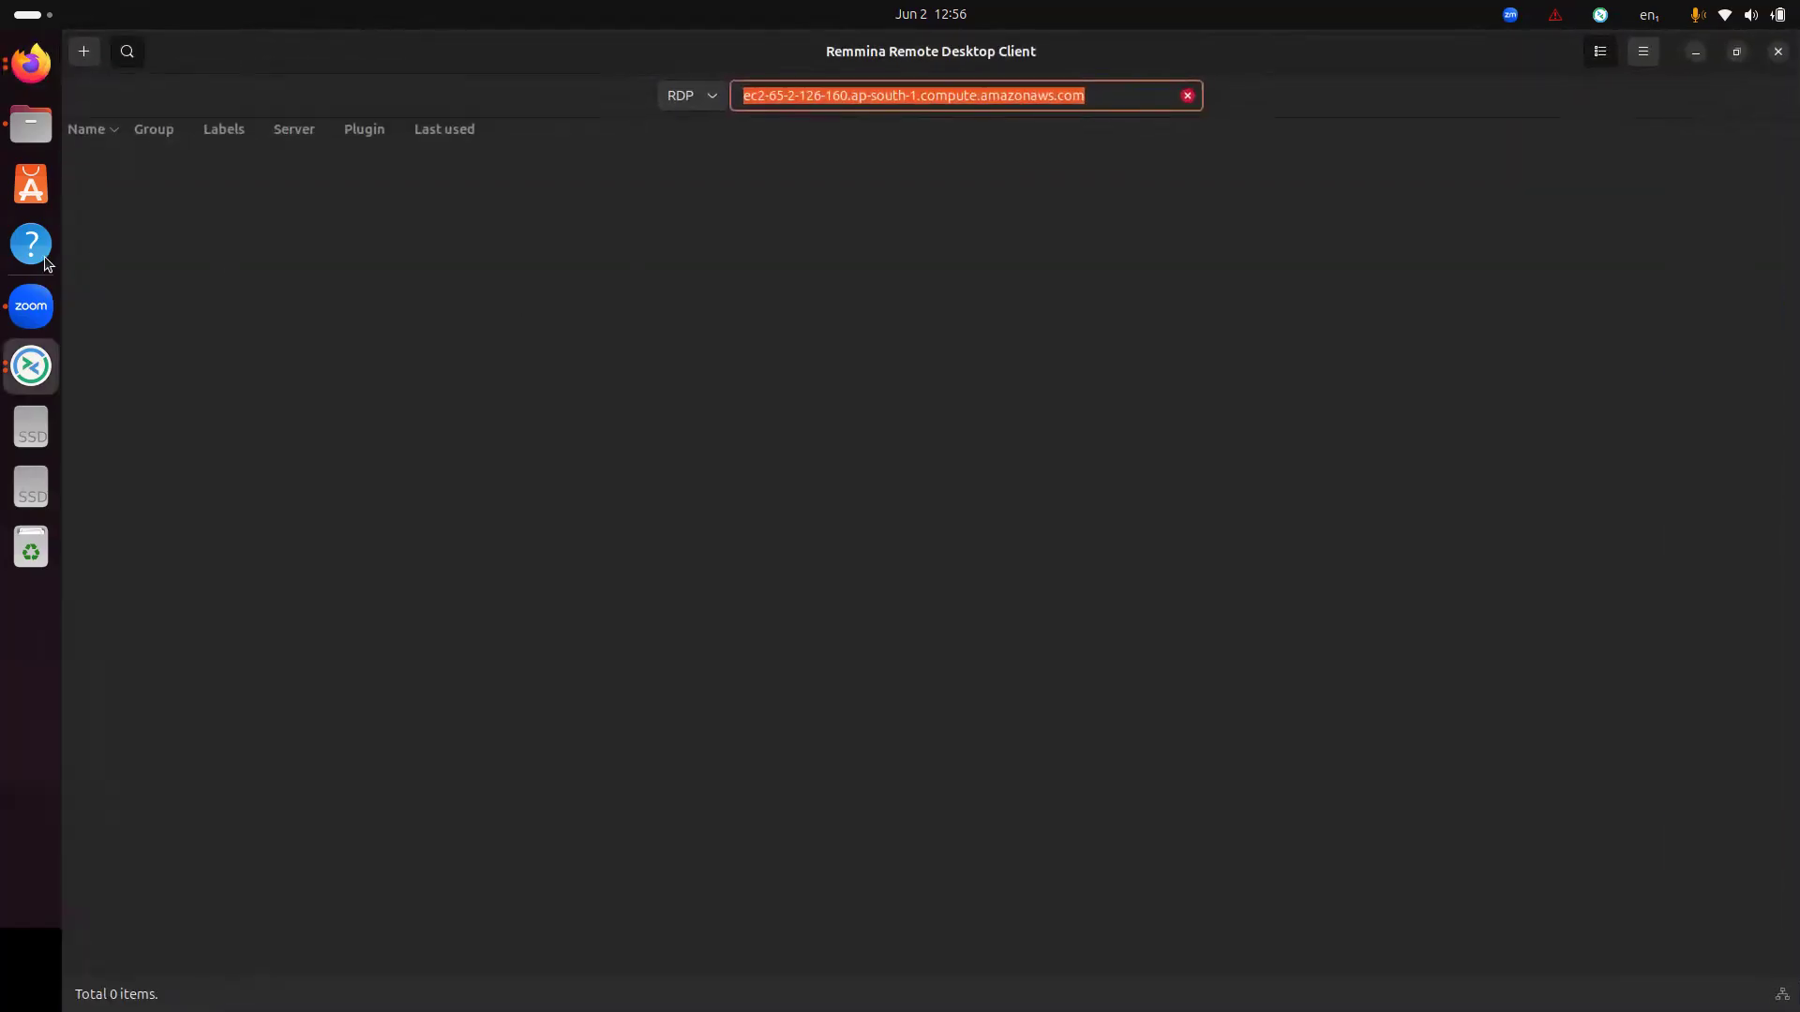
key(super)
click(516, 519)
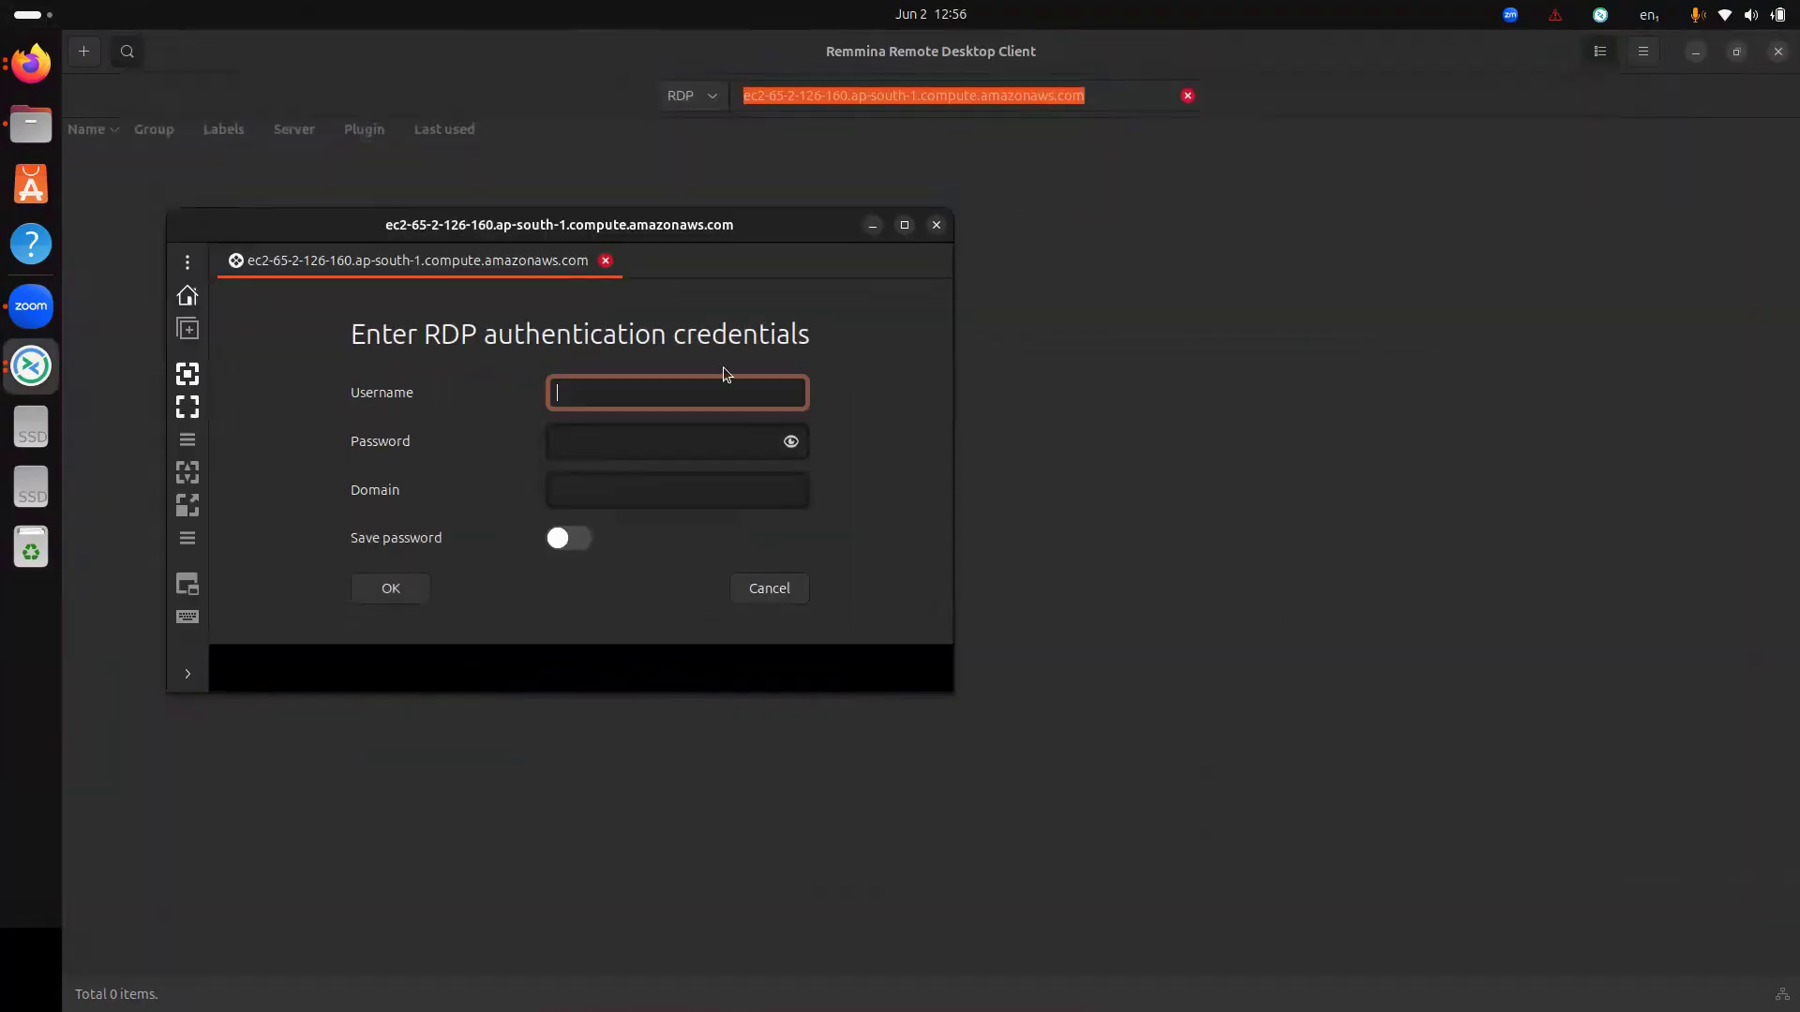
key(ctrl+v)
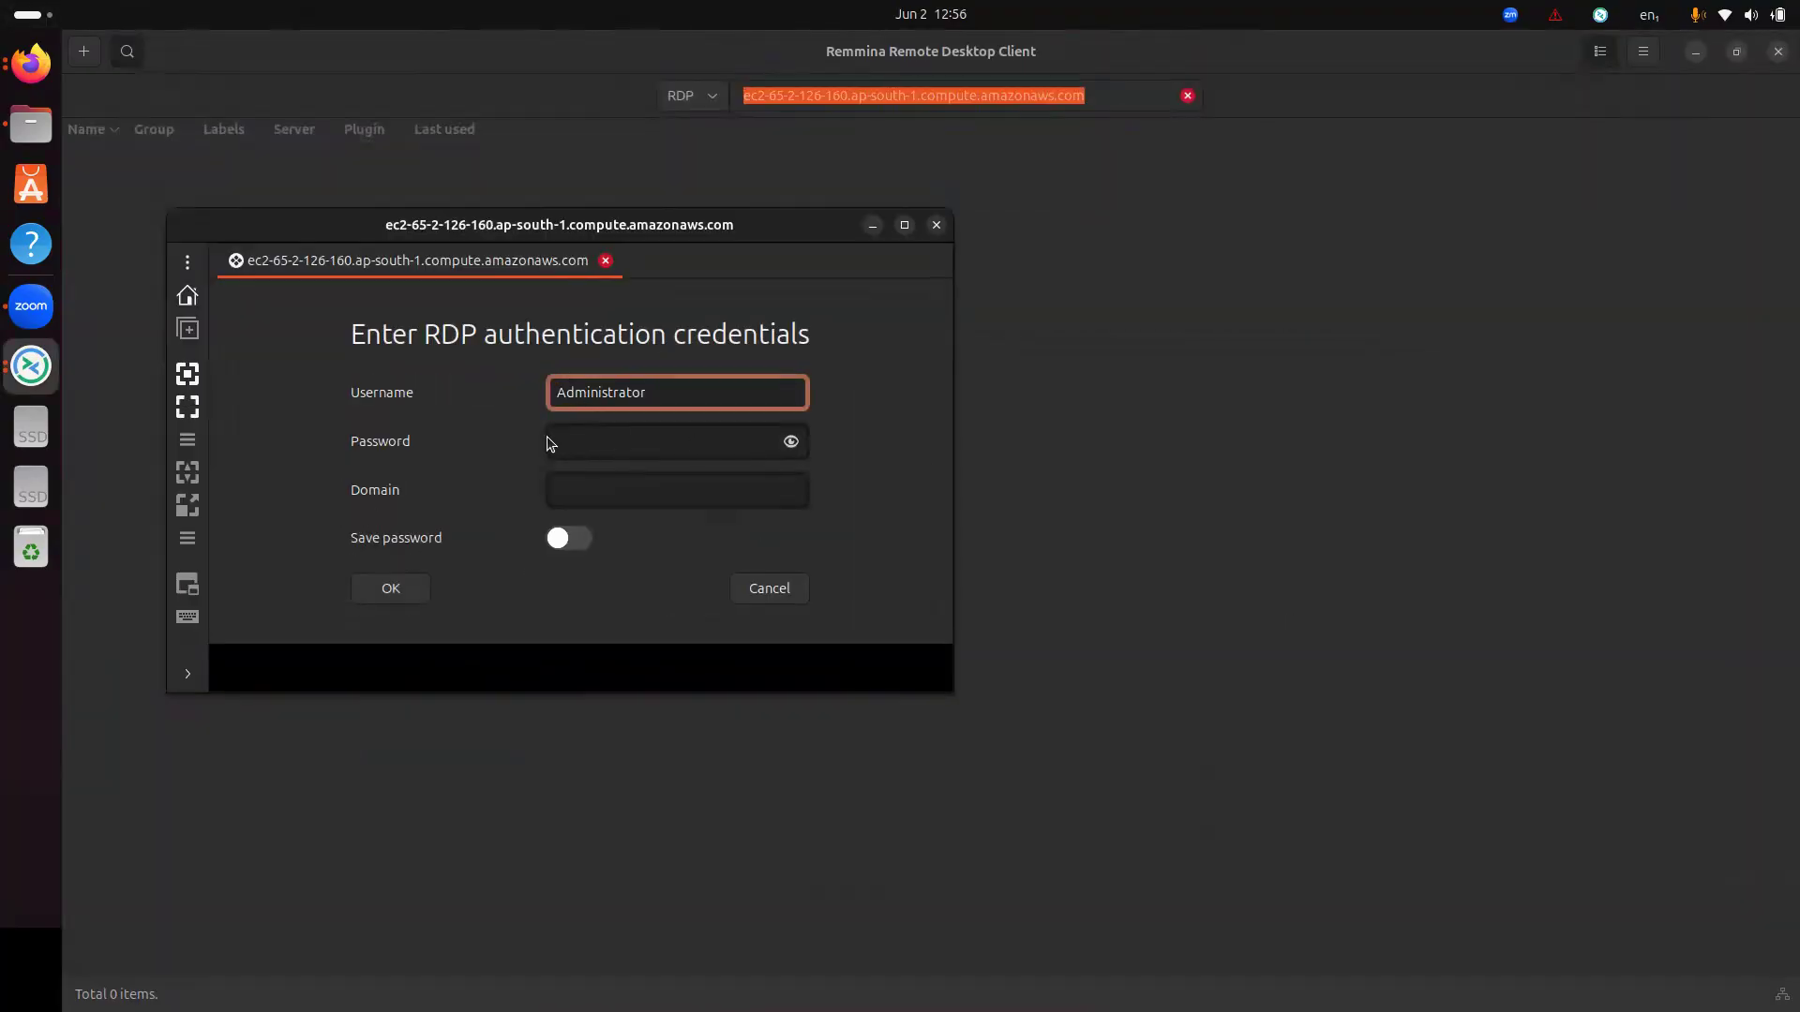
- Copy the instance's password from the AWS connection details, paste it into Remmina's password field, and submit the credentials
click(1695, 52)
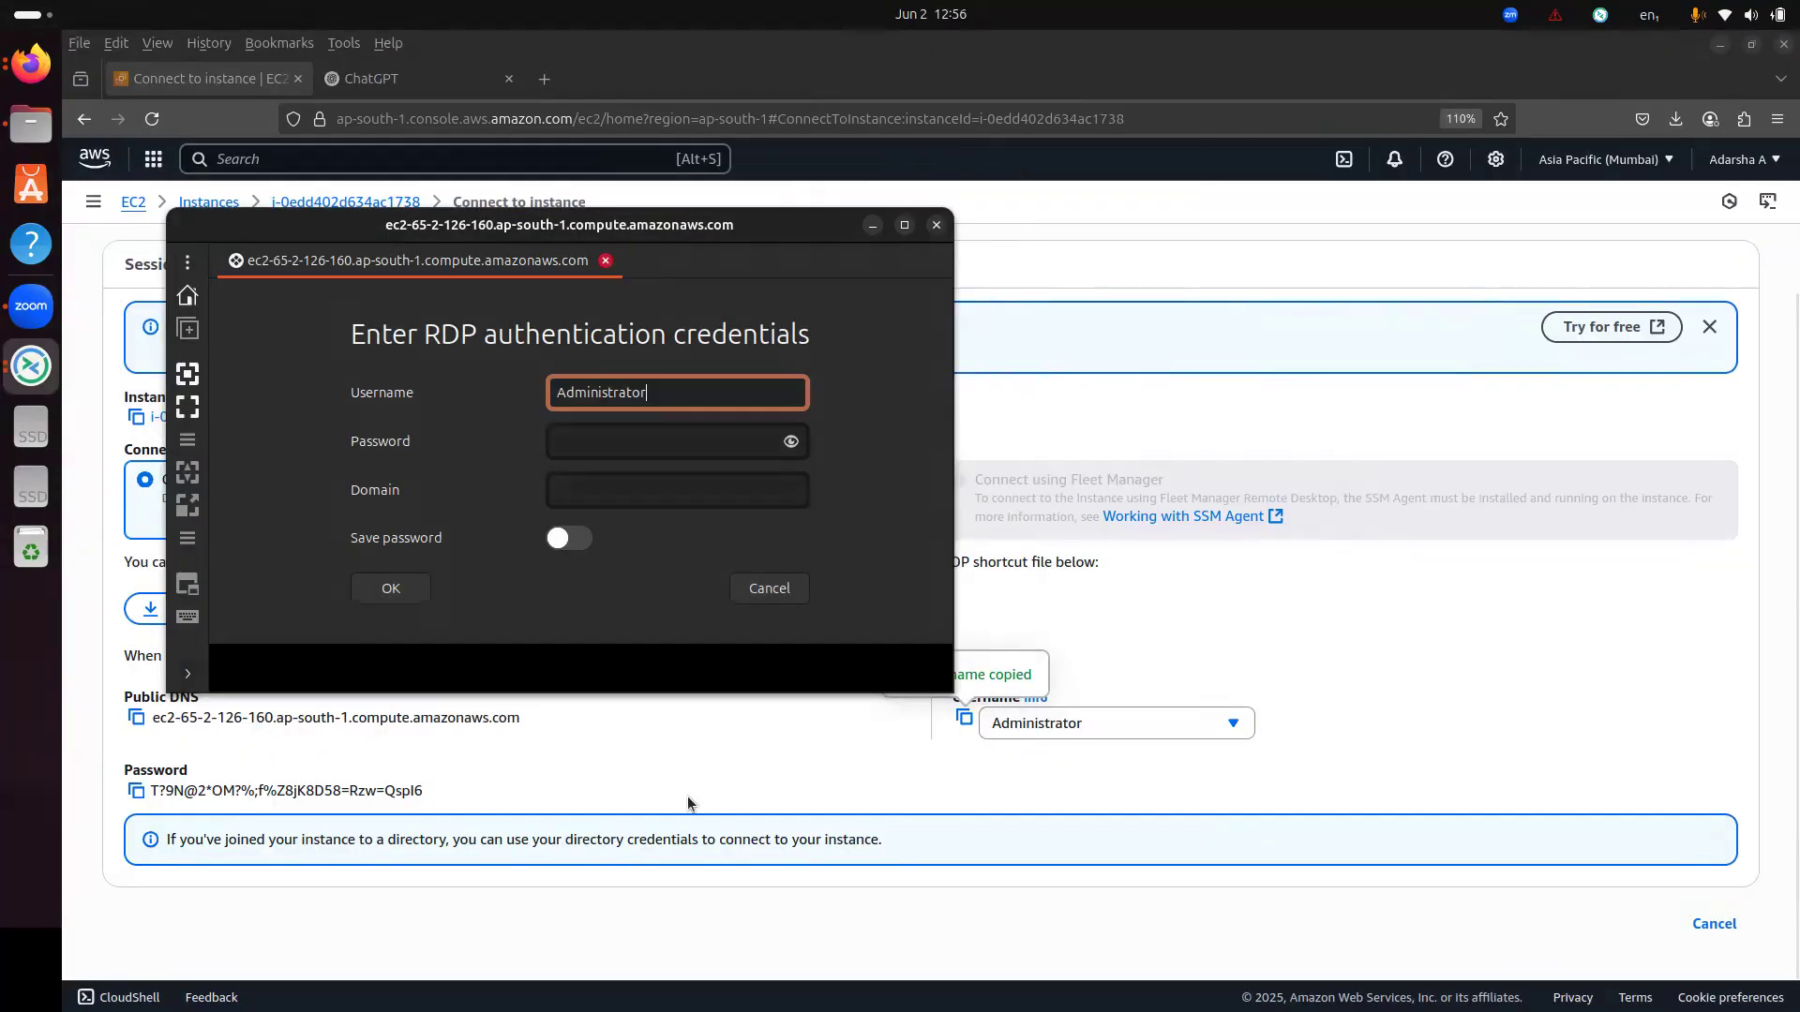
click(468, 769)
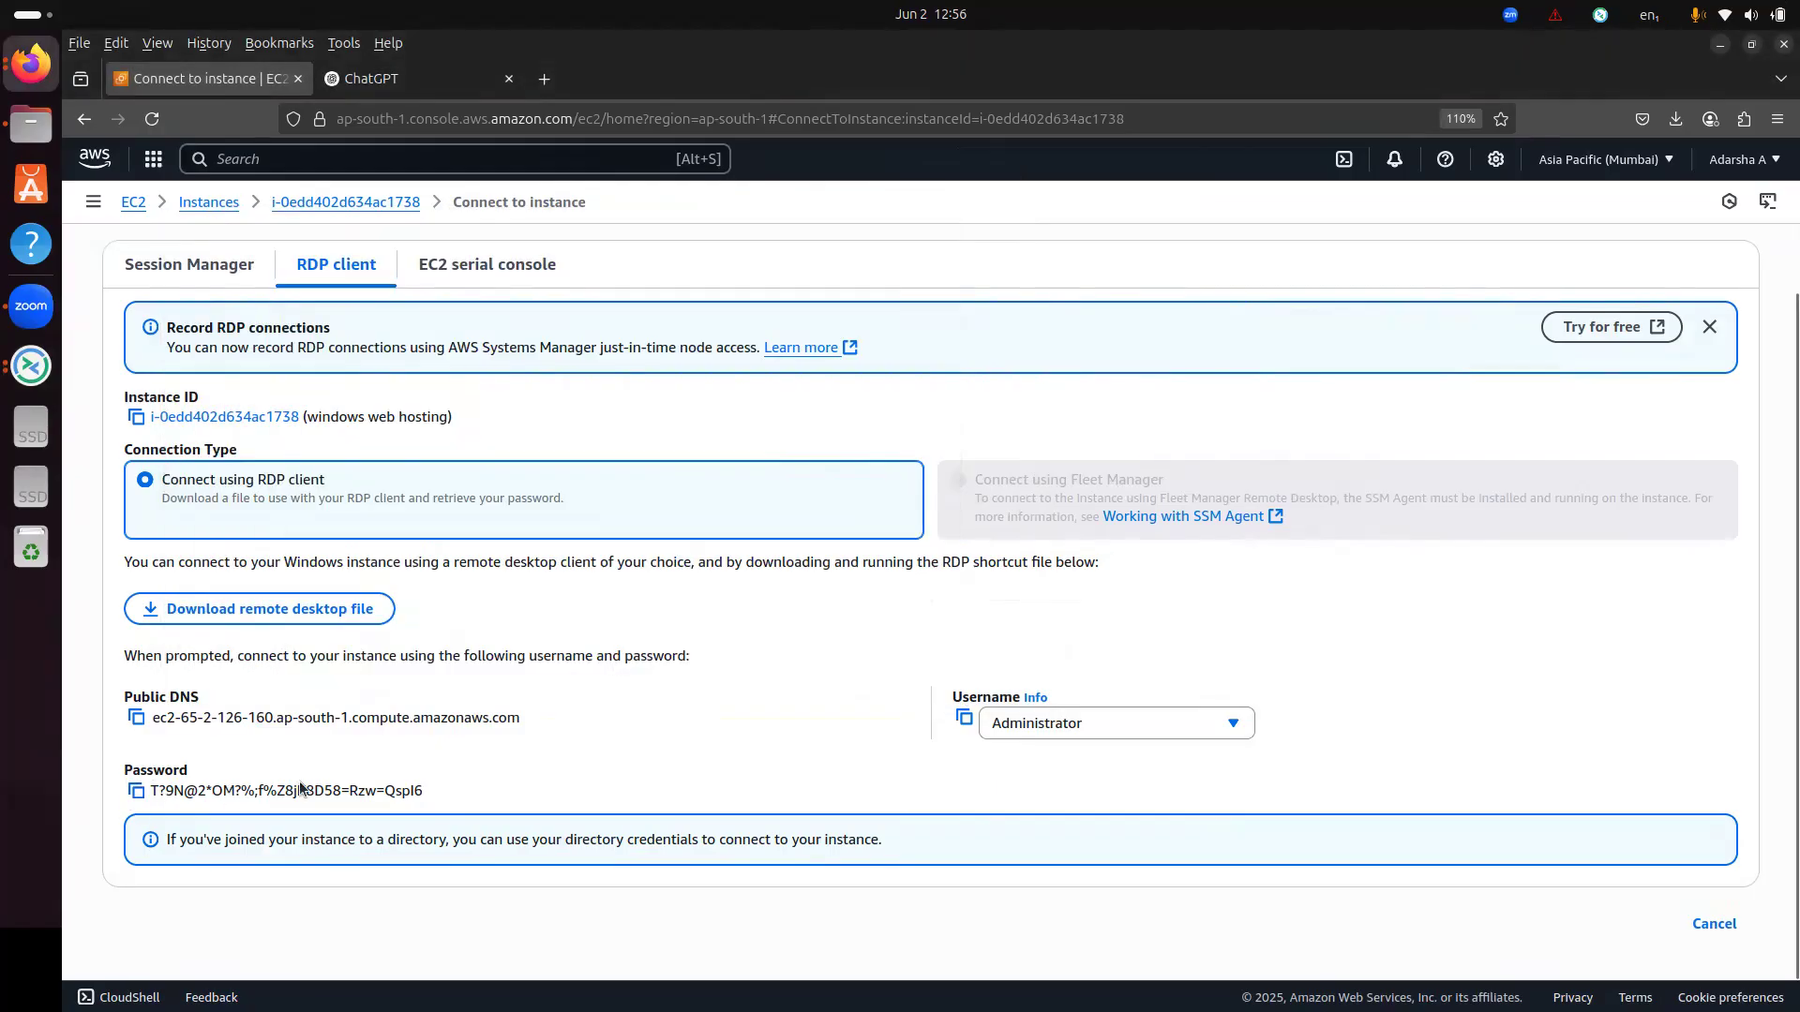
click(136, 791)
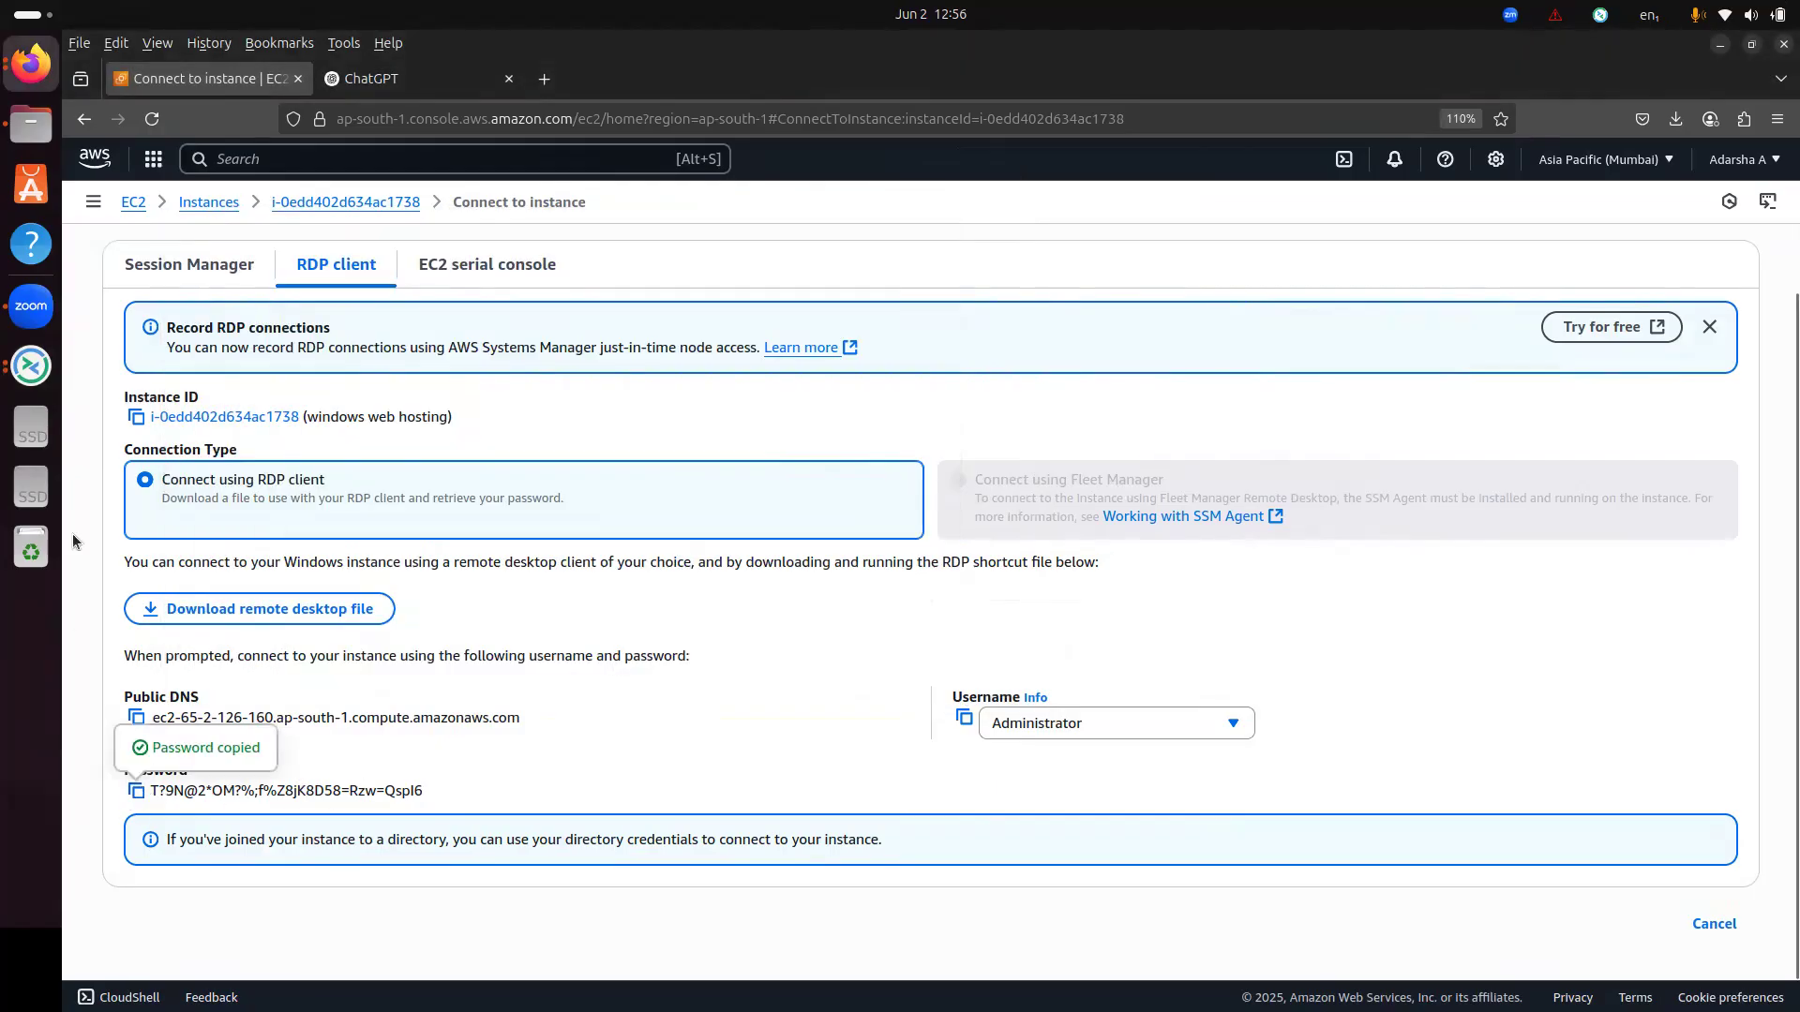
click(31, 366)
key(super)
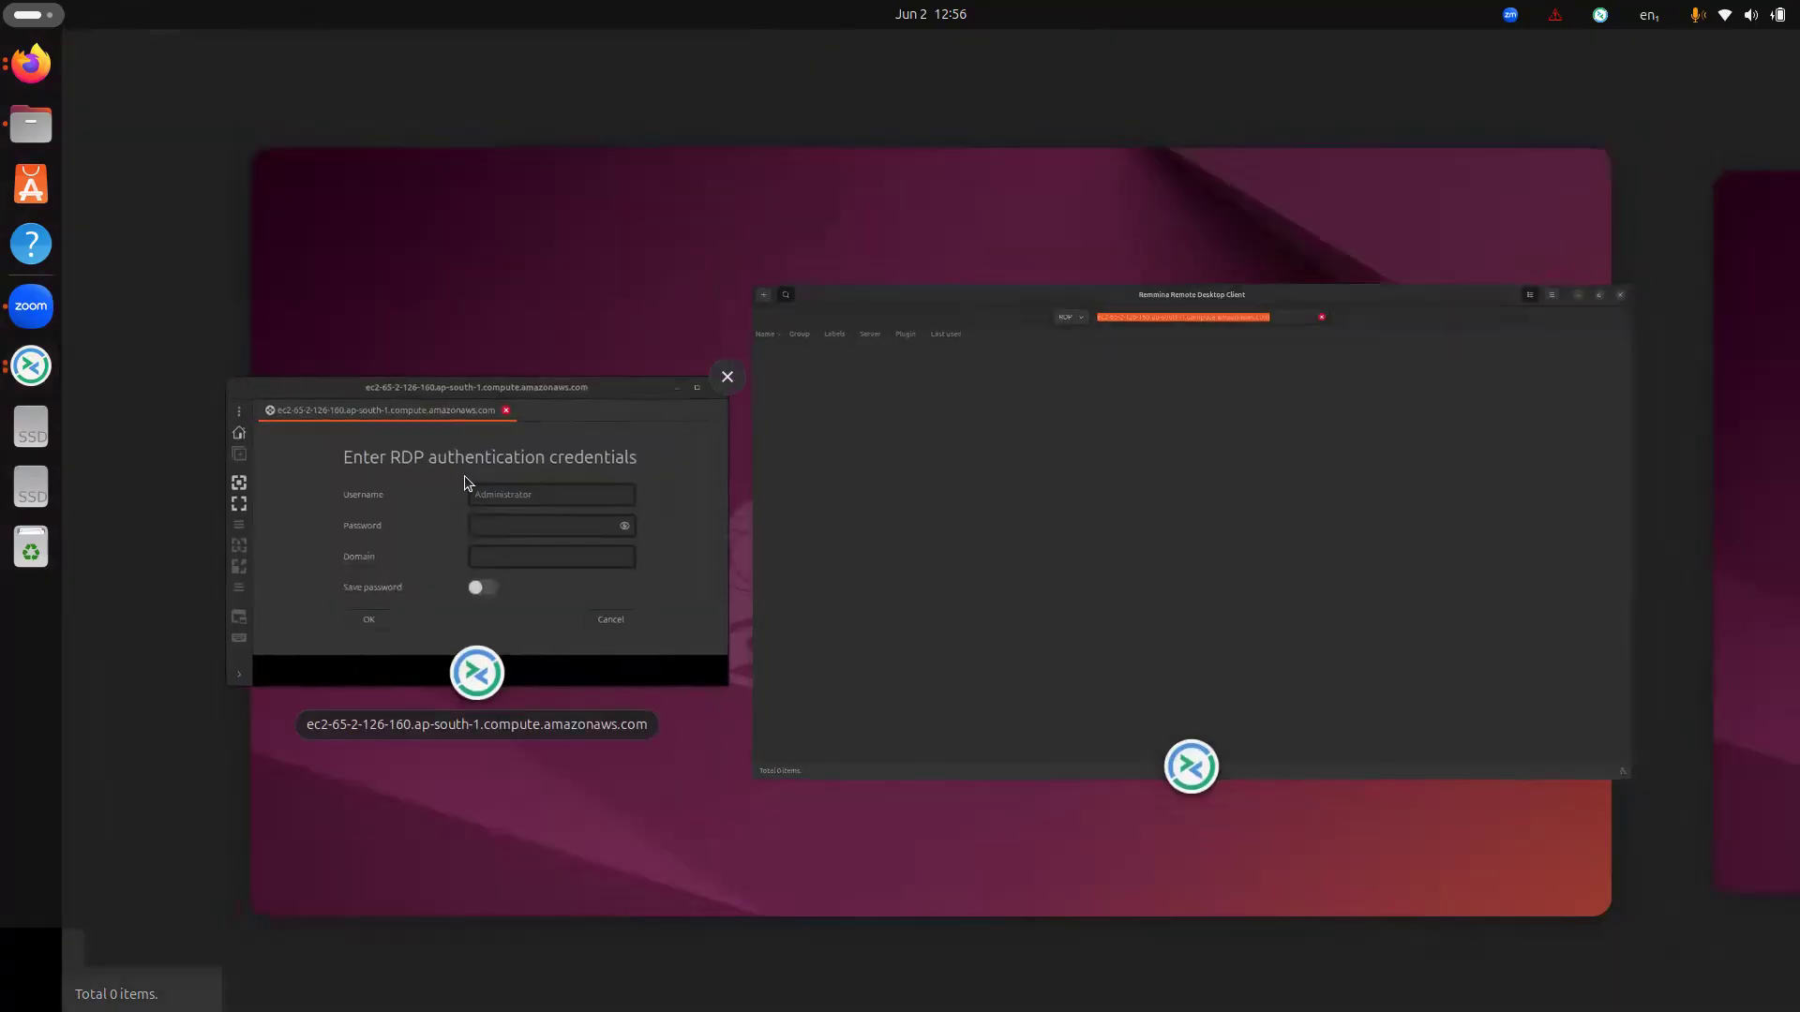
click(464, 475)
click(583, 442)
key(ctrl+v)
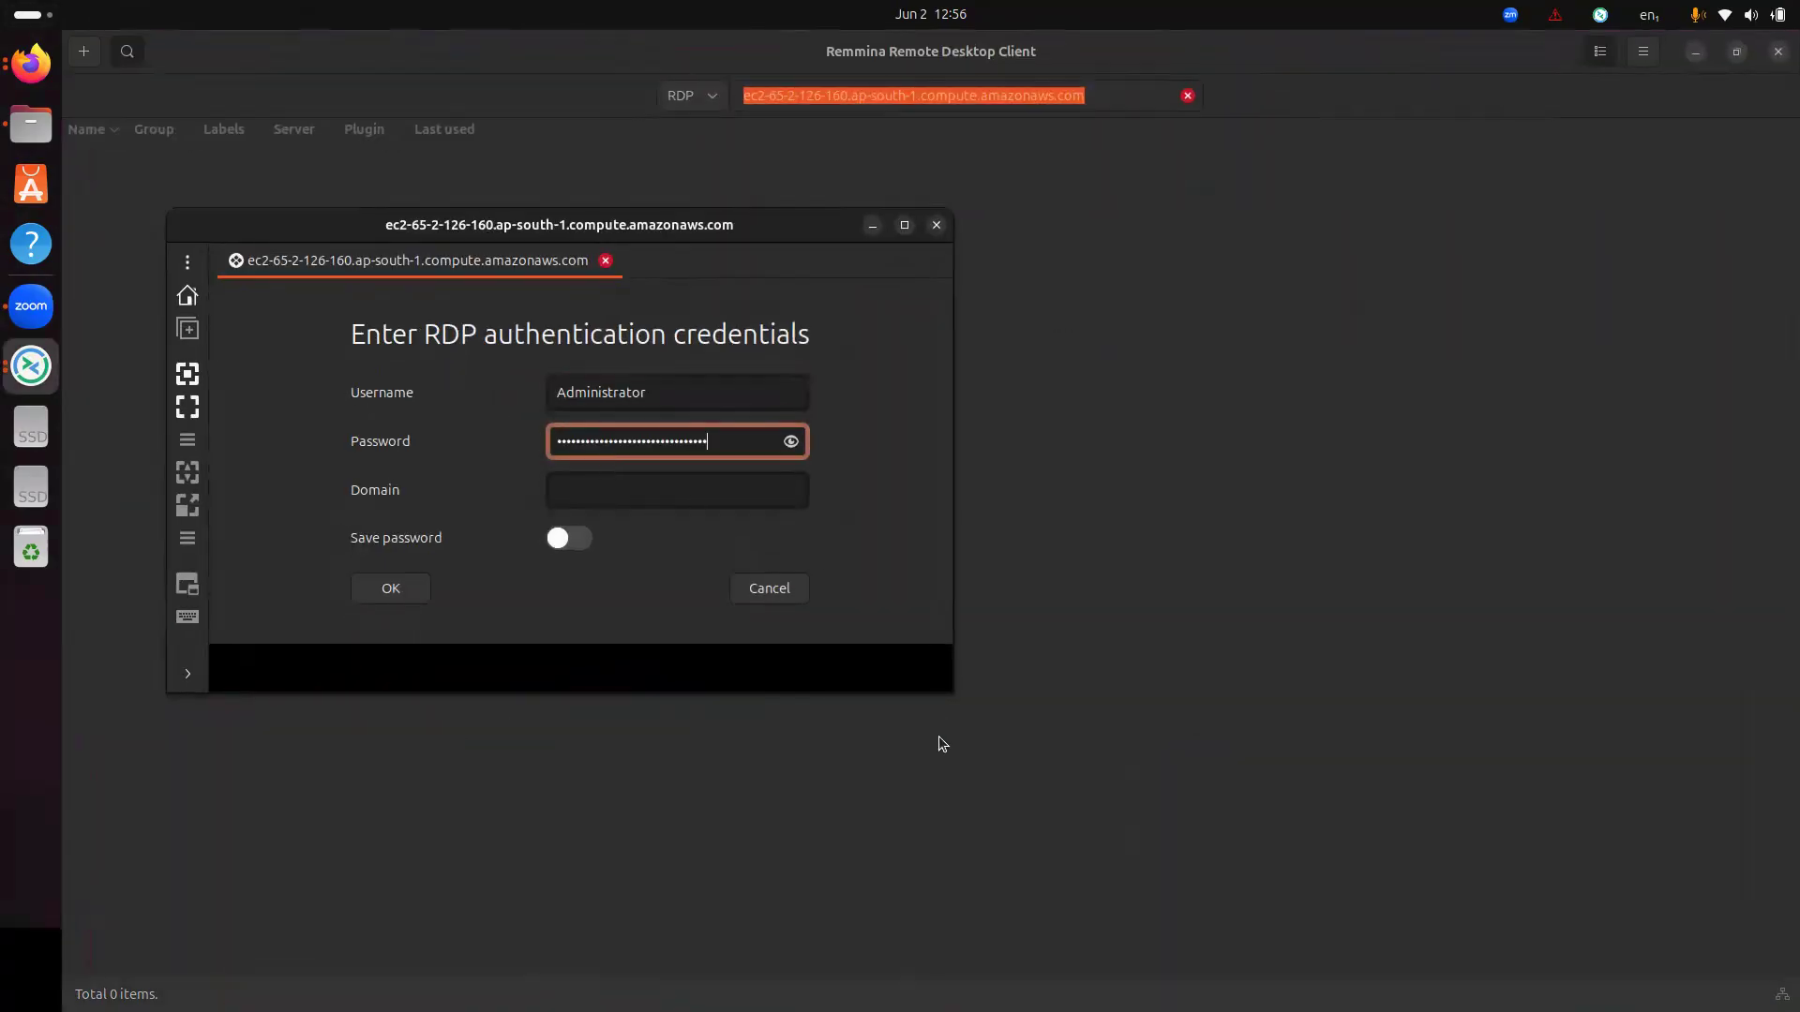
click(391, 591)
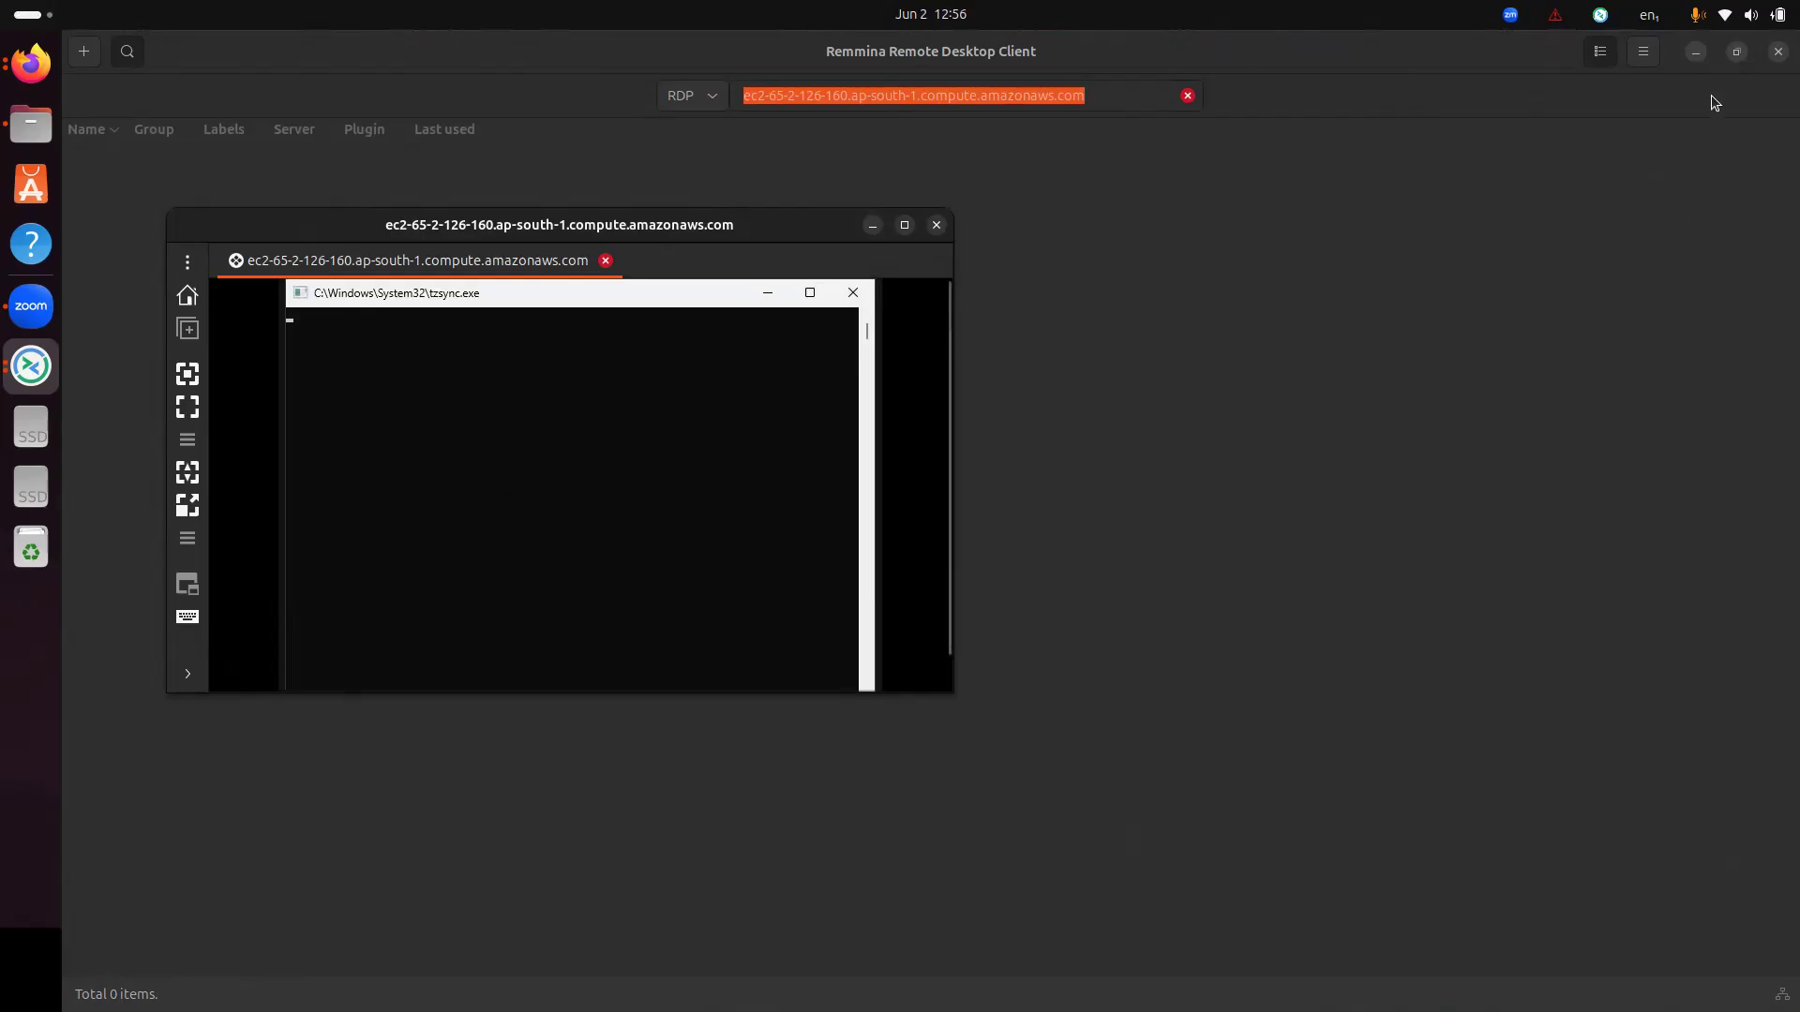
- Look at the instance's connection details in Firefox again and return to the Remmina remote session window
click(1700, 56)
click(1196, 250)
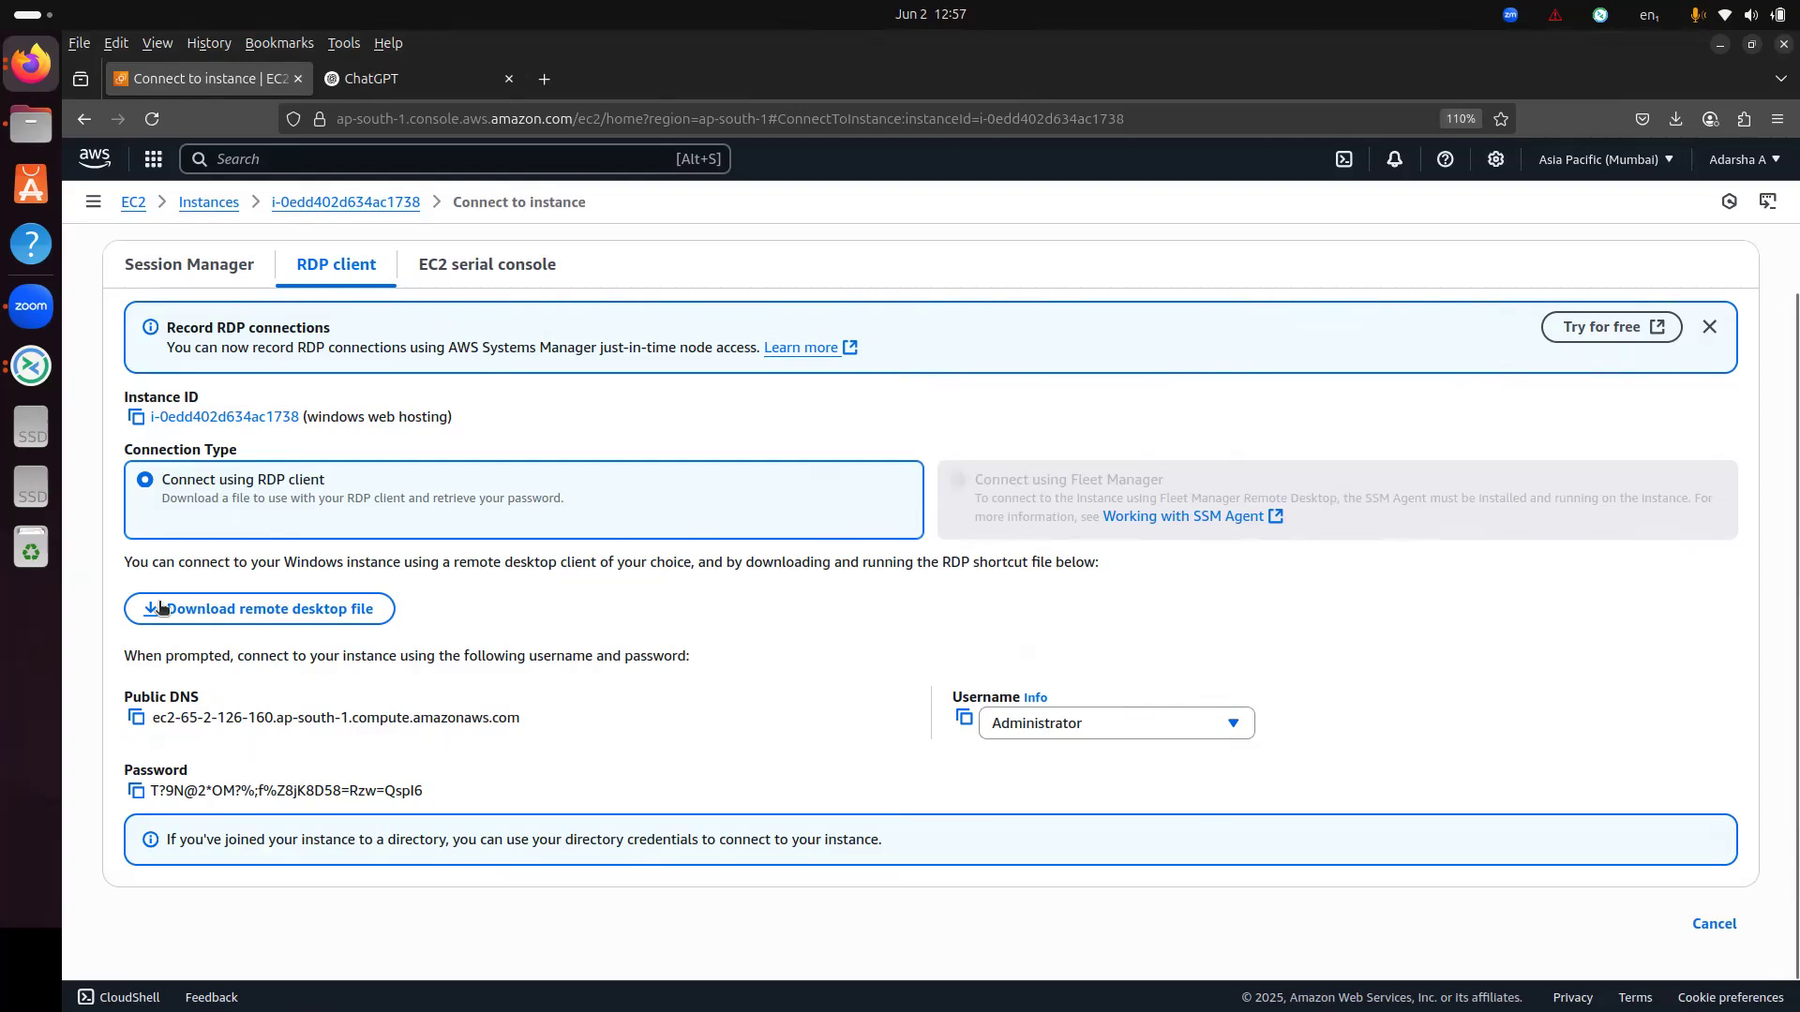
click(23, 375)
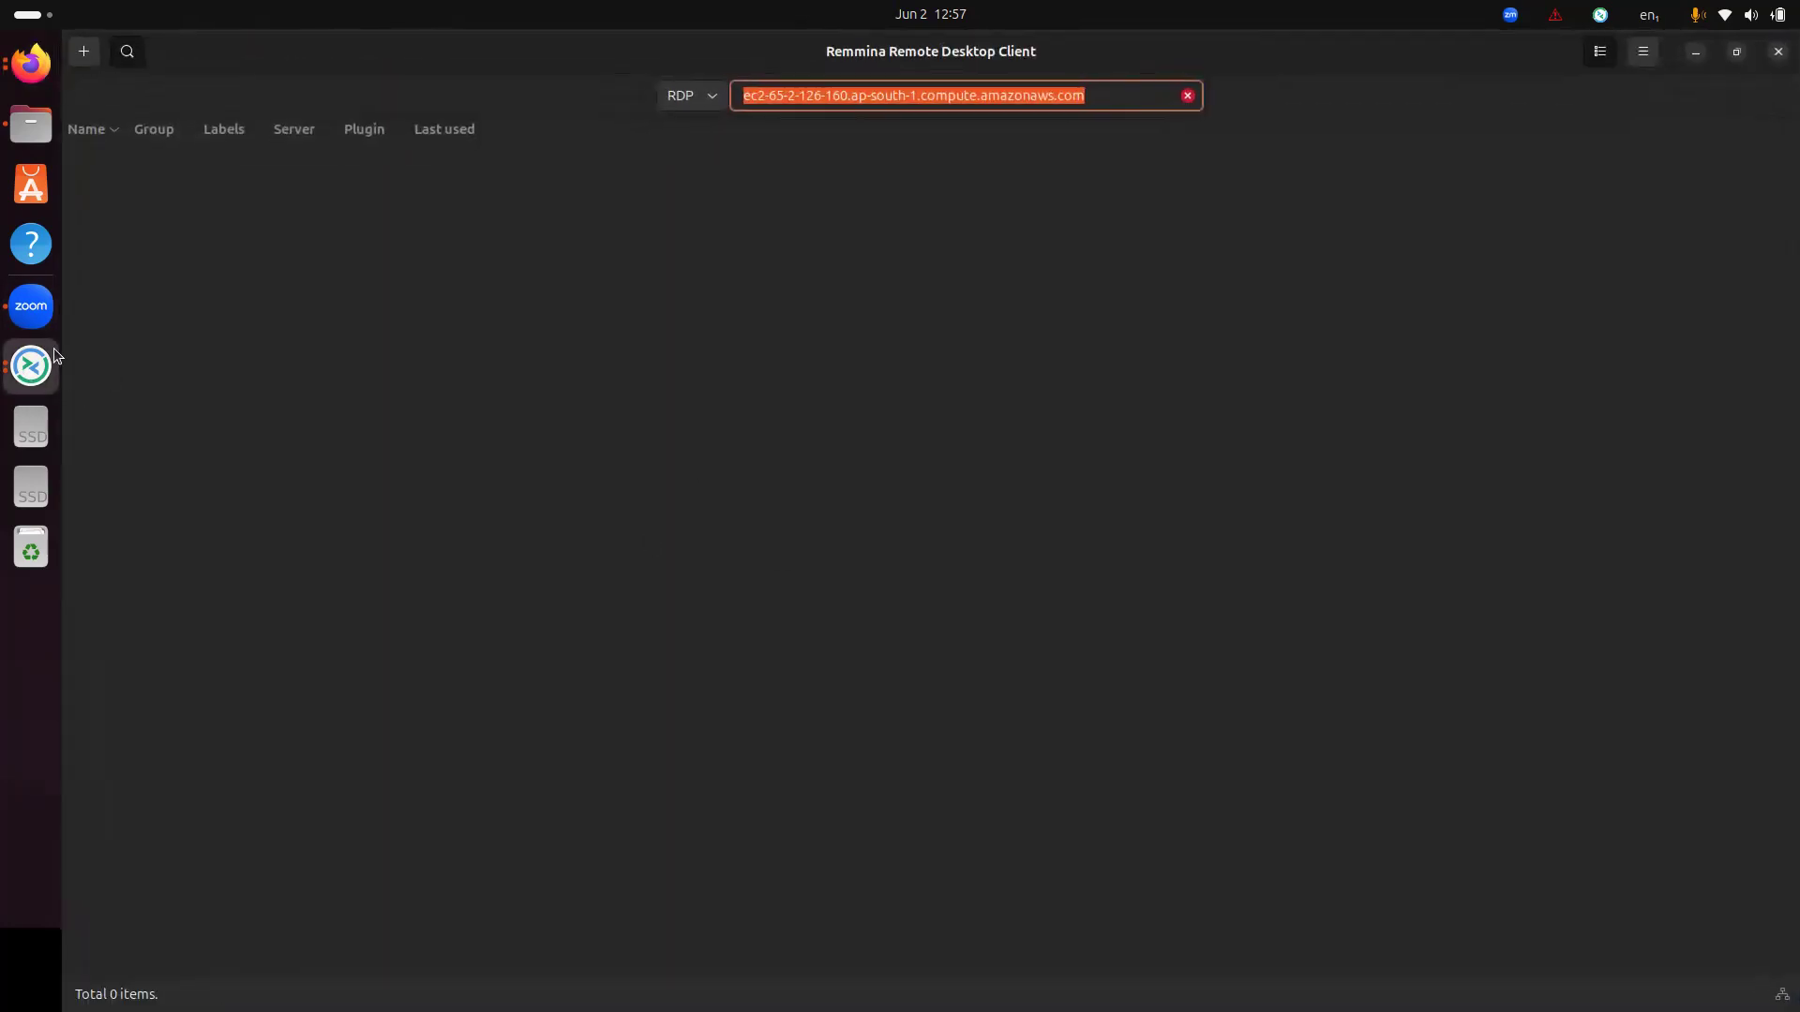
click(26, 381)
click(511, 498)
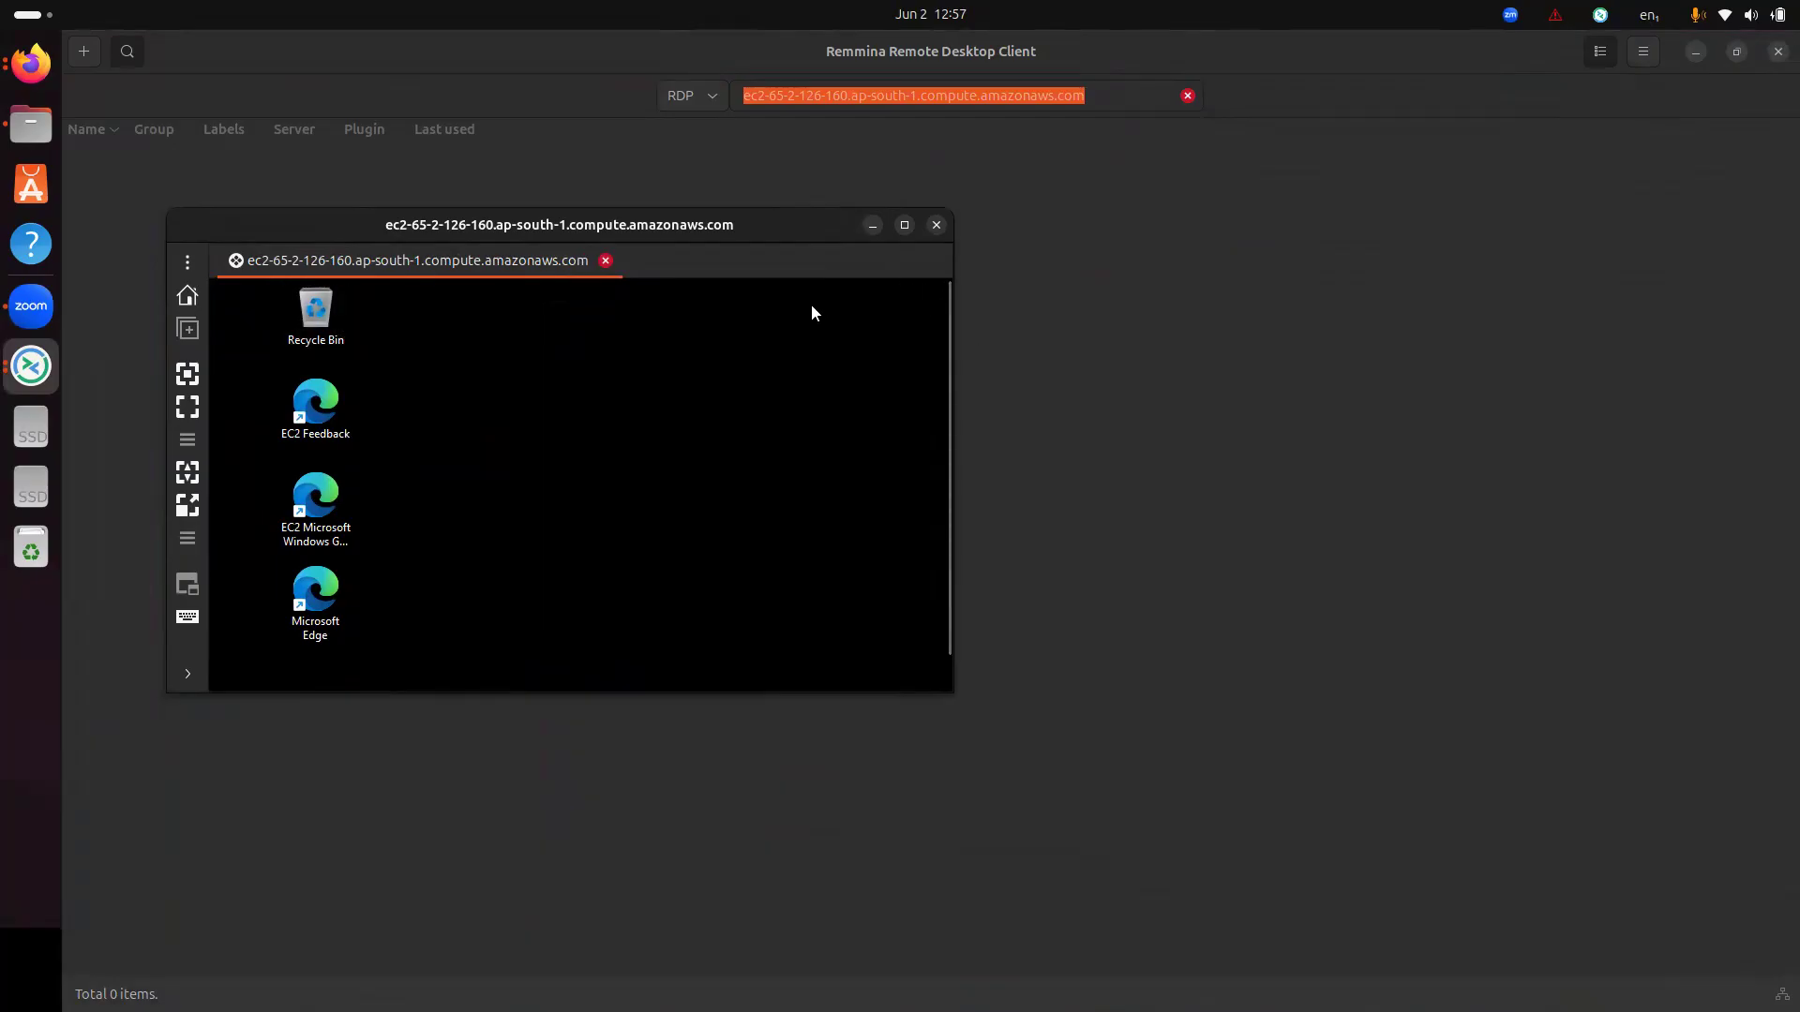
- Maximize the remote session window and switch from scaled mode to dynamic resolution so the desktop fits it
click(904, 225)
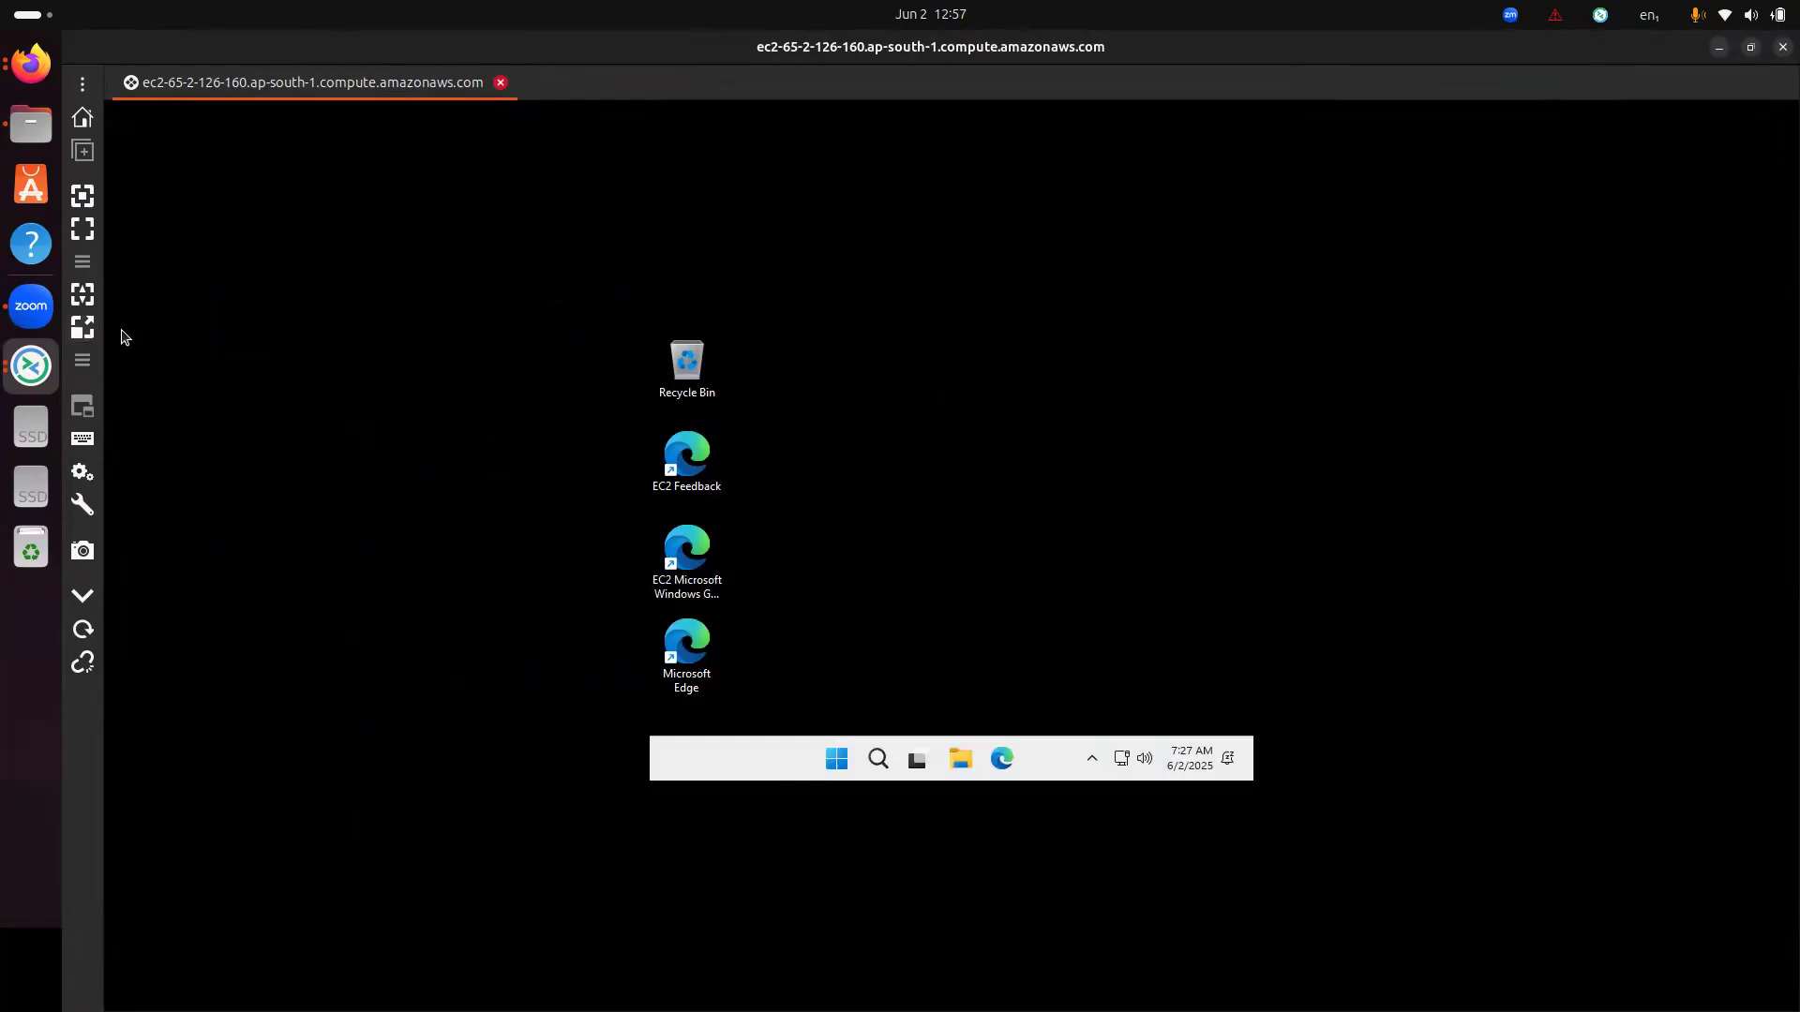
click(82, 327)
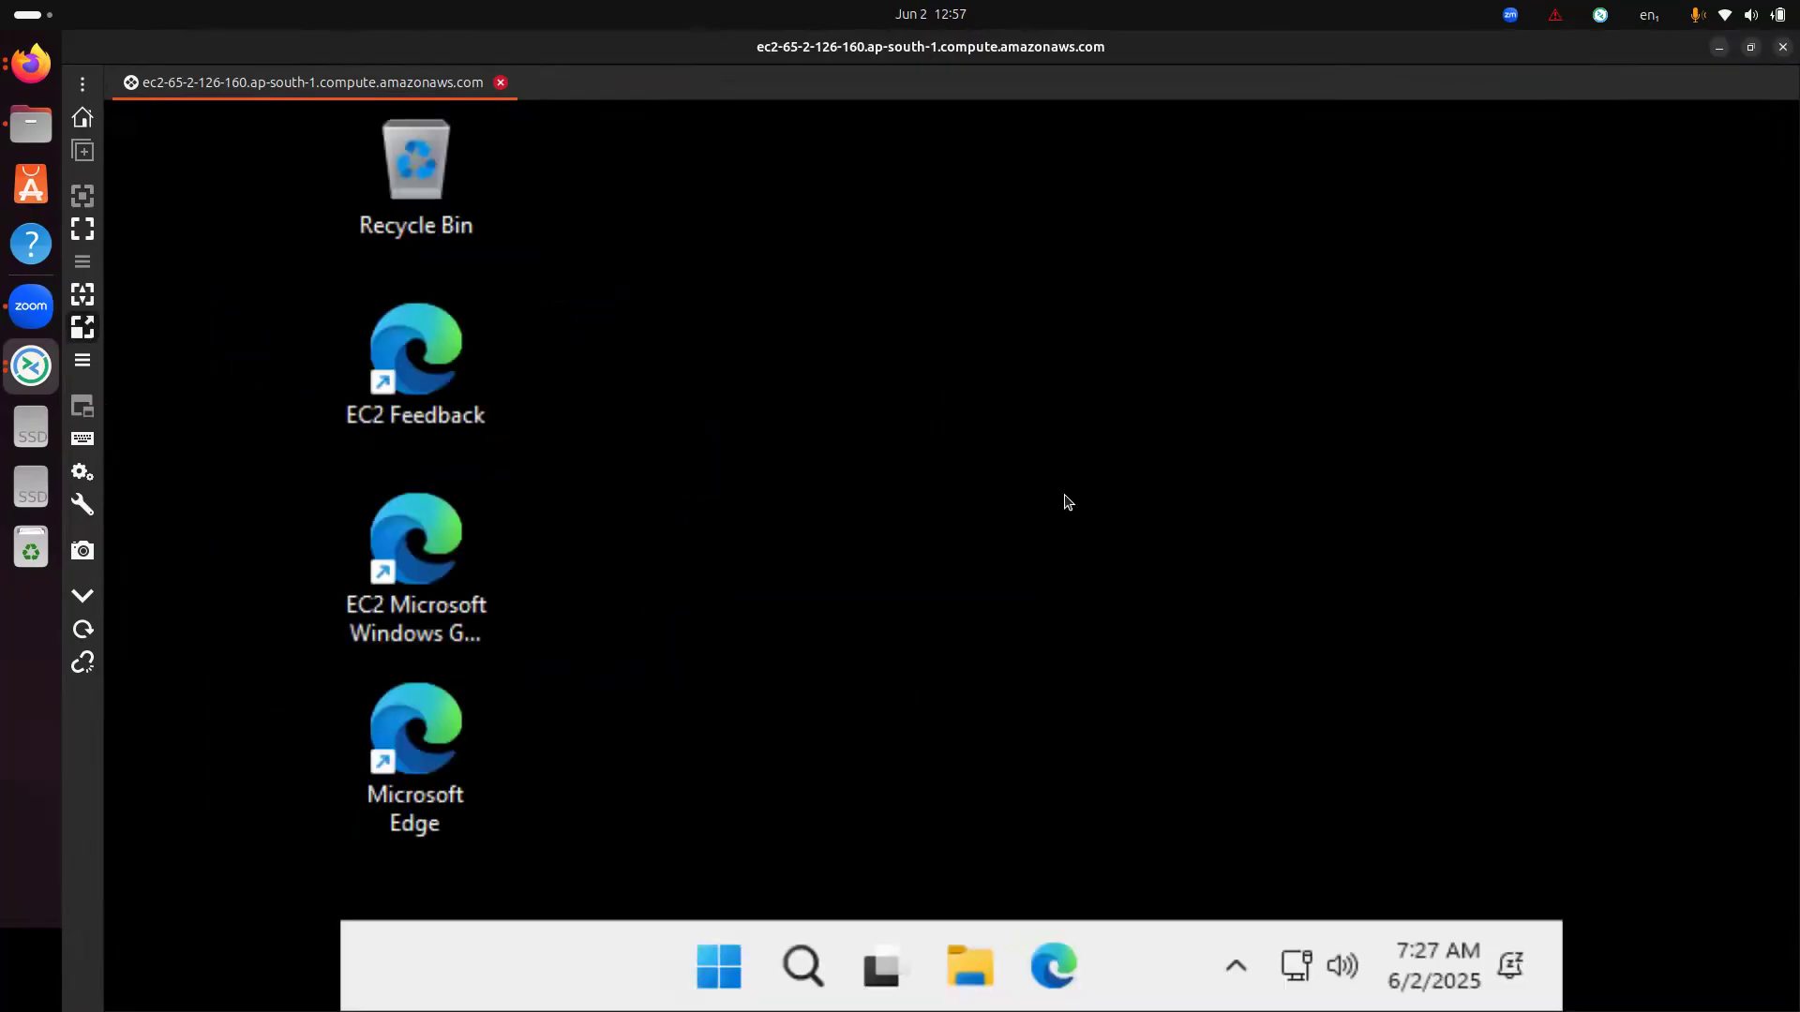
click(85, 298)
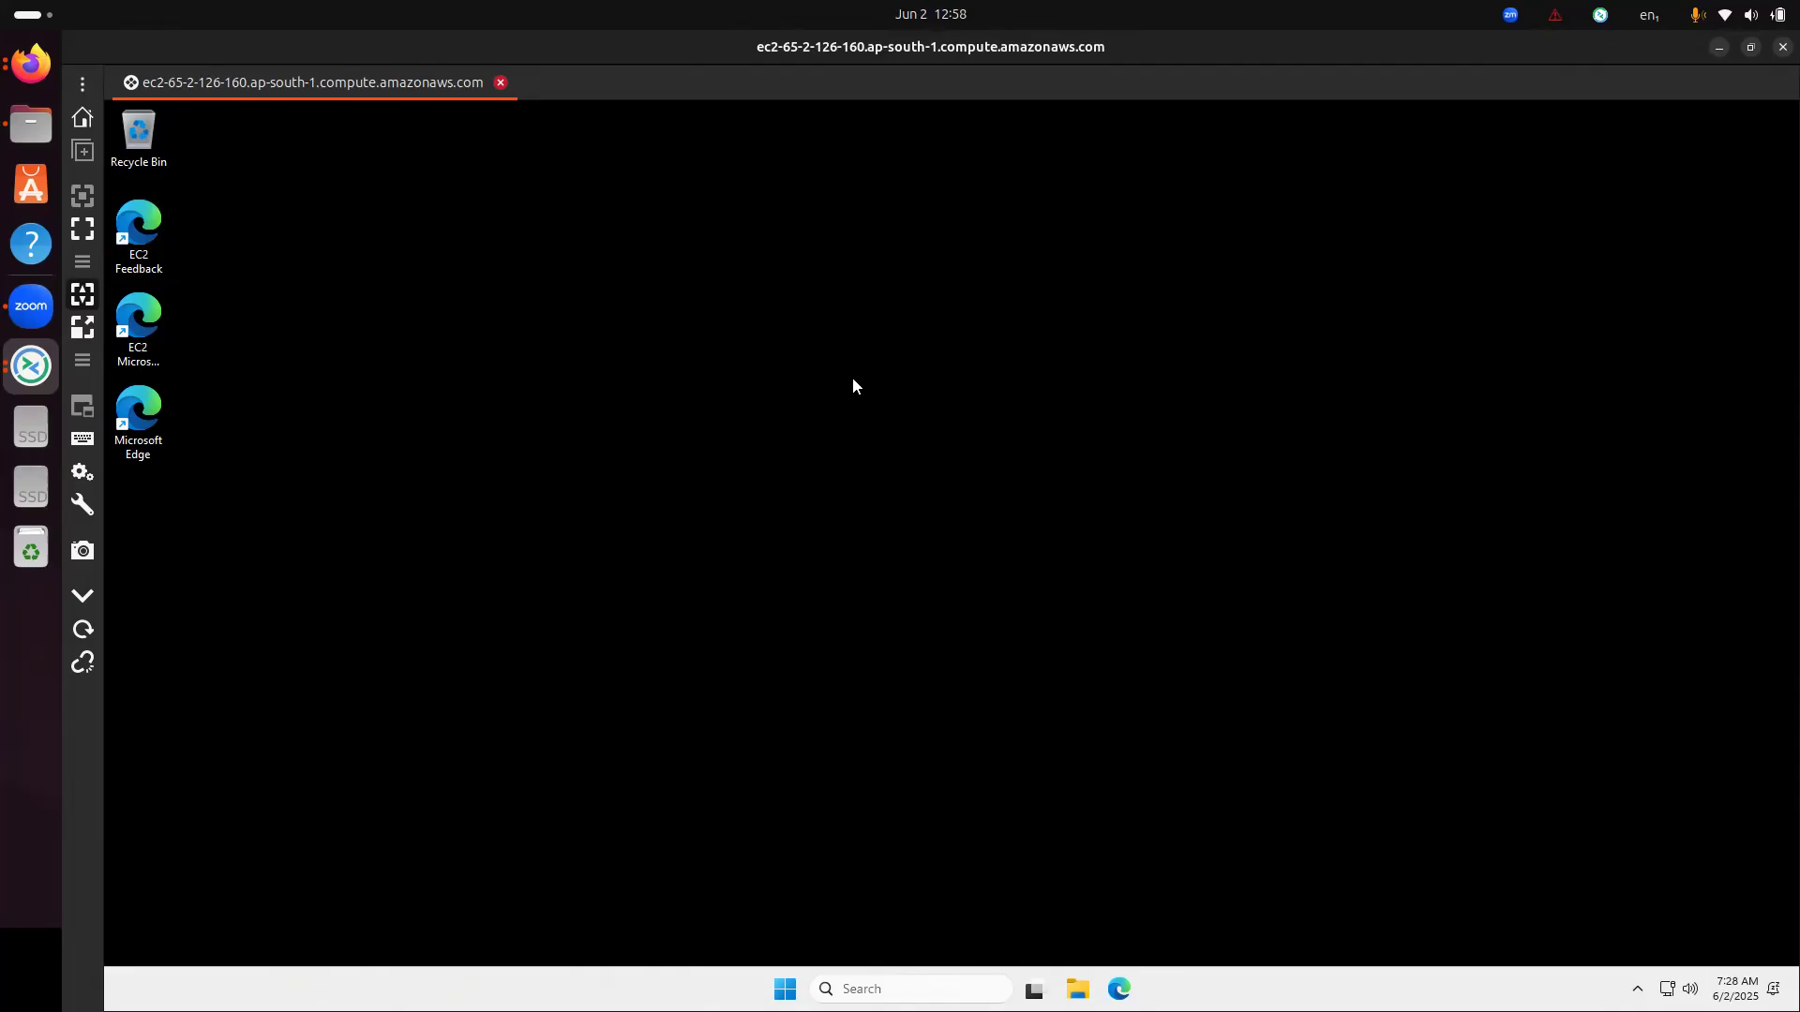
click(1178, 109)
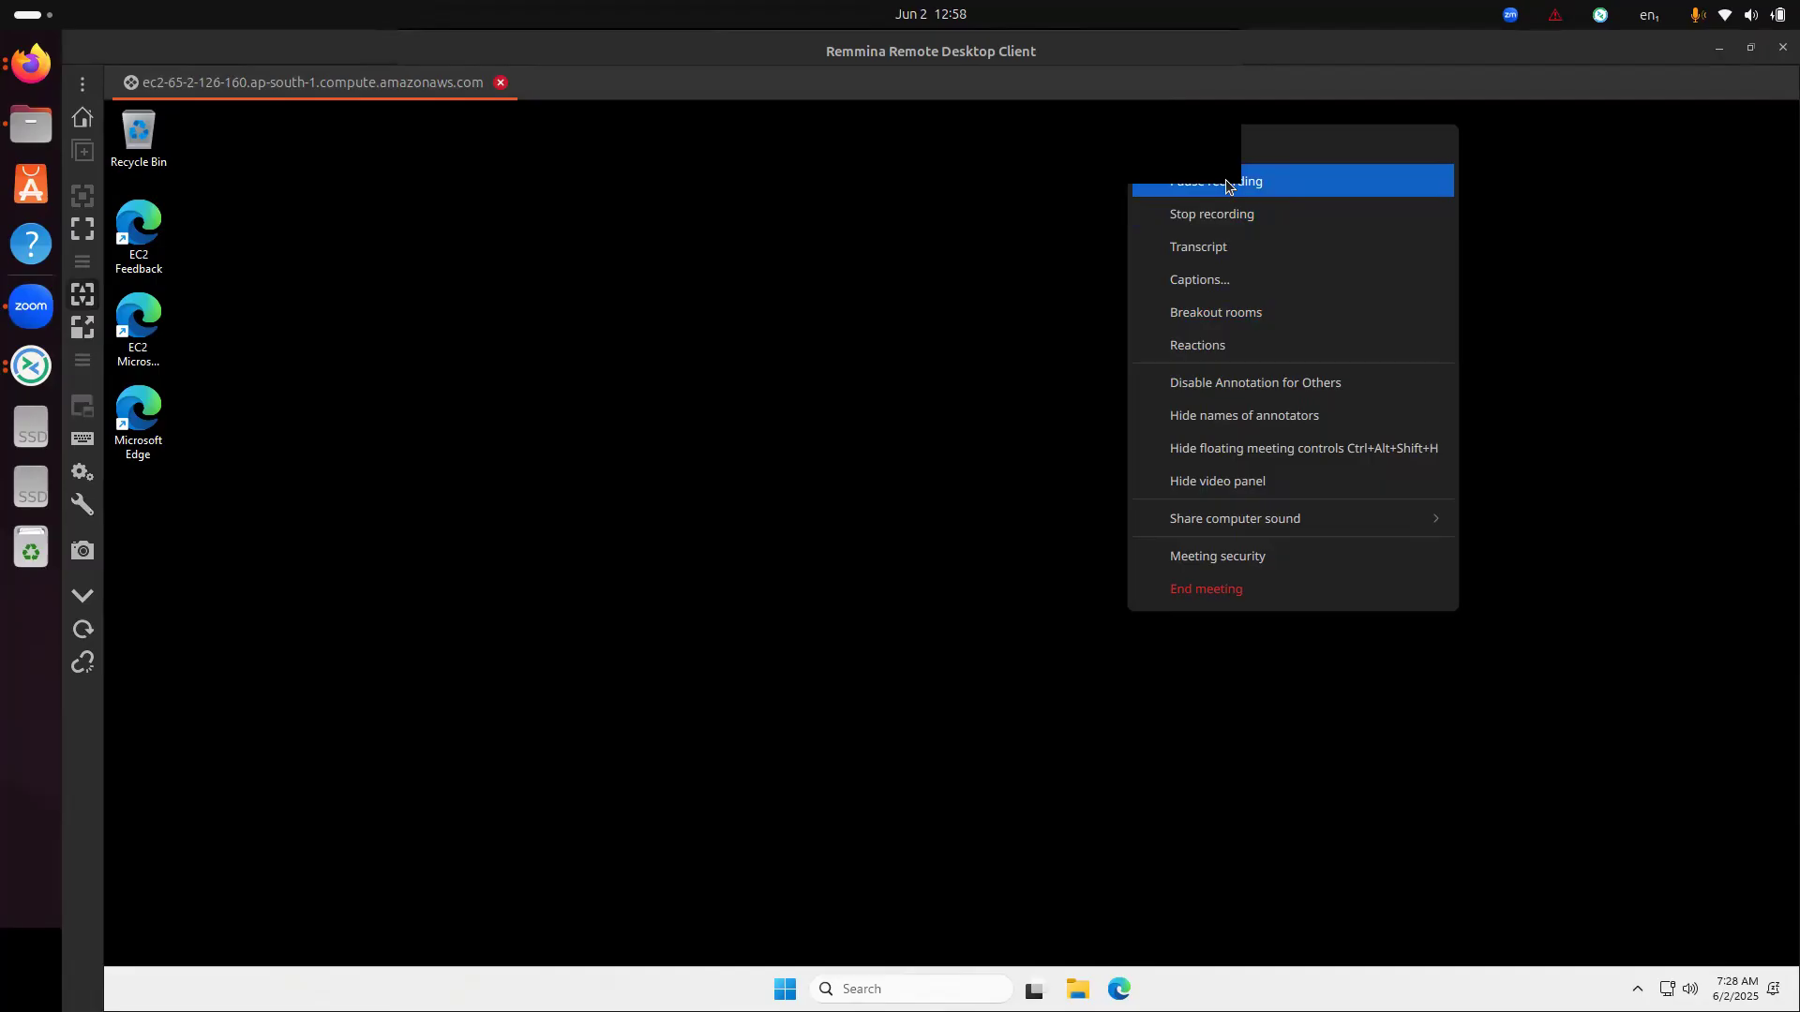
click(1226, 183)
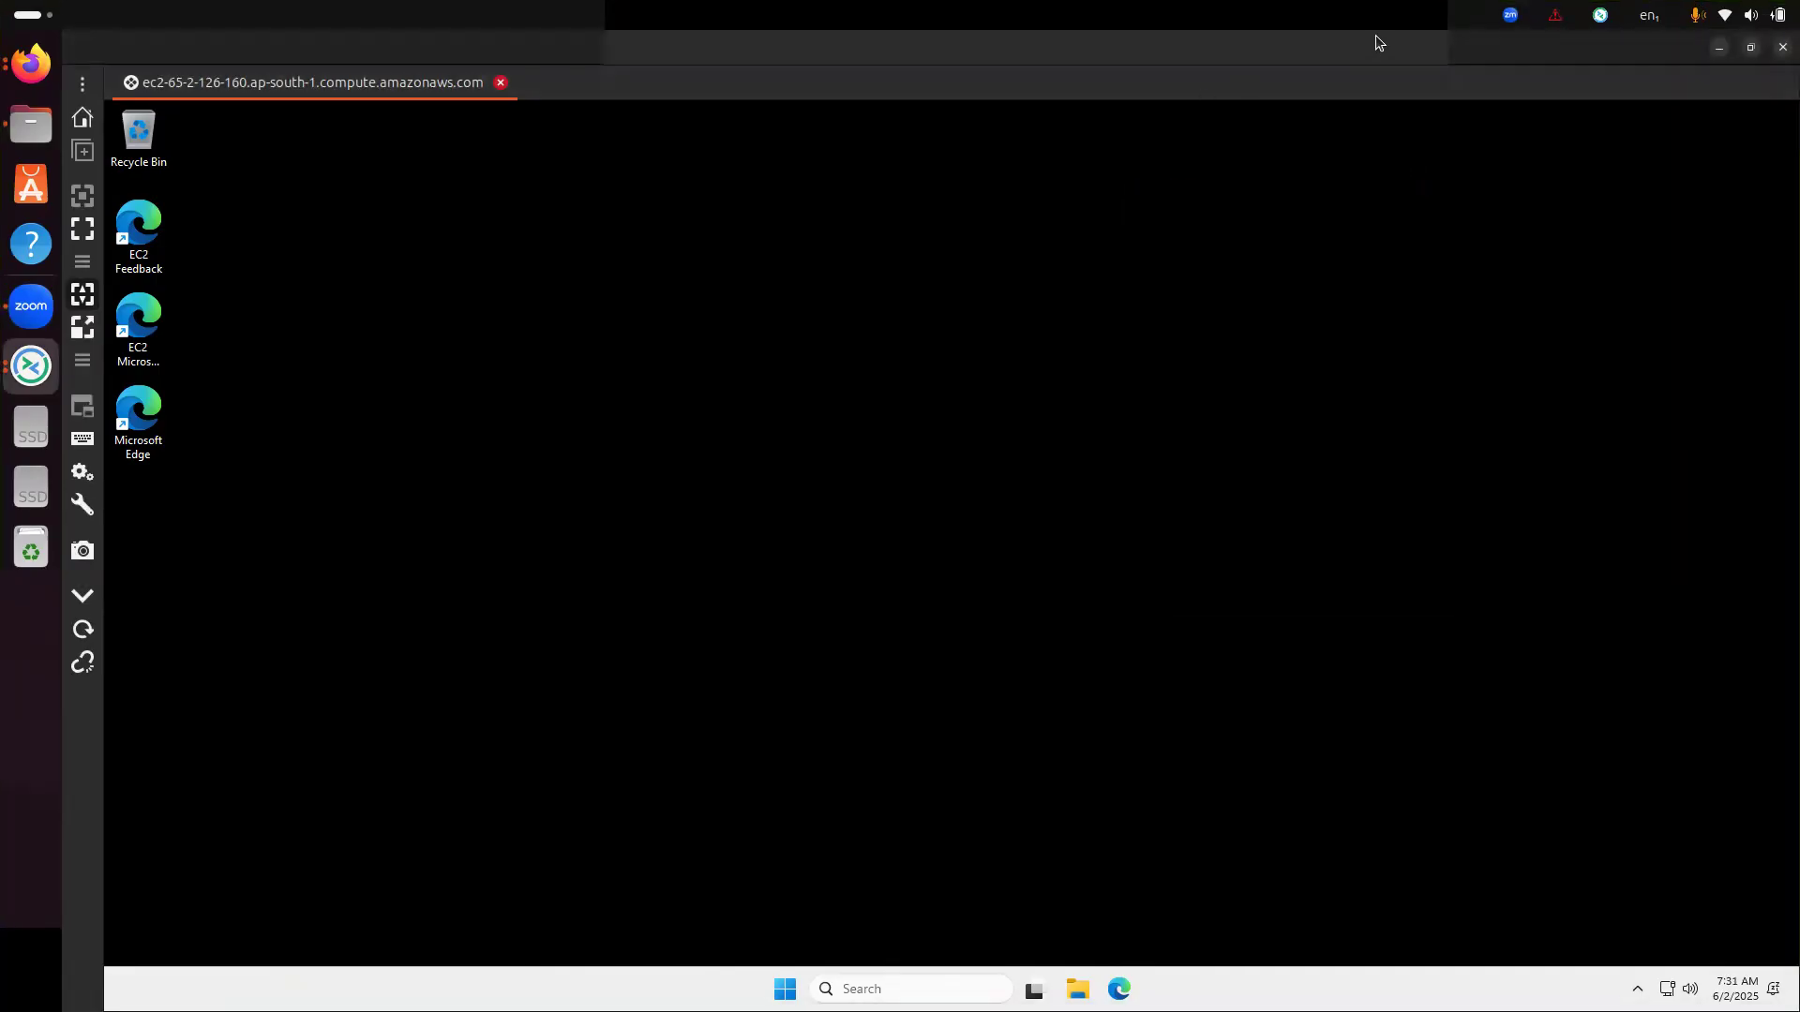
click(1375, 35)
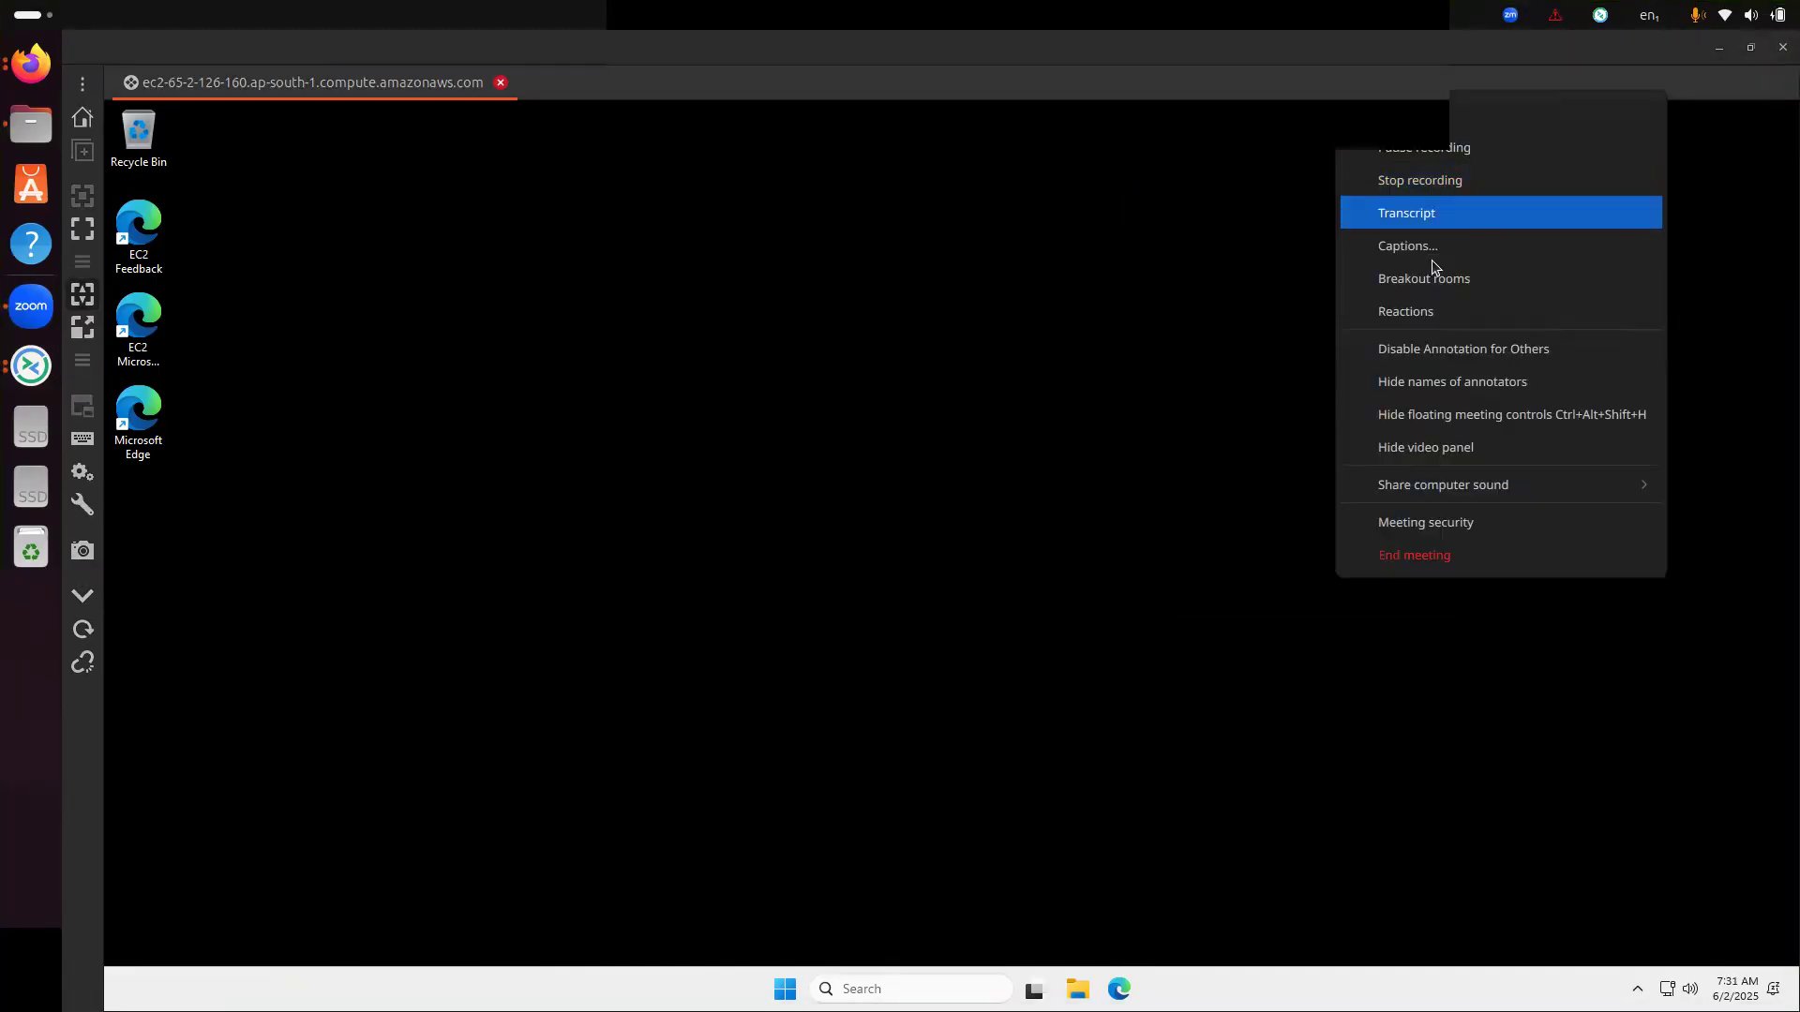
click(1157, 275)
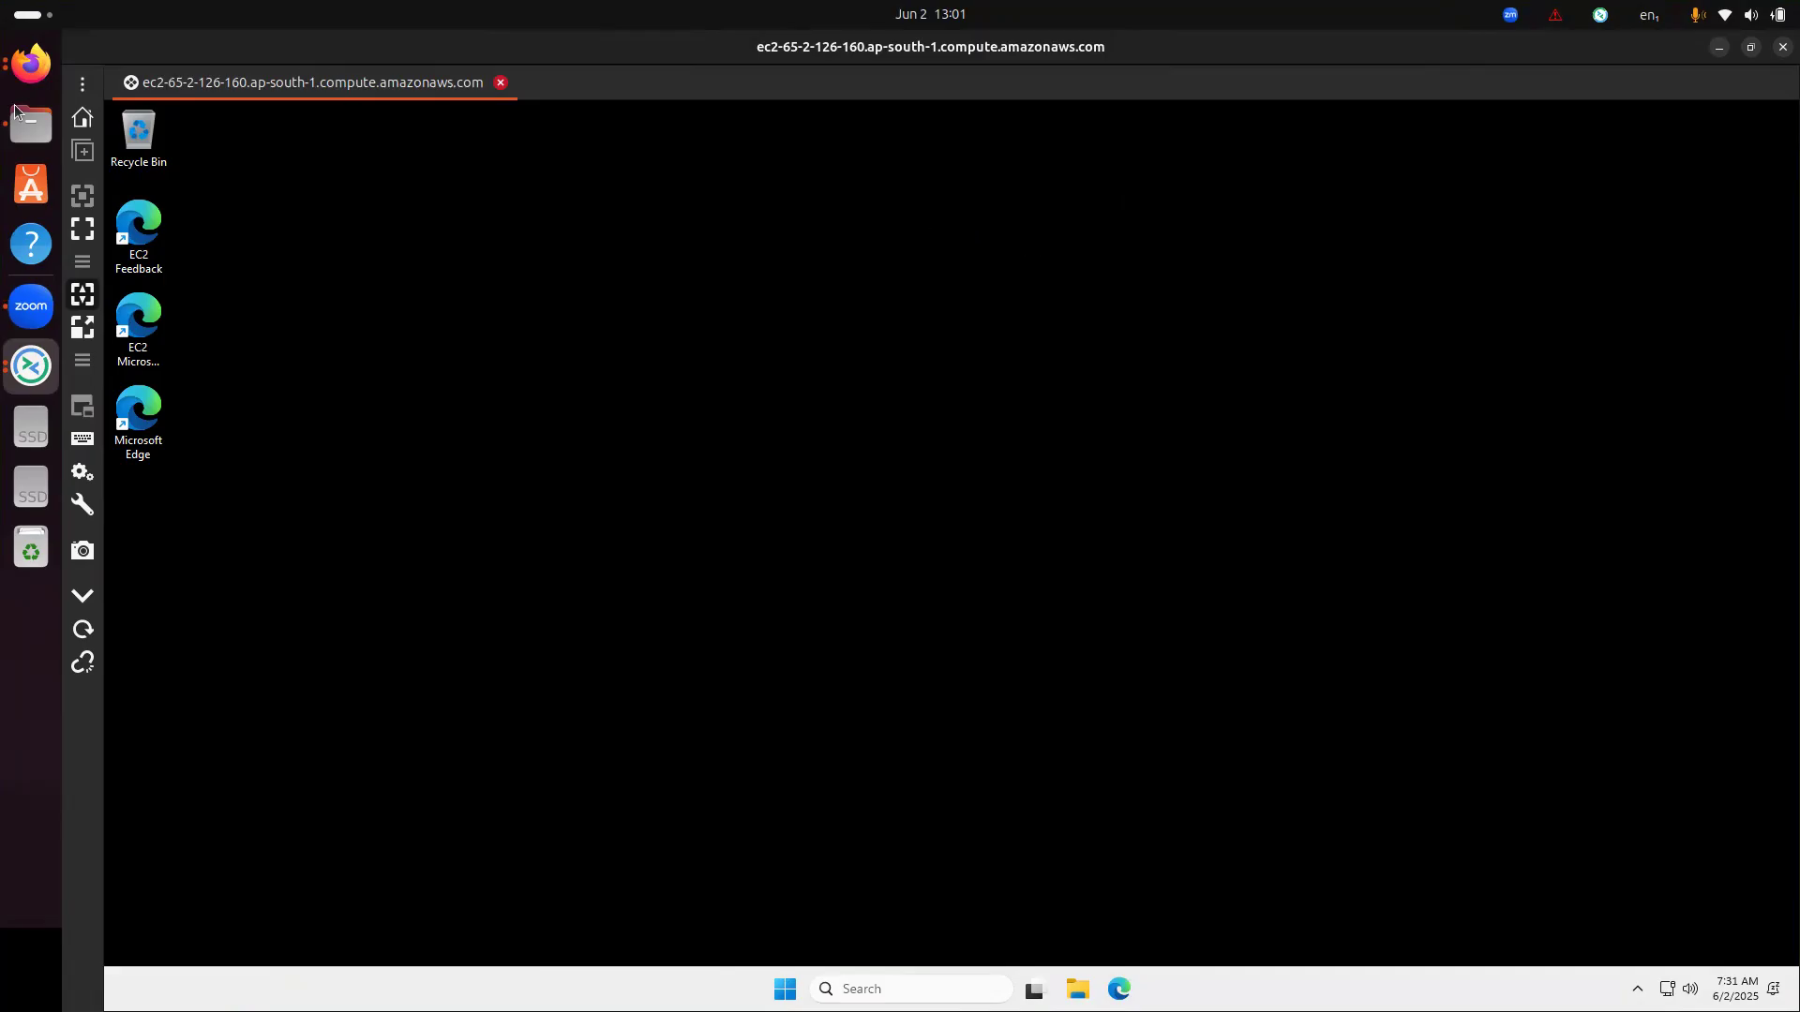
- Glance at the connection details in Firefox, return to the Remmina session, and launch Server Manager on the remote Windows server
click(31, 63)
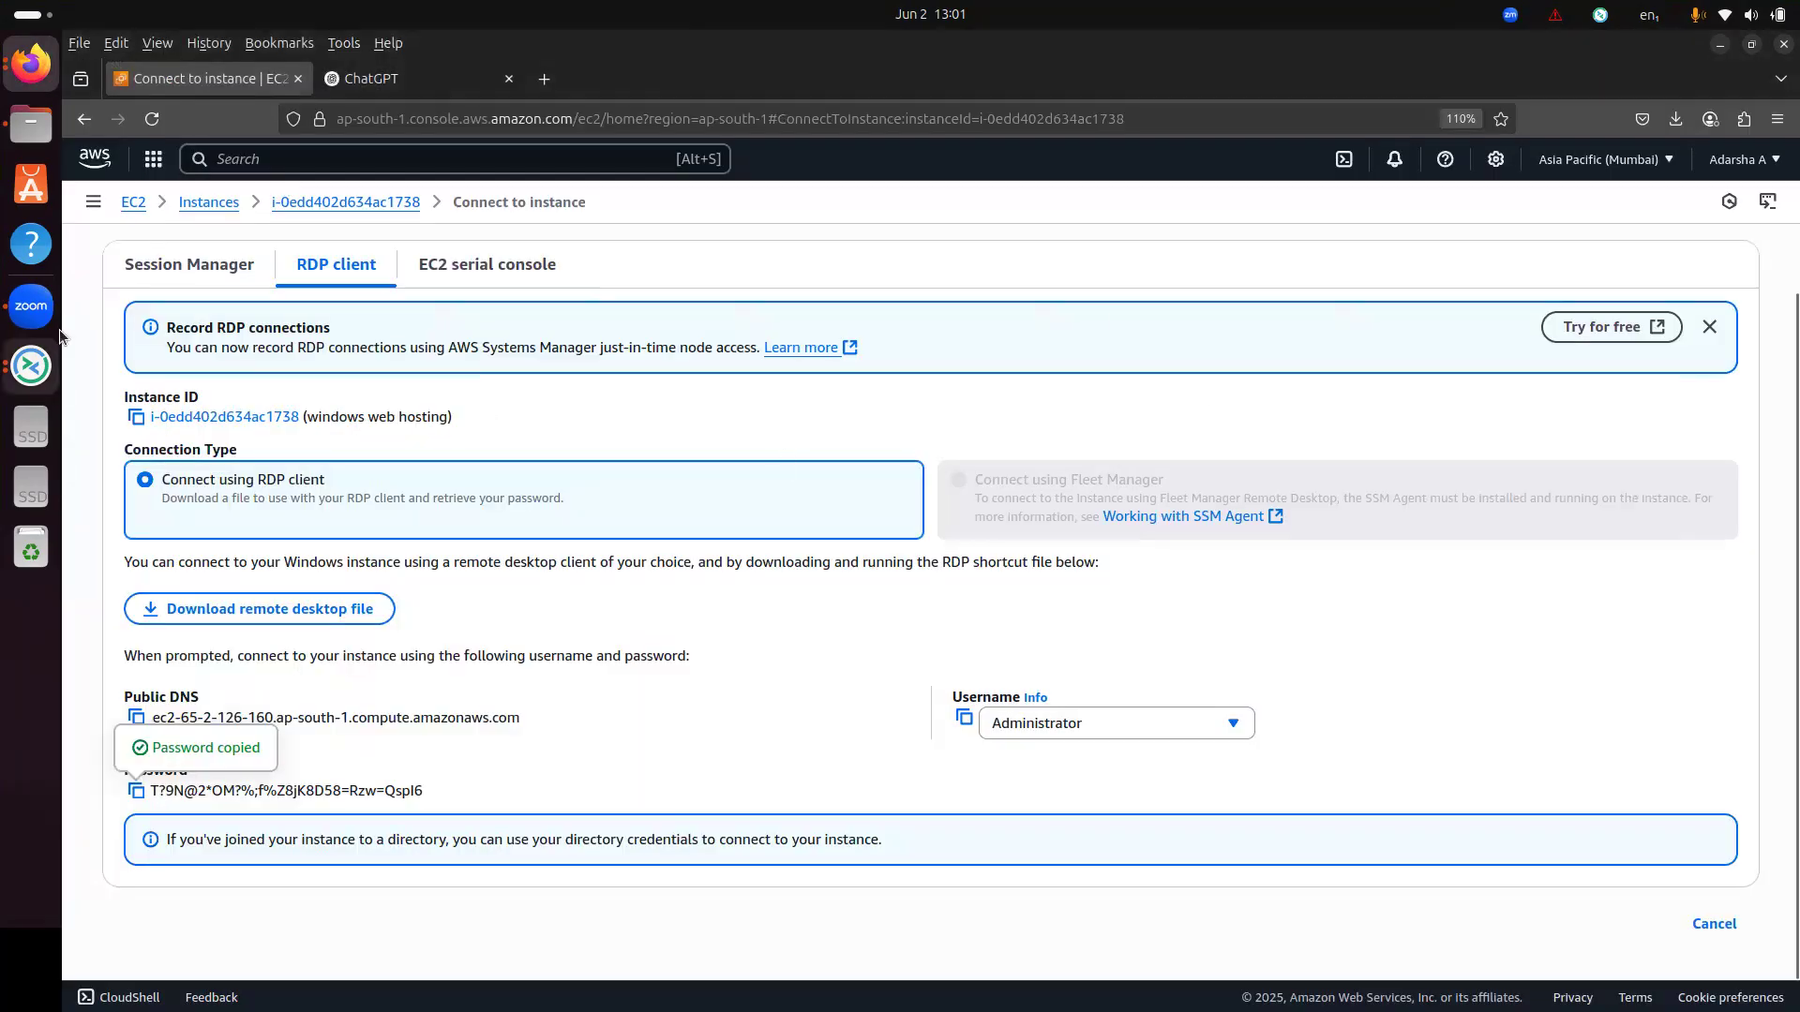
click(30, 365)
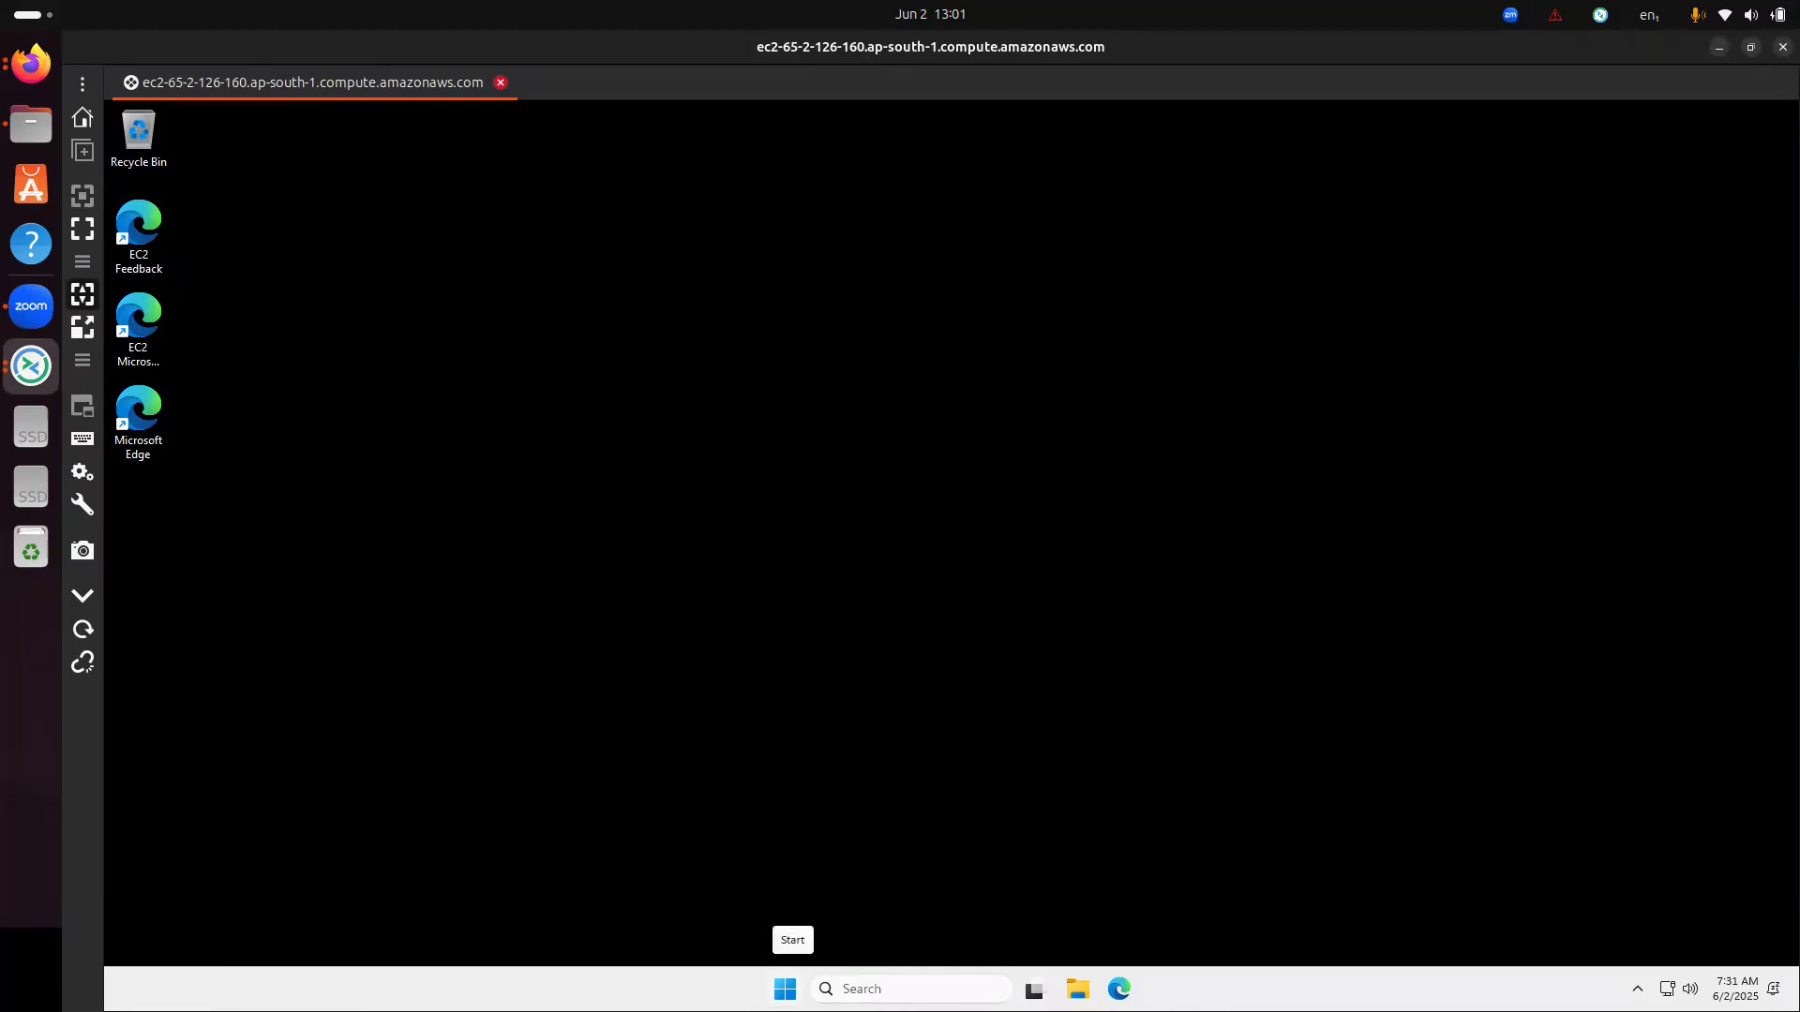
click(788, 989)
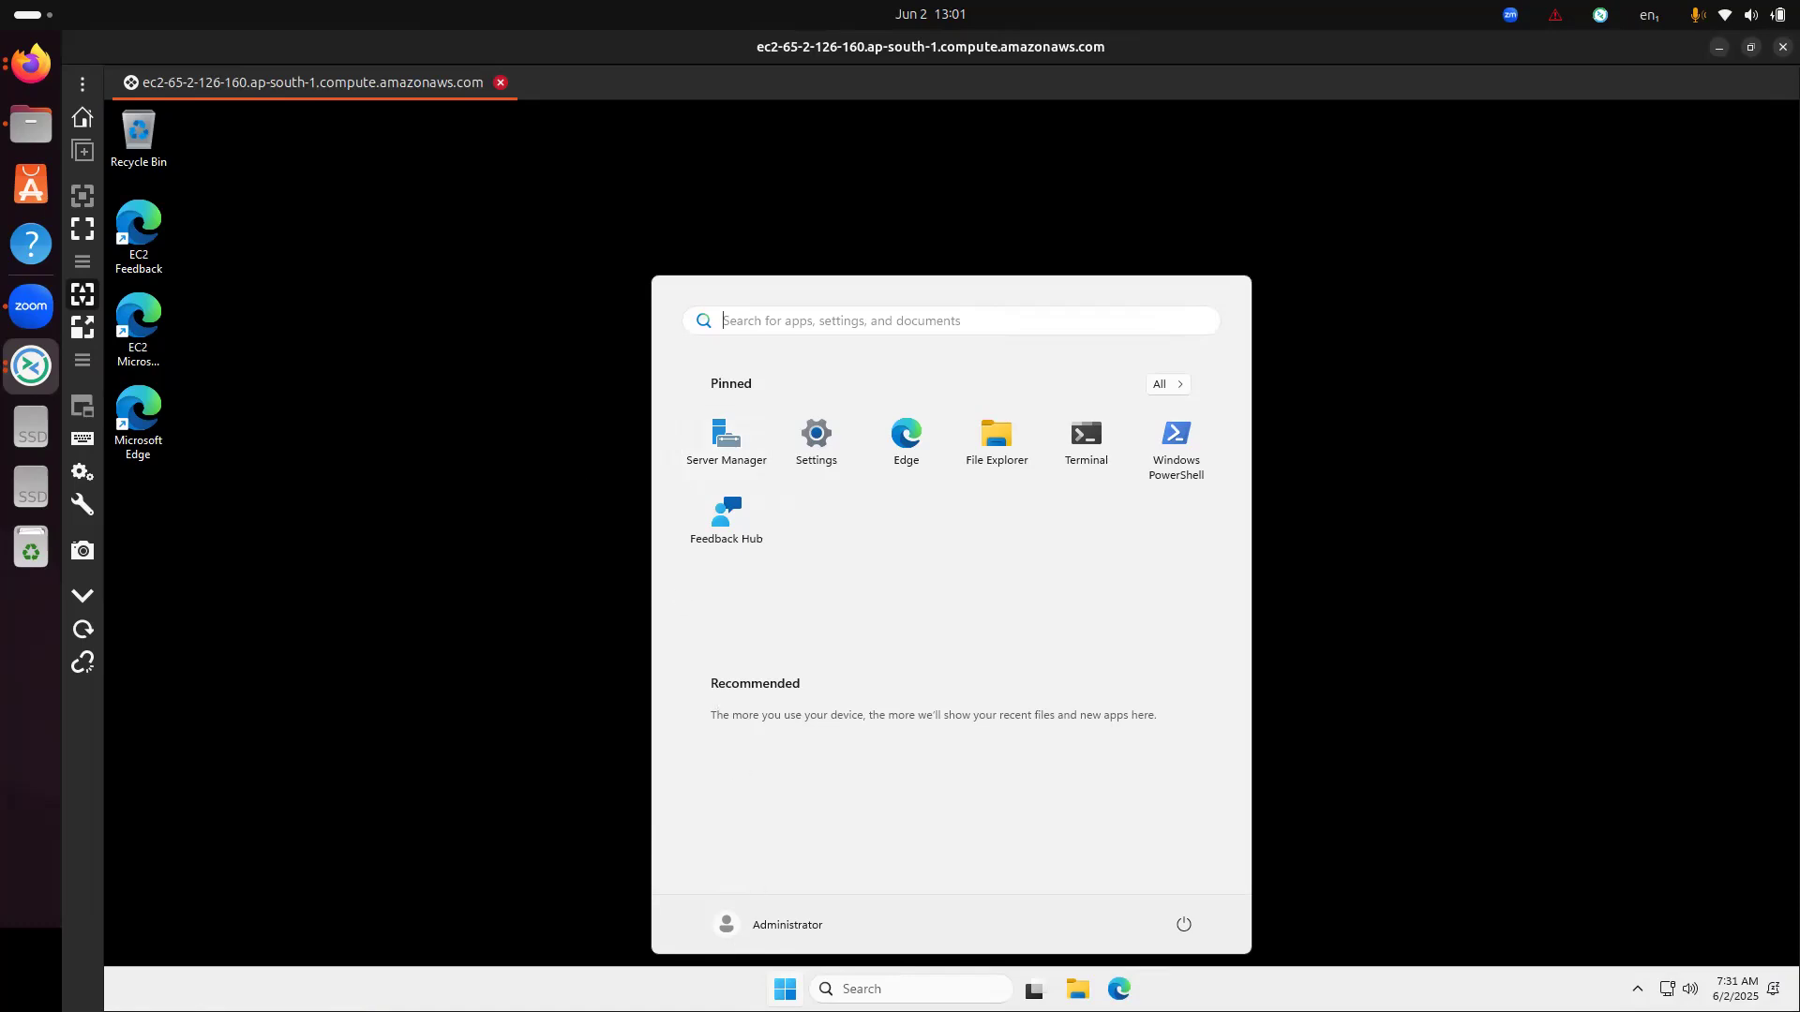
click(739, 451)
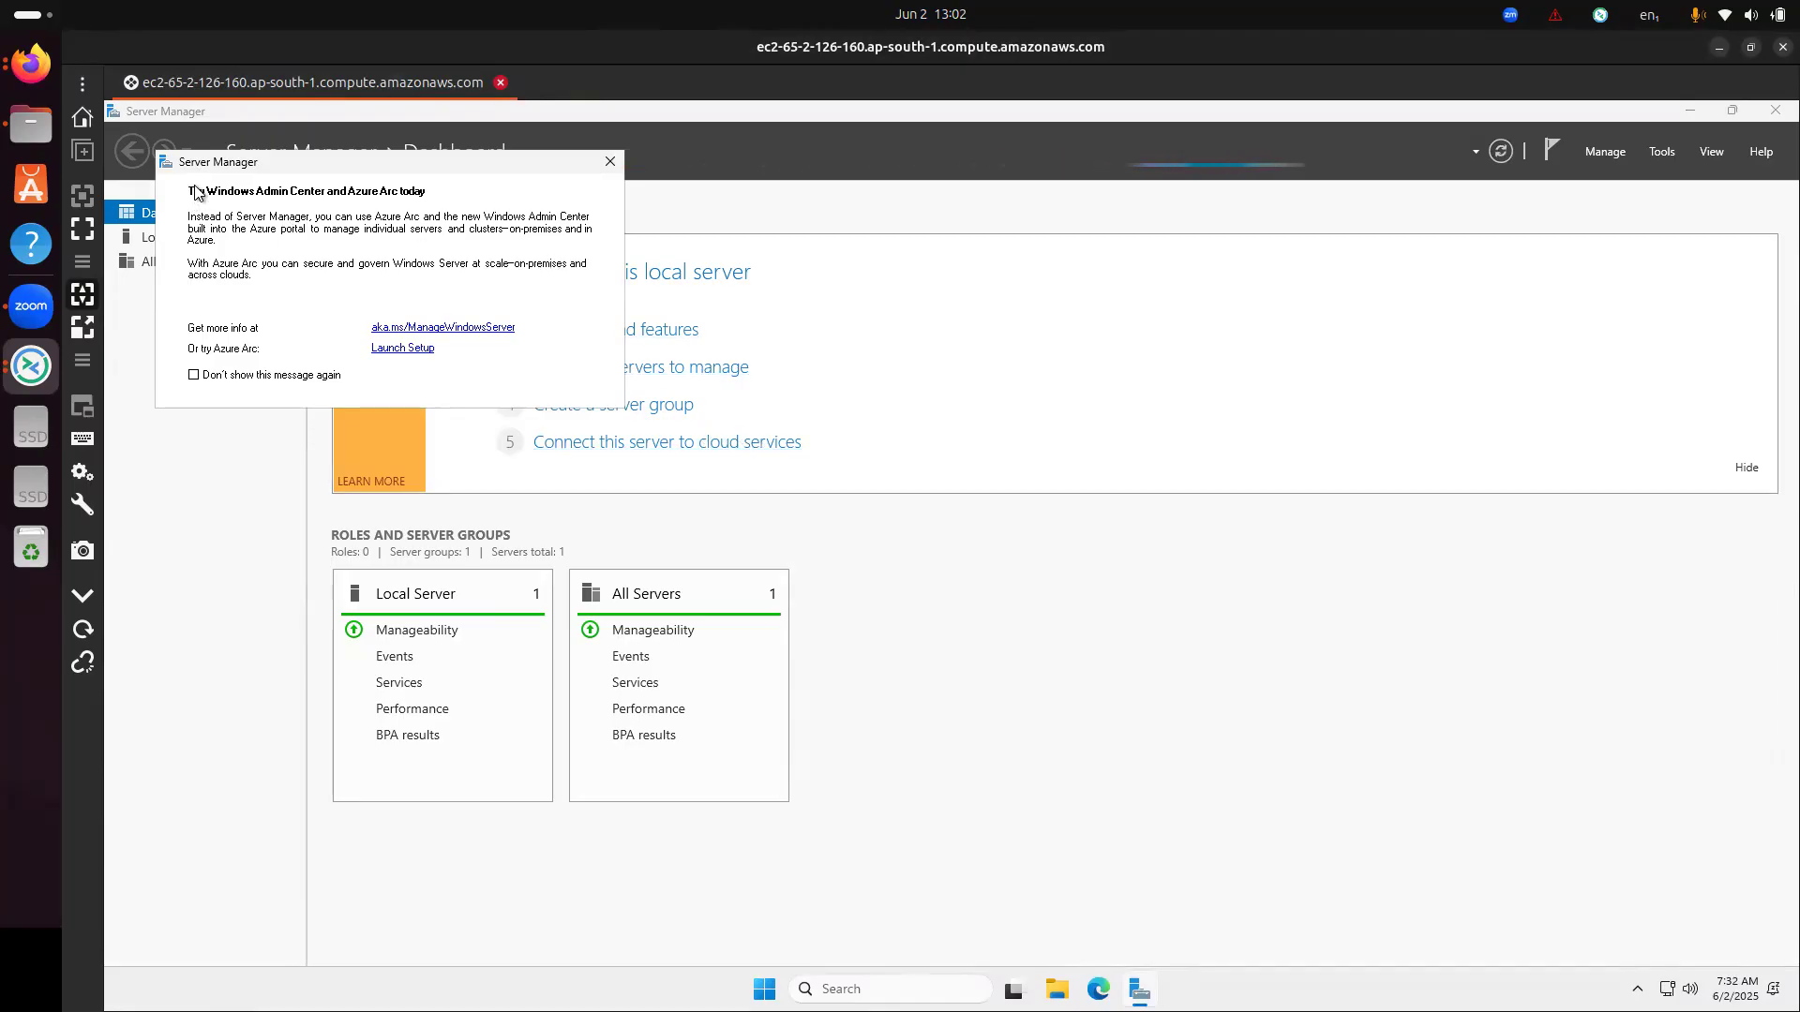
- Dismiss the Windows Admin Center and Azure Arc message and return to the Server Manager dashboard
click(609, 165)
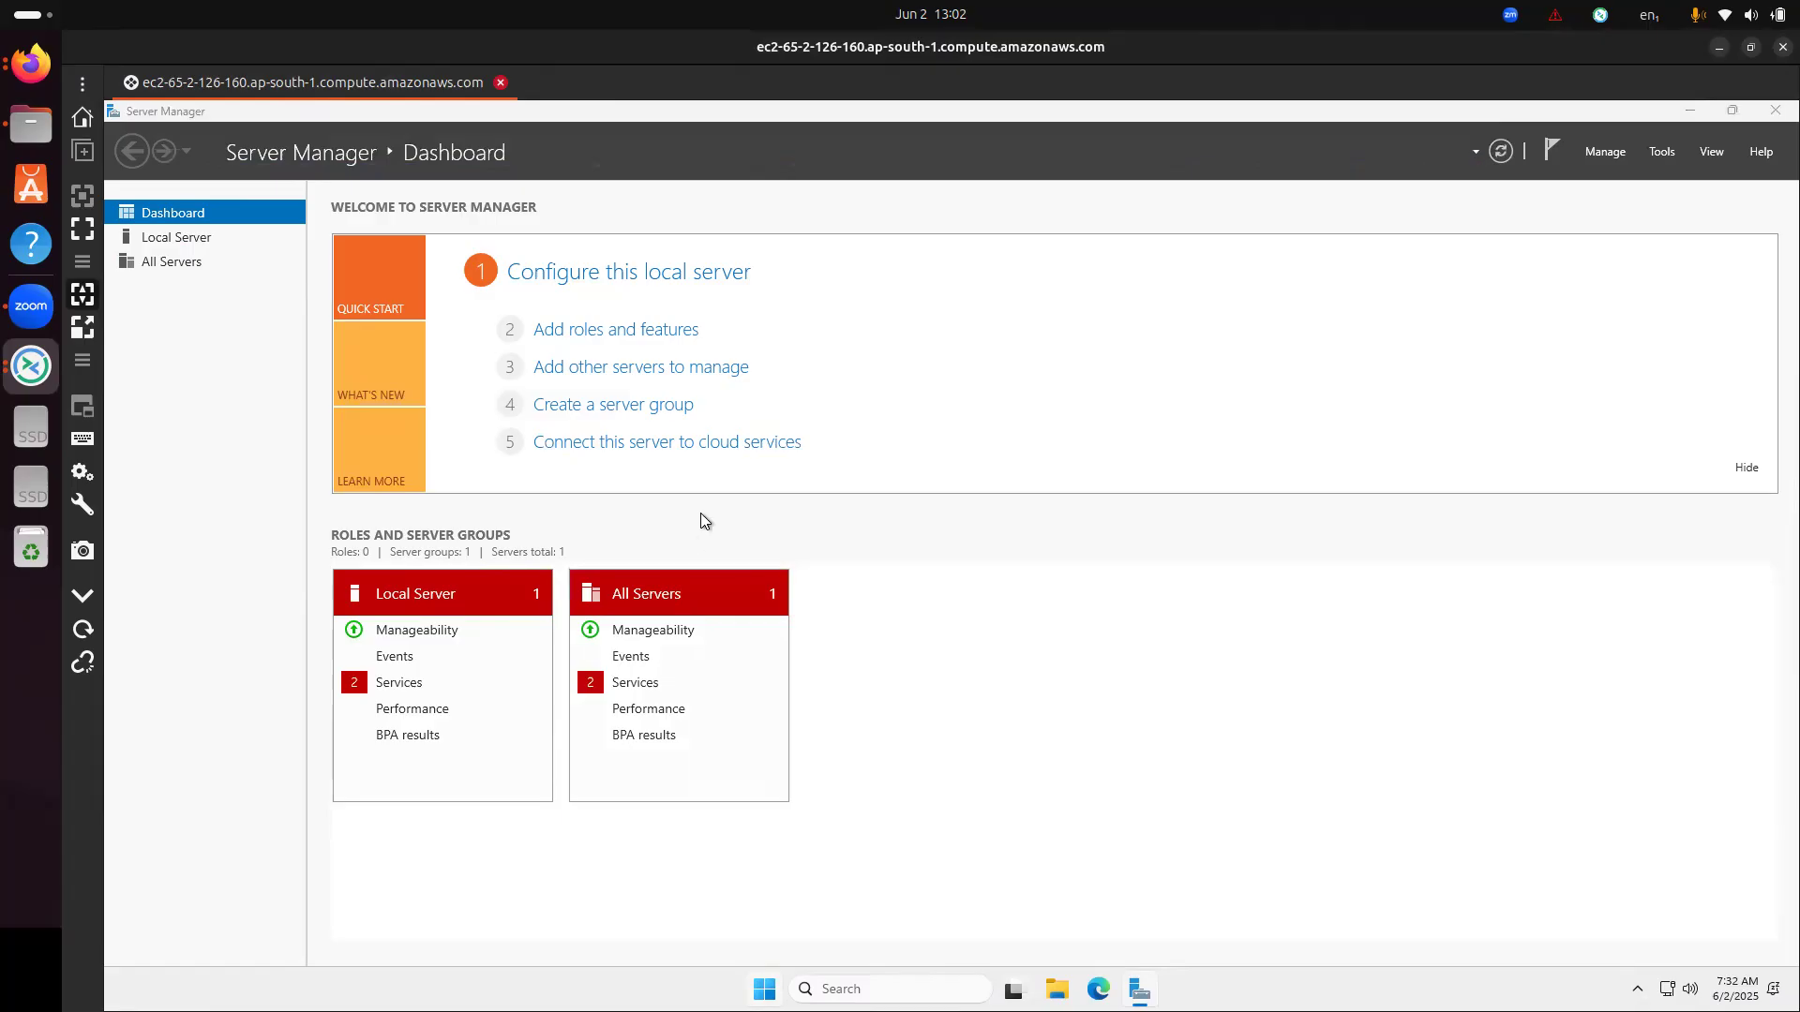
click(764, 989)
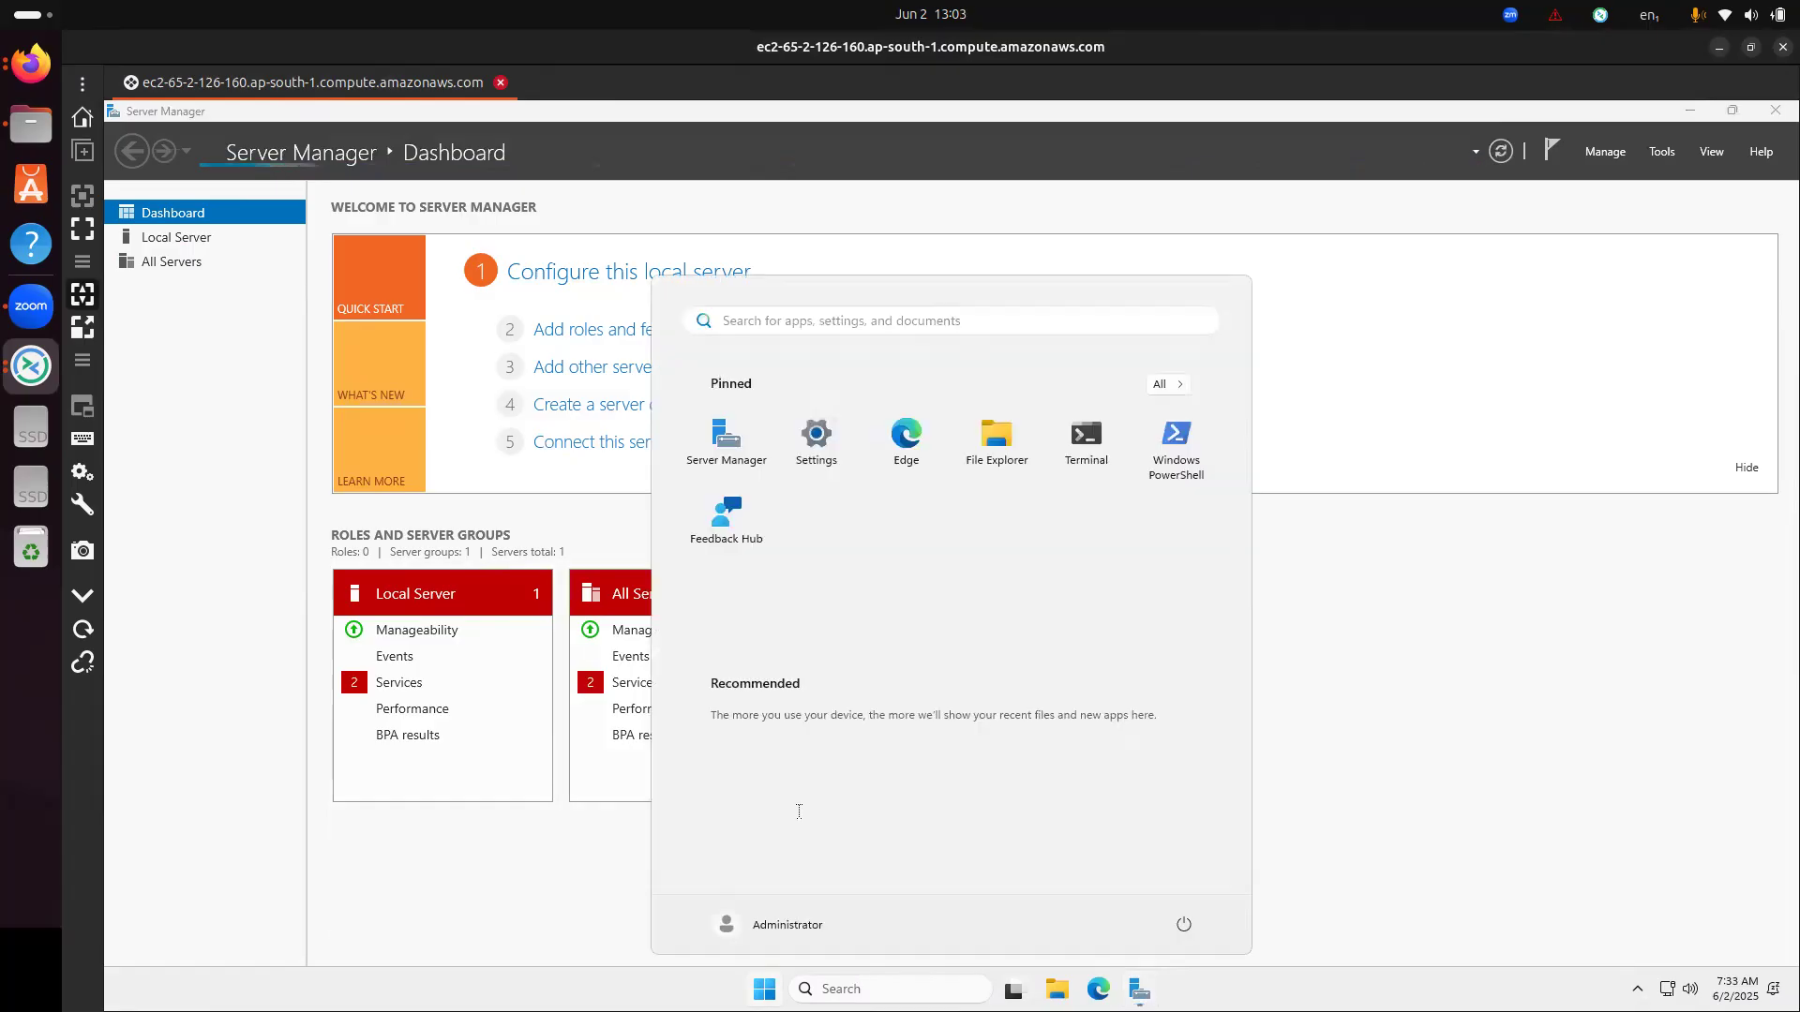
click(498, 882)
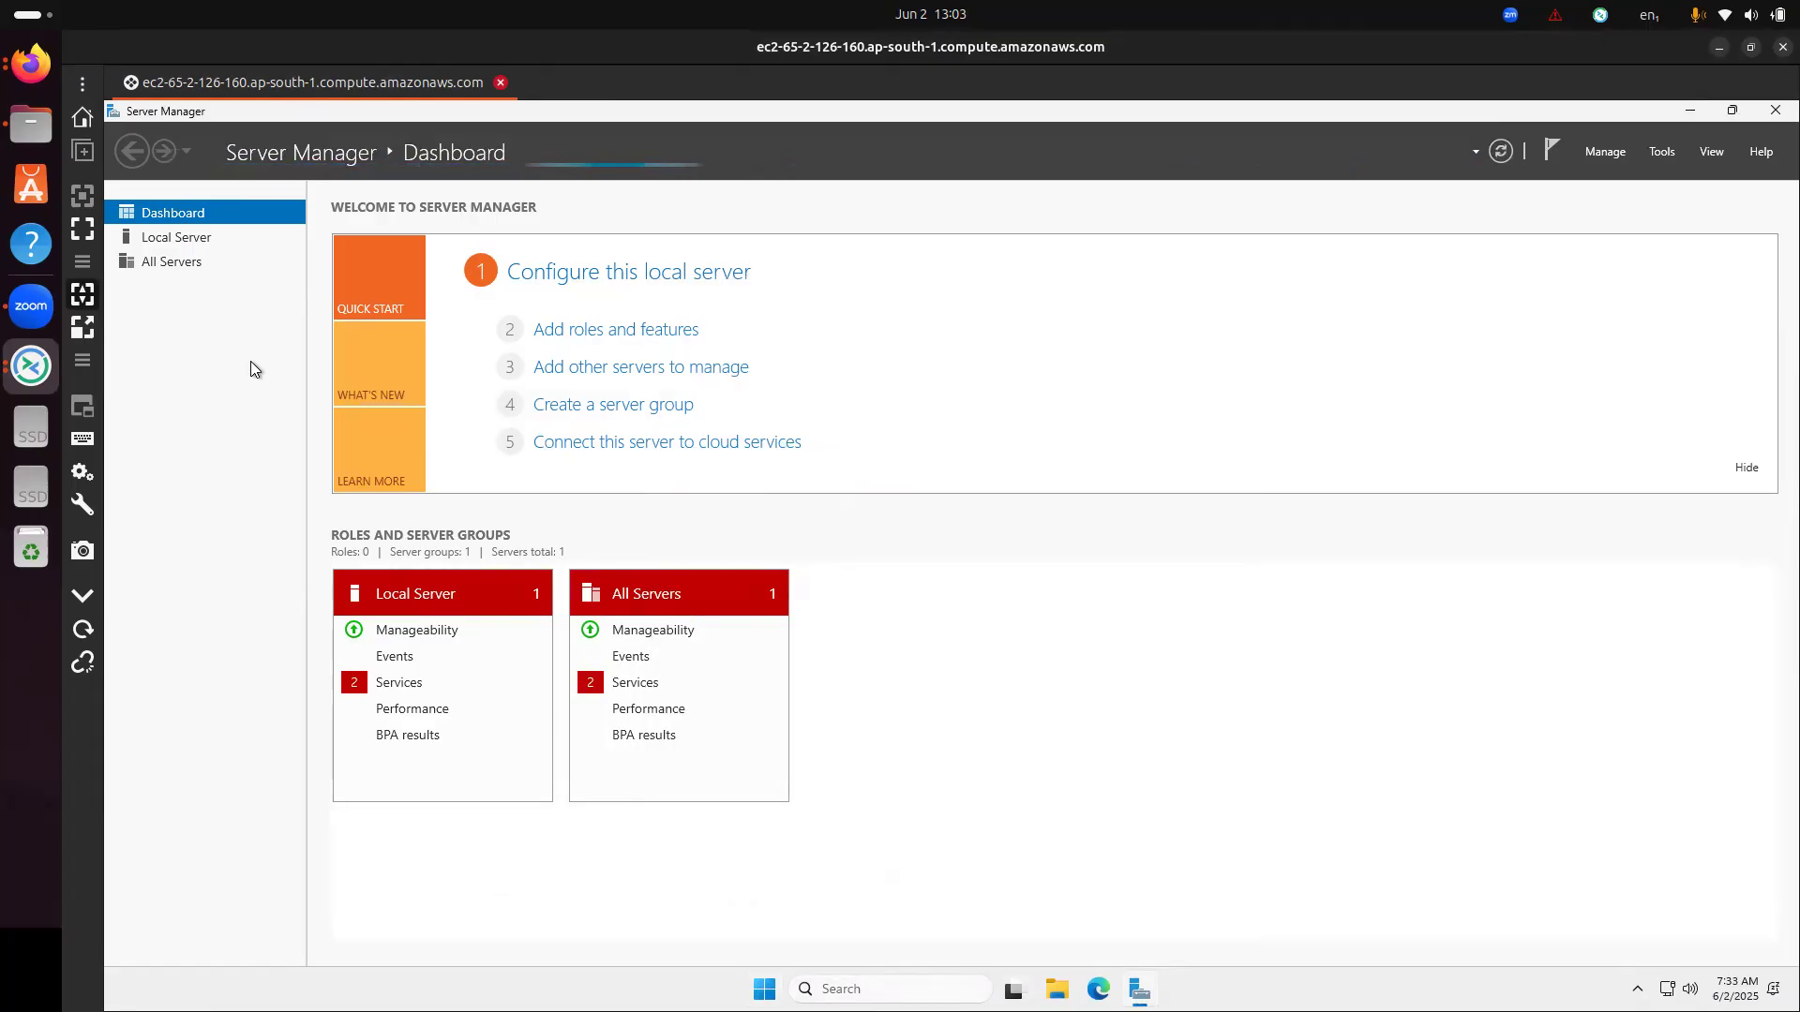
- Turn off IE Enhanced Security Configuration for both Administrators and Users in the local server's properties
click(178, 239)
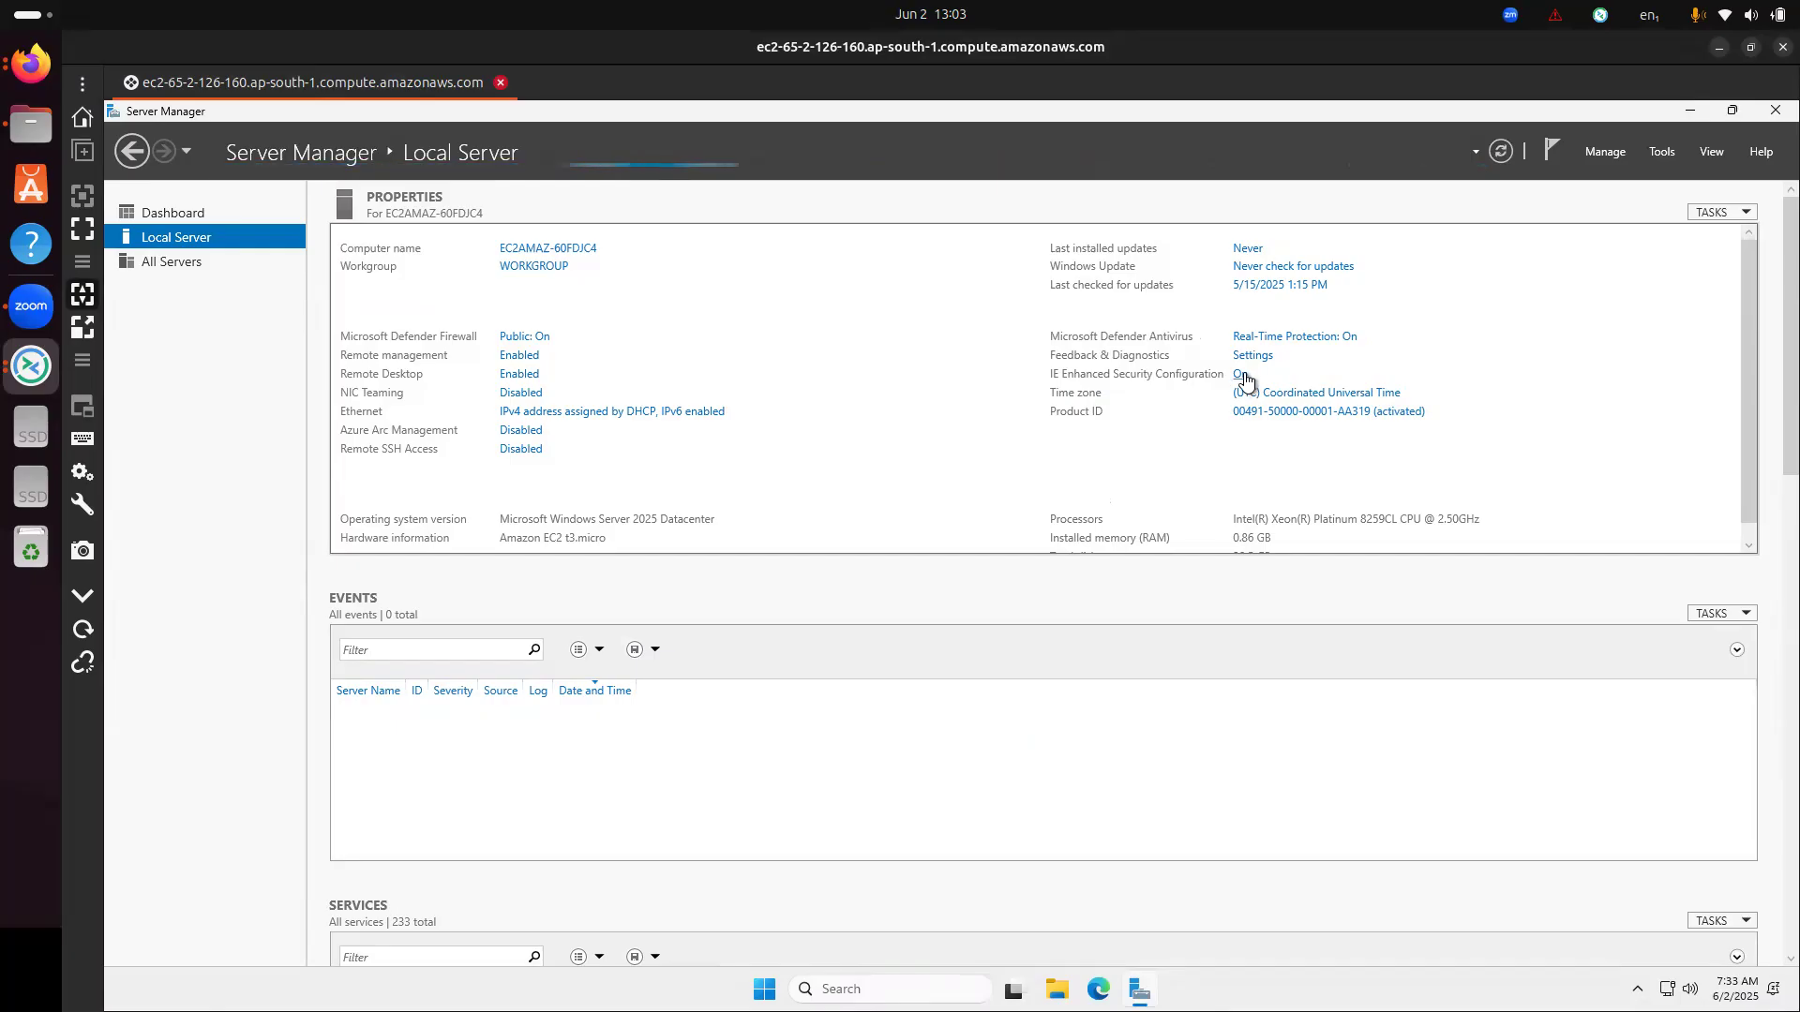
click(1242, 375)
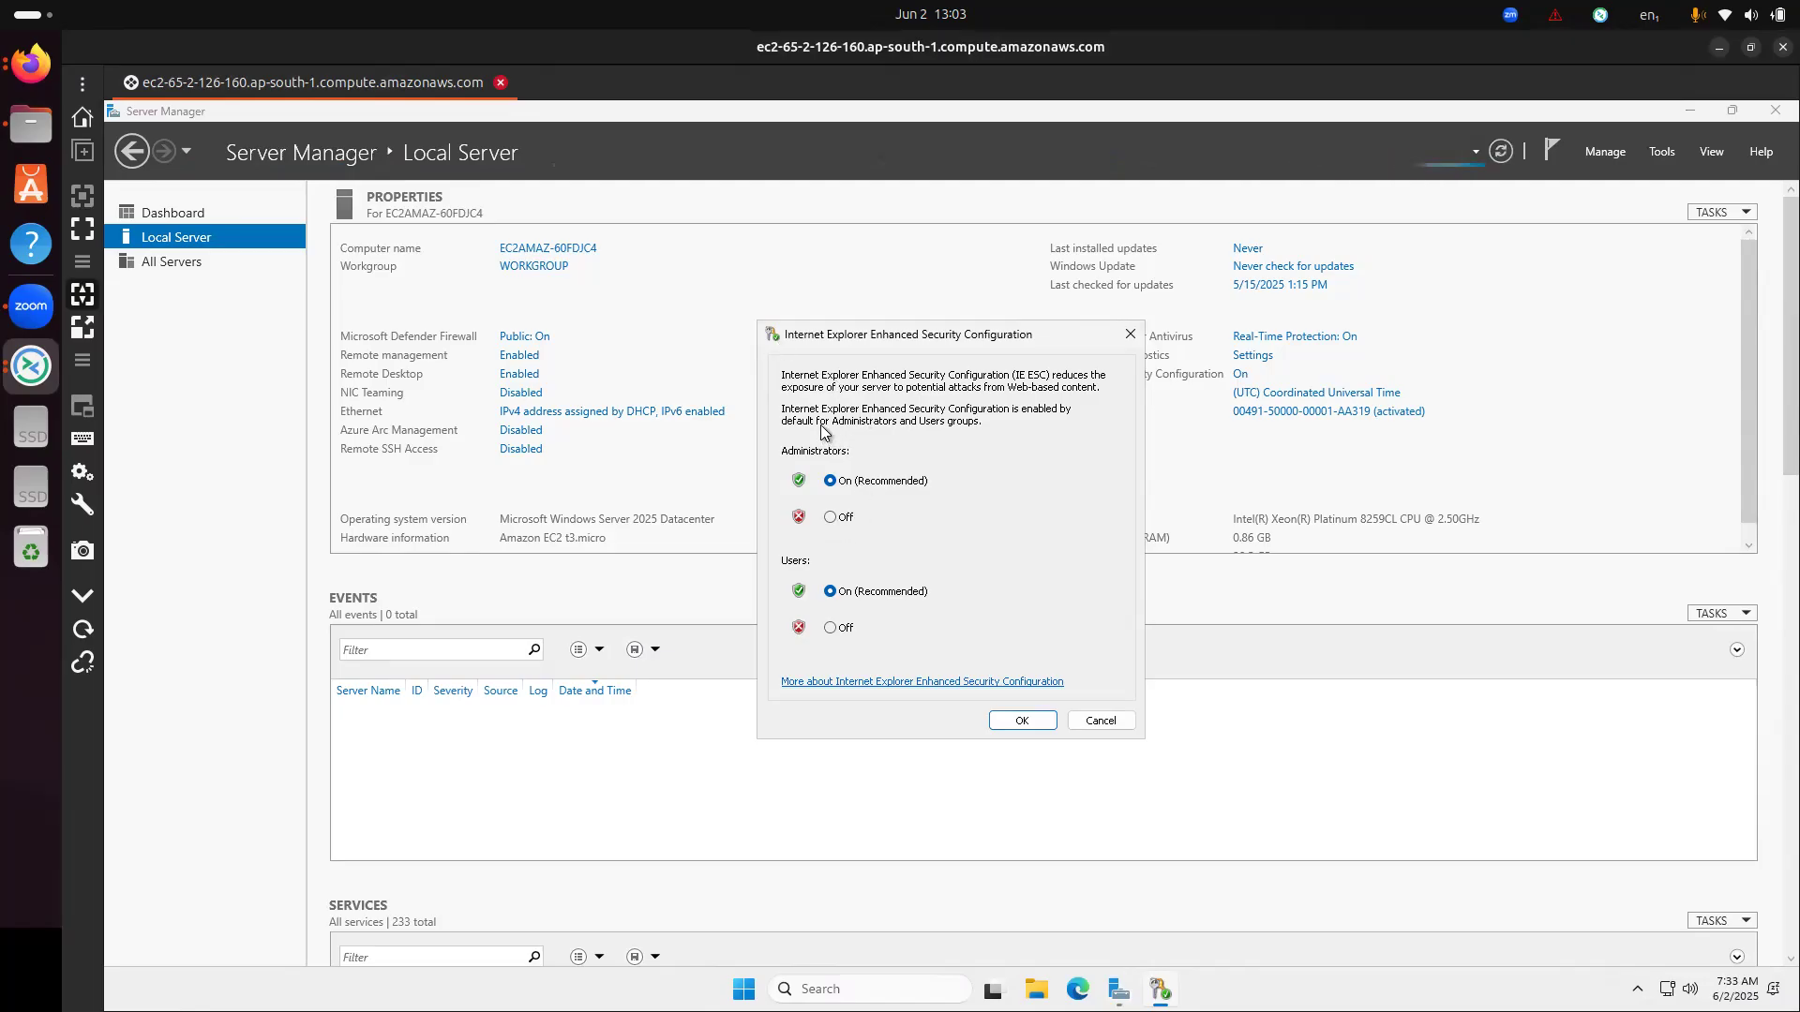
click(830, 518)
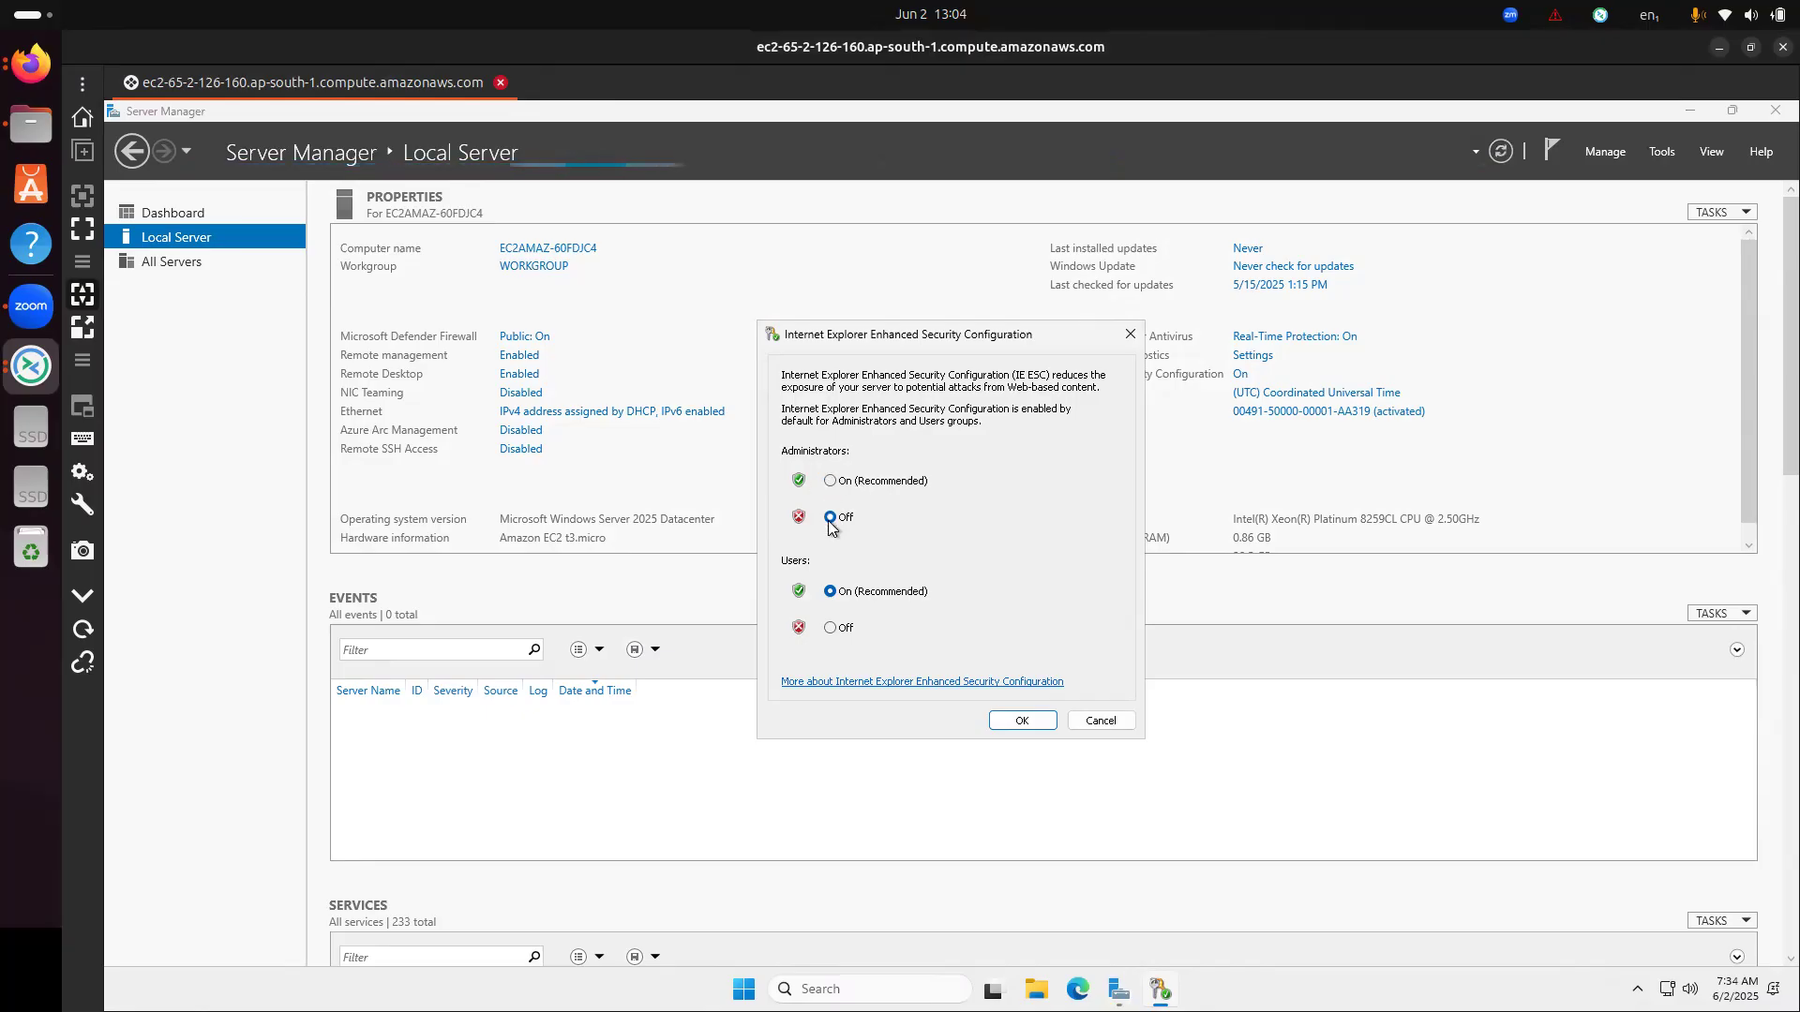
click(830, 629)
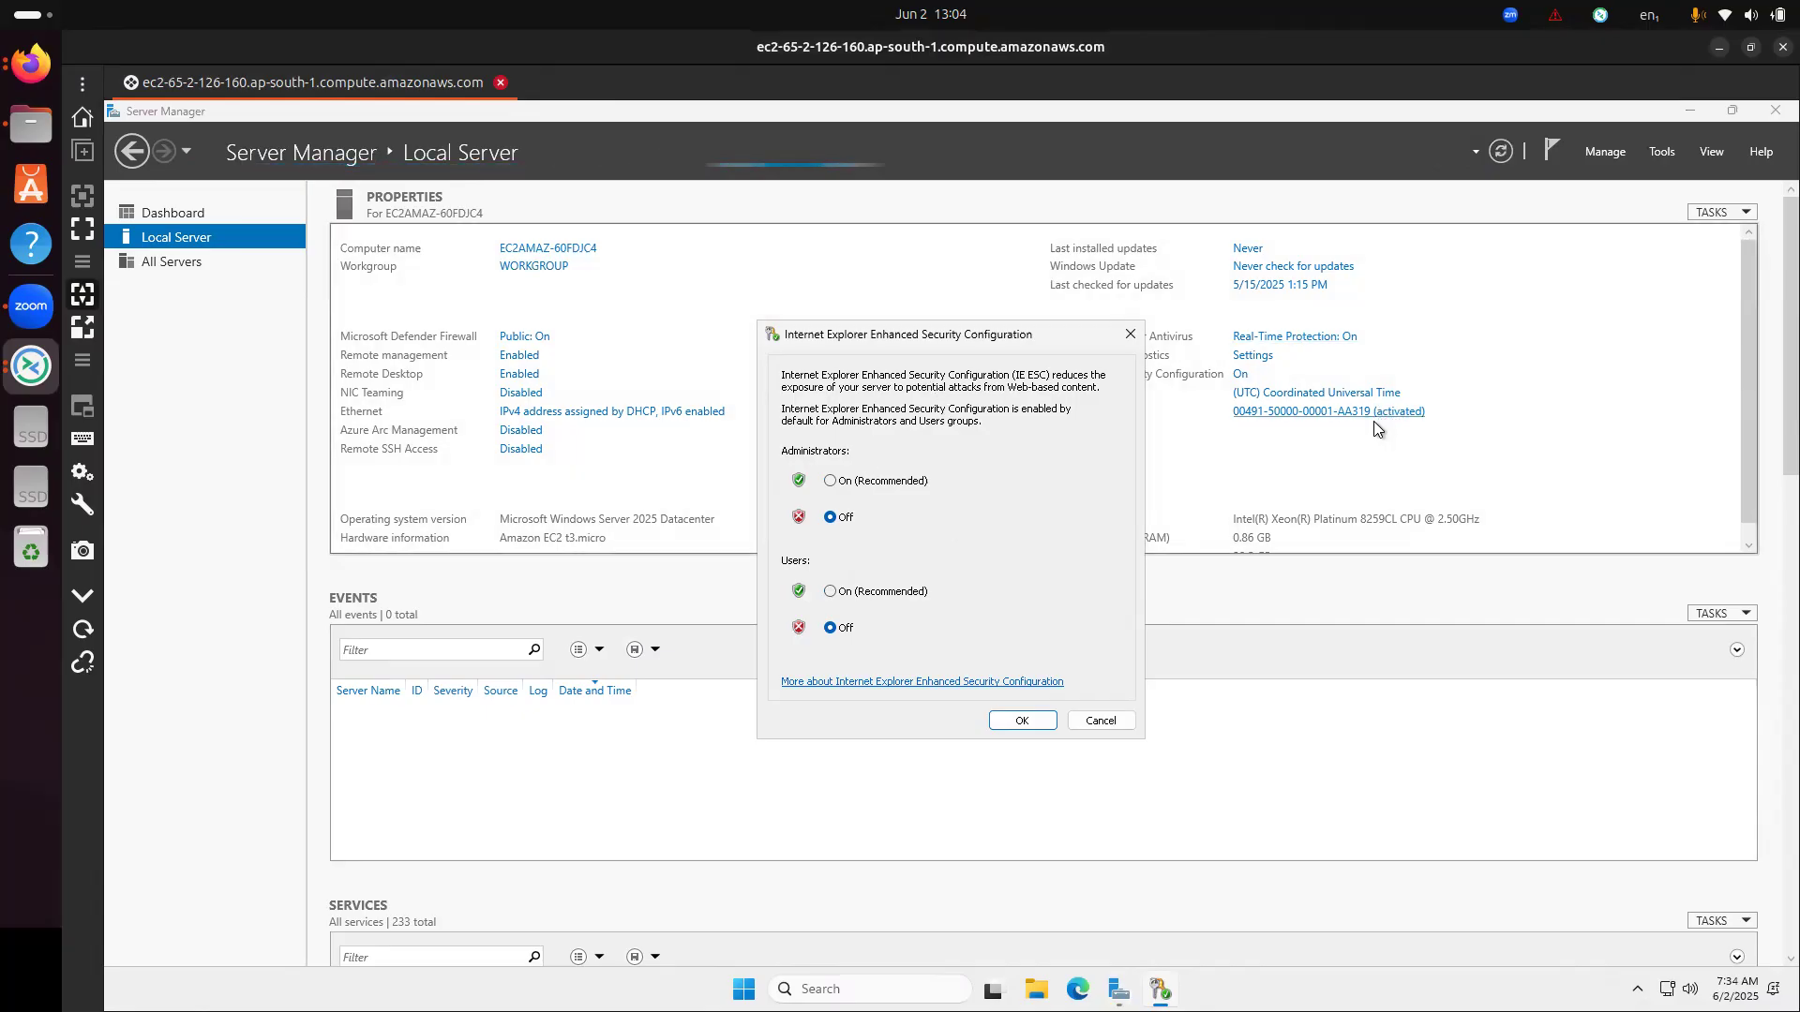
click(1010, 722)
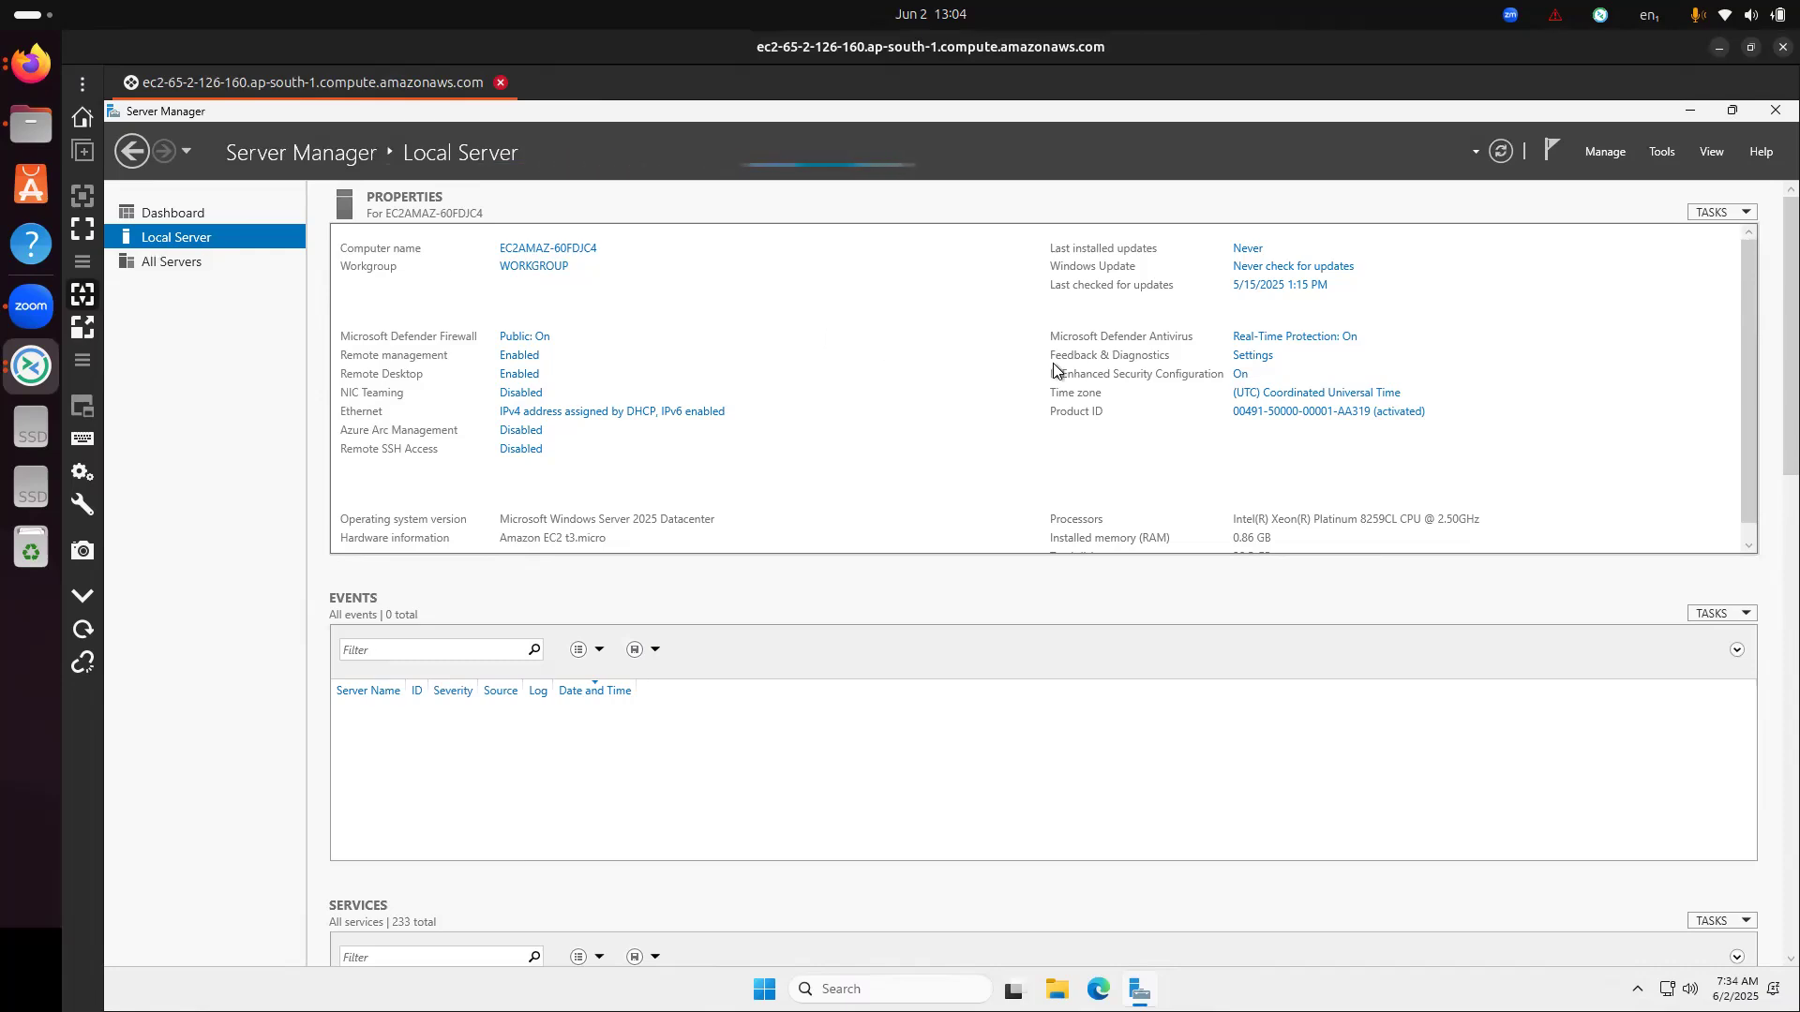
- Check the IE Enhanced Security Configuration settings for Administrators and Users again and close the dialog
click(1240, 375)
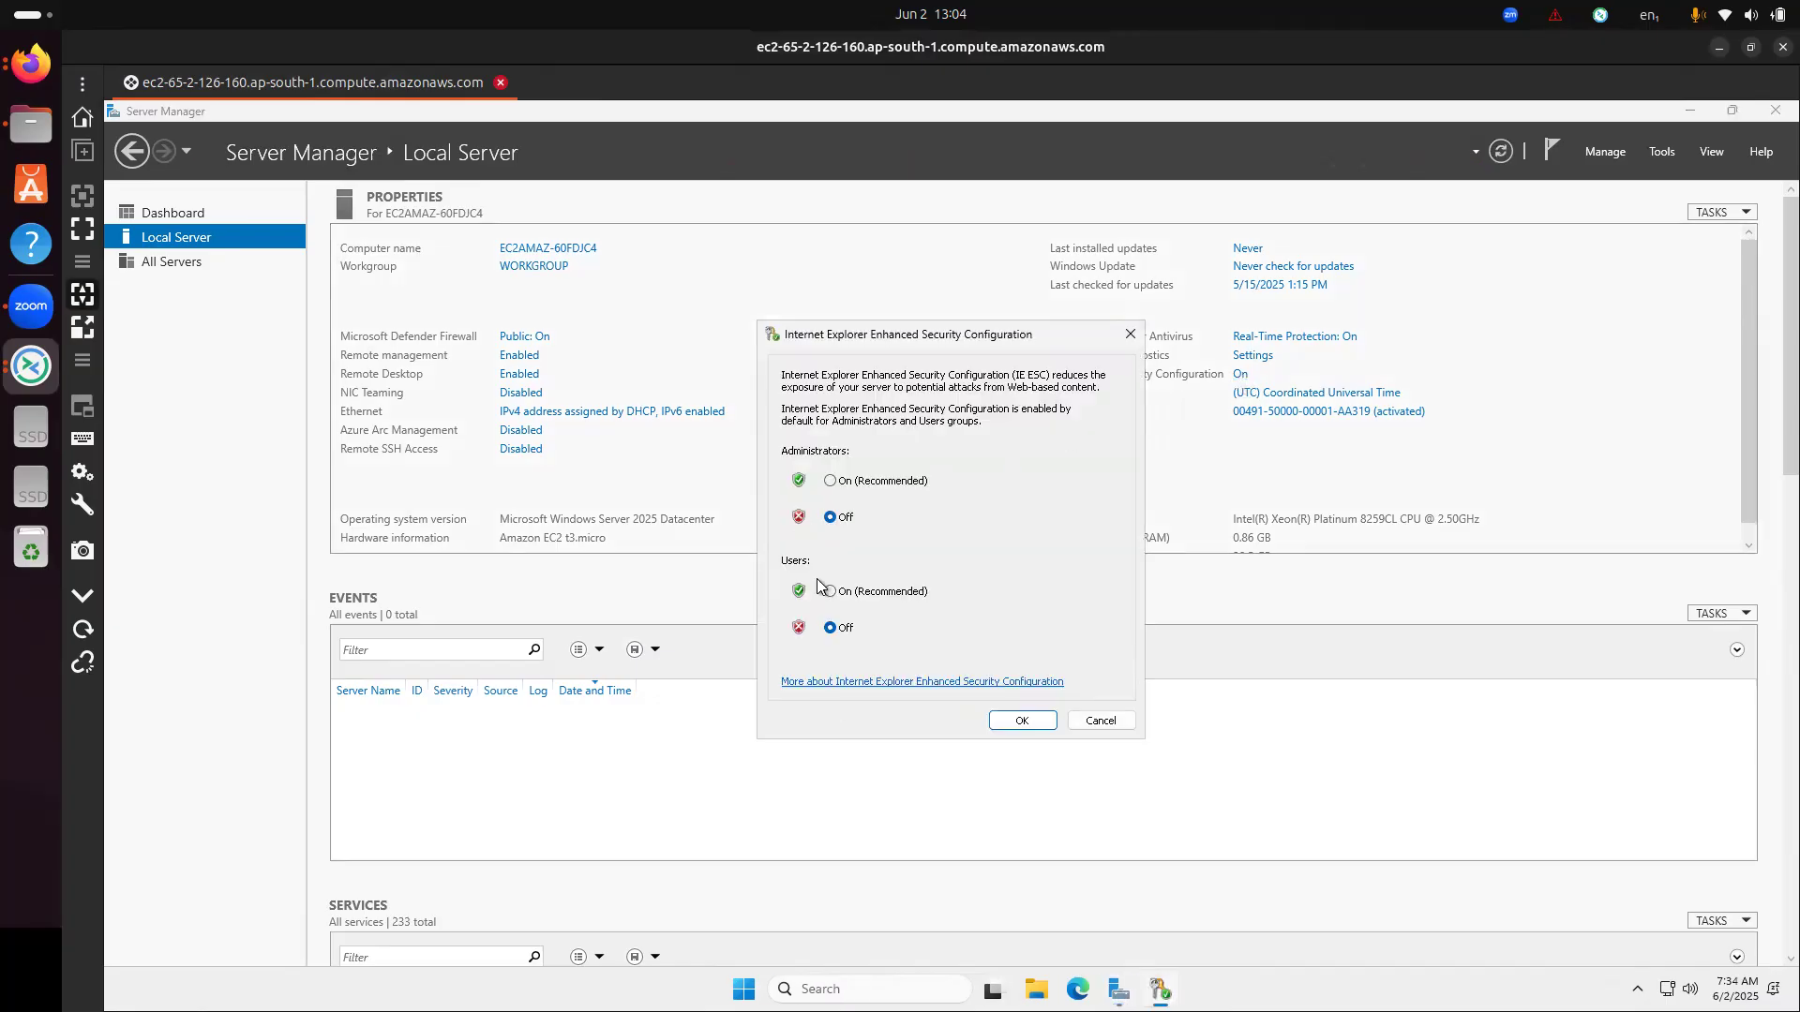
click(1021, 721)
click(1024, 720)
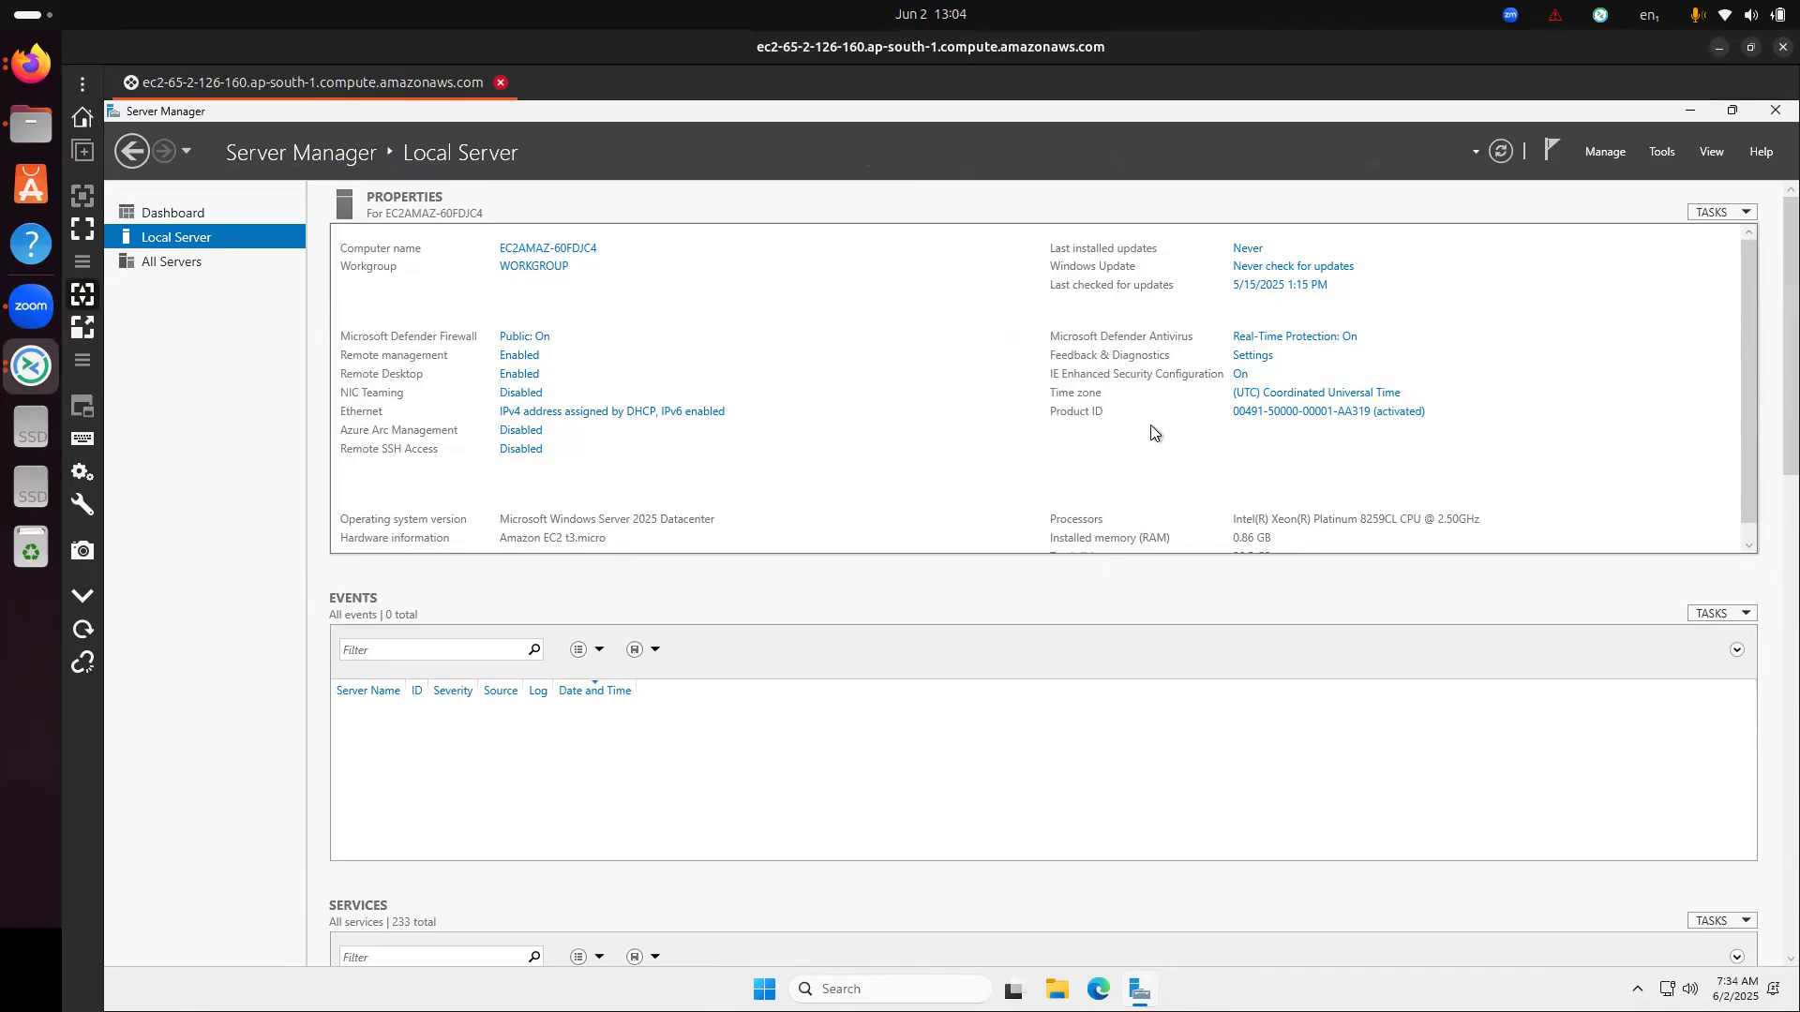
click(191, 221)
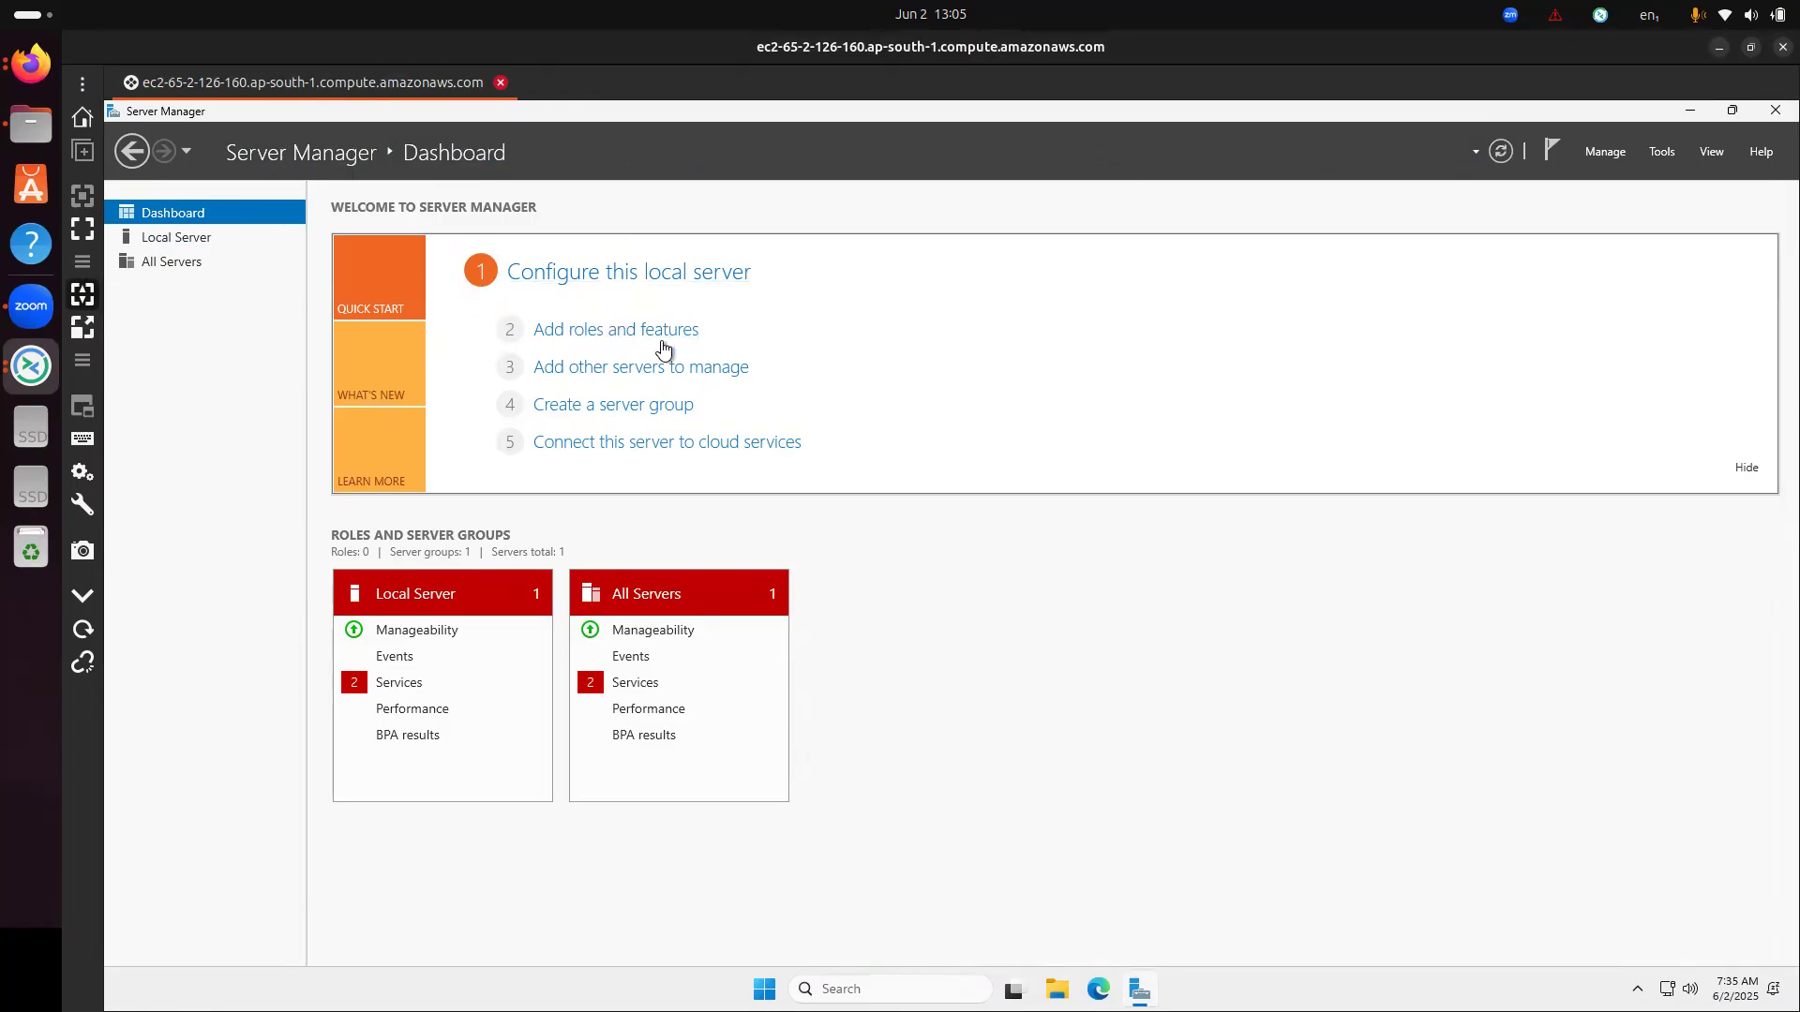
click(604, 334)
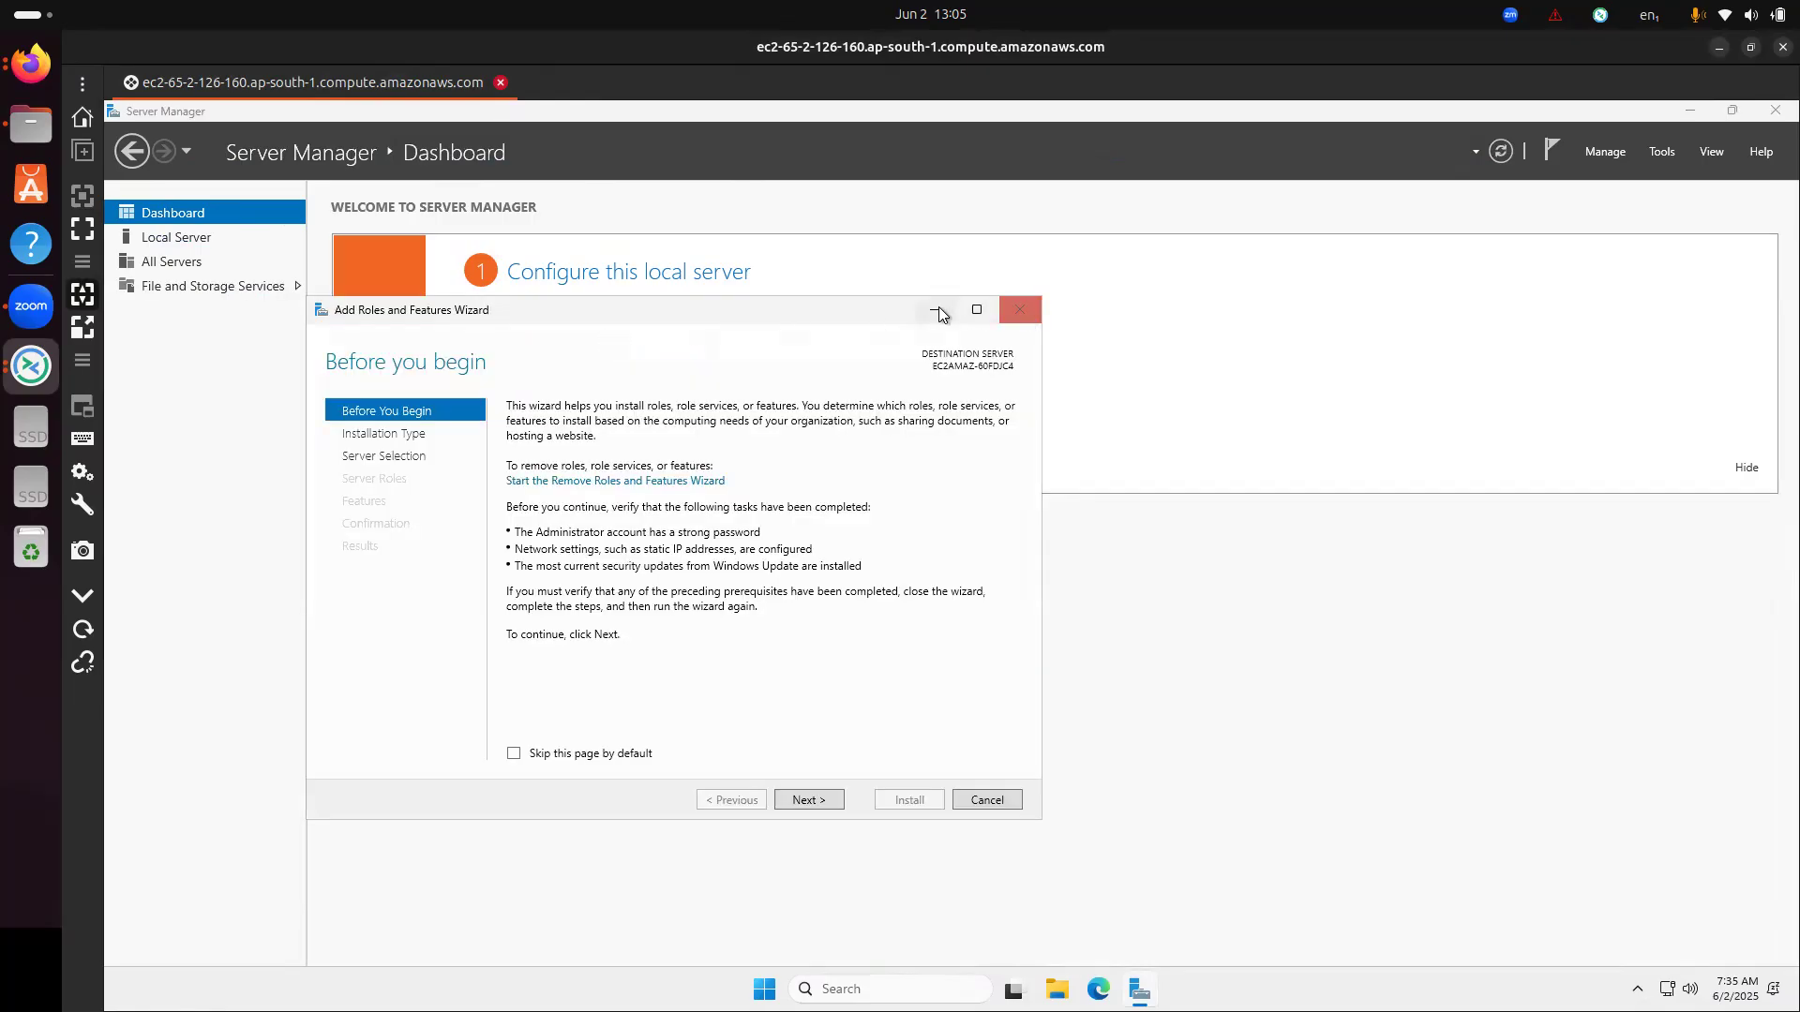
click(1015, 316)
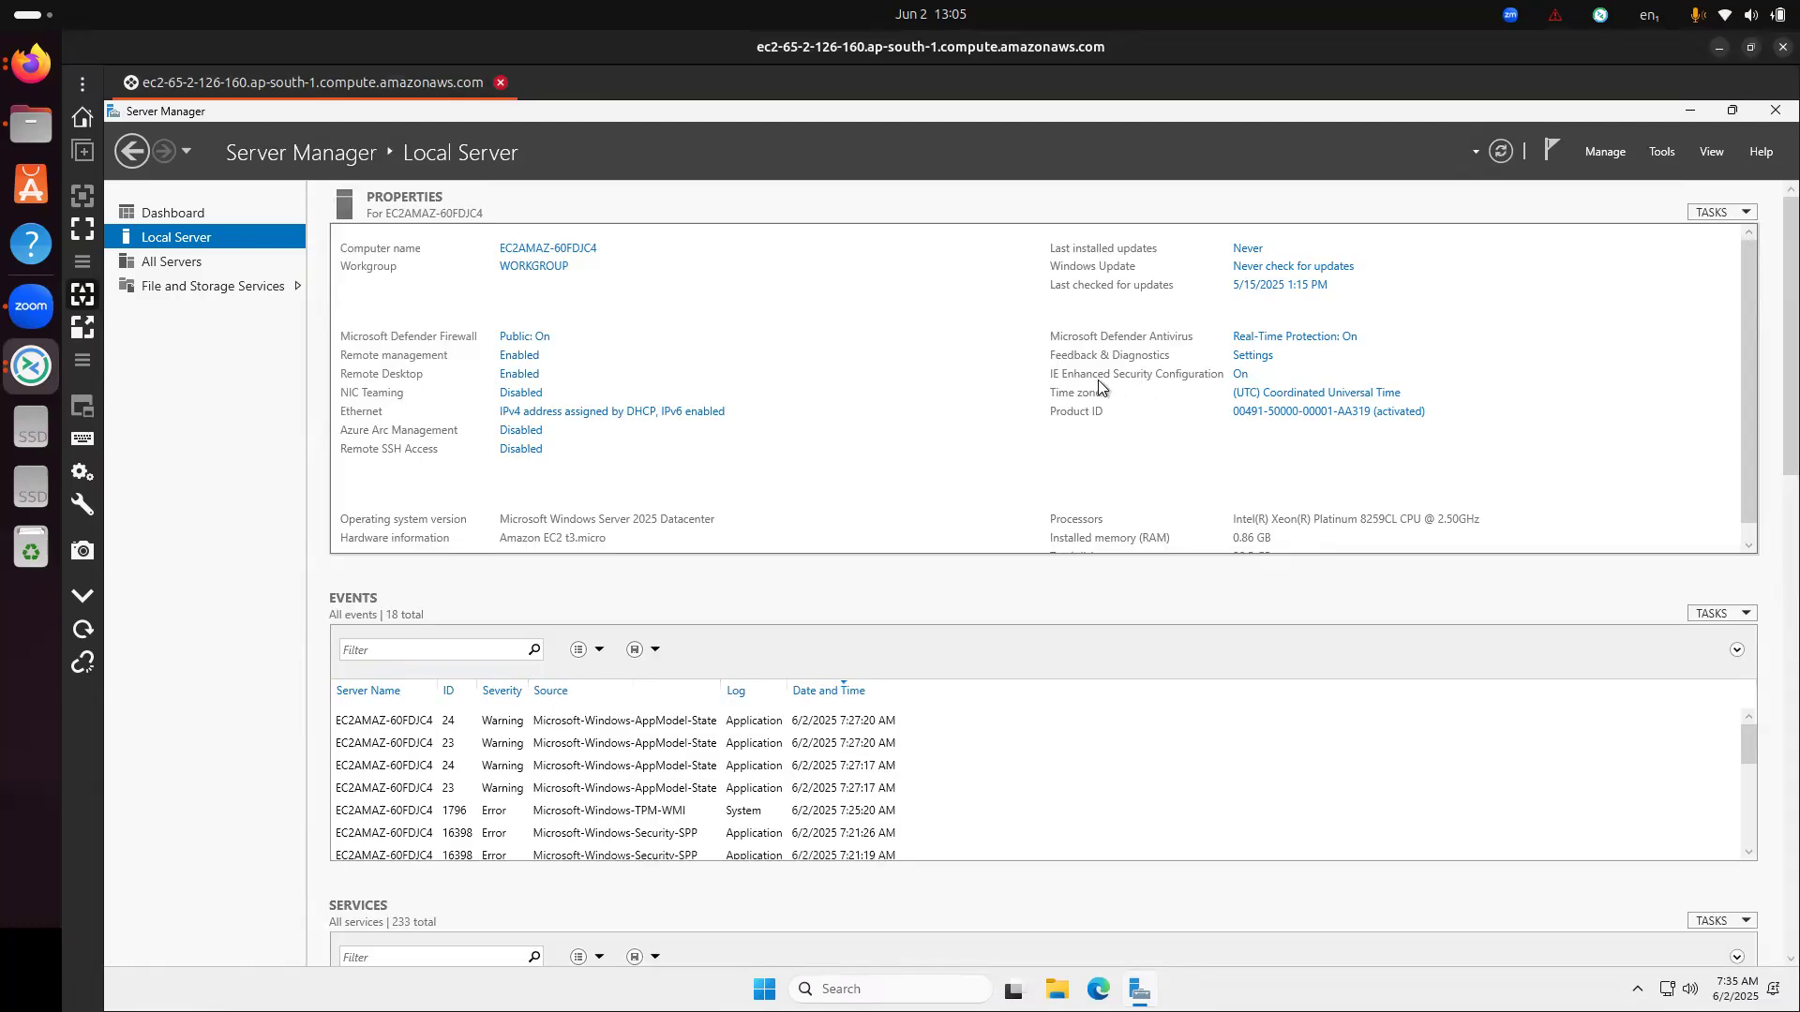
- Start adding roles and features from the dashboard, using role-based or feature-based installation on the Windows Server 2025 Datacenter server from the pool
click(187, 218)
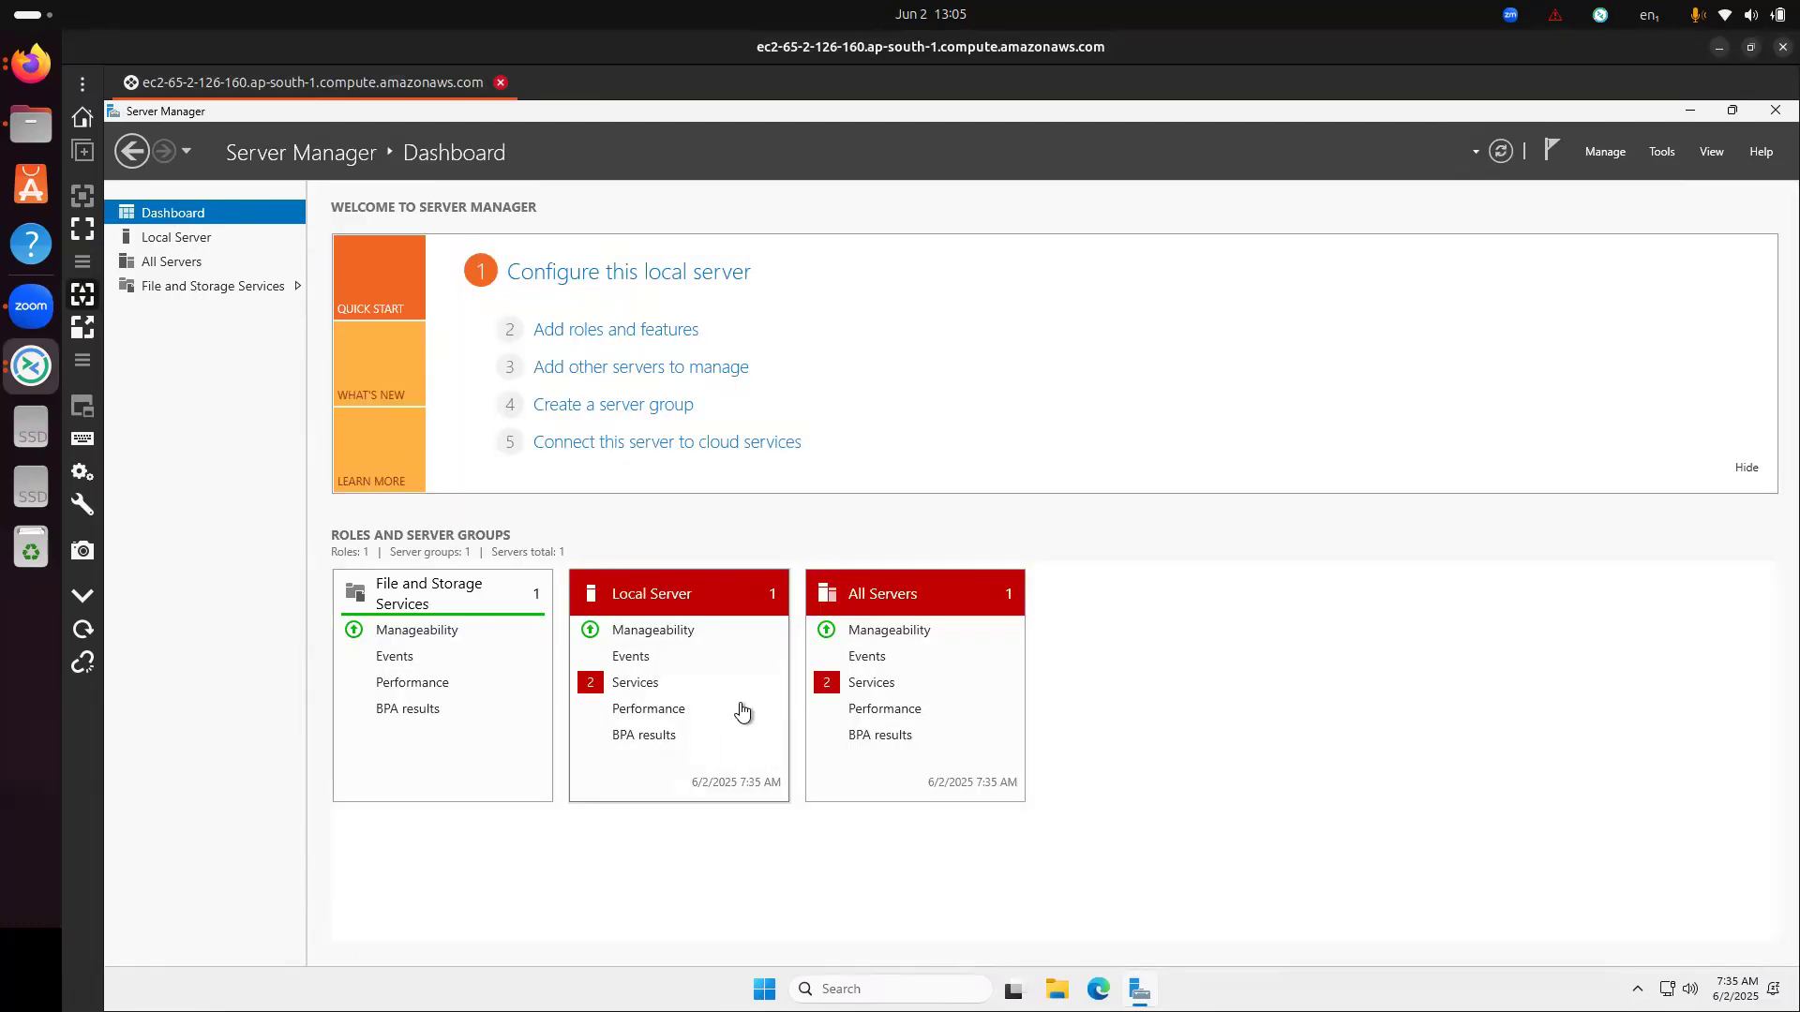
click(619, 330)
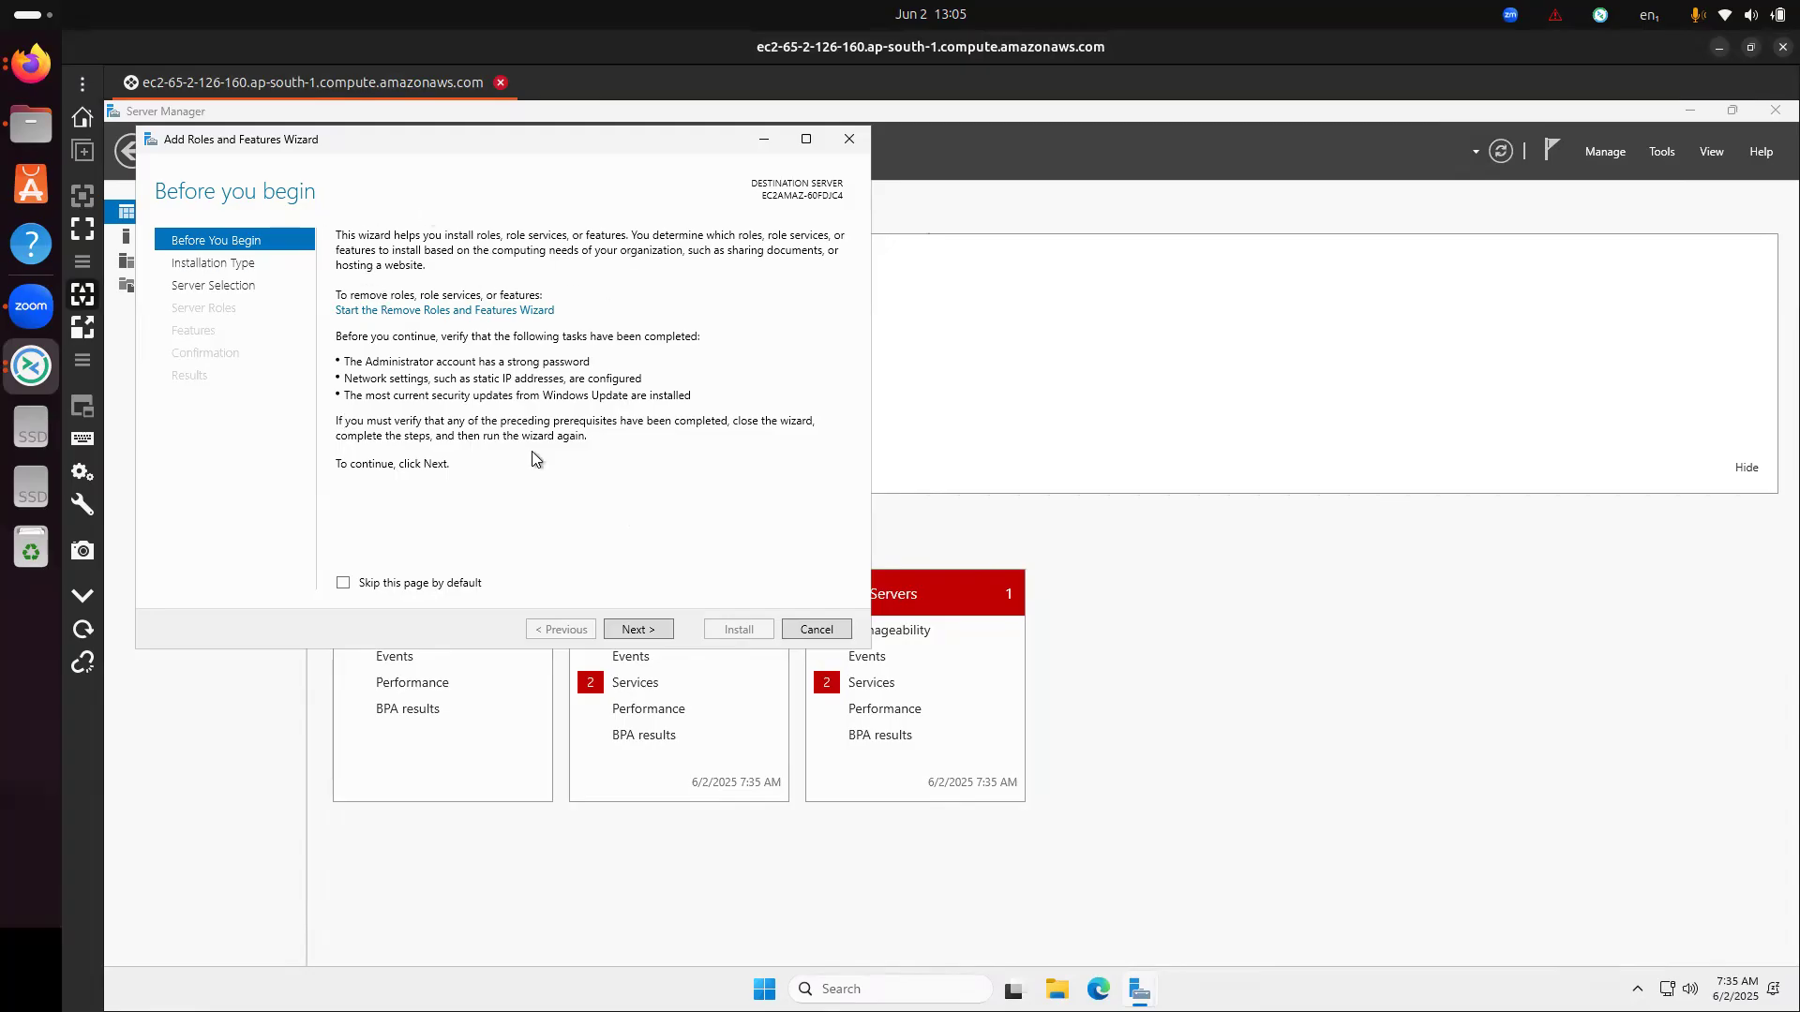
click(645, 635)
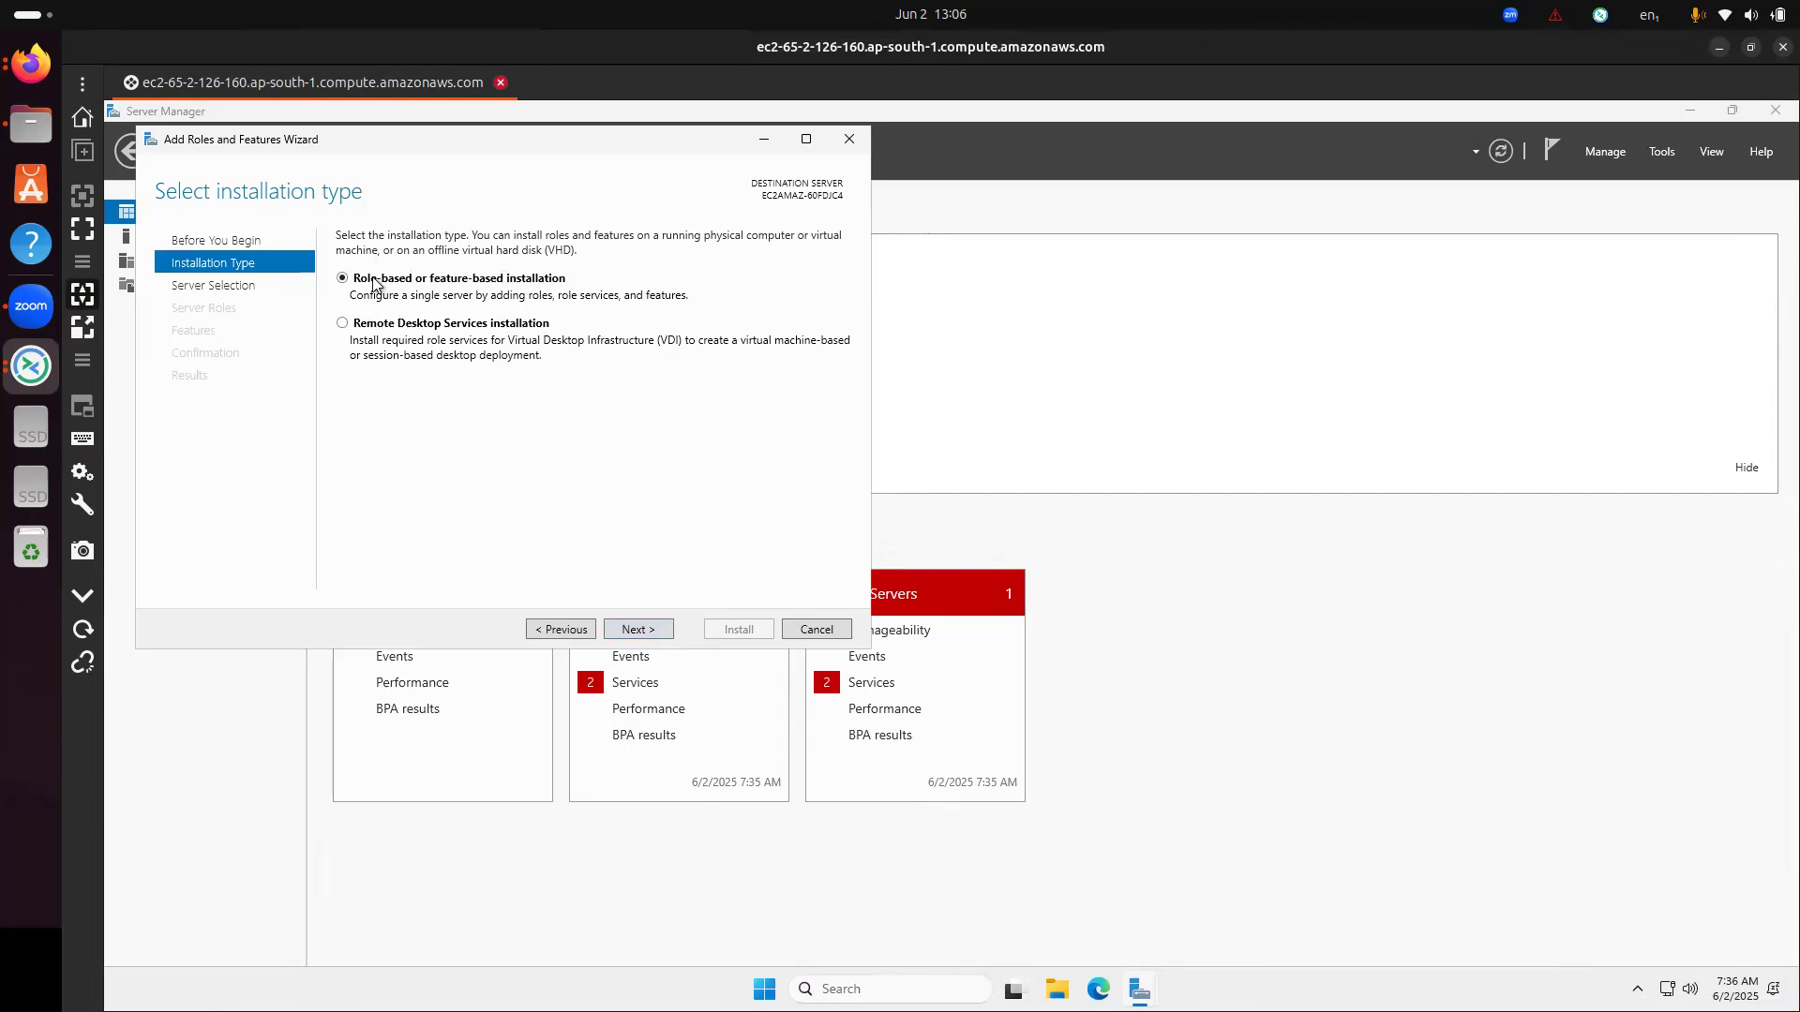
click(636, 630)
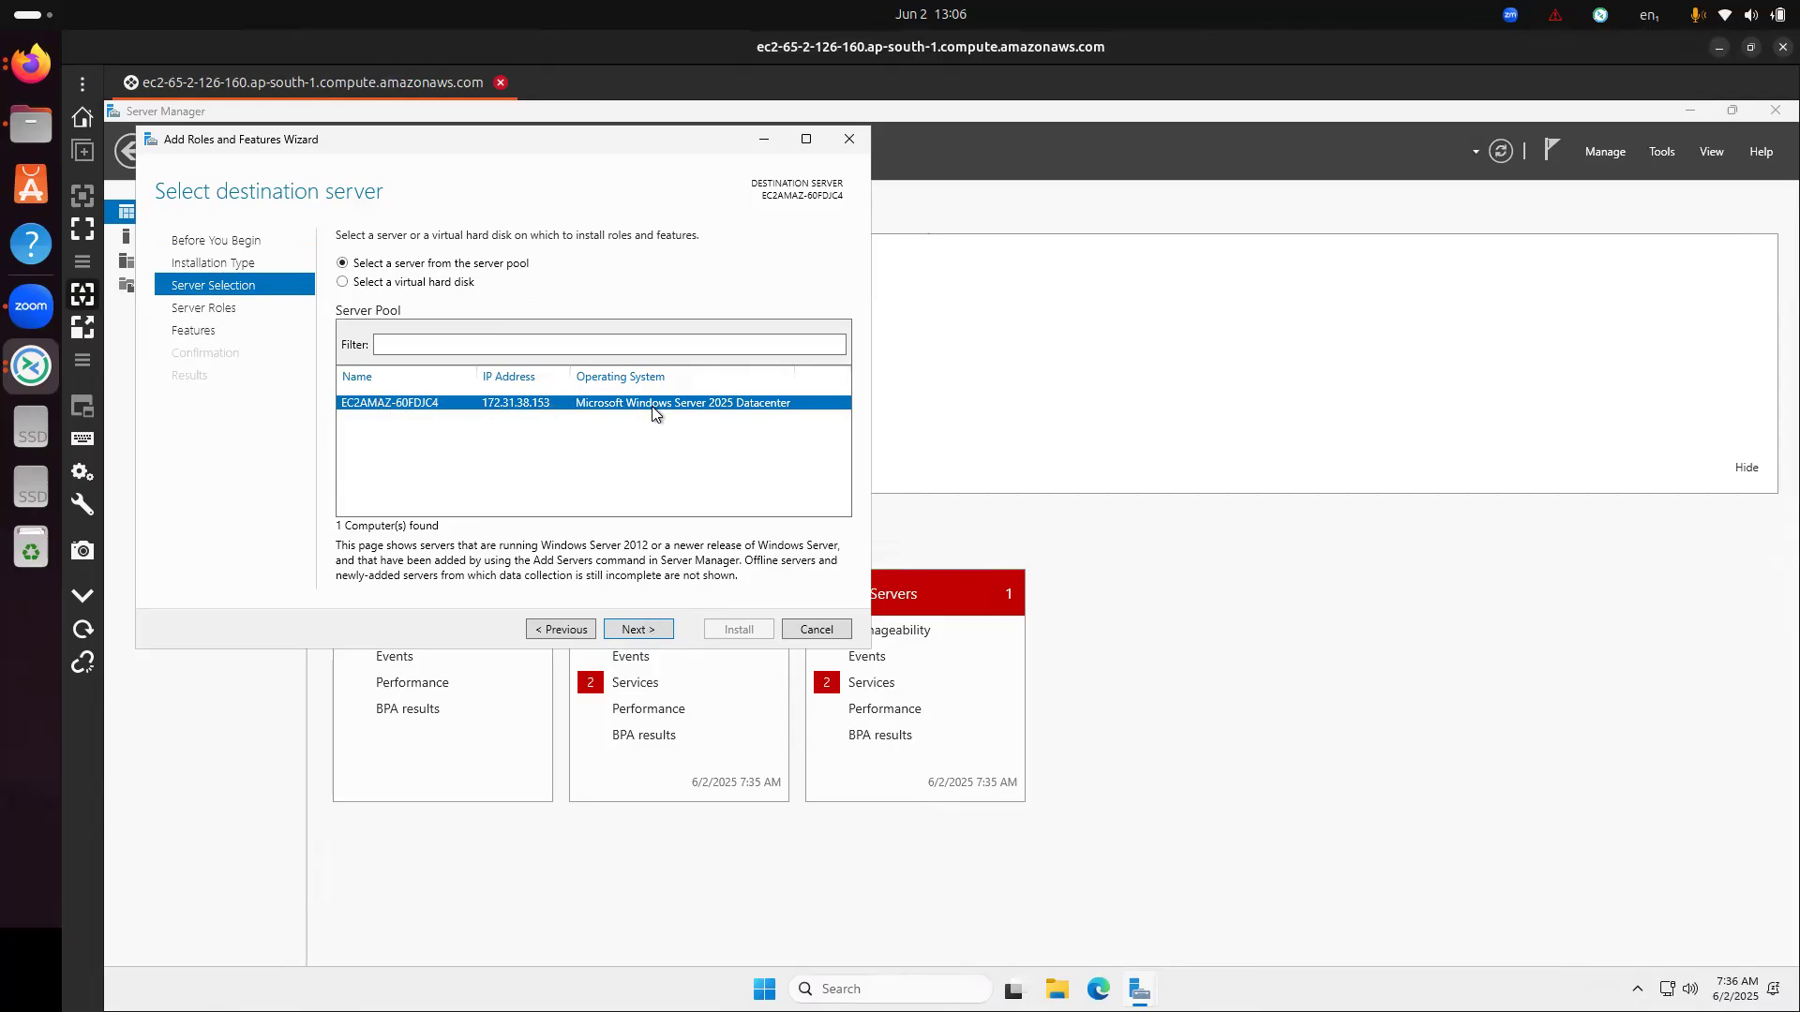
click(649, 634)
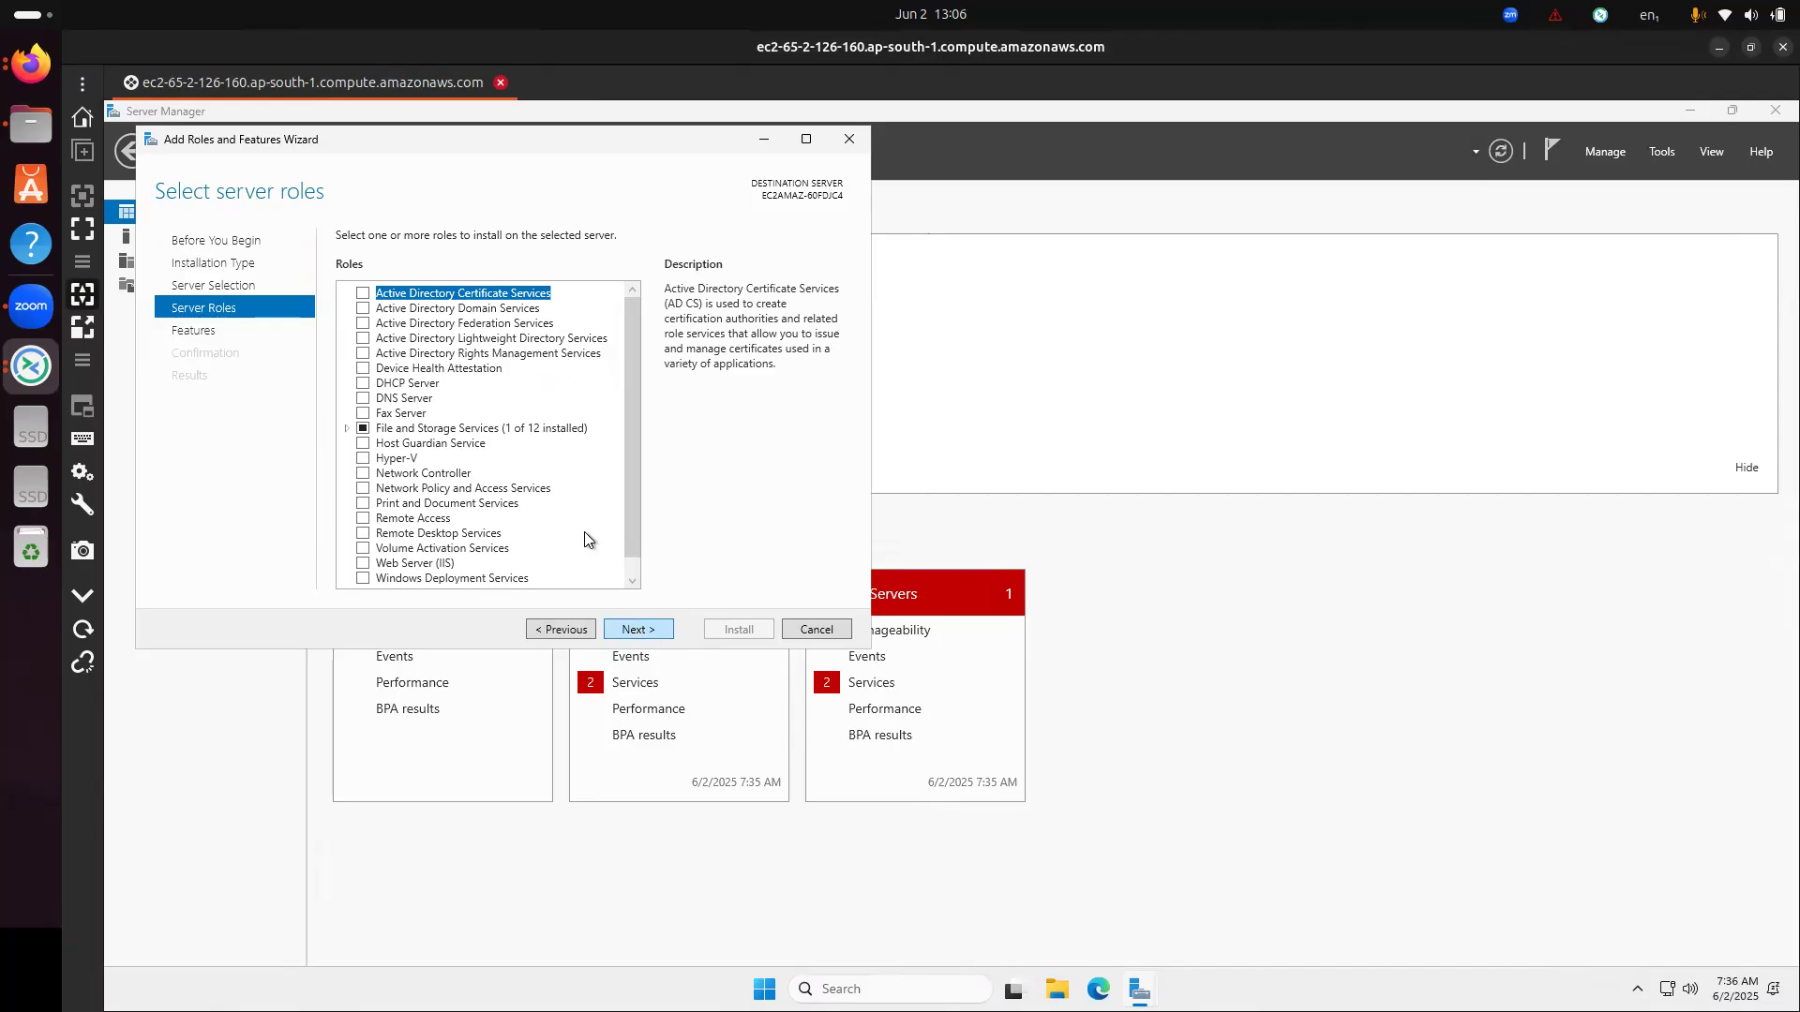
- Select the Web Server (IIS) role together with its required management tools and continue to the feature selection
click(364, 564)
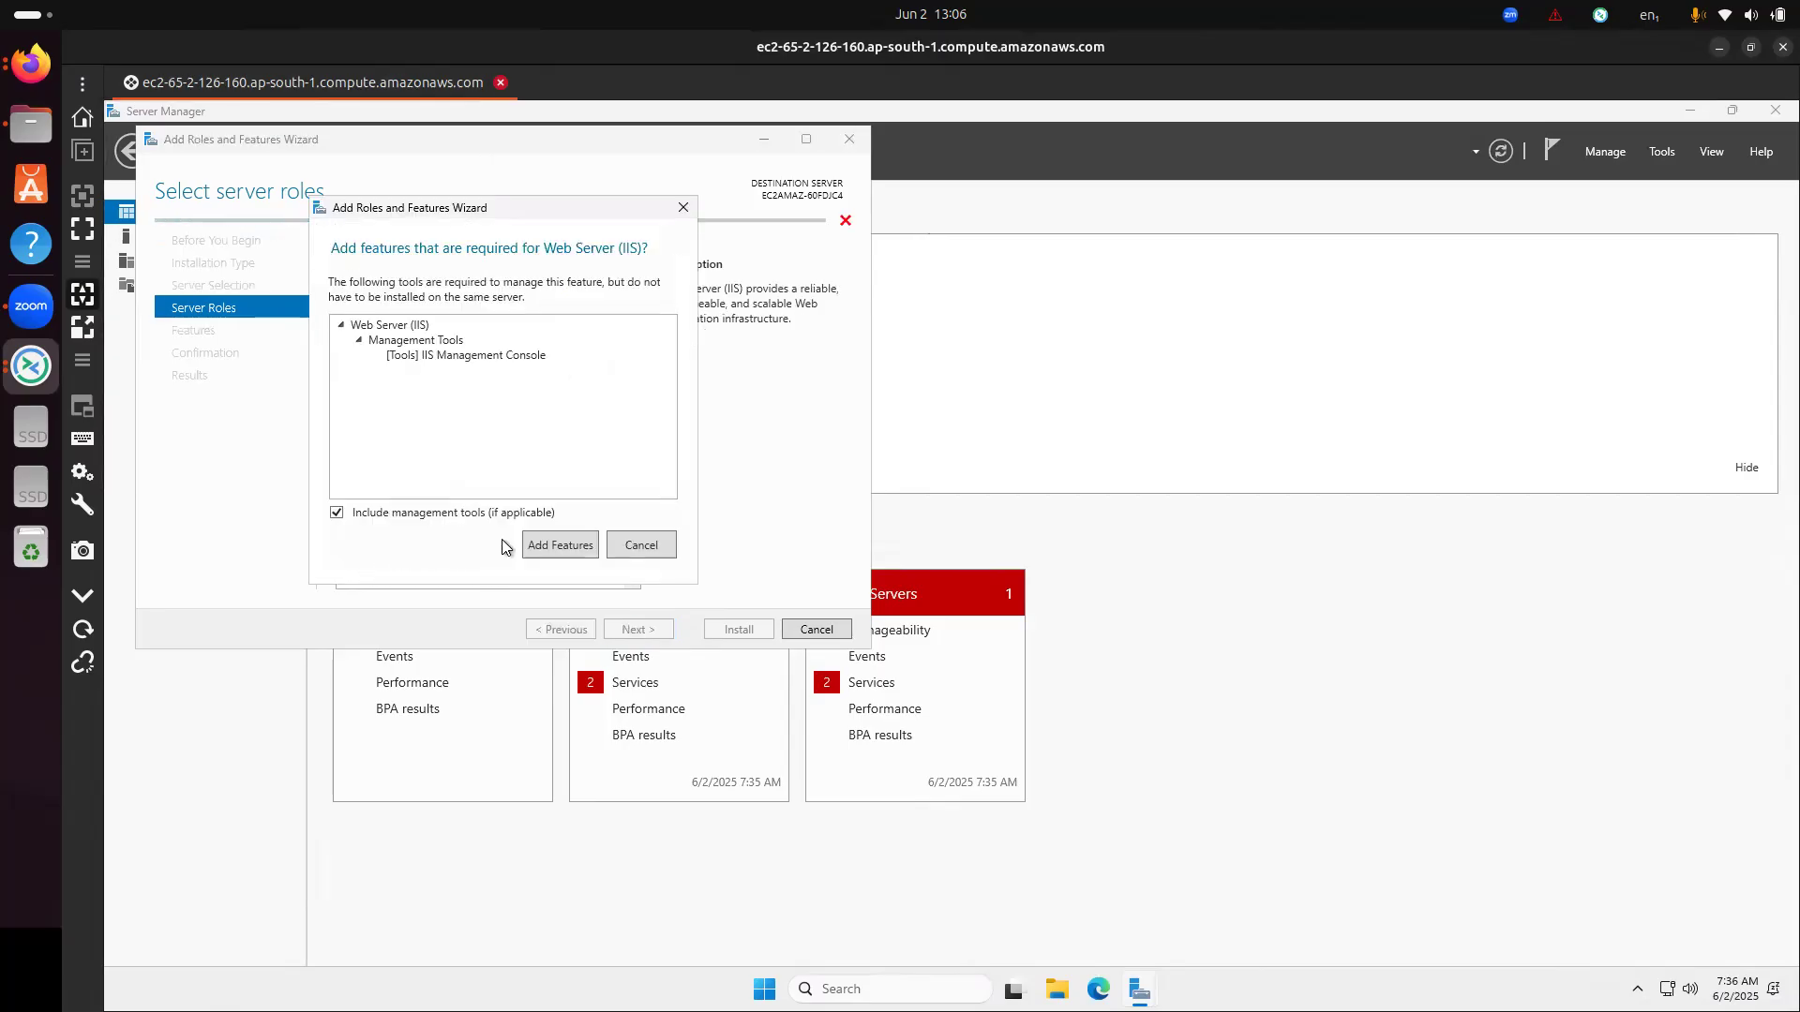
click(684, 207)
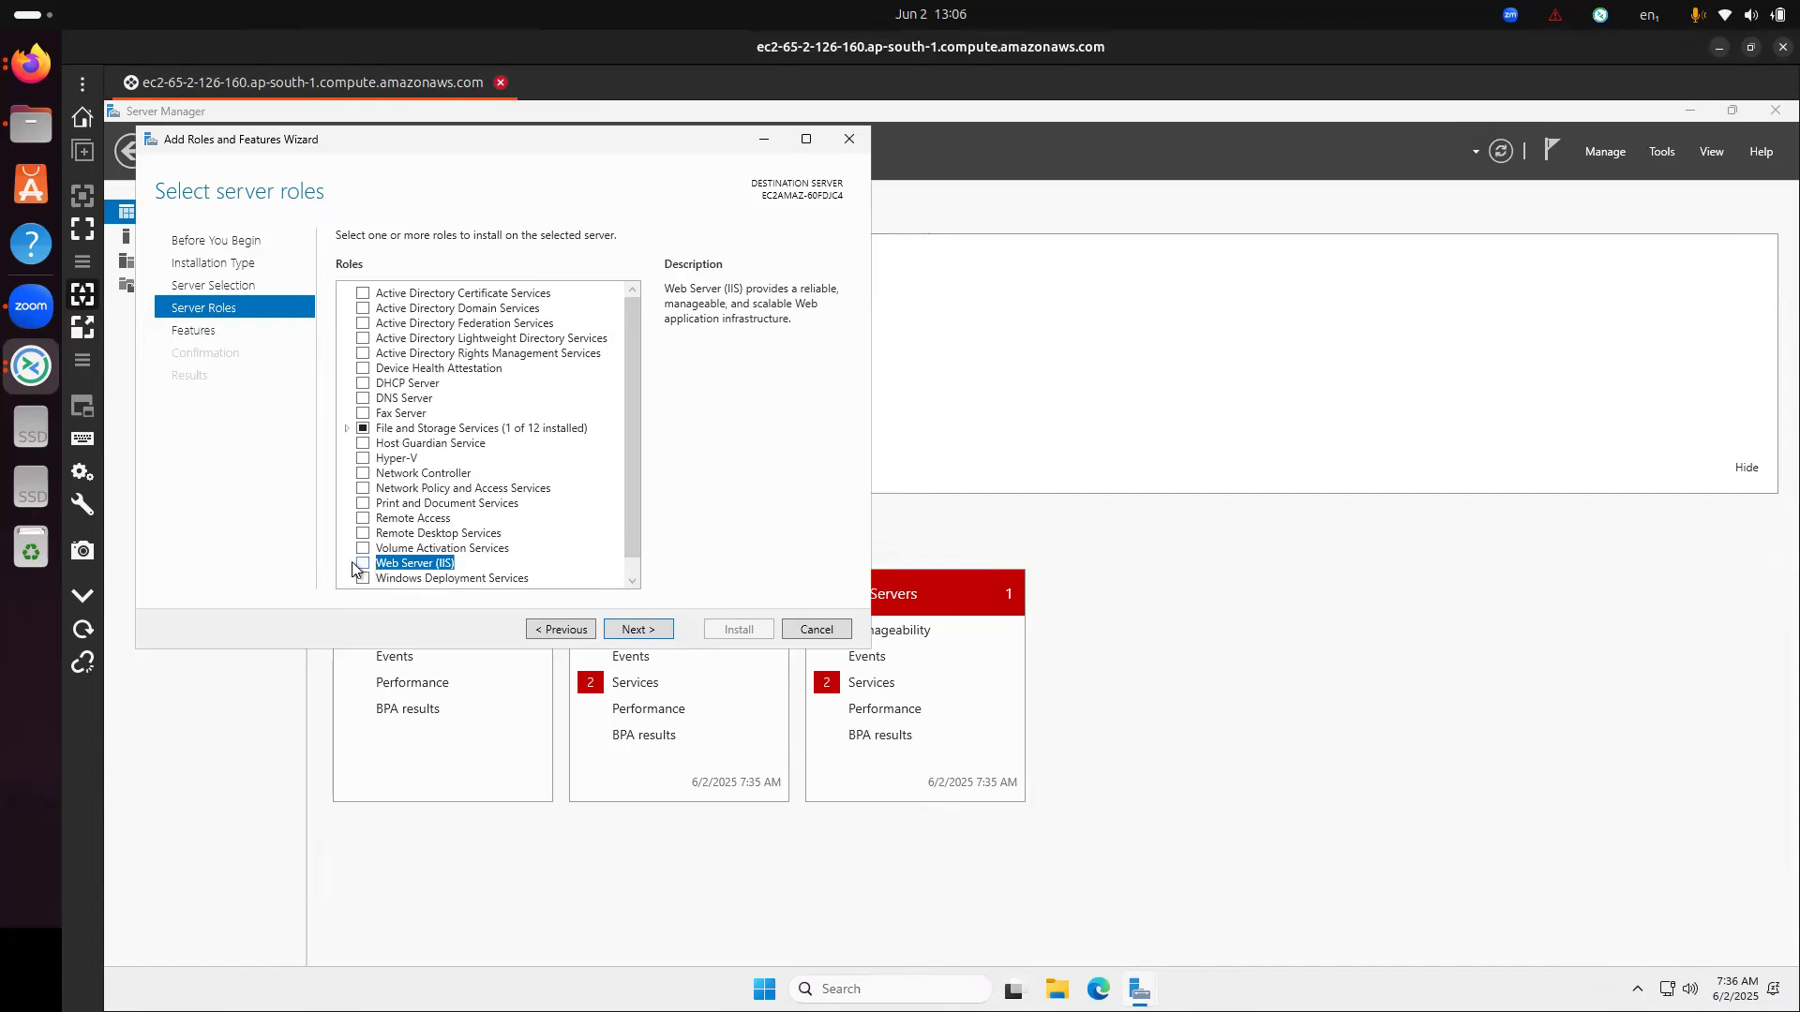
click(364, 564)
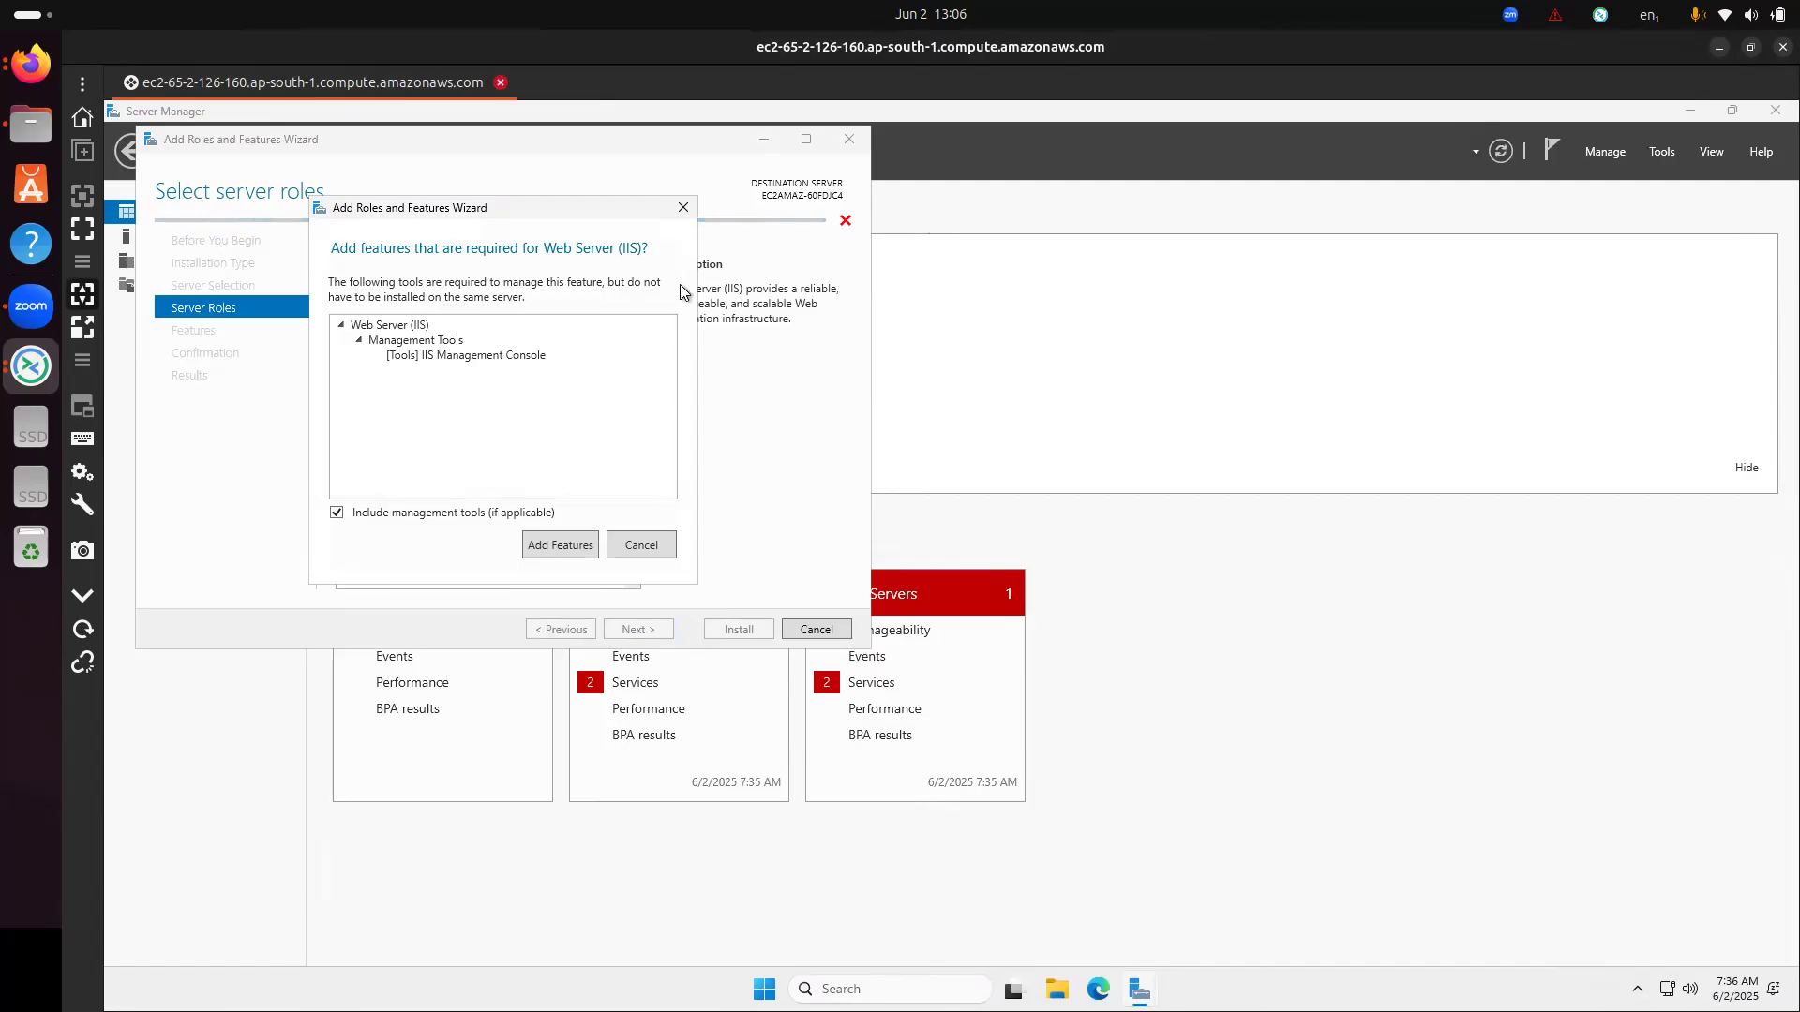
click(561, 544)
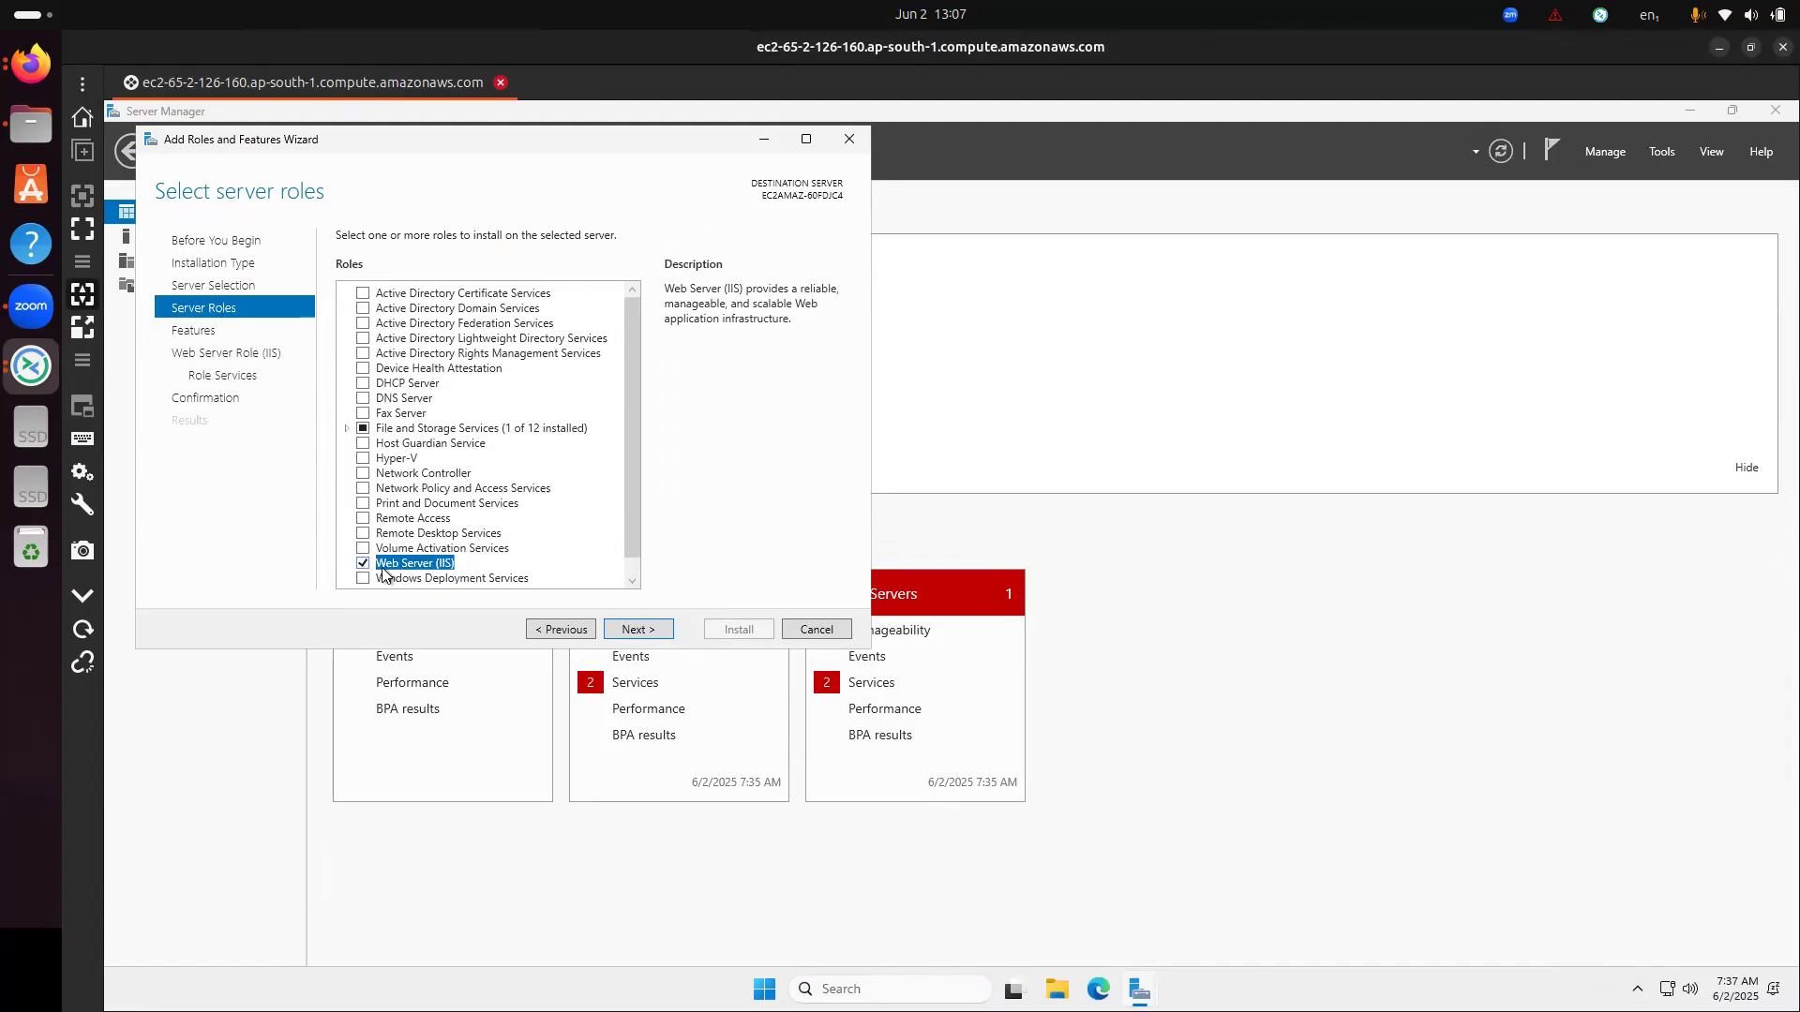
click(637, 630)
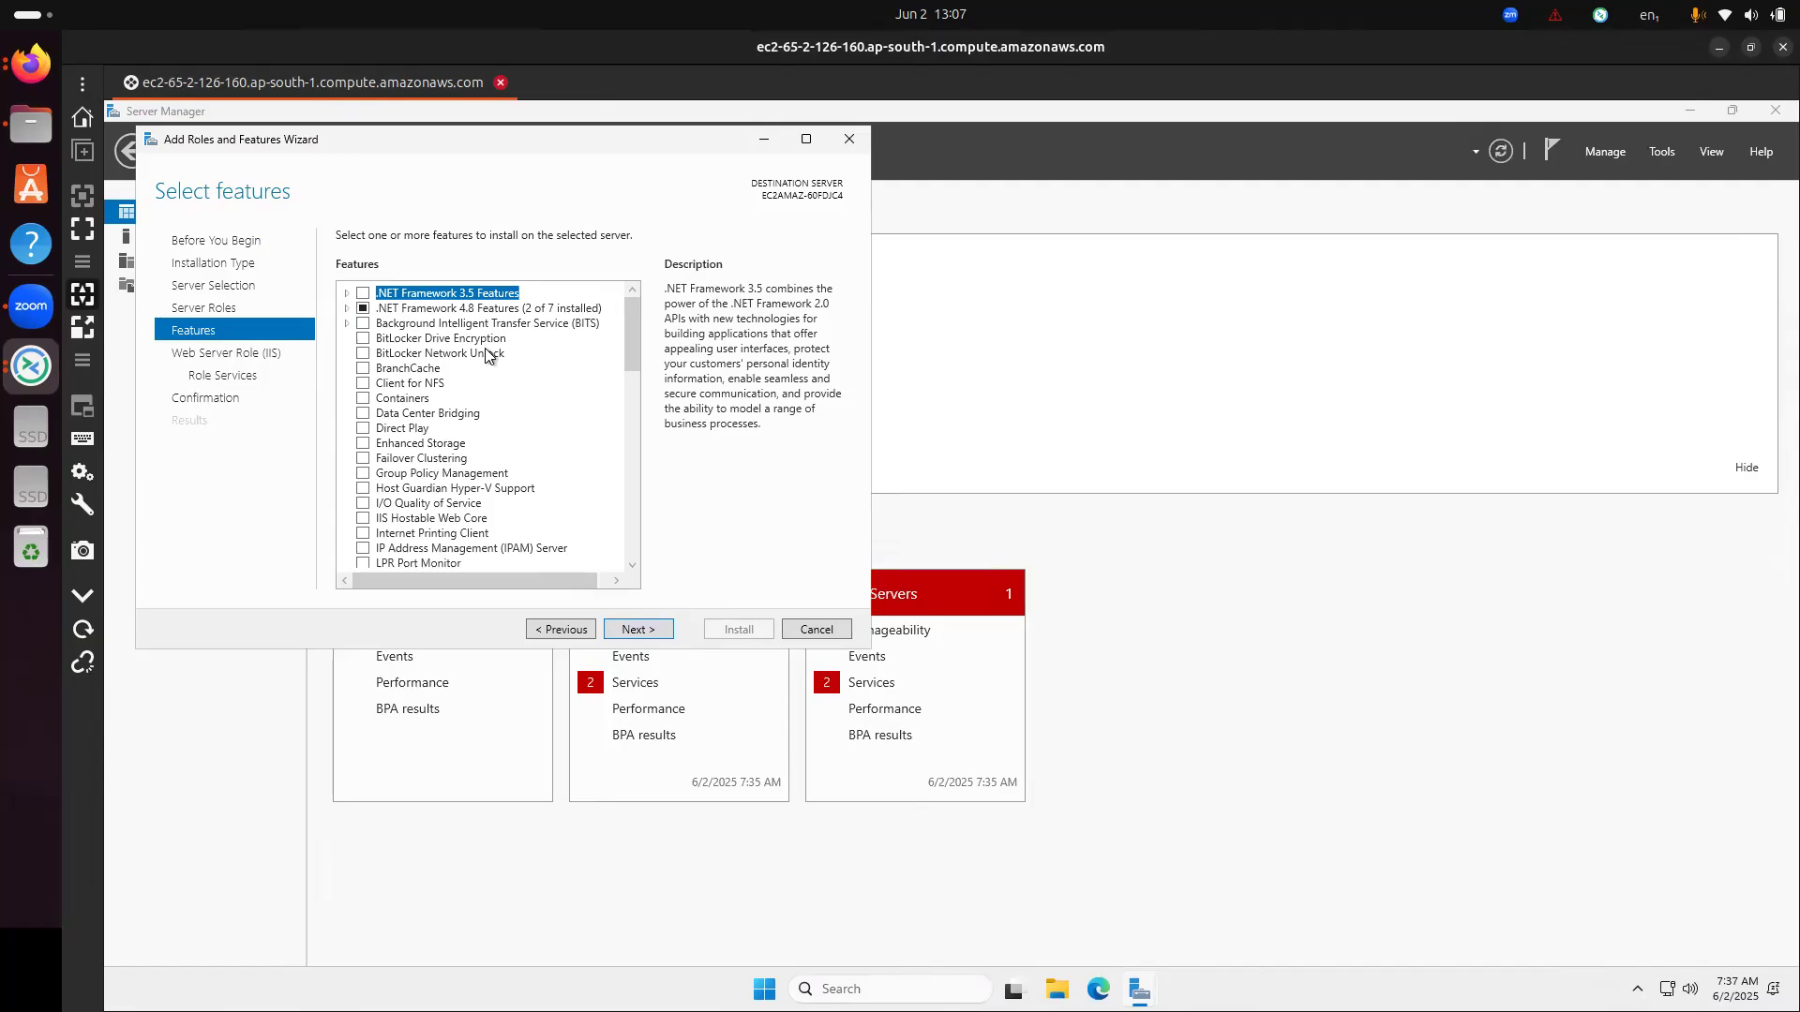
- Keep the default features and the default Web Server (IIS) role services, and proceed to the installation confirmation
scroll(487, 412, down, 3)
scroll(506, 511, down, 1)
scroll(497, 483, up, 3)
click(642, 631)
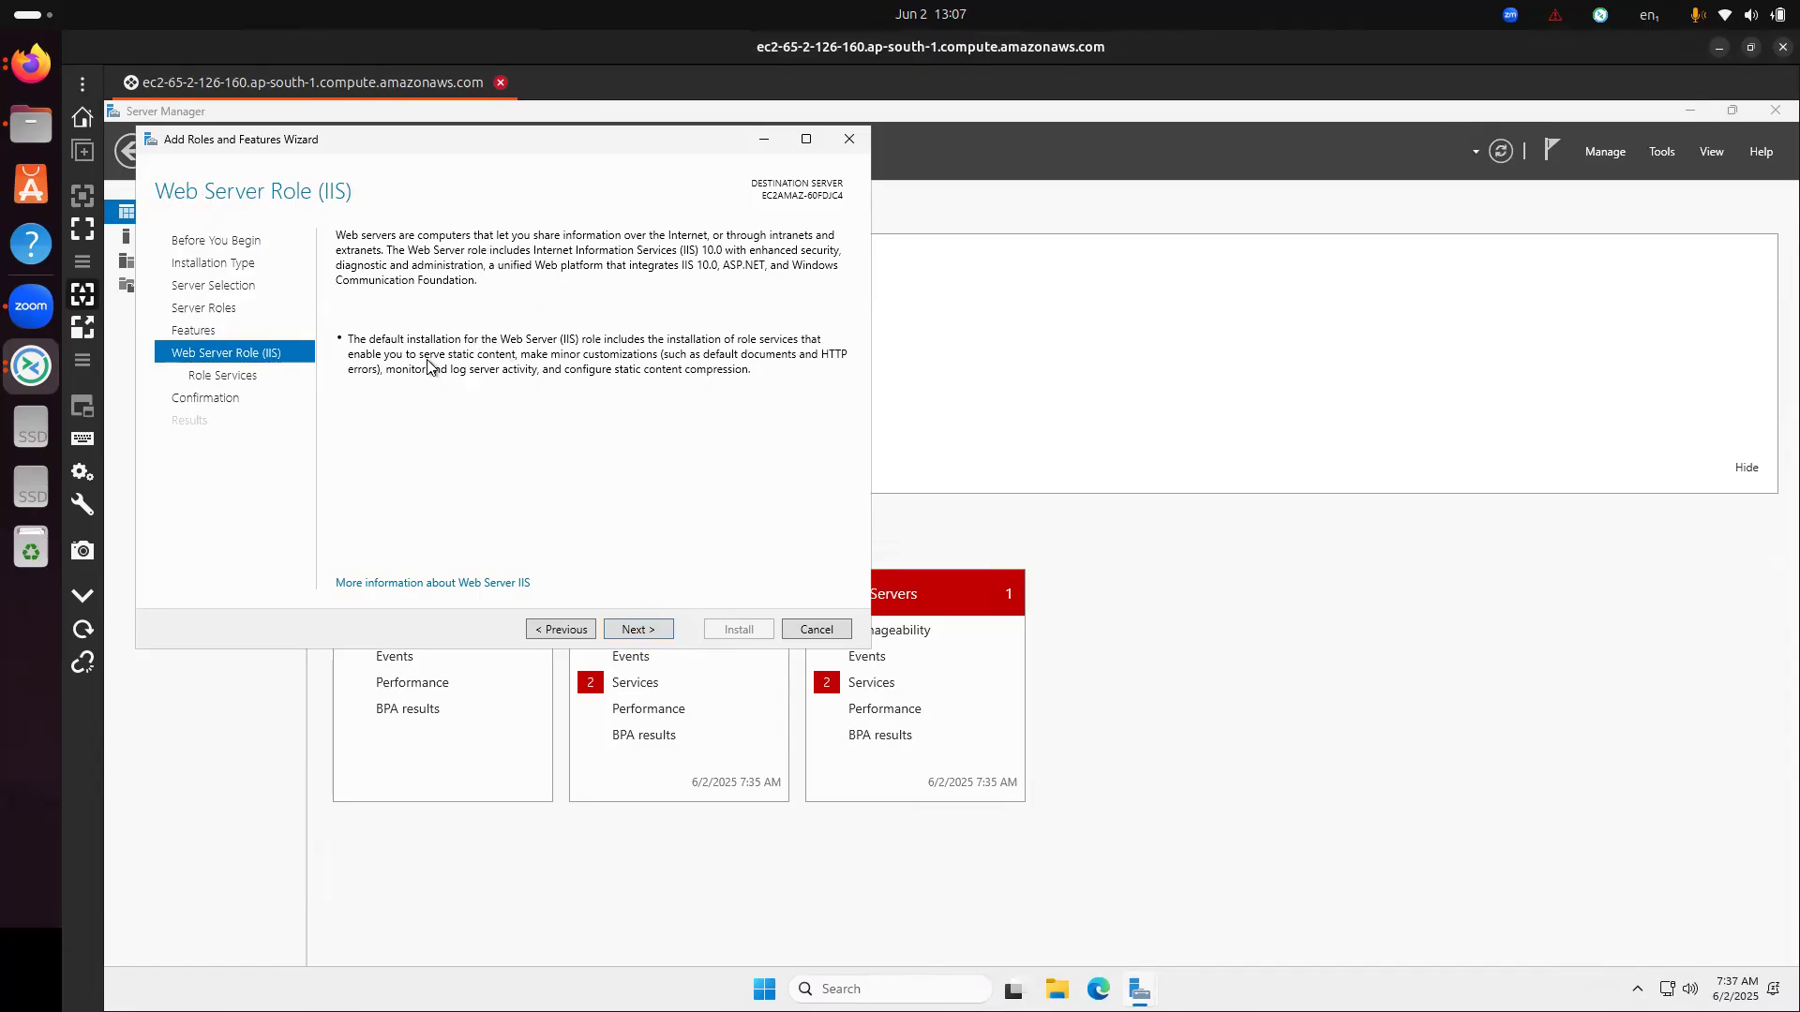
click(640, 629)
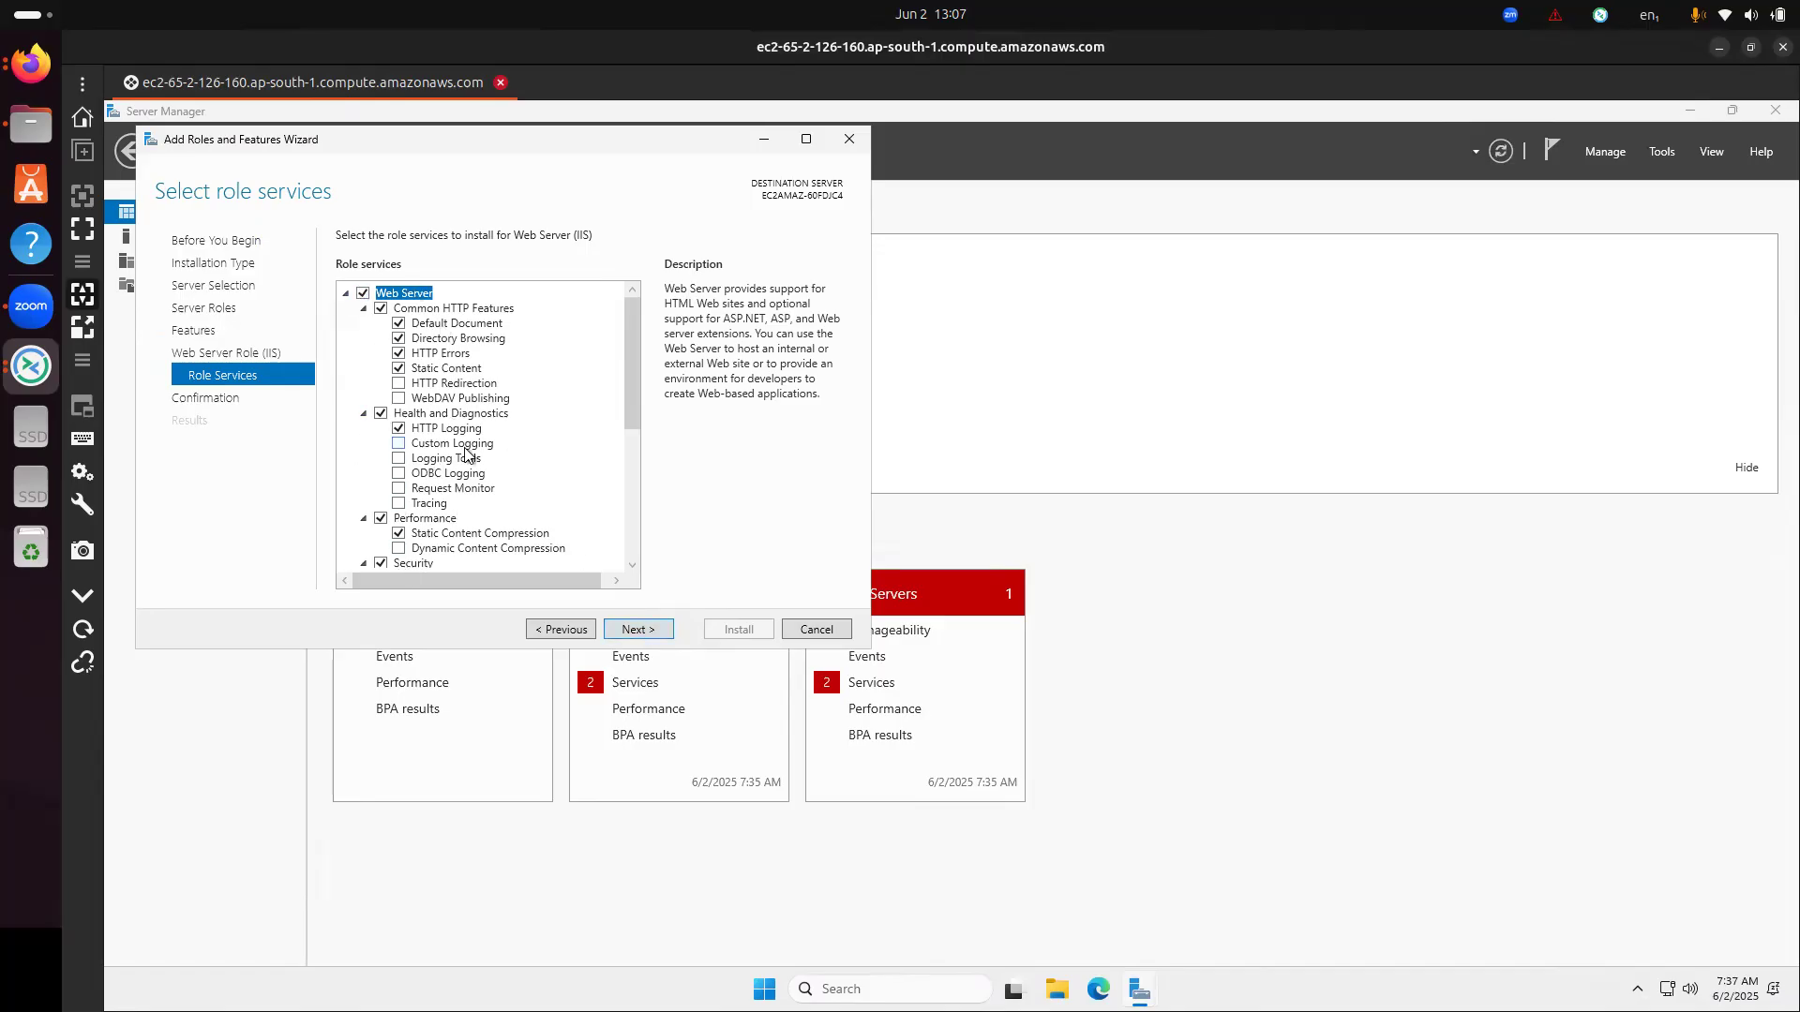
click(643, 634)
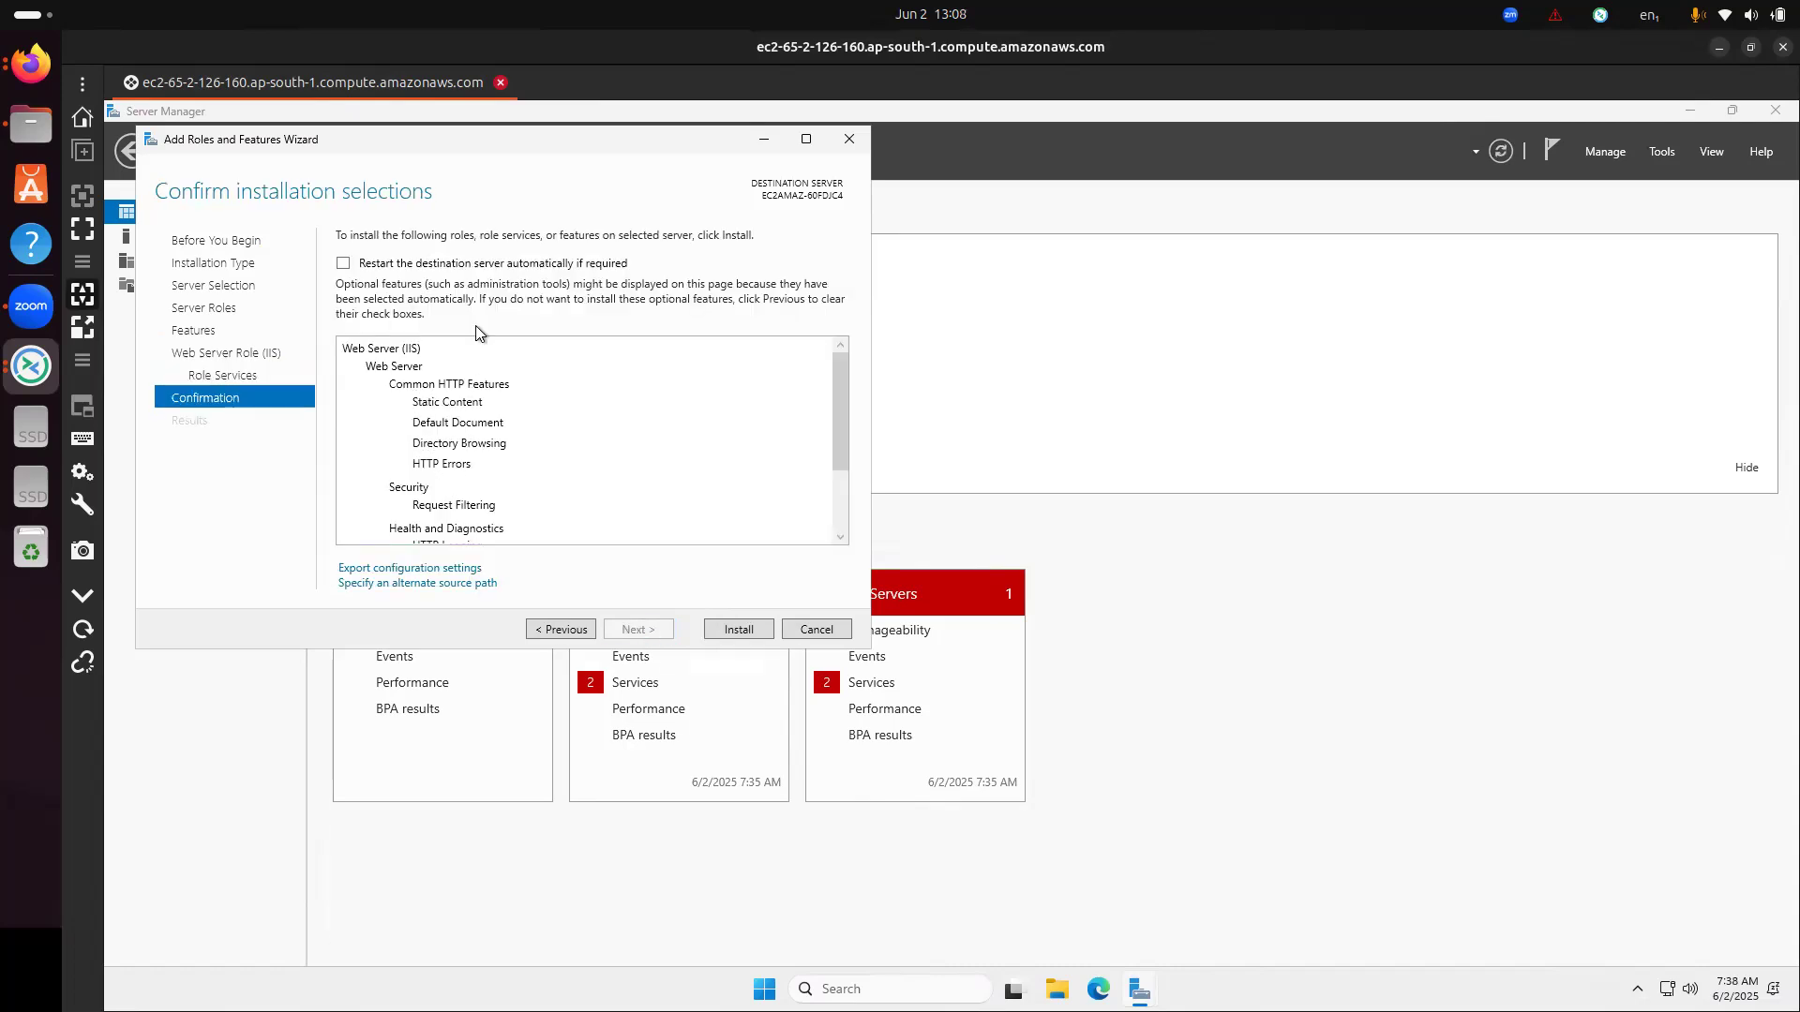
- Review the selected Web Server (IIS) components, start the installation, and move the wizard window toward the middle of the desktop
scroll(585, 520, down, 2)
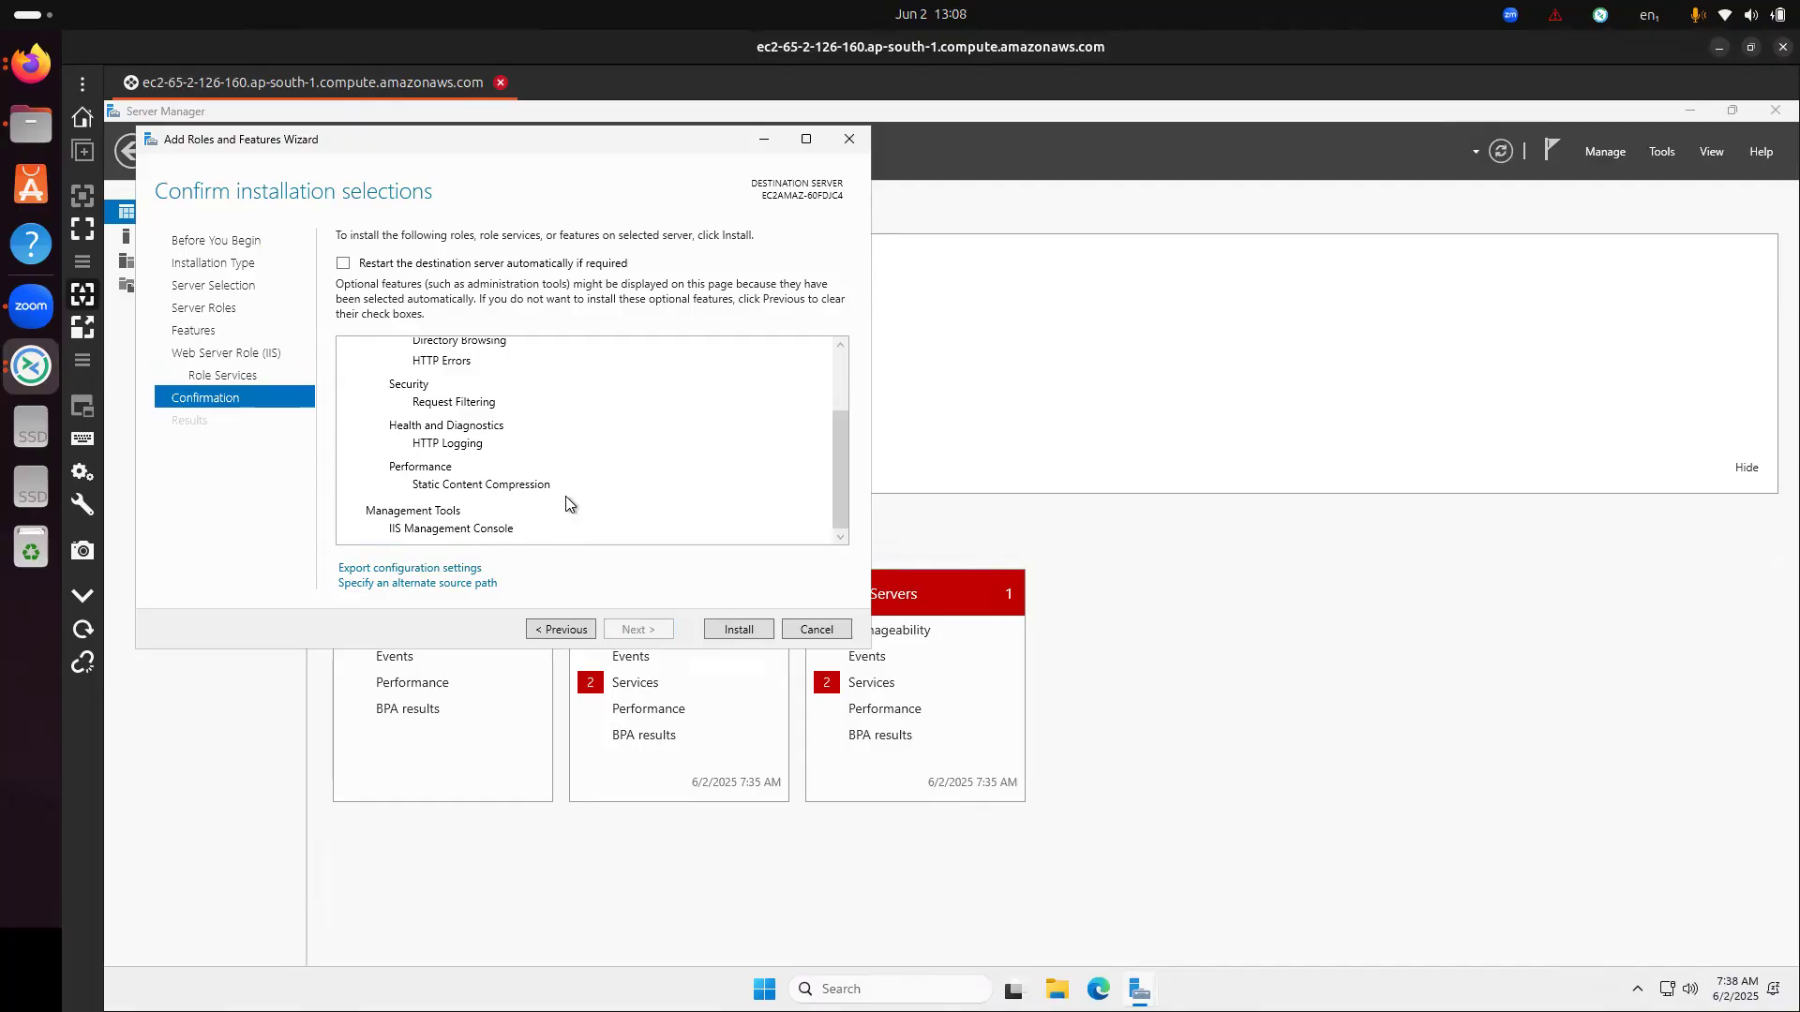
scroll(445, 473, up, 3)
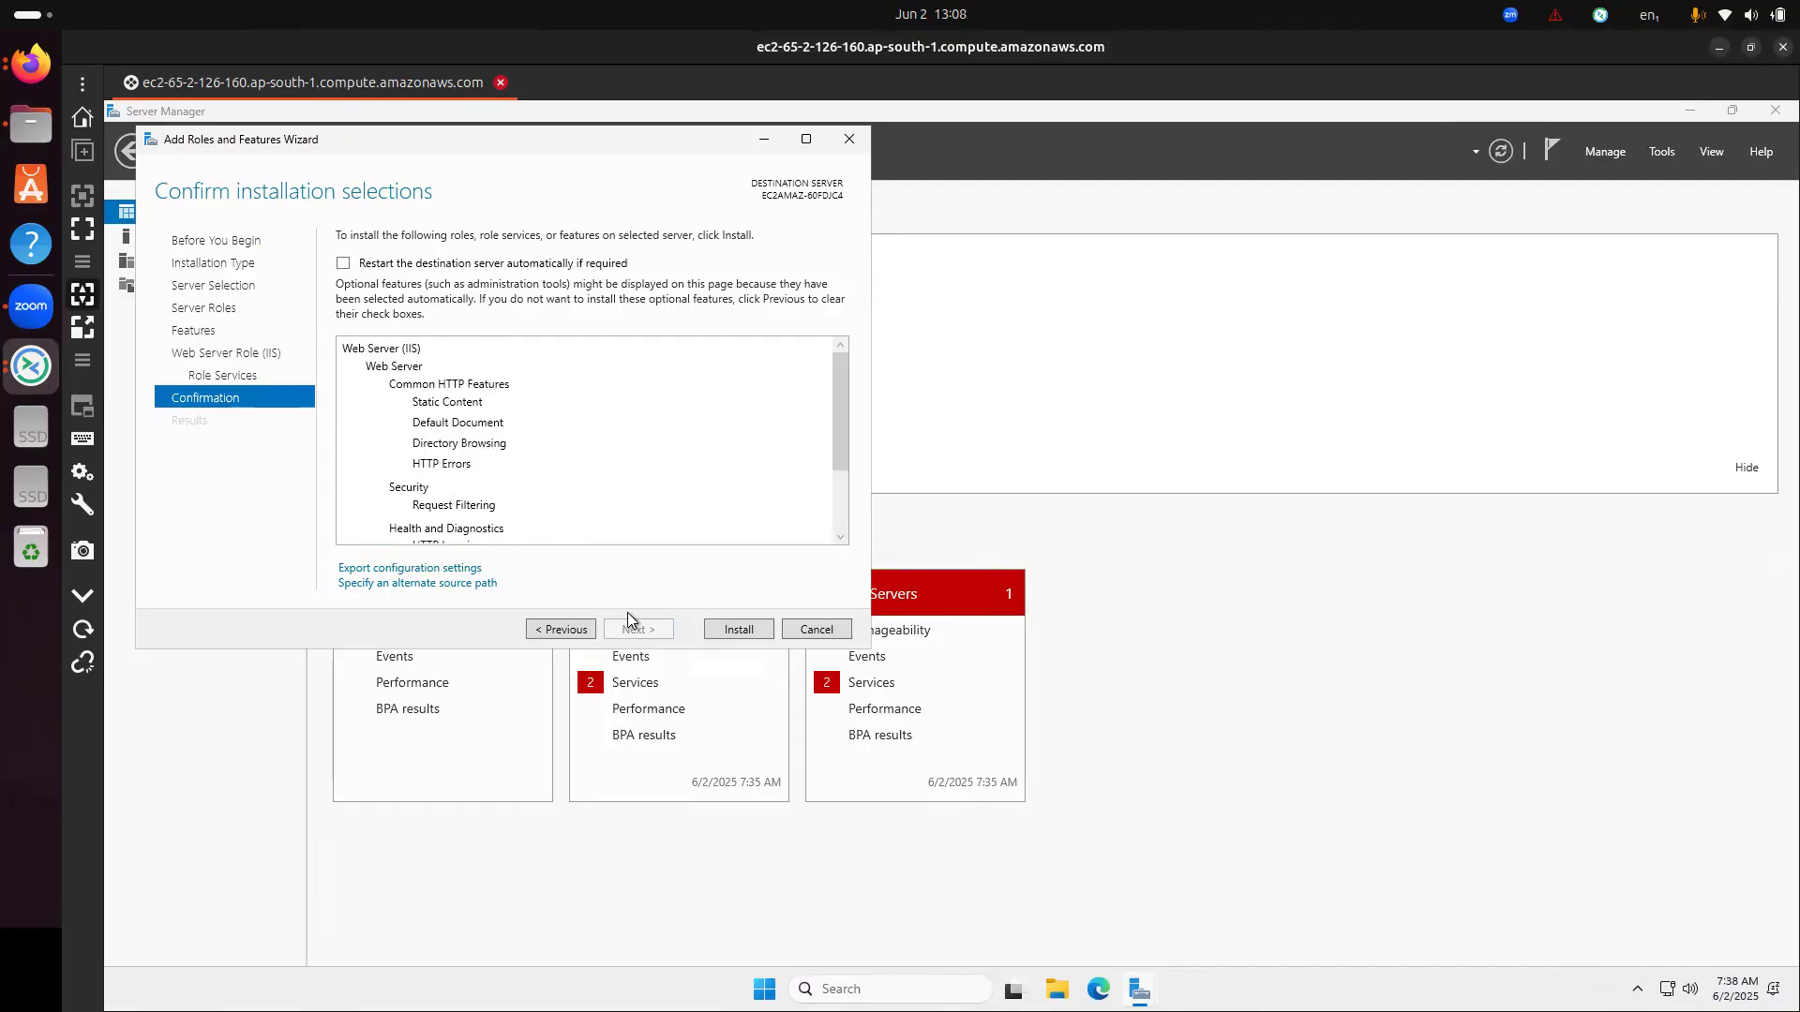
click(723, 629)
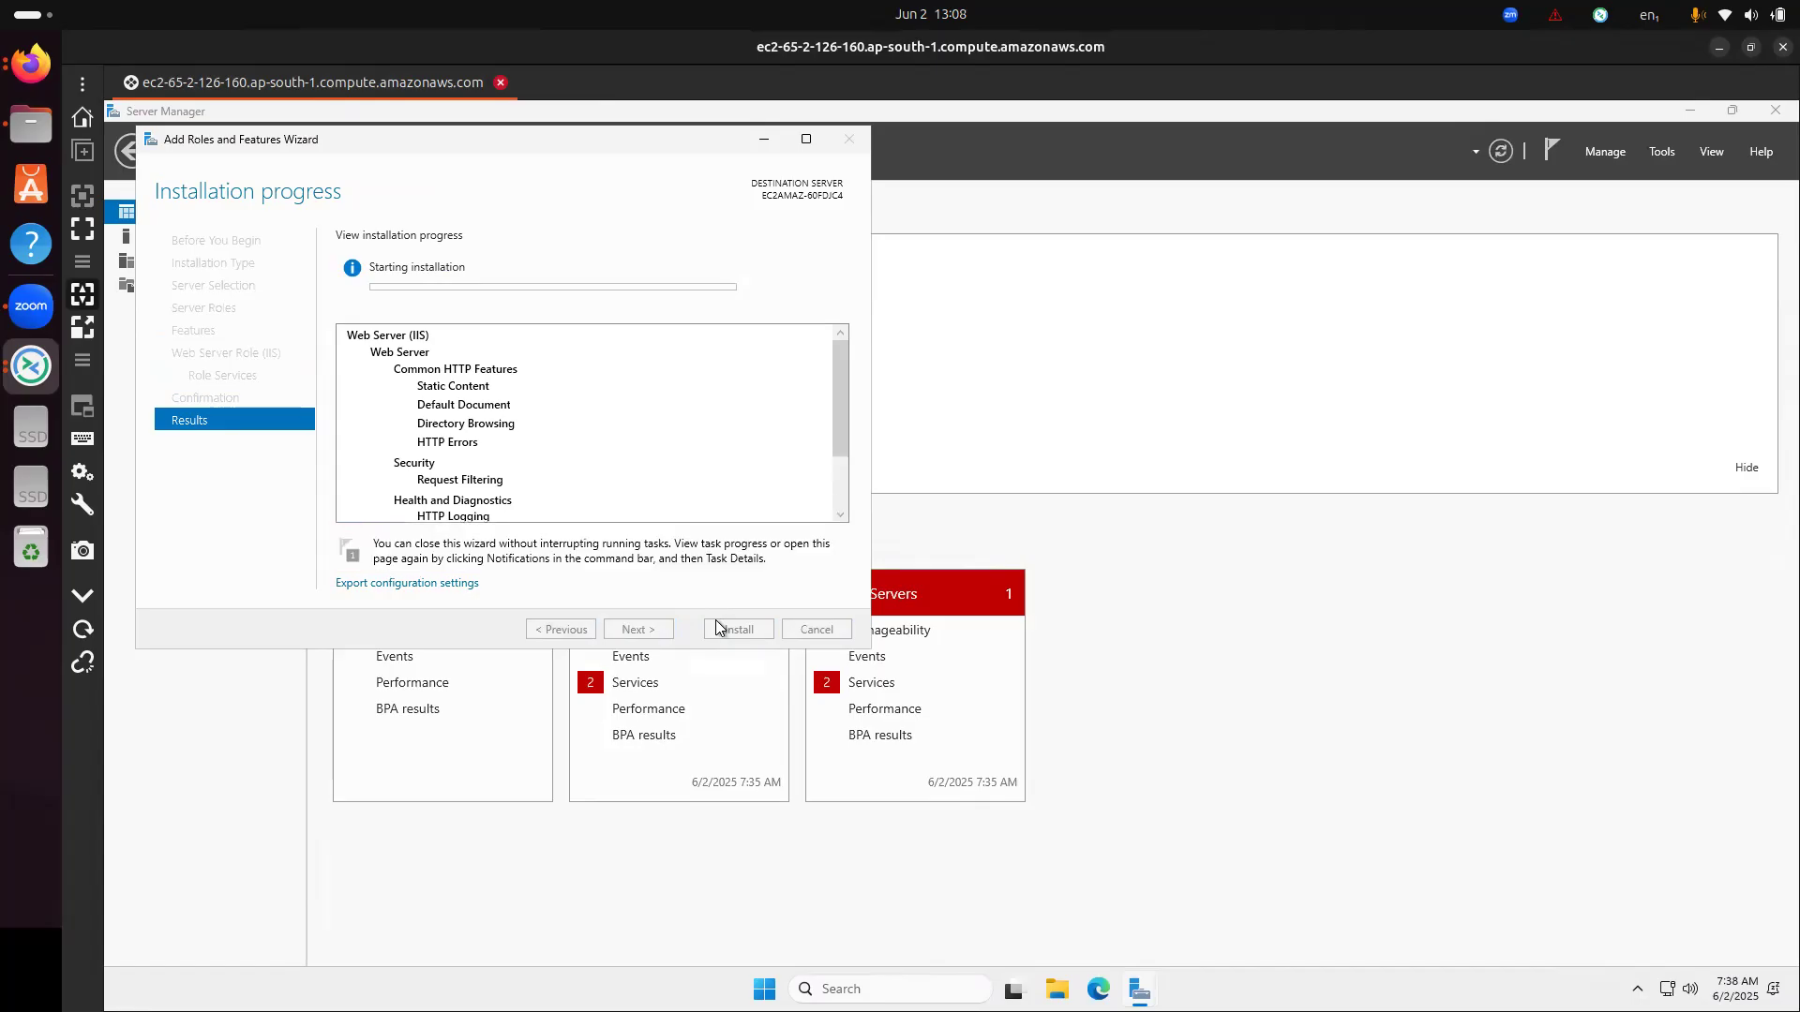
drag(542, 144, 753, 185)
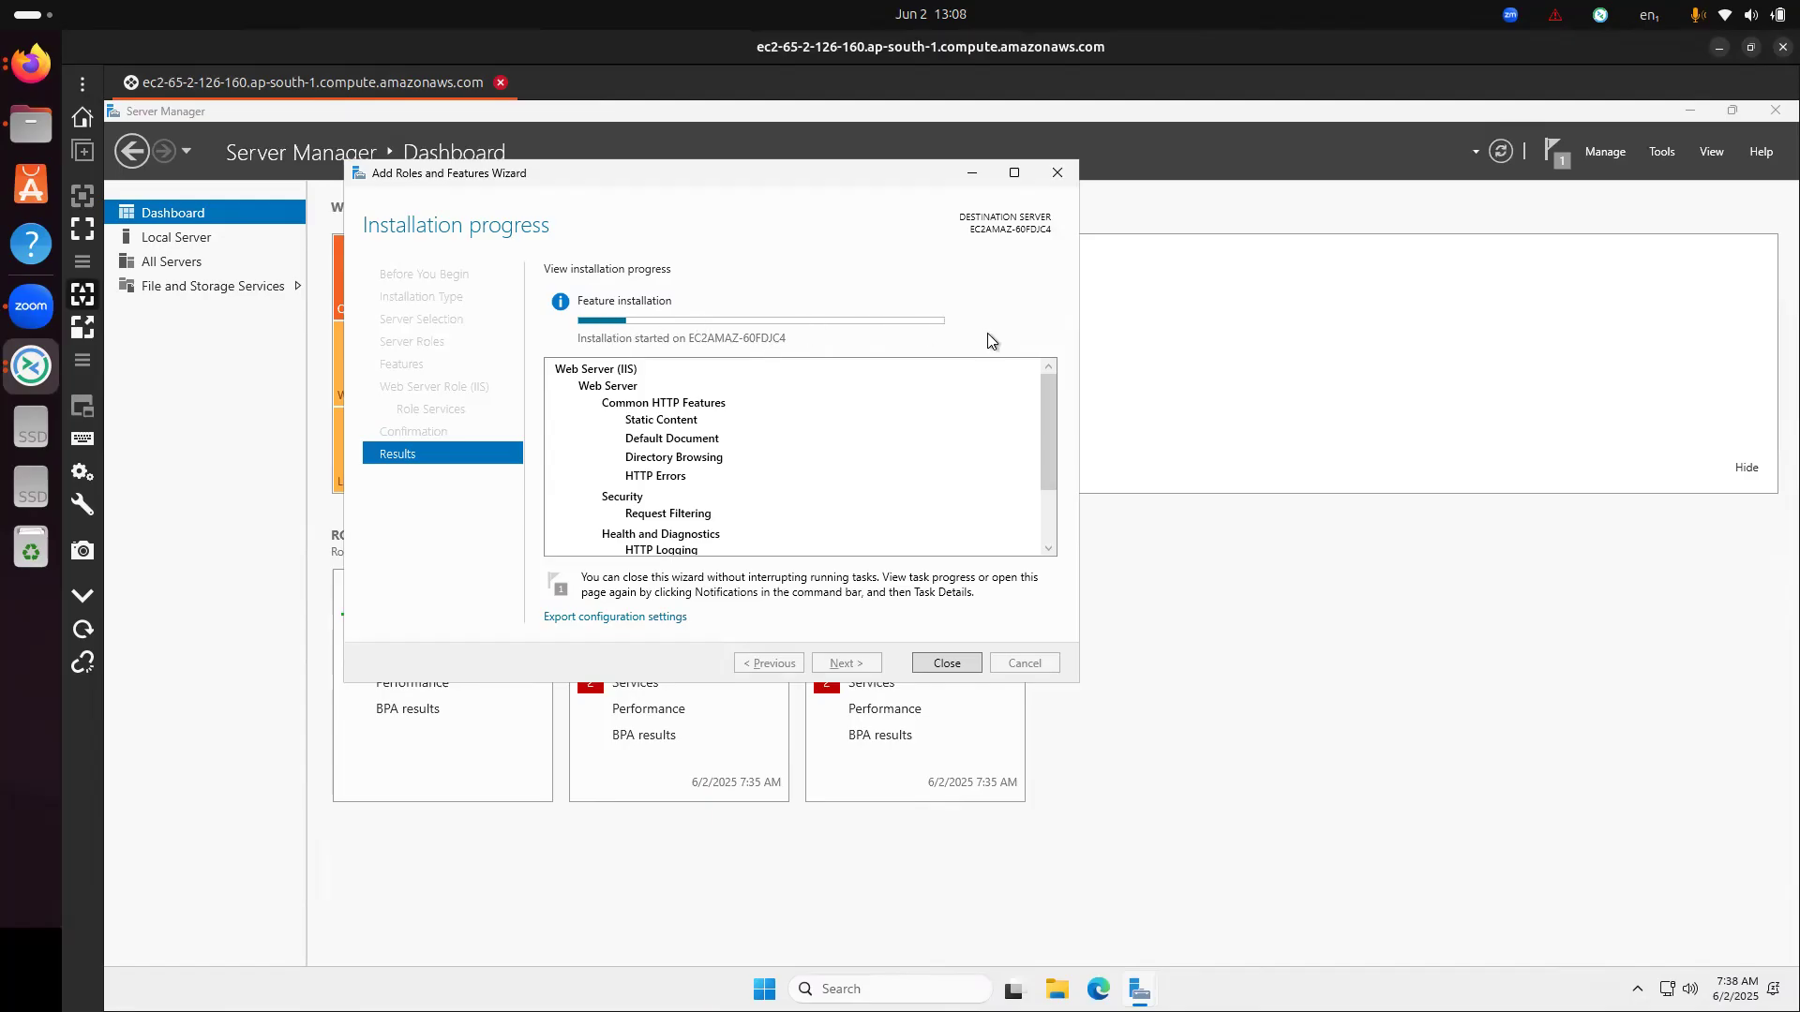
click(1362, 64)
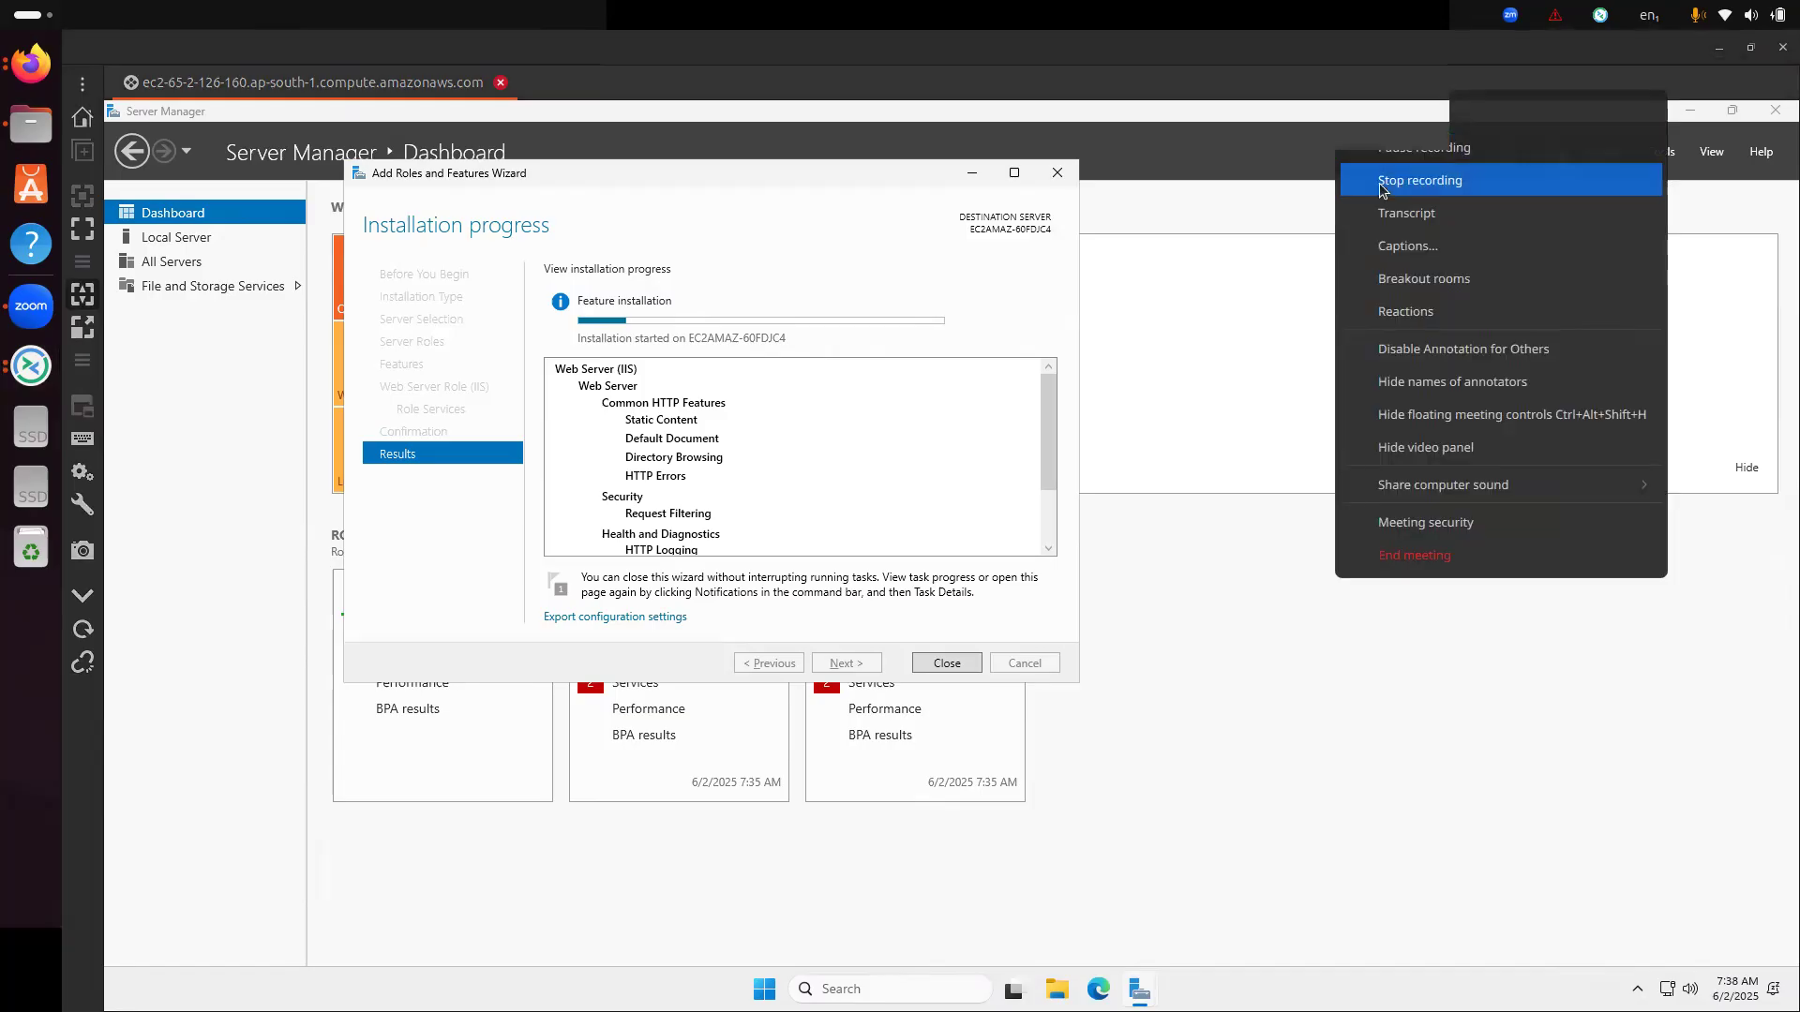
click(1408, 148)
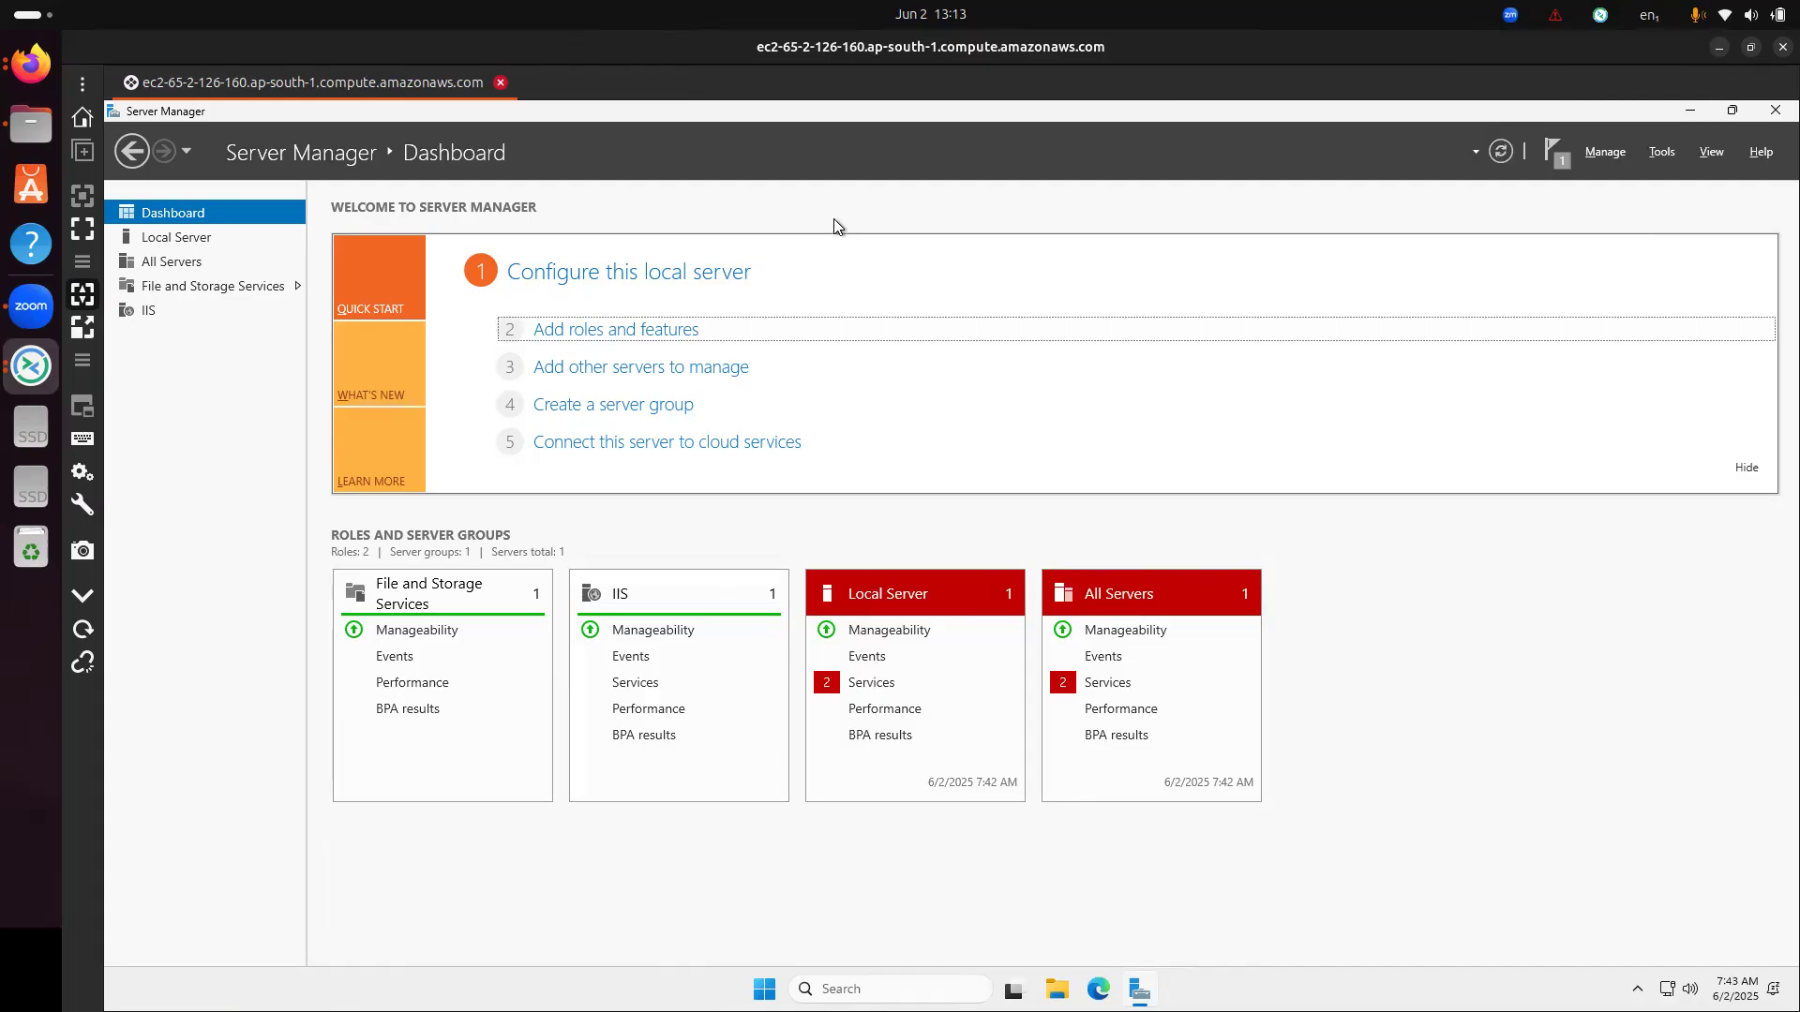
- Switch to Firefox, glance at the RDP client connection details, and open the summary of the windows web hosting instance
click(31, 63)
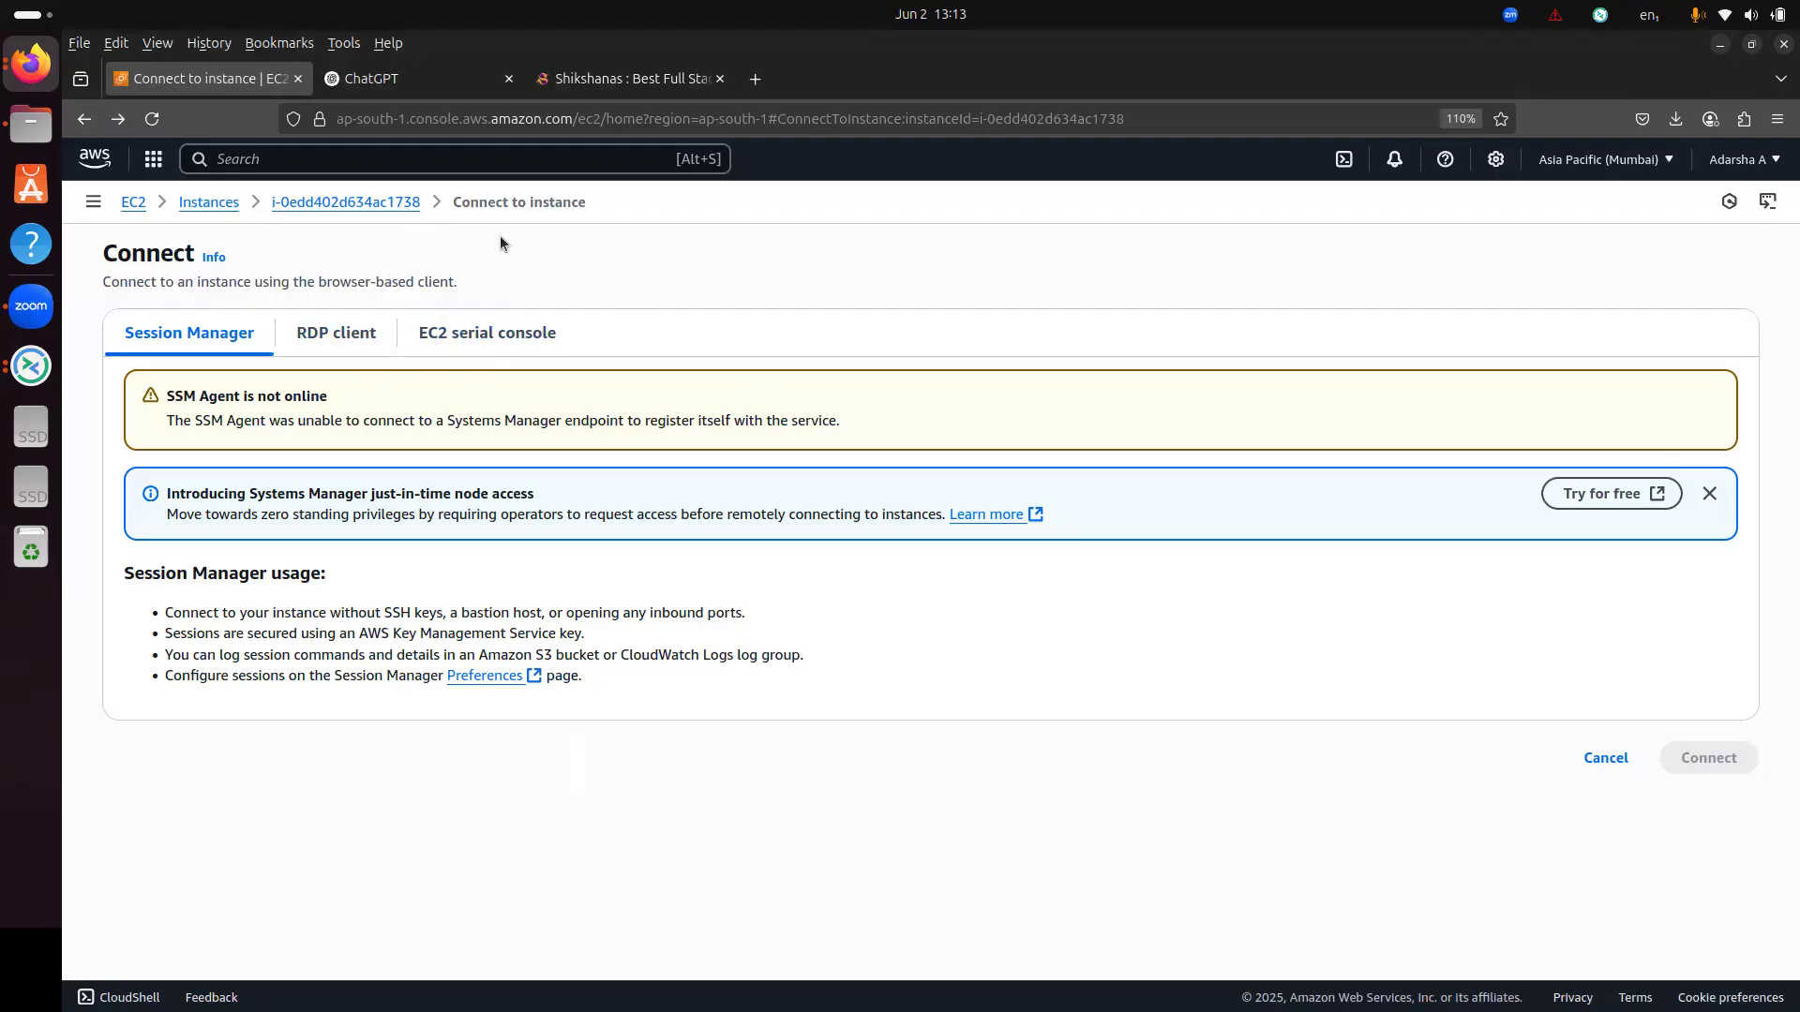
click(361, 334)
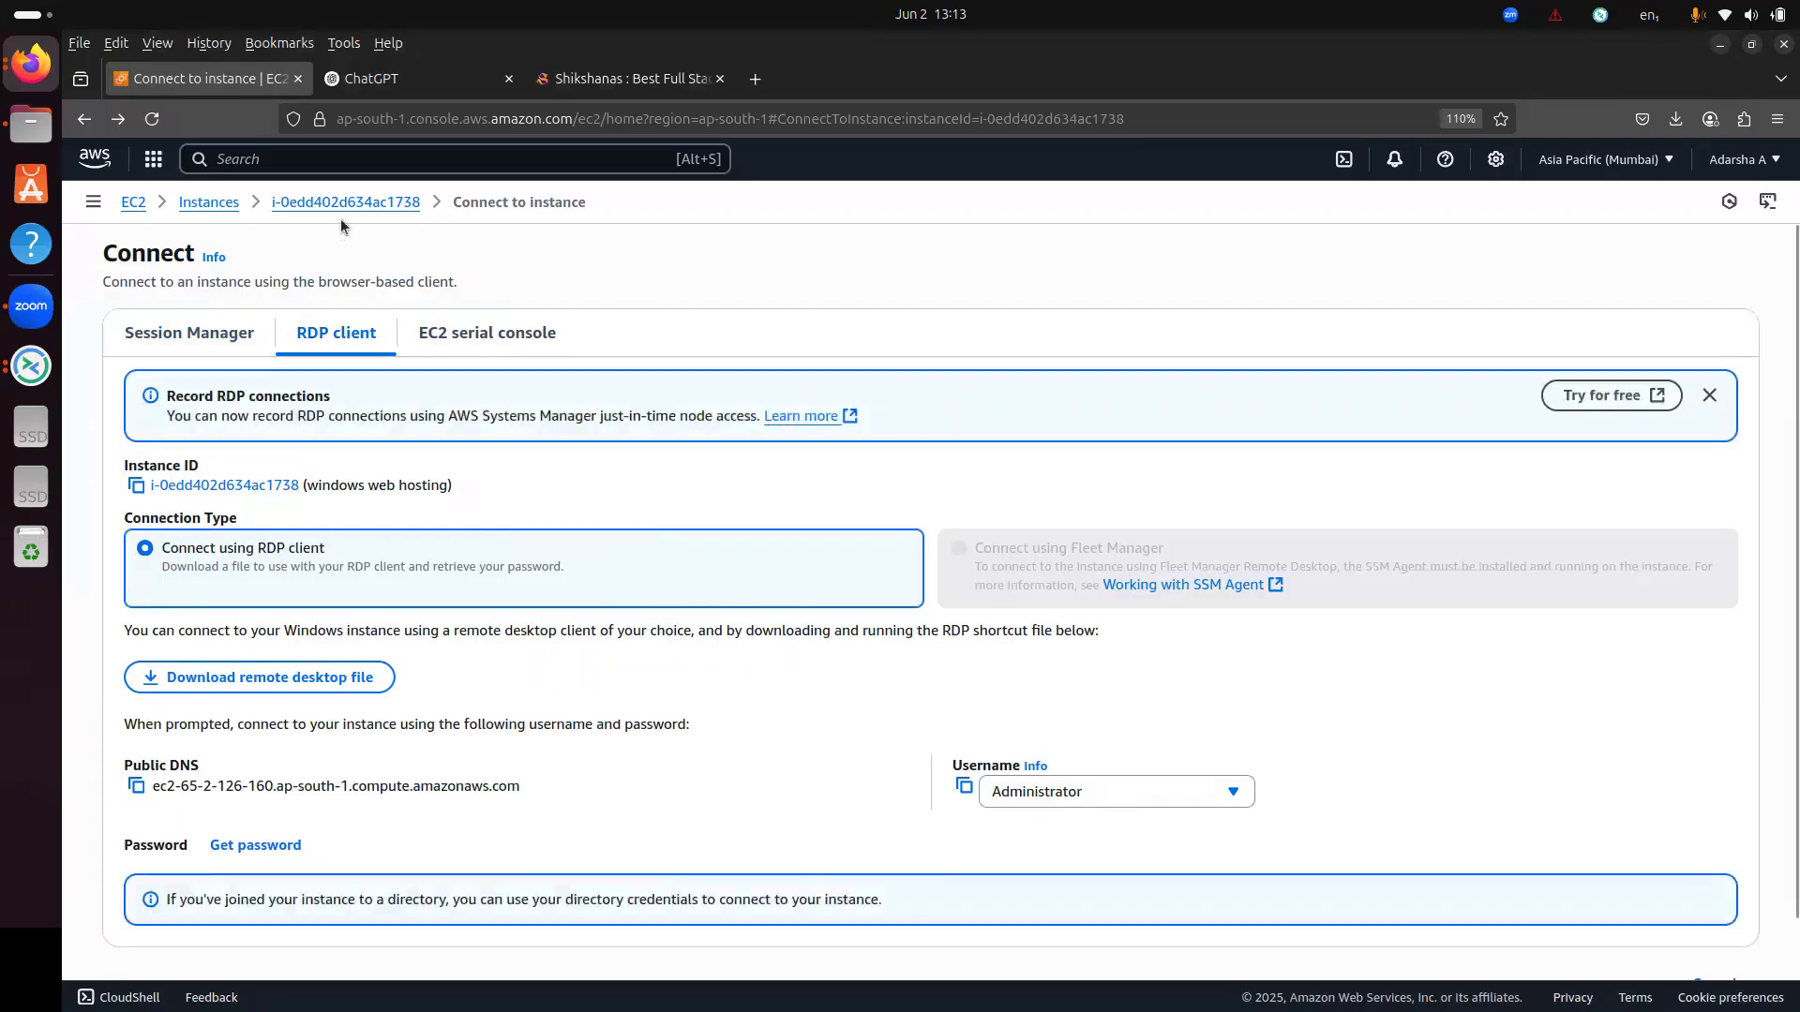
click(403, 202)
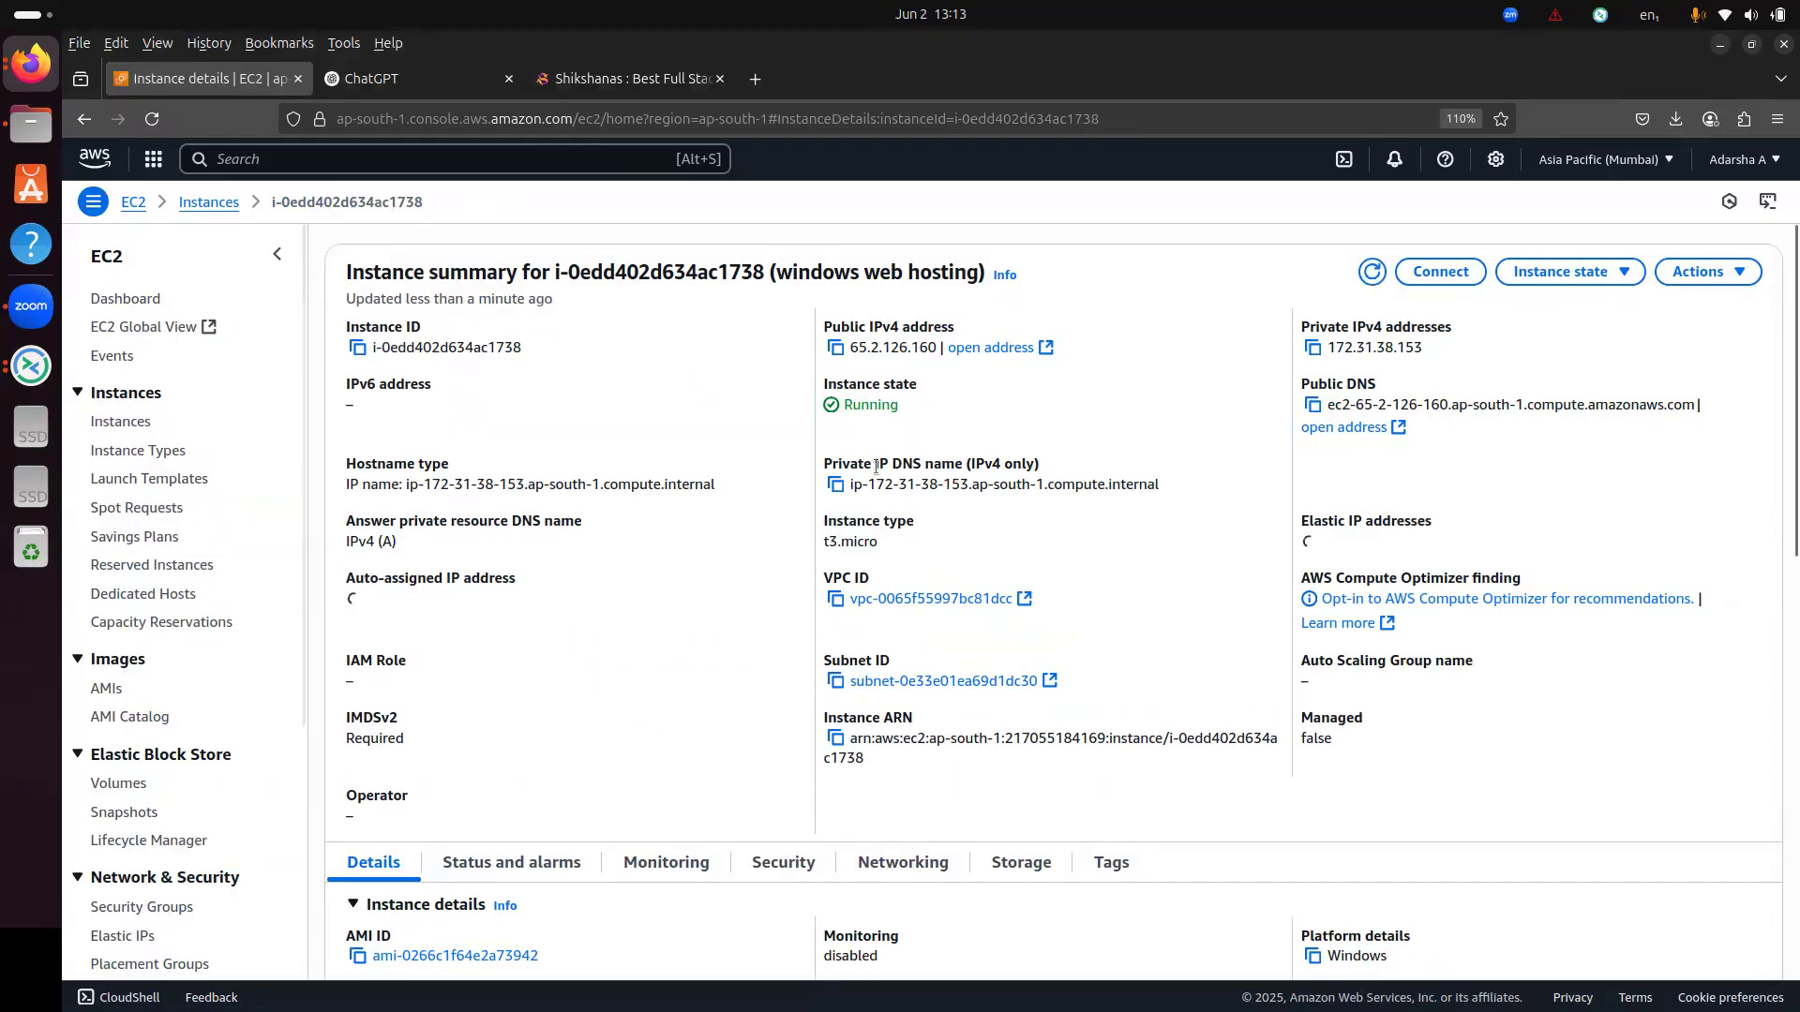
- Copy the instance's public IPv4 address and load it in the browser tab that shows the Shikshanas site
click(831, 348)
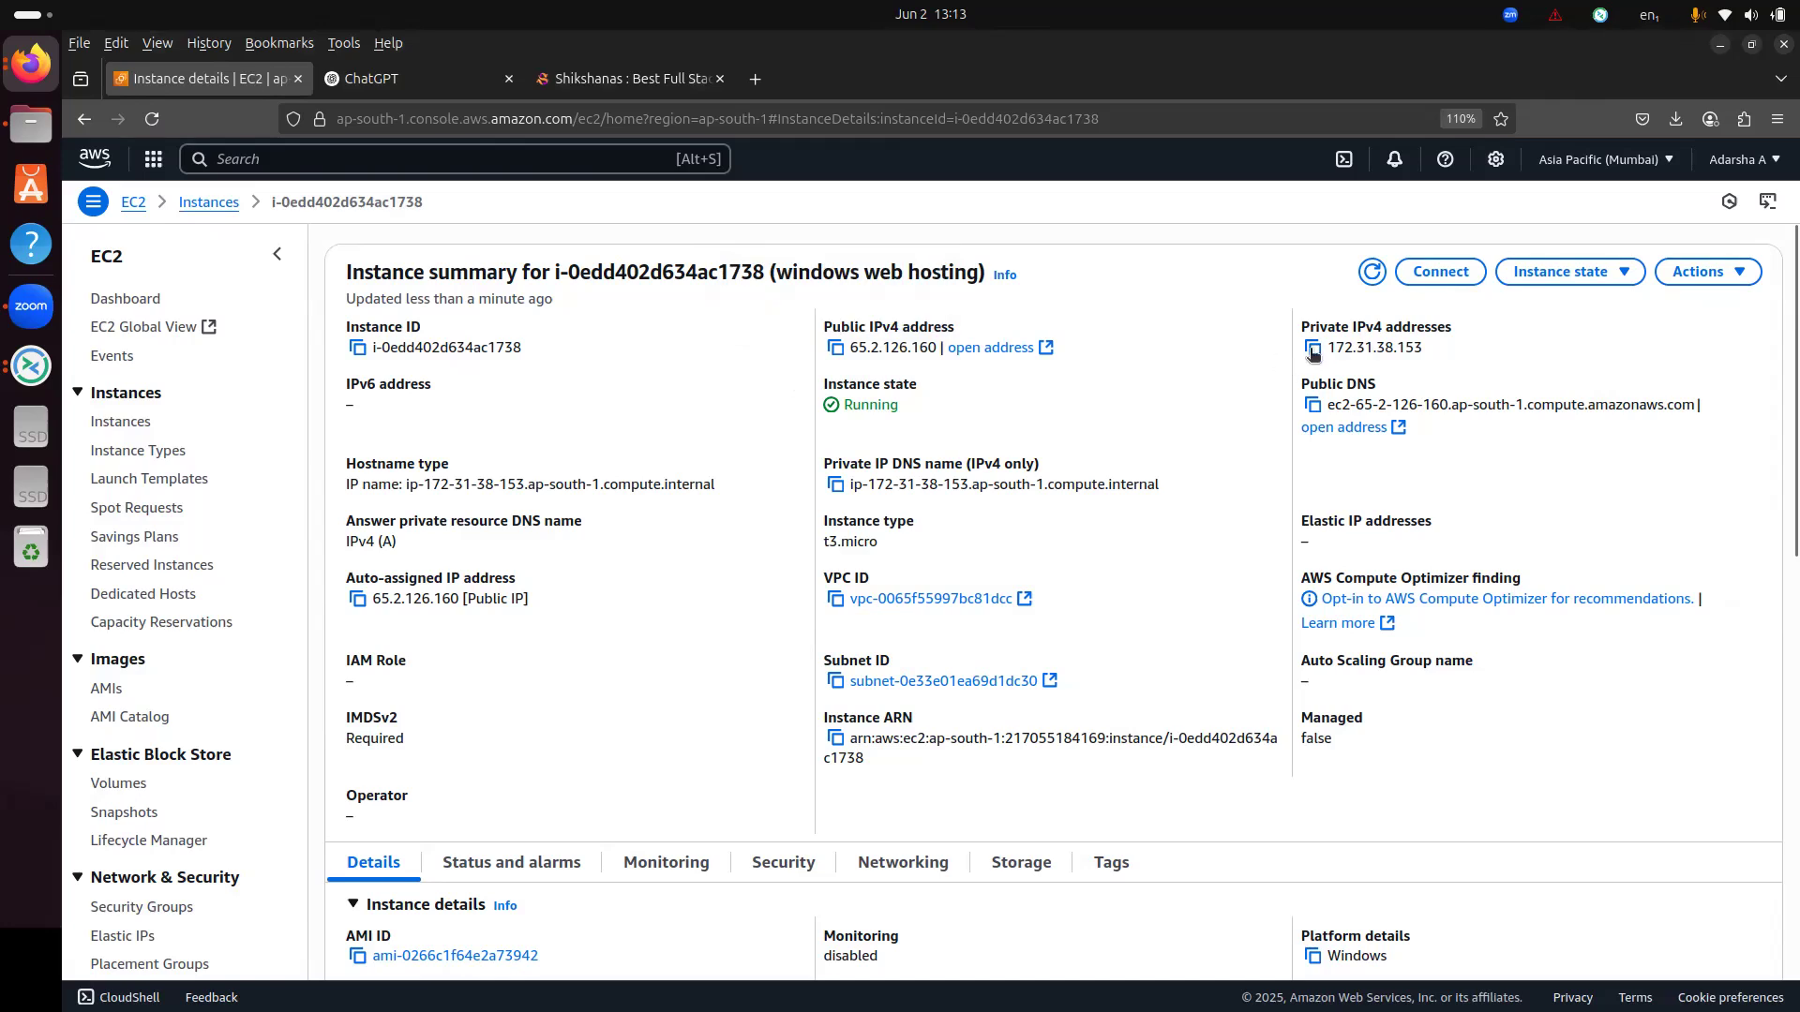
click(834, 350)
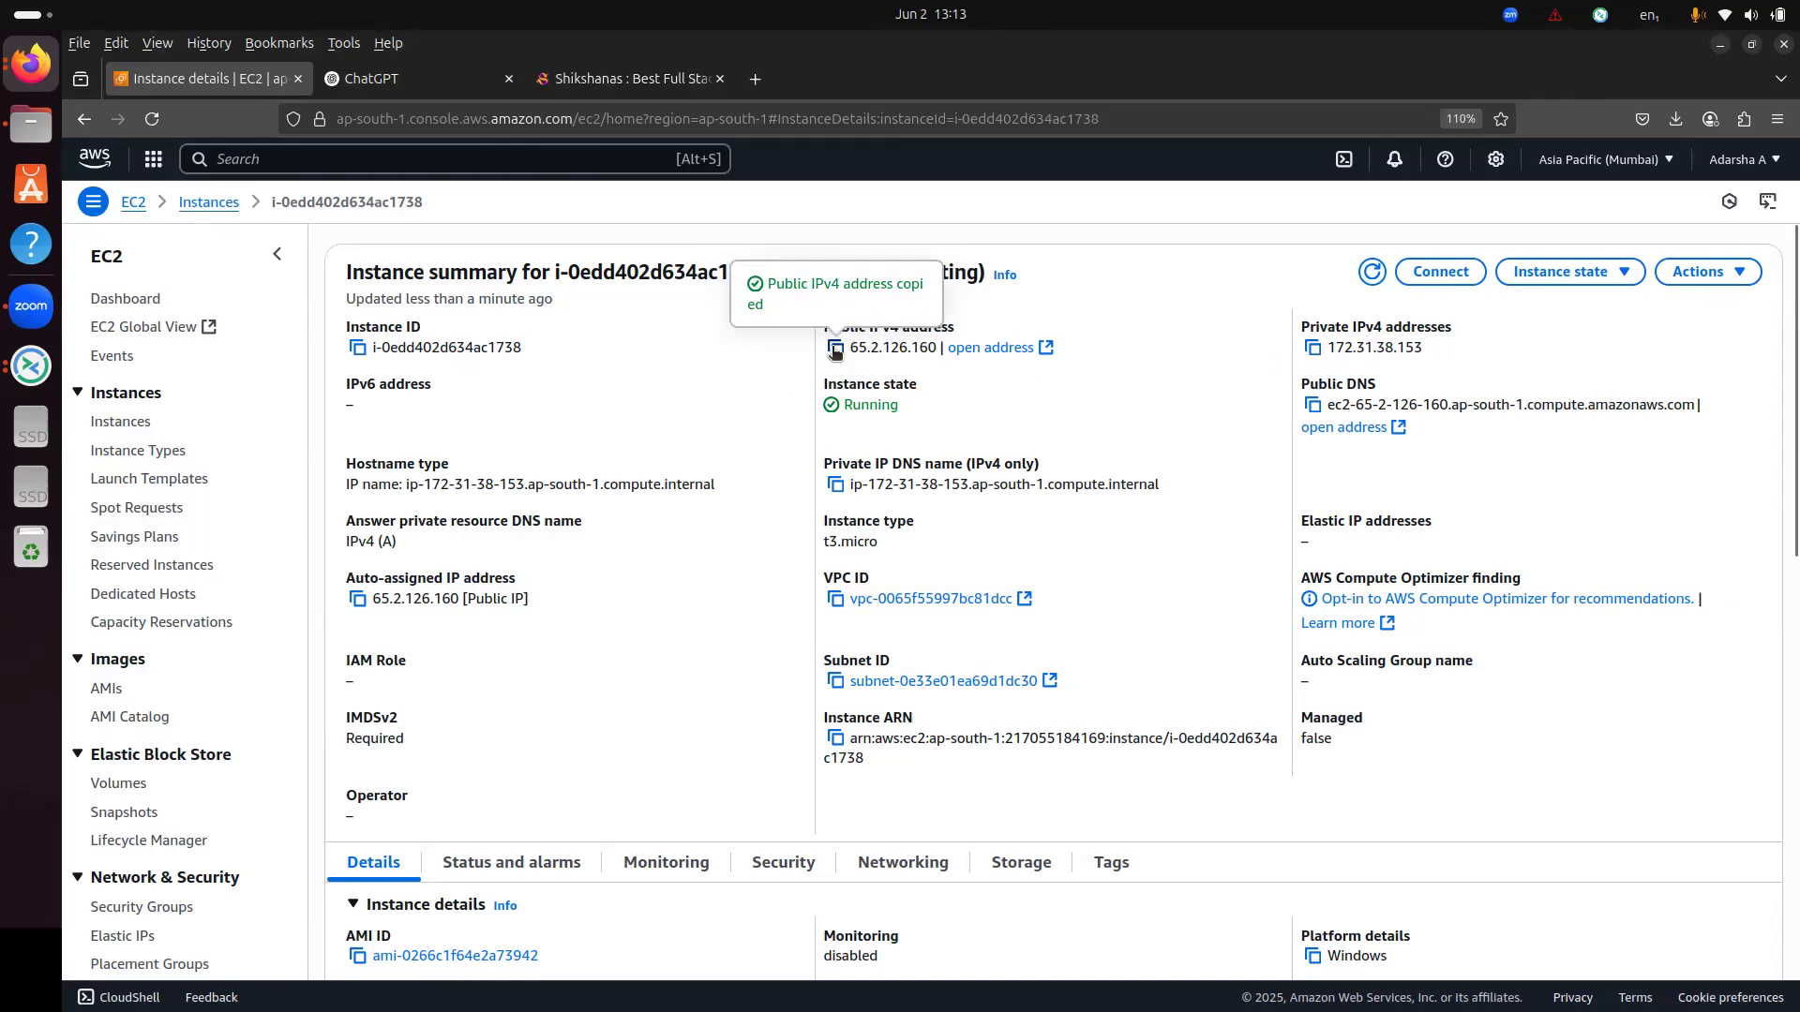
click(650, 81)
click(660, 120)
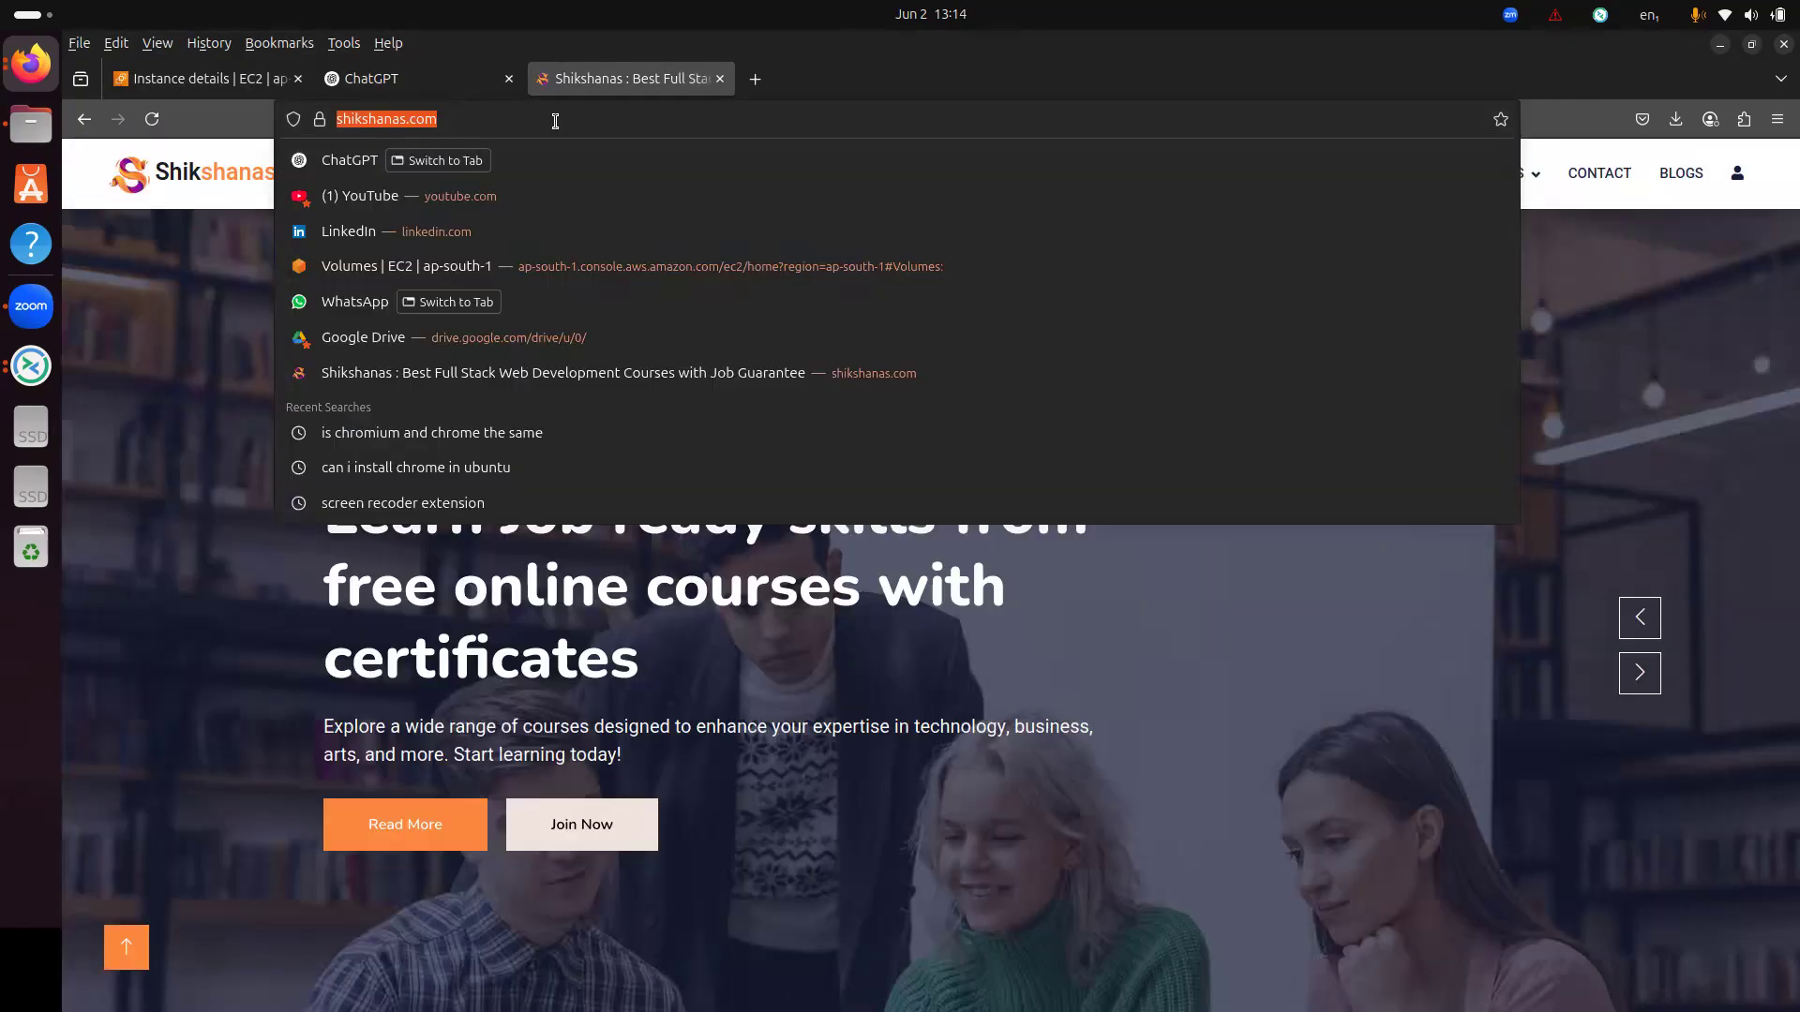
key(ctrl+v)
key(Return)
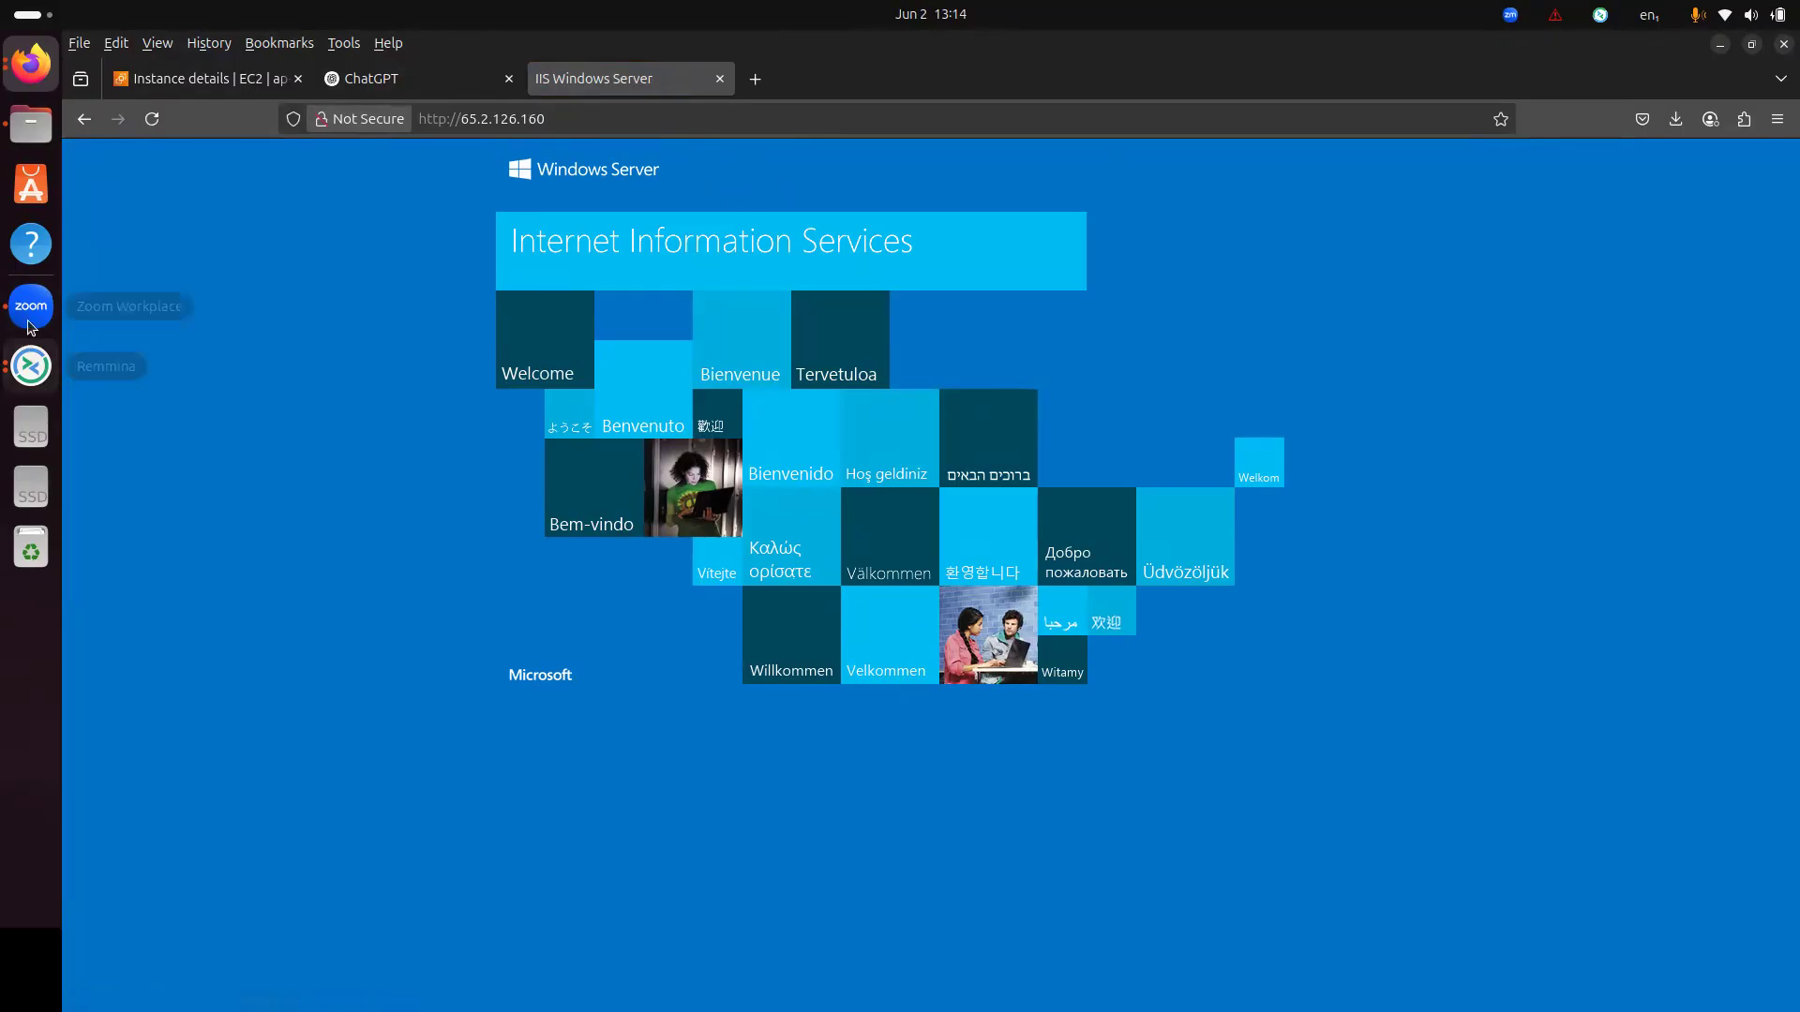
- Switch to the Remmina session, view the IIS role in Server Manager, and launch Internet Information Services (IIS) Manager, moving its window toward the middle
click(32, 375)
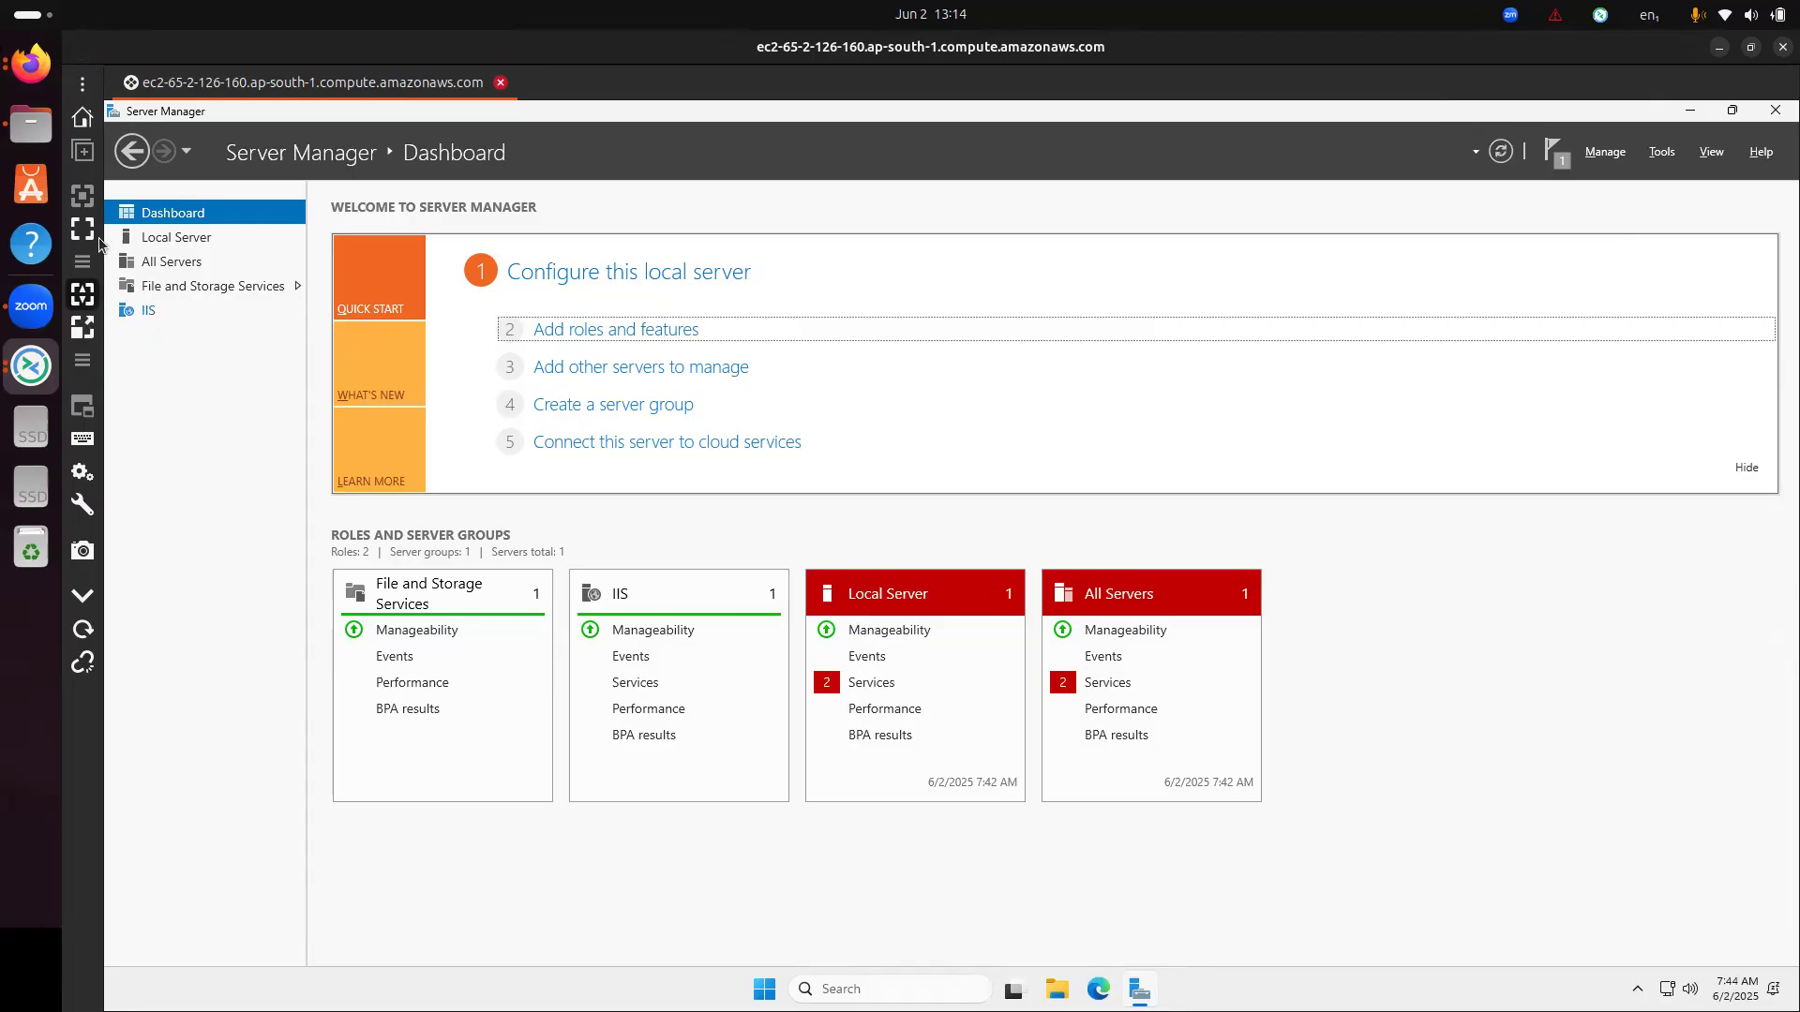
click(148, 314)
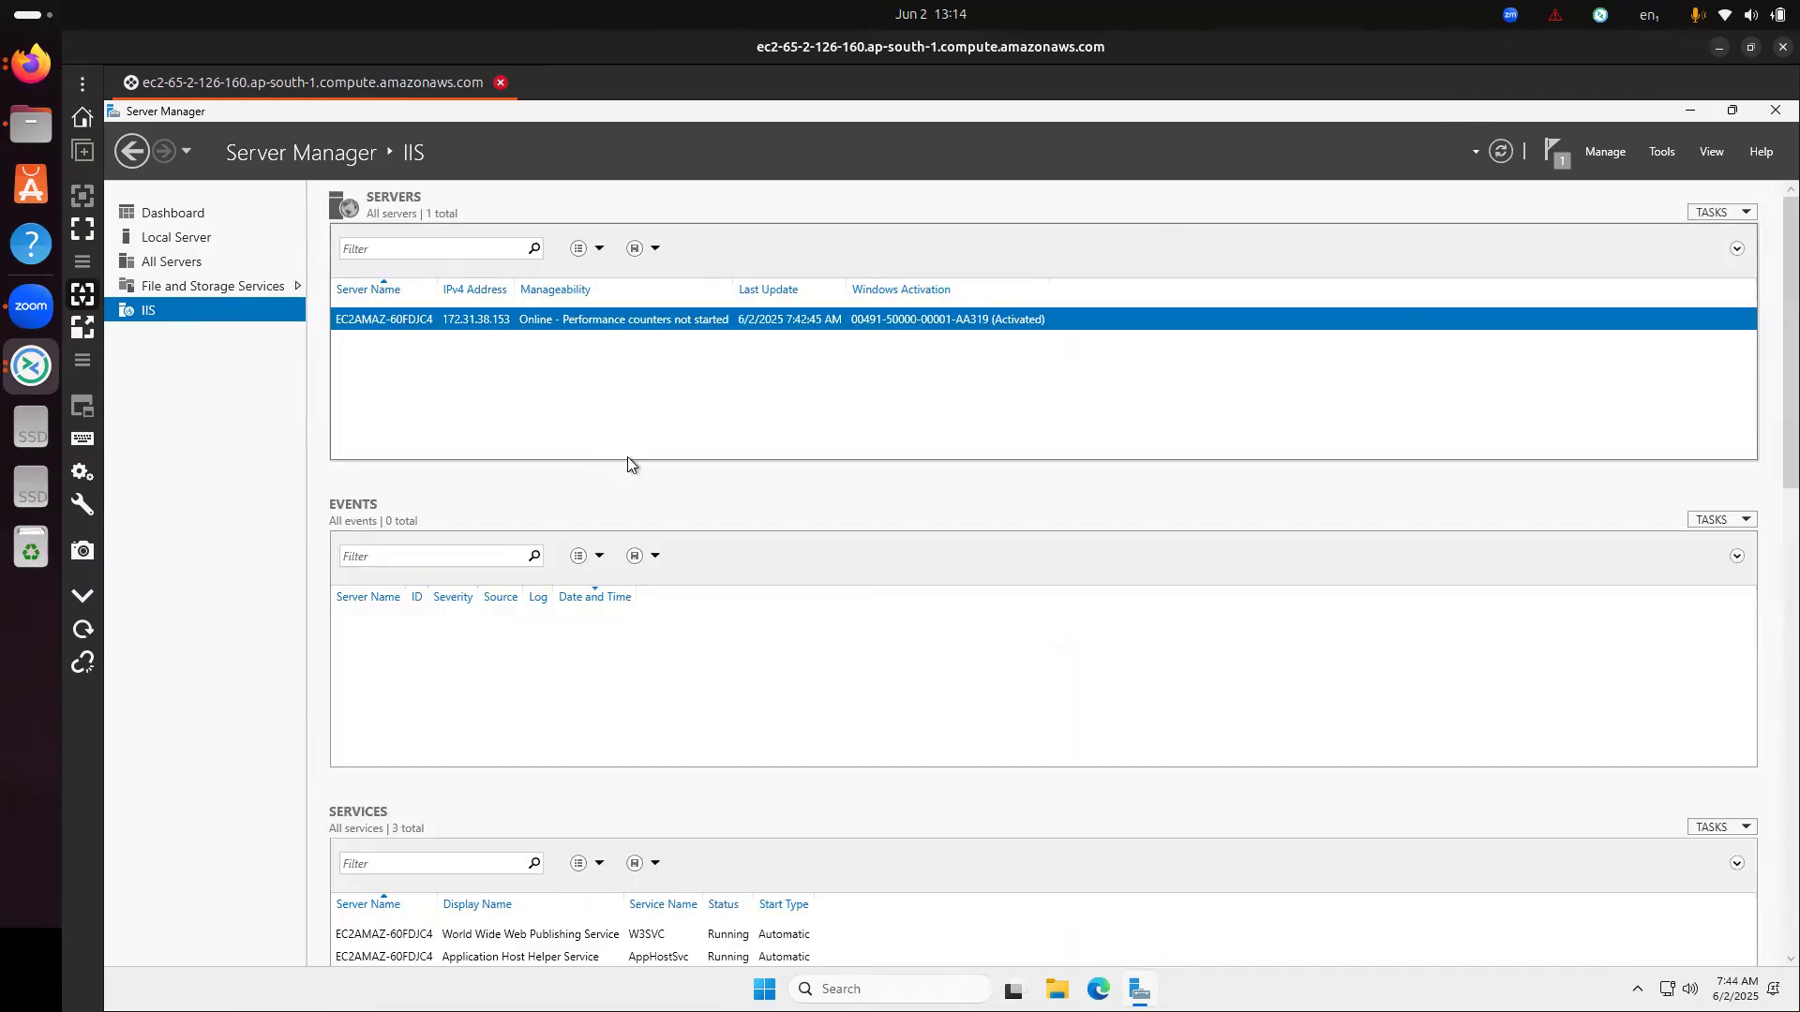
click(1659, 154)
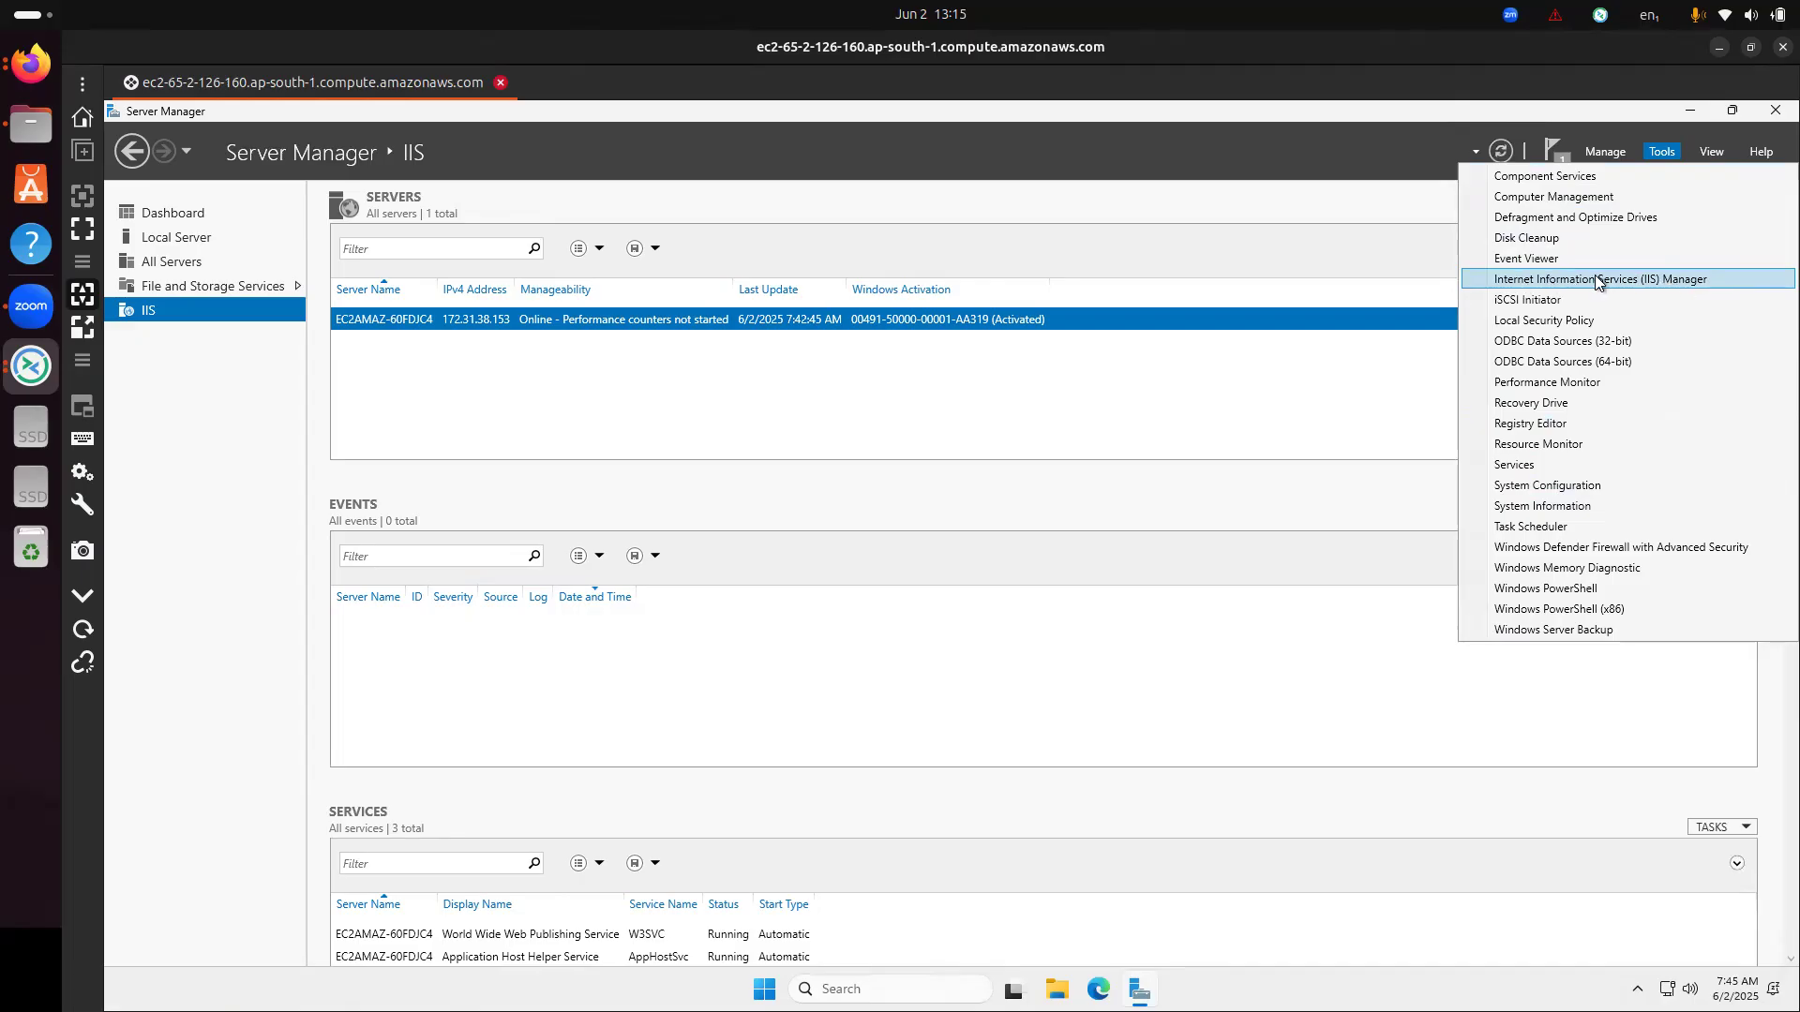
click(1638, 278)
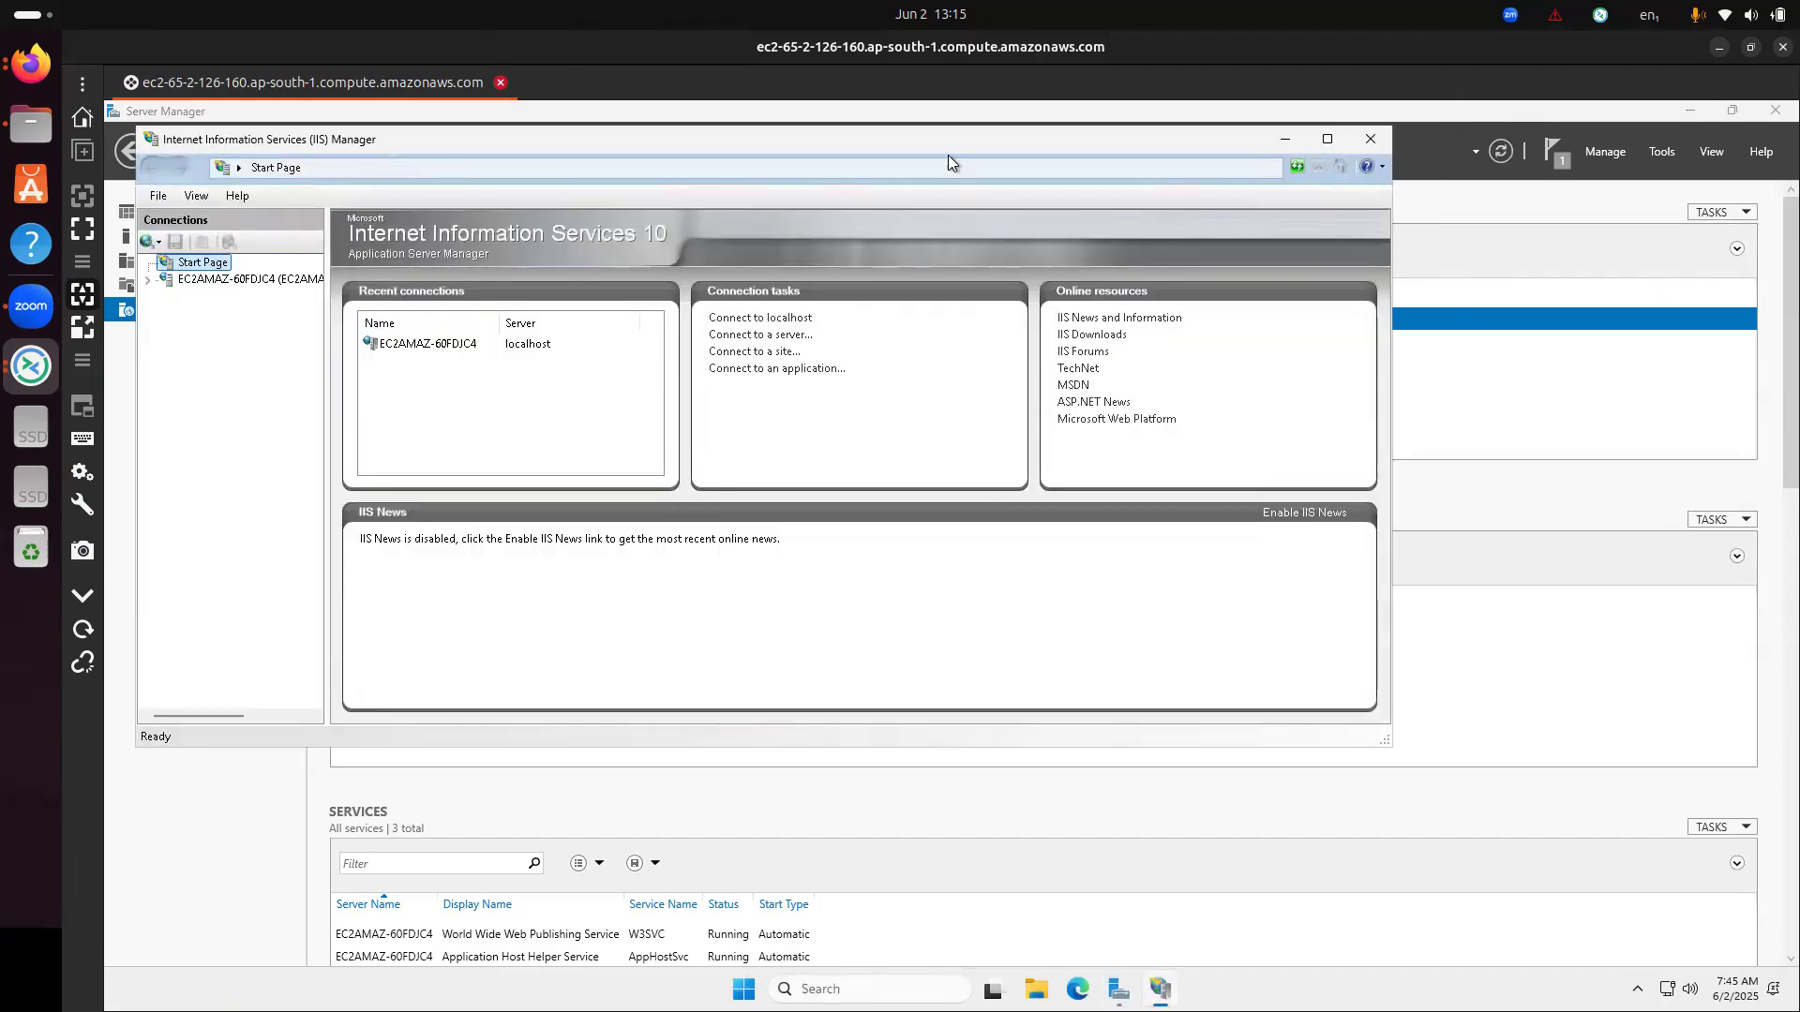
drag(920, 139, 1167, 208)
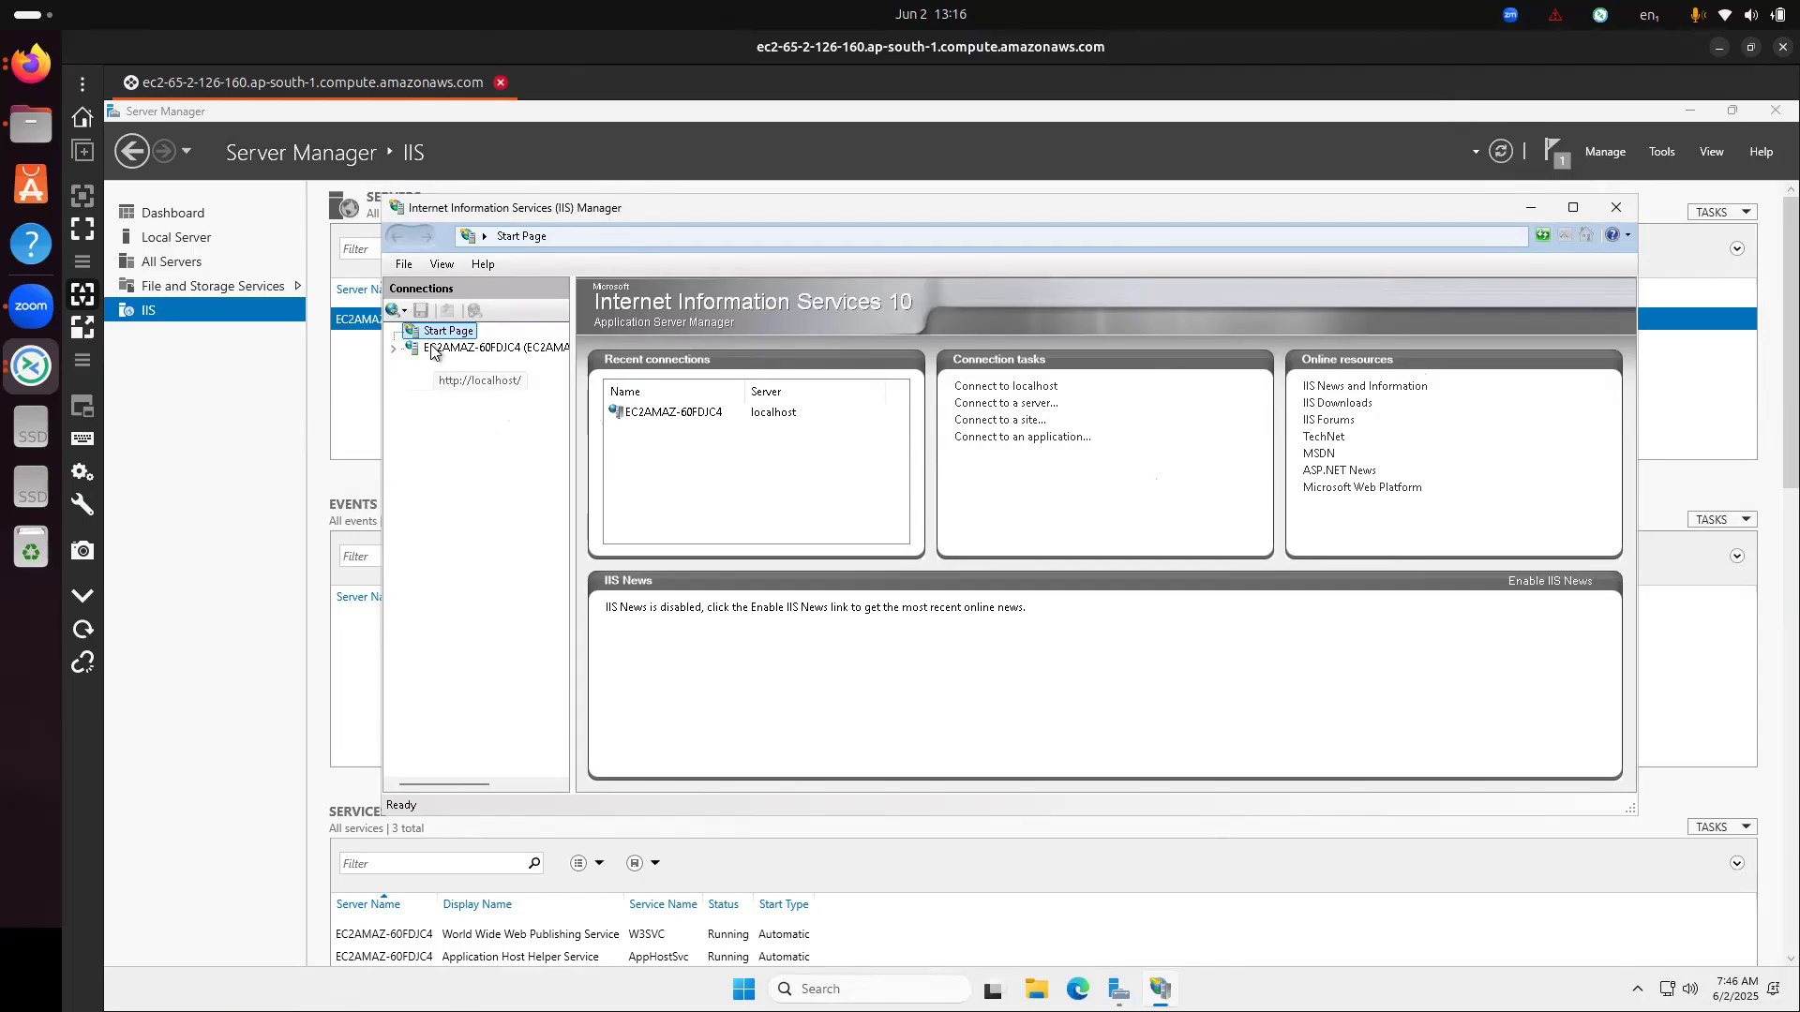
- Expand the server node and its Sites down to Default Web Site, checking against the IIS welcome page in Firefox
click(393, 349)
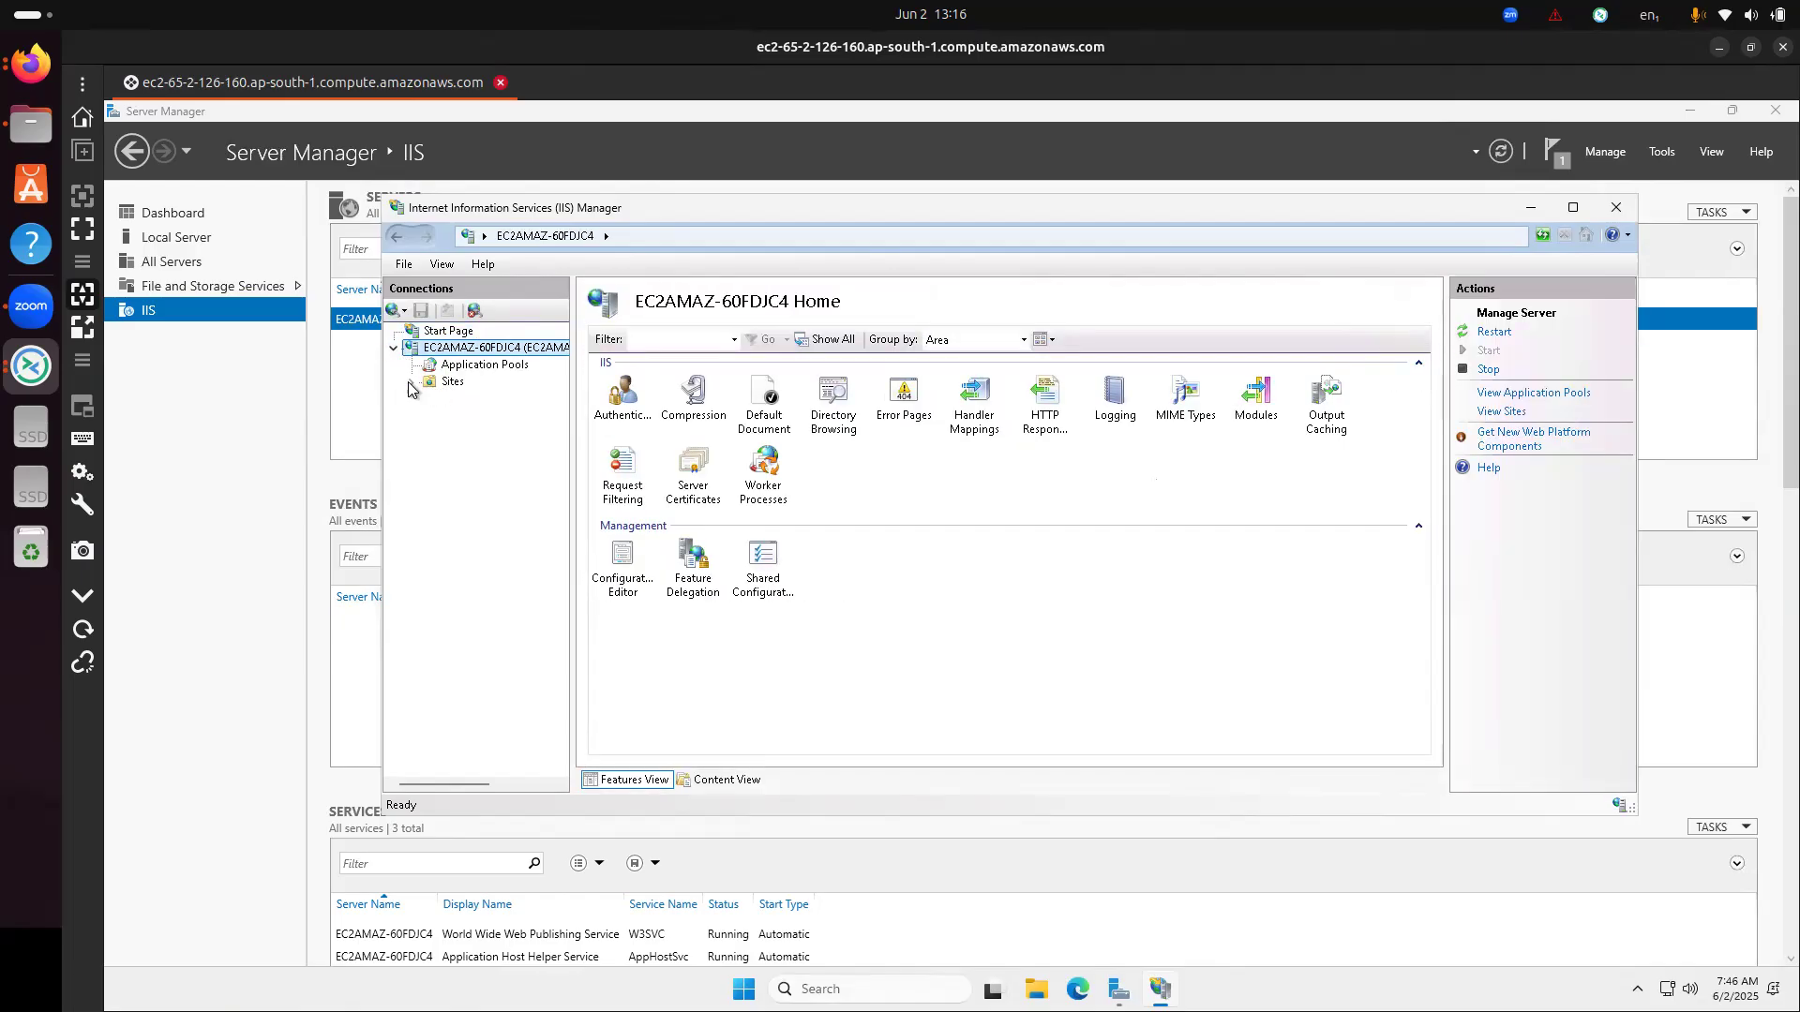
click(30, 63)
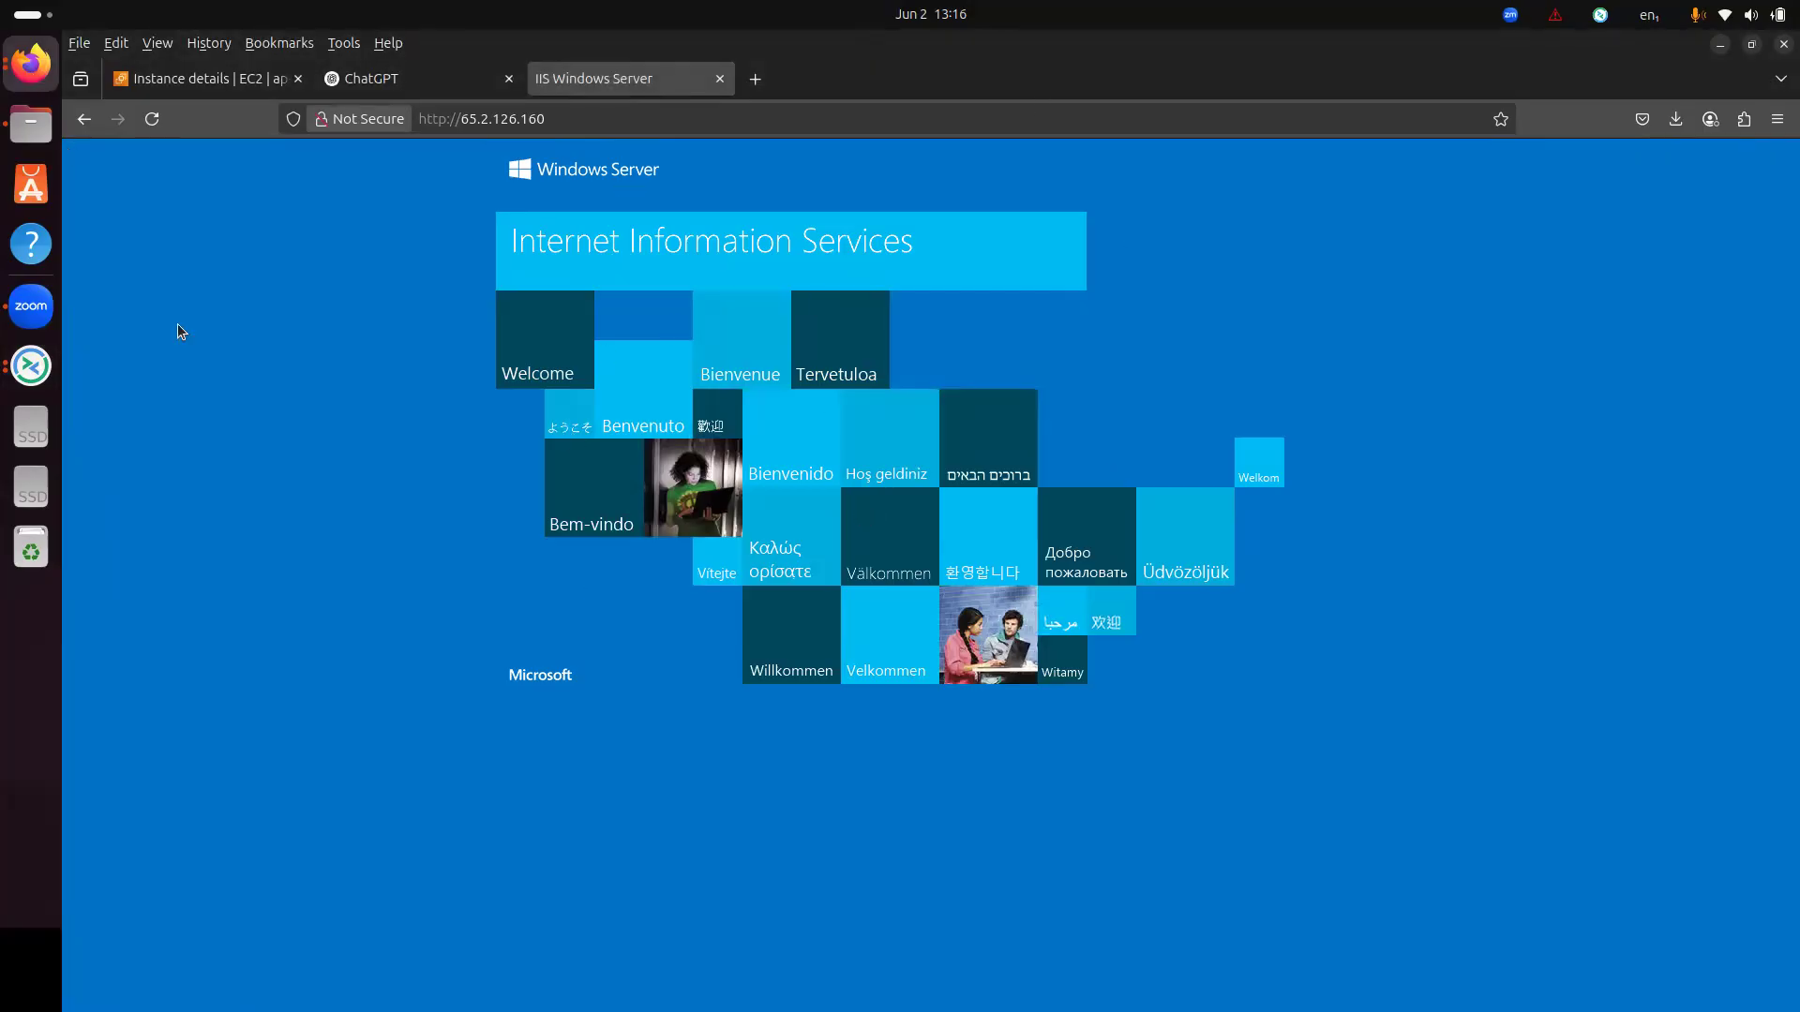
click(42, 361)
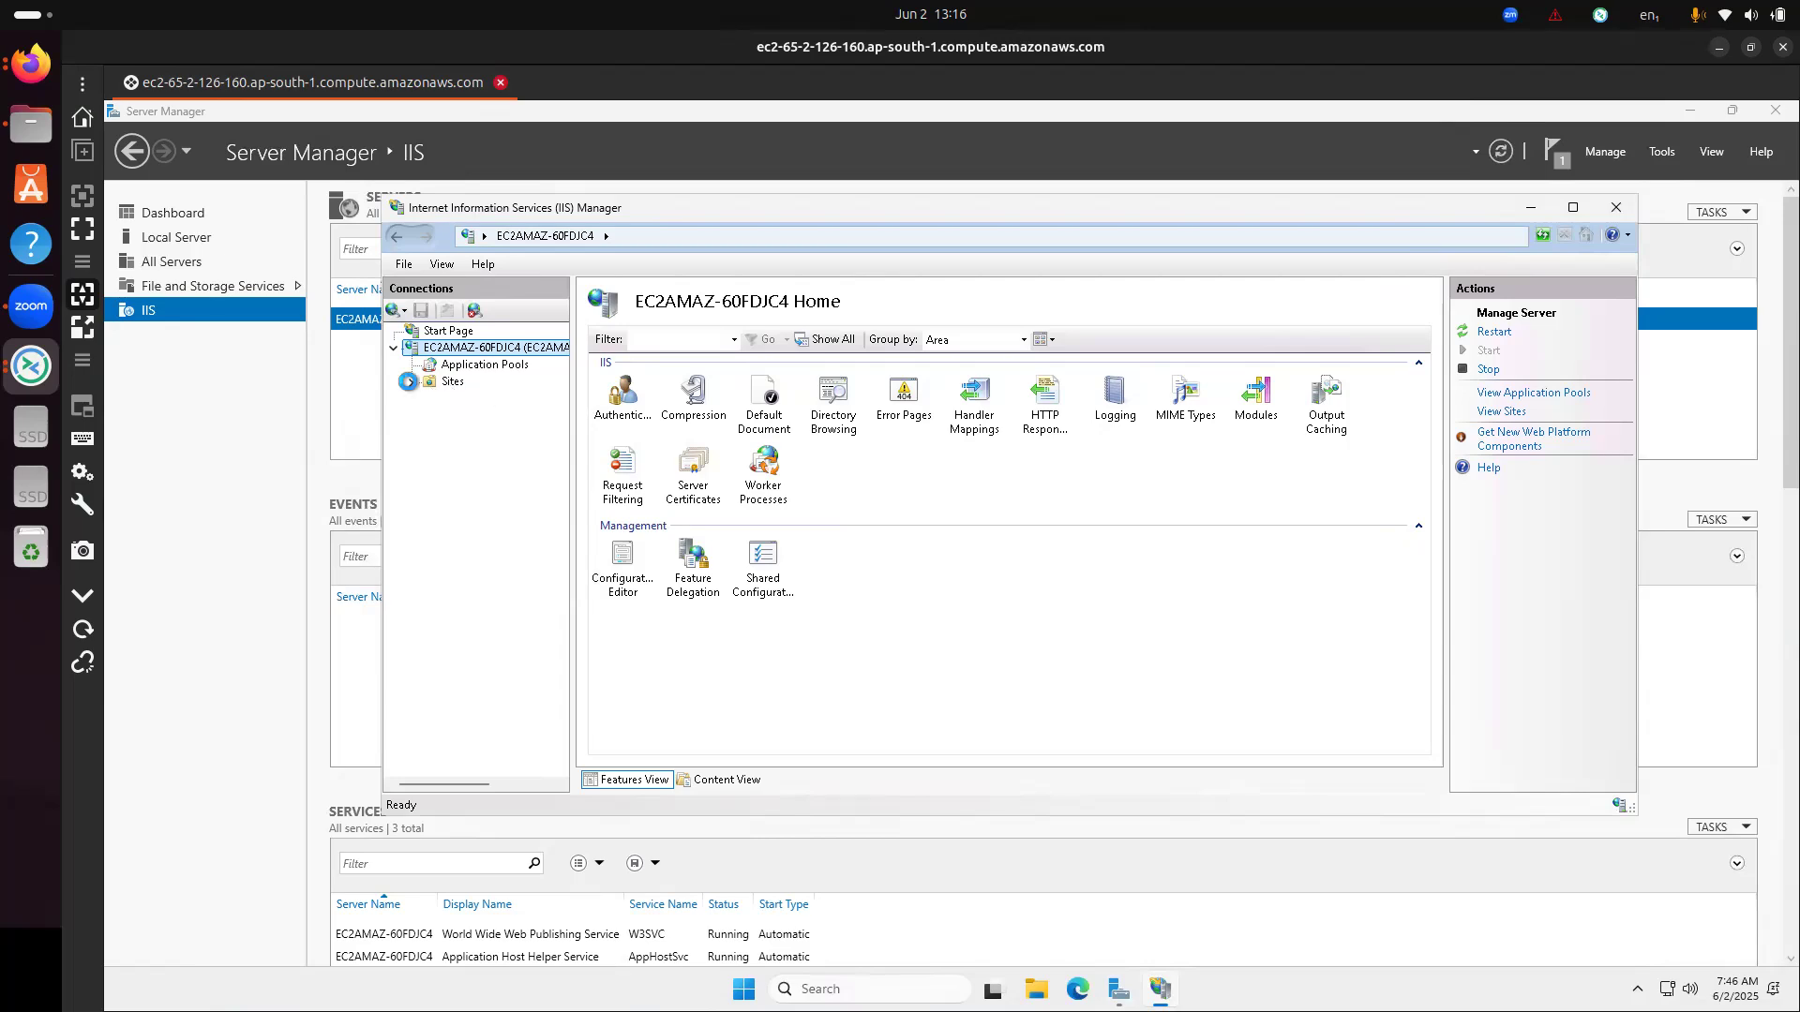
click(411, 382)
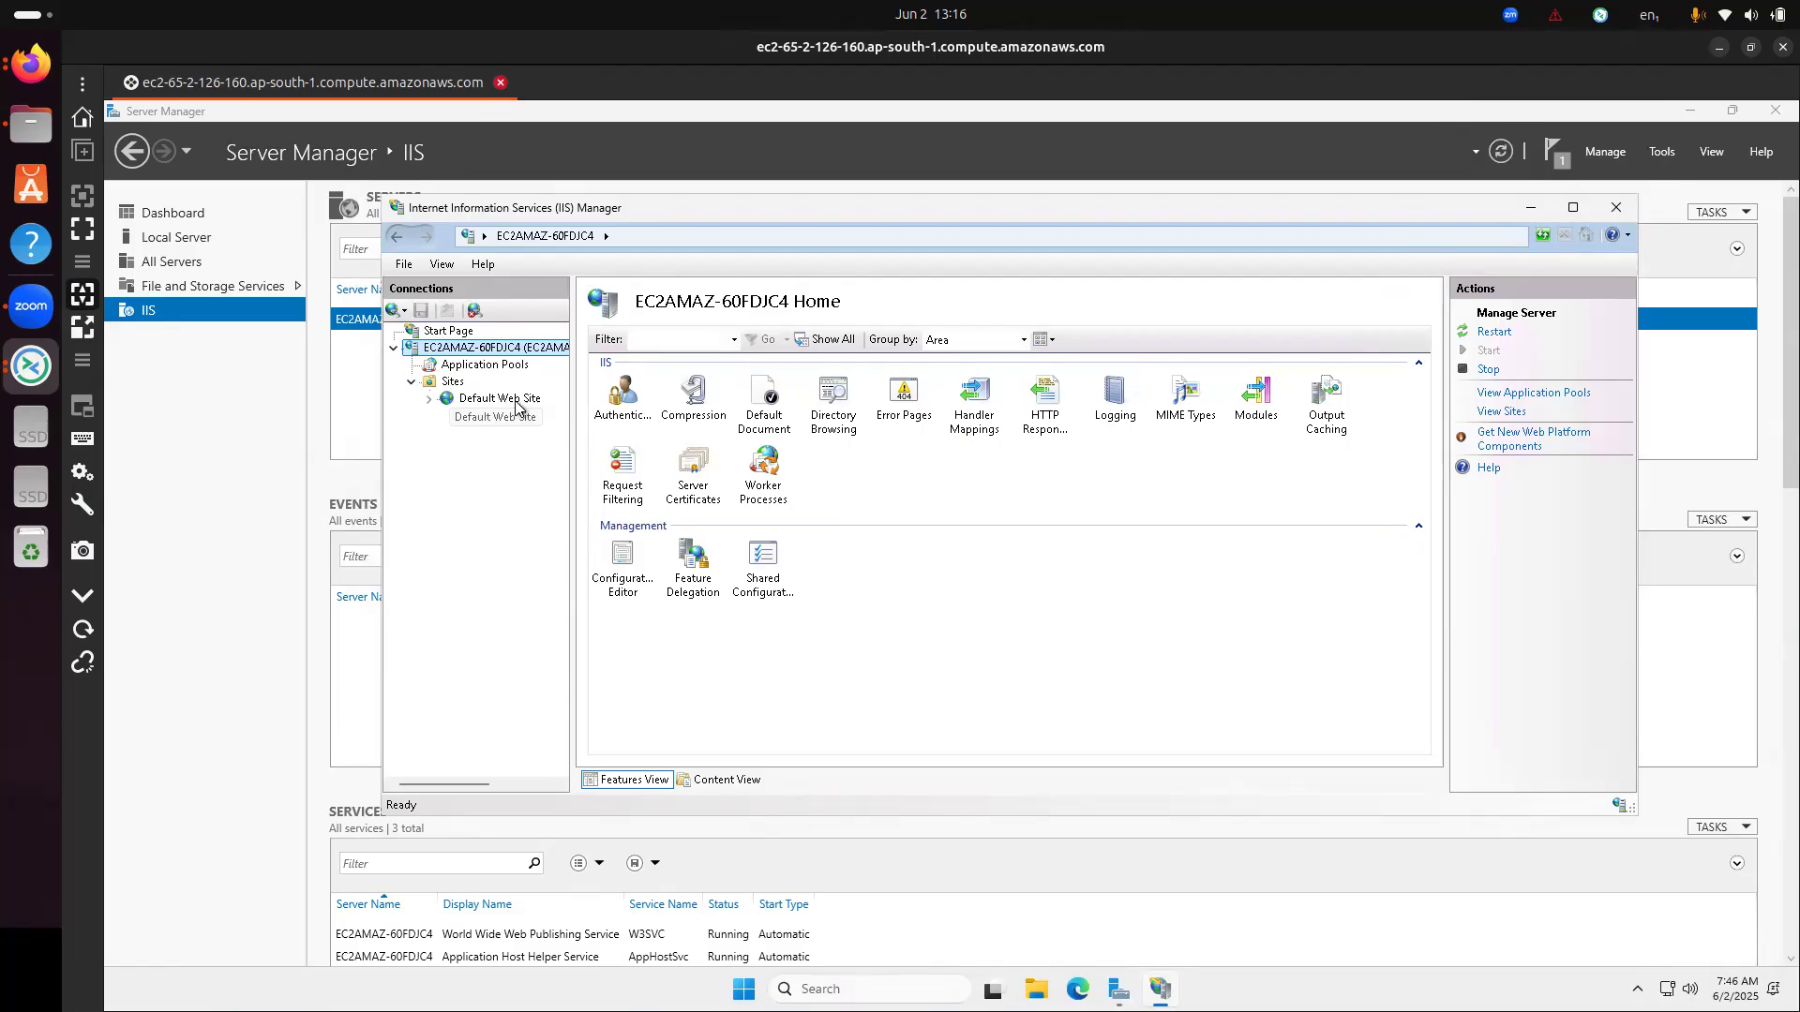
click(27, 83)
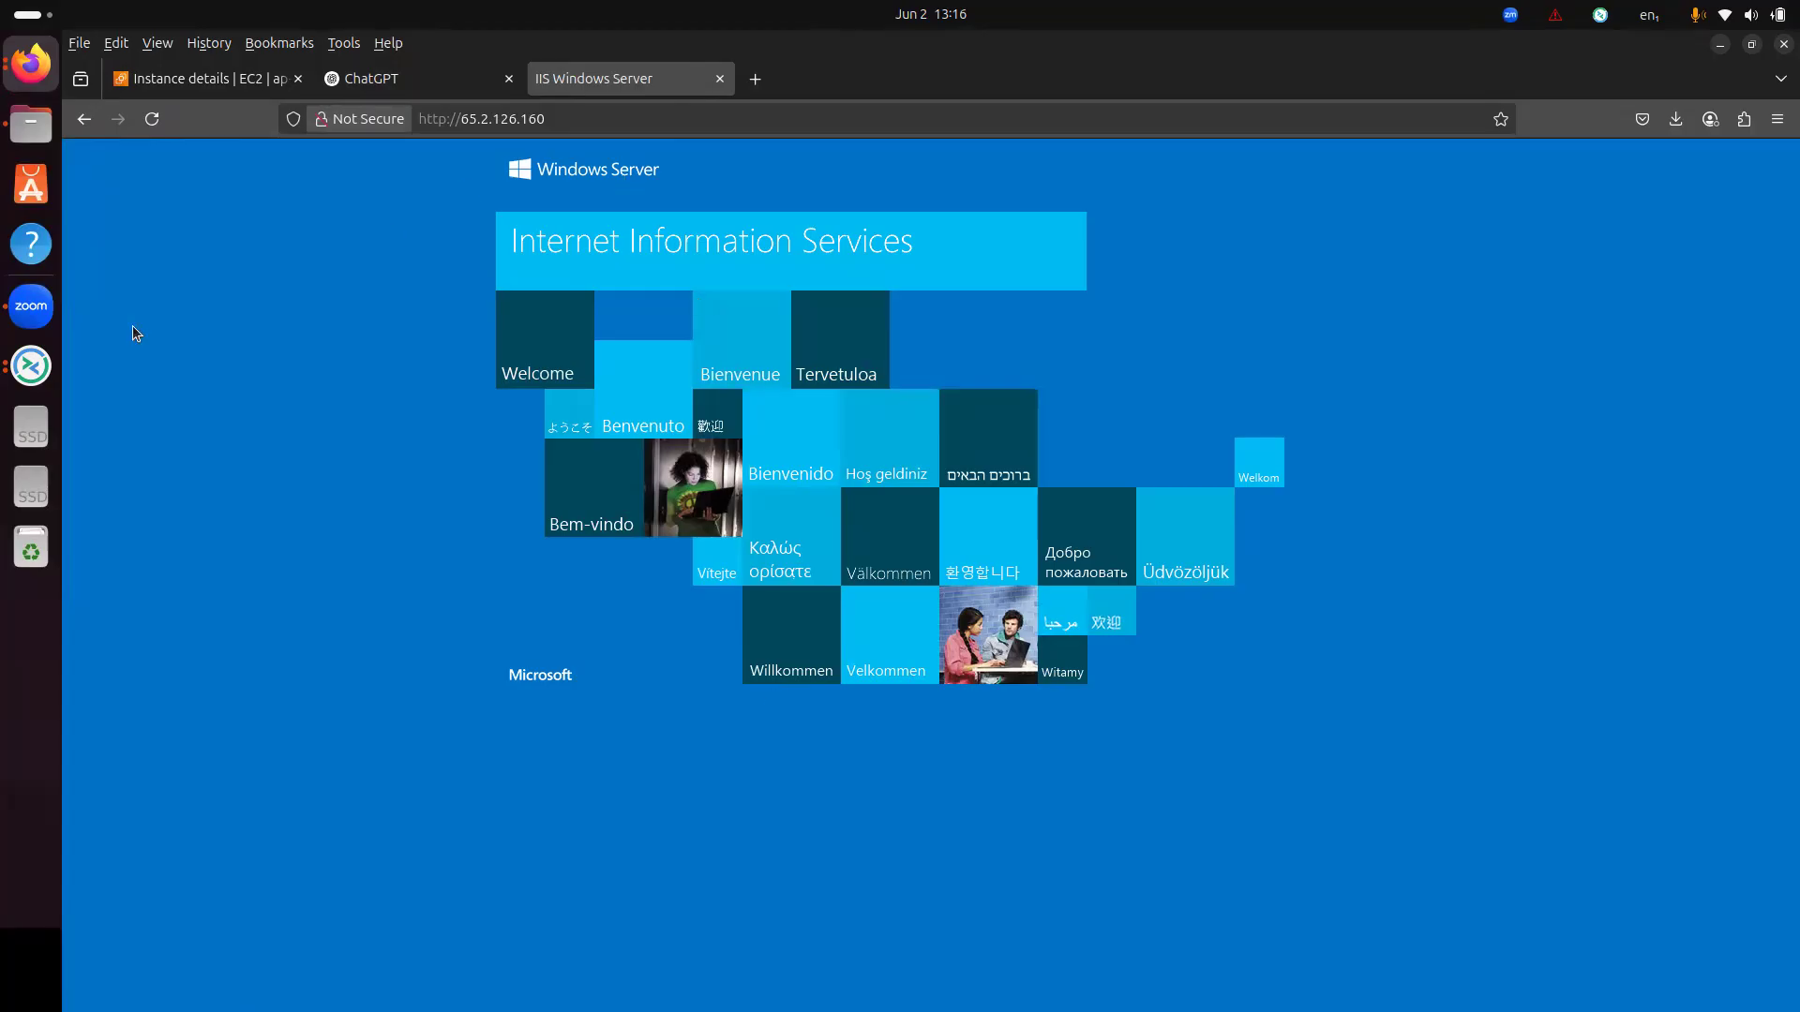
click(31, 366)
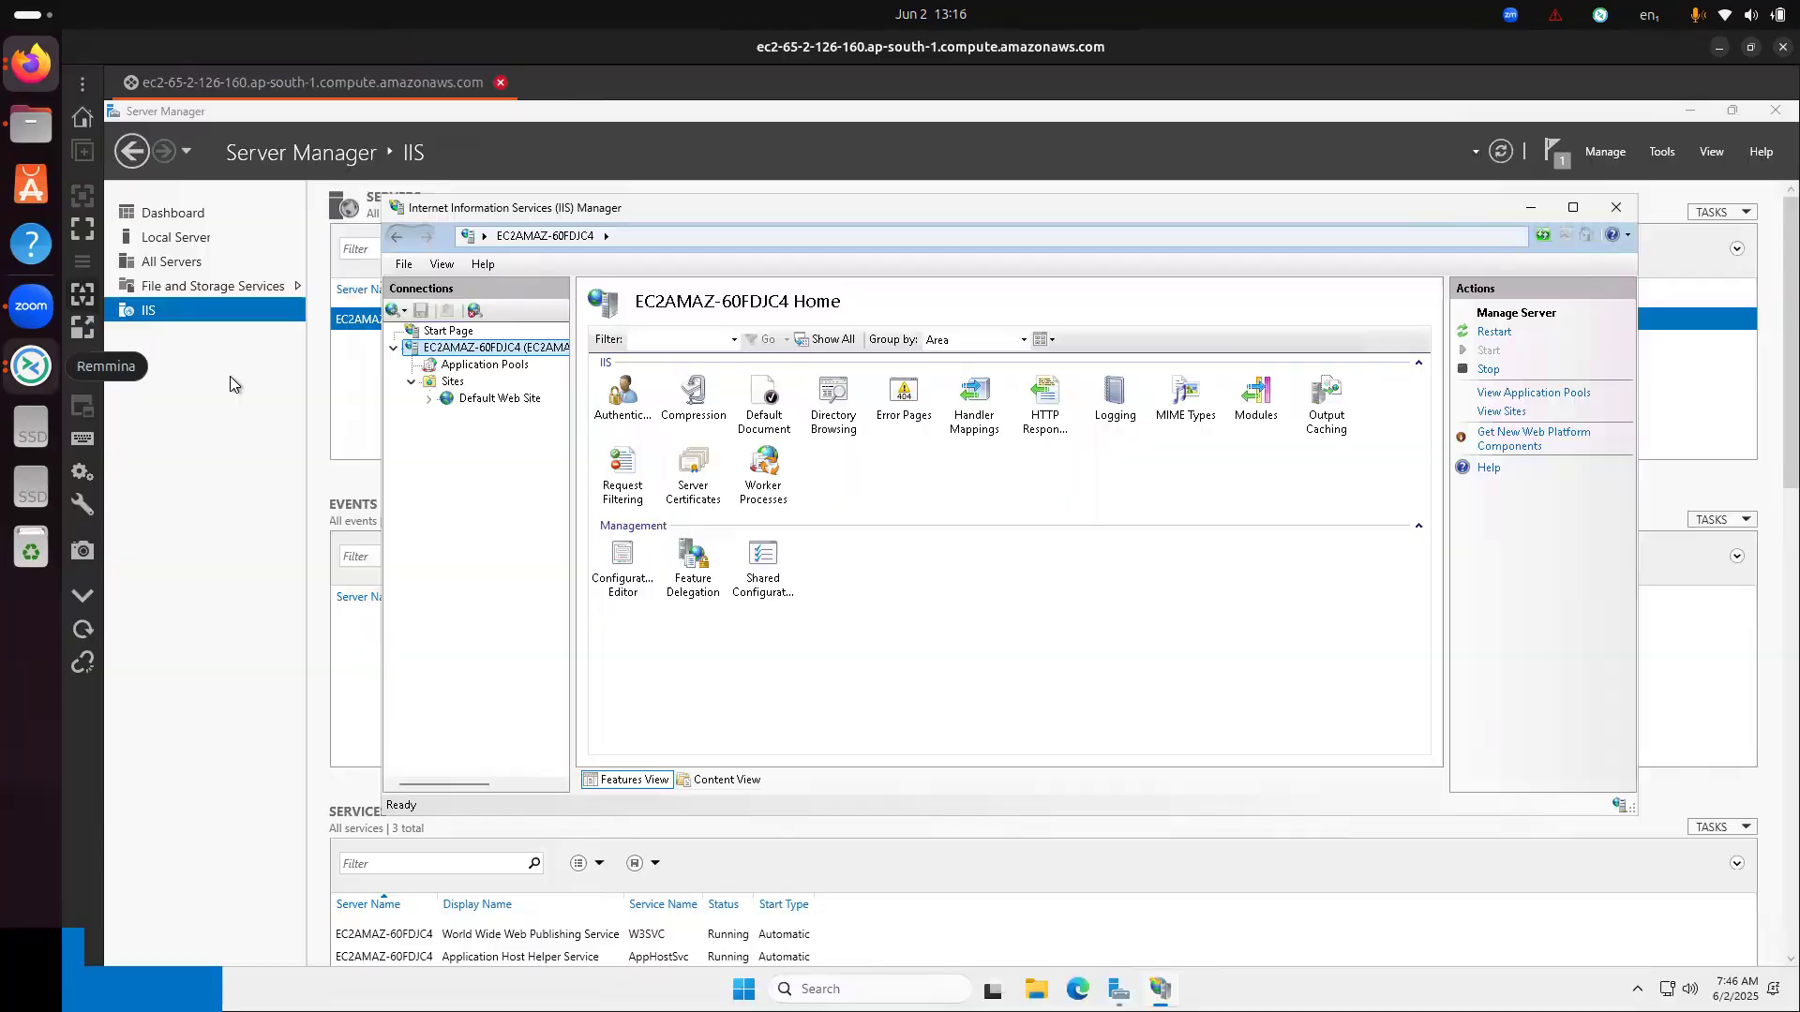
right_click(489, 403)
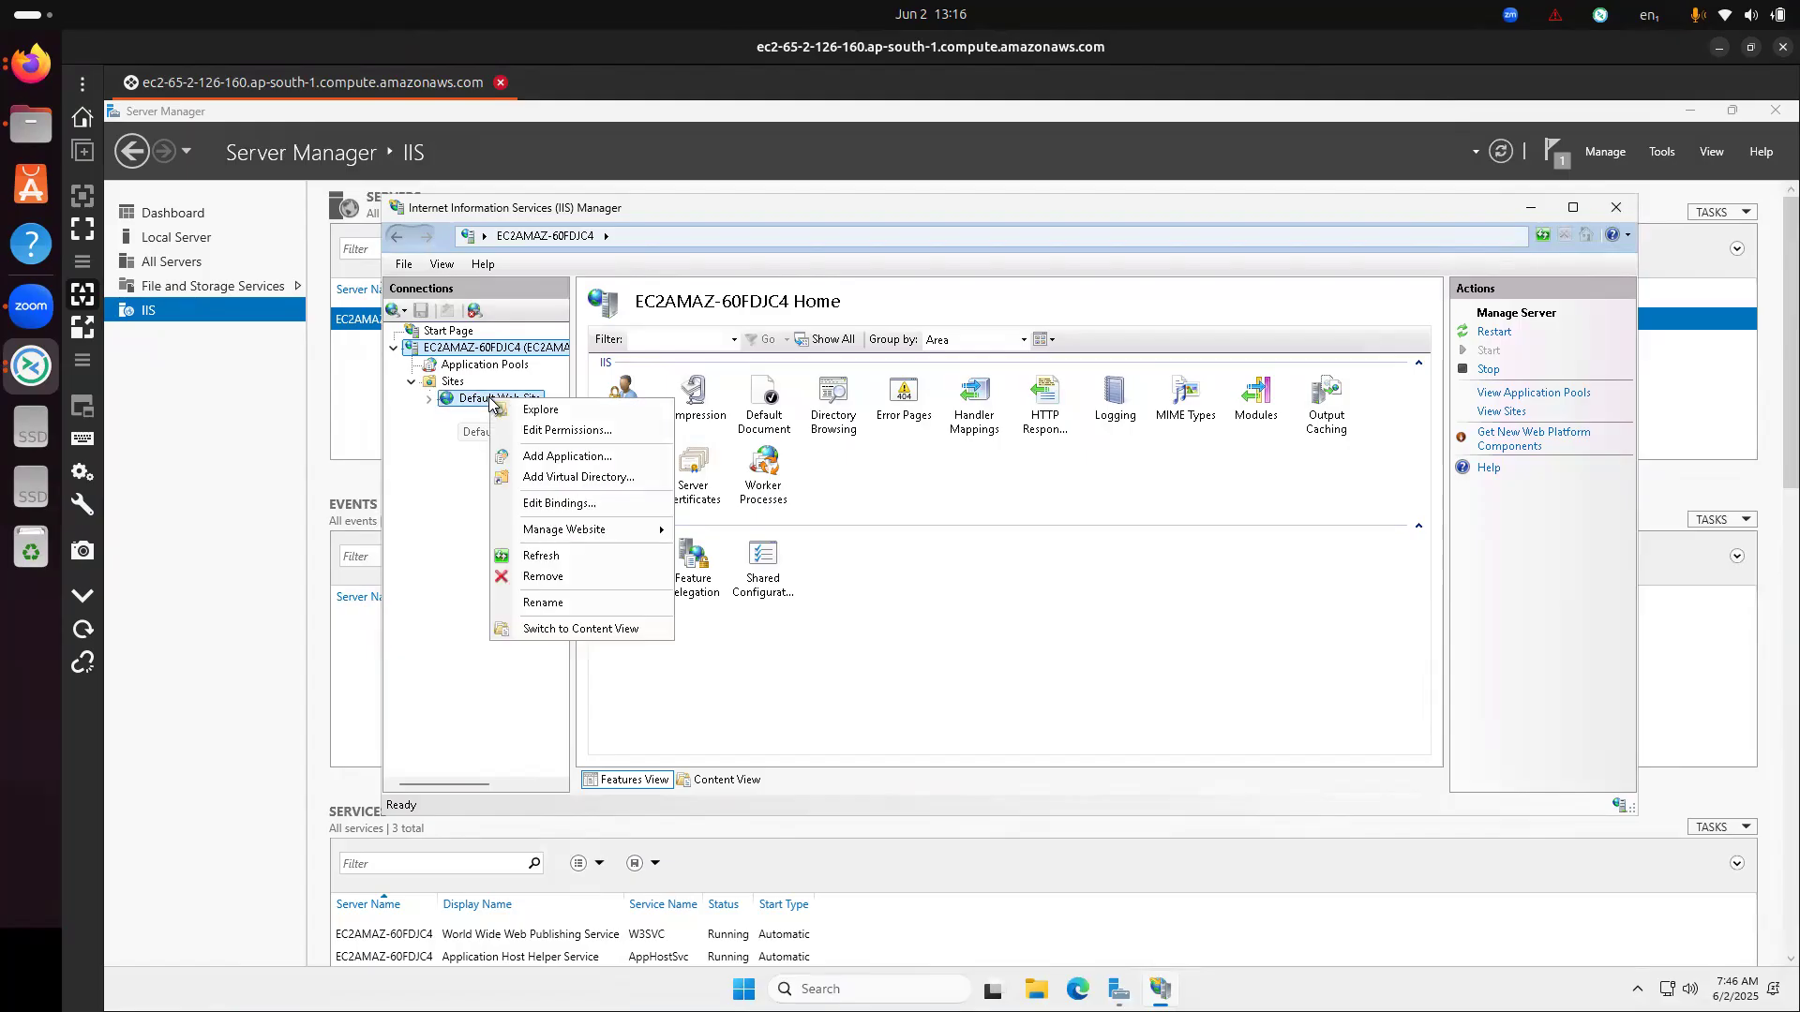
click(543, 412)
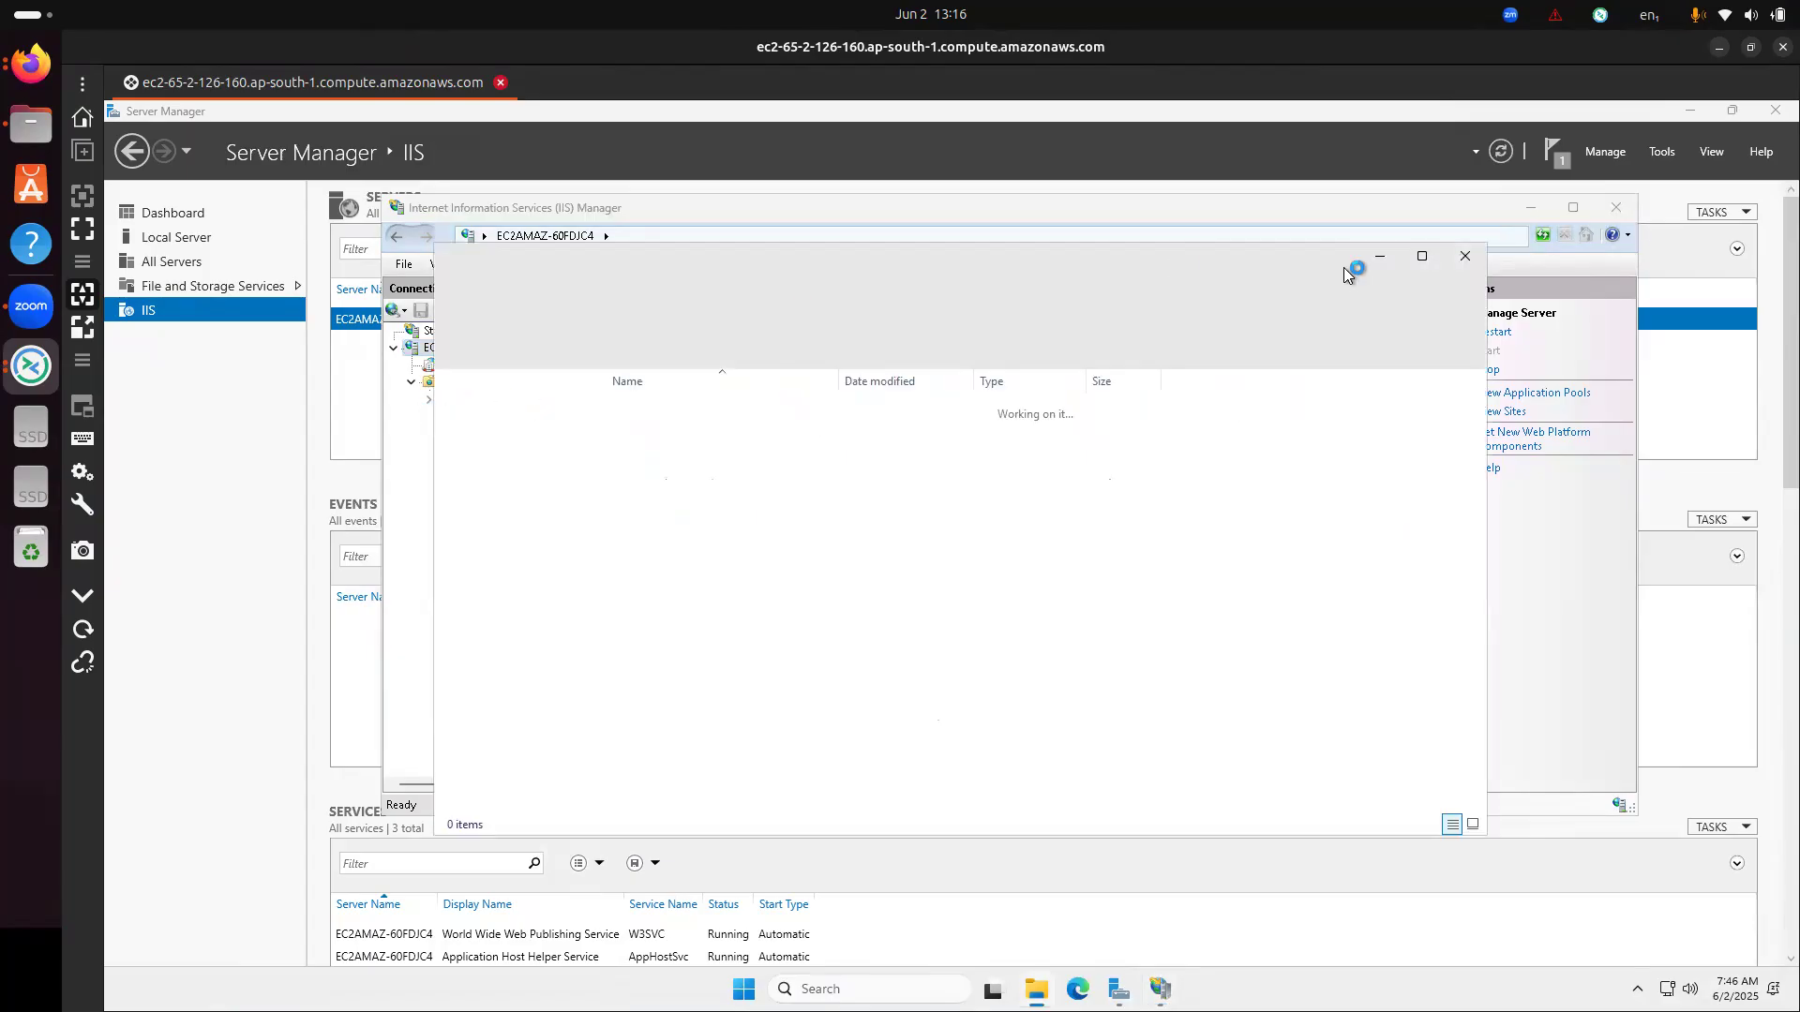
click(1466, 256)
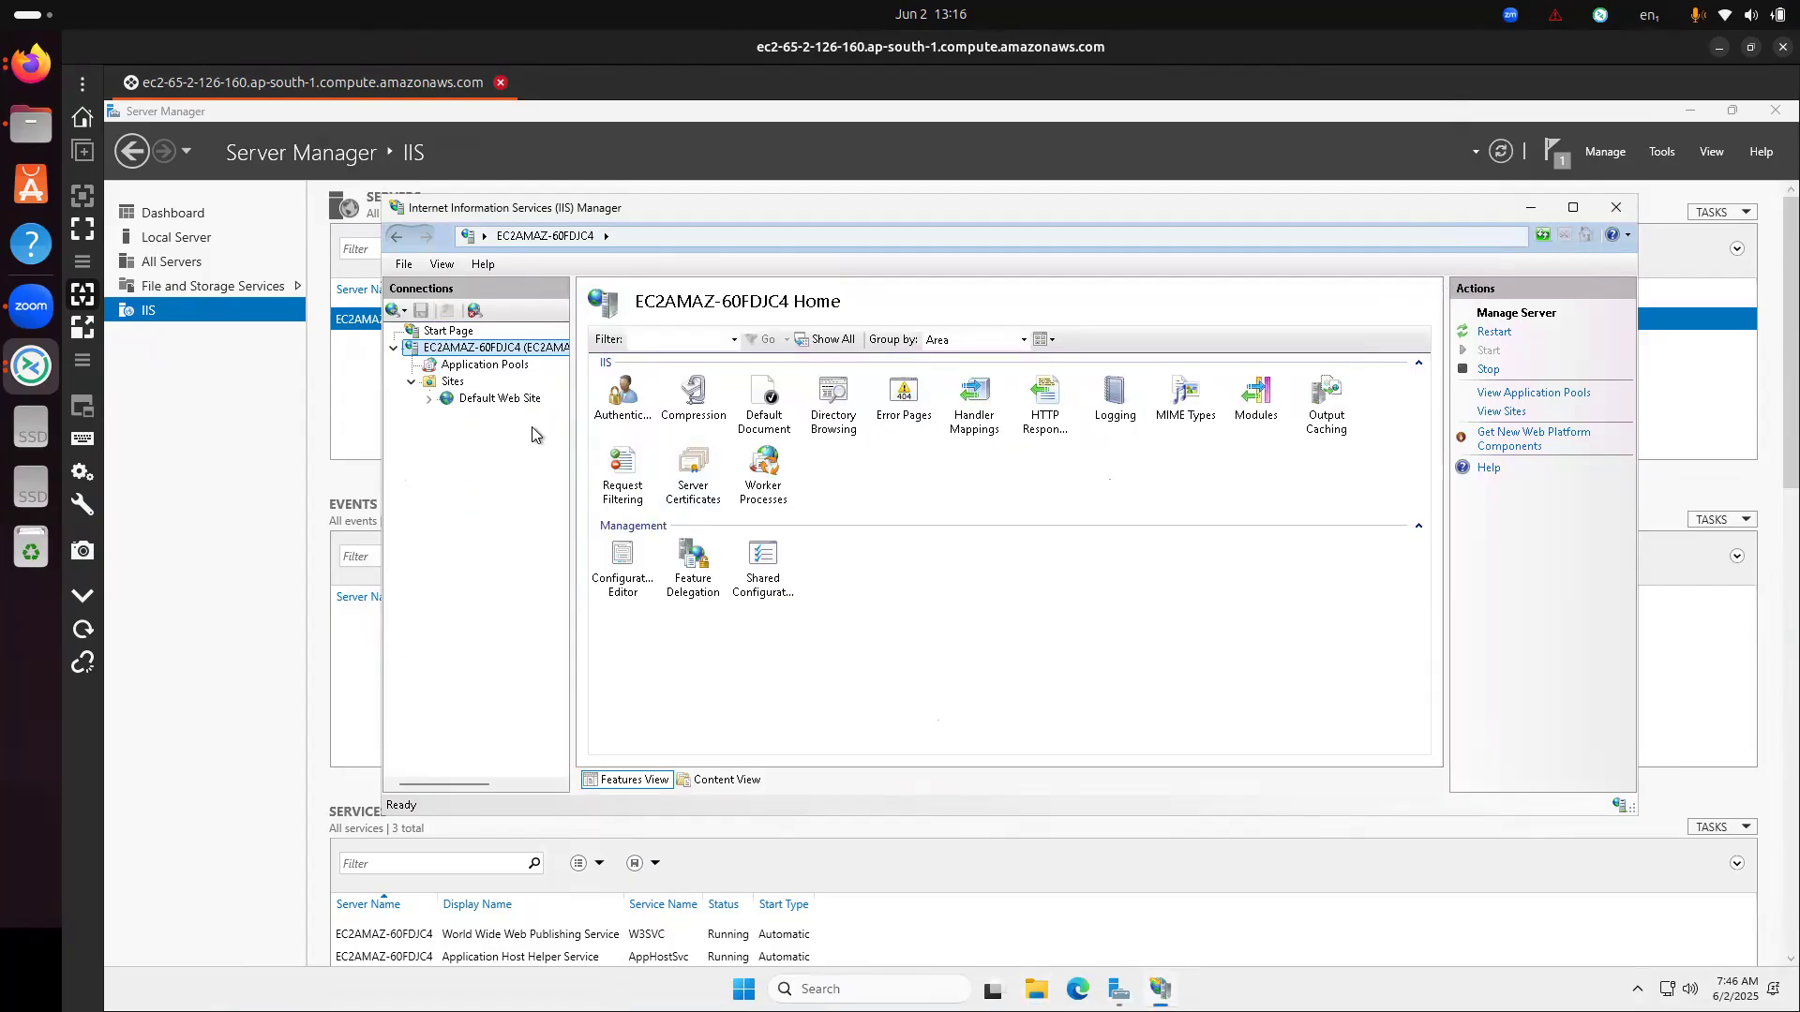
click(400, 347)
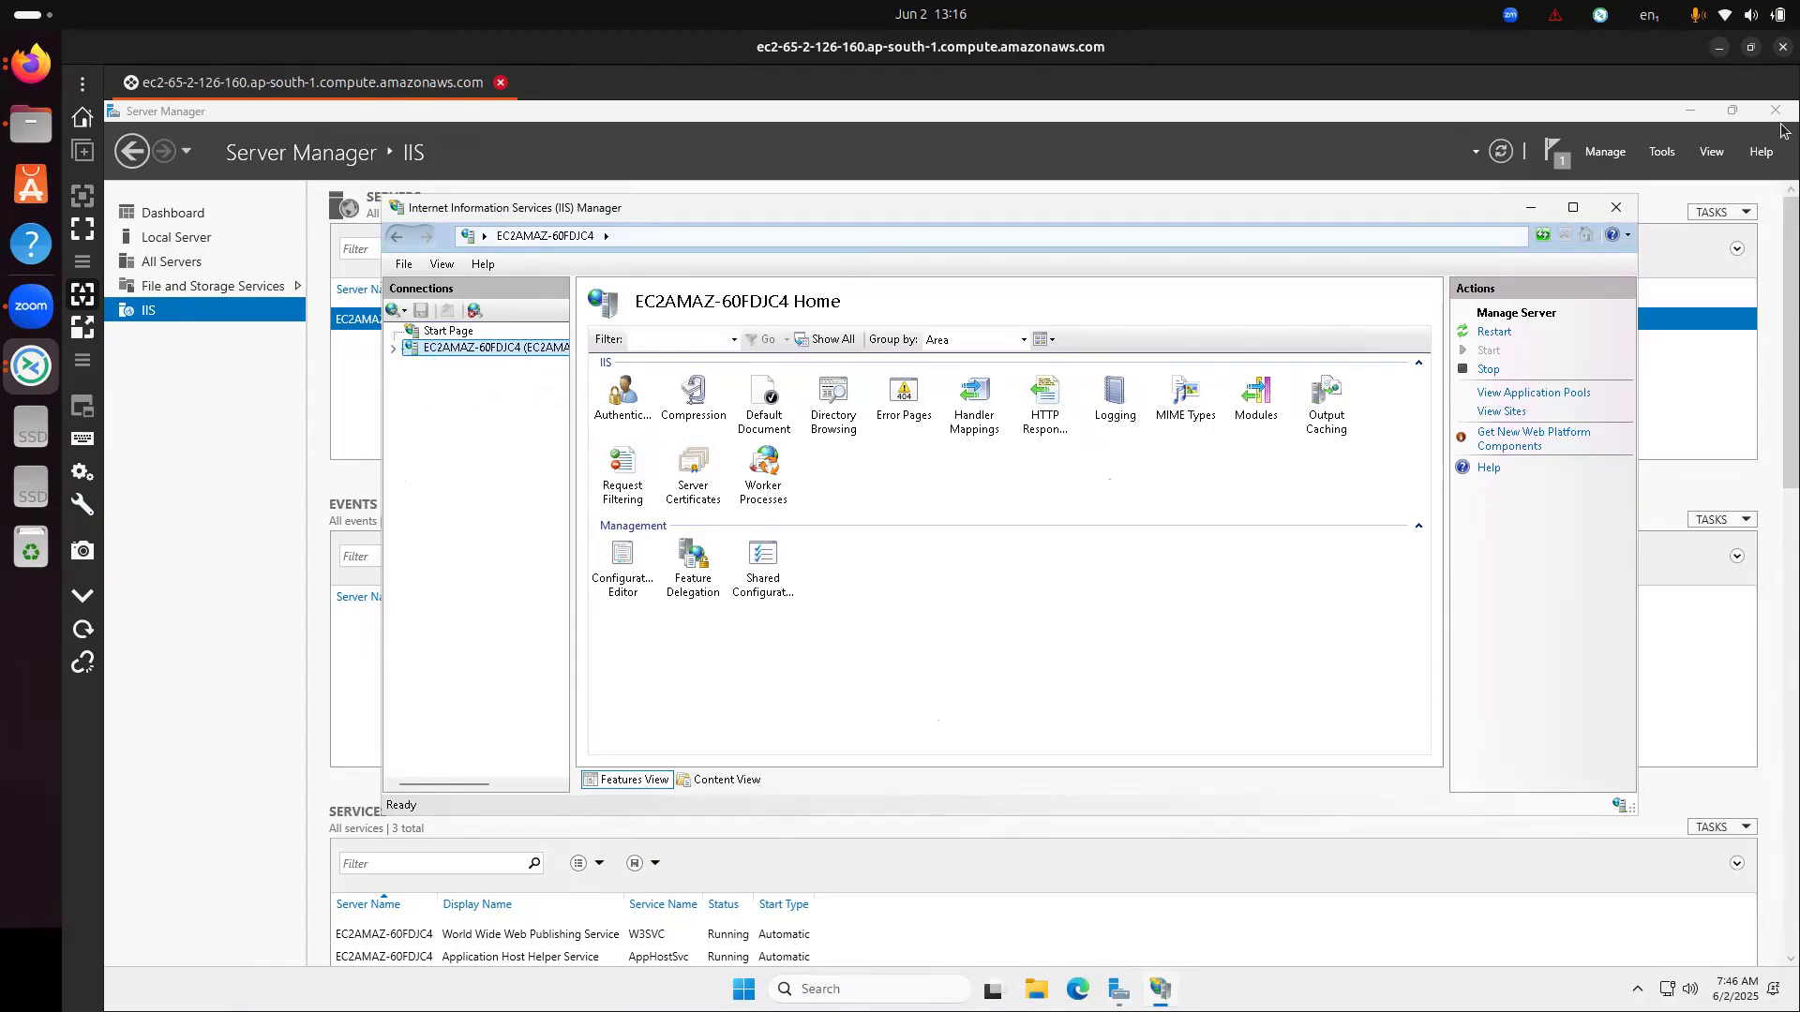
click(1617, 207)
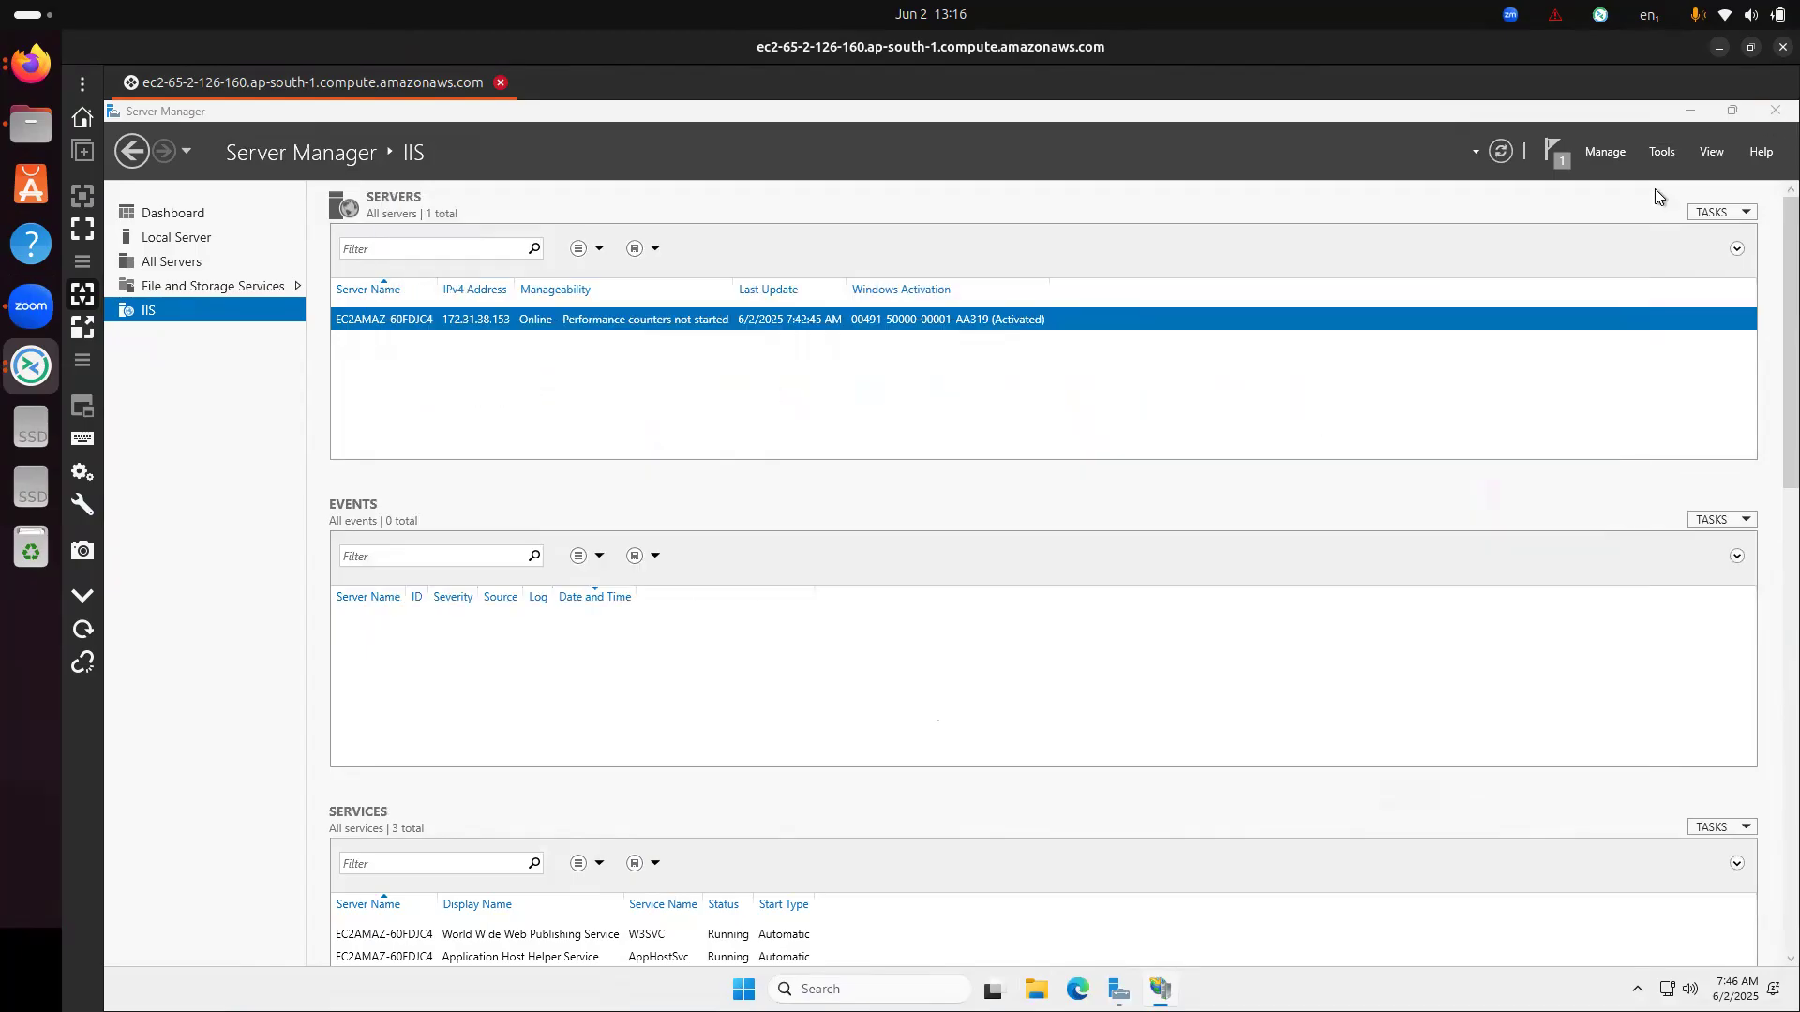
- Open Internet Information Services (IIS) Manager, expand the server's Sites, and explore the Default Web Site's content folder
click(1657, 153)
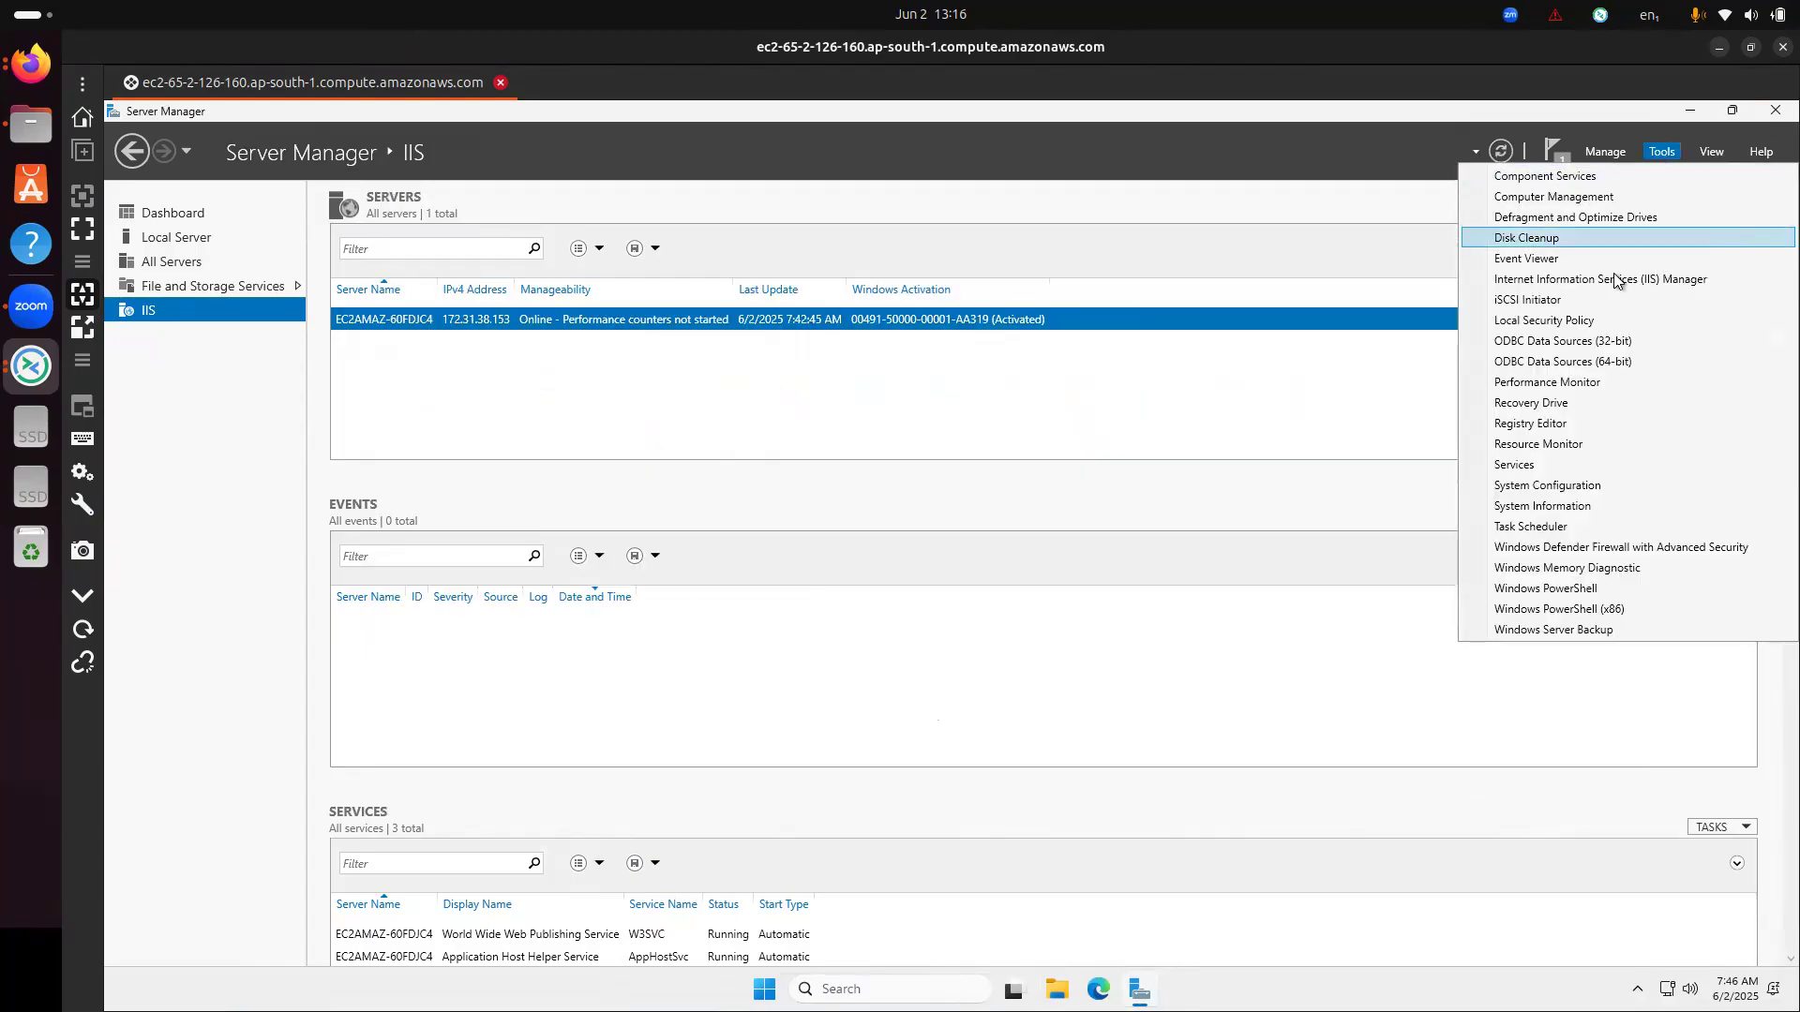
click(1677, 280)
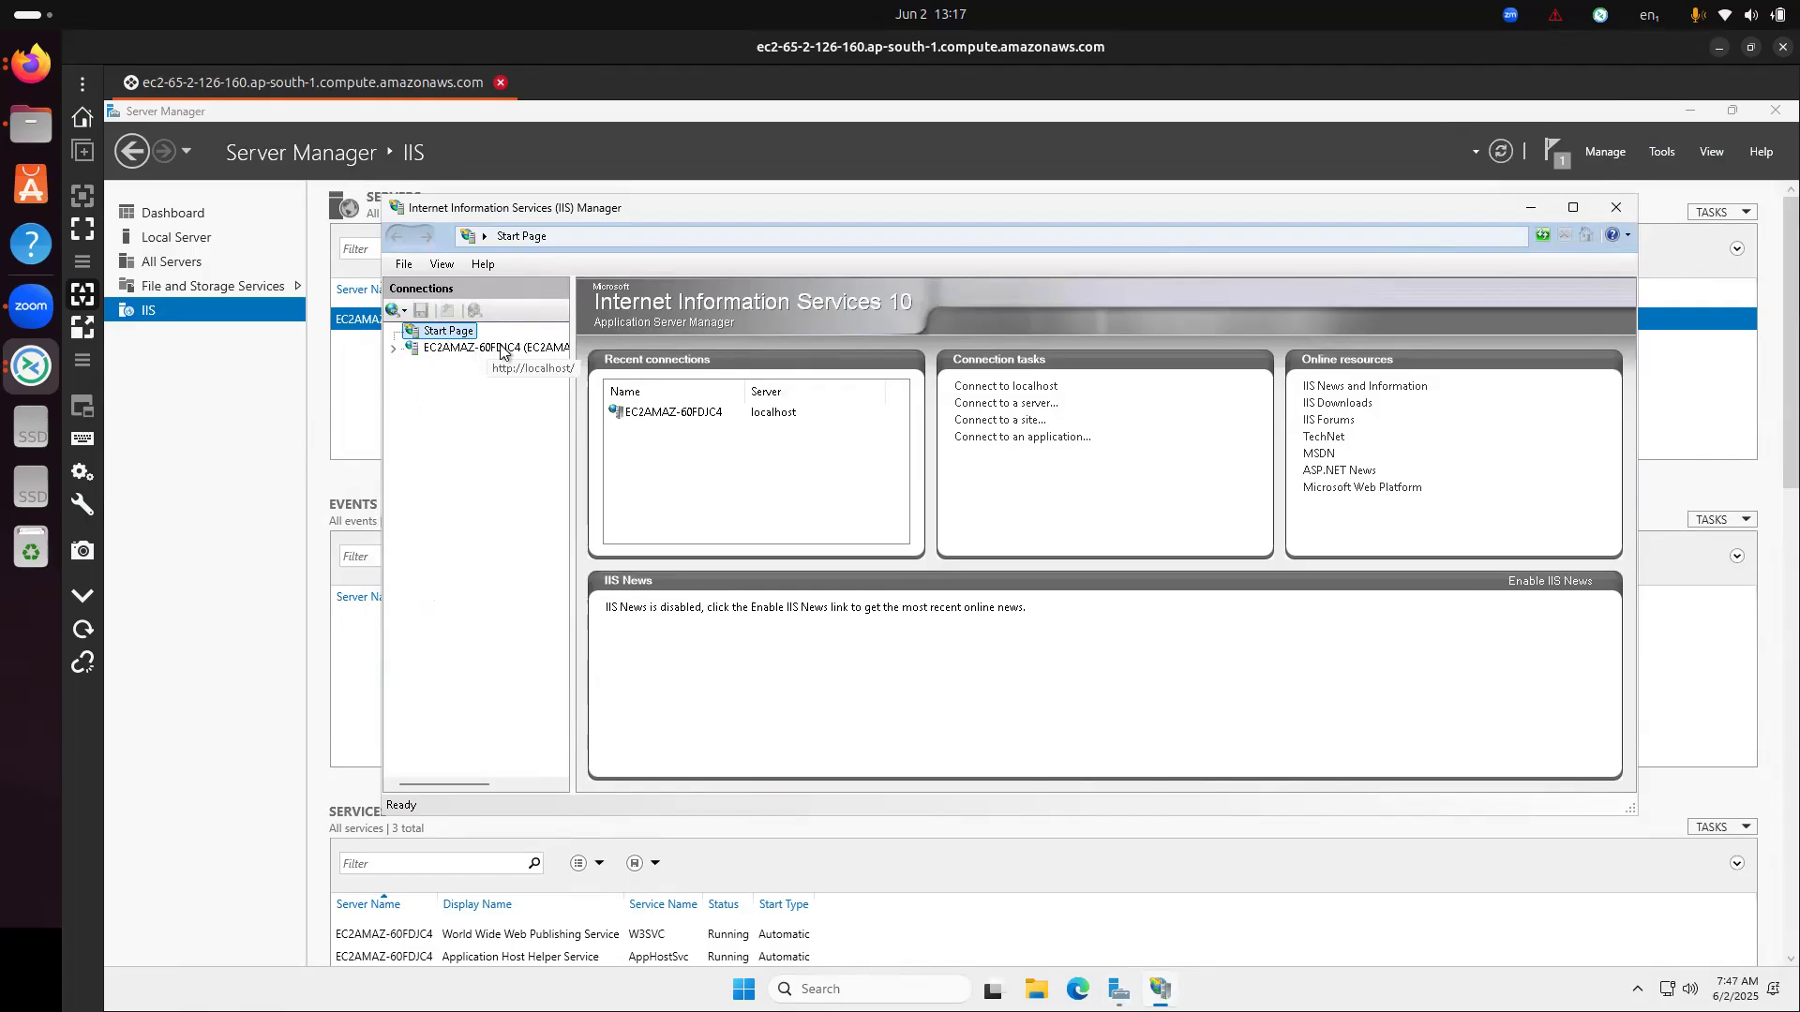
click(394, 348)
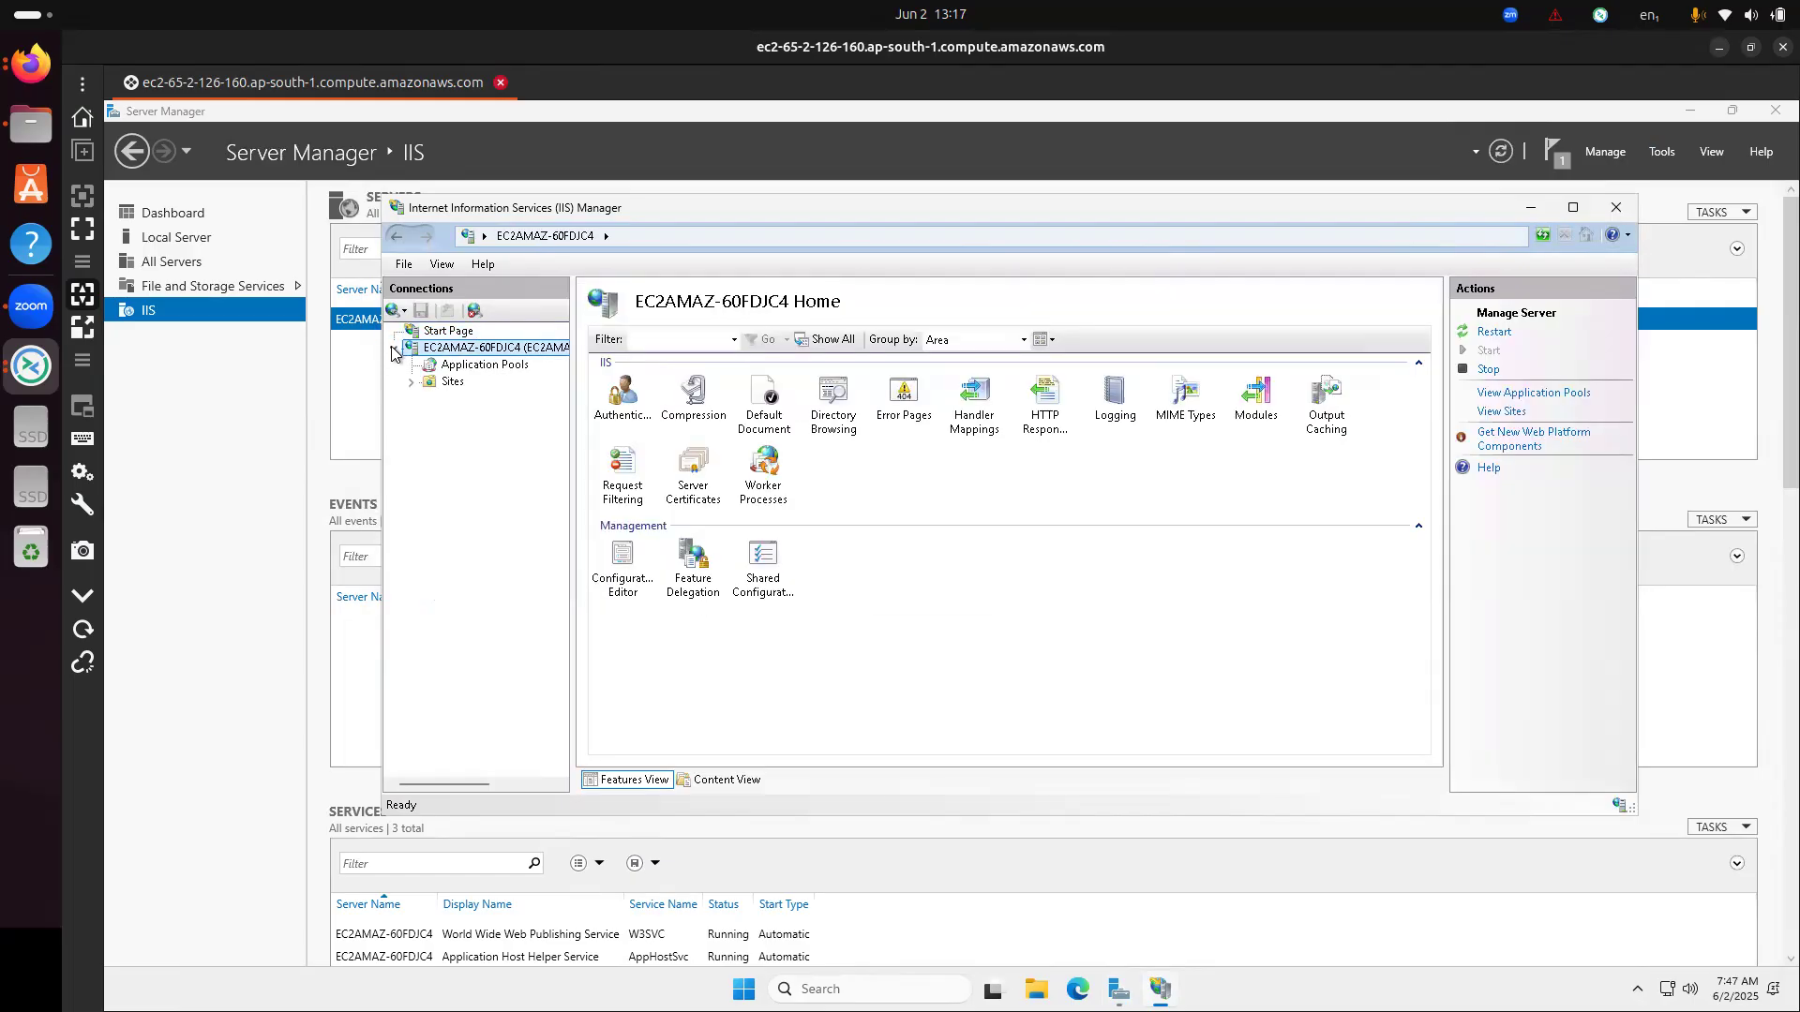
click(410, 383)
click(515, 401)
right_click(510, 400)
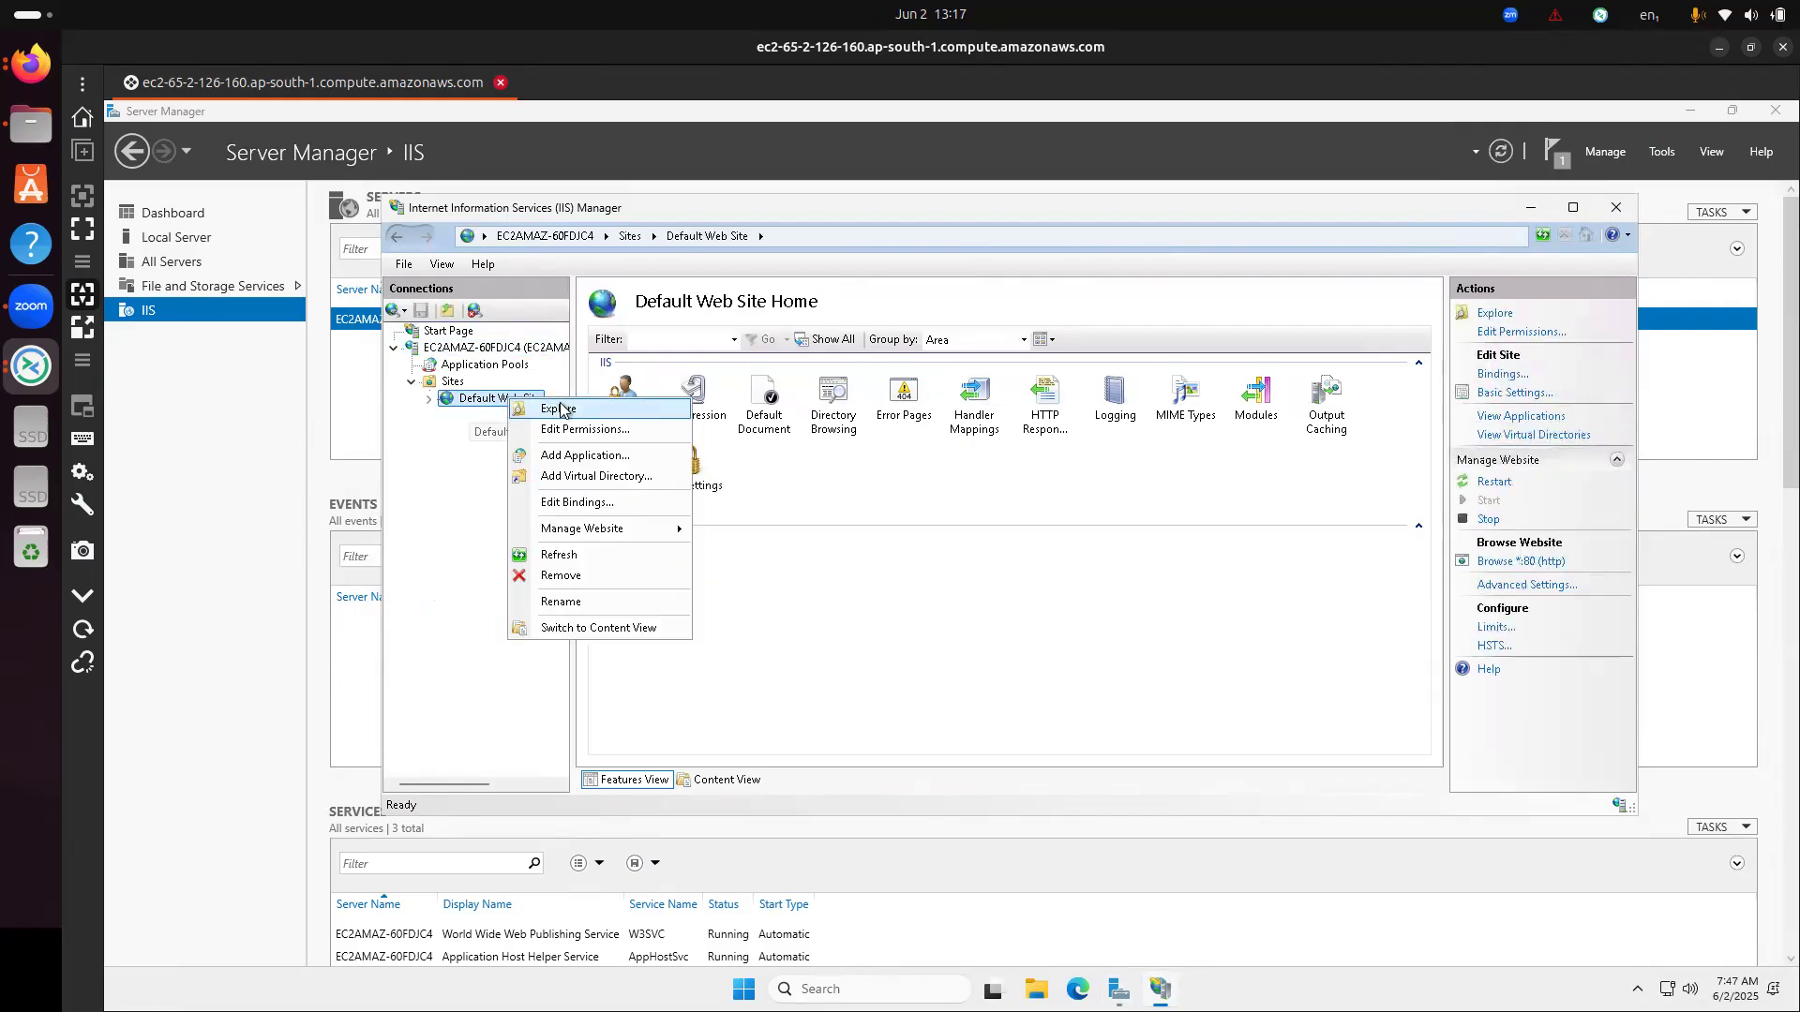
click(560, 409)
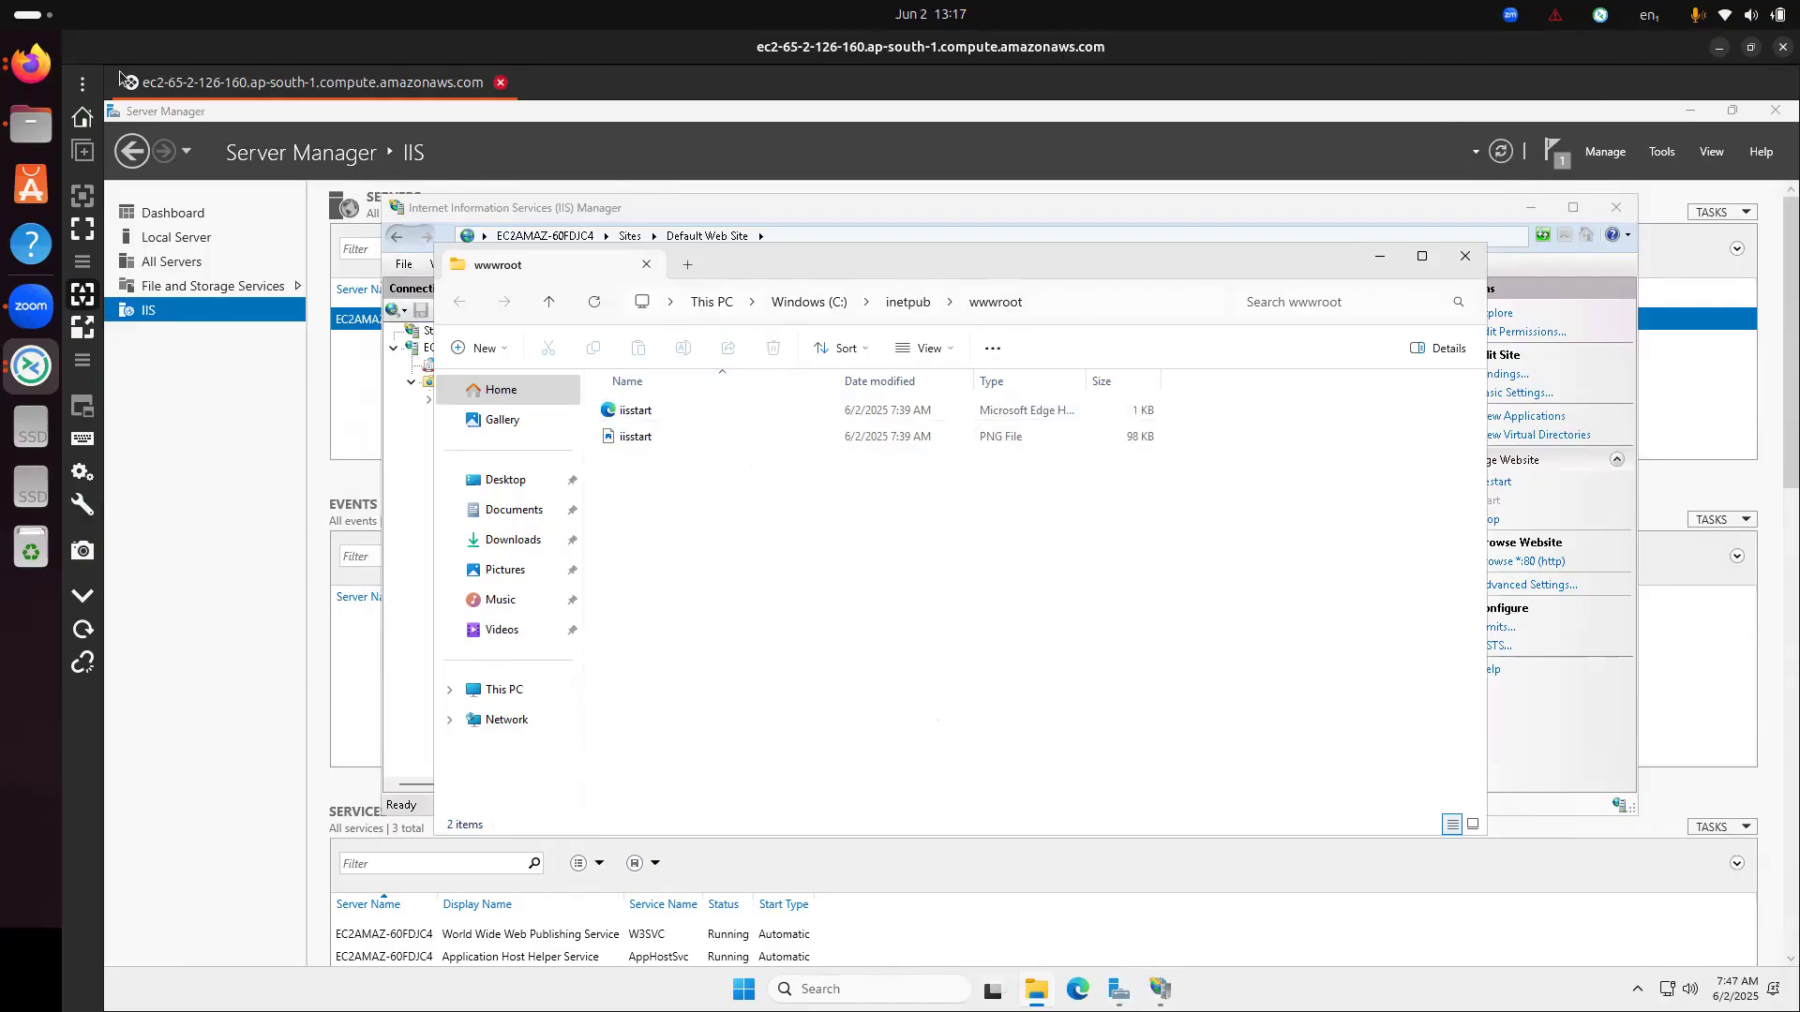
- Switch to Firefox and submit the ChatGPT prompt "create me simple html file without any images with internal css"
click(28, 59)
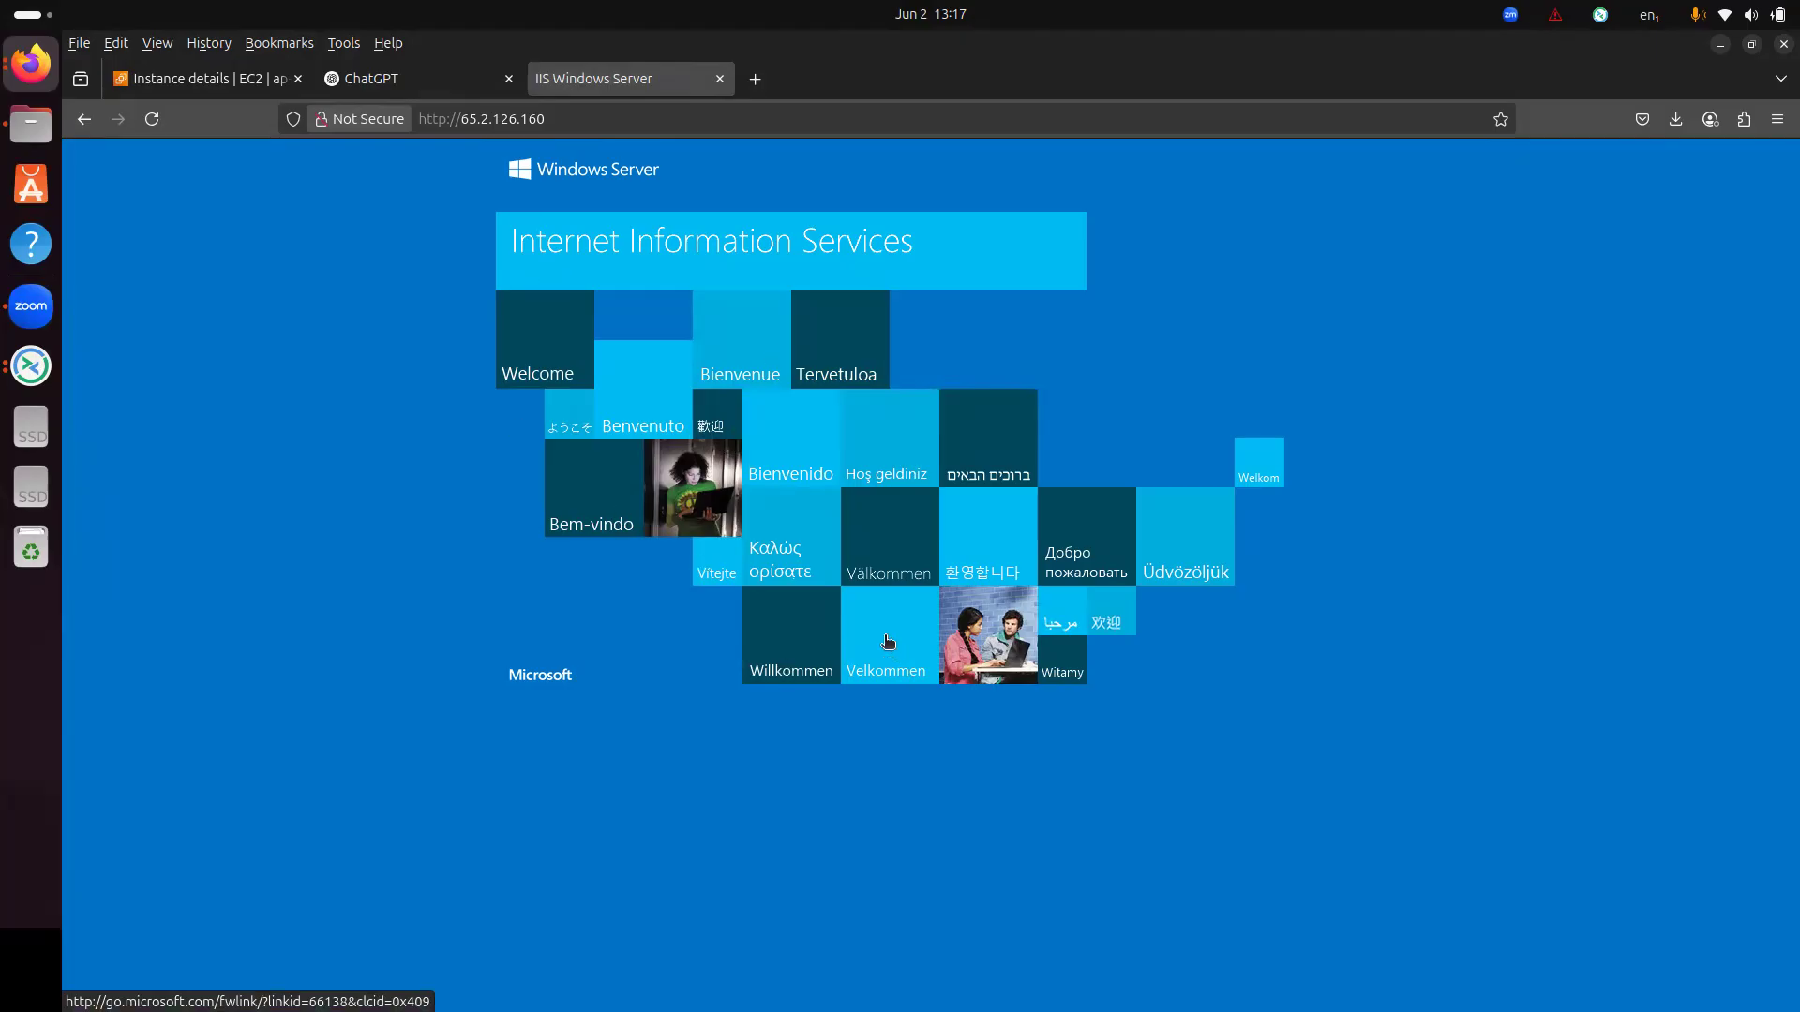
click(430, 88)
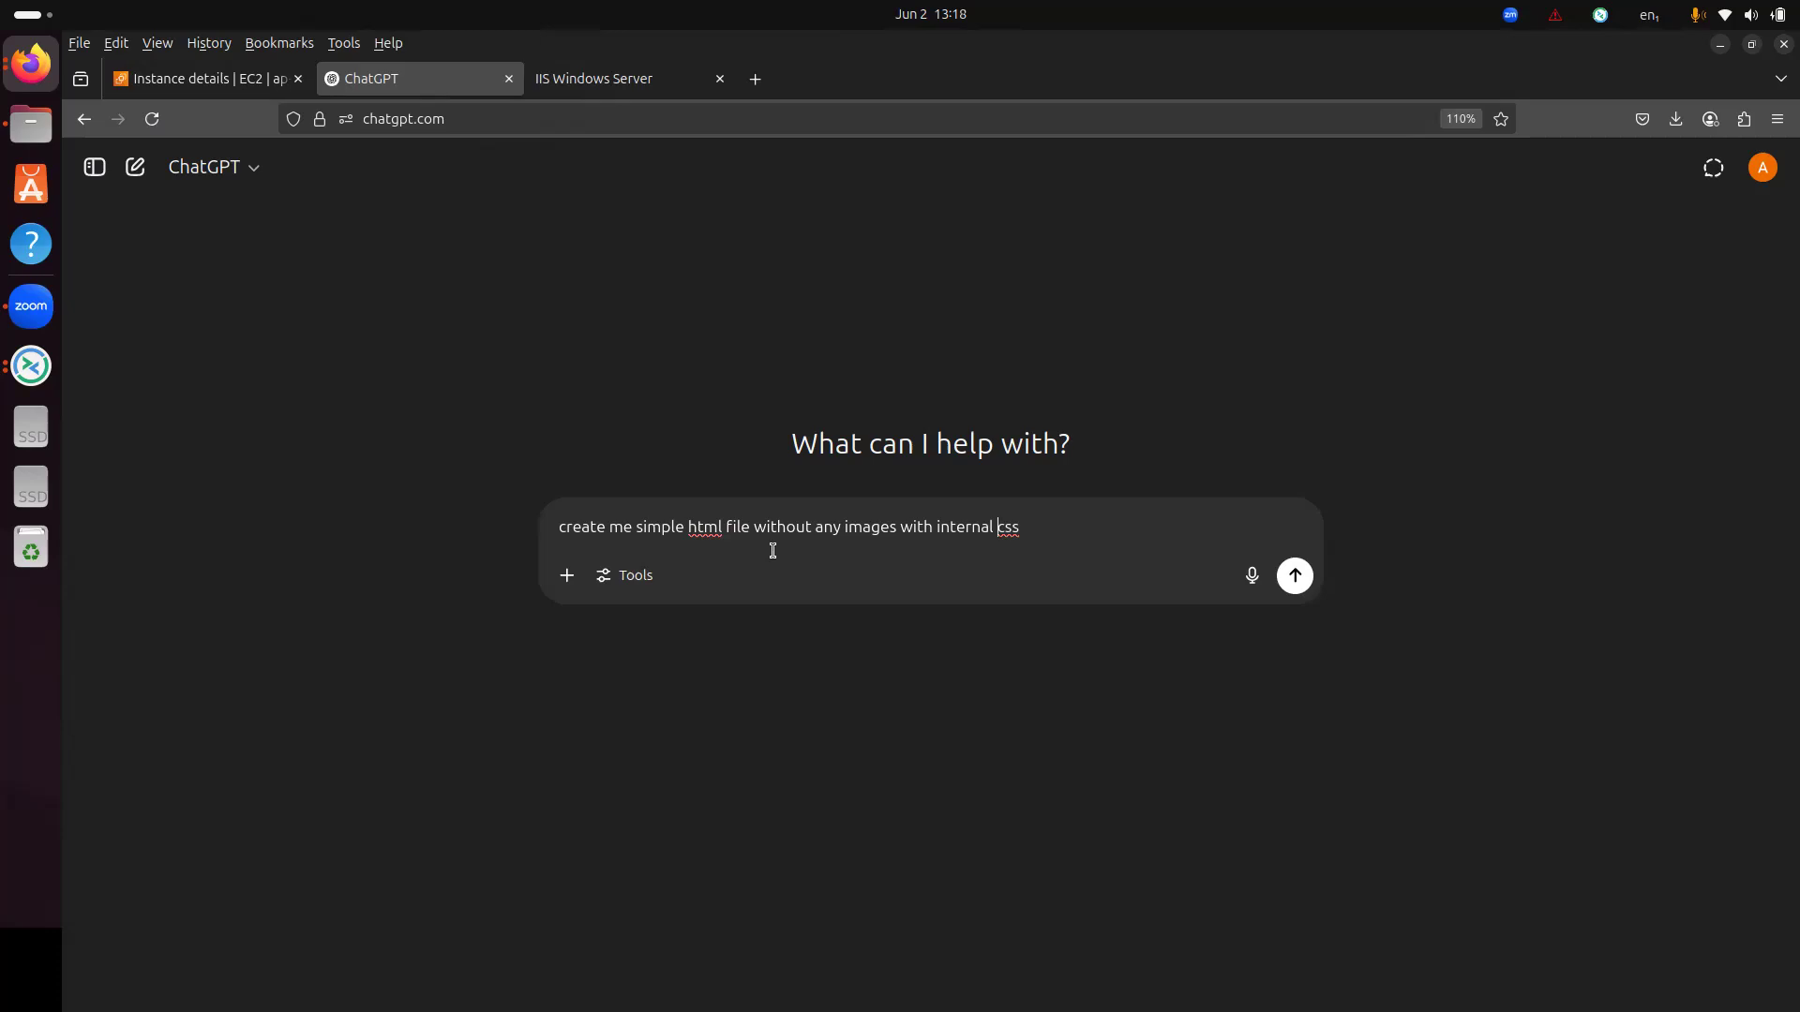
click(1294, 576)
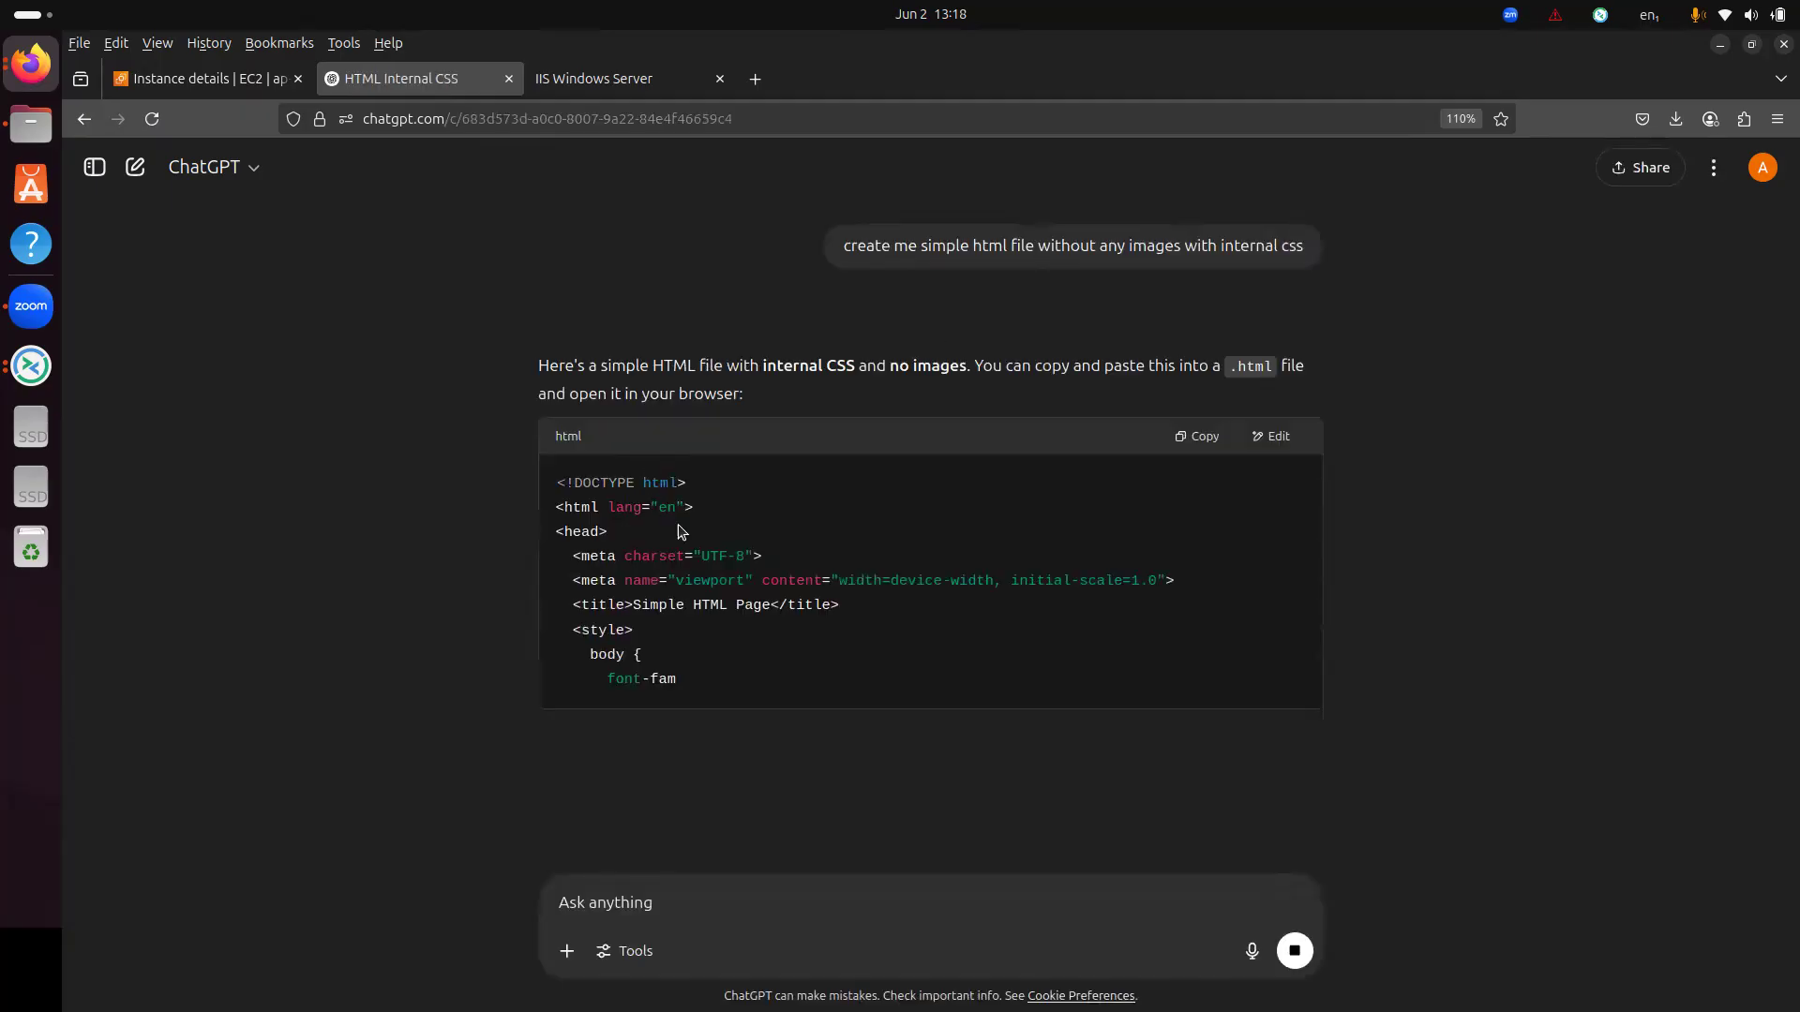
- Look through the generated HTML page code in the ChatGPT answer and copy it
scroll(771, 627, down, 1)
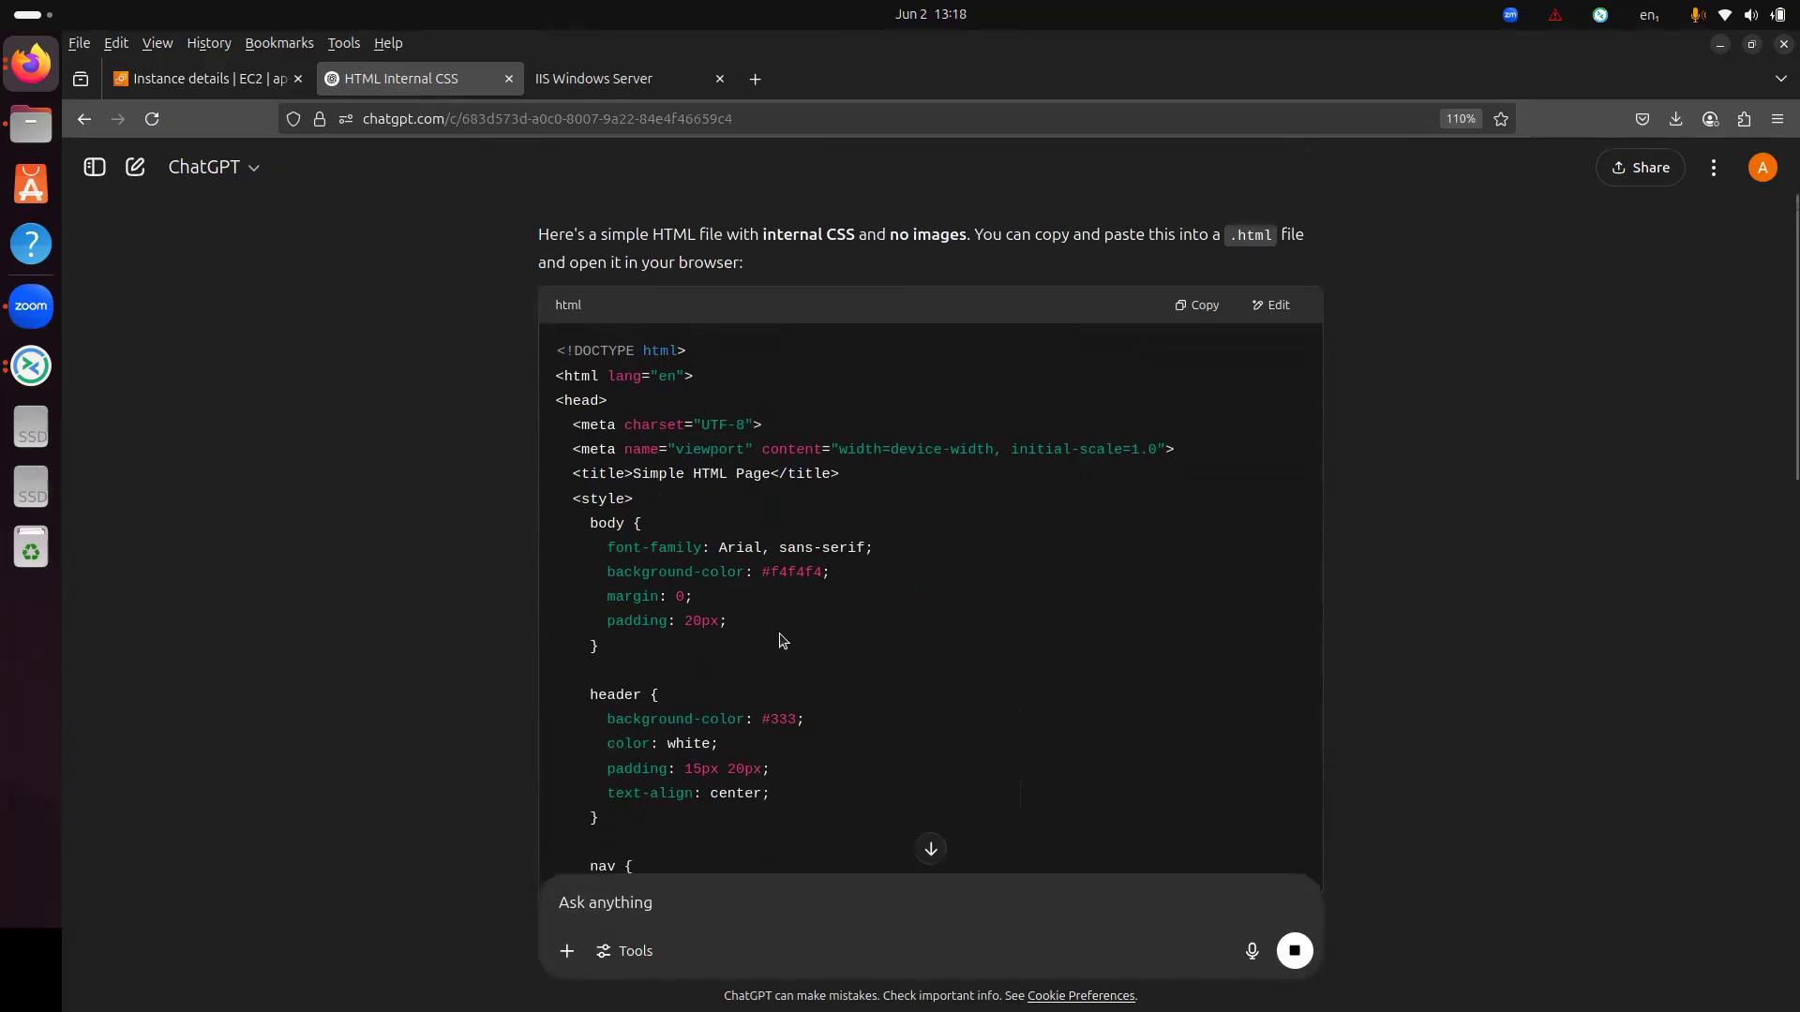
scroll(782, 640, down, 10)
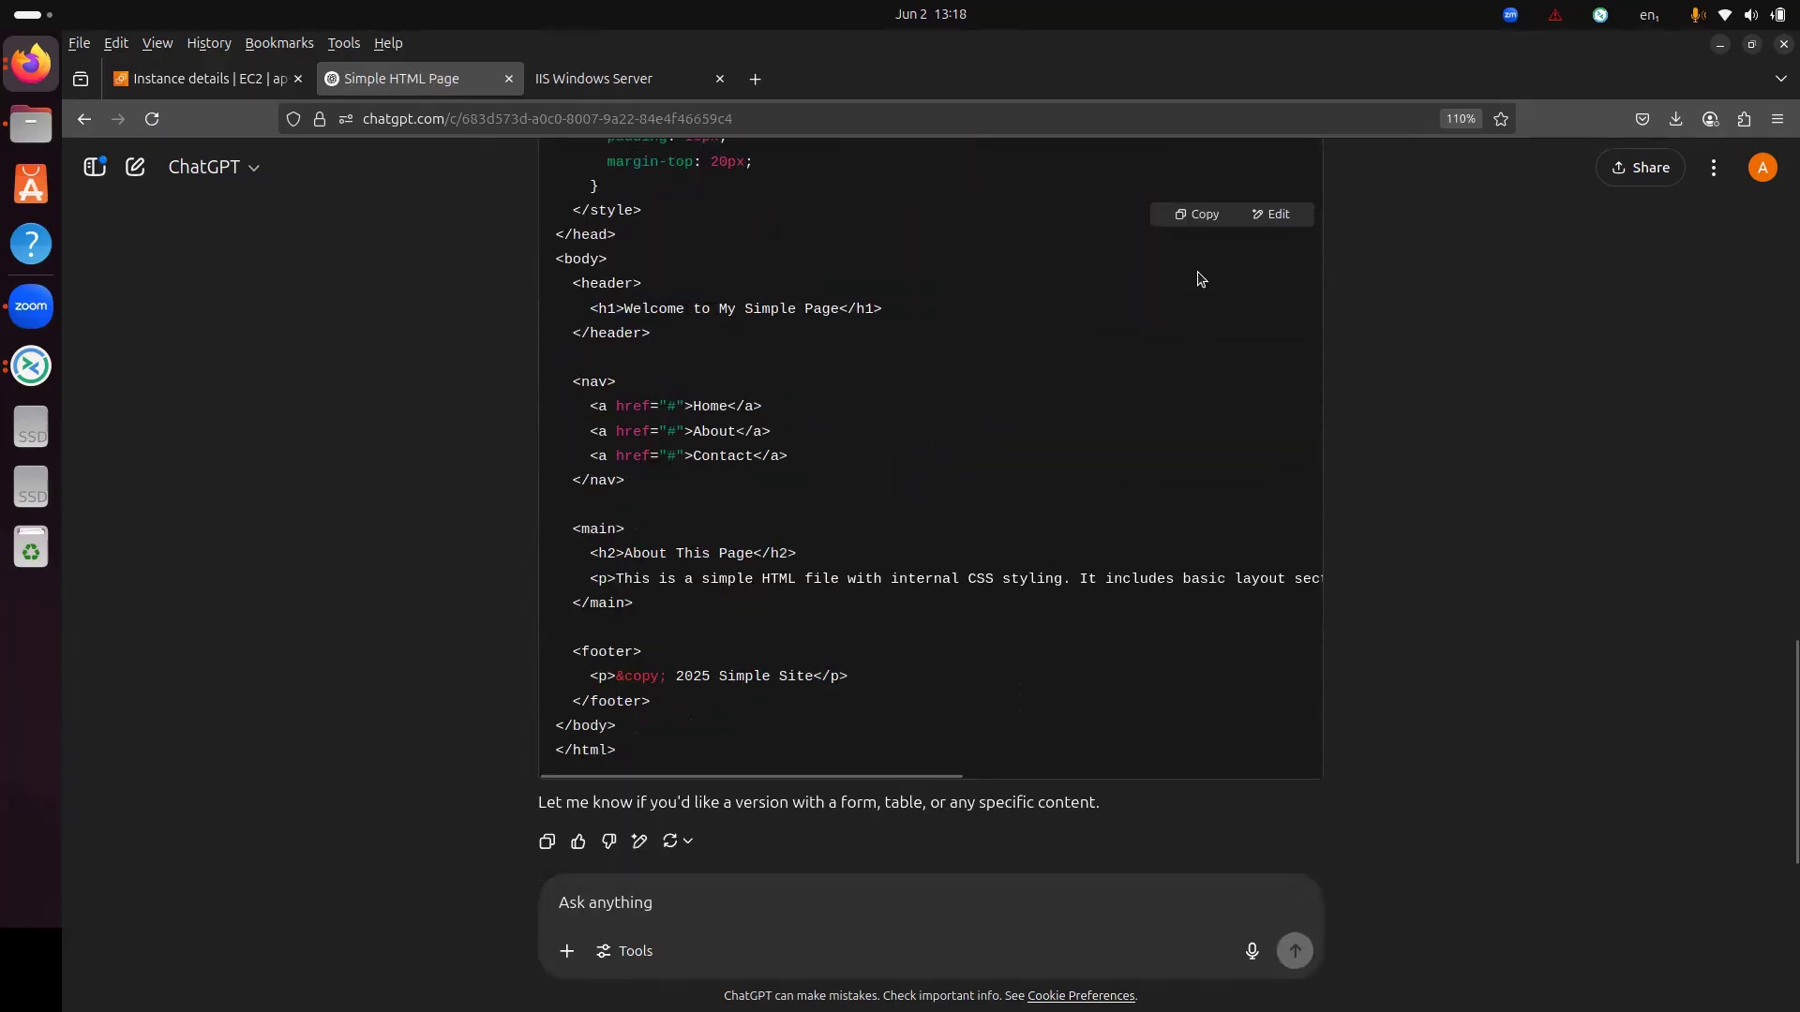
click(1198, 214)
scroll(1097, 409, up, 6)
scroll(786, 518, down, 4)
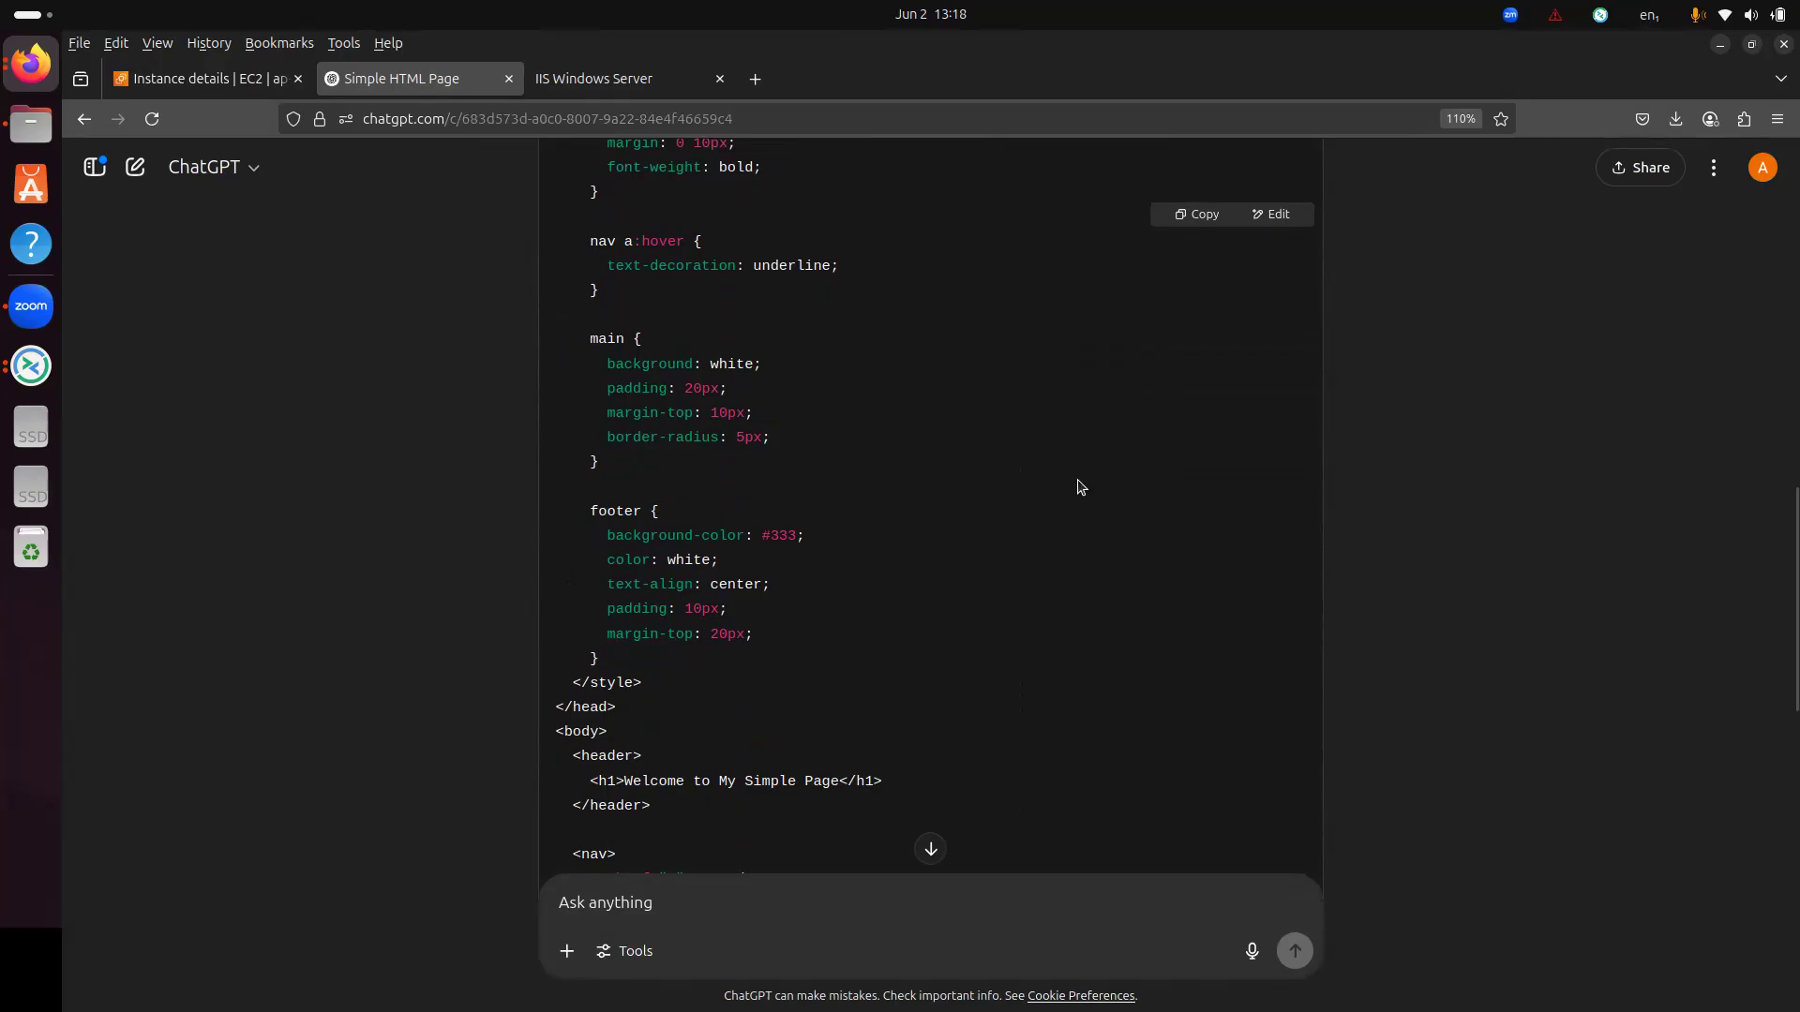
click(1199, 216)
- Switch to the remote desktop session and open the iisstart HTML file from the wwwroot folder in Notepad
click(33, 366)
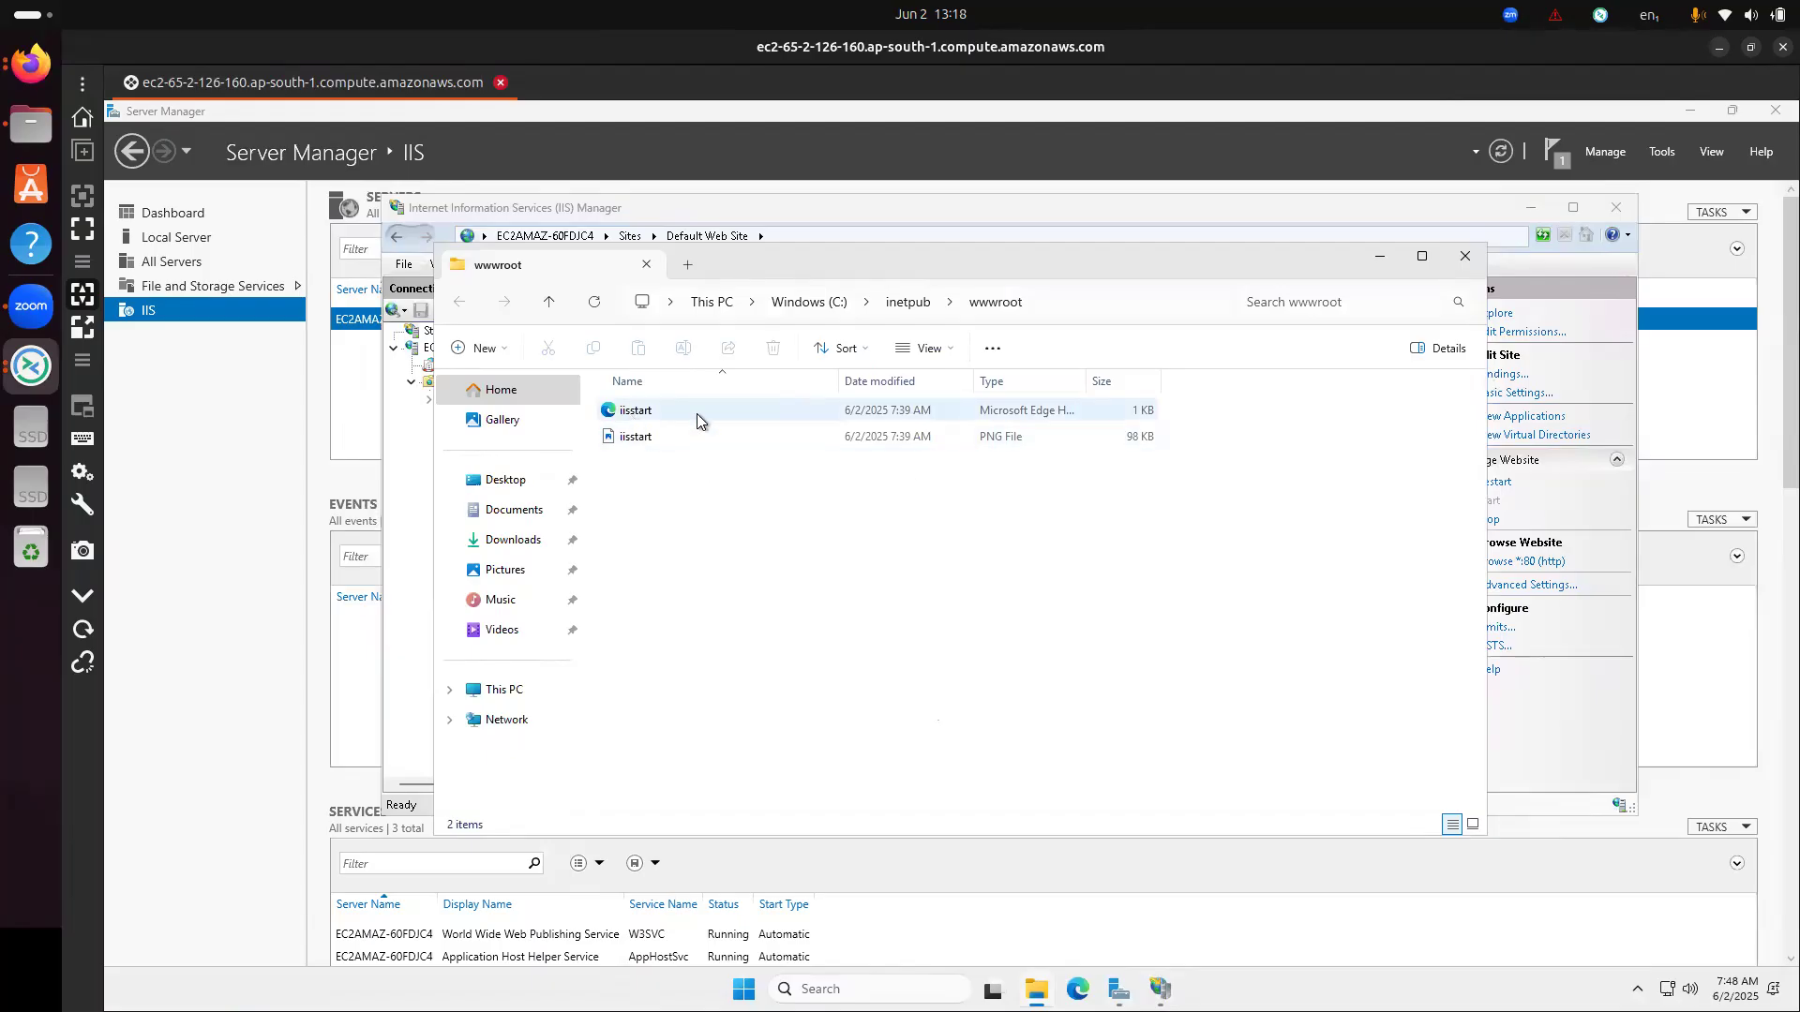
click(662, 412)
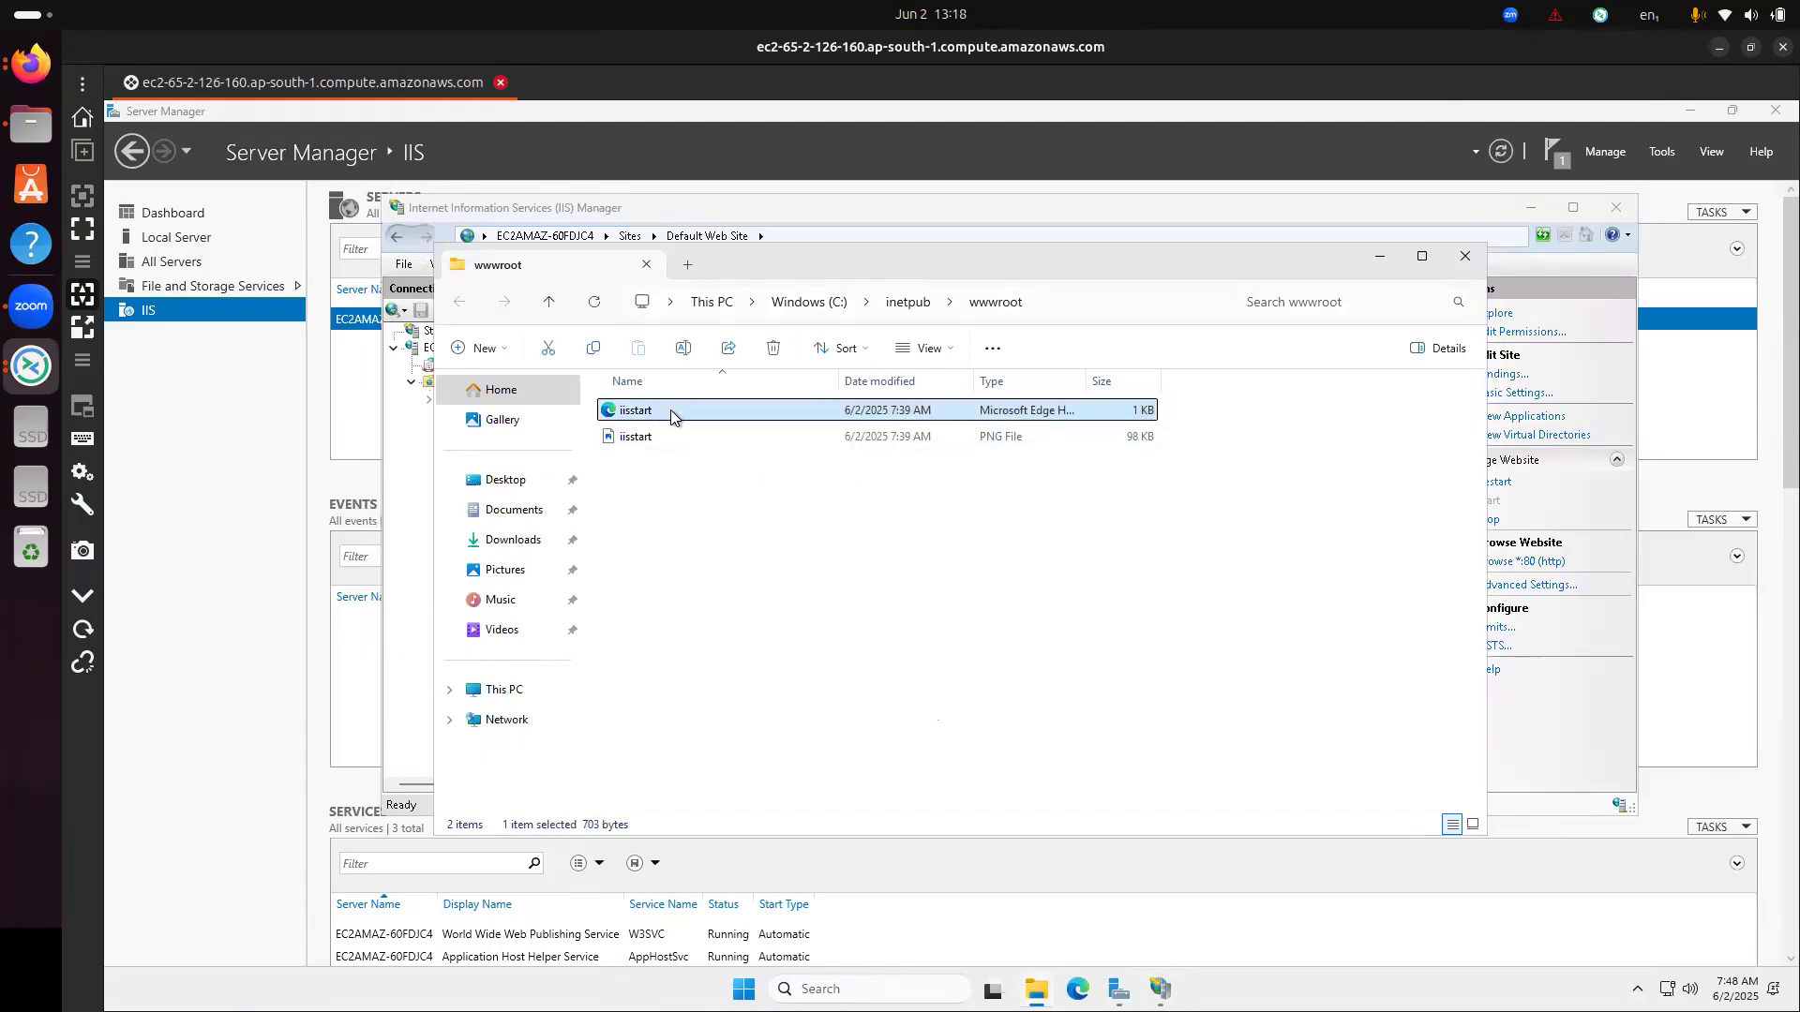
right_click(672, 409)
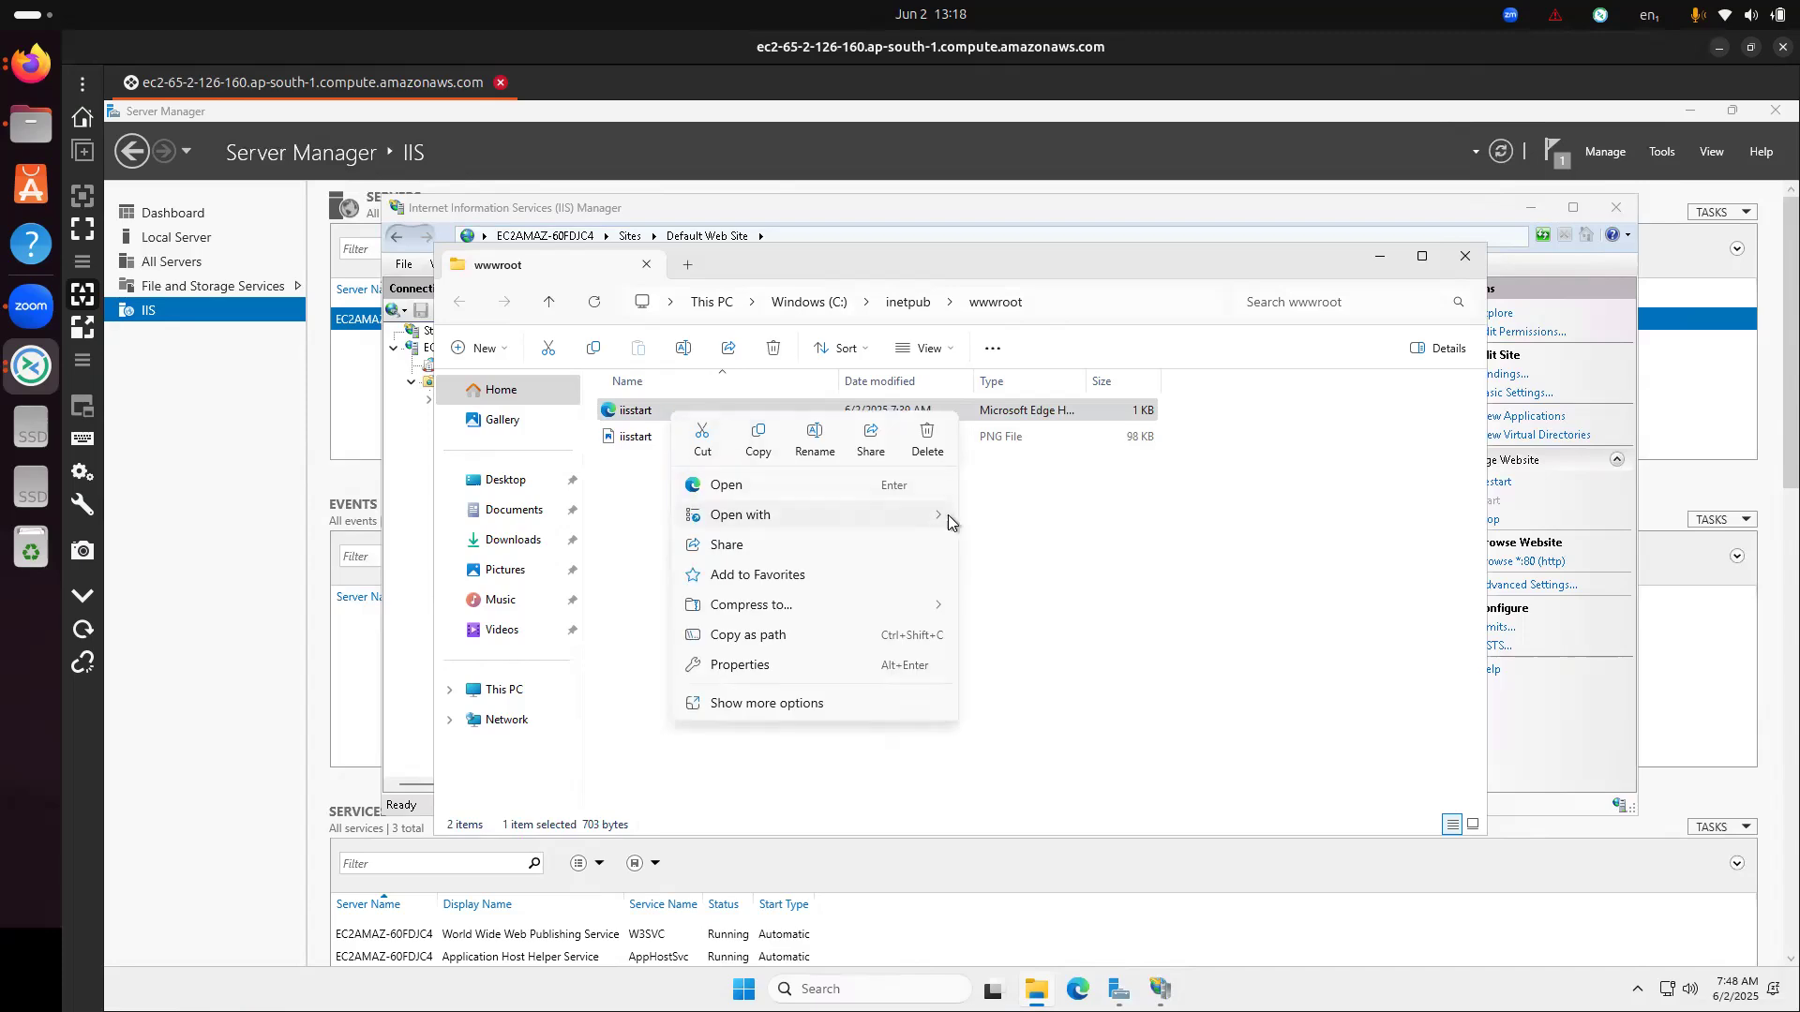
mouse_move(938, 518)
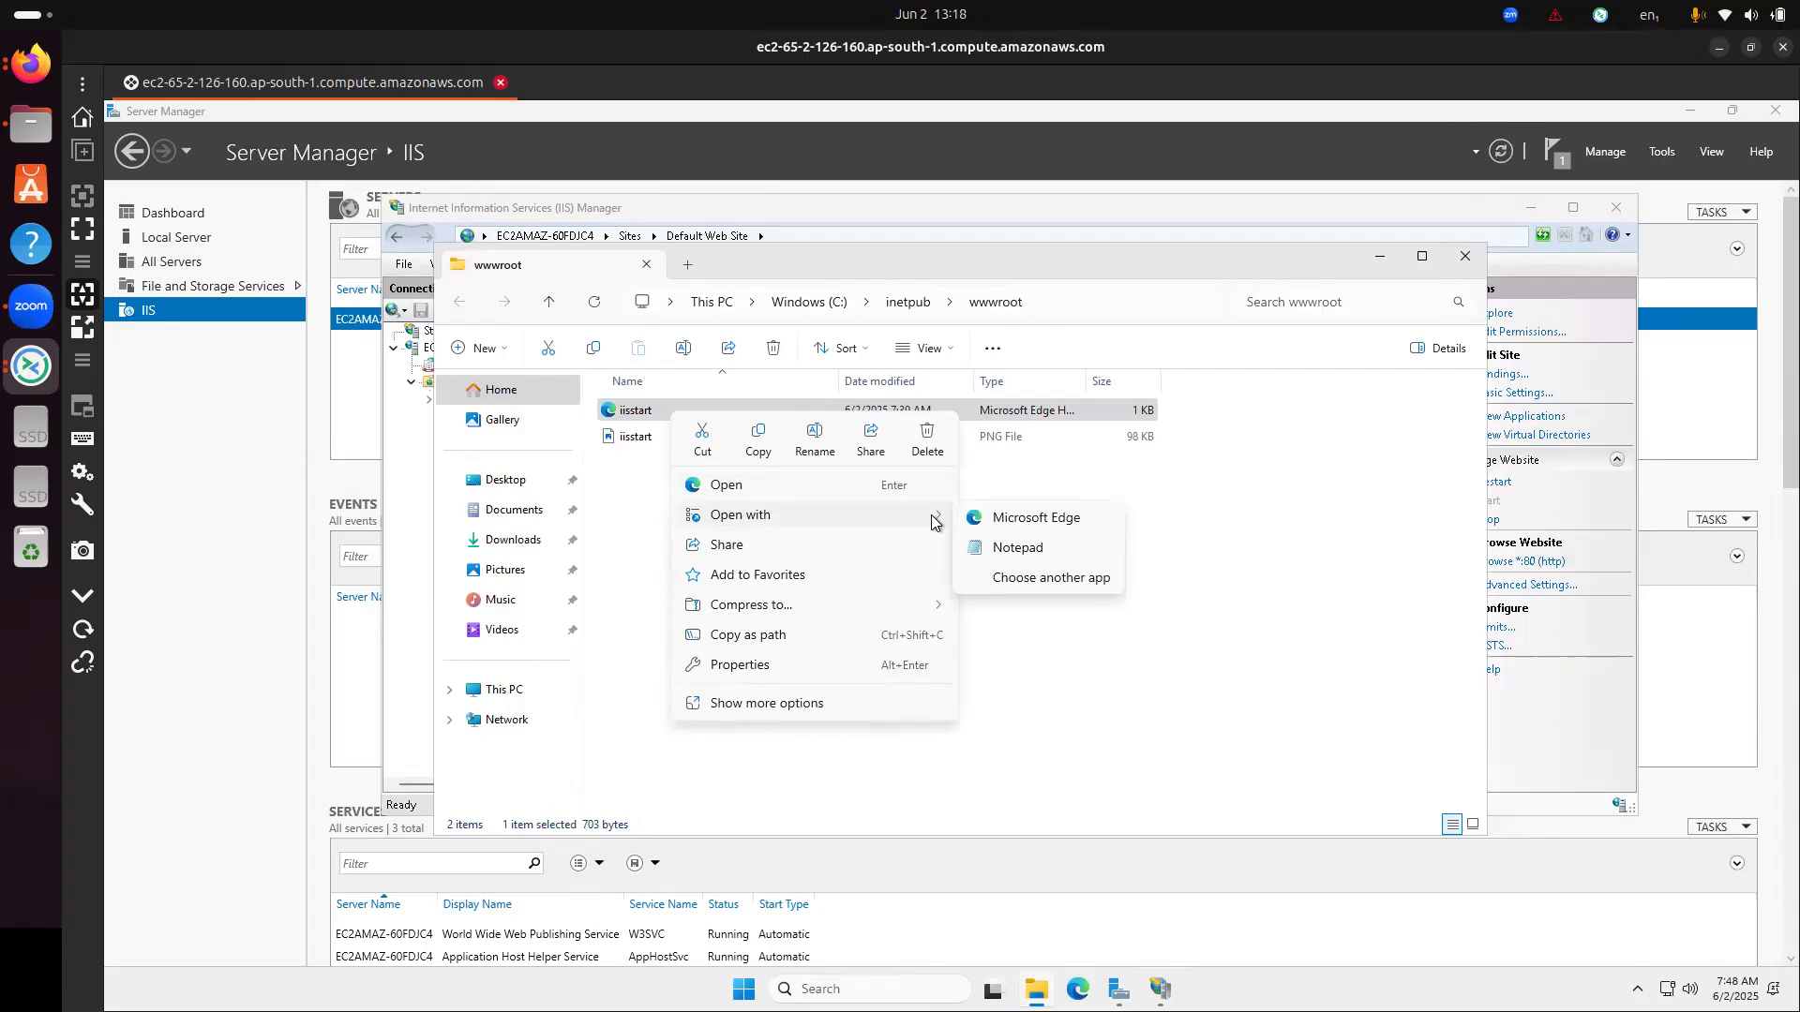
click(999, 555)
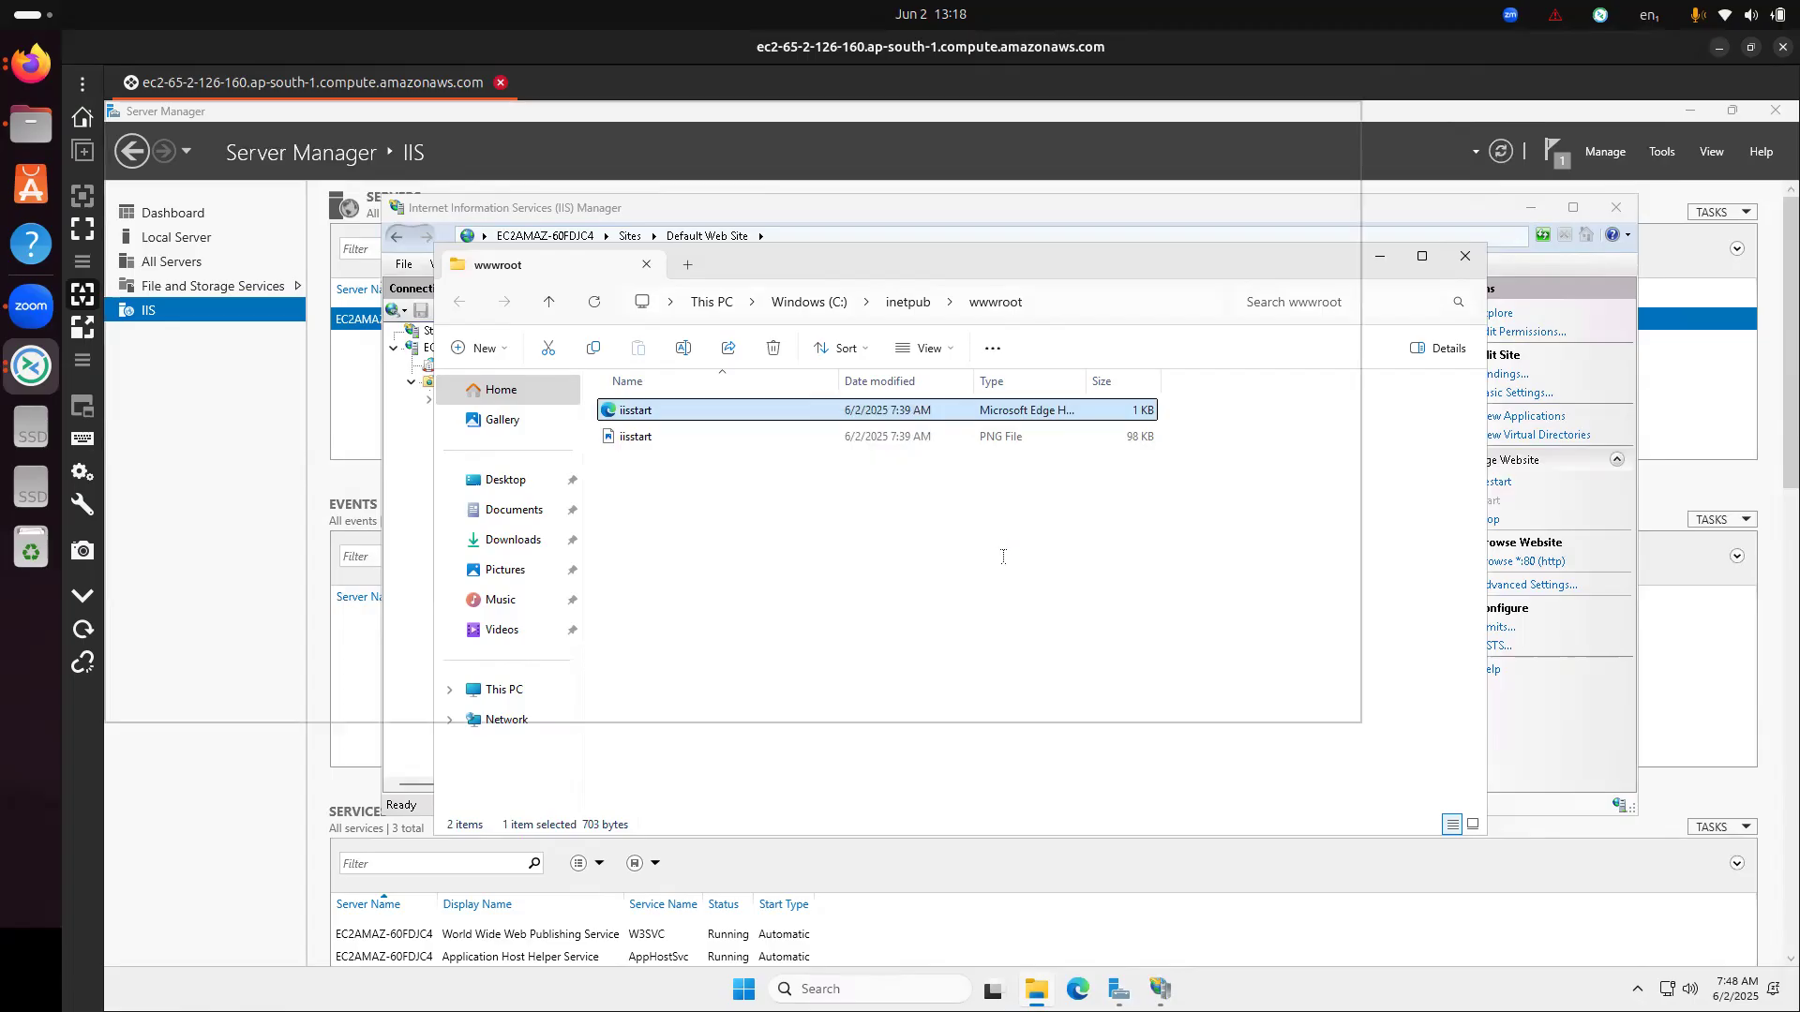
scroll(720, 464, down, 1)
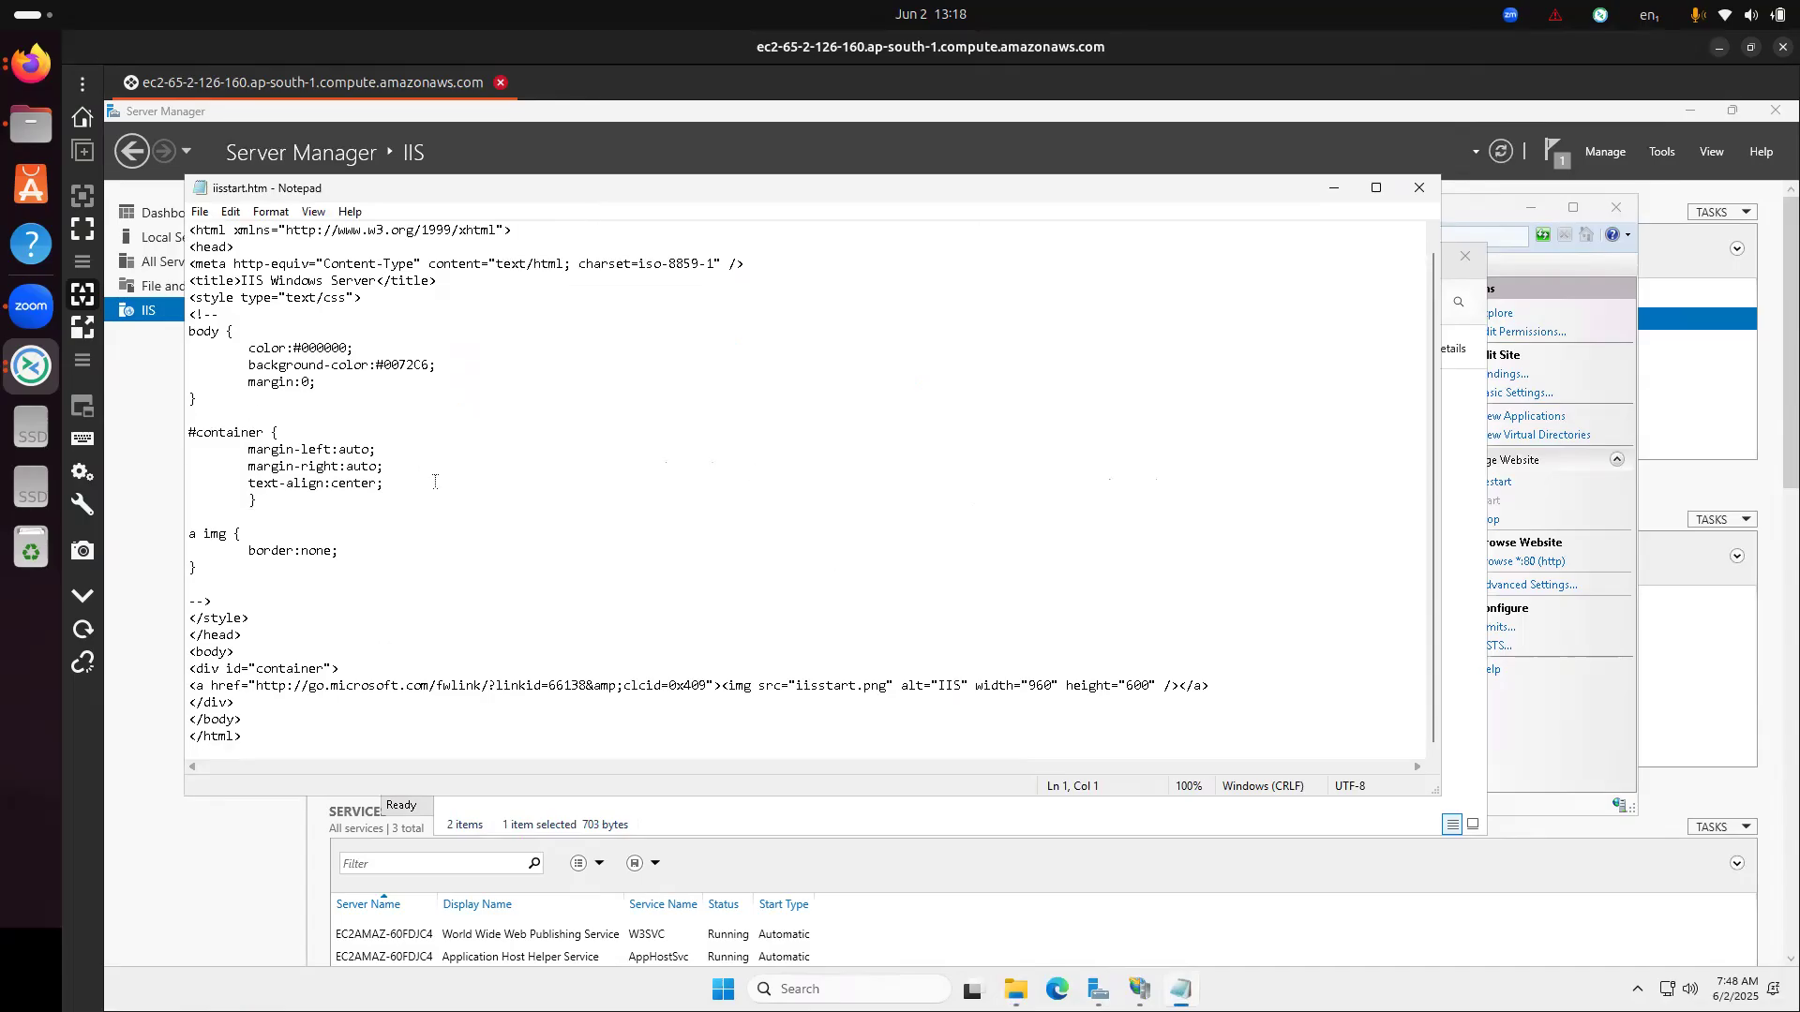
scroll(447, 500, up, 1)
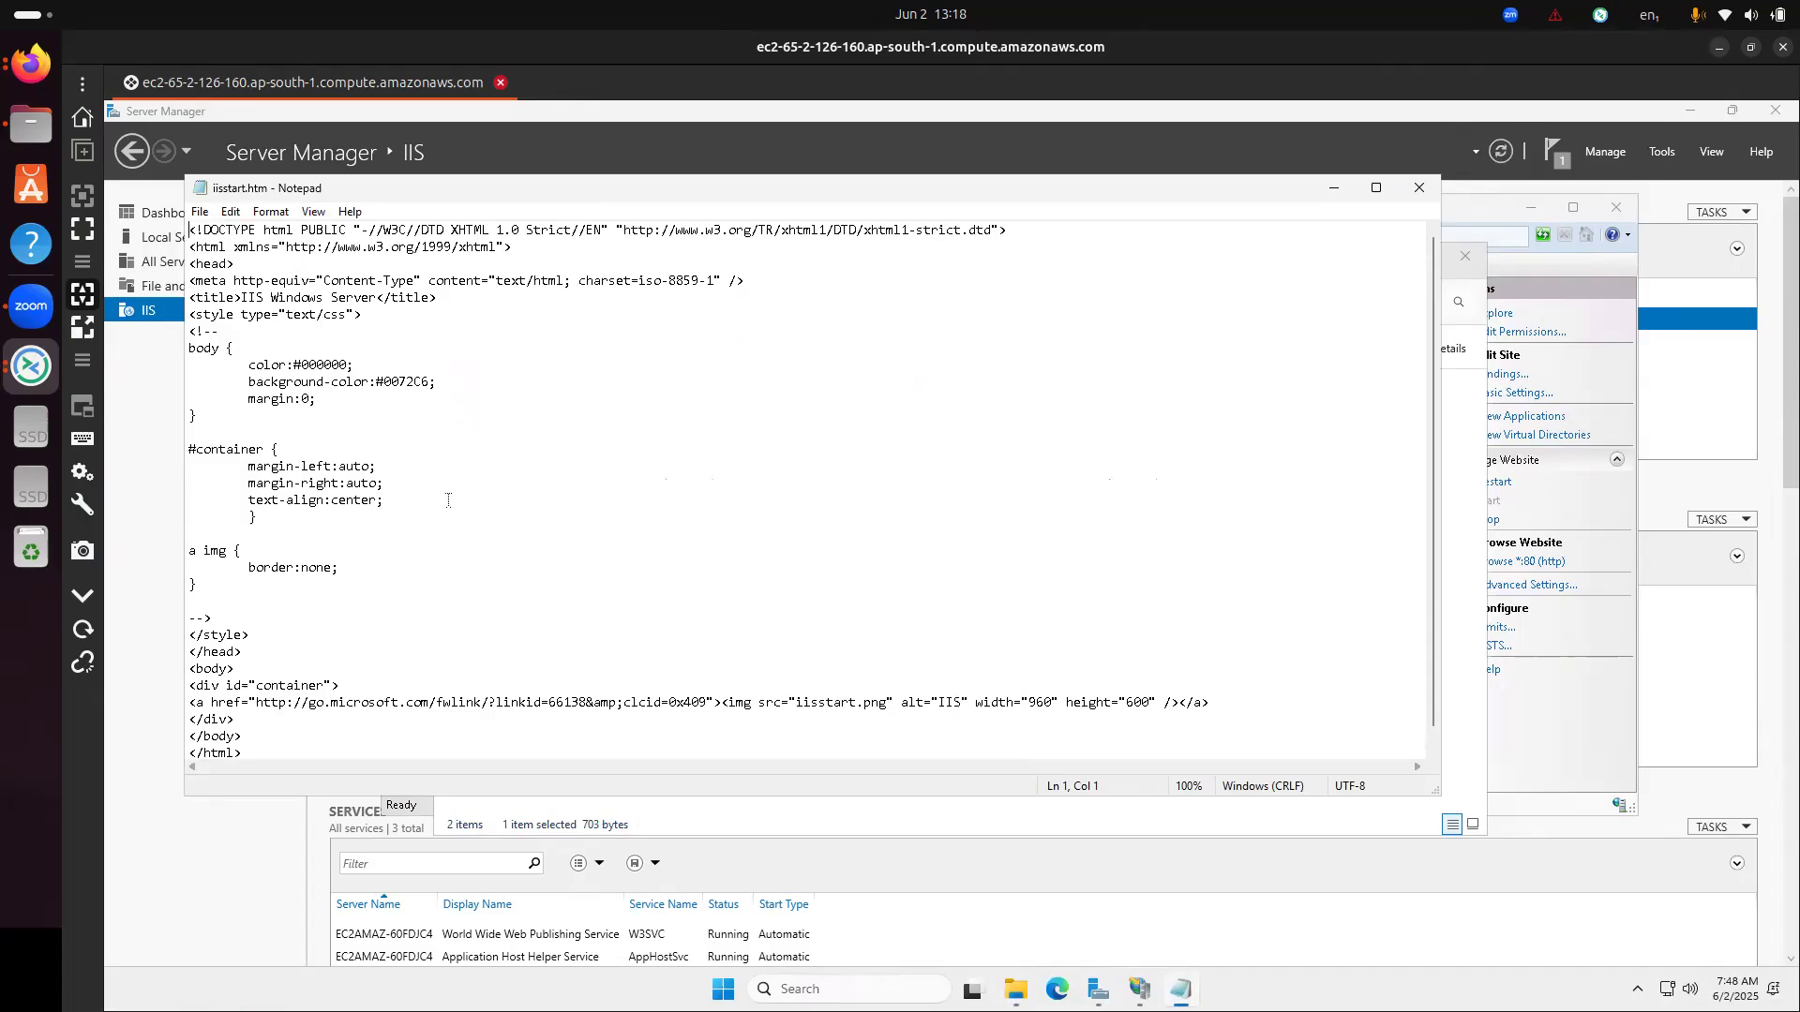
- Replace the entire contents of iisstart.htm with the HTML code copied from ChatGPT
click(645, 597)
key(ctrl+a)
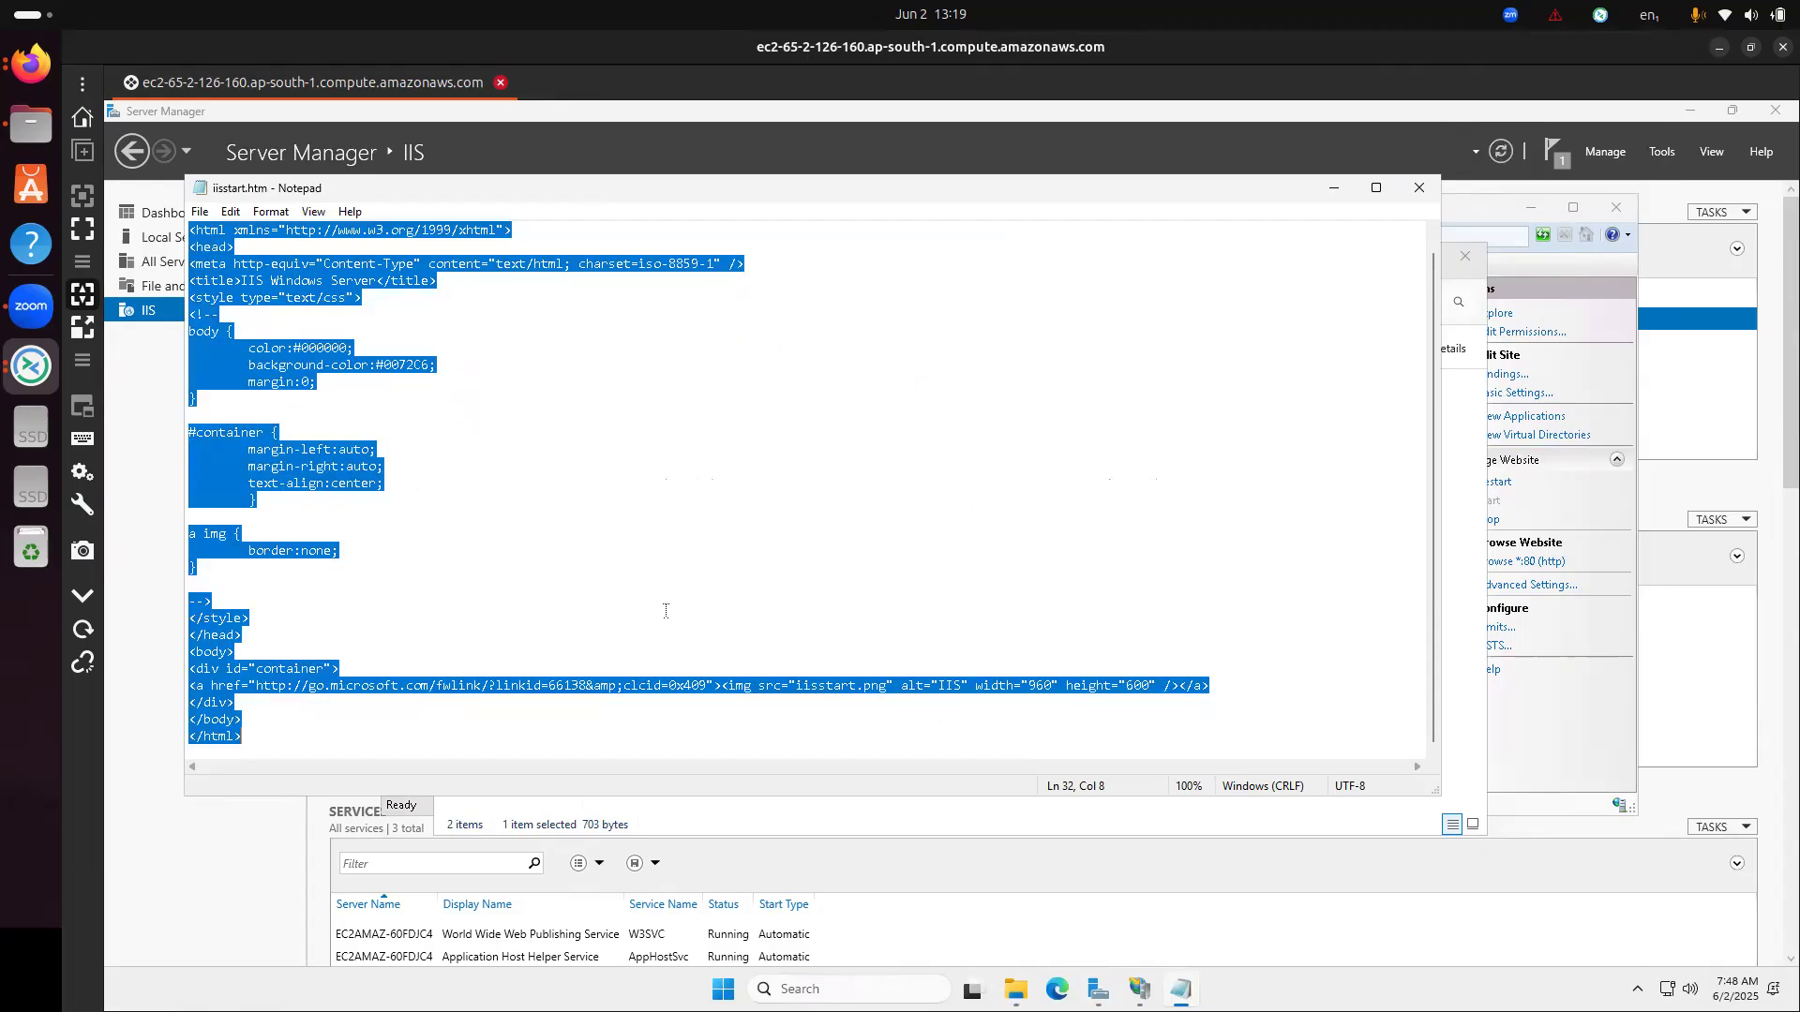
key(Delete)
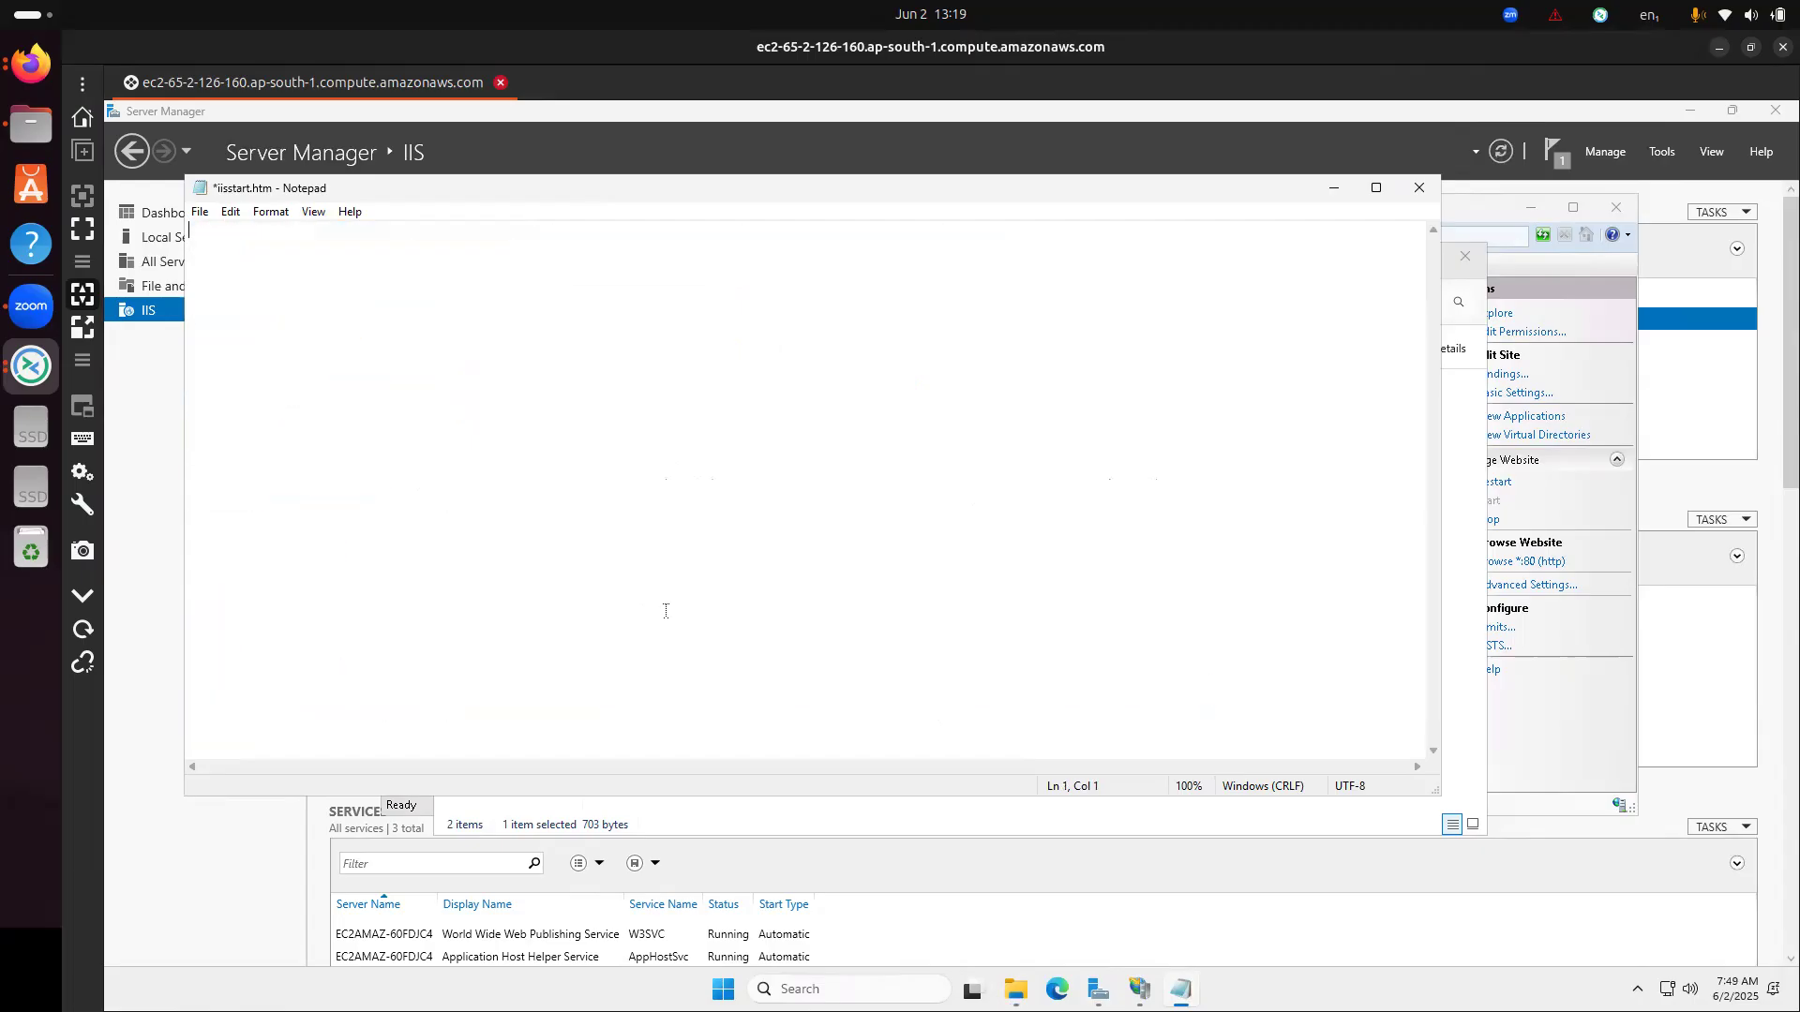
key(ctrl+v)
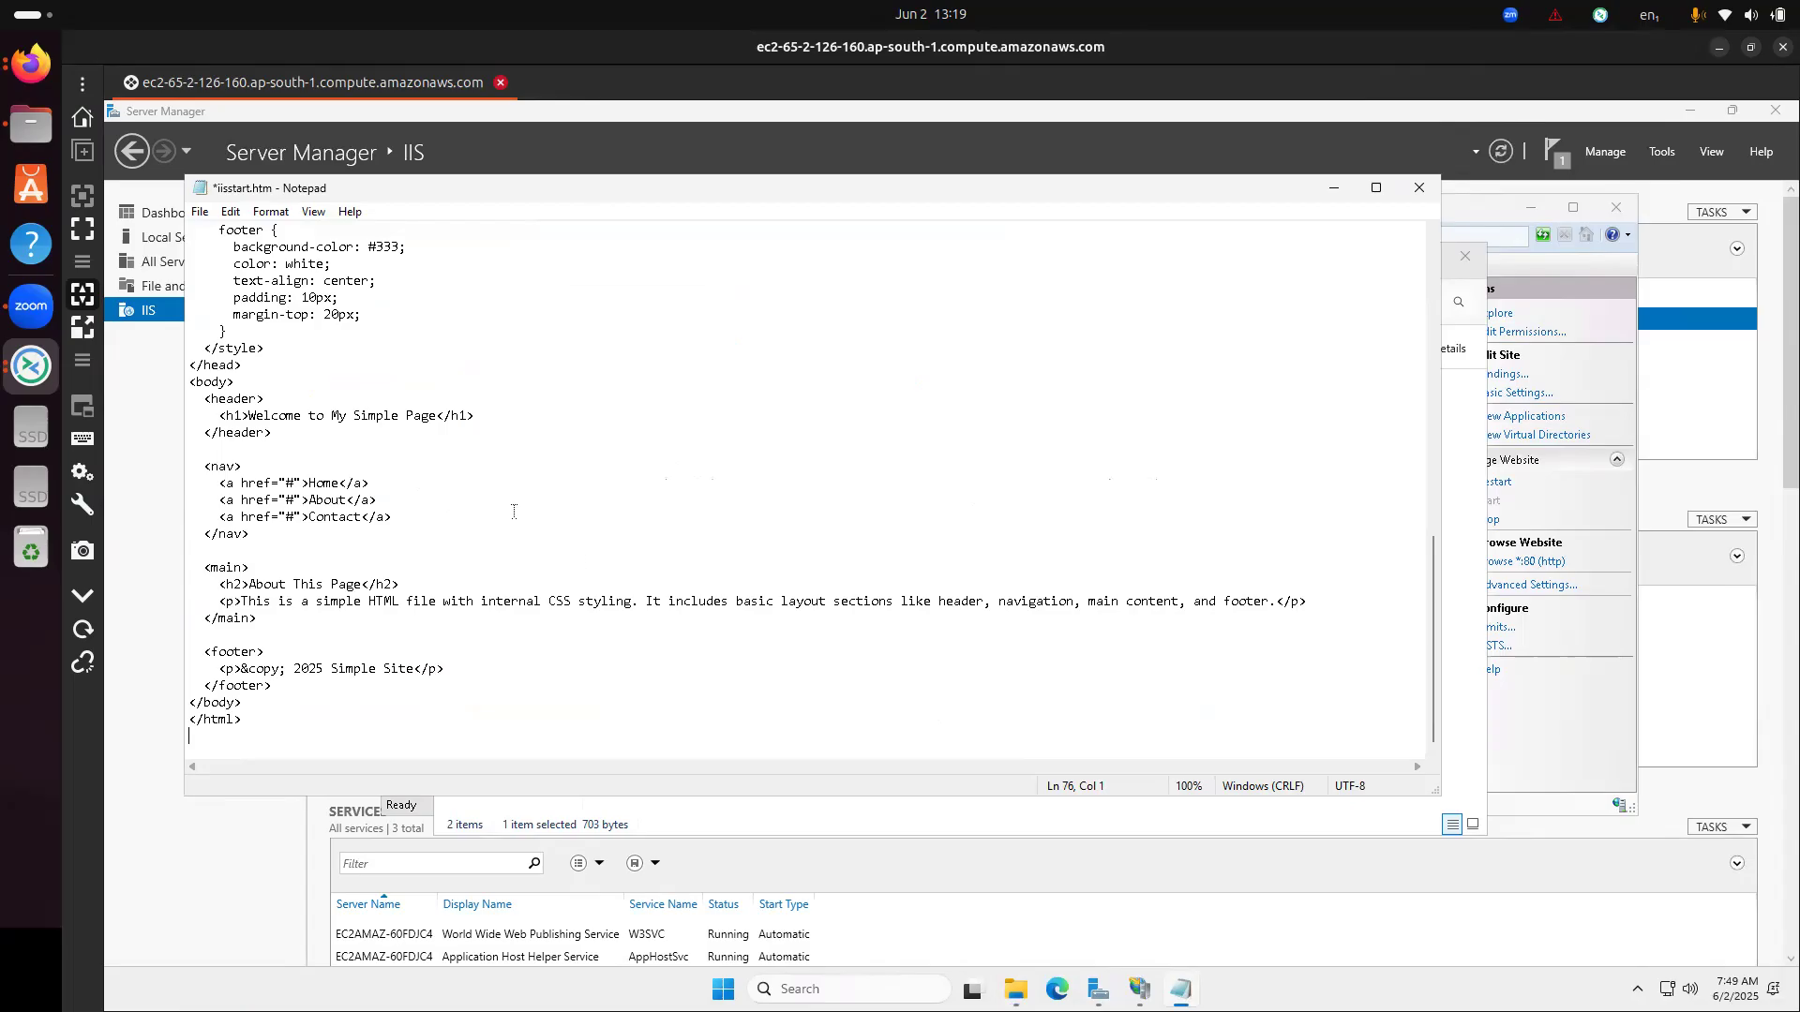
scroll(816, 600, up, 15)
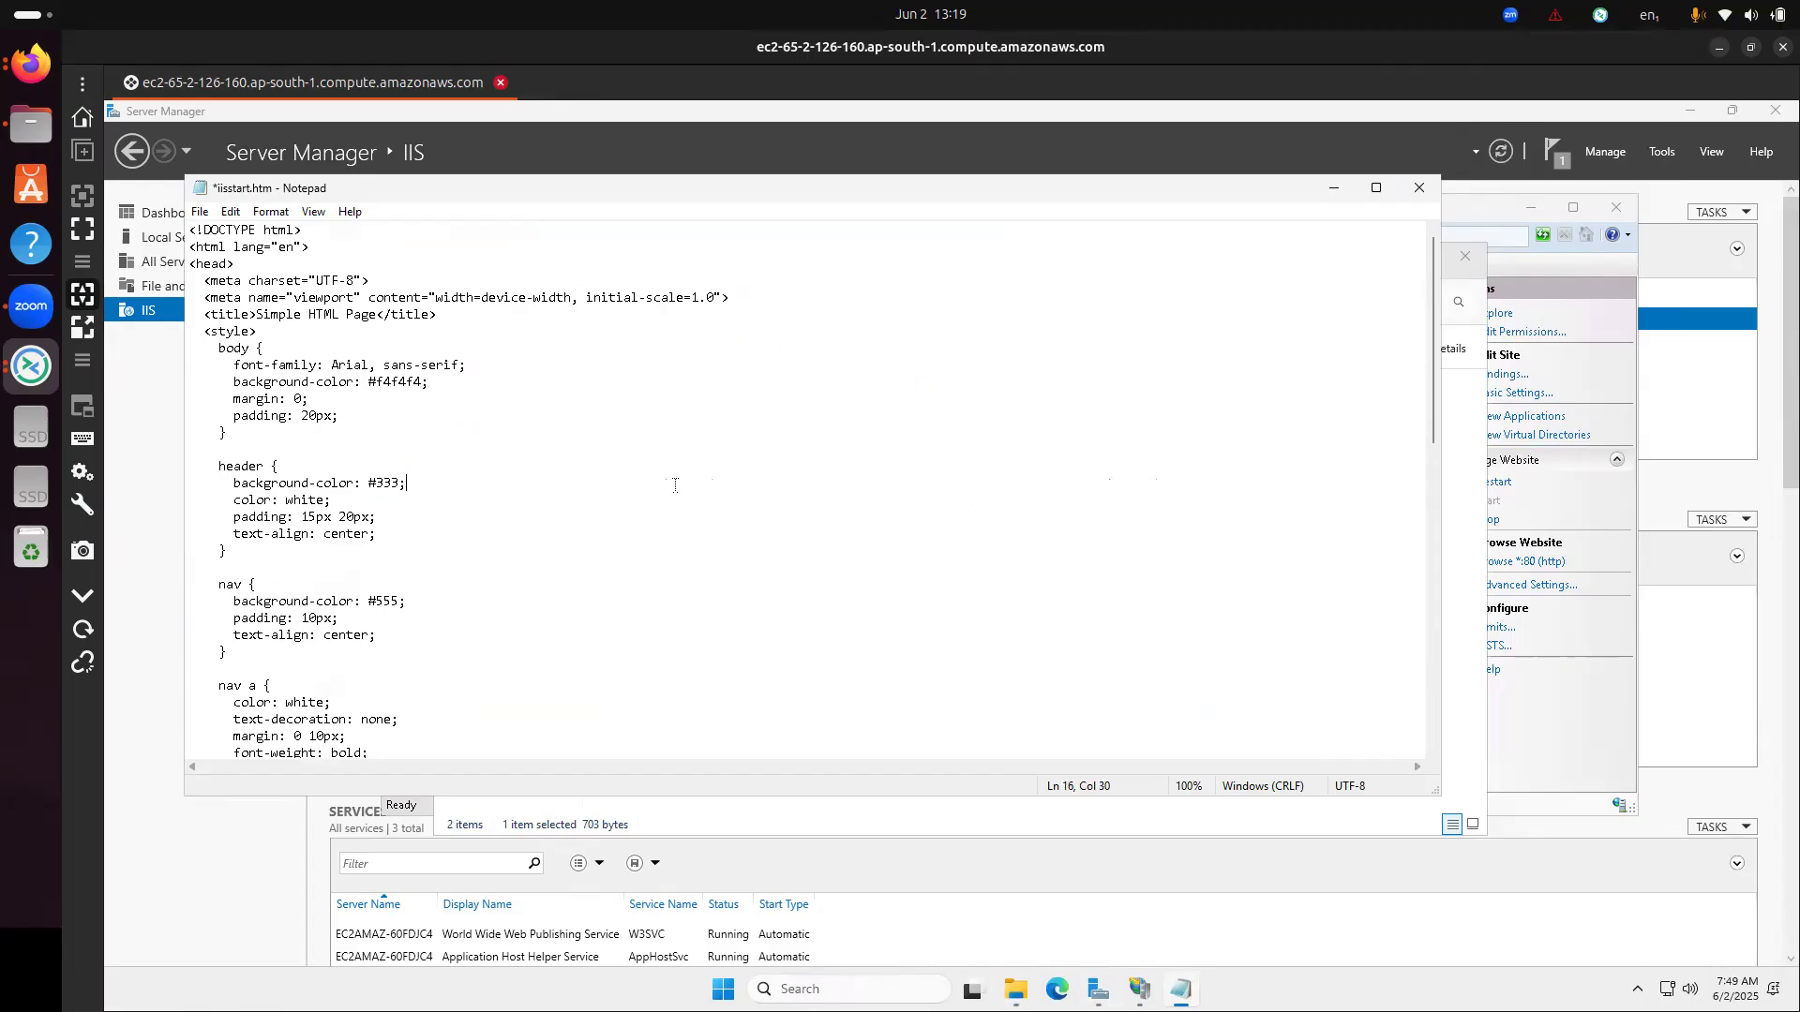
- Save iisstart.htm, then close Notepad and the wwwroot folder window
key(ctrl+s)
click(200, 211)
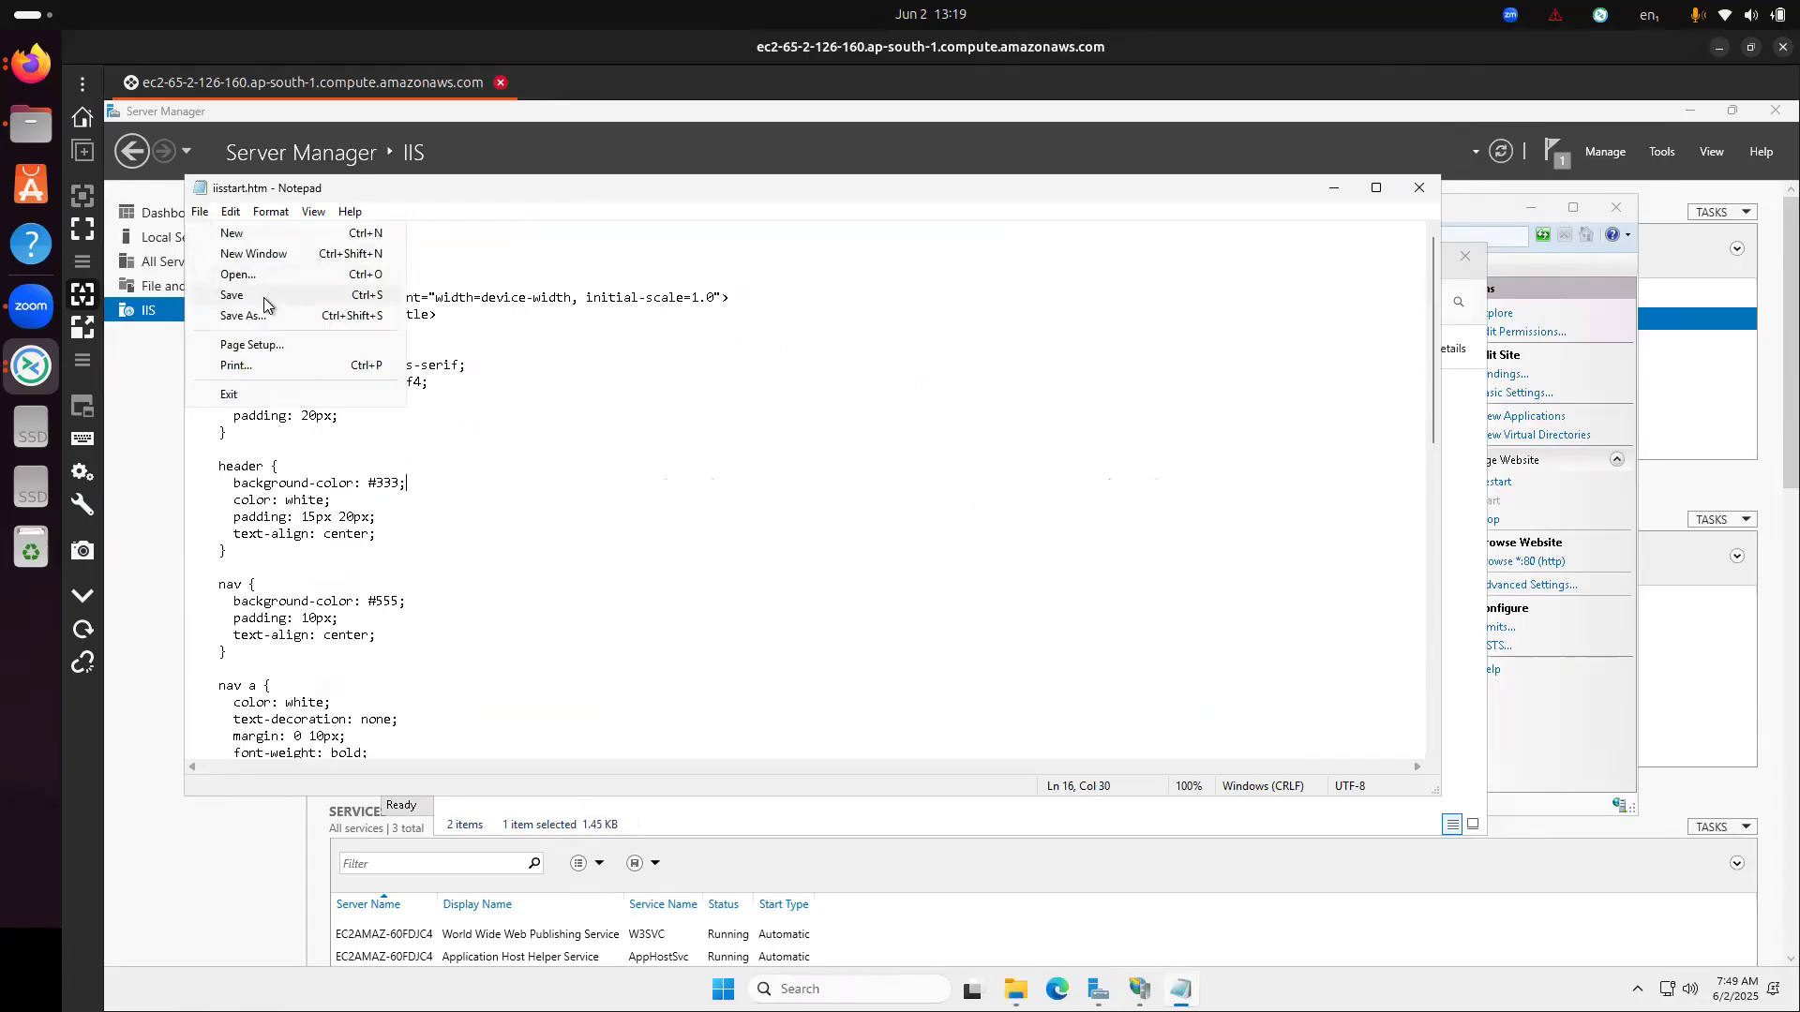
click(263, 296)
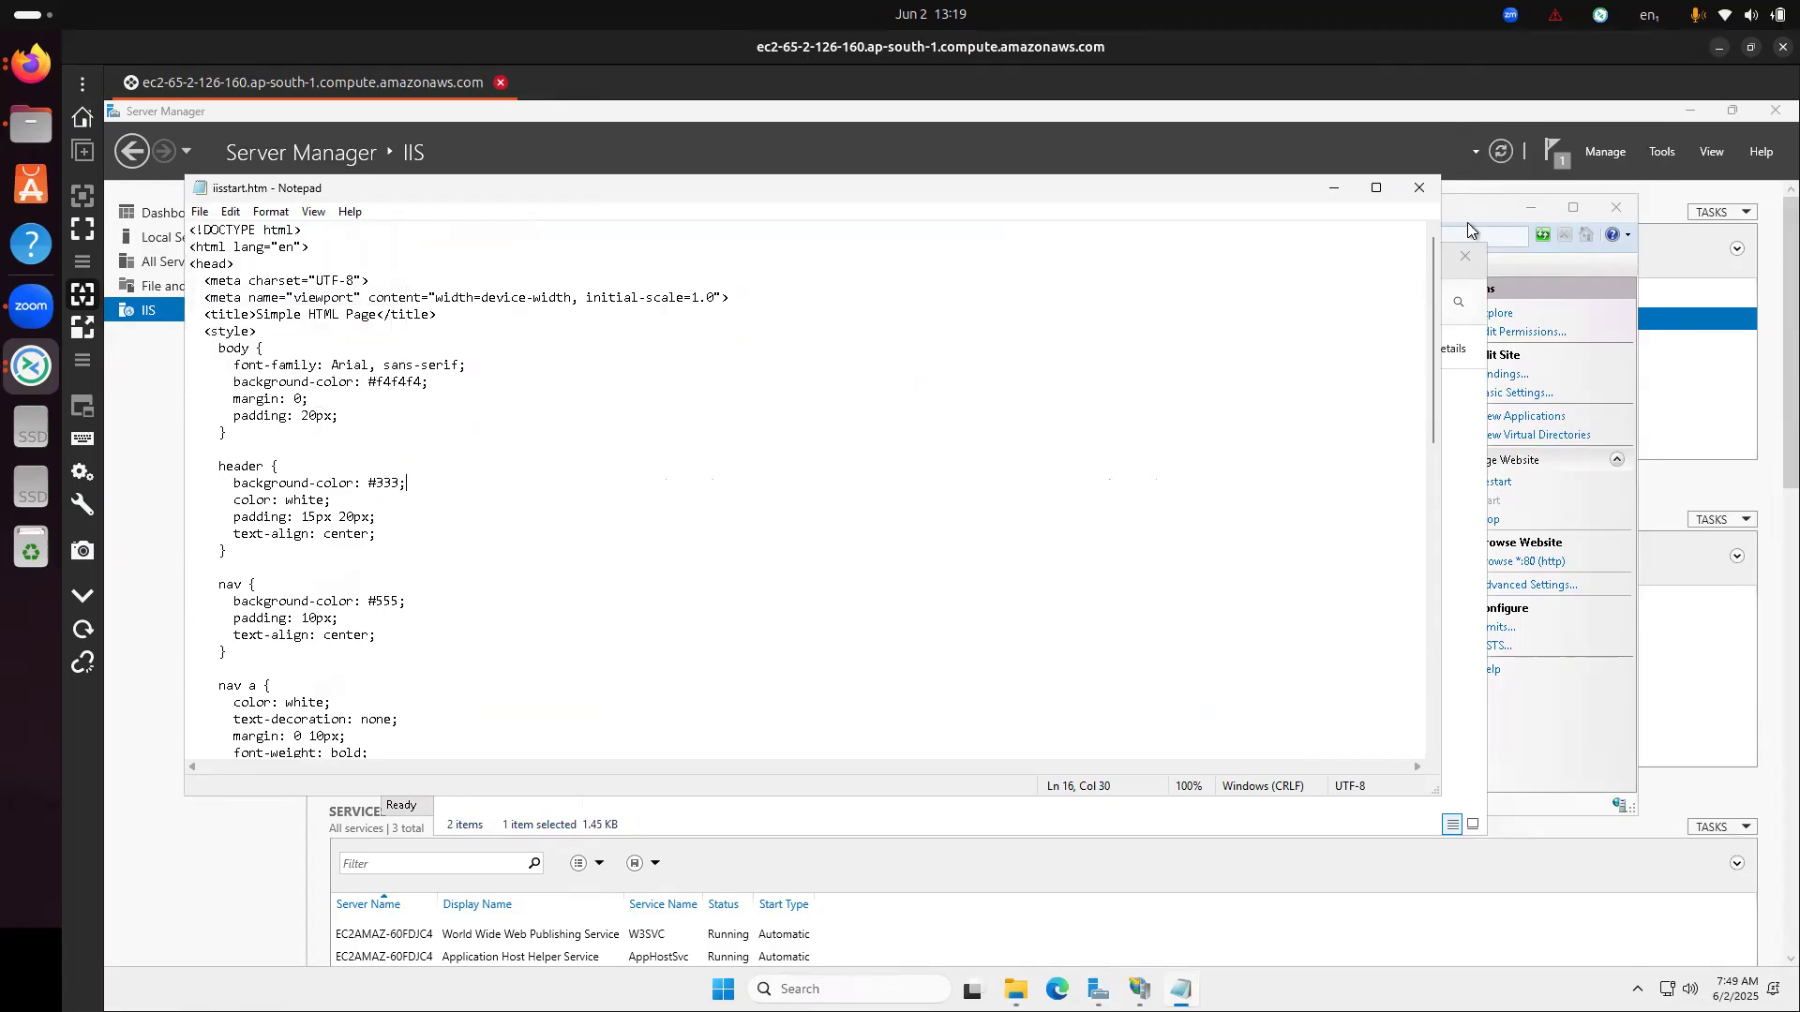
click(1419, 187)
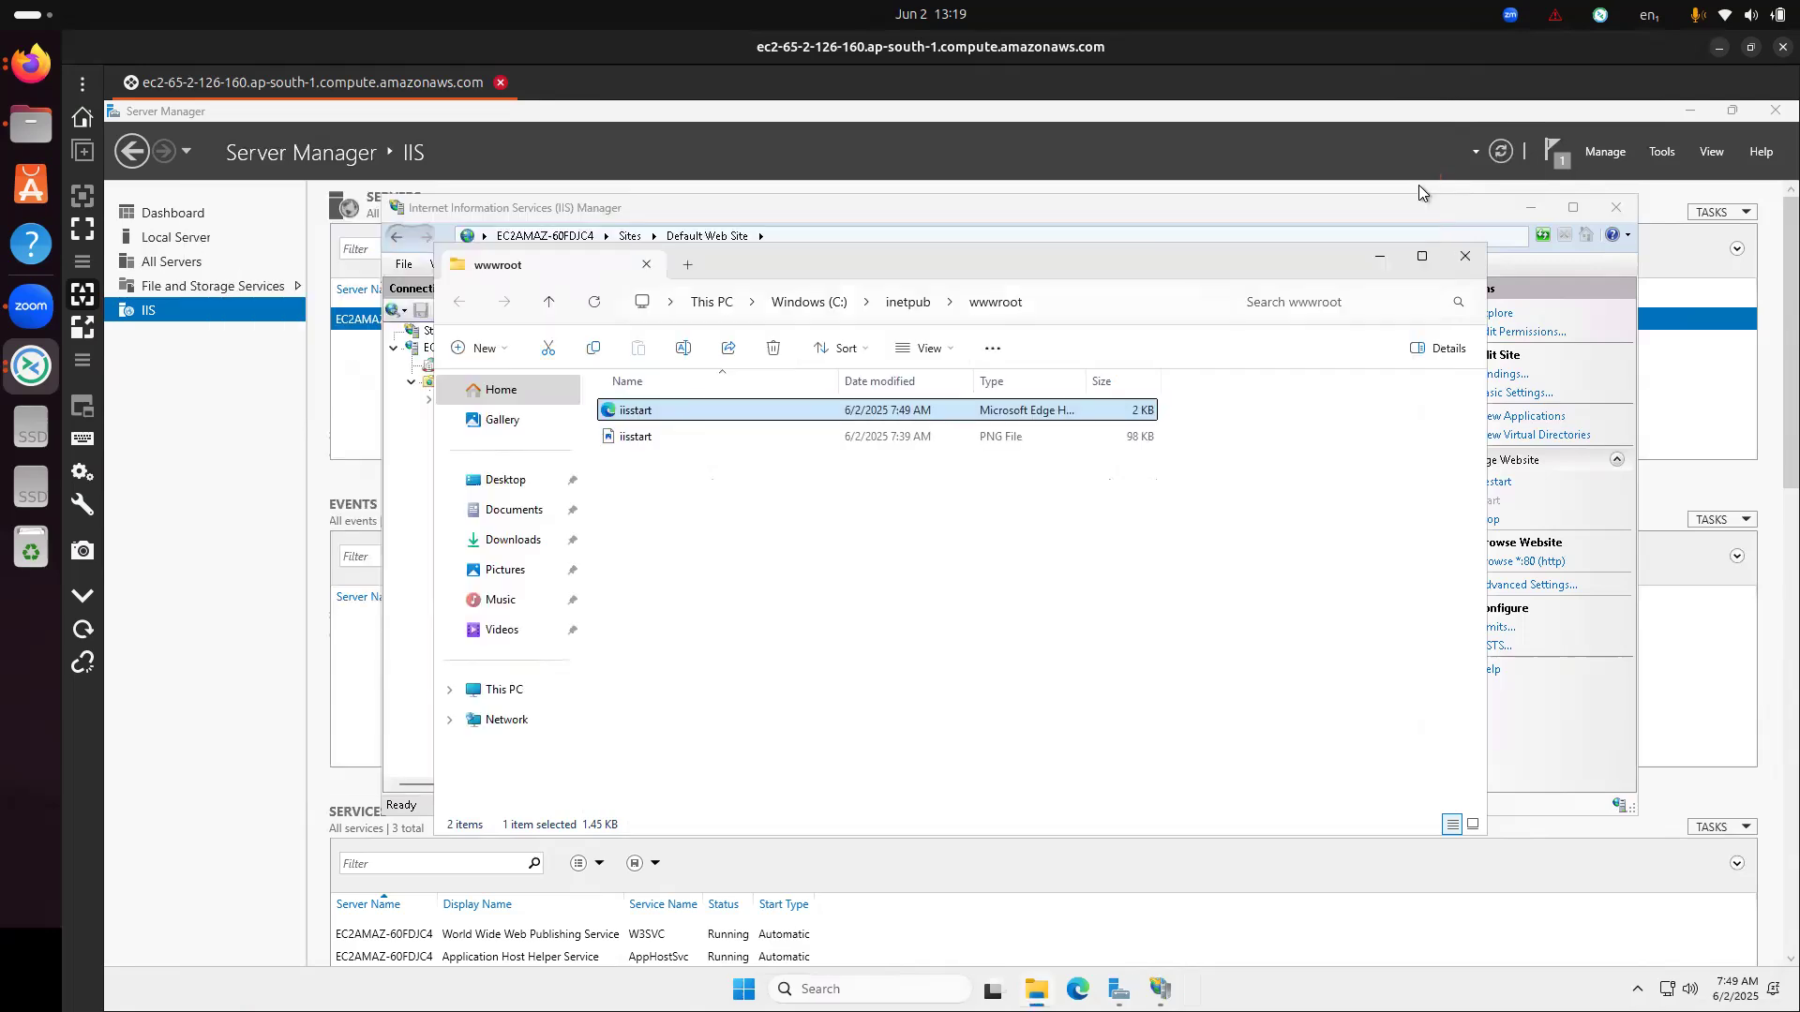
click(1031, 530)
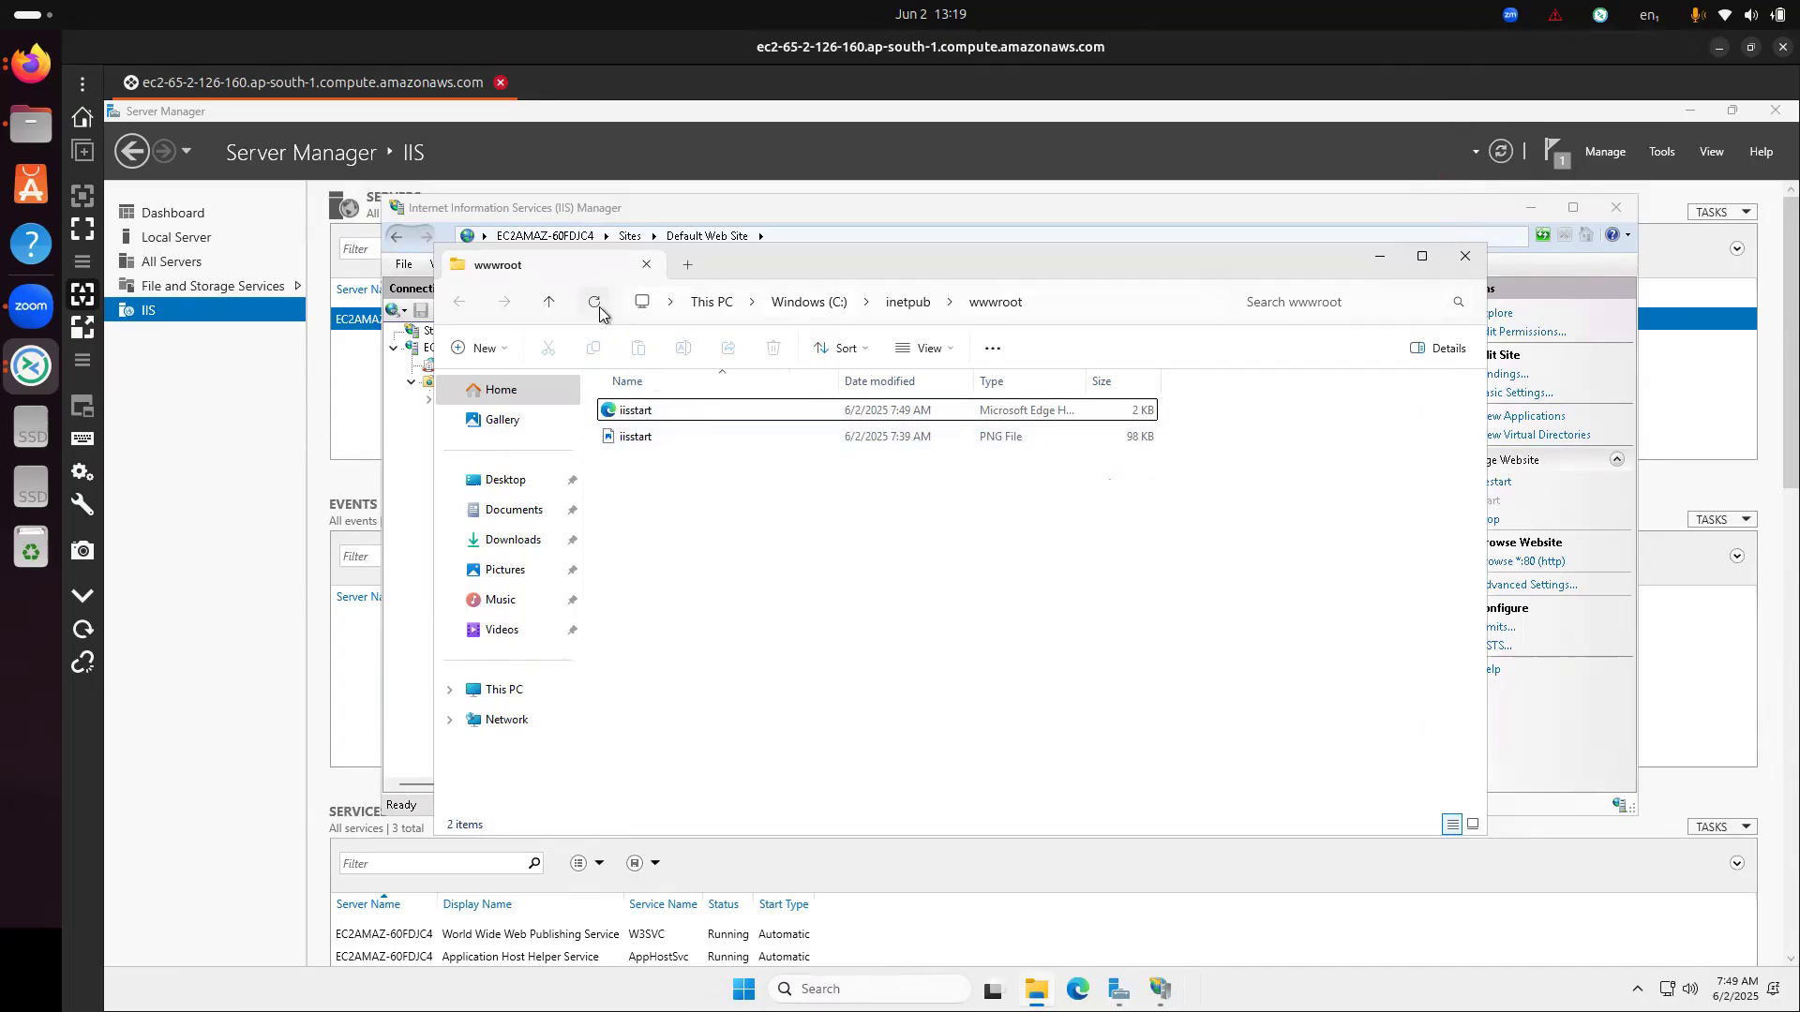
click(1468, 257)
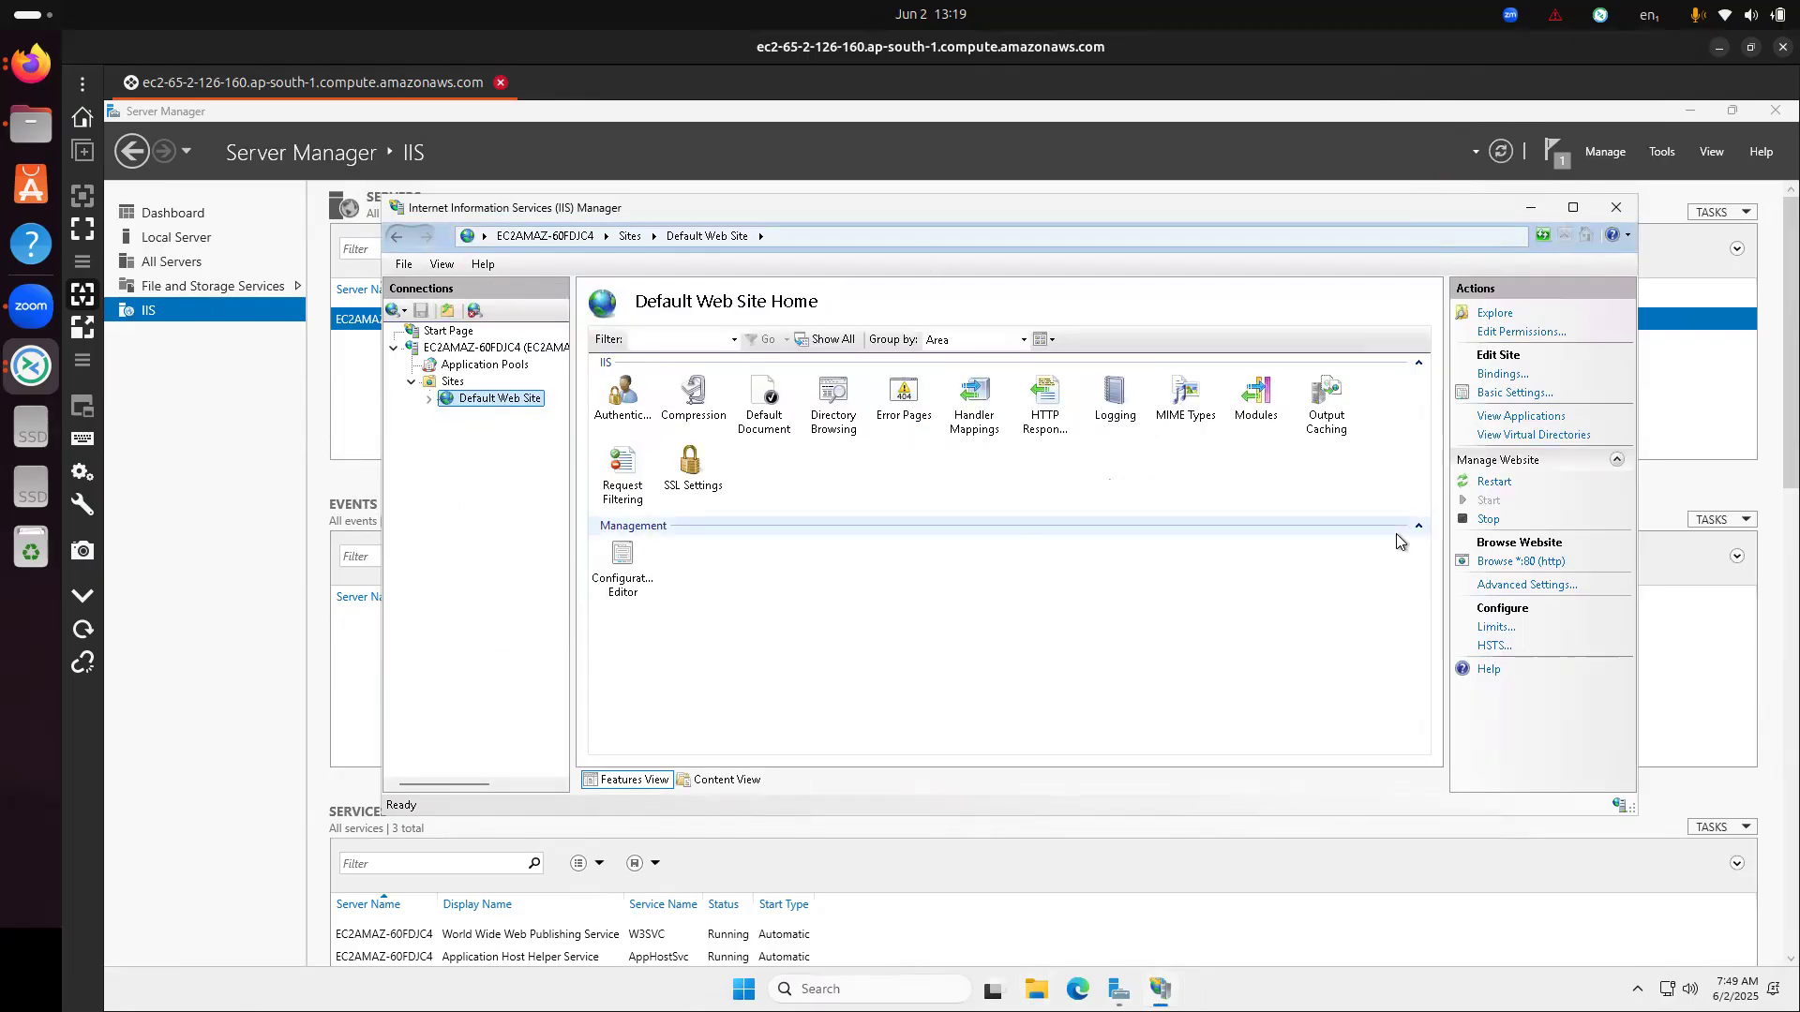
- Switch to Firefox, reload the site at 65.2.126.160, and check the page's headings and paragraph text
click(26, 66)
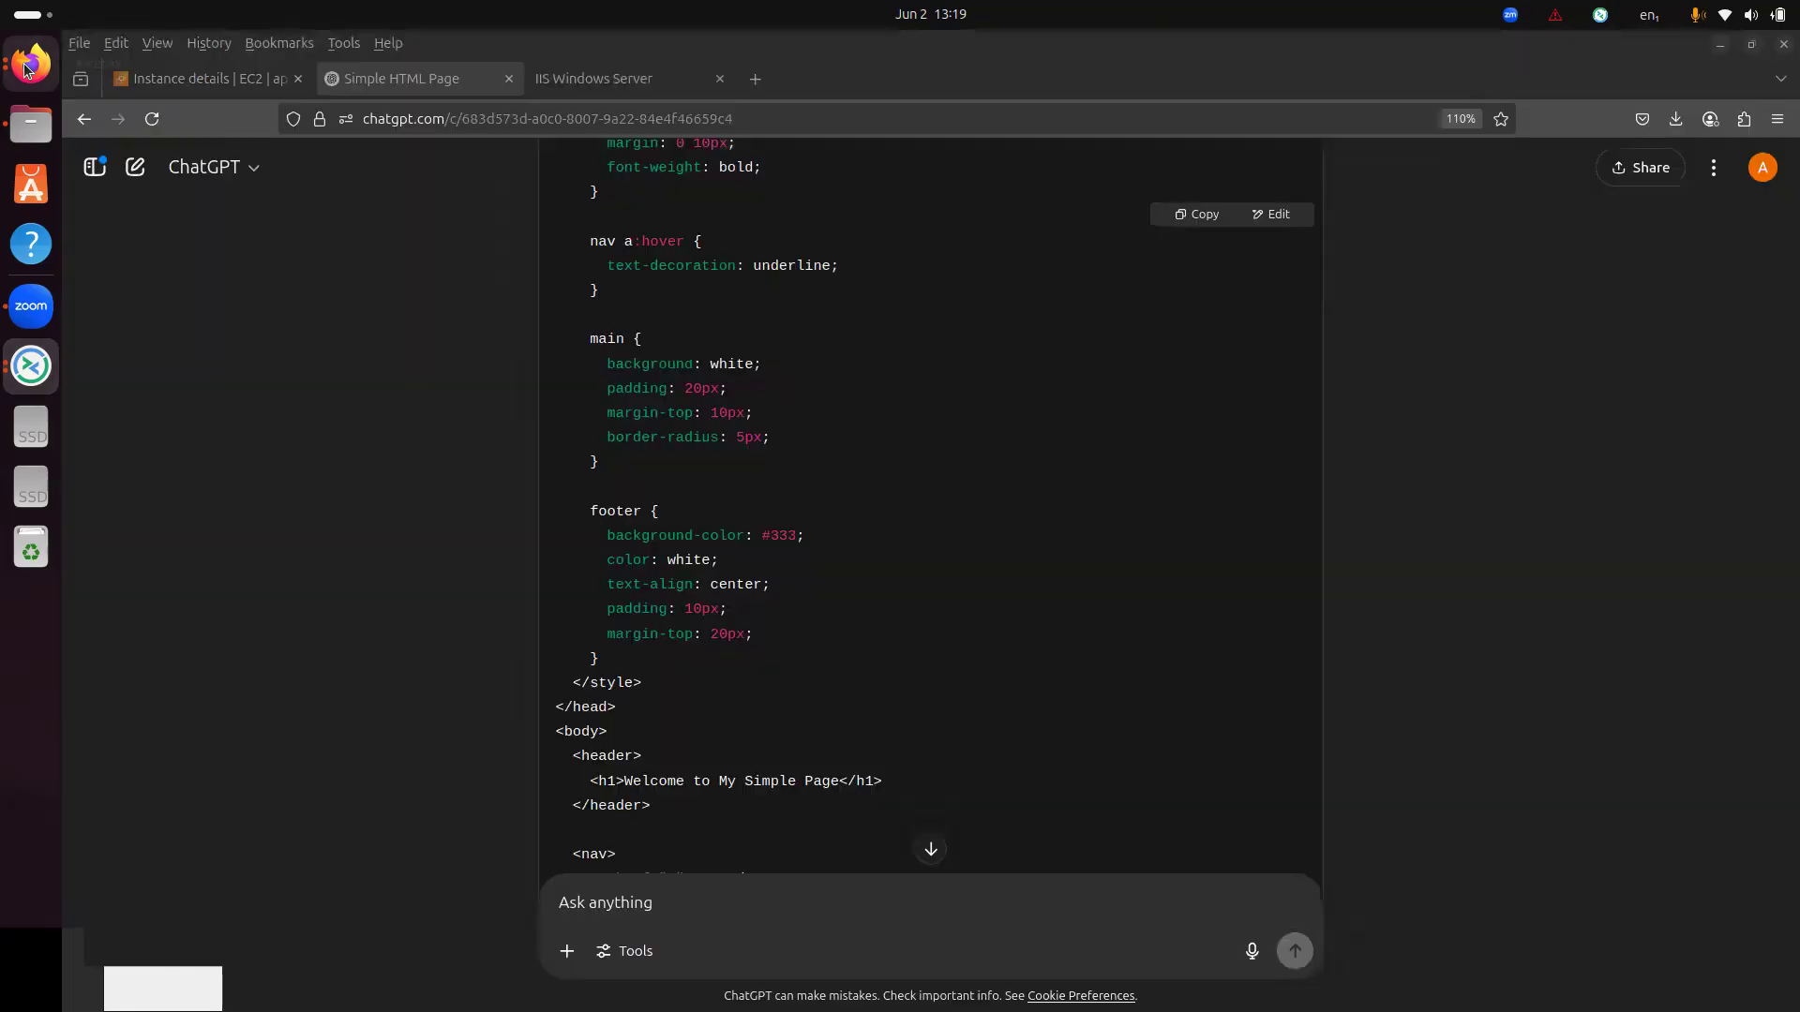
click(610, 78)
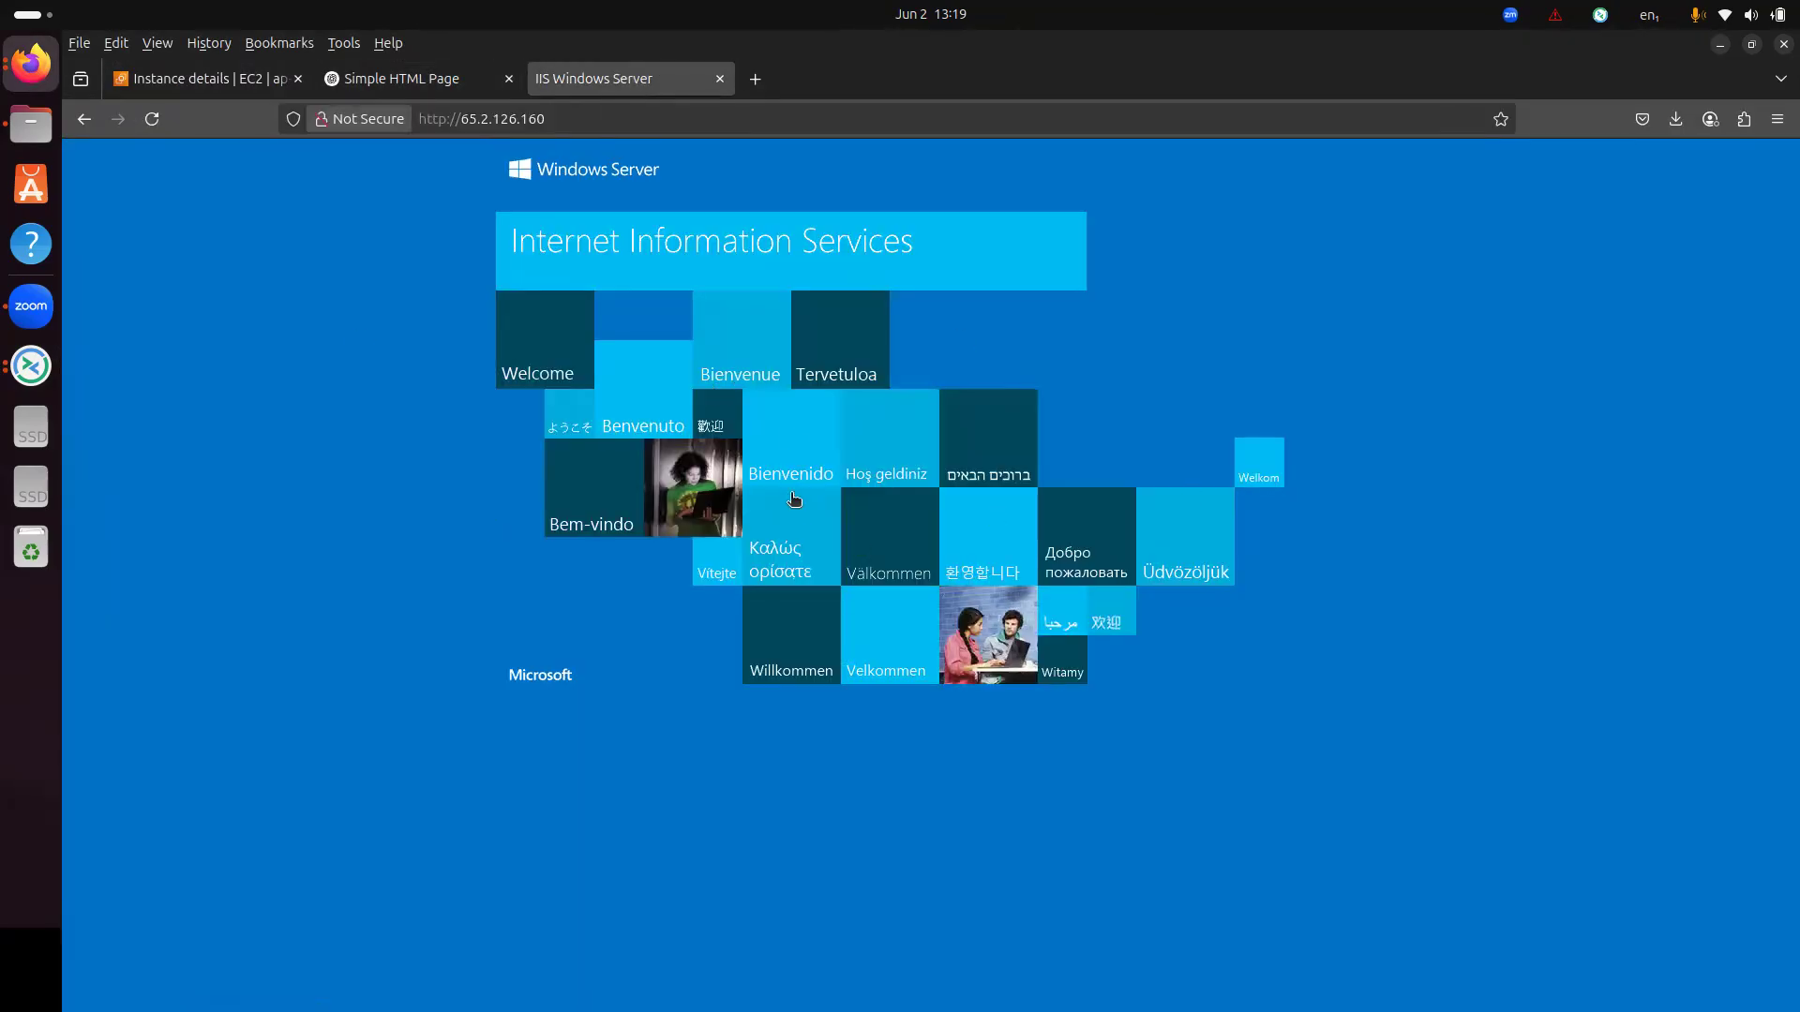
click(154, 119)
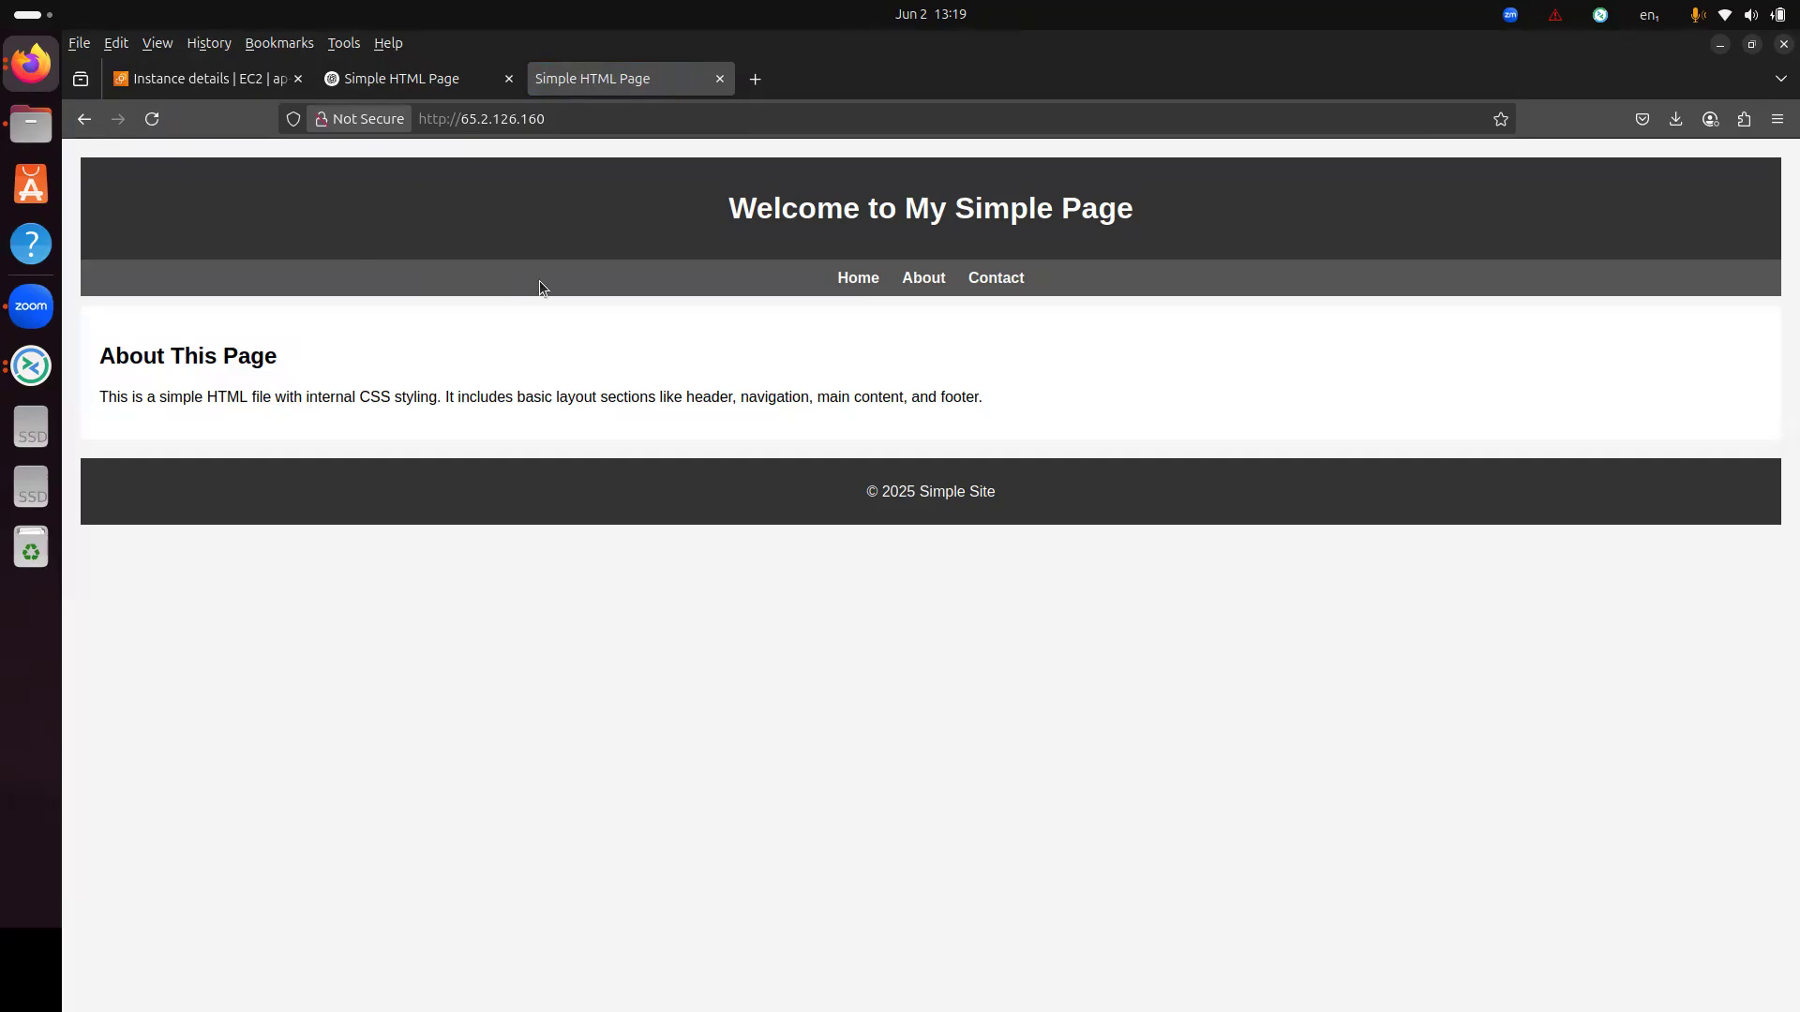
drag(727, 206, 1188, 214)
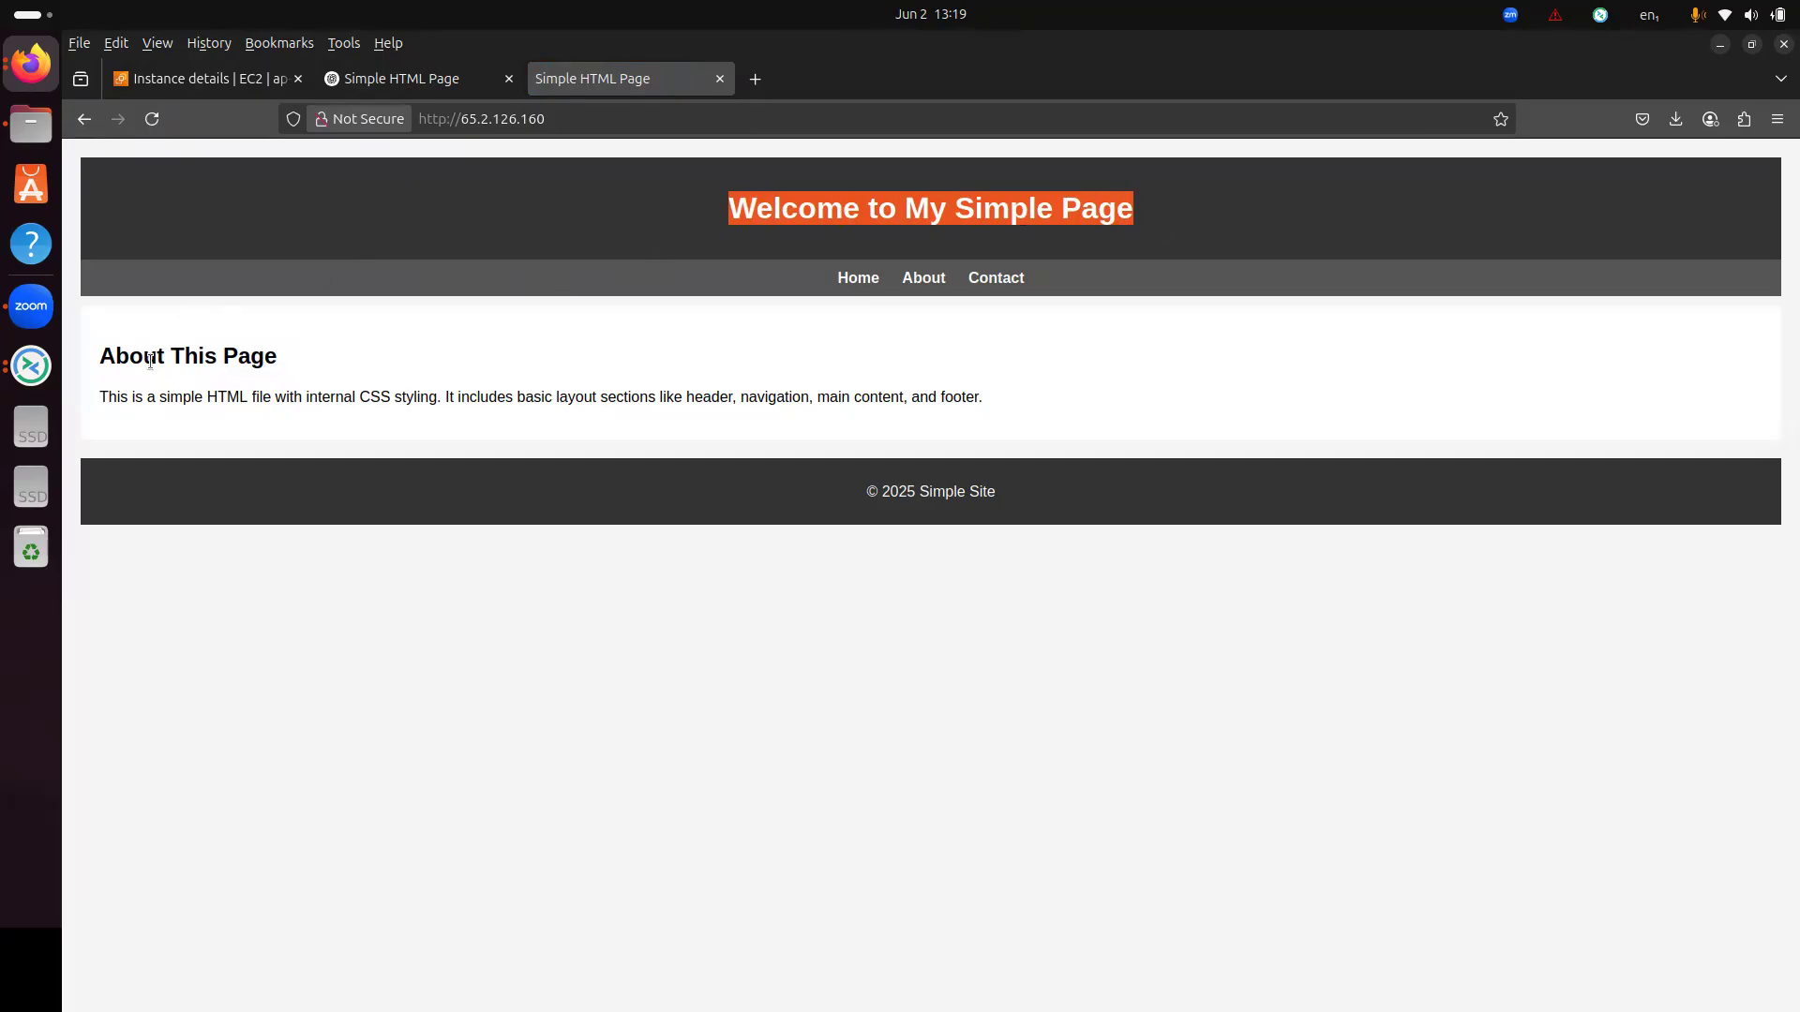
drag(97, 357, 287, 358)
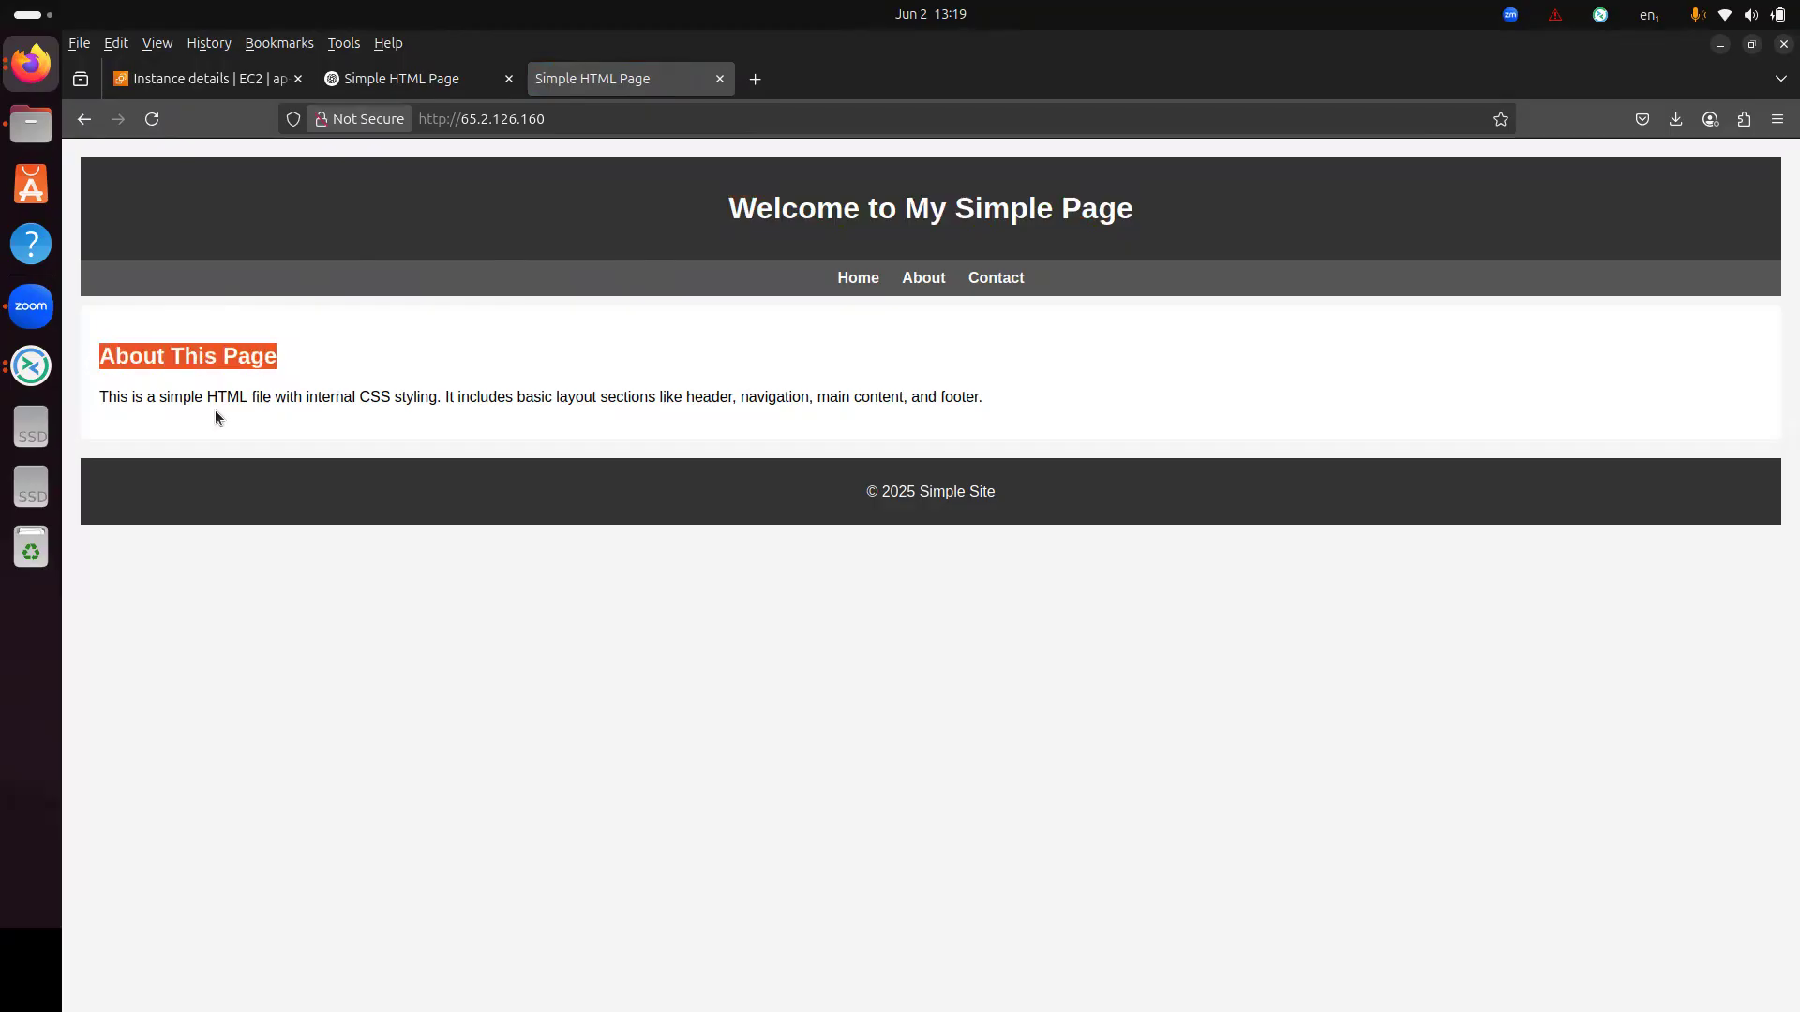
drag(109, 397, 957, 410)
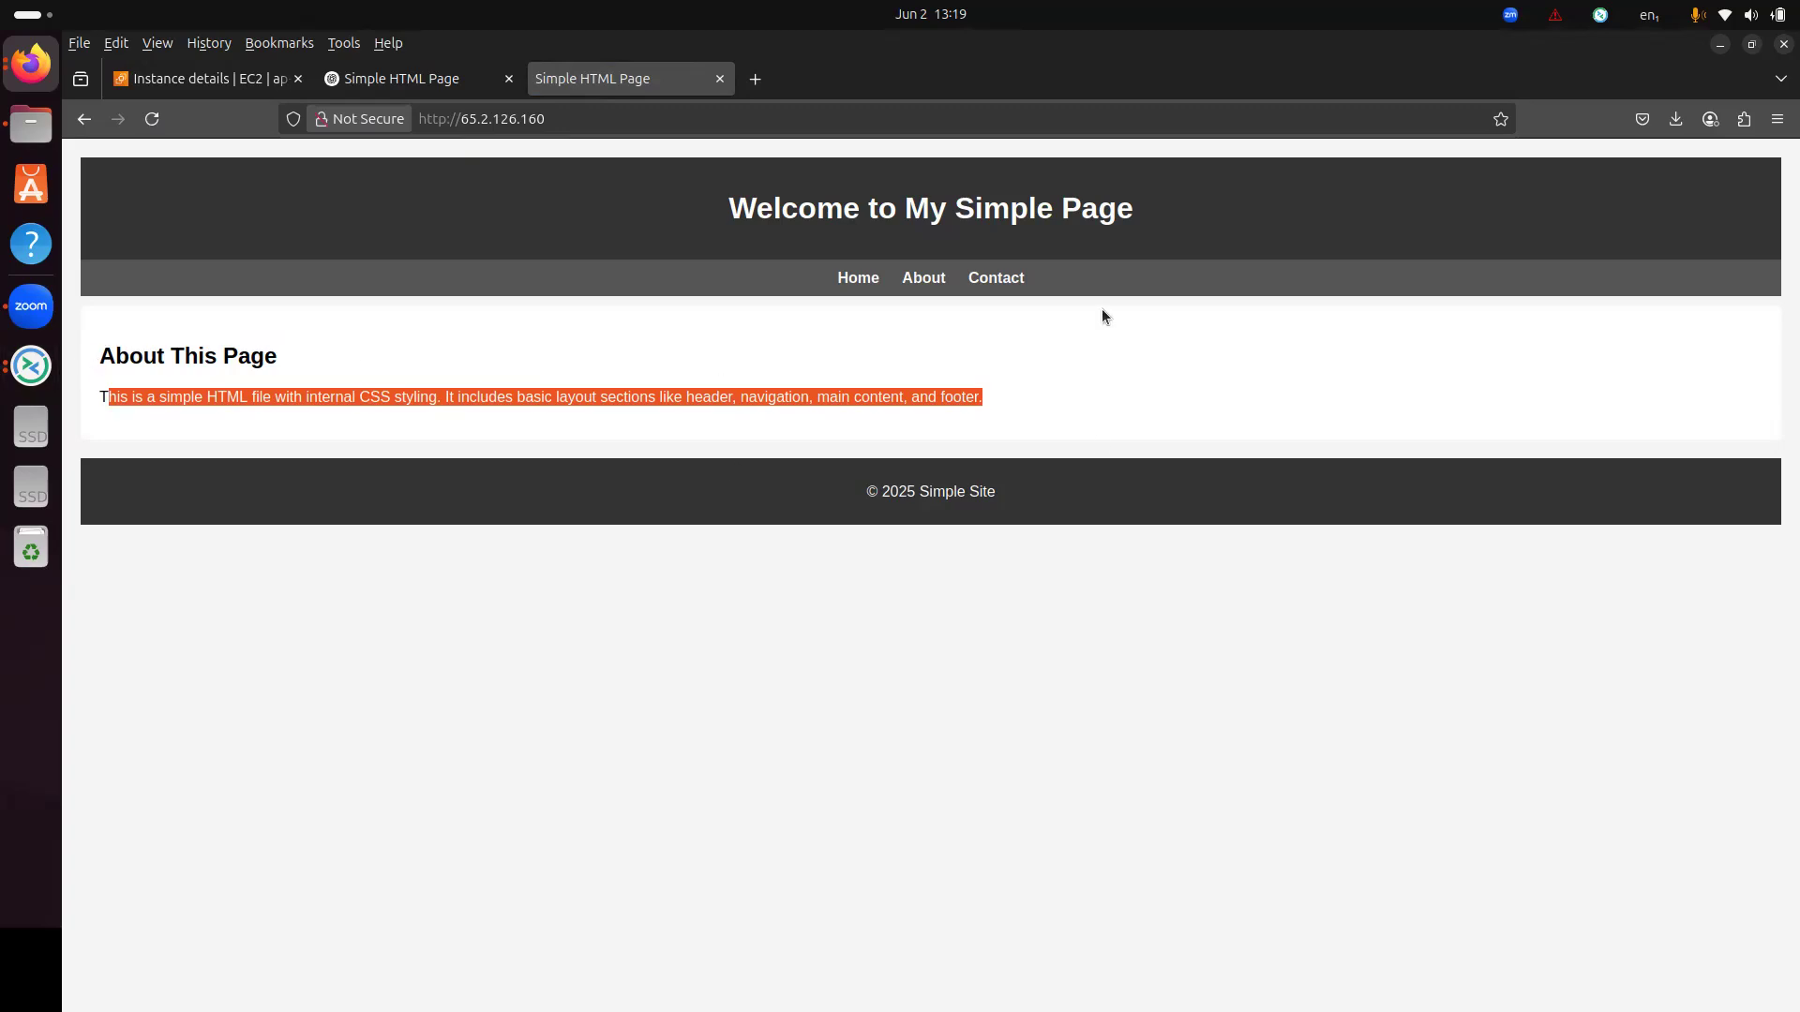
- Return to the remote desktop session, explore the Default Web Site's content folder, and open the iisstart HTML file in Notepad
click(31, 366)
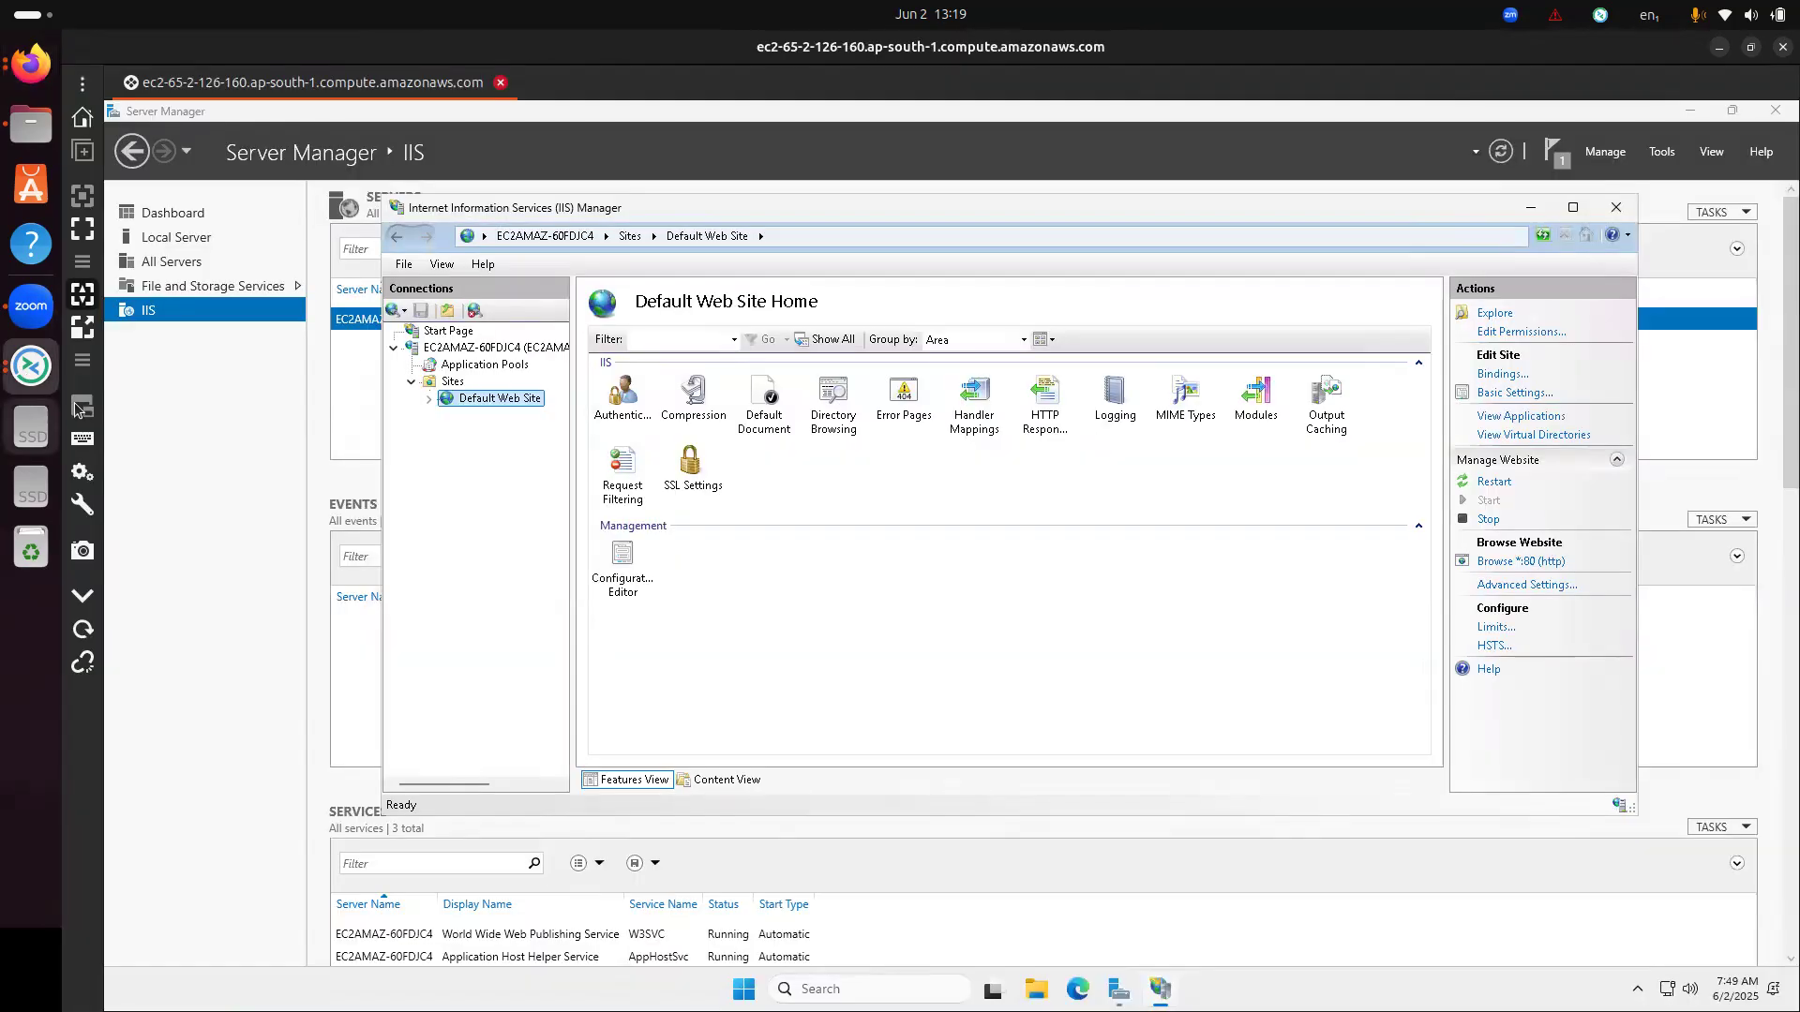
right_click(488, 403)
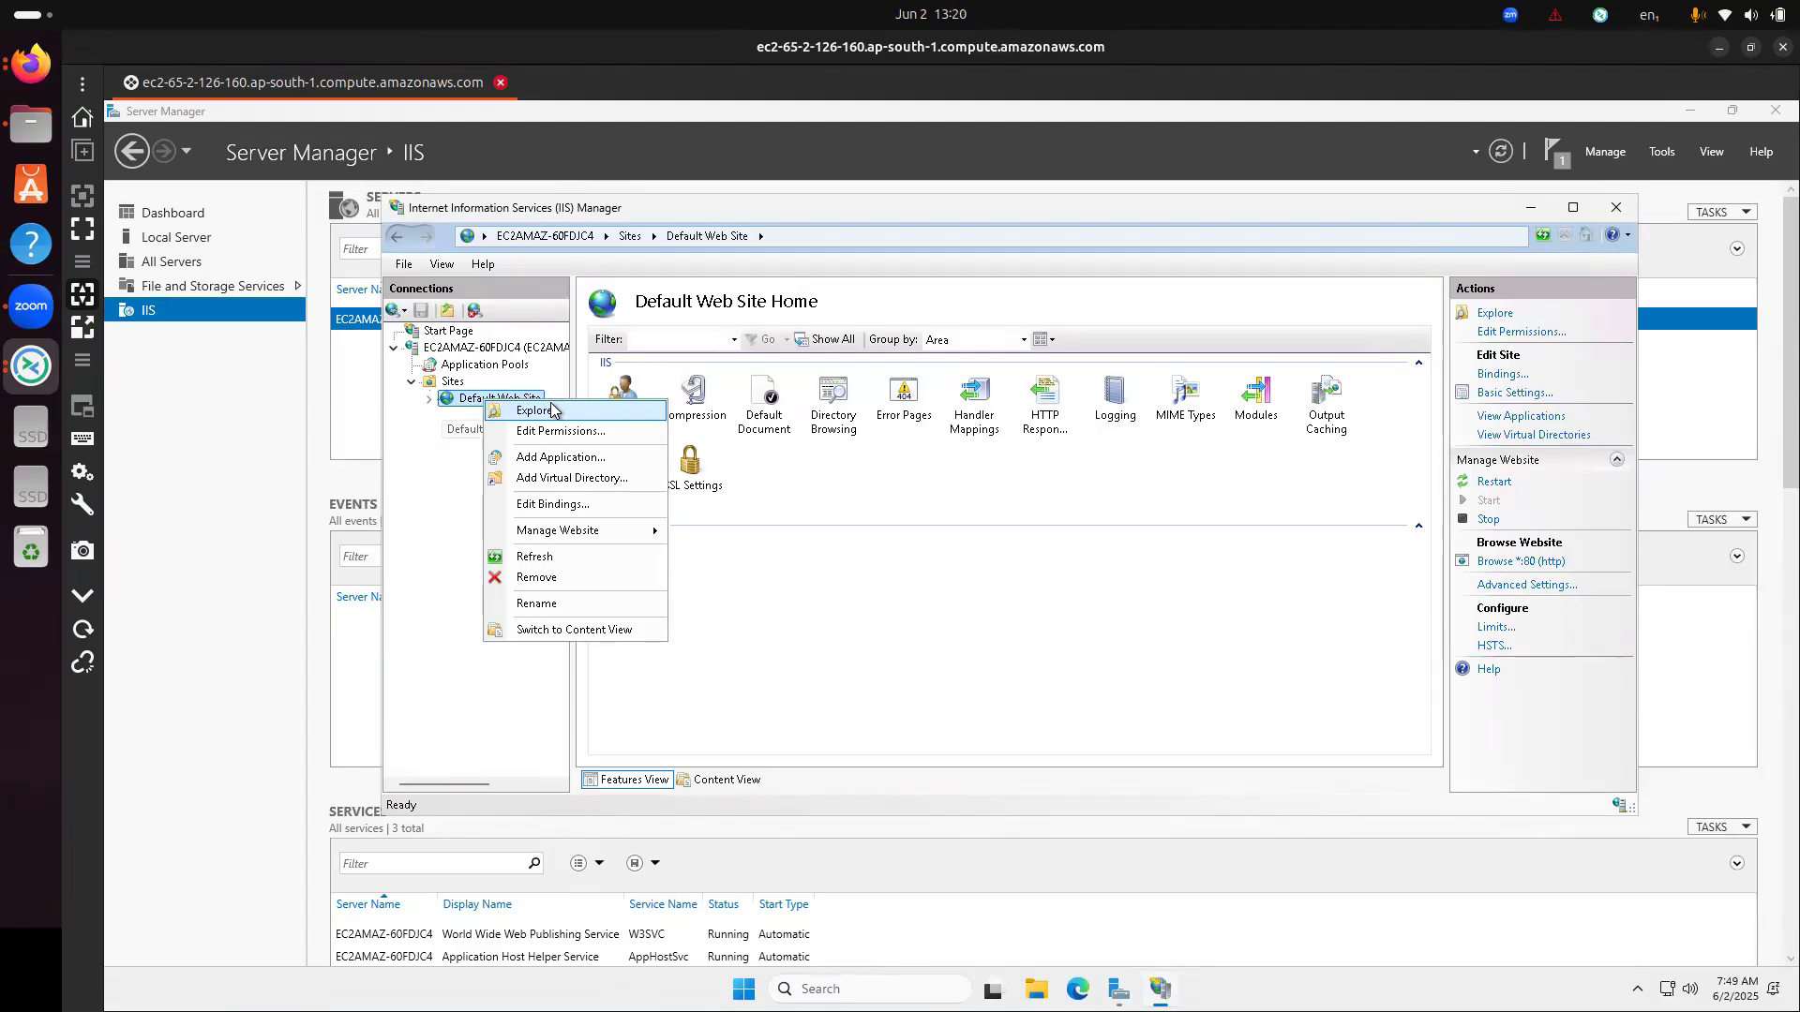
click(693, 413)
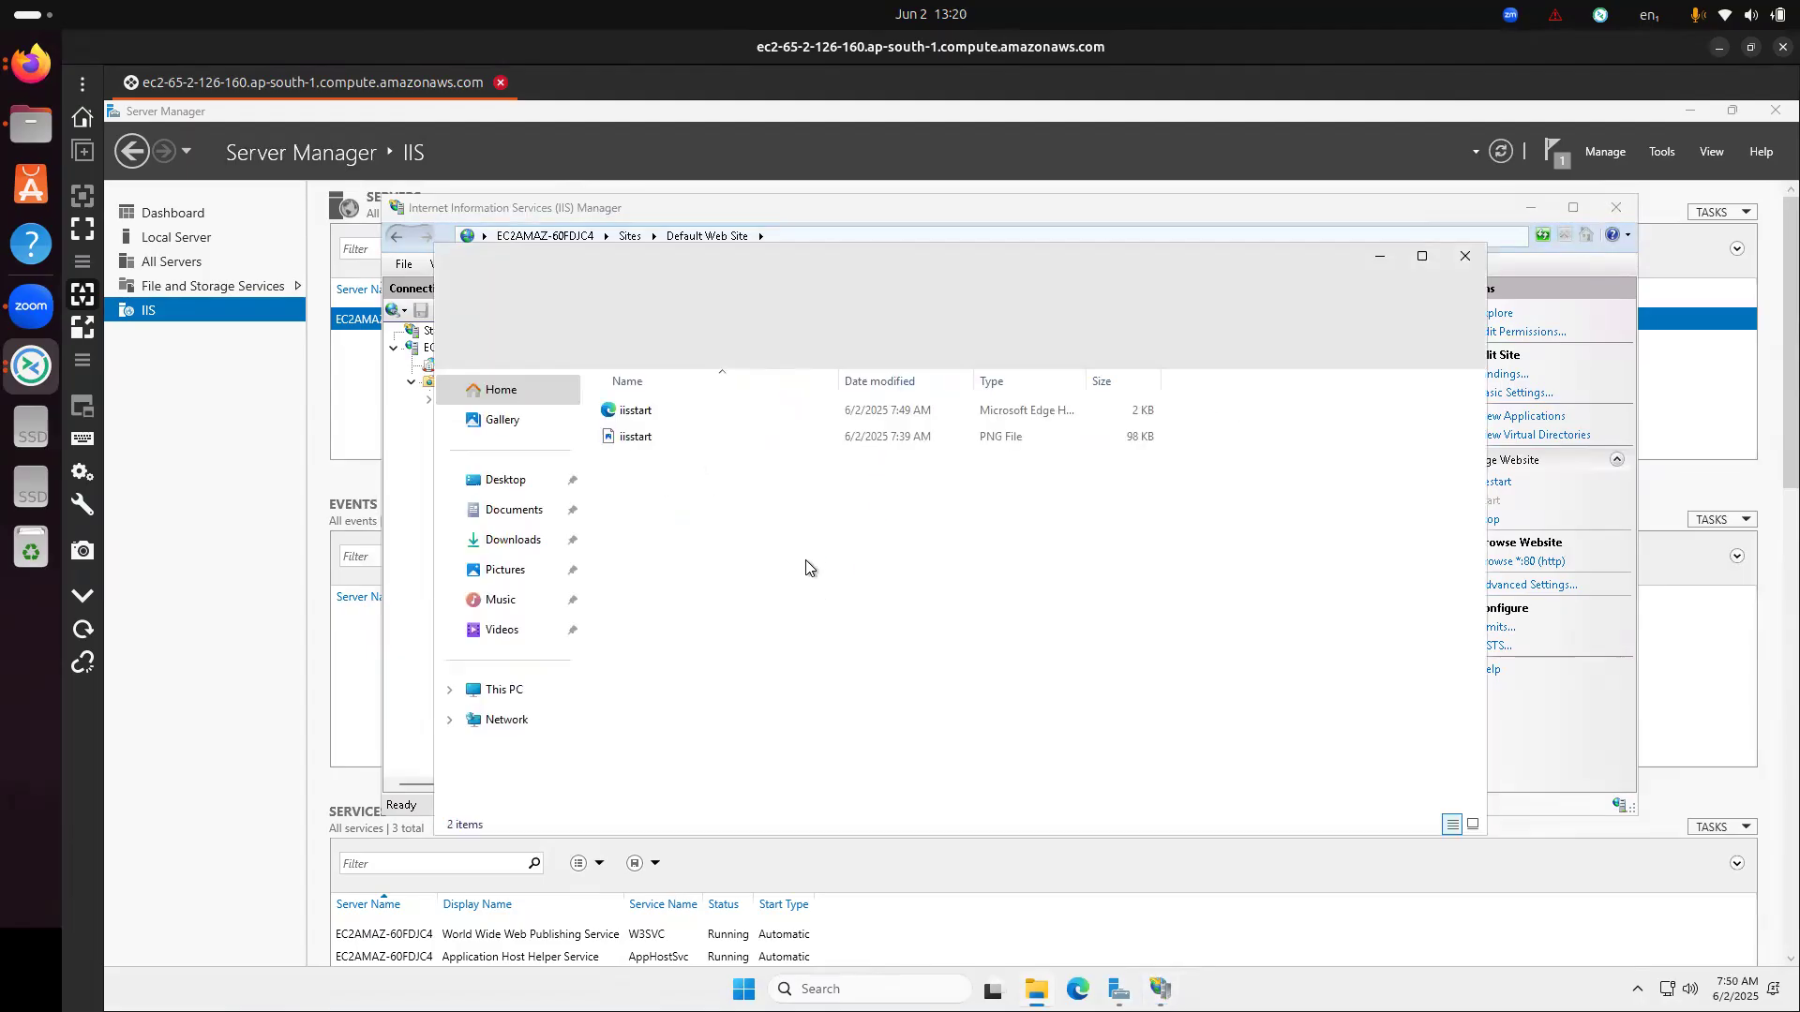
right_click(647, 419)
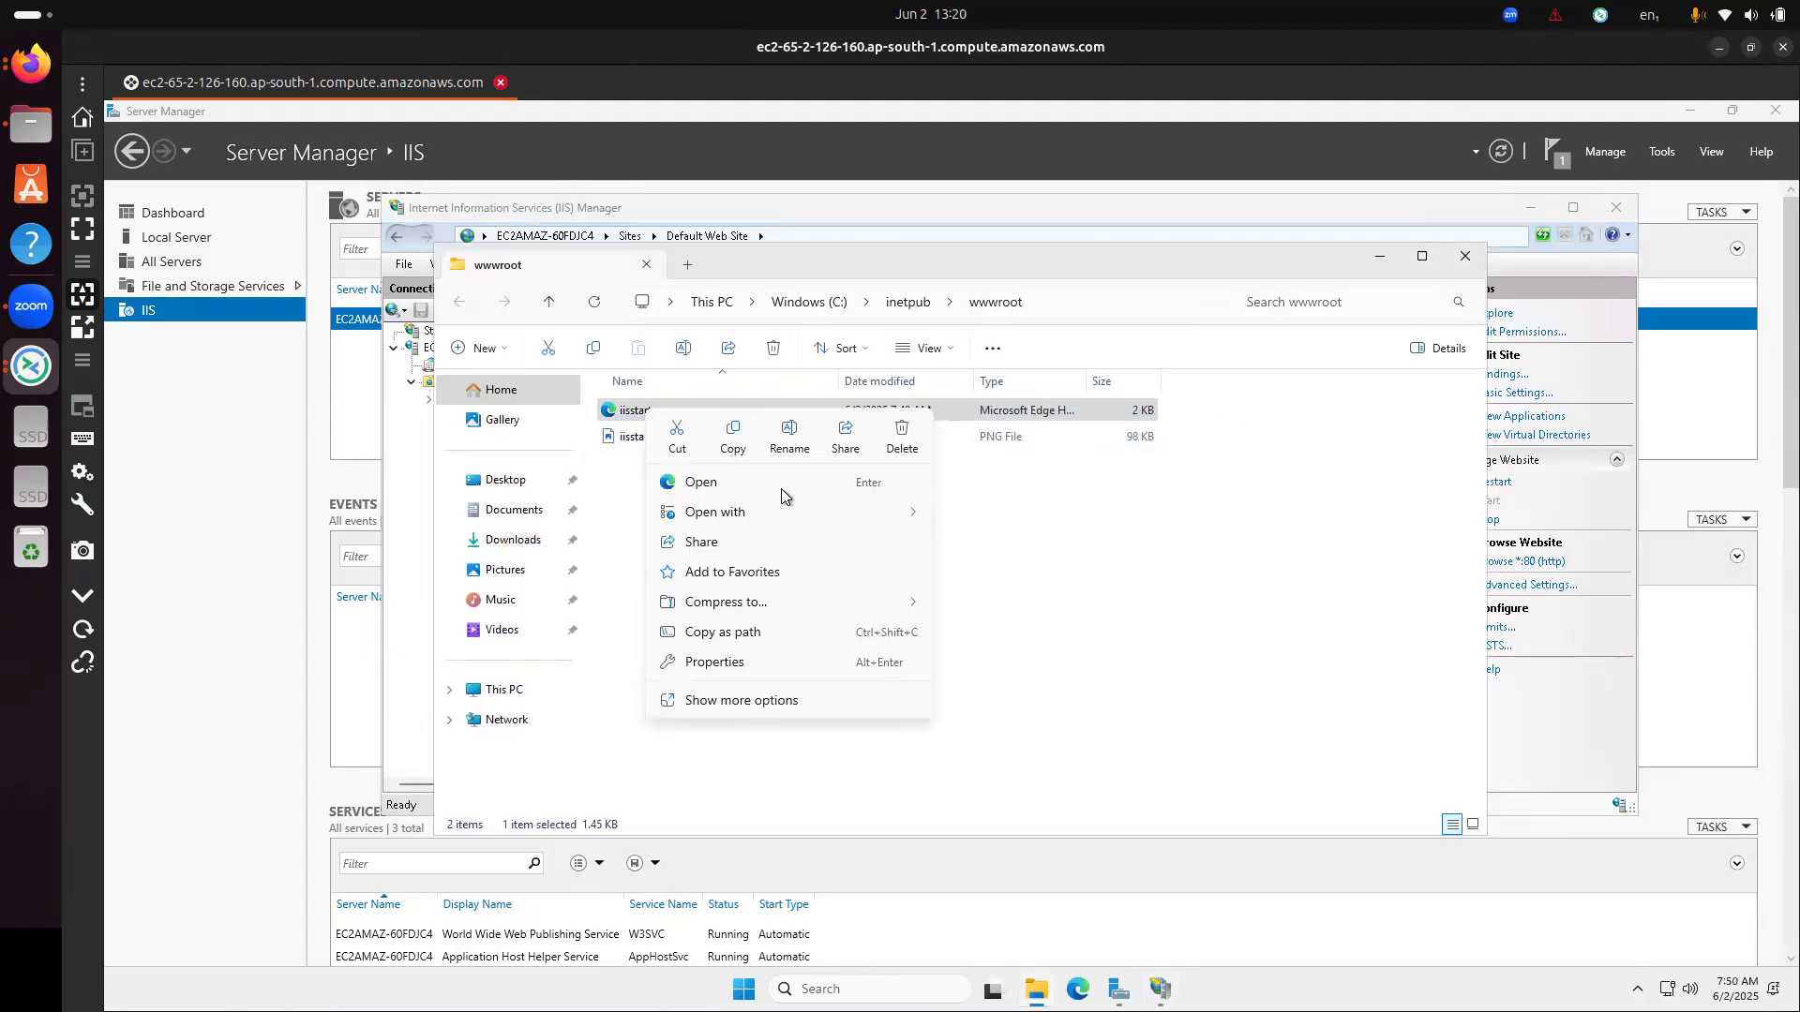
mouse_move(907, 511)
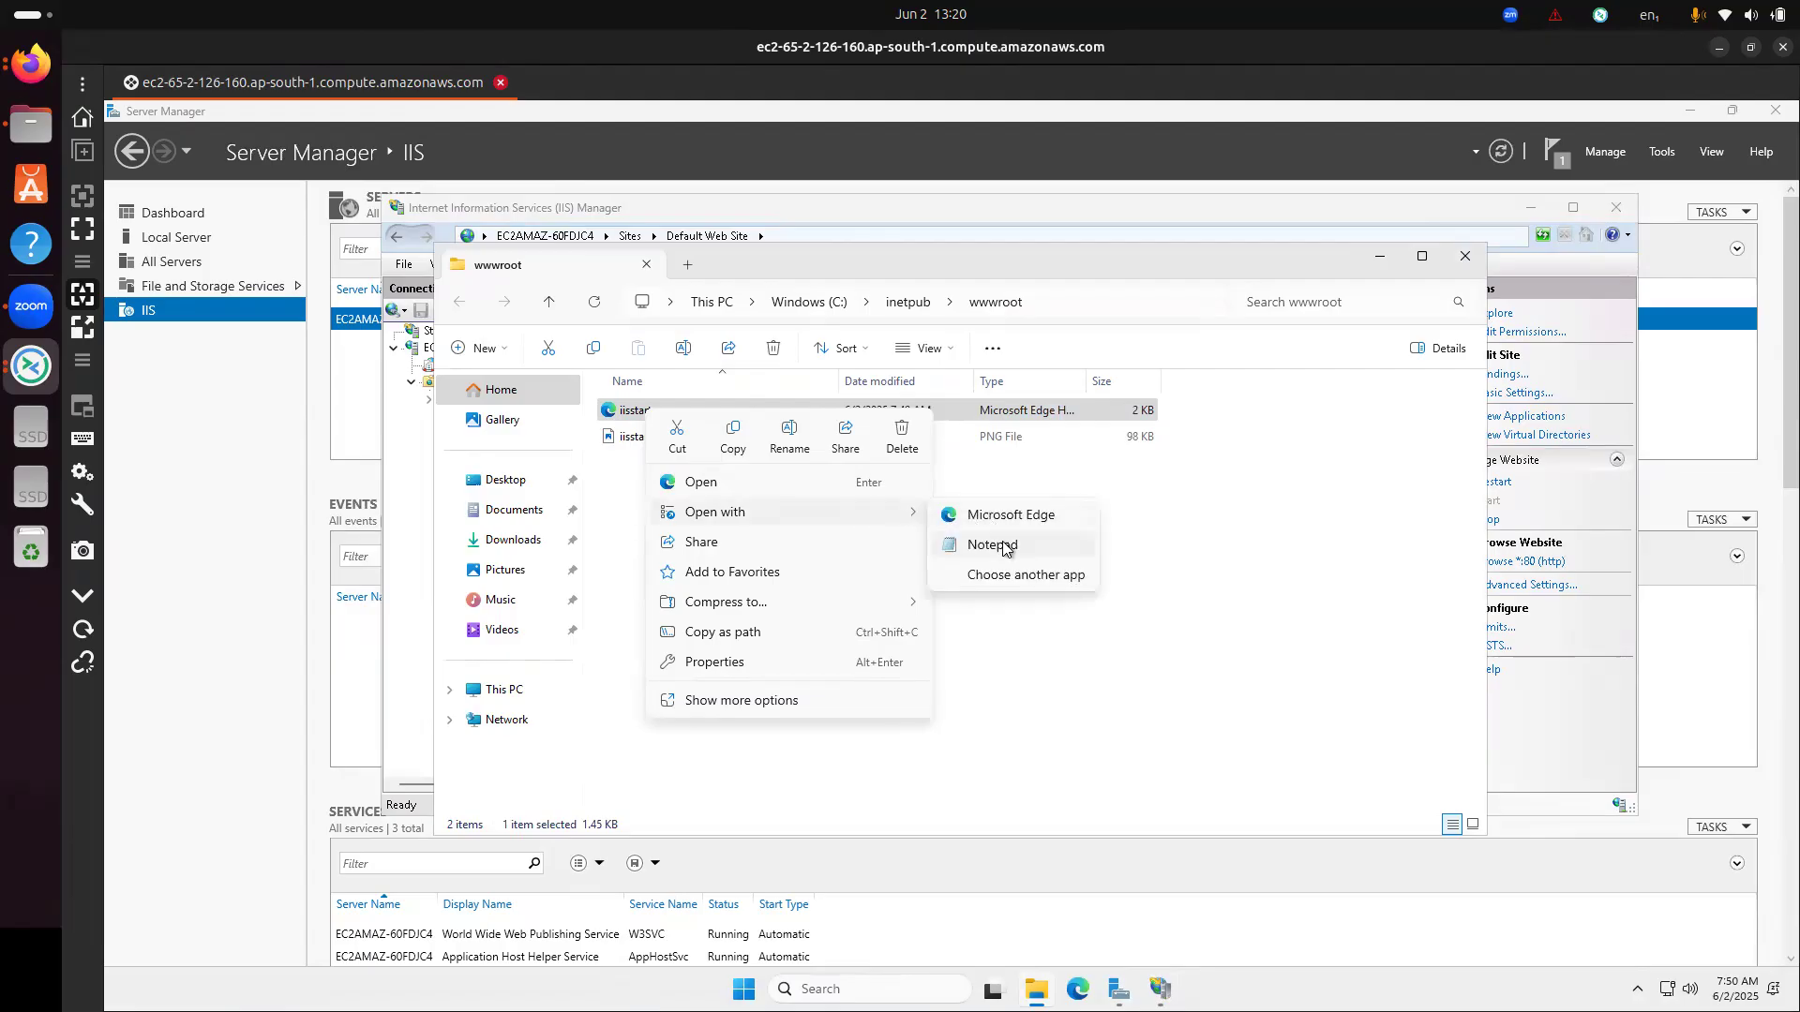
click(1005, 544)
- Append "written with the help of chatgpt by" and the author's name to the "About This Page" heading, then save and close the file and folder
scroll(395, 550, down, 15)
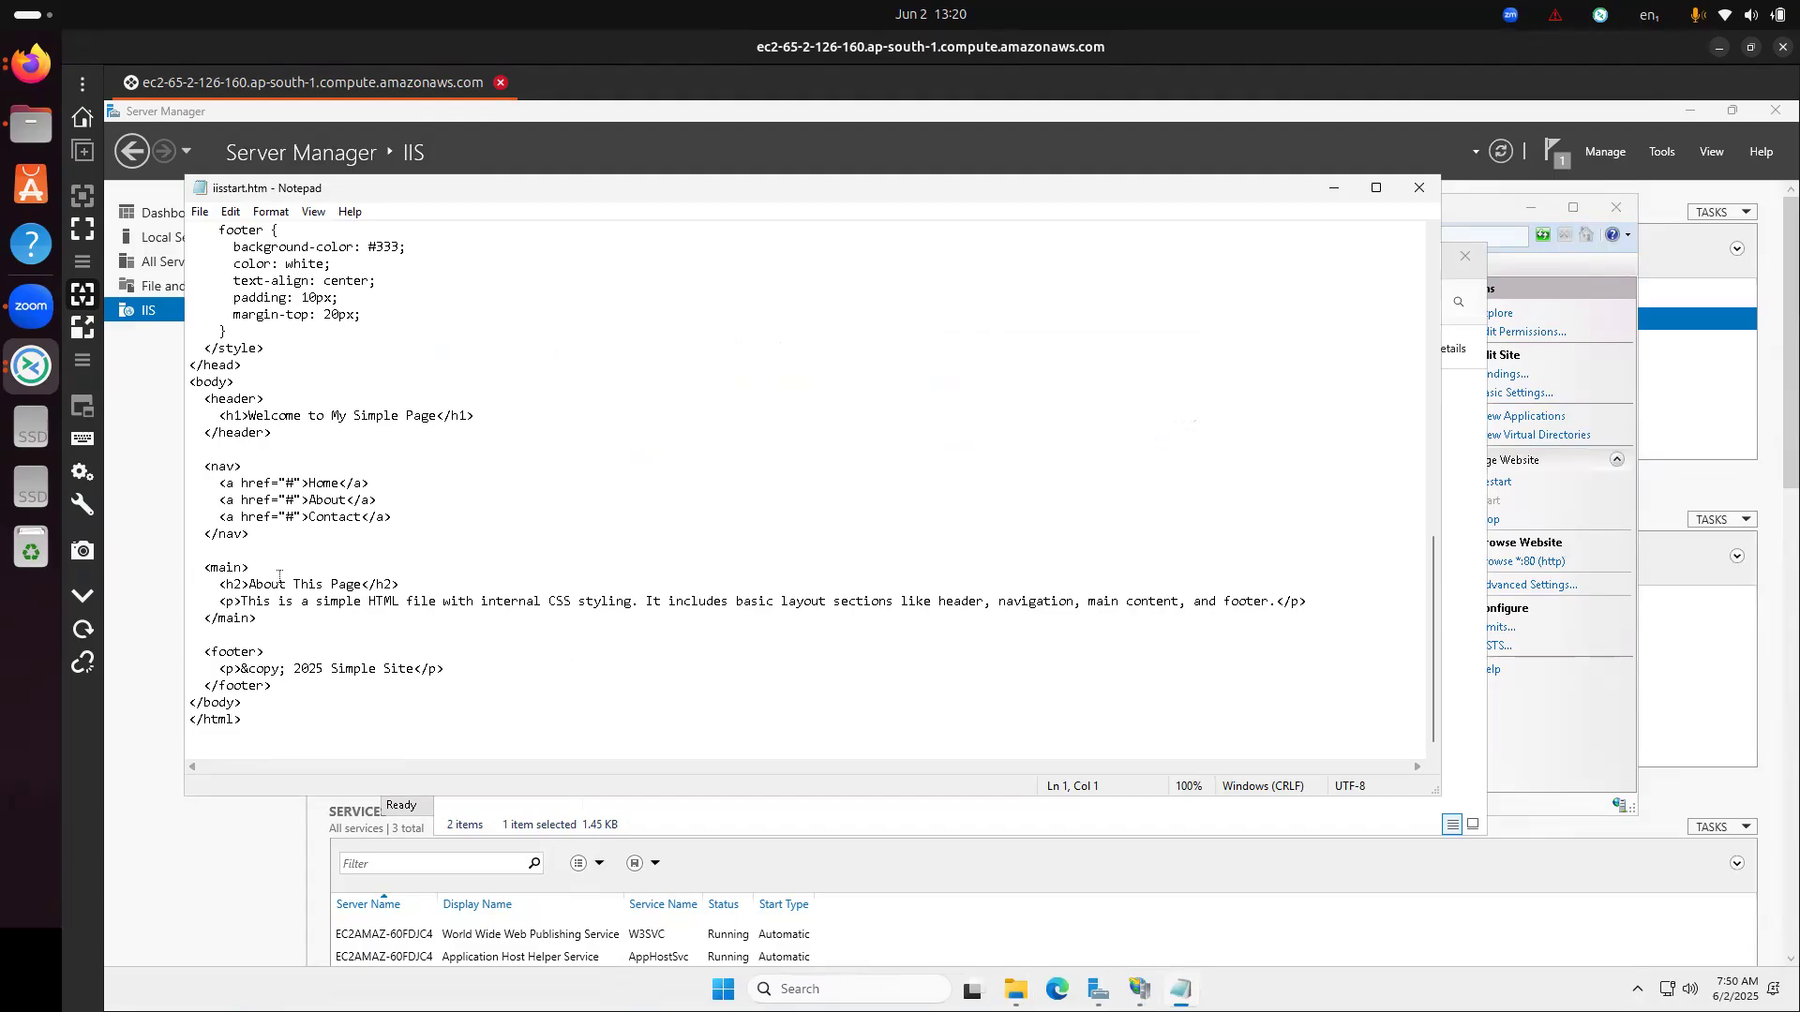
click(364, 587)
text(written )
text(with the )
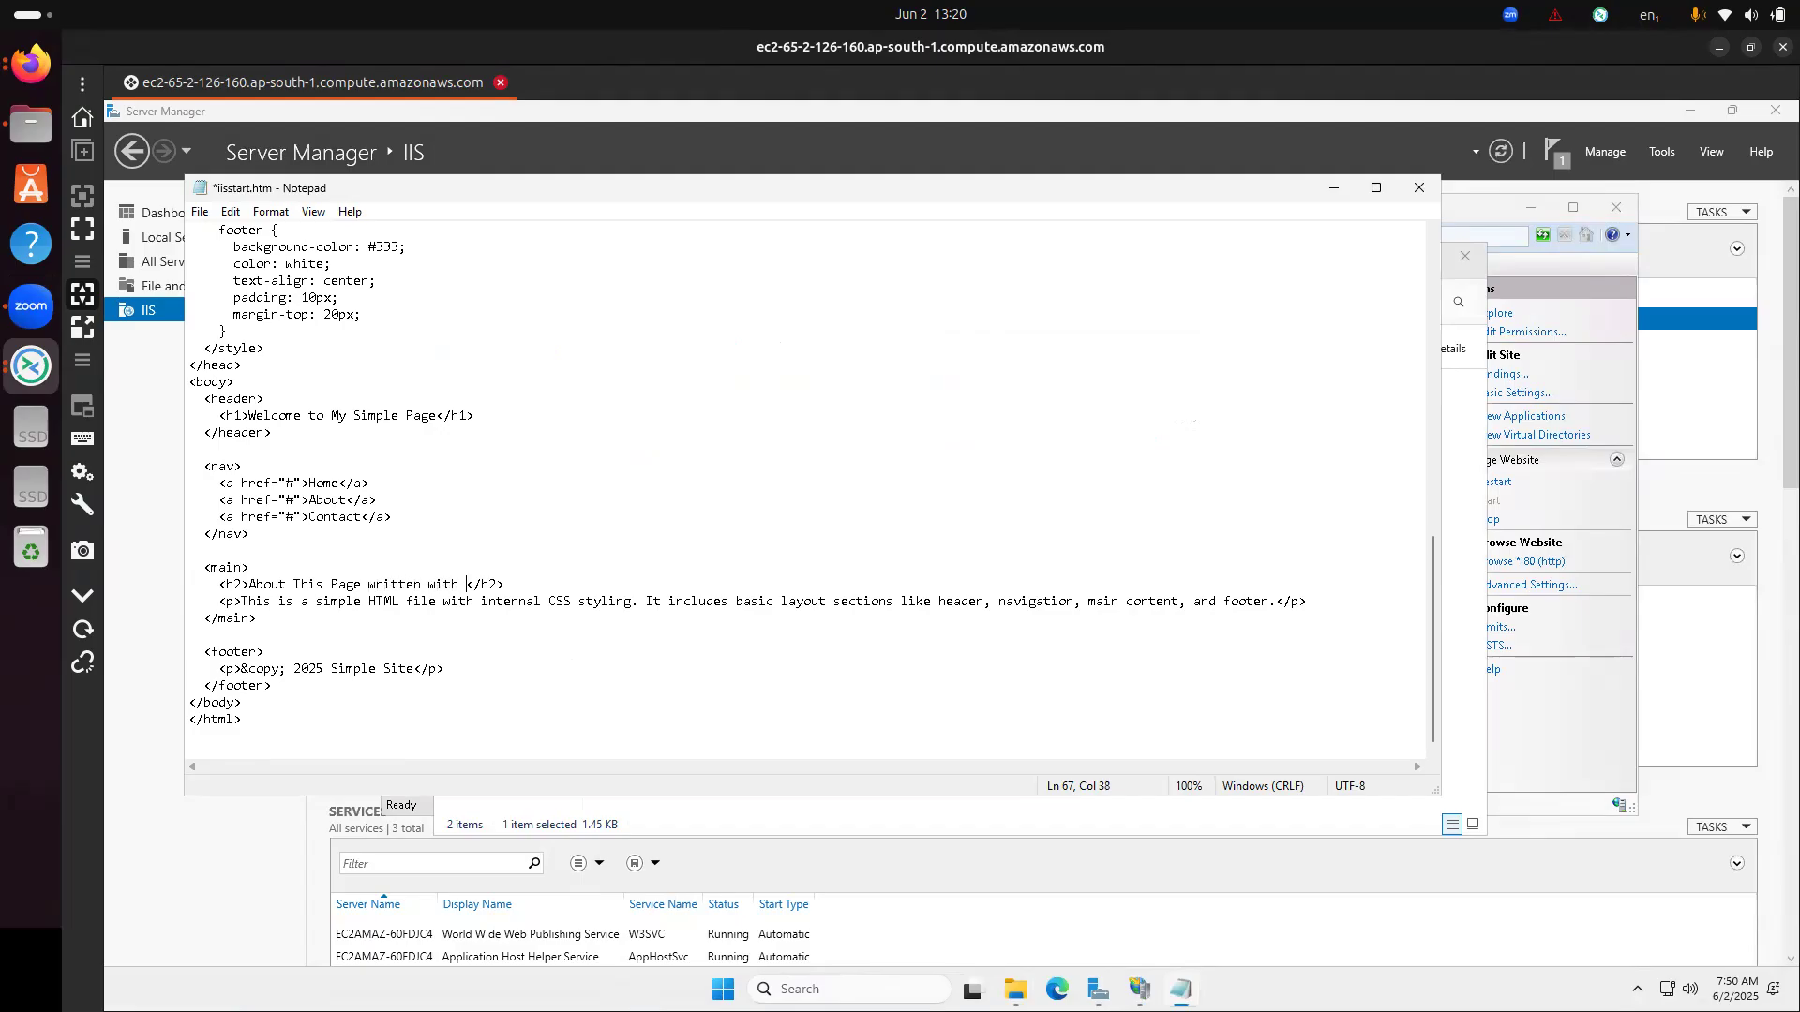
text(help of chatgpt by Jeevan)
key(ctrl+s)
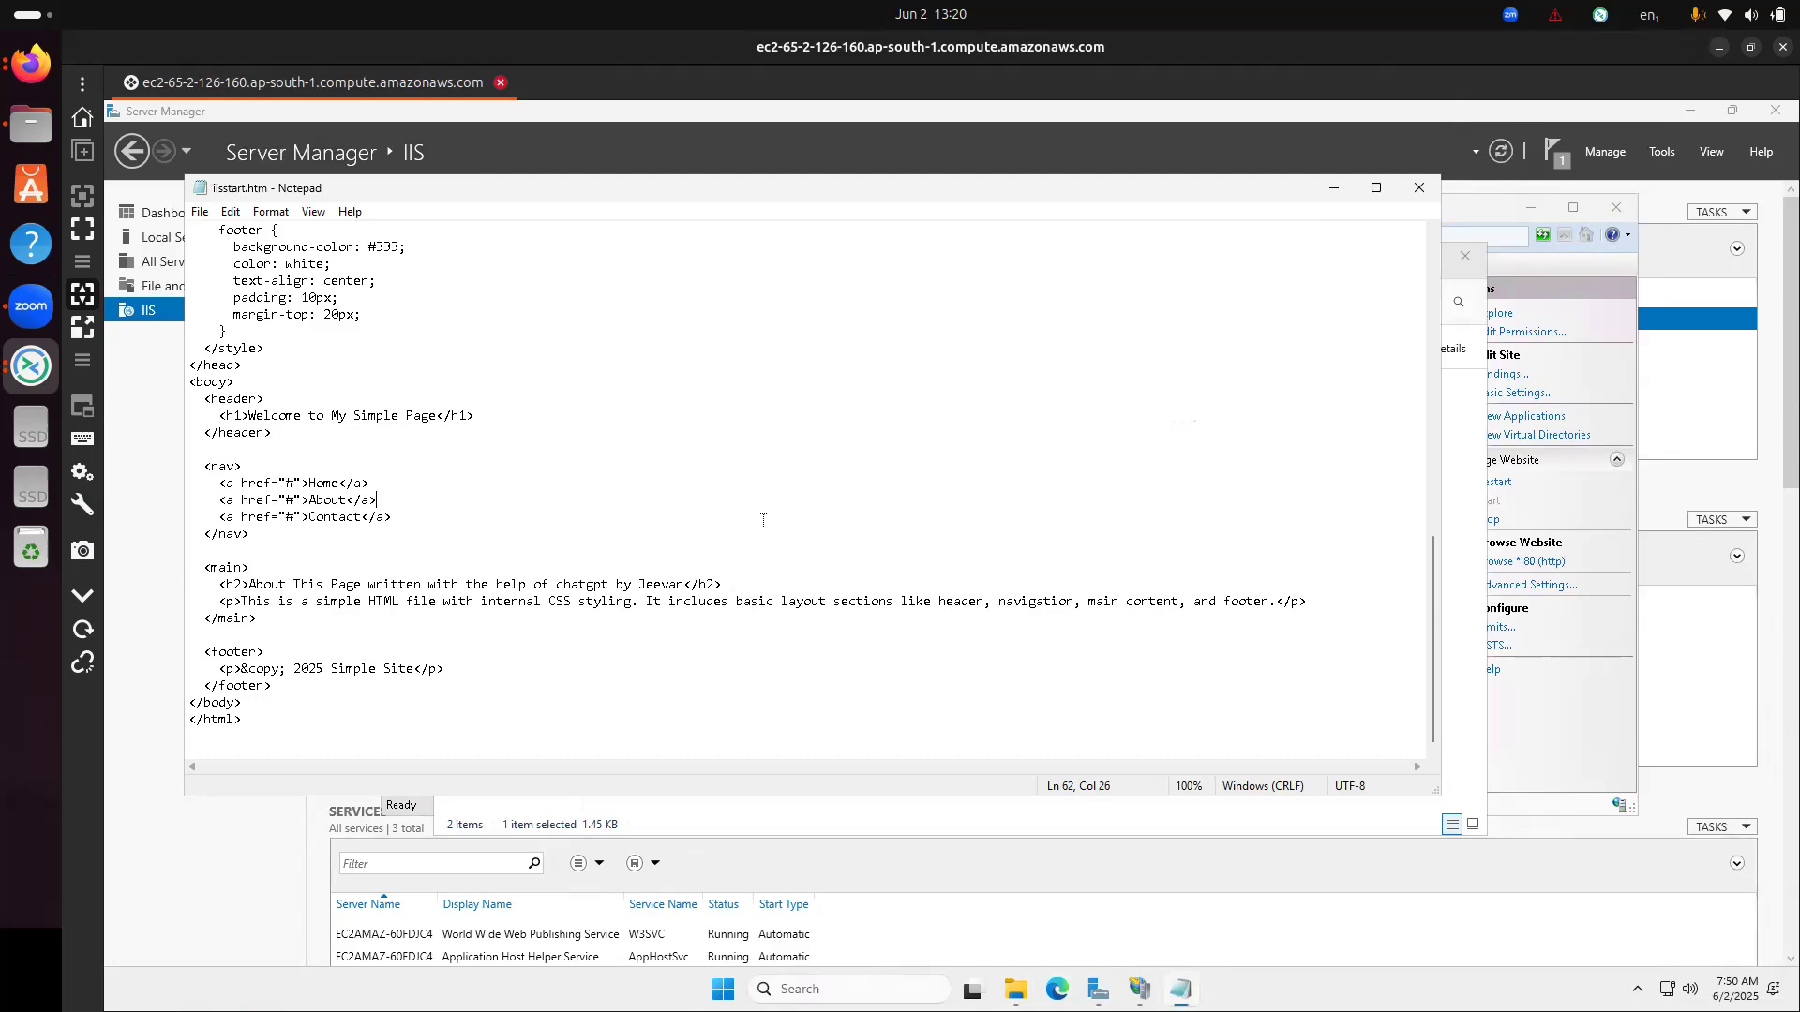
click(1421, 188)
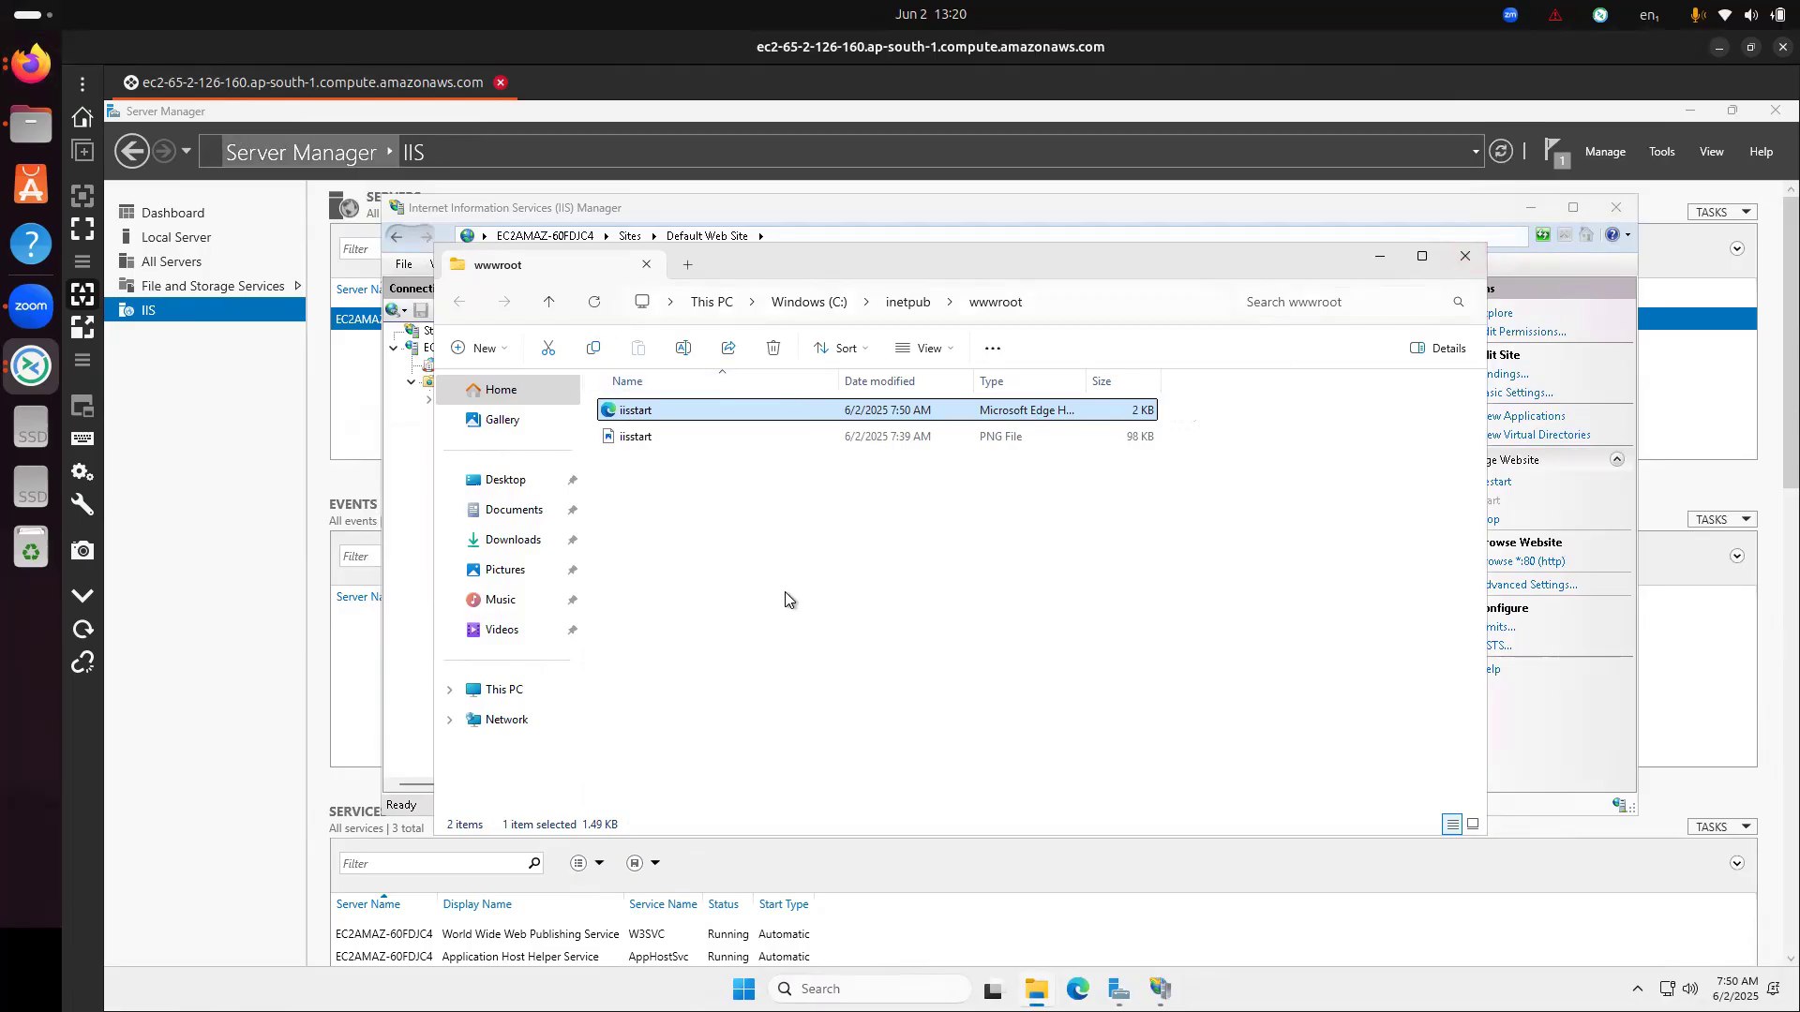
click(1465, 258)
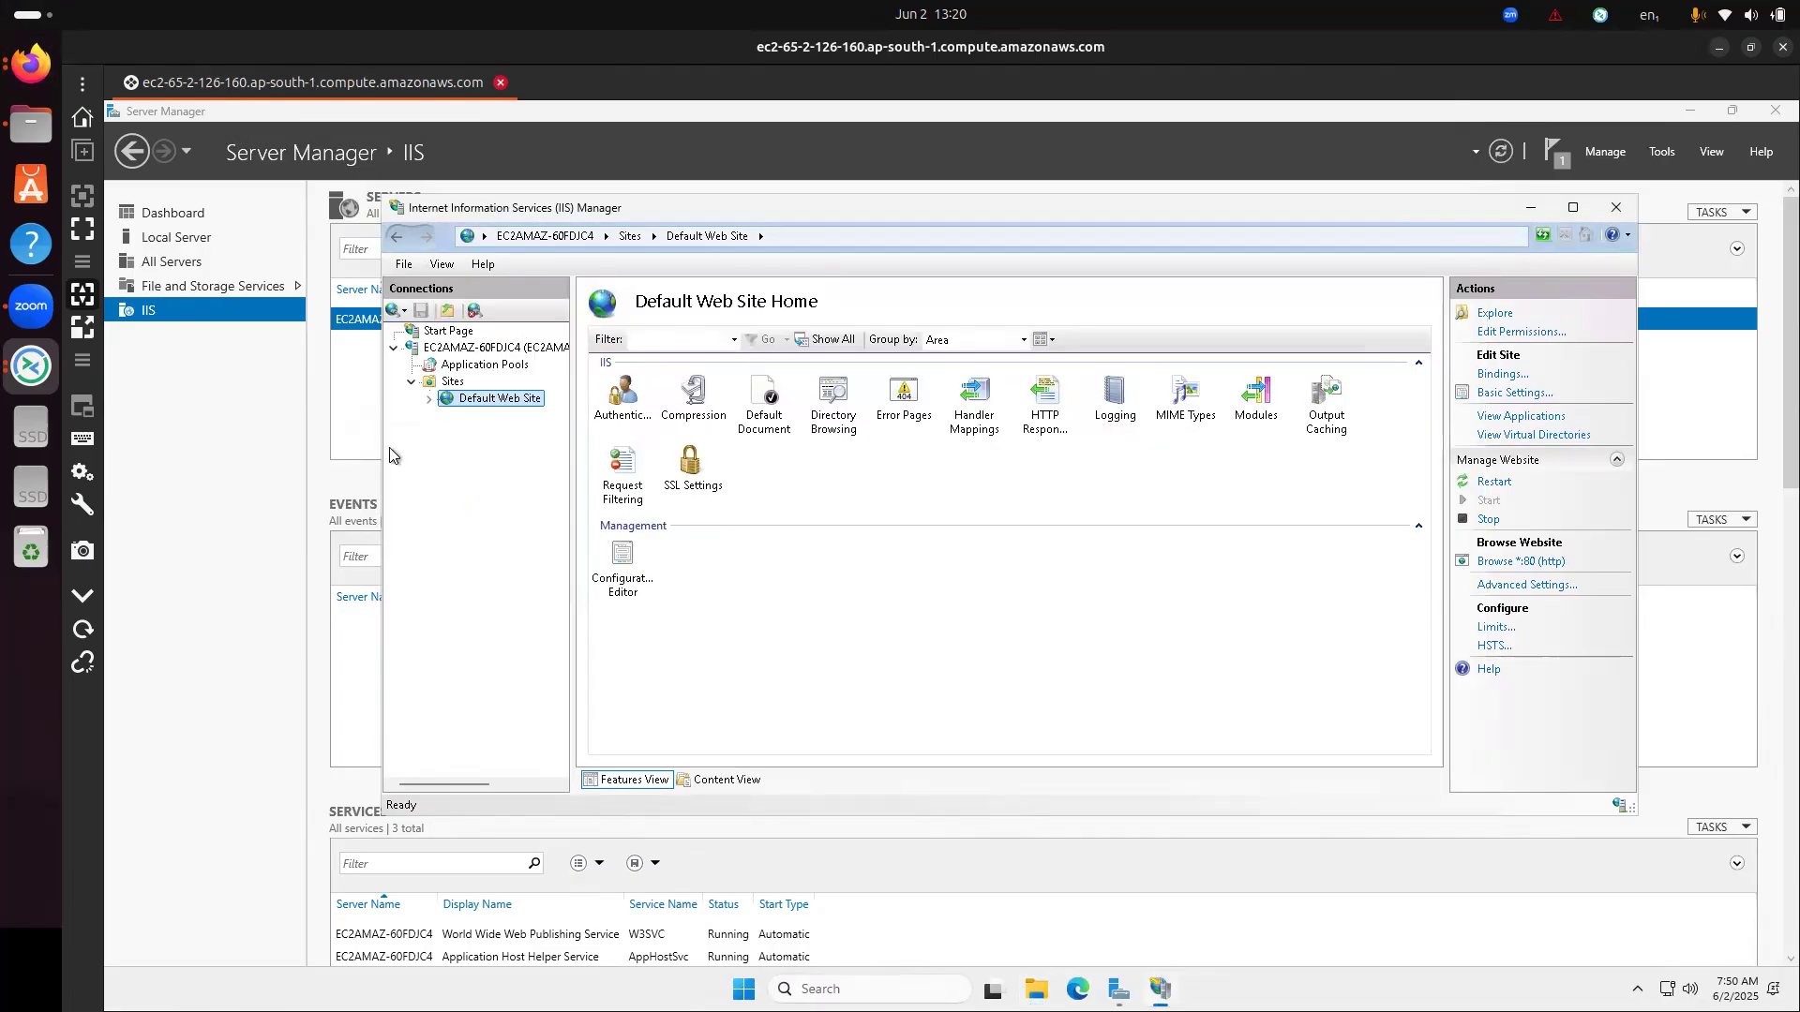
- Switch to Firefox, reload the hosted page, and check the edited "About This Page" heading
click(37, 70)
click(590, 370)
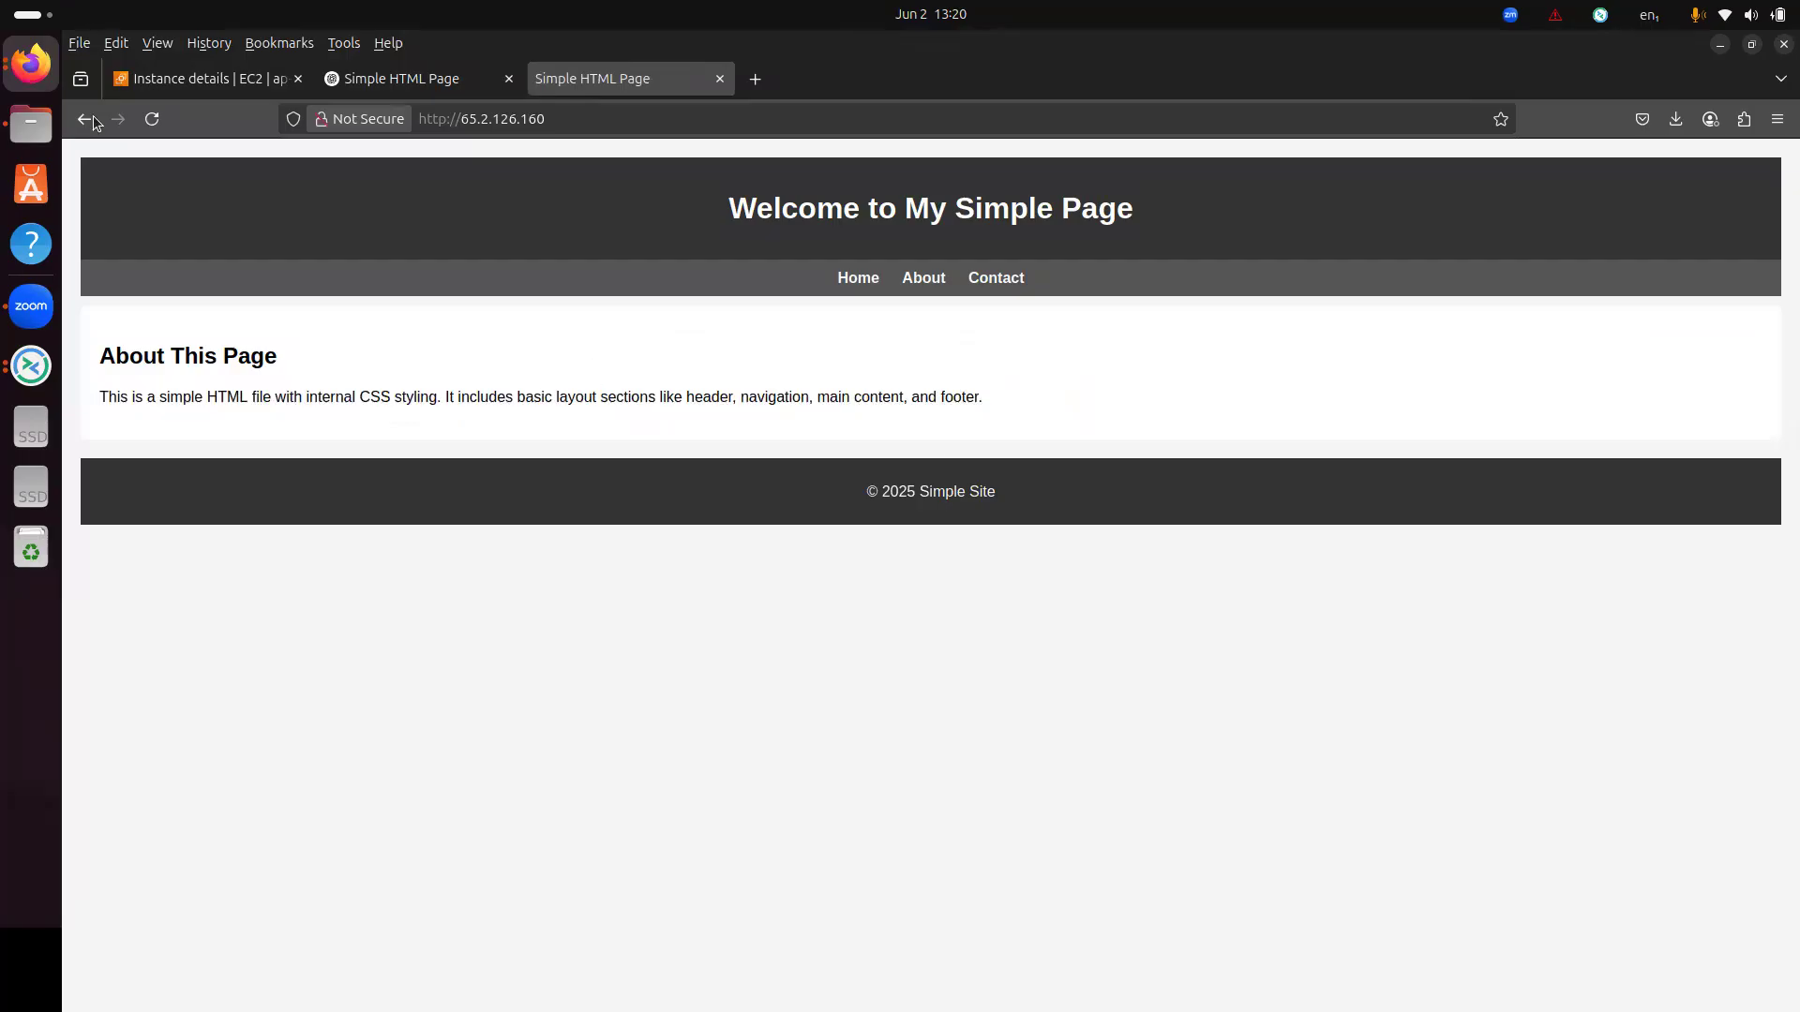
click(152, 118)
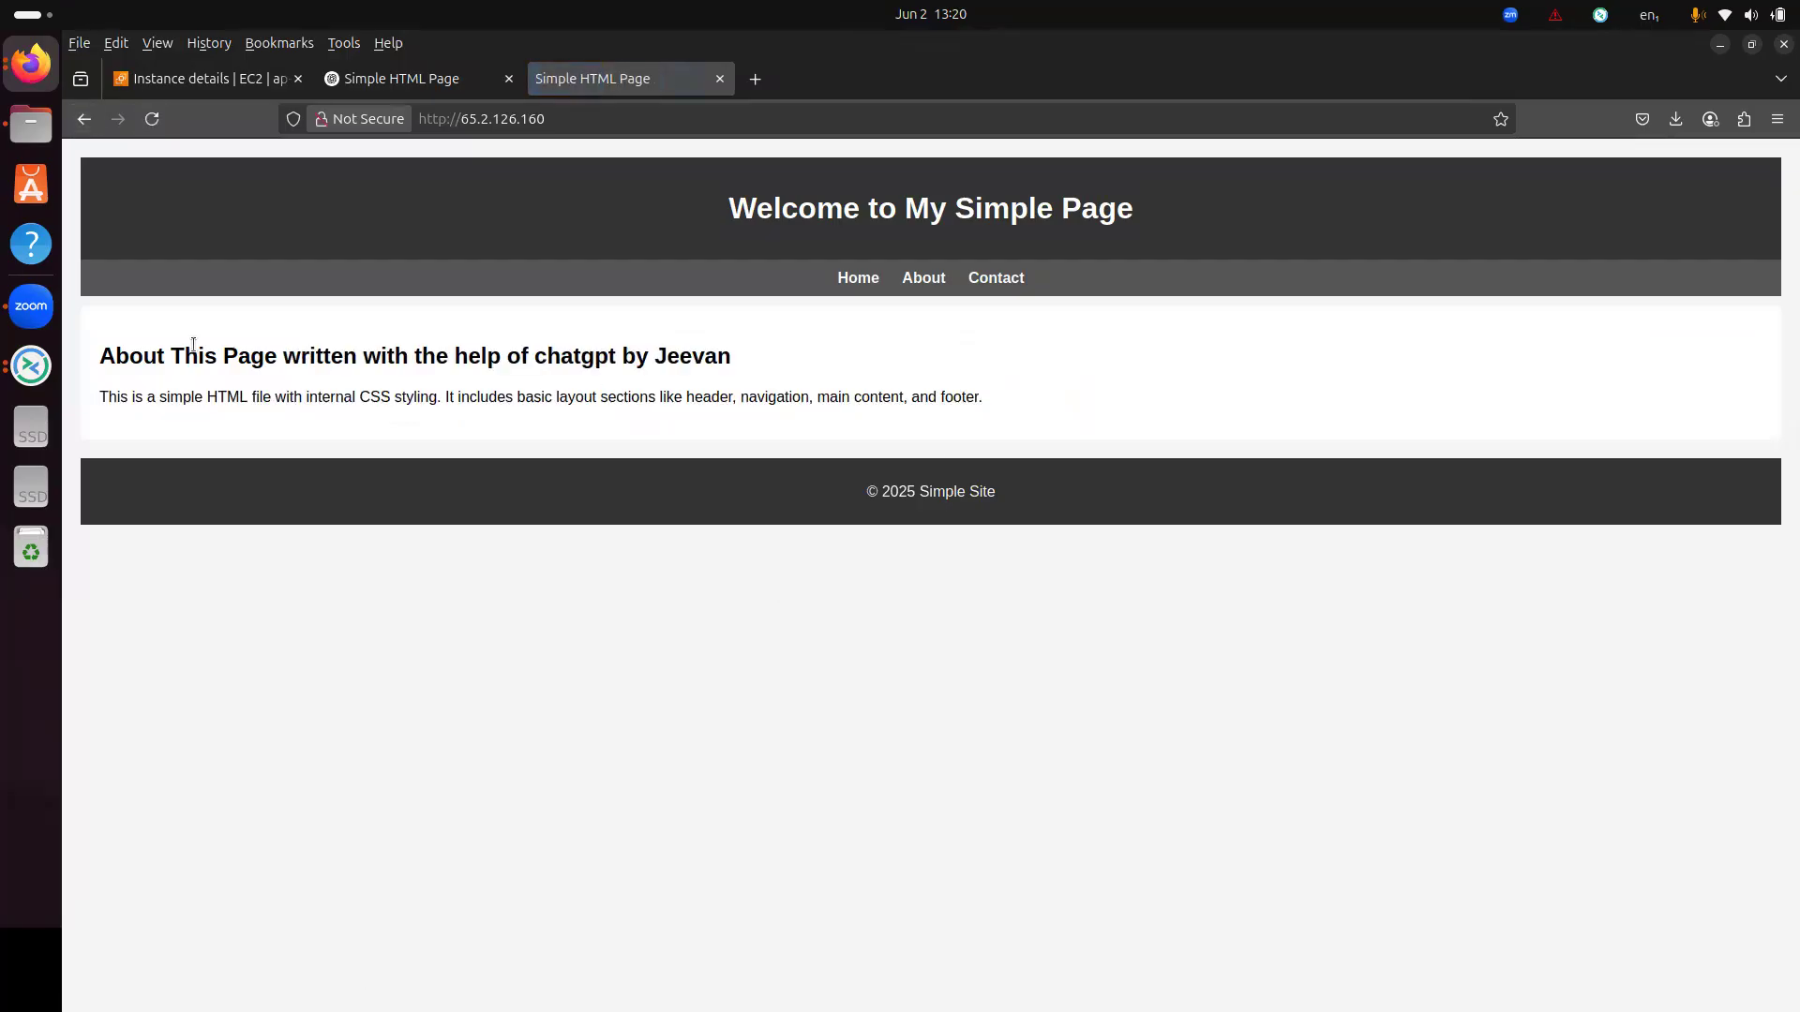
drag(100, 355, 875, 349)
click(875, 349)
drag(99, 356, 414, 342)
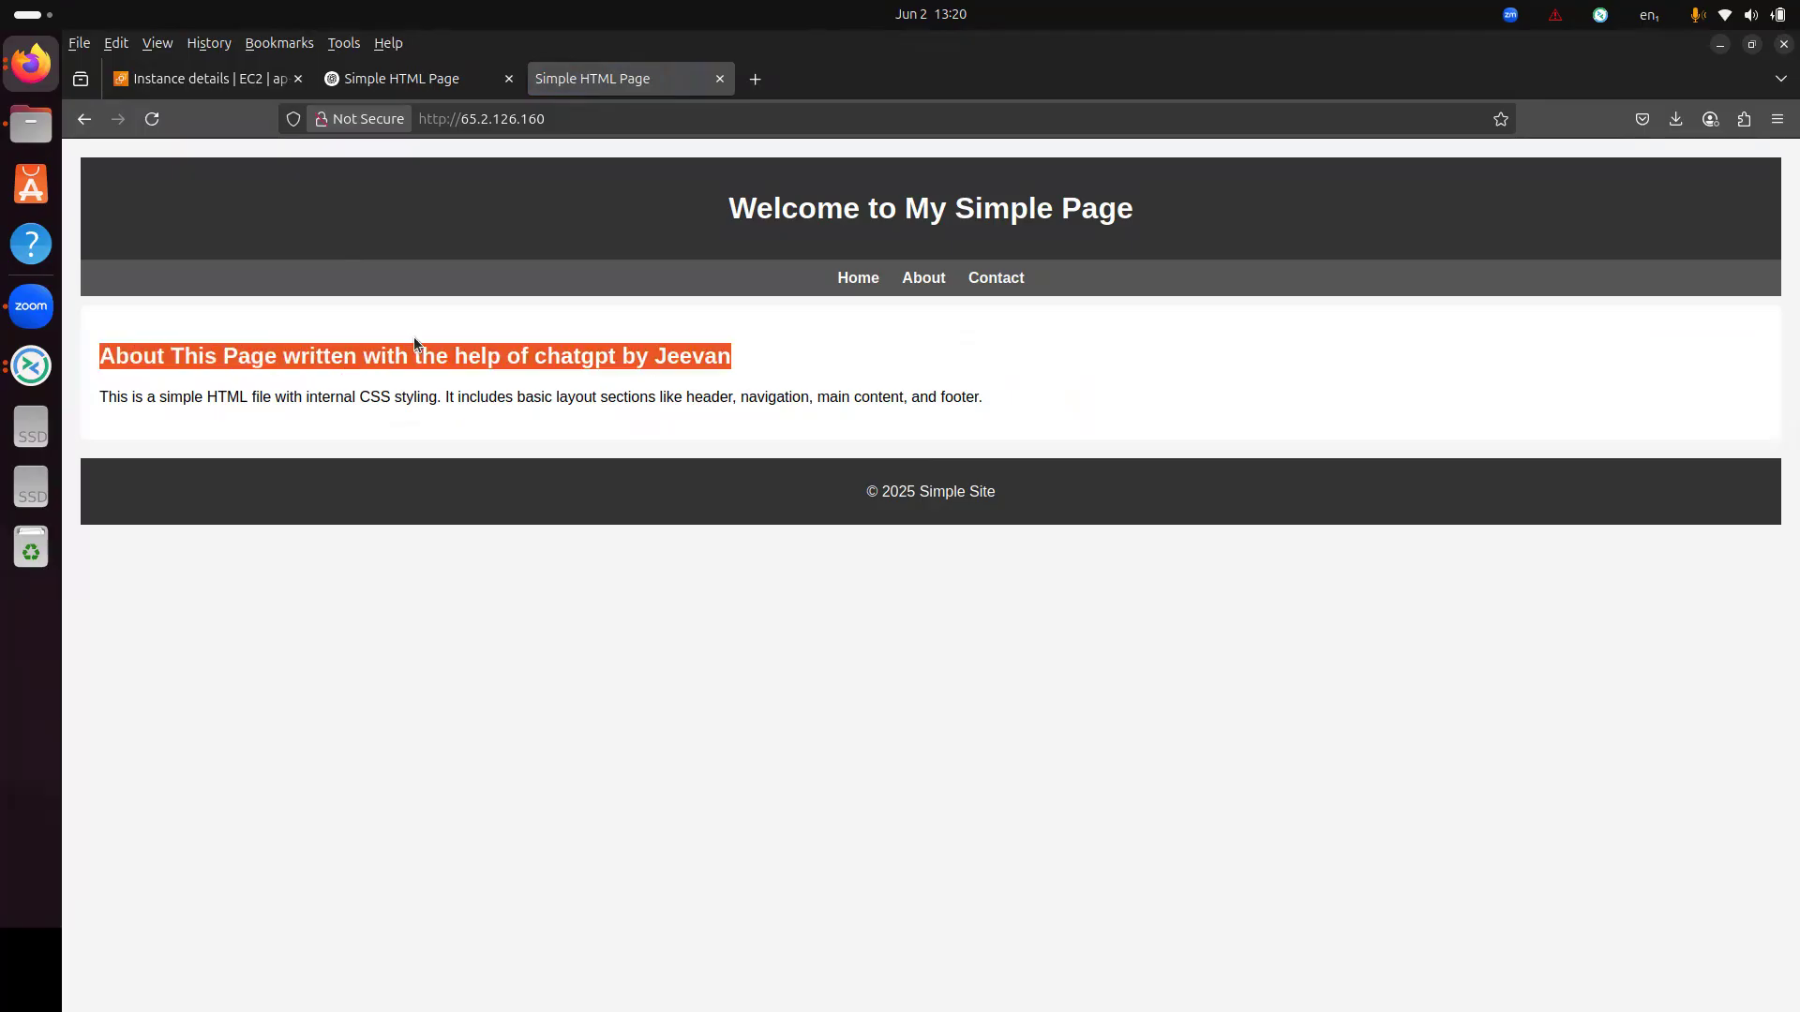
- Examine the ChatGPT credit in the hosted page's "About This Page" heading
click(414, 339)
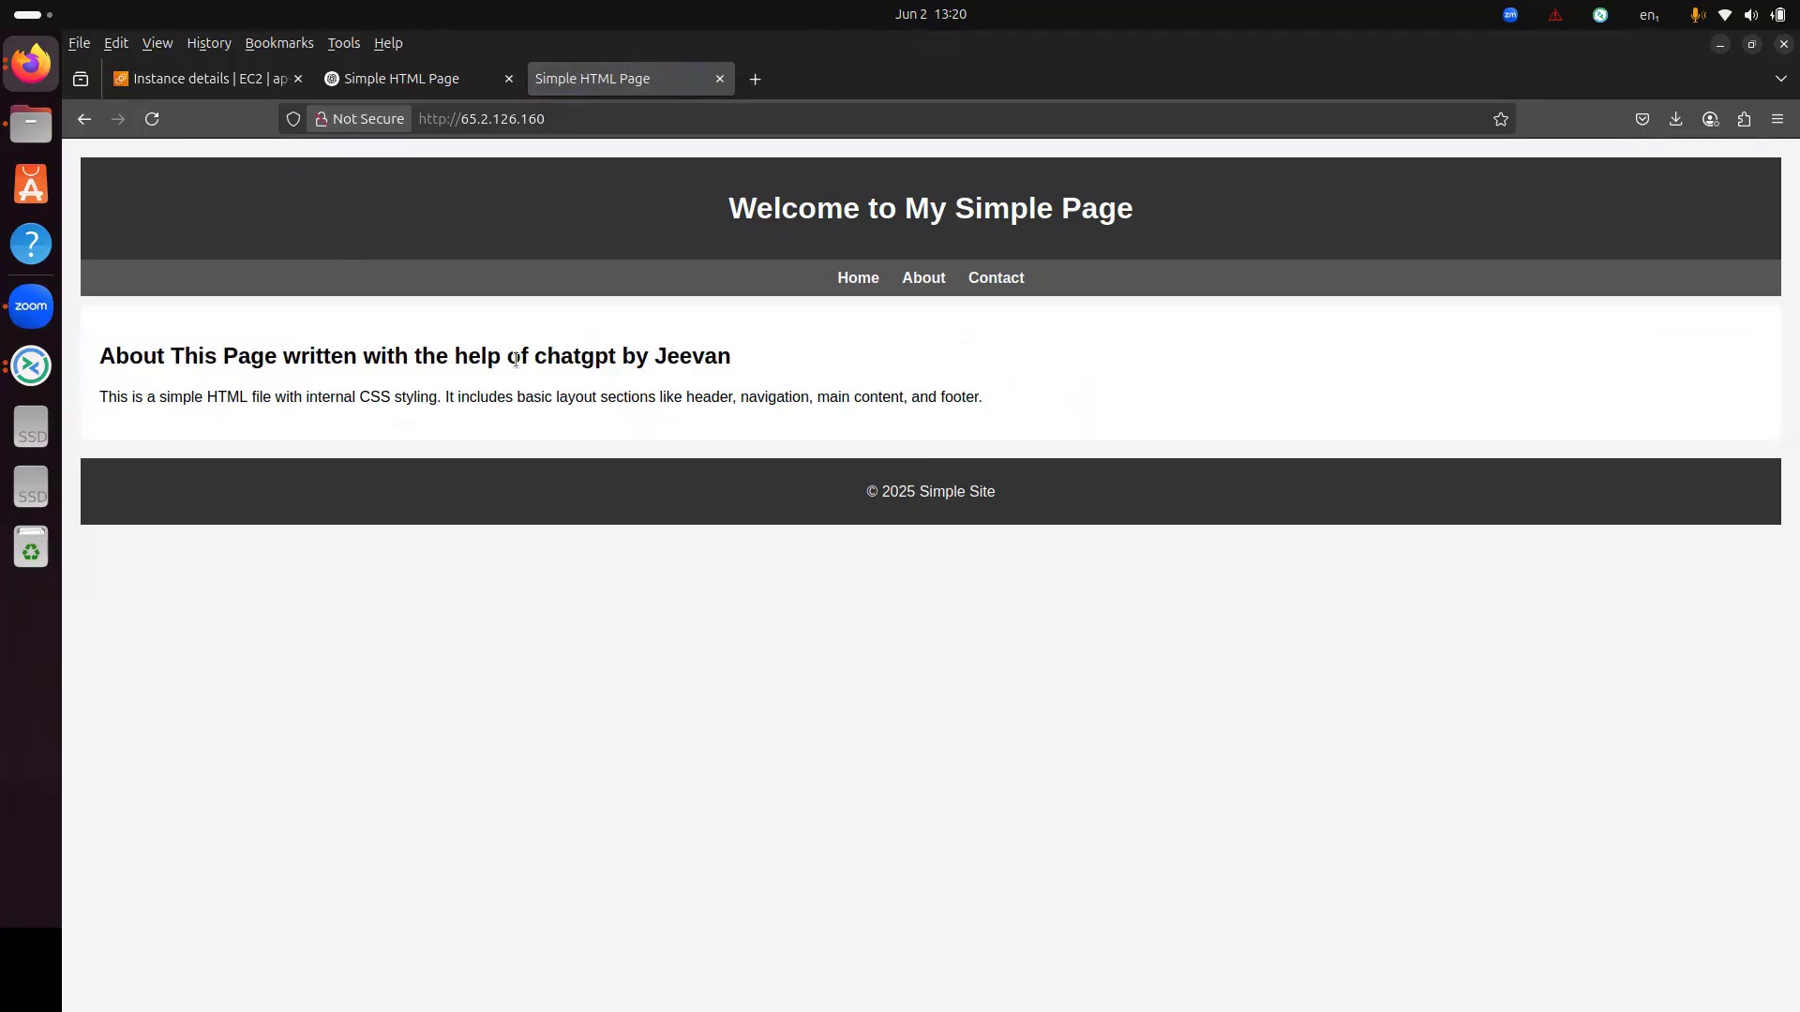
double_click(567, 354)
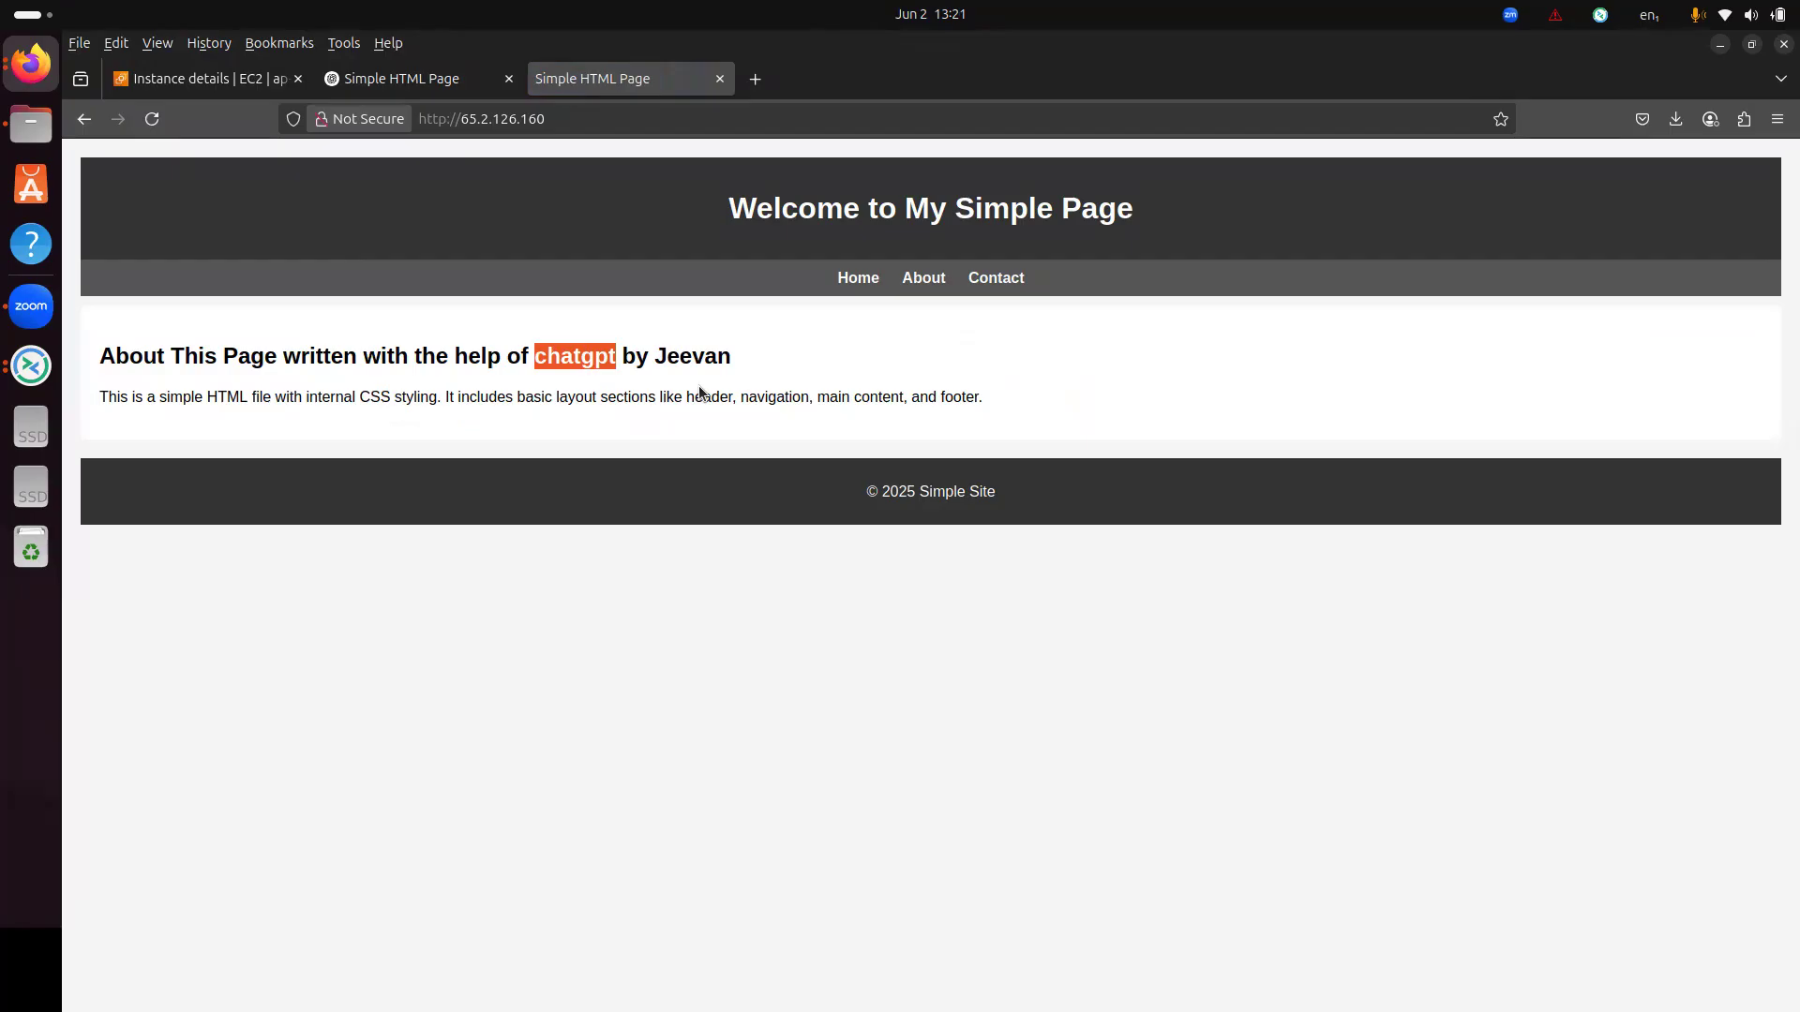
- Return to the EC2 instances list and terminate the "windows web hosting" instance
click(195, 82)
click(208, 203)
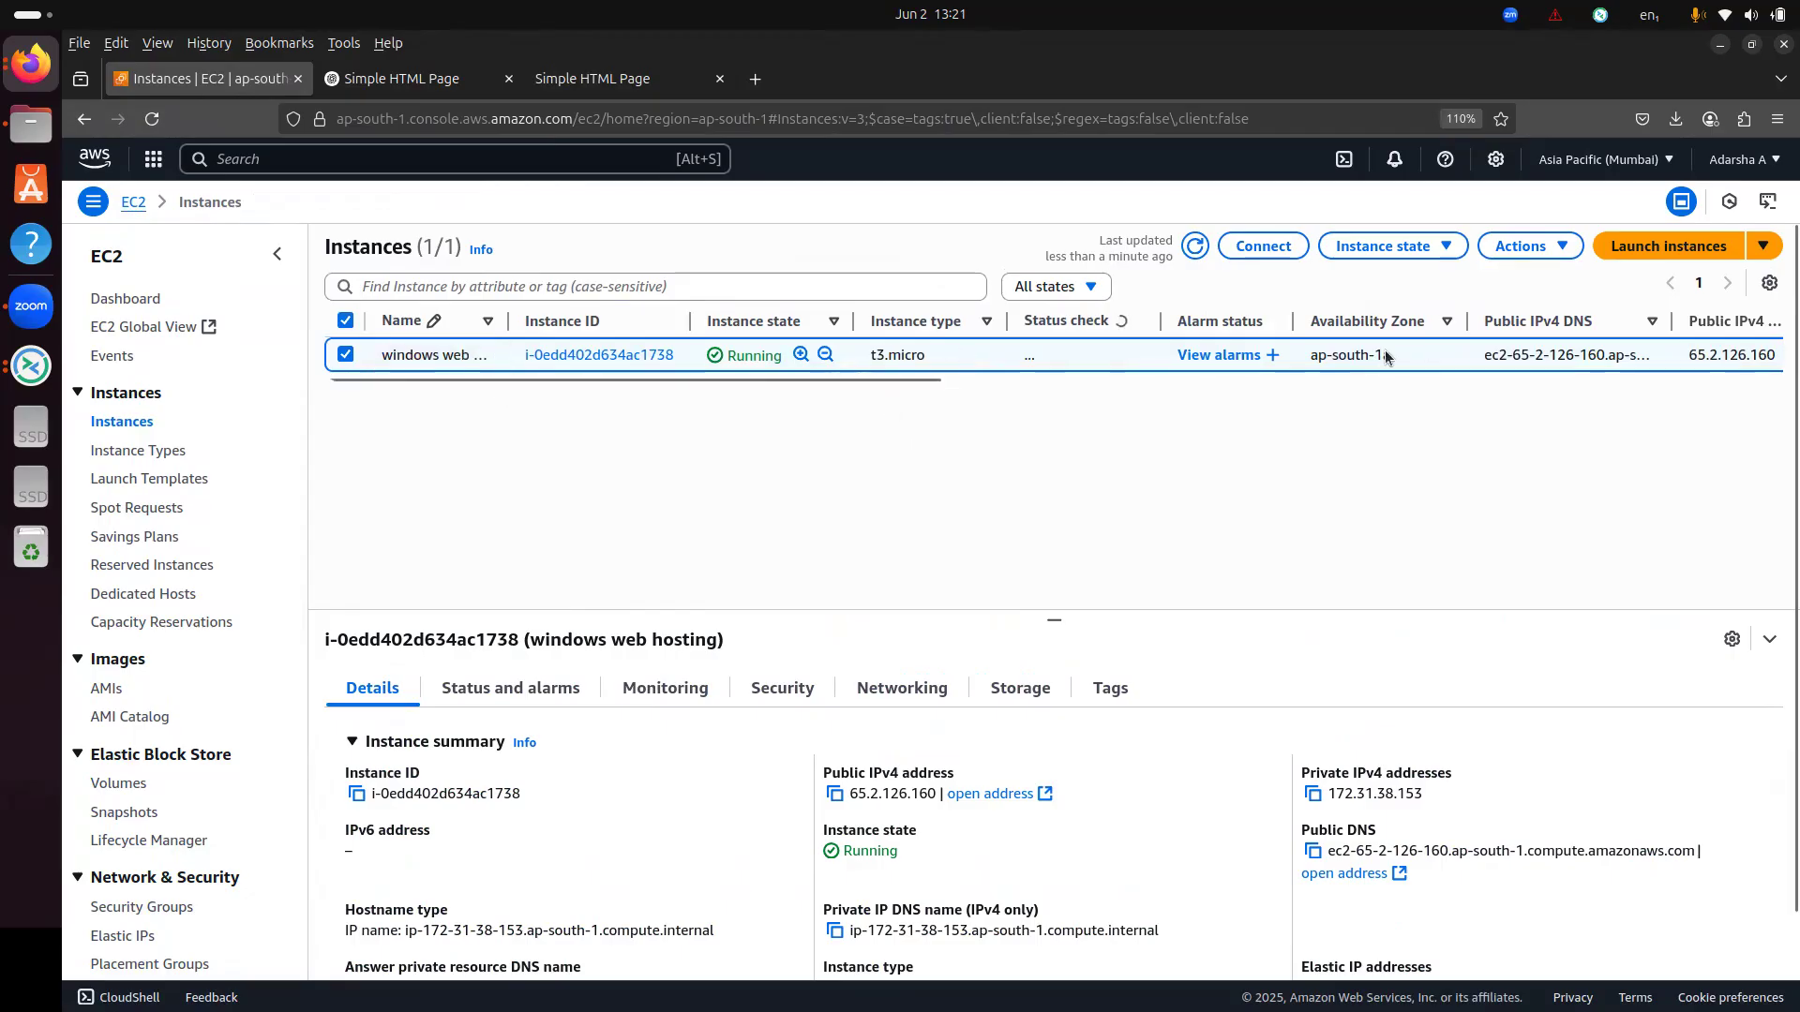
click(346, 354)
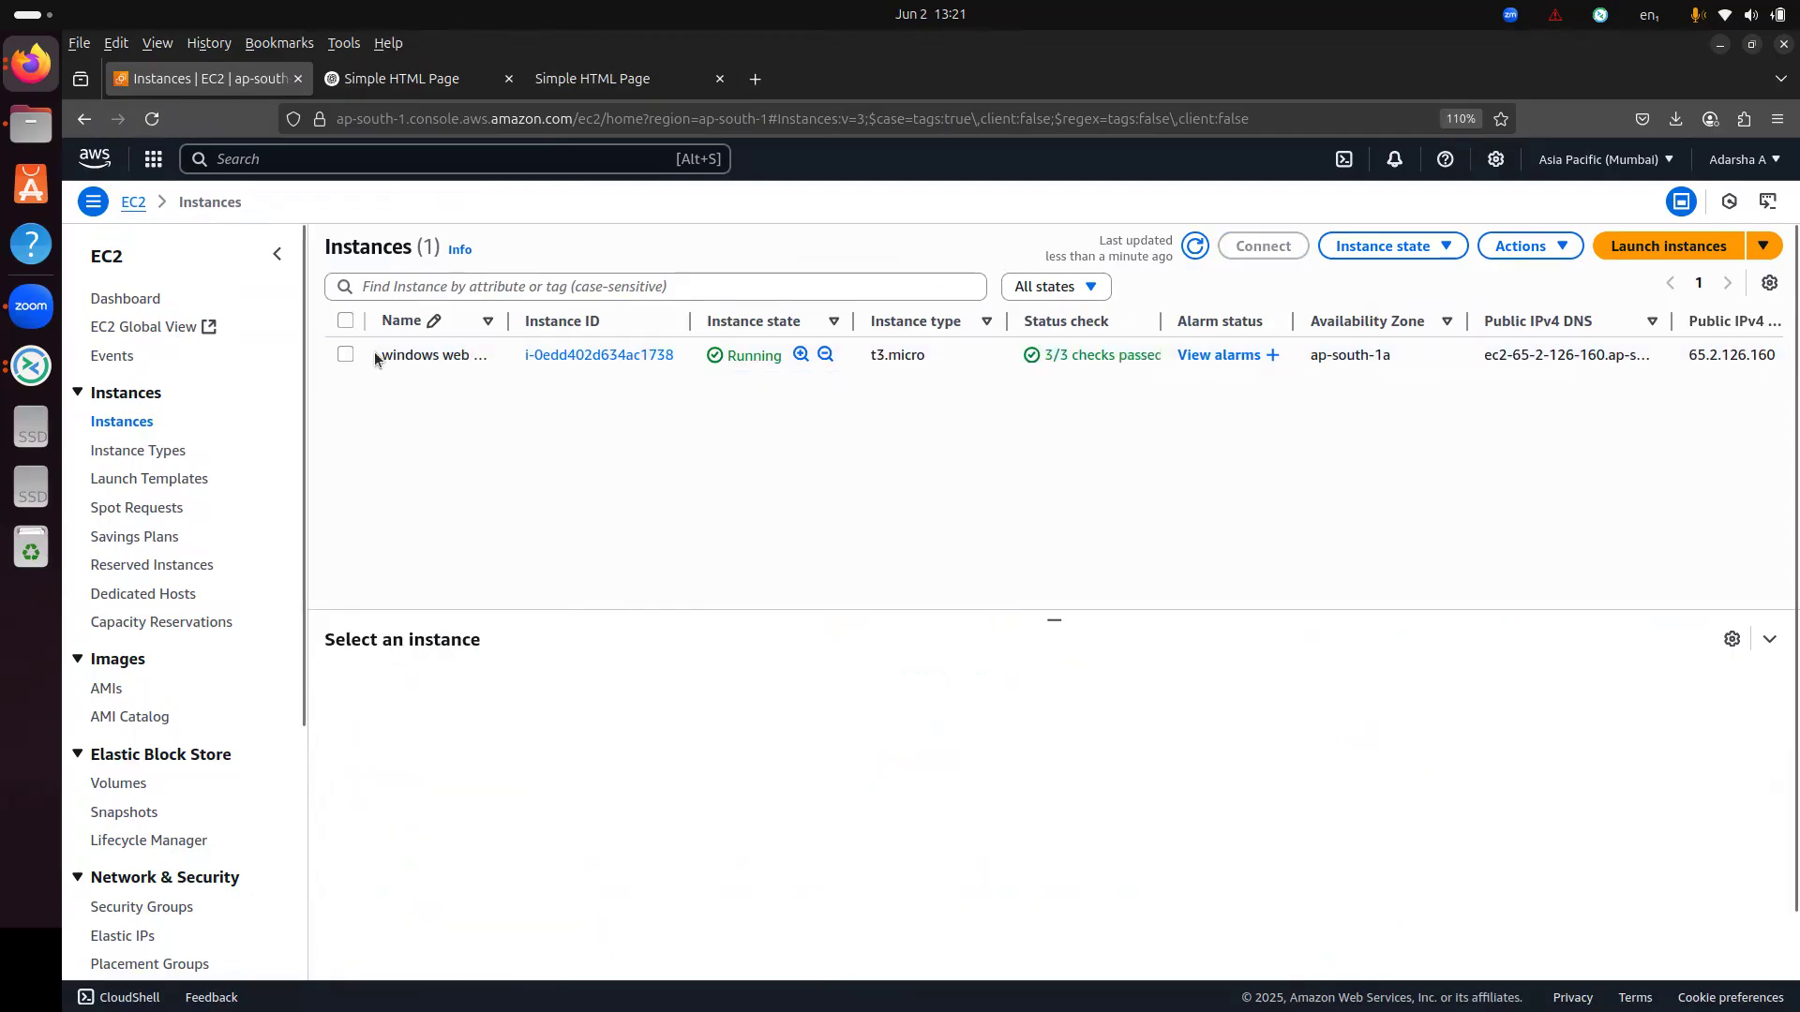
click(377, 359)
click(1422, 246)
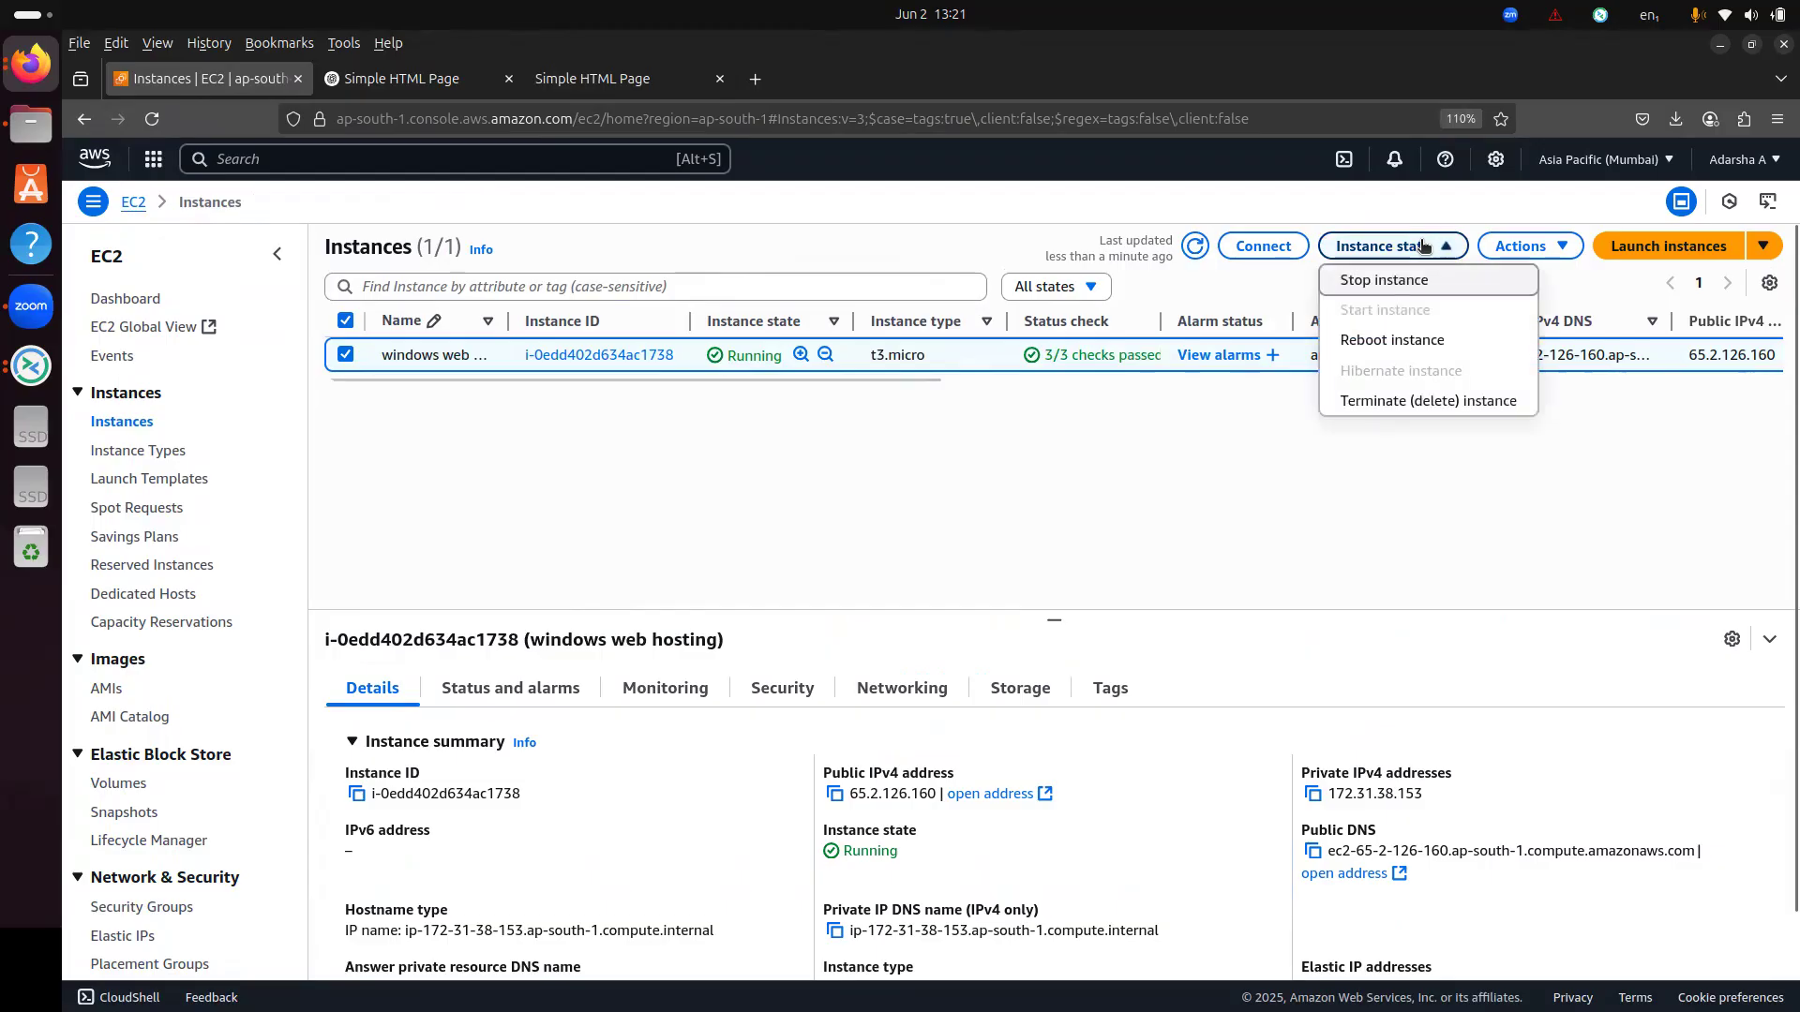
click(1454, 401)
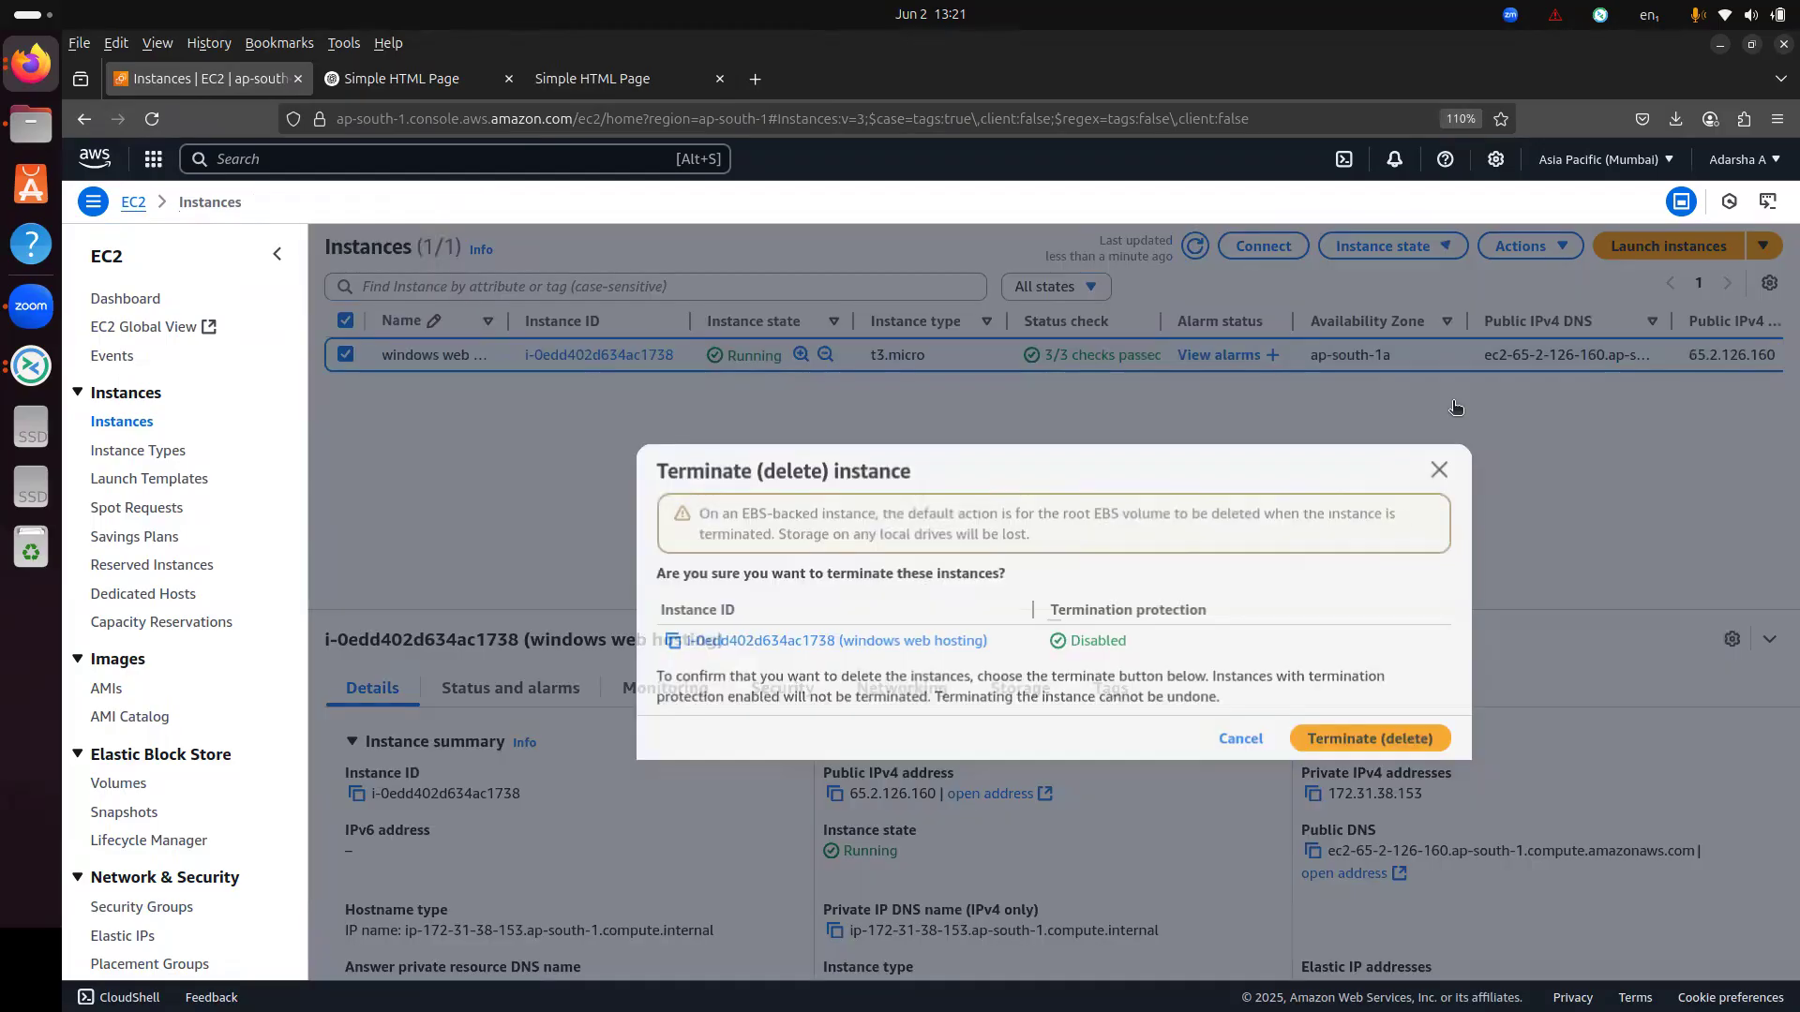
click(1416, 737)
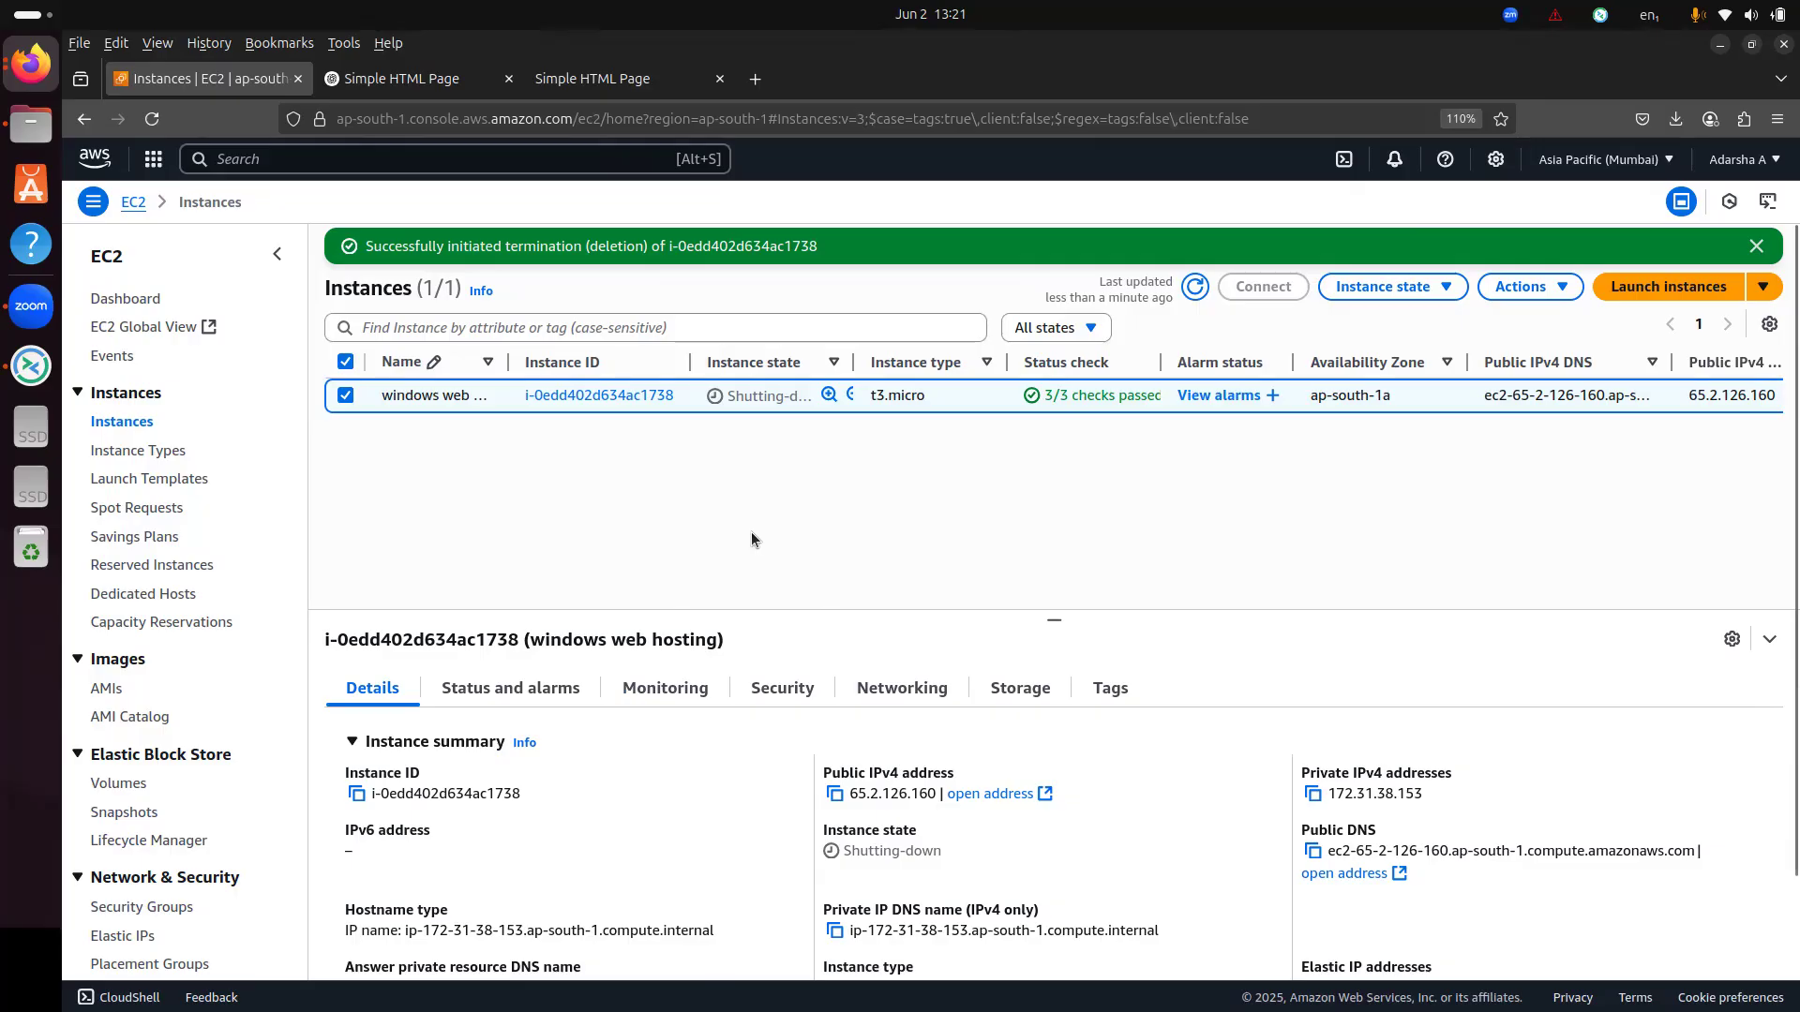
- Reload the hosted page at 65.2.126.160 to test whether the site still responds
click(609, 78)
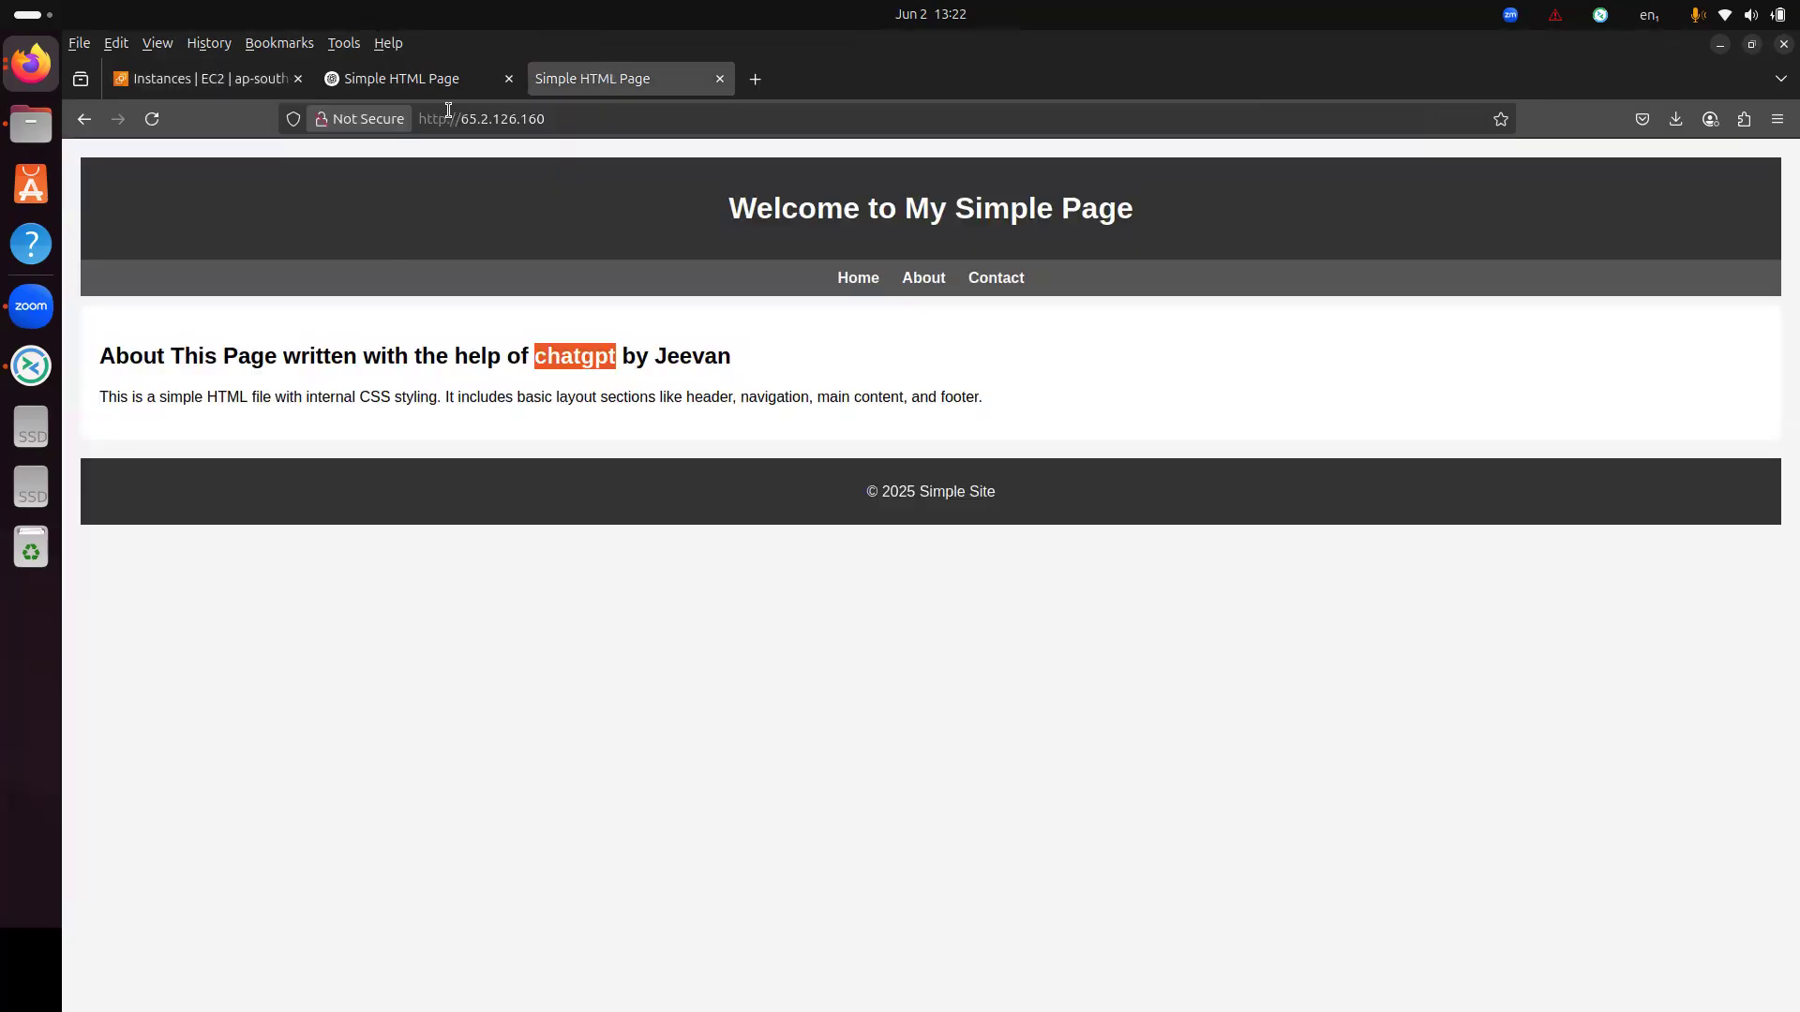
click(149, 119)
click(547, 120)
click(553, 639)
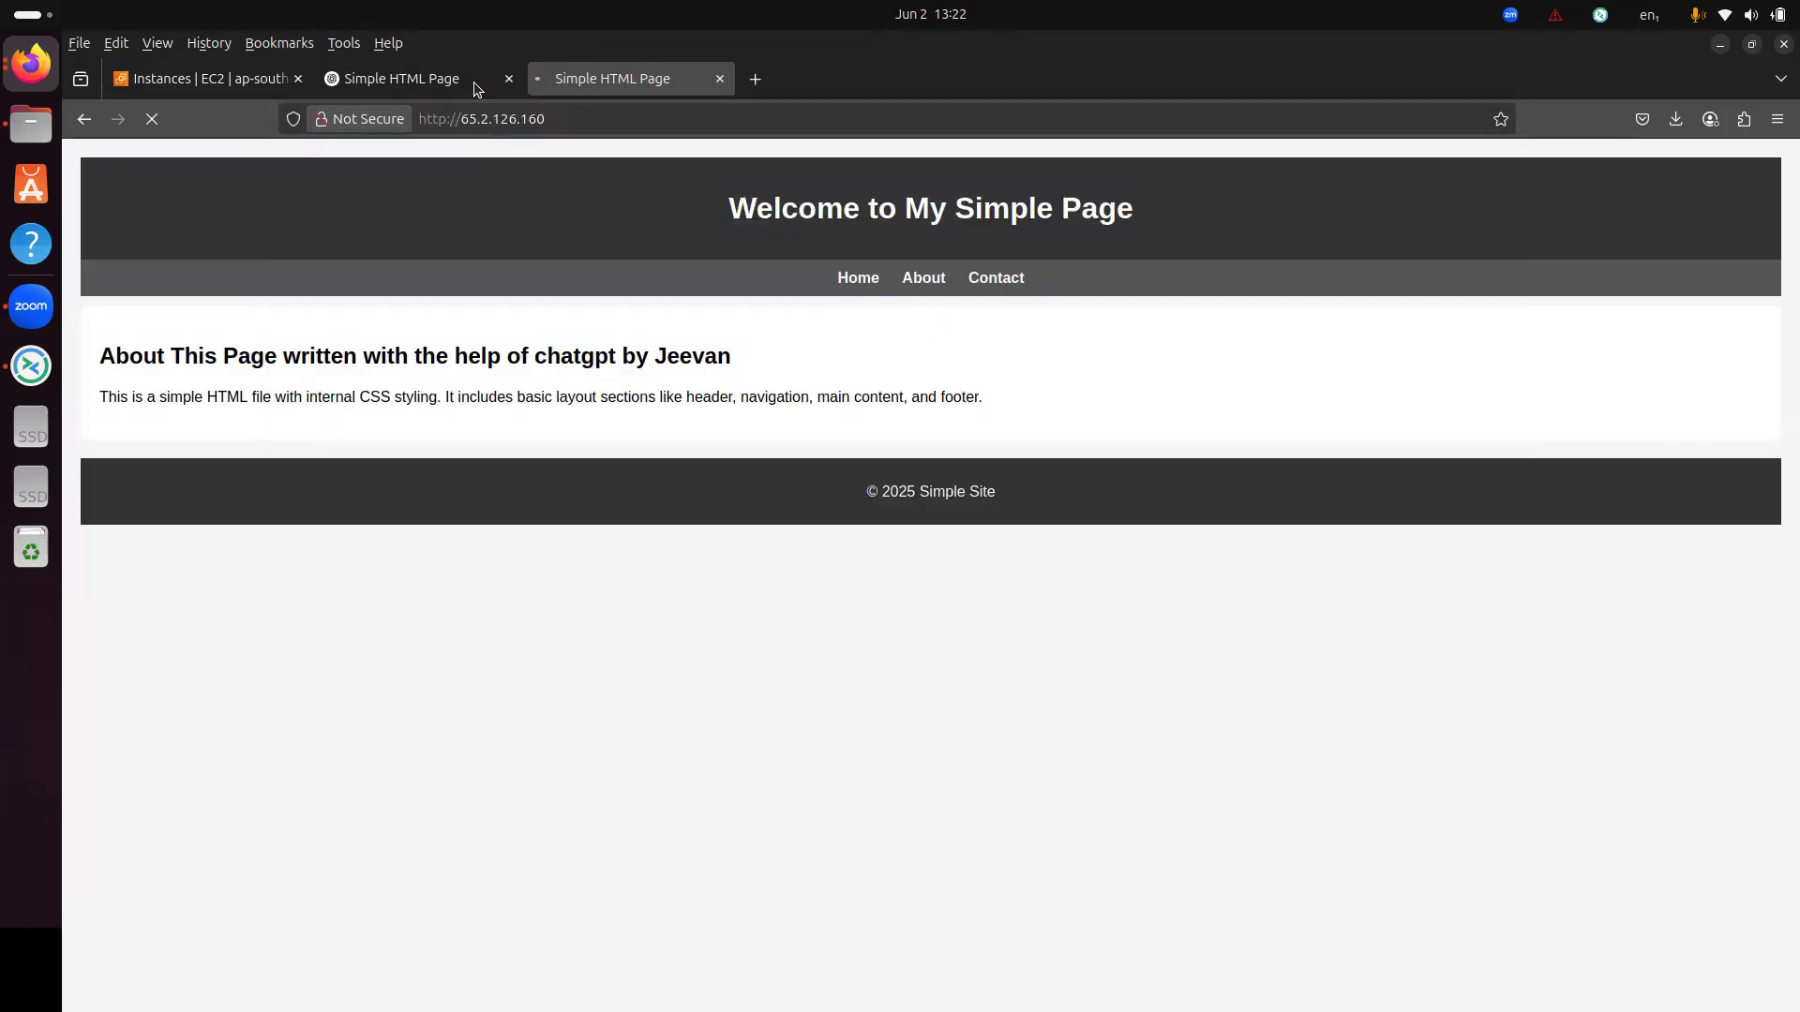
- Load 65.2.126.160 in the browser tab that holds the ChatGPT conversation as a second availability test
click(471, 82)
click(673, 125)
text(65.2.126.160)
key(Return)
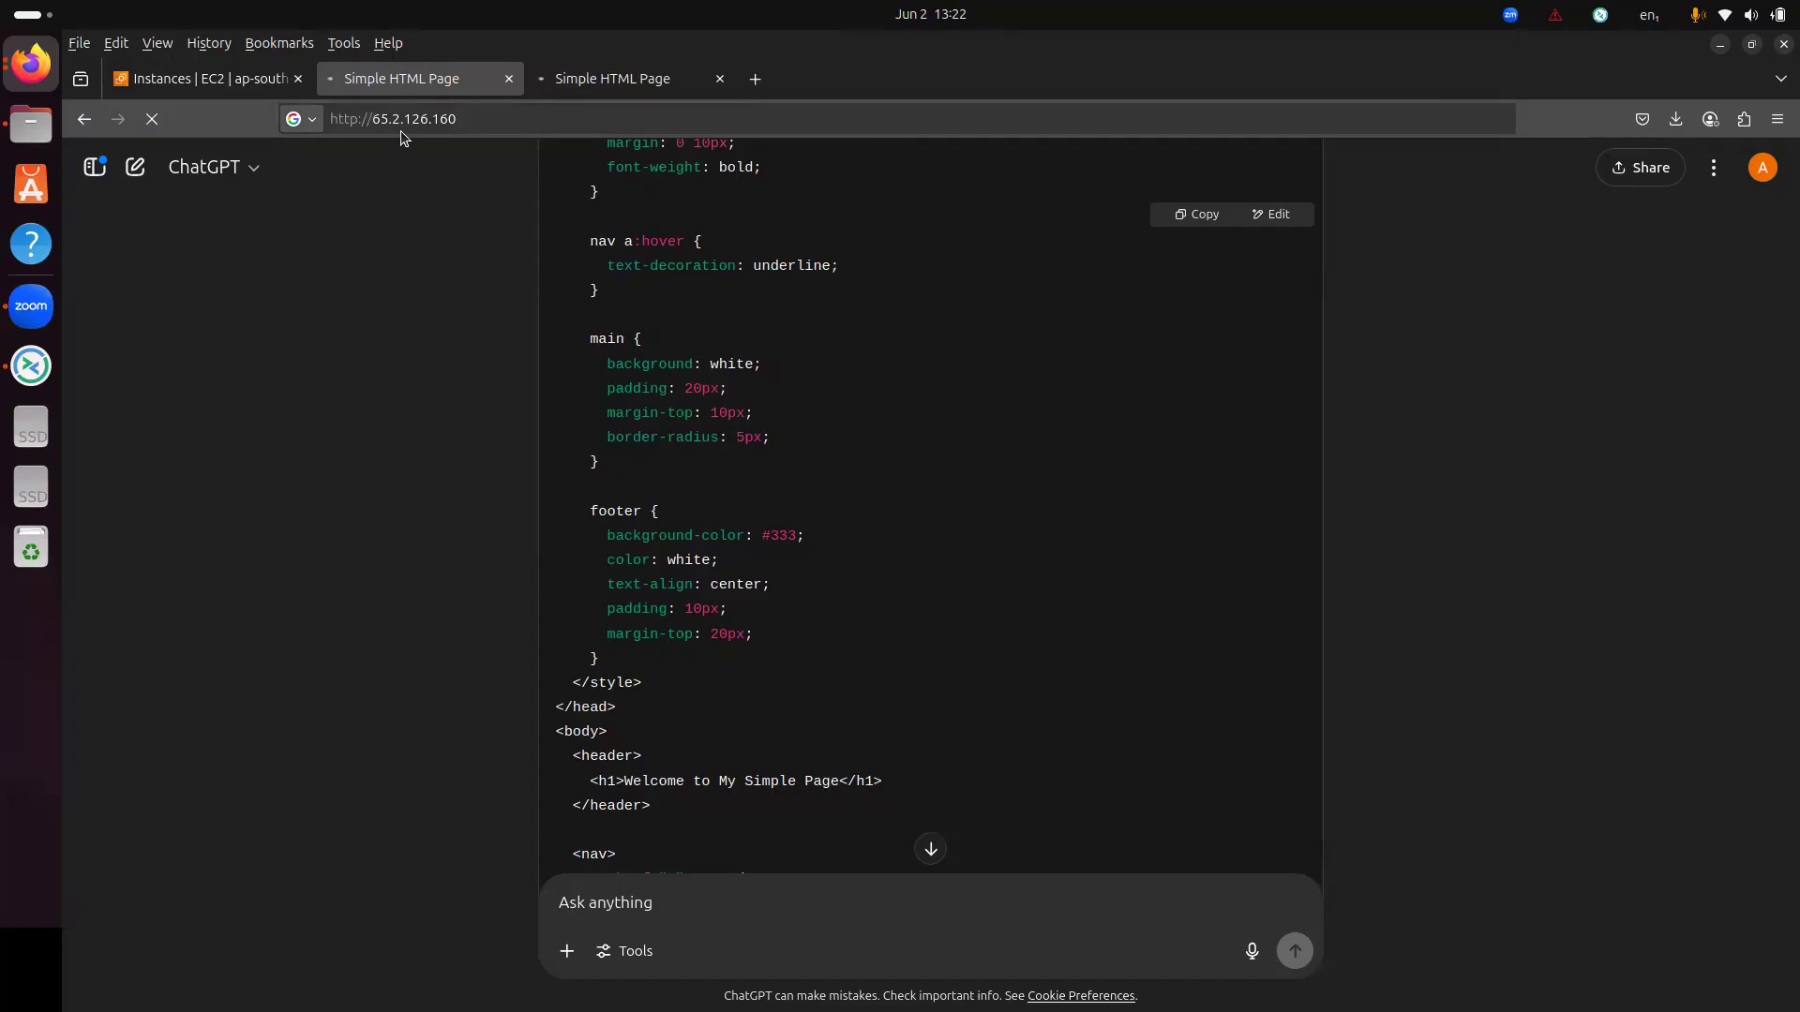
- Check the loading of both site tabs and the state of the "windows web hosting" instance in EC2
click(588, 87)
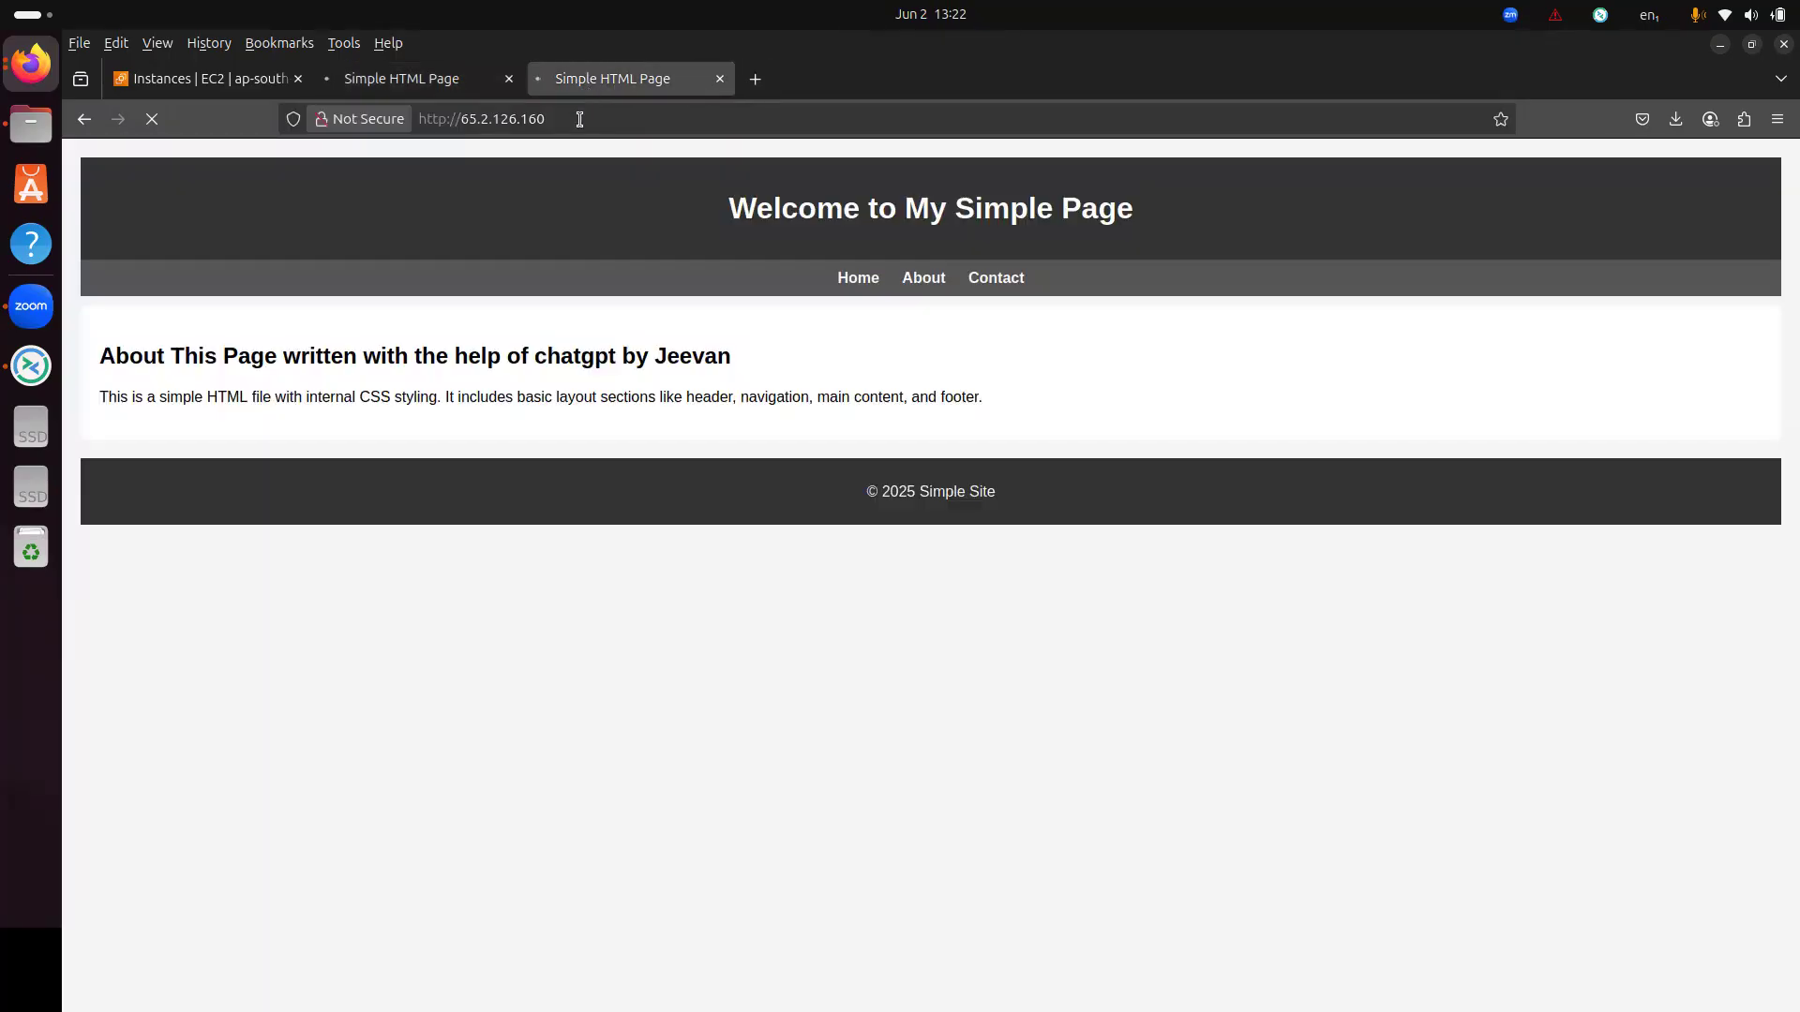
click(208, 79)
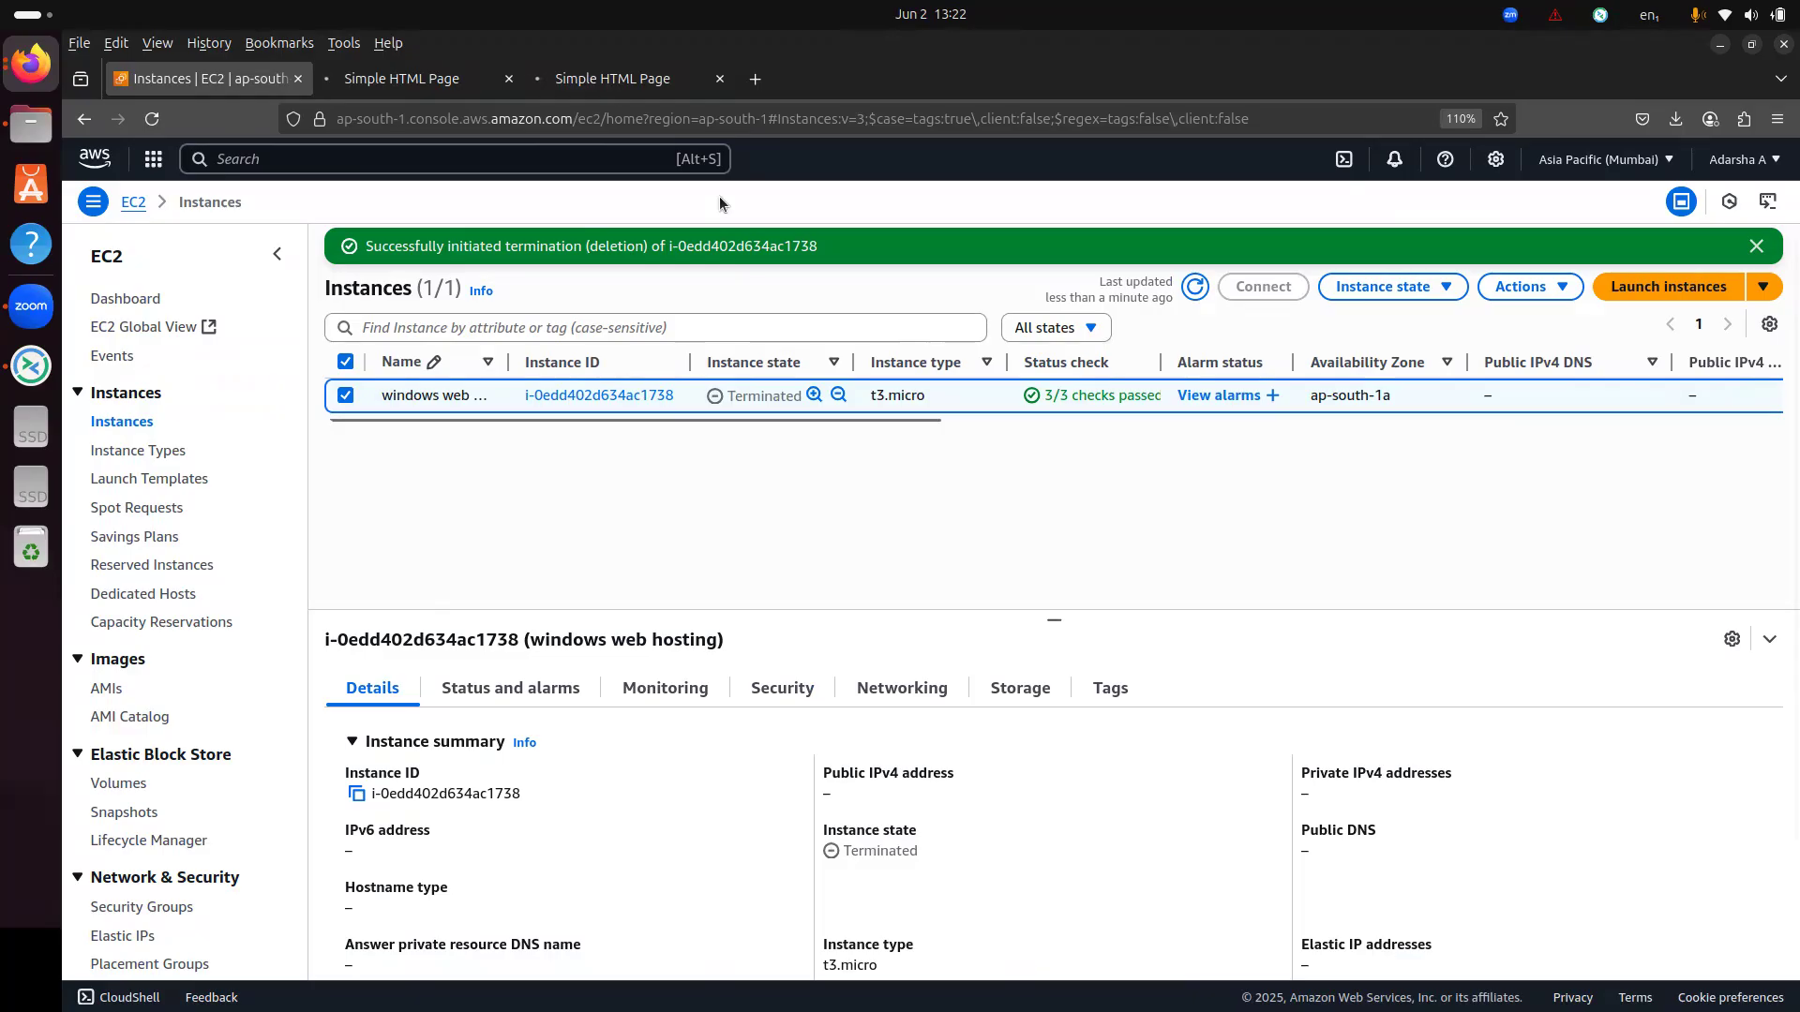
click(420, 84)
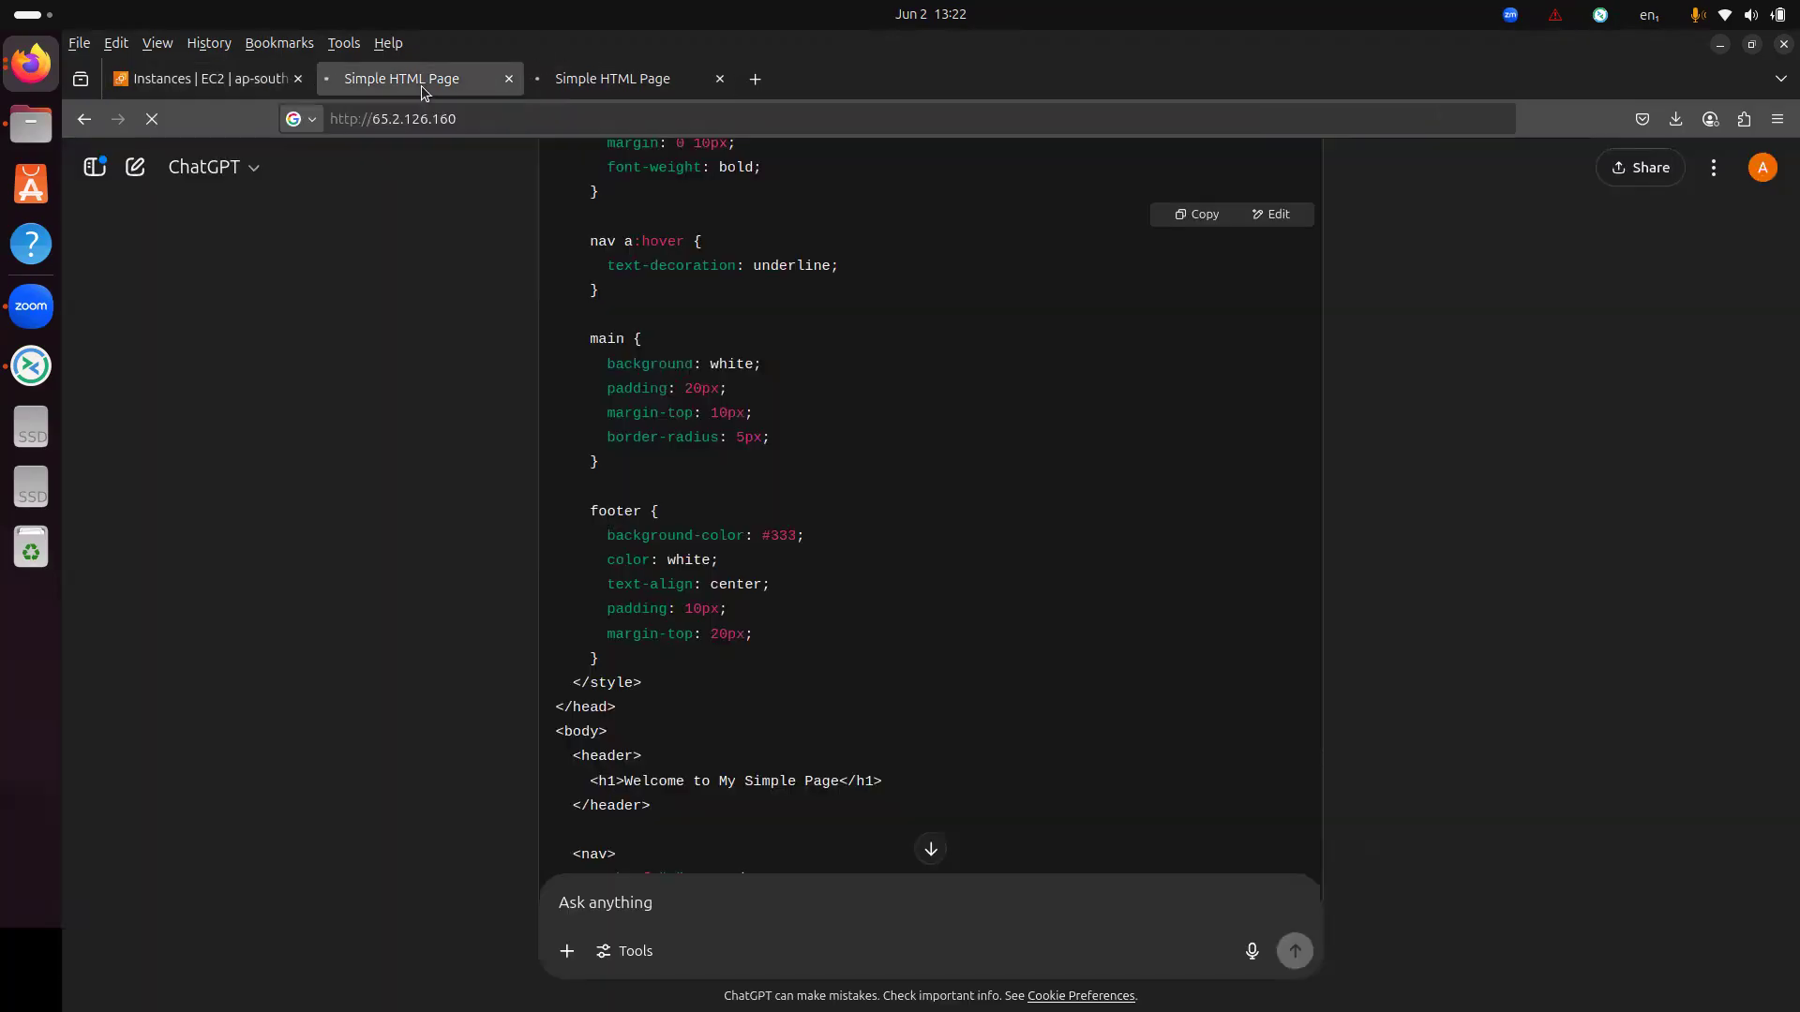